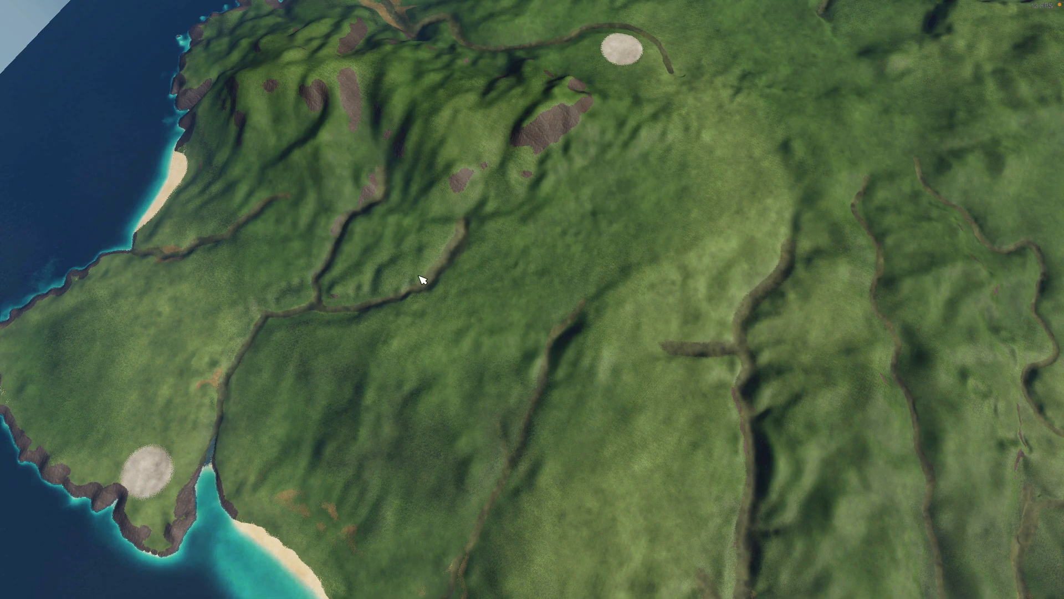
# Step: Survey the map's coastline, beaches, inlets, dry river gorges and cleared circular sites from high above
pyautogui.moveTo(313, 220); pyautogui.dragTo(394, 513)
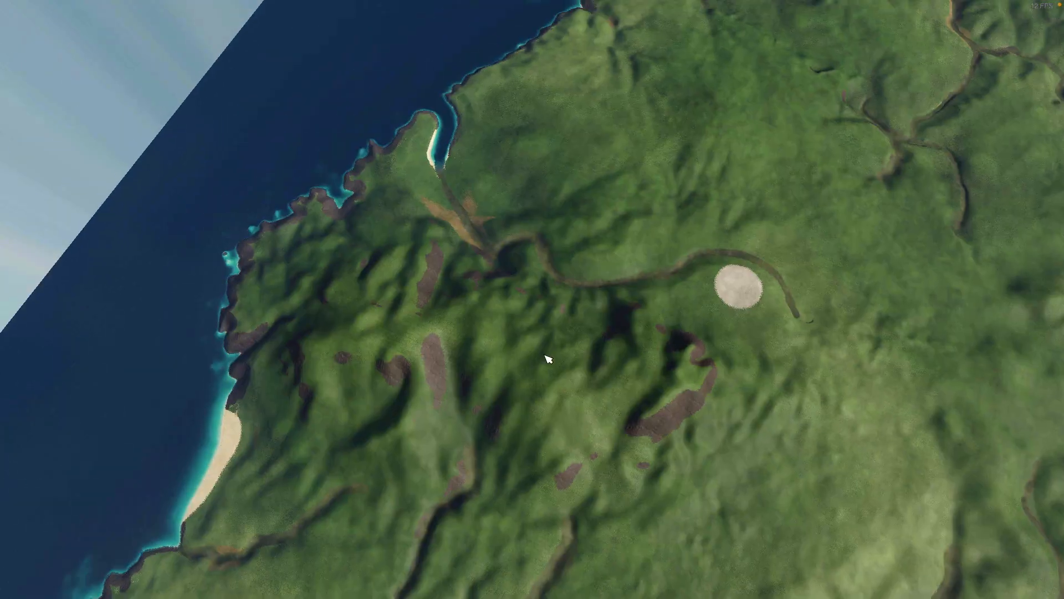
pyautogui.moveTo(645, 220); pyautogui.dragTo(423, 345)
pyautogui.moveTo(622, 140); pyautogui.dragTo(521, 299)
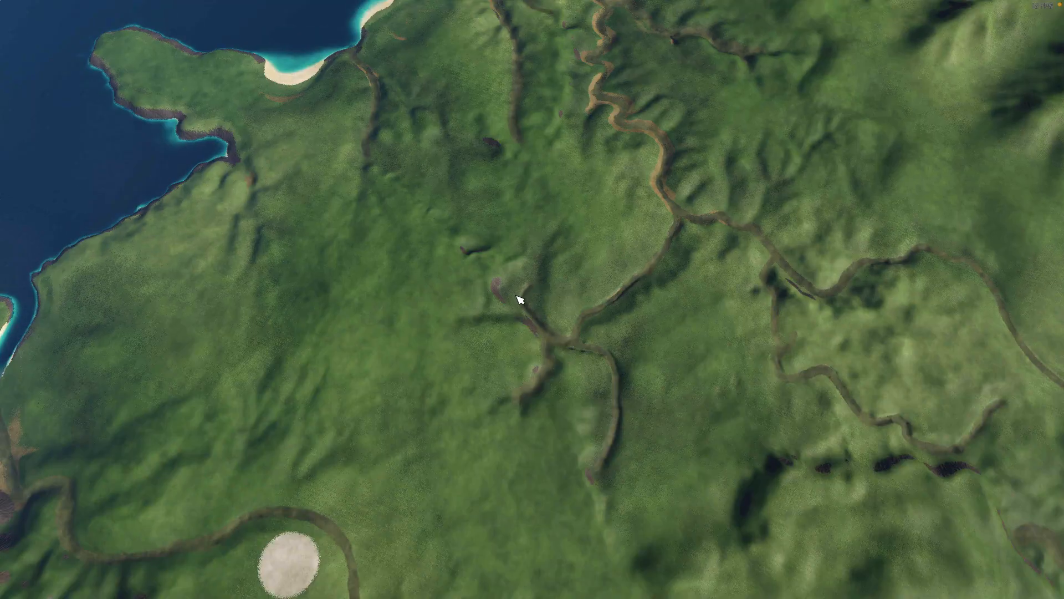
pyautogui.moveTo(589, 248); pyautogui.dragTo(529, 58)
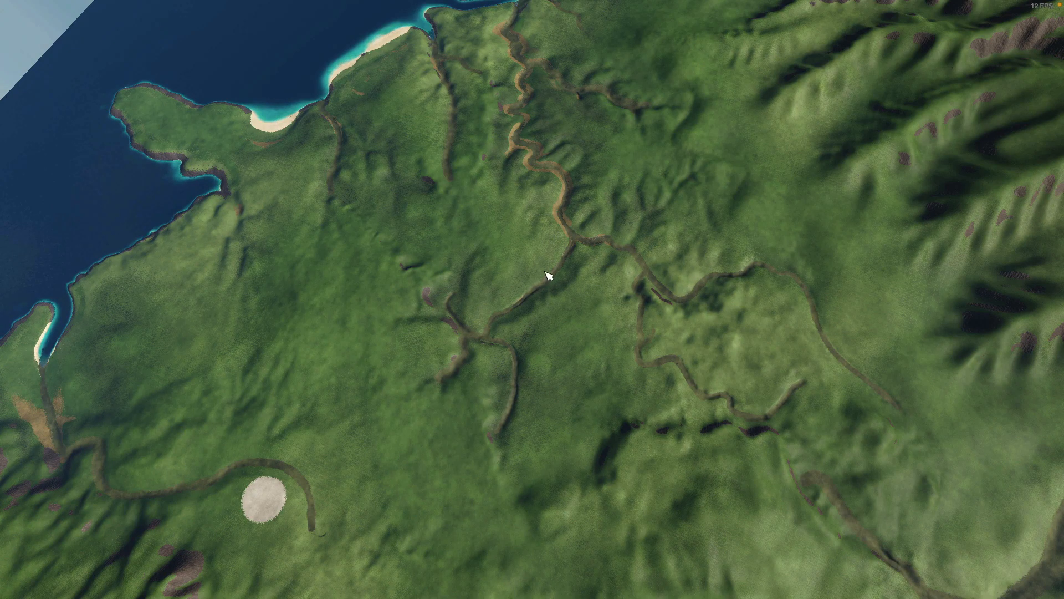
pyautogui.moveTo(544, 271); pyautogui.dragTo(566, 252)
pyautogui.moveTo(558, 273); pyautogui.dragTo(547, 382, button='middle')
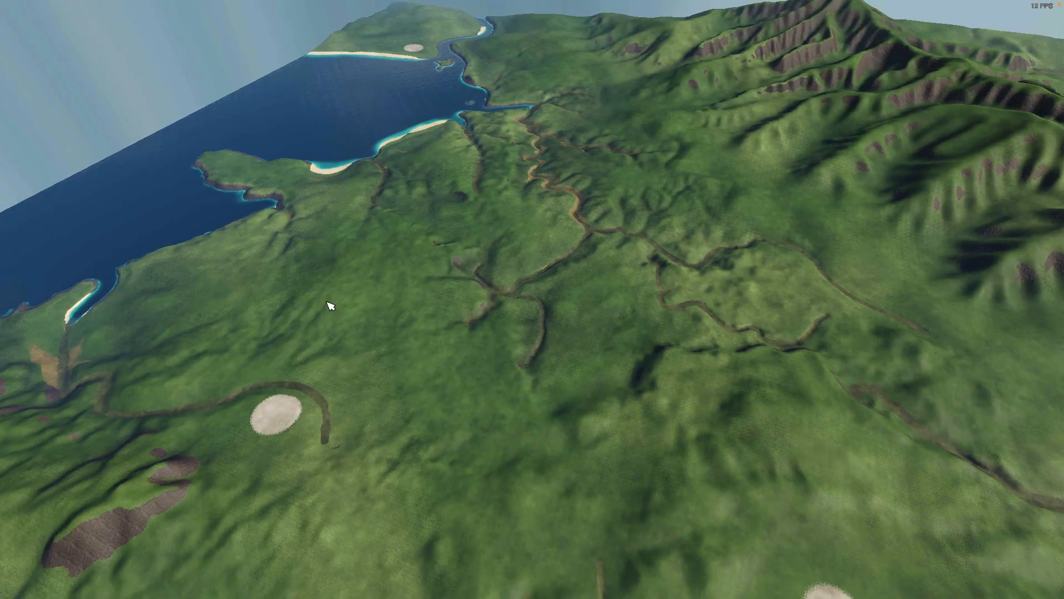
pyautogui.moveTo(330, 306); pyautogui.dragTo(646, 160)
pyautogui.moveTo(413, 399); pyautogui.dragTo(582, 105)
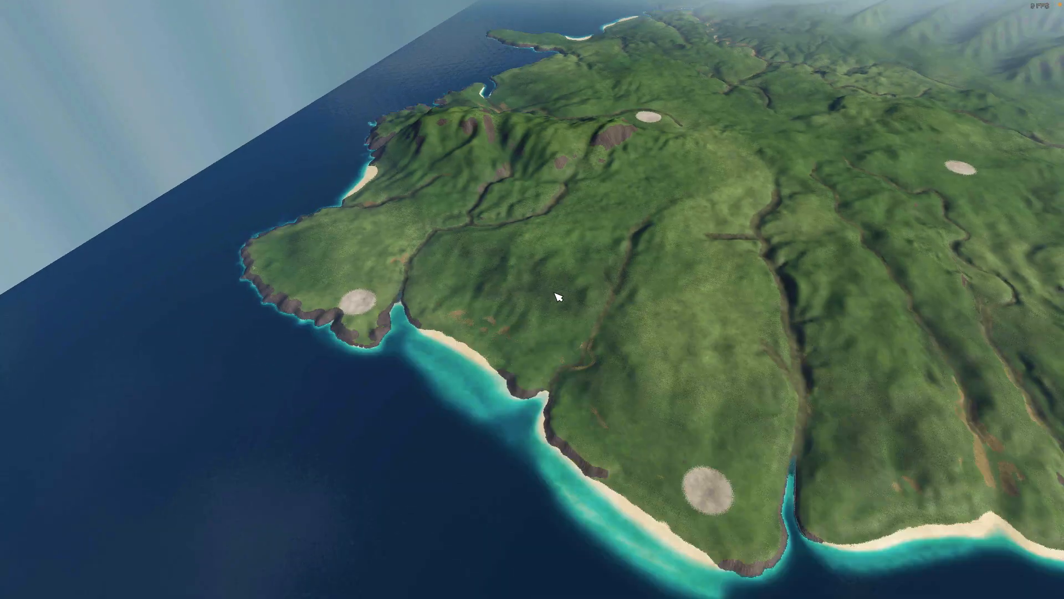
pyautogui.moveTo(621, 346); pyautogui.dragTo(530, 153)
pyautogui.moveTo(577, 293); pyautogui.dragTo(341, 278)
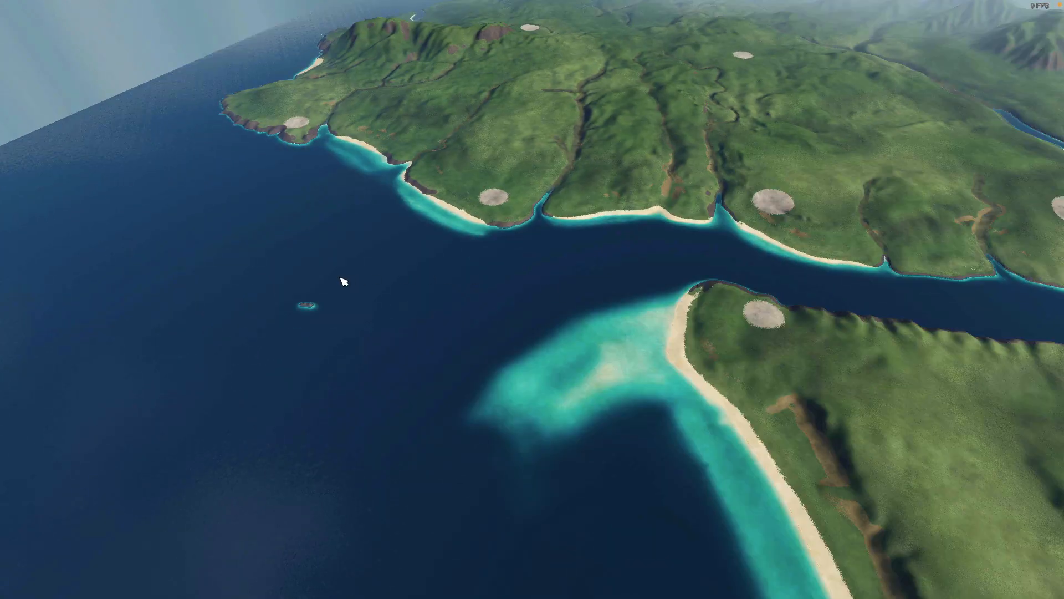
# Step: Examine the sea channel, the grassland behind the long sandy beach and the dry riverbeds crossing it
pyautogui.moveTo(388, 272); pyautogui.dragTo(501, 302, button='middle')
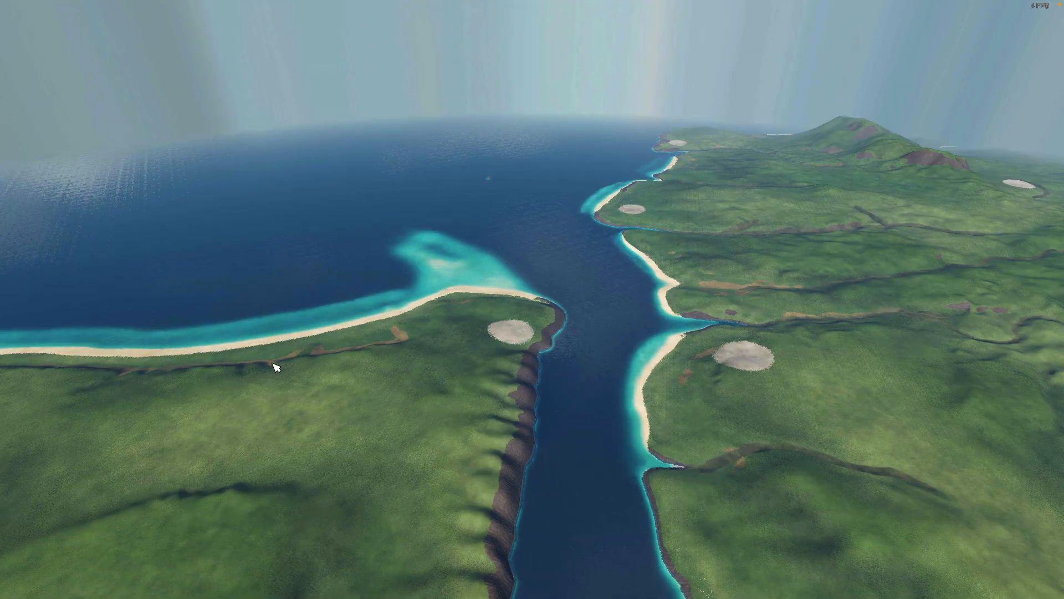
pyautogui.moveTo(274, 366); pyautogui.dragTo(555, 313)
pyautogui.scroll(3, 485, 367)
pyautogui.moveTo(501, 340); pyautogui.dragTo(518, 336)
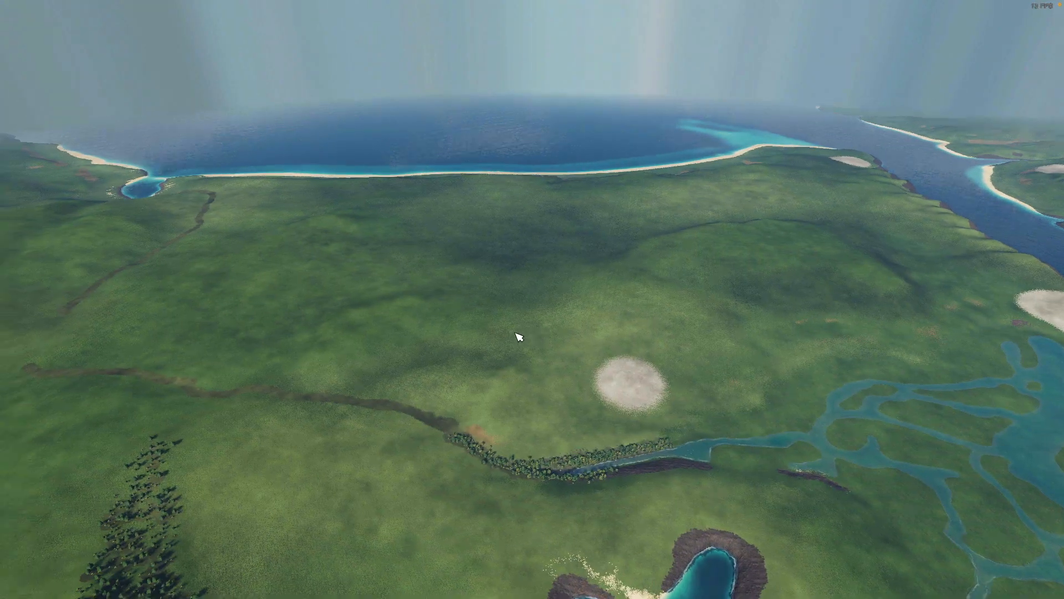
pyautogui.scroll(5, 544, 399)
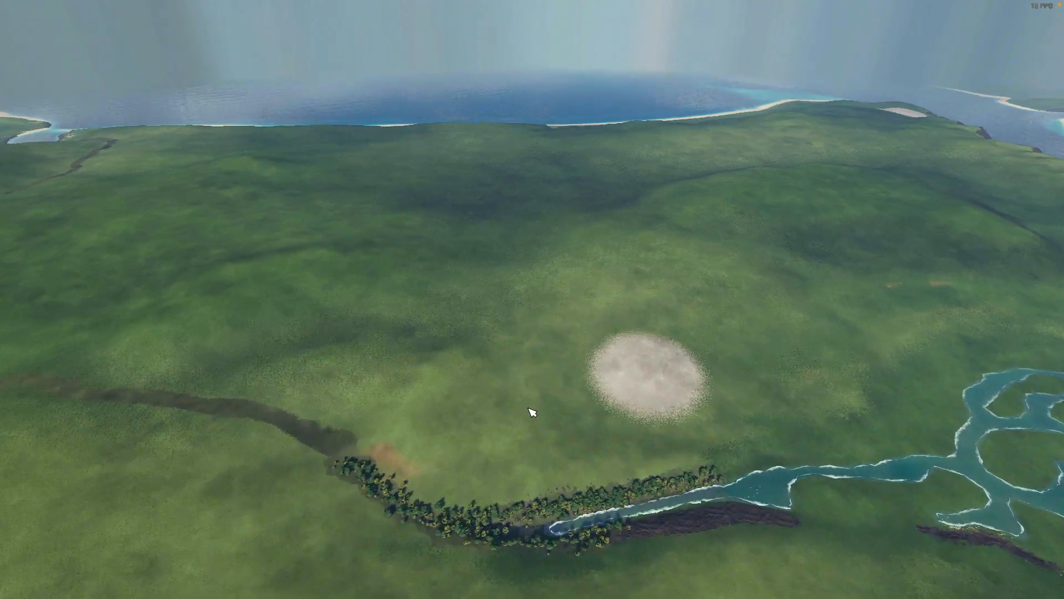
pyautogui.moveTo(533, 412); pyautogui.dragTo(549, 343)
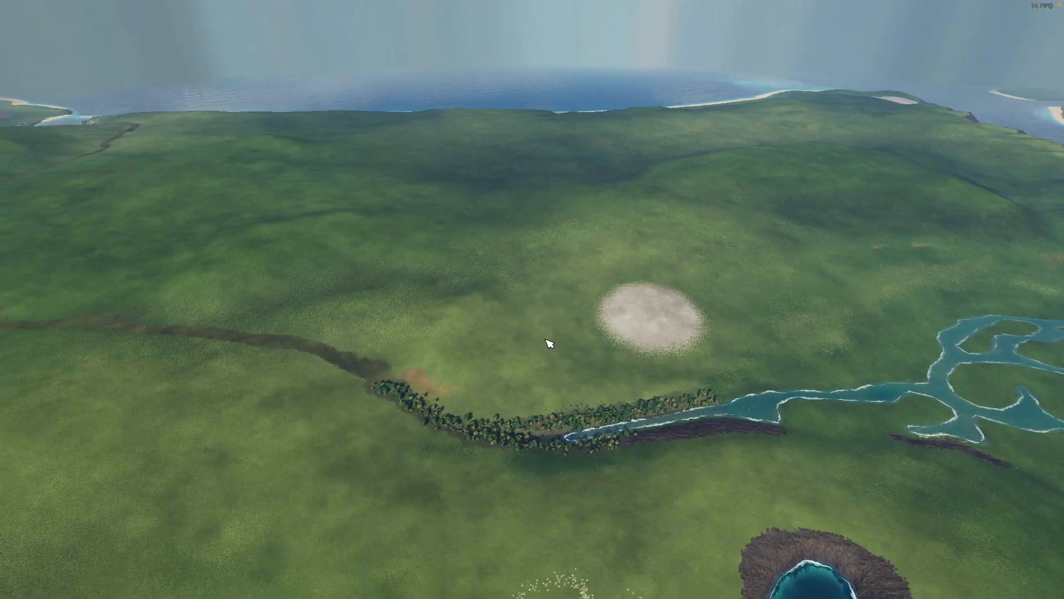
pyautogui.moveTo(211, 265); pyautogui.dragTo(611, 373)
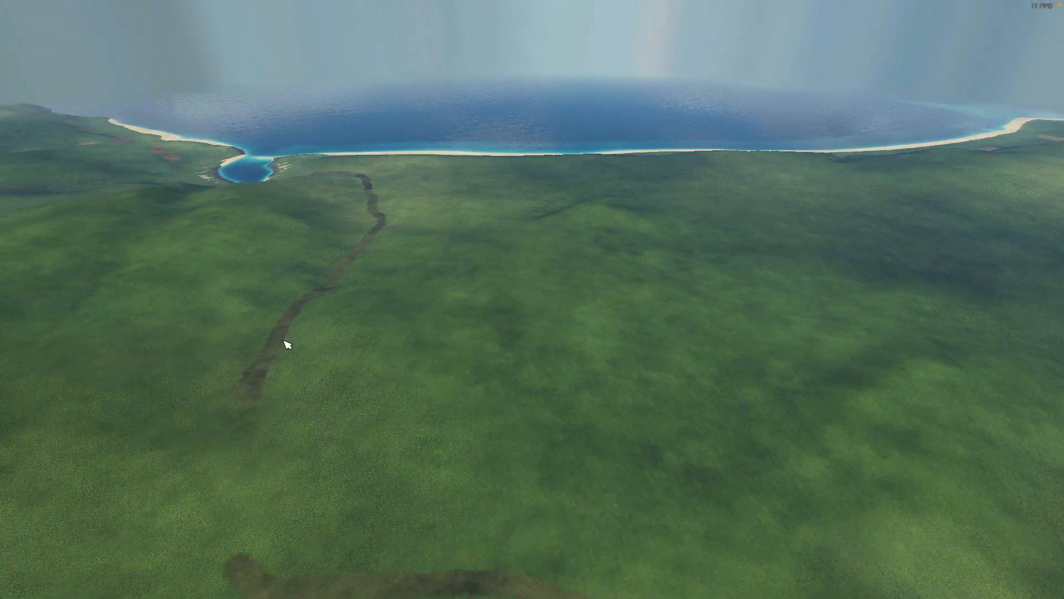
pyautogui.moveTo(527, 432); pyautogui.dragTo(457, 334)
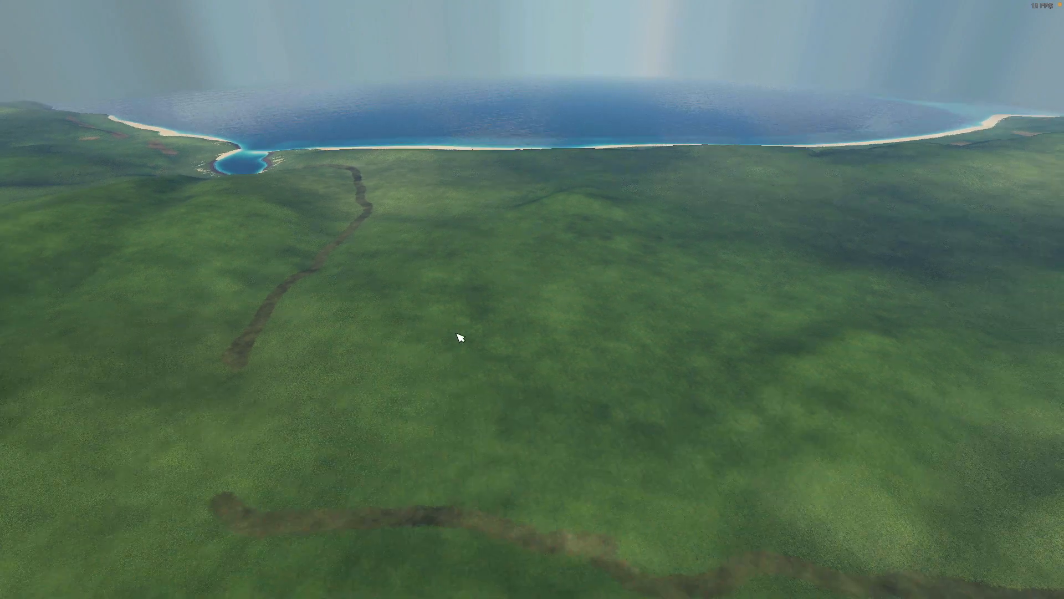
pyautogui.moveTo(865, 366); pyautogui.dragTo(416, 355)
pyautogui.moveTo(416, 355); pyautogui.dragTo(649, 380, button='middle')
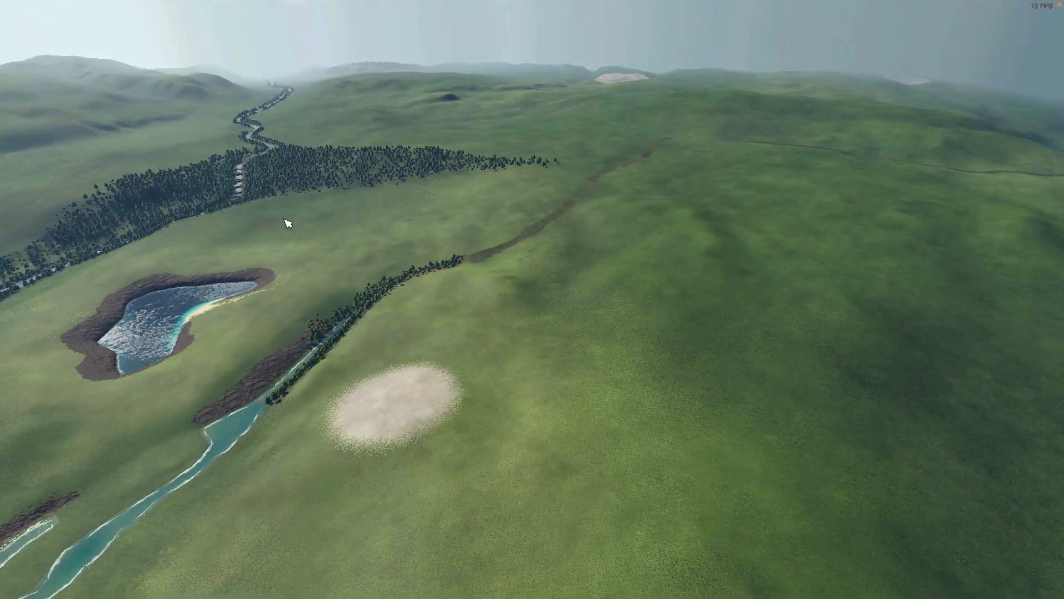
# Step: Inspect the rock-rimmed lake and follow the nearby river upstream into the forested valley
pyautogui.moveTo(240, 224); pyautogui.dragTo(412, 238)
pyautogui.scroll(3, 327, 232)
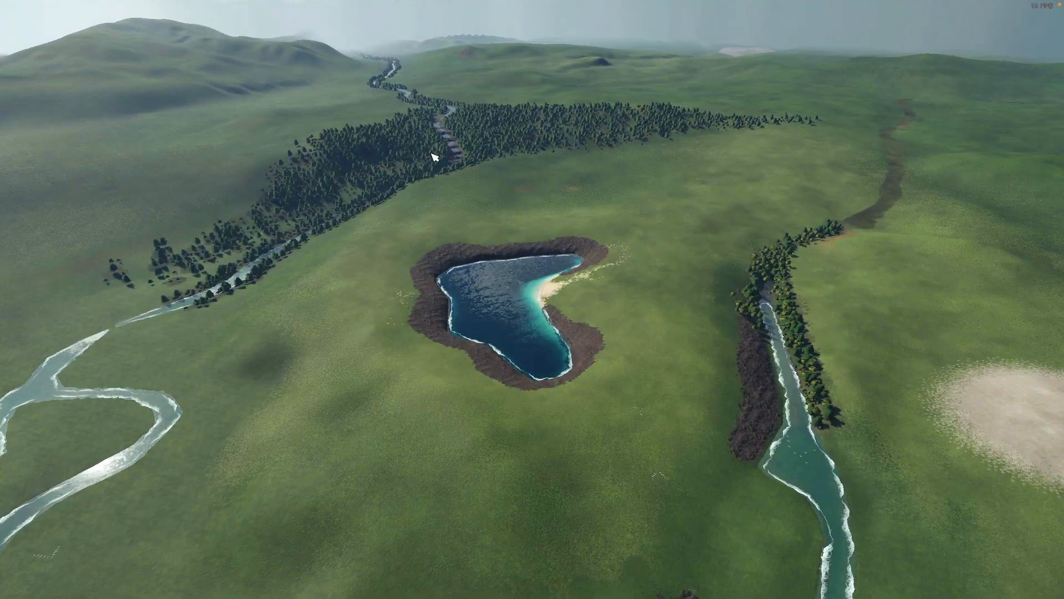
pyautogui.moveTo(254, 336); pyautogui.dragTo(489, 321)
pyautogui.scroll(3, 367, 338)
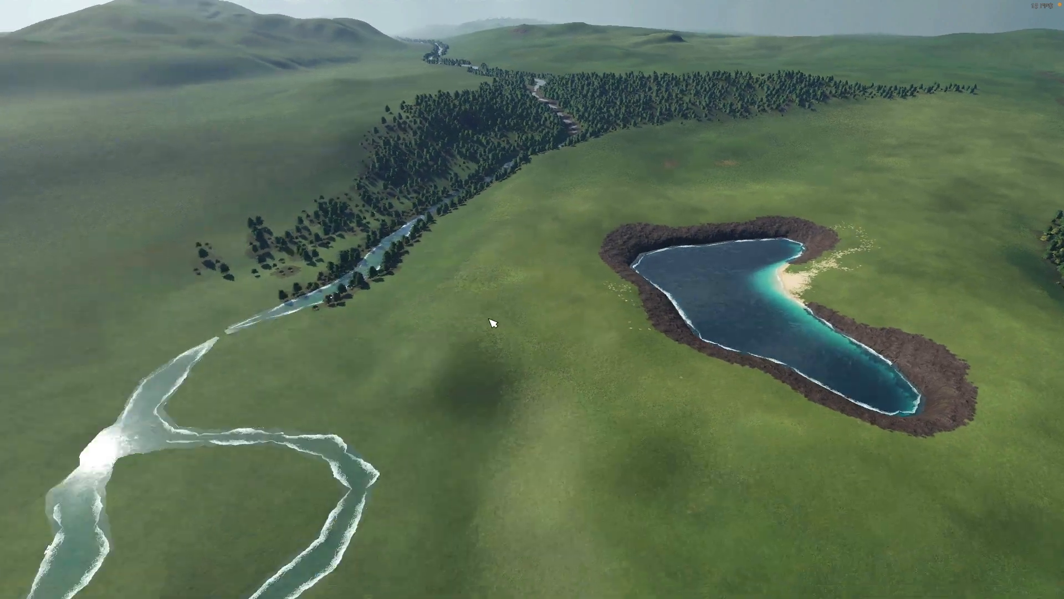
pyautogui.scroll(2, 434, 295)
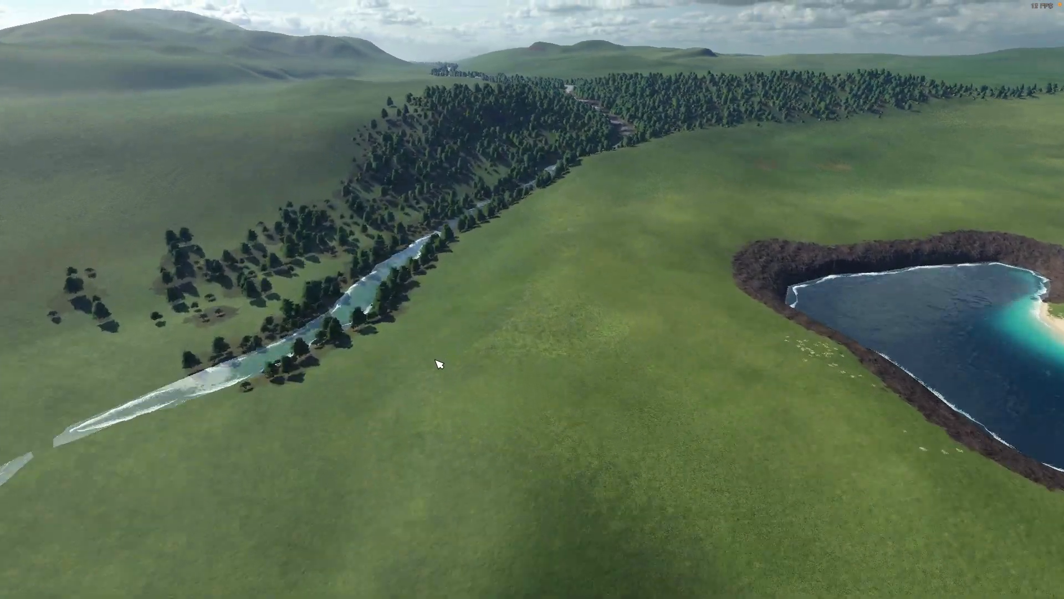
pyautogui.moveTo(435, 360); pyautogui.dragTo(427, 433)
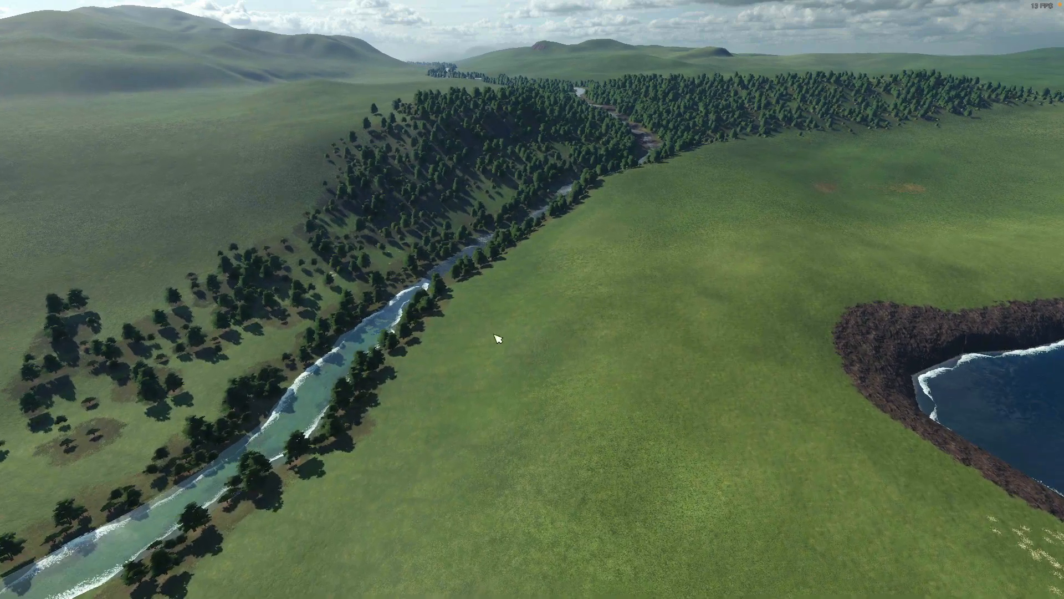
pyautogui.moveTo(502, 274); pyautogui.dragTo(348, 431)
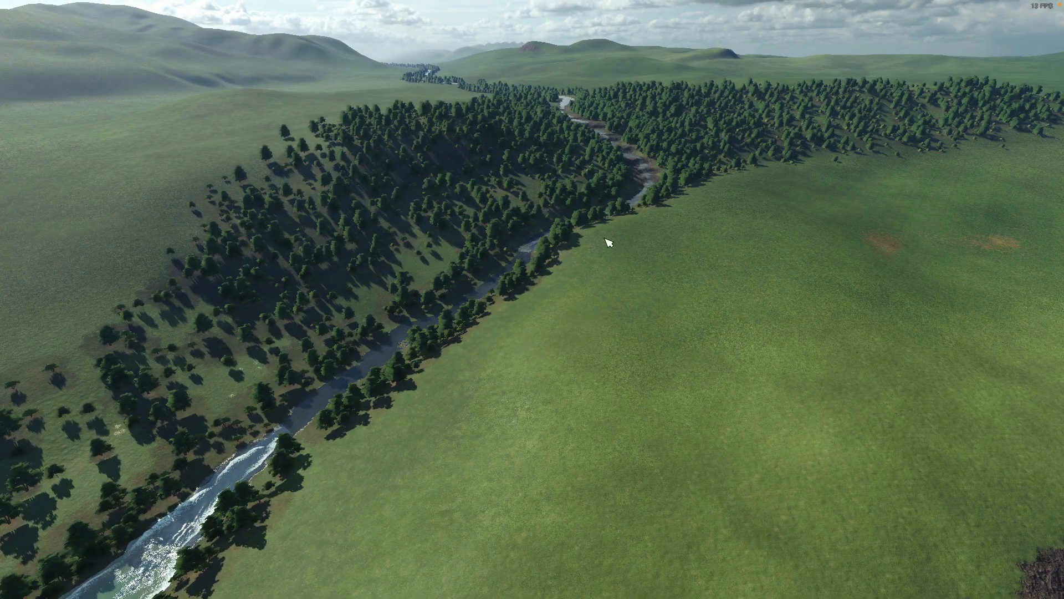
pyautogui.moveTo(609, 242); pyautogui.dragTo(431, 432)
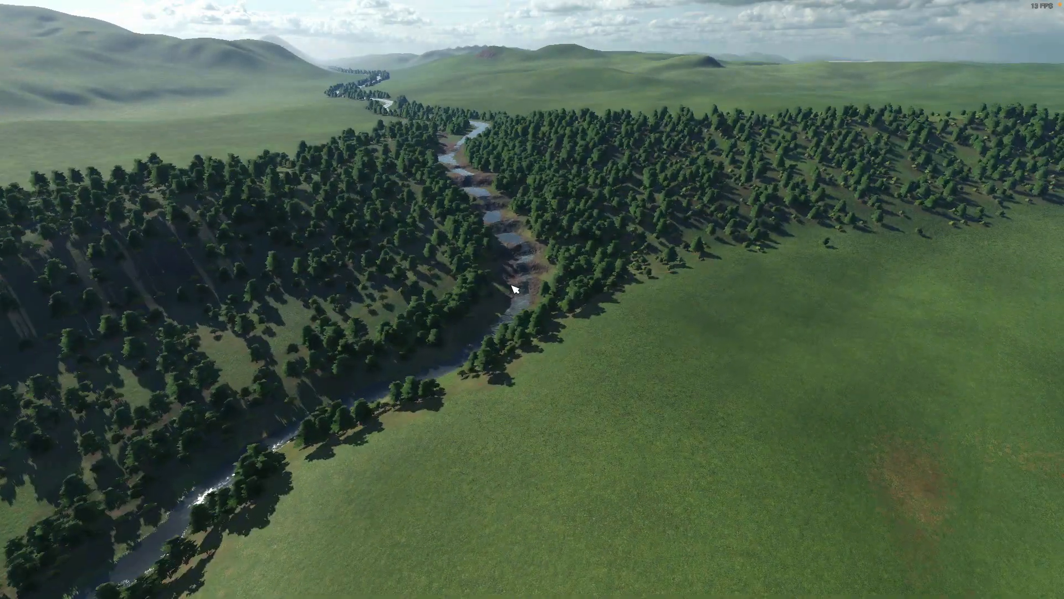
# Step: Examine the stepped cascades in the forest up close and follow the river further upstream
pyautogui.scroll(8, 513, 288)
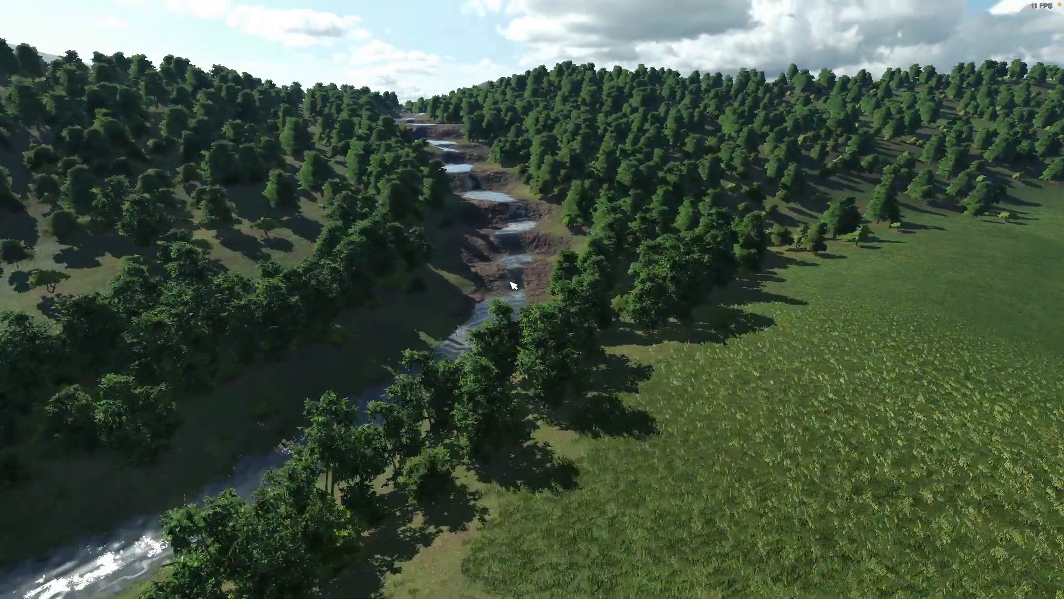
pyautogui.scroll(2, 513, 285)
pyautogui.scroll(-3, 506, 278)
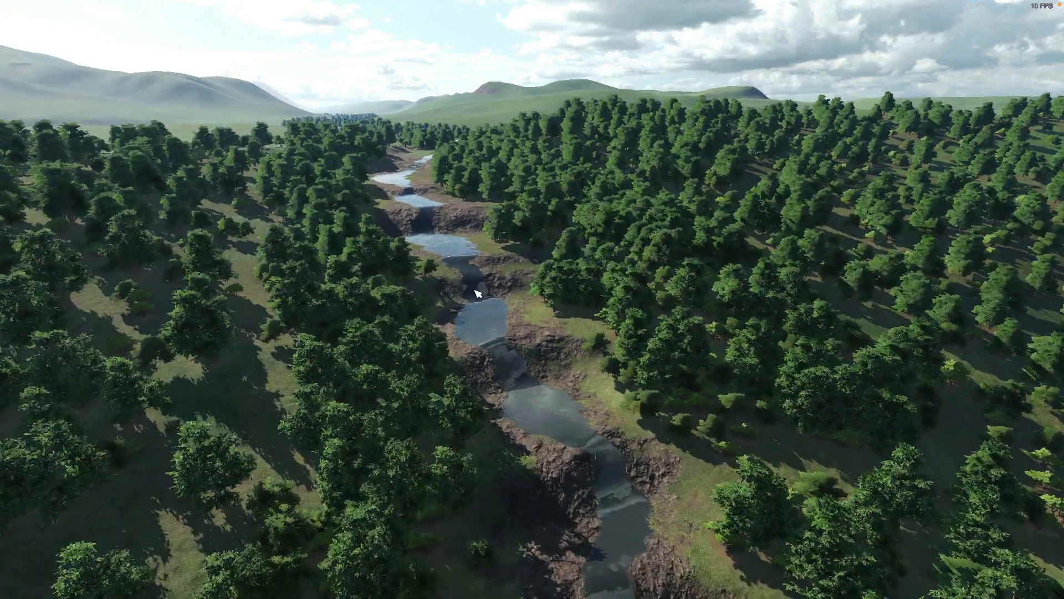
pyautogui.scroll(-4, 475, 289)
pyautogui.moveTo(475, 278); pyautogui.dragTo(490, 205, button='middle')
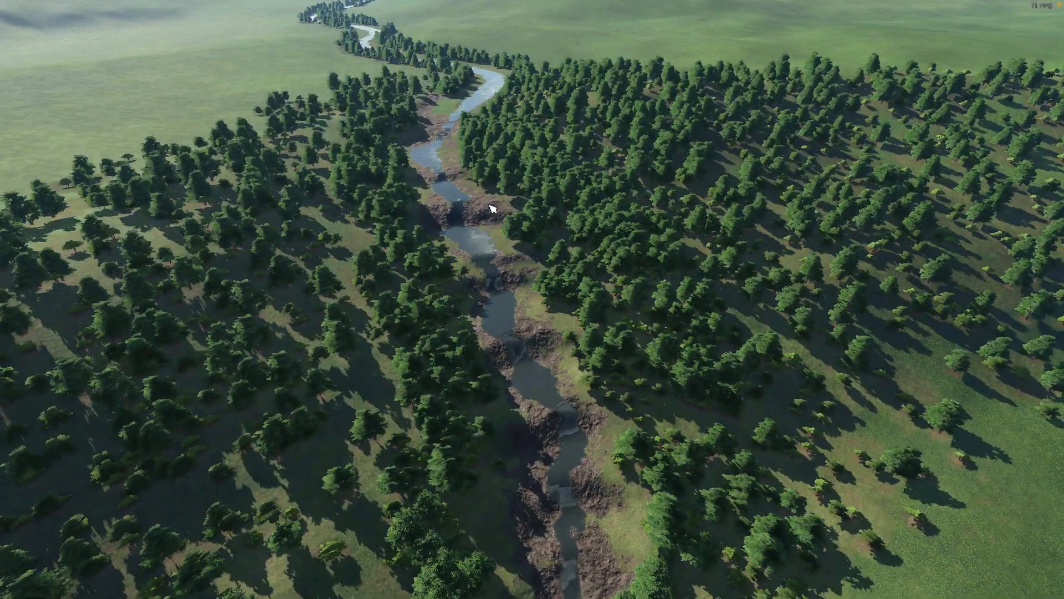
pyautogui.scroll(-2, 491, 200)
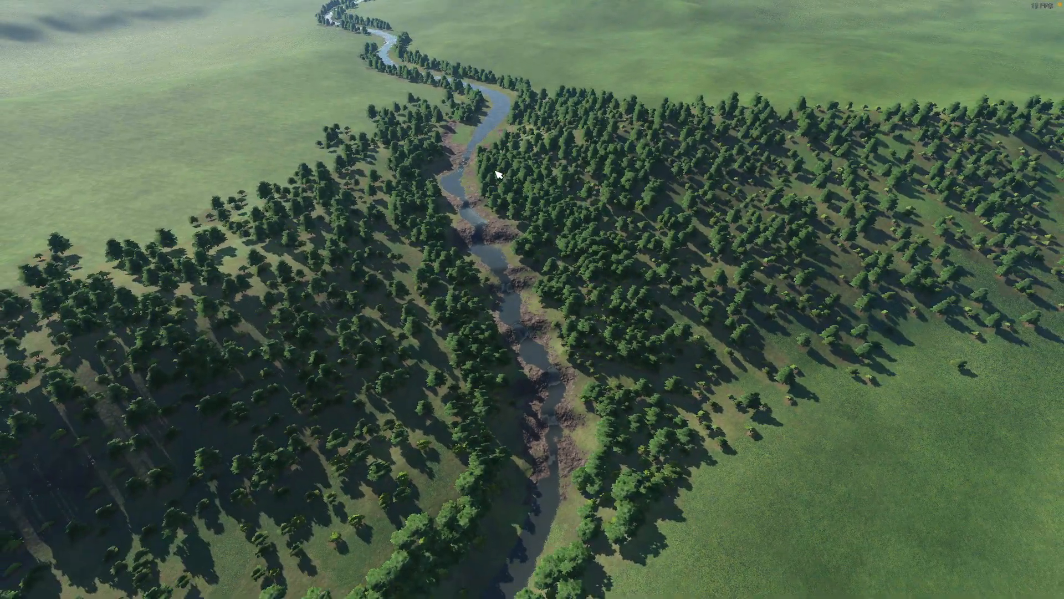
pyautogui.scroll(-3, 498, 174)
pyautogui.press('w')
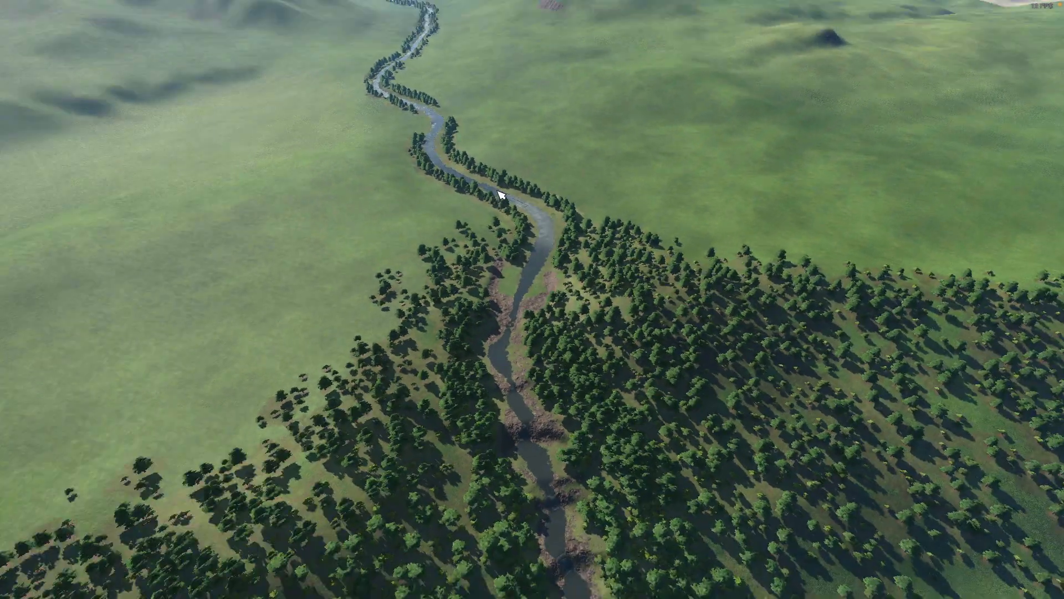
pyautogui.moveTo(499, 194); pyautogui.dragTo(510, 207, button='middle')
pyautogui.moveTo(507, 155); pyautogui.dragTo(505, 214)
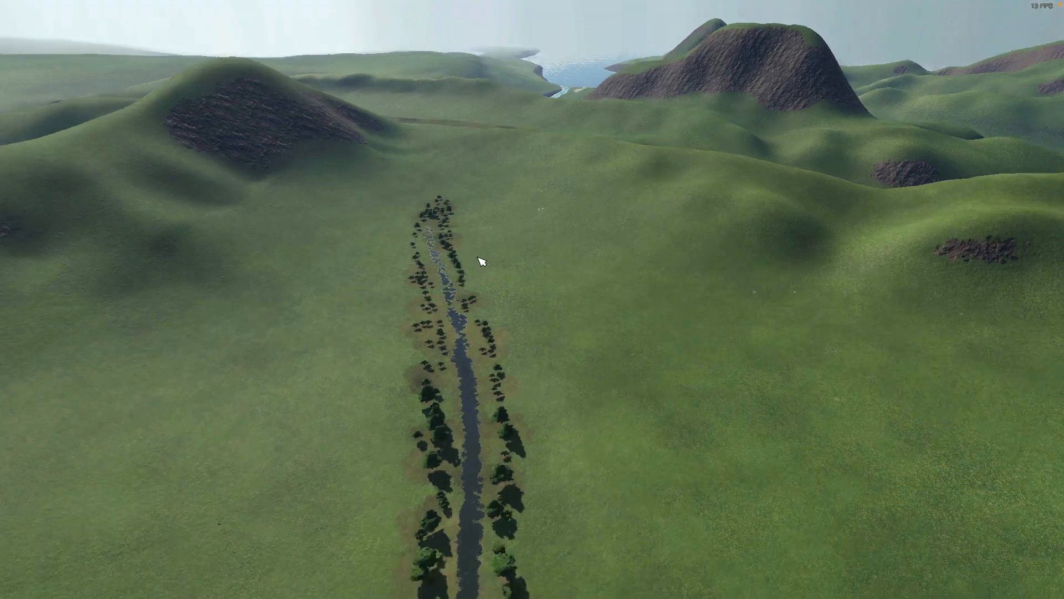
# Step: Look over the river's source among scattered trees and the surrounding grassy hills
pyautogui.moveTo(481, 261); pyautogui.dragTo(639, 344)
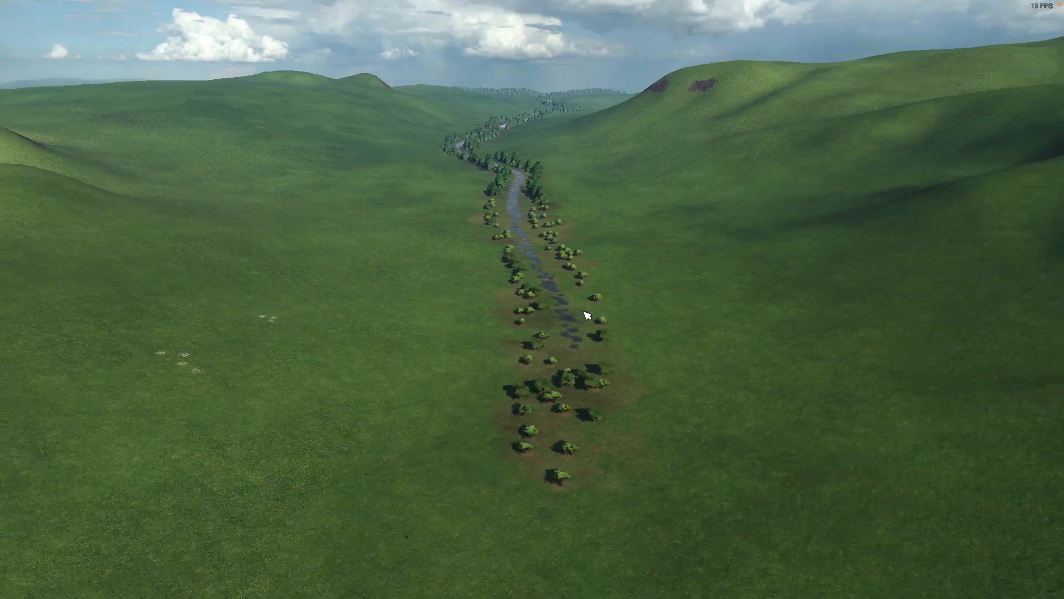
pyautogui.scroll(5, 564, 297)
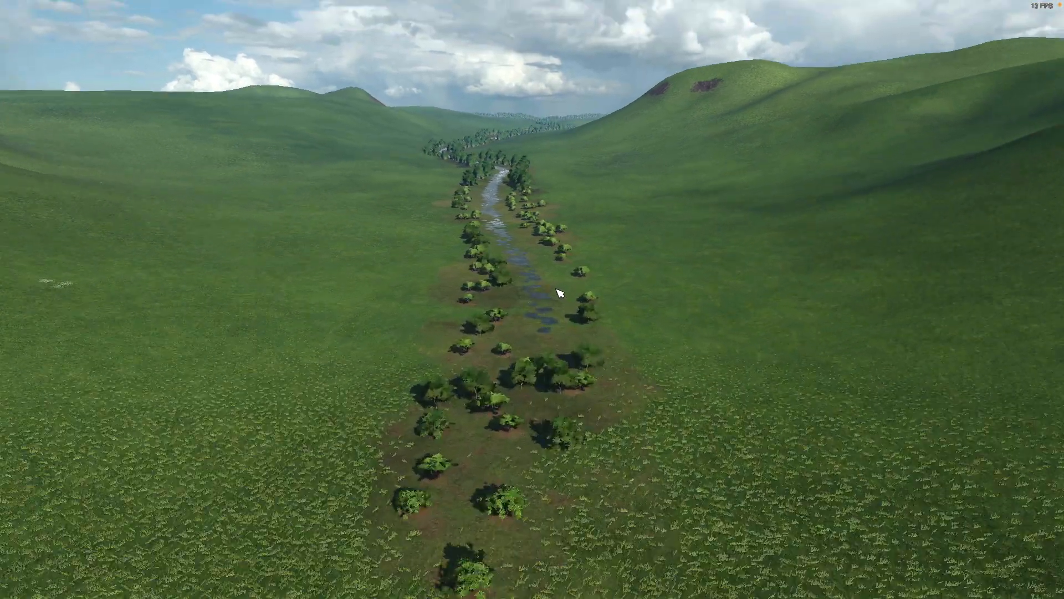
pyautogui.scroll(-3, 547, 294)
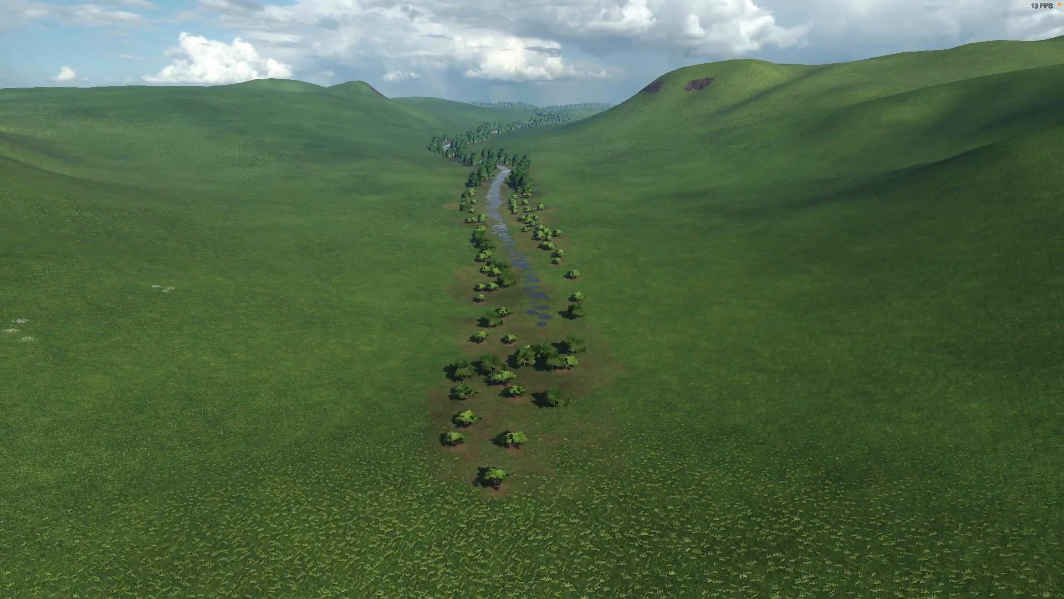
pyautogui.scroll(-3, 541, 108)
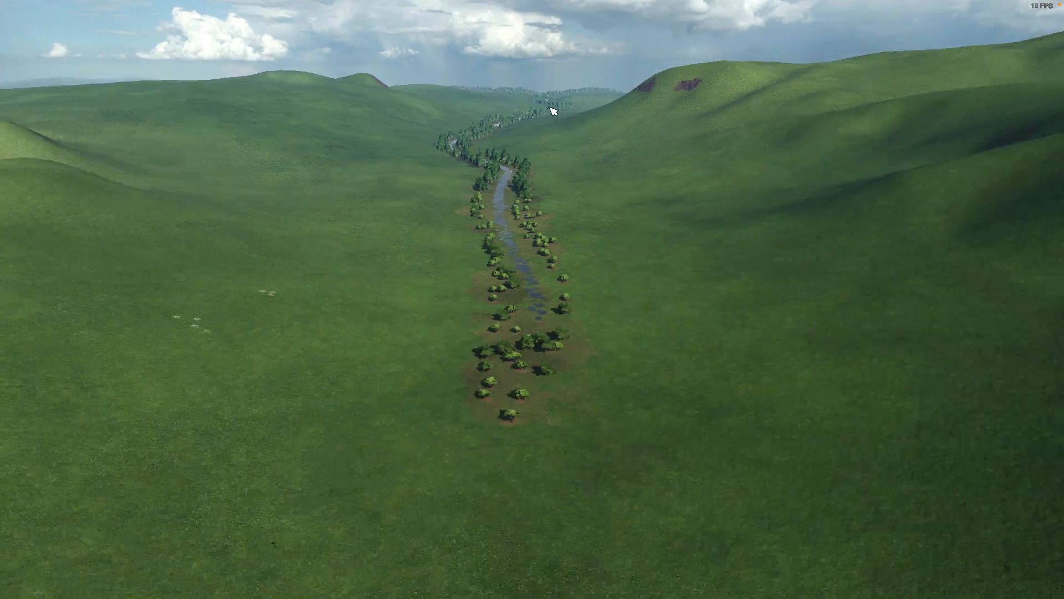
pyautogui.moveTo(642, 100); pyautogui.dragTo(700, 189)
pyautogui.scroll(-2, 700, 189)
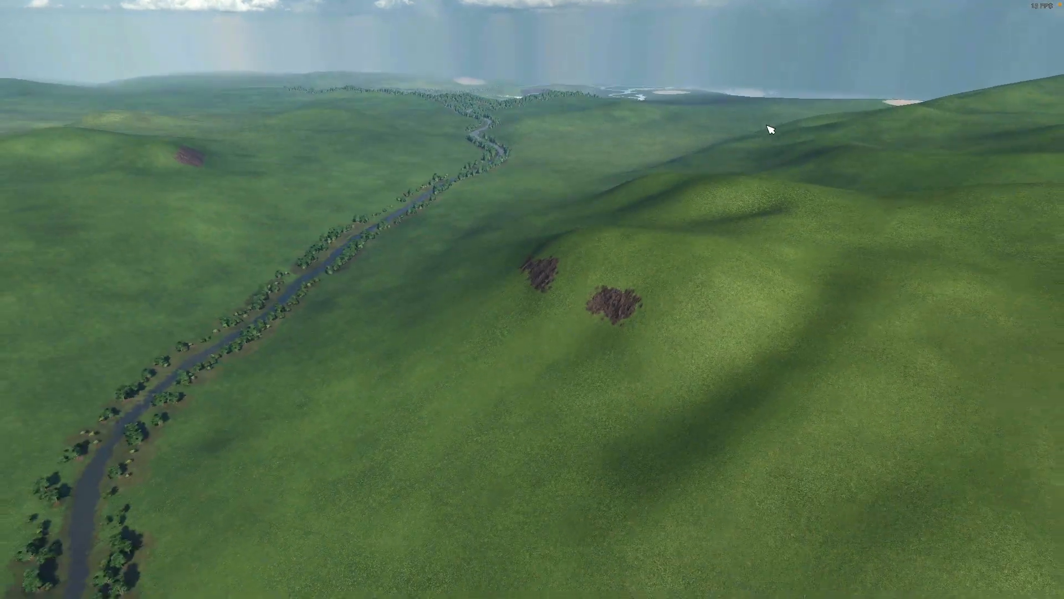
# Step: Survey the terrain from the hills across the turquoise bay to the rocky headland with a cleared site
pyautogui.moveTo(770, 128); pyautogui.dragTo(609, 302)
pyautogui.moveTo(924, 136); pyautogui.dragTo(526, 245)
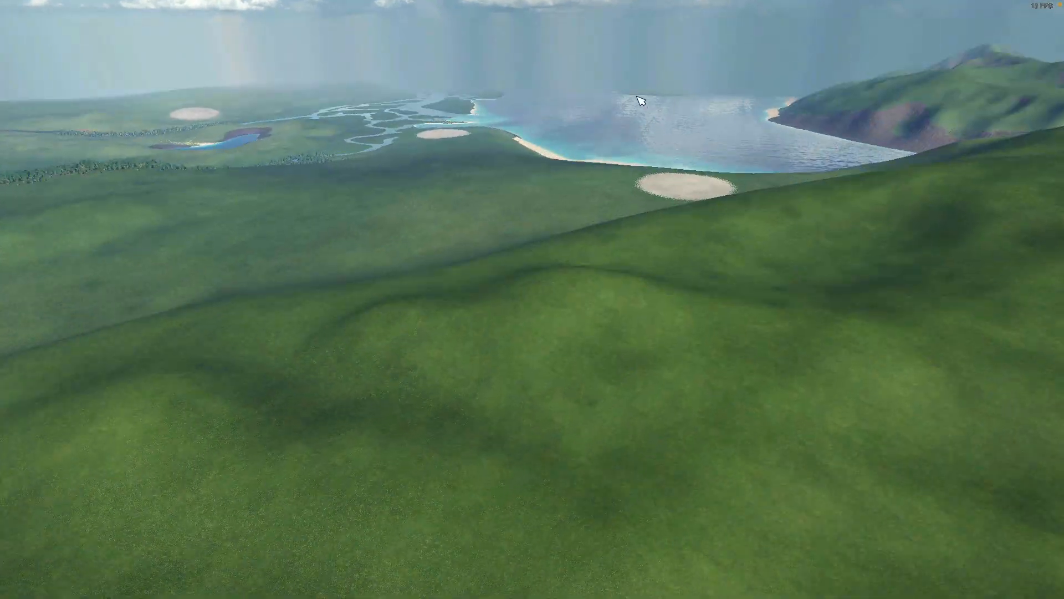
pyautogui.moveTo(639, 97); pyautogui.dragTo(532, 255)
pyautogui.moveTo(640, 135); pyautogui.dragTo(578, 366)
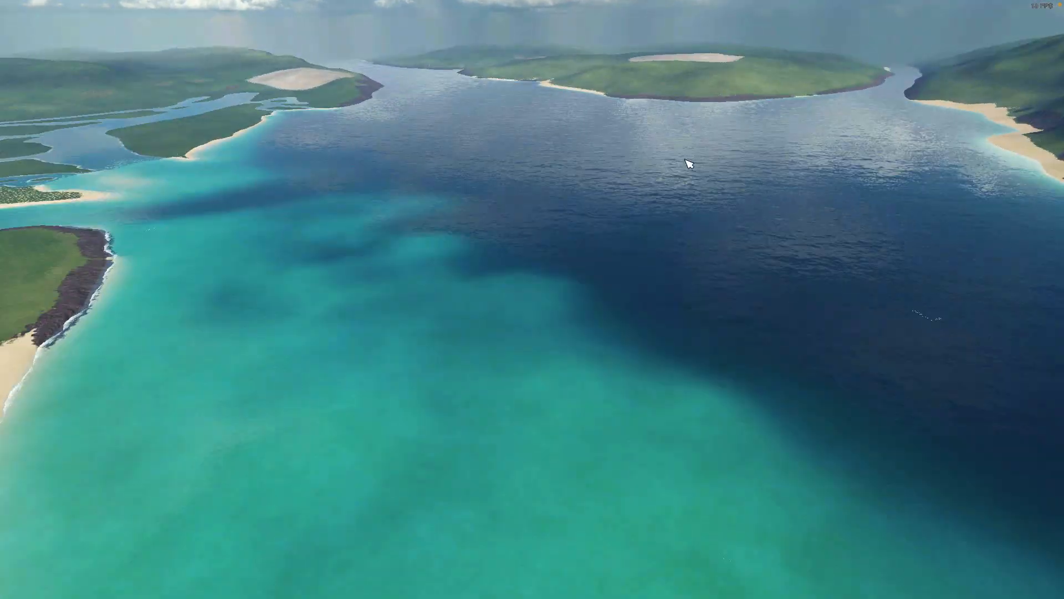
pyautogui.moveTo(683, 108); pyautogui.dragTo(611, 304)
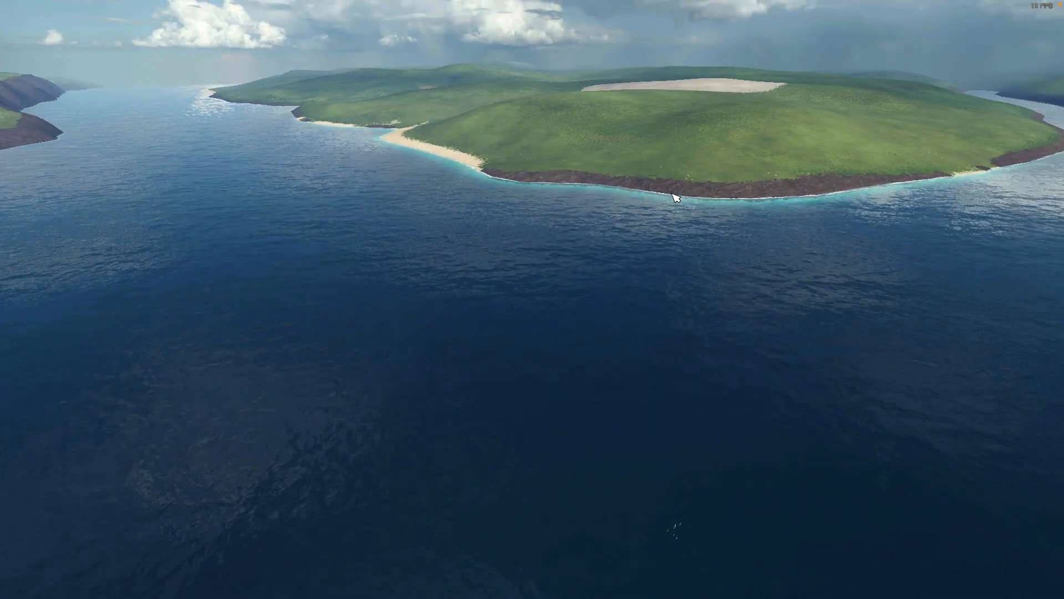
pyautogui.moveTo(672, 200); pyautogui.dragTo(700, 383)
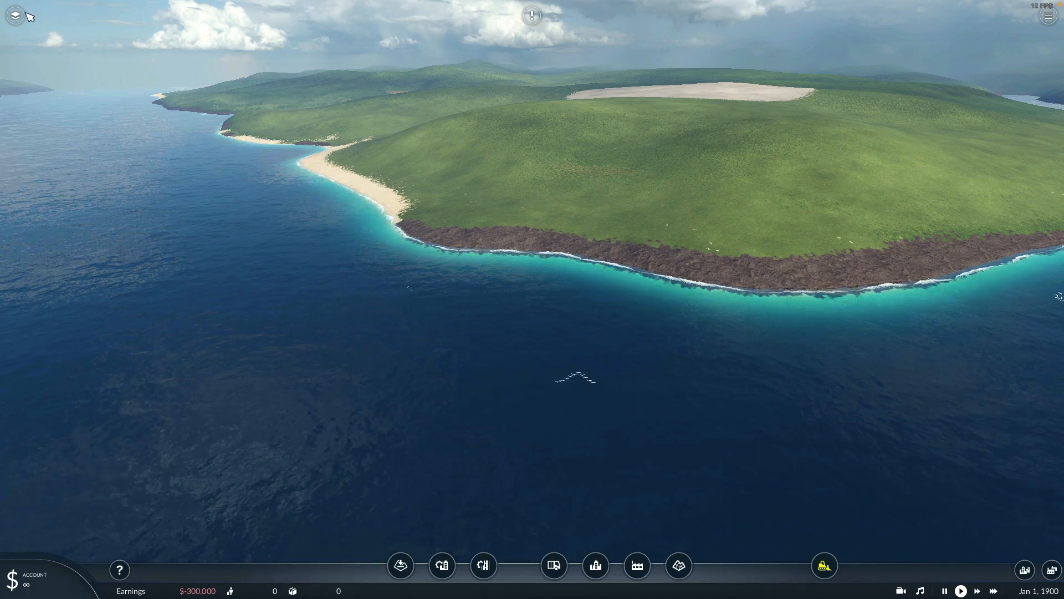
# Step: Display the contour lines layer over the terrain
pyautogui.click(12, 19)
pyautogui.click(16, 38)
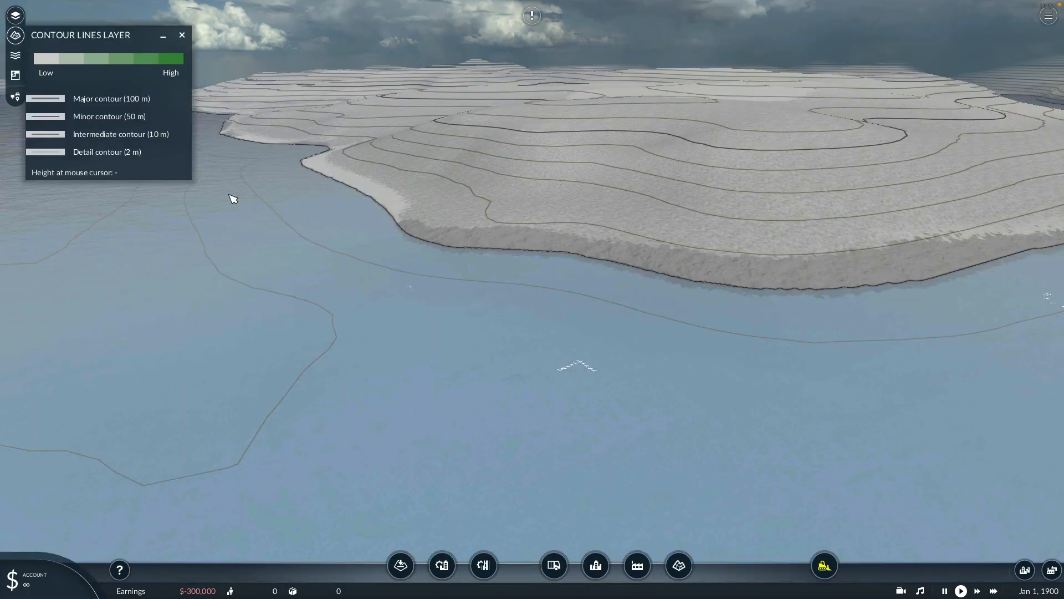
# Step: Inspect the contour lines along the rocky headland's shoreline and hide the contour layer
pyautogui.scroll(2, 757, 310)
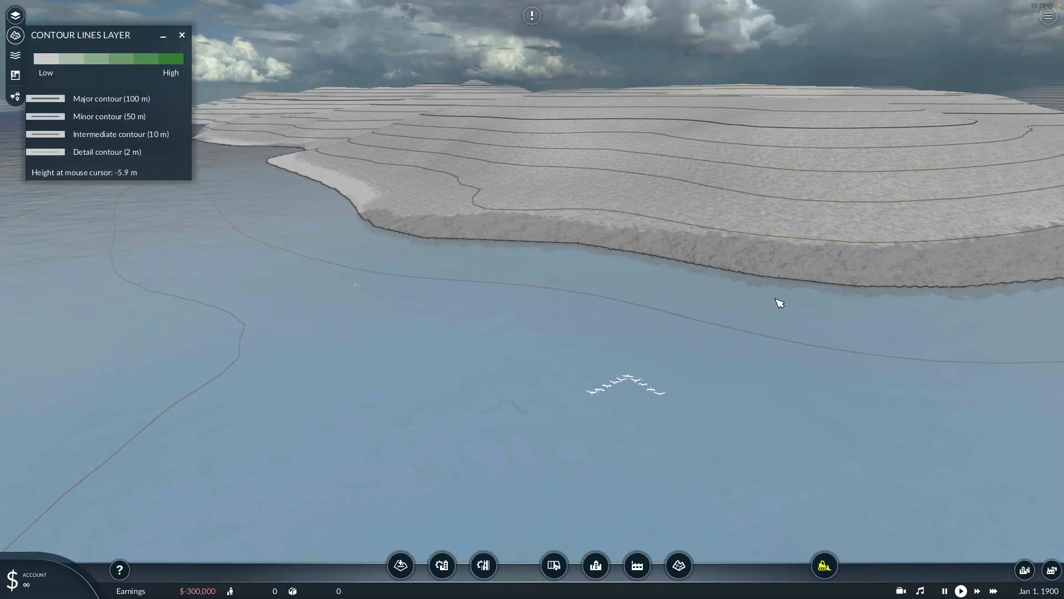
pyautogui.scroll(2, 798, 272)
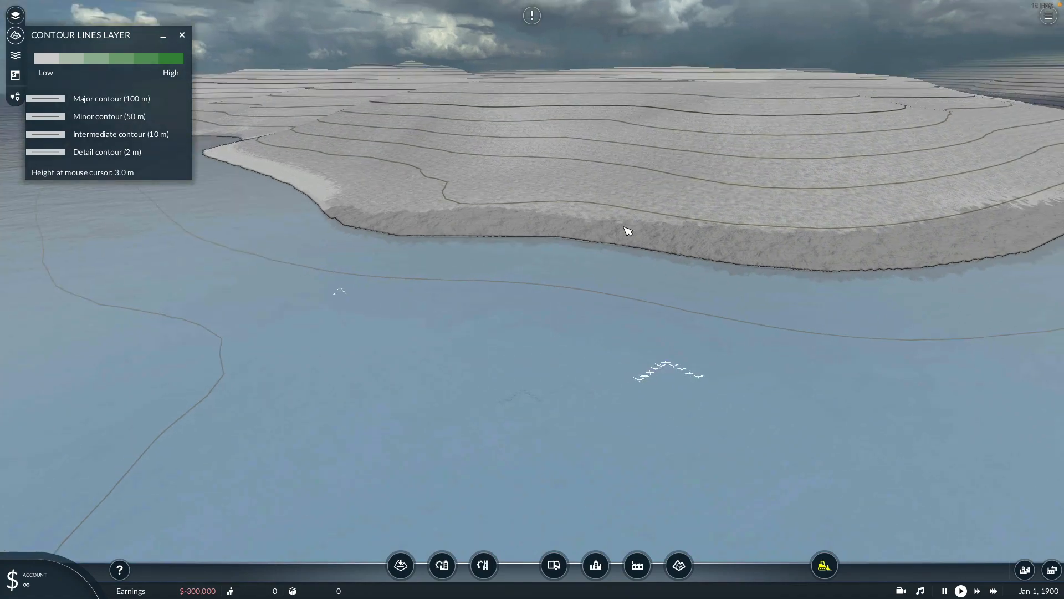
pyautogui.moveTo(932, 235); pyautogui.dragTo(426, 244, button='middle')
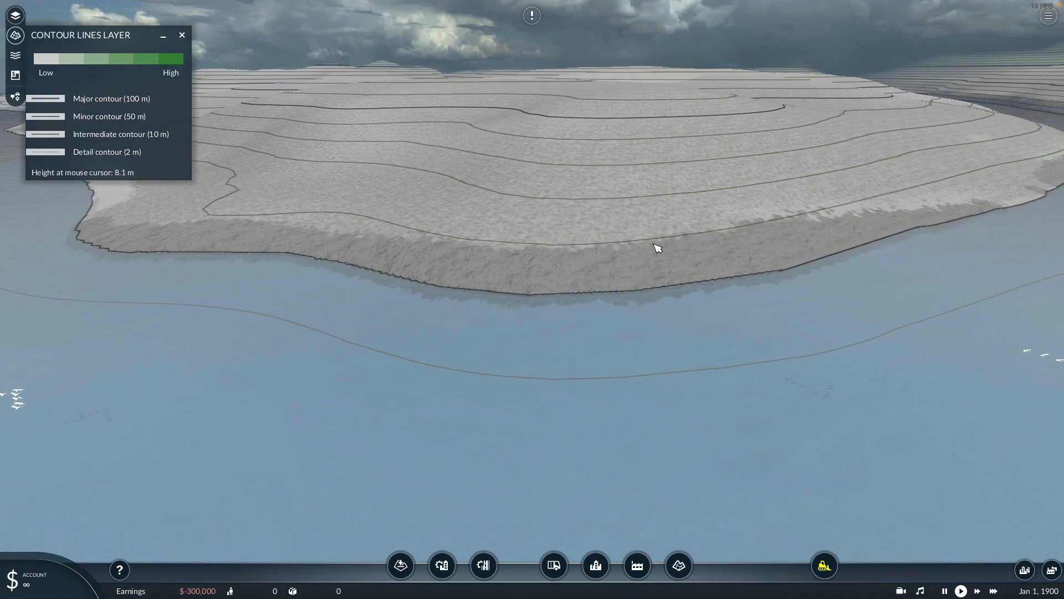
pyautogui.scroll(-2, 660, 248)
pyautogui.moveTo(787, 237); pyautogui.dragTo(666, 273)
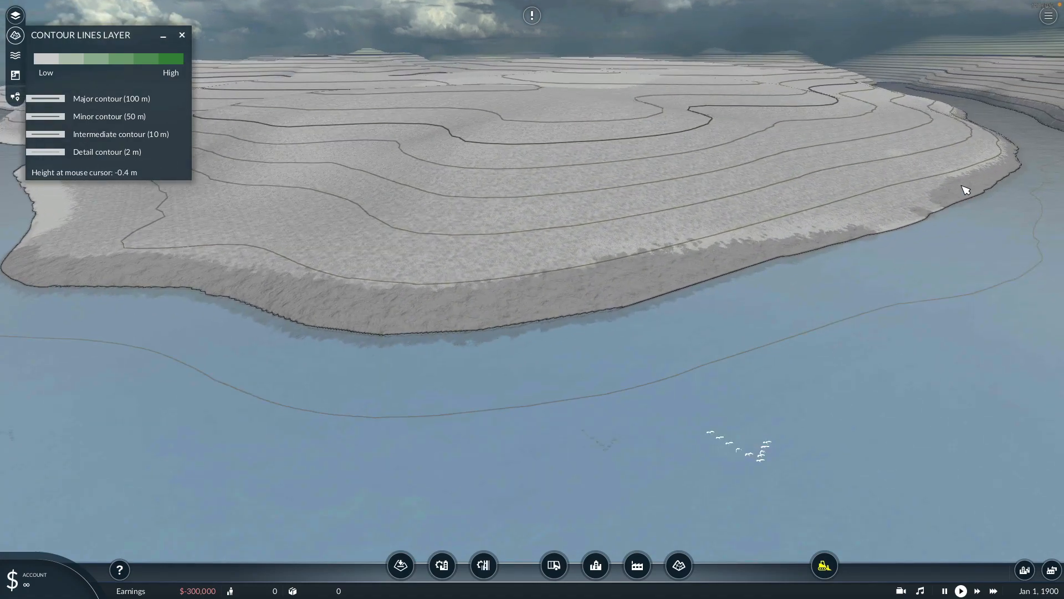
pyautogui.click(183, 35)
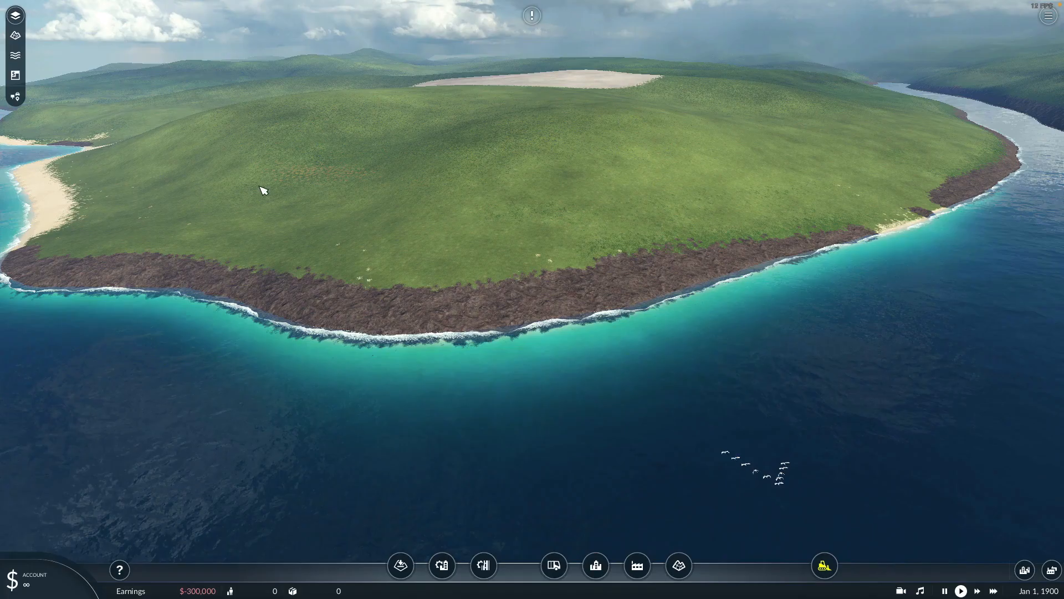
# Step: Erase the terrain painting along the grass edge above the headland's rocky shore with a 68.9 brush at strength 1.0
pyautogui.click(679, 565)
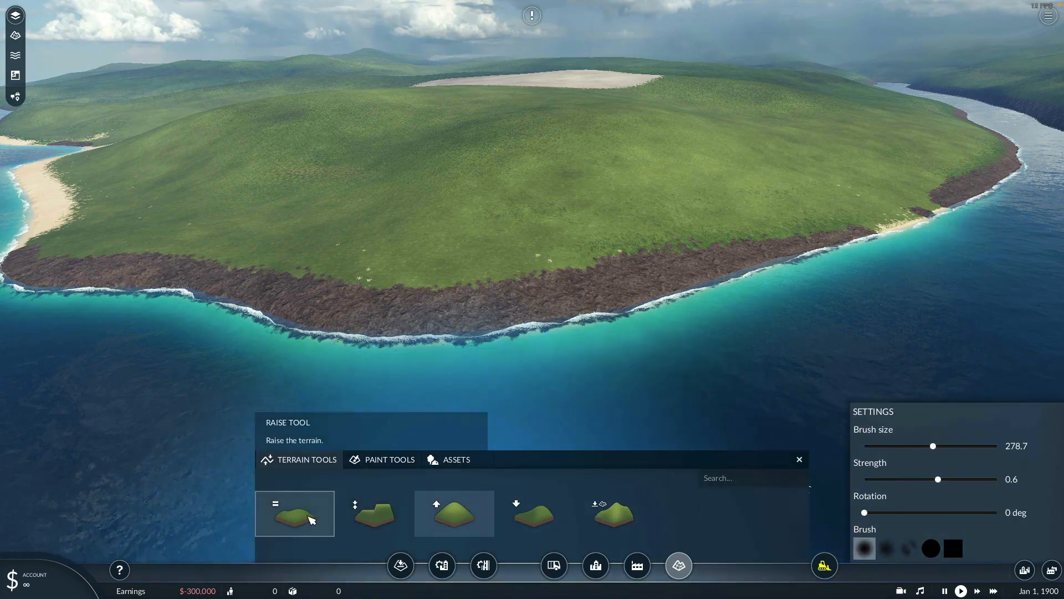
pyautogui.click(389, 460)
pyautogui.scroll(2, 720, 225)
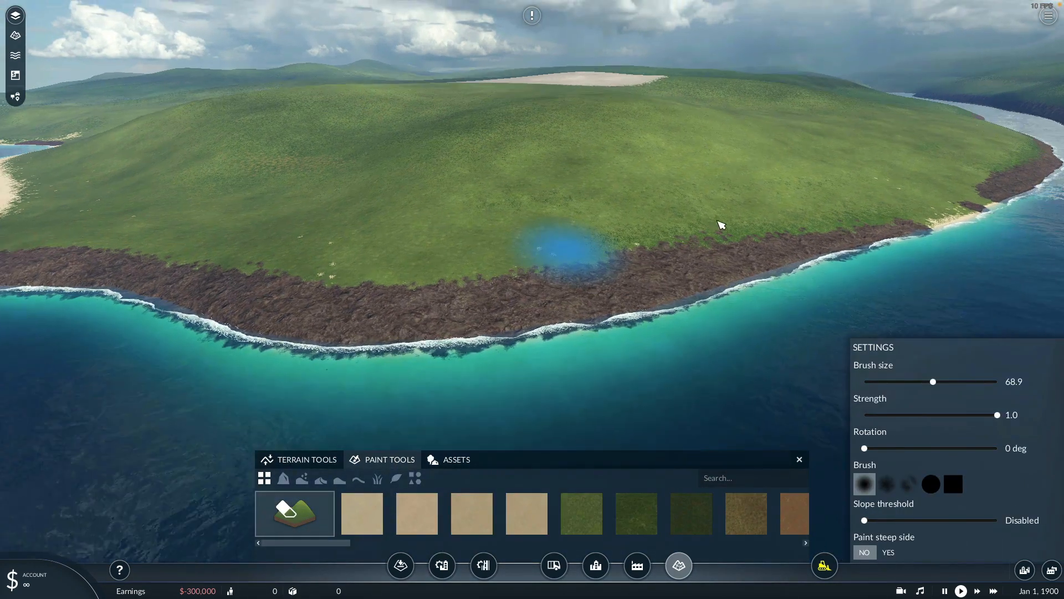
pyautogui.moveTo(530, 231)
pyautogui.mouseDown()
pyautogui.moveTo(381, 266)
pyautogui.moveTo(542, 264)
pyautogui.moveTo(815, 207)
pyautogui.moveTo(884, 205)
pyautogui.moveTo(837, 218)
pyautogui.moveTo(729, 236)
pyautogui.moveTo(819, 205)
pyautogui.moveTo(888, 199)
pyautogui.moveTo(828, 213)
pyautogui.mouseUp()
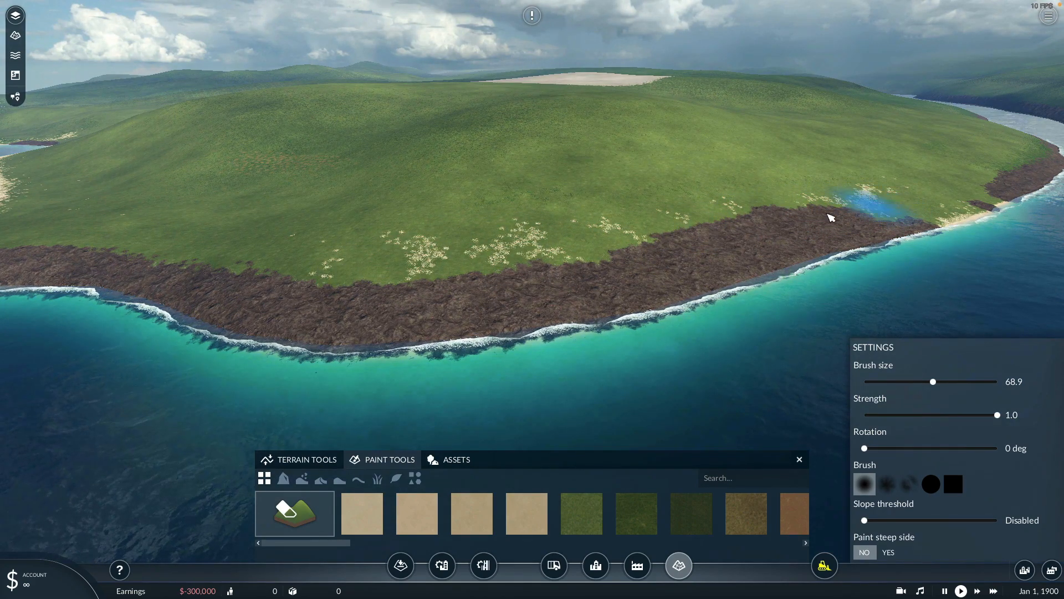
# Step: Show the contour lines layer again and choose the light green grass material for terrain painting
pyautogui.click(15, 35)
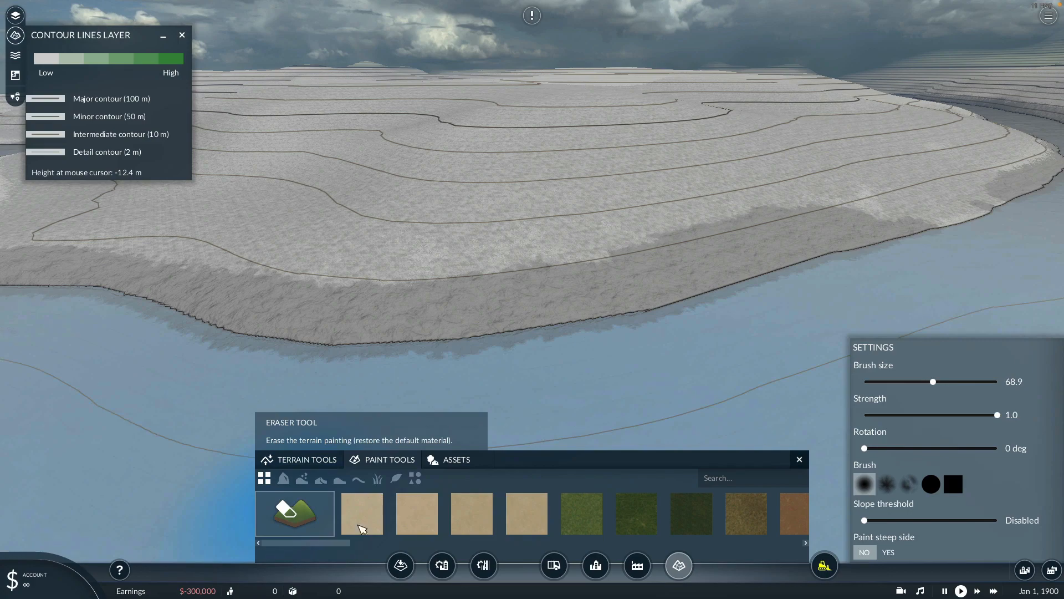
pyautogui.click(577, 515)
pyautogui.scroll(5, 558, 352)
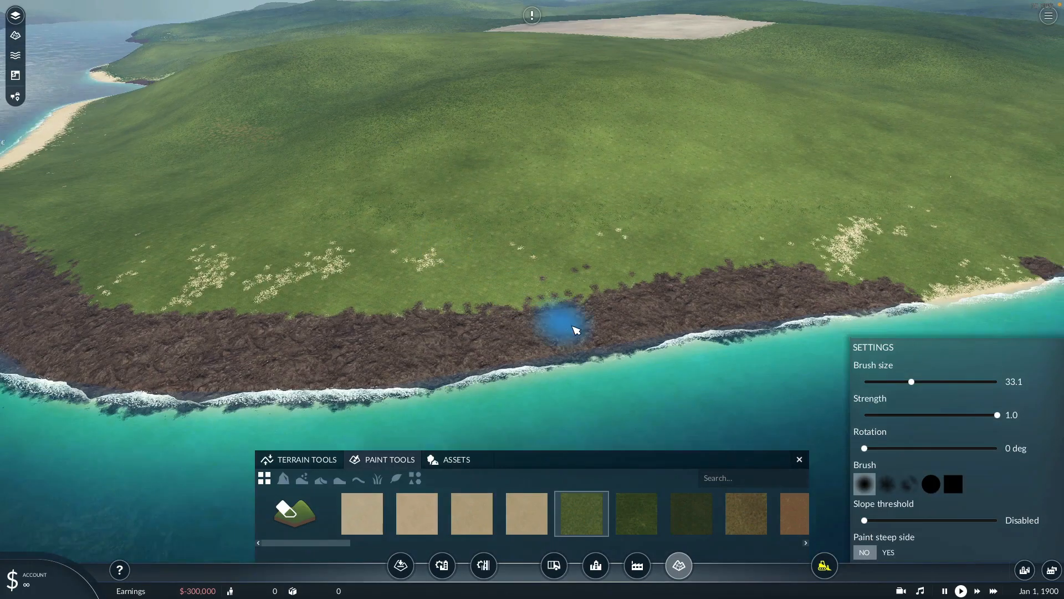
# Step: Look along both rocky shores of the wide channel, from the headland inland to the cleared site beside the small beach
pyautogui.scroll(3, 679, 345)
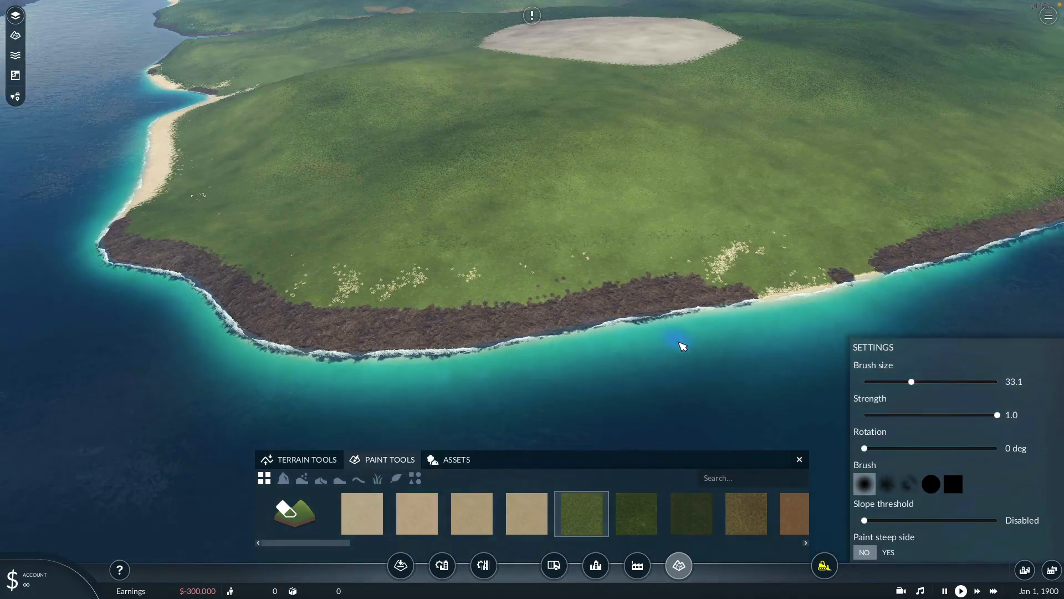
pyautogui.moveTo(679, 345); pyautogui.dragTo(544, 334, button='middle')
pyautogui.moveTo(795, 233)
pyautogui.mouseDown(button='middle')
pyautogui.moveTo(327, 150)
pyautogui.moveTo(589, 145)
pyautogui.moveTo(575, 138)
pyautogui.moveTo(537, 190)
pyautogui.moveTo(665, 142)
pyautogui.moveTo(488, 268)
pyautogui.mouseUp(button='middle')
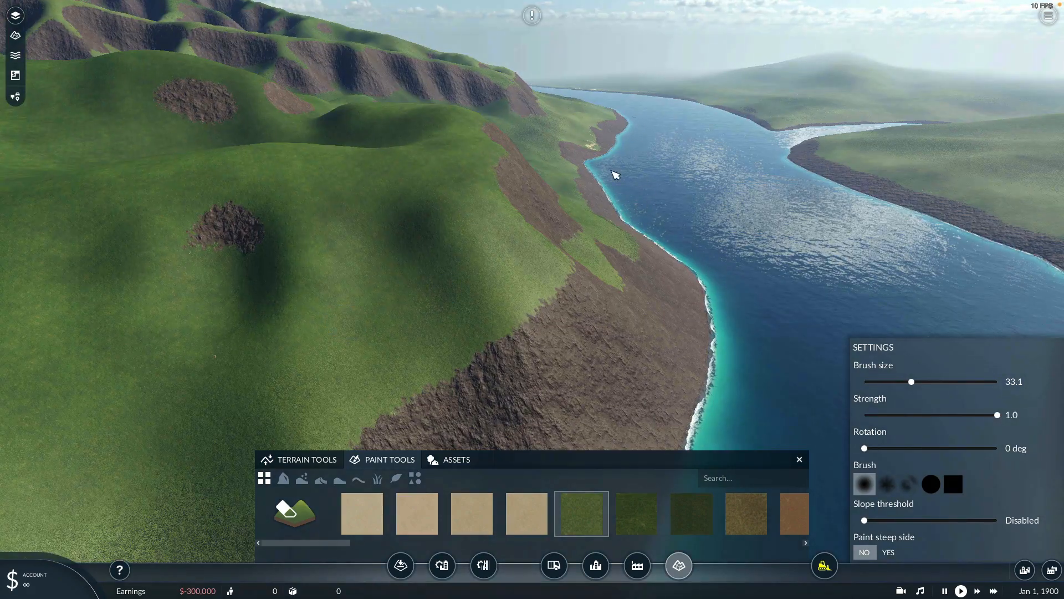
pyautogui.moveTo(615, 176); pyautogui.dragTo(713, 197, button='middle')
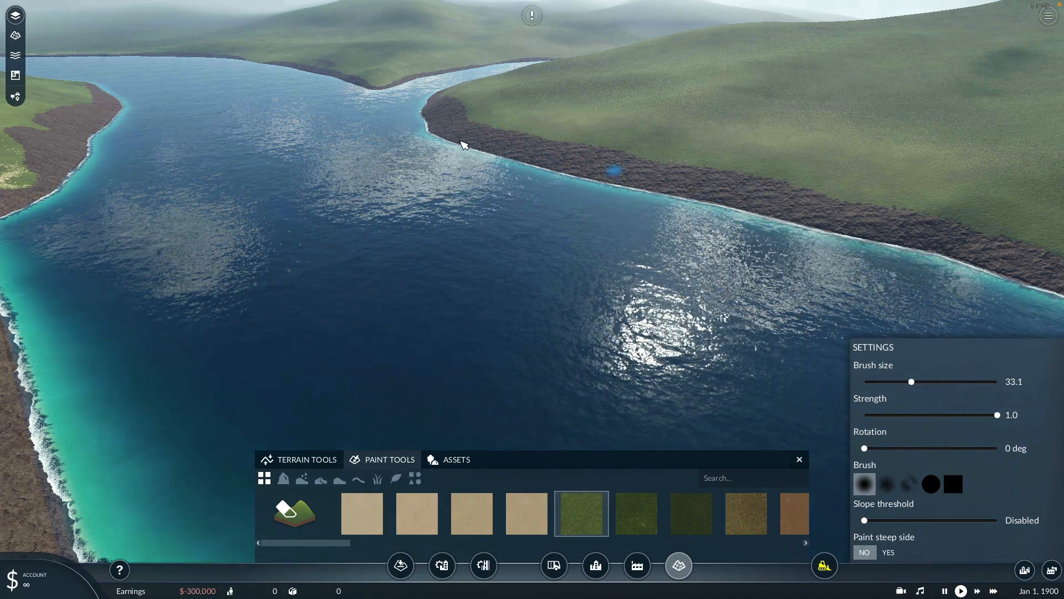
pyautogui.moveTo(466, 145); pyautogui.dragTo(428, 183, button='middle')
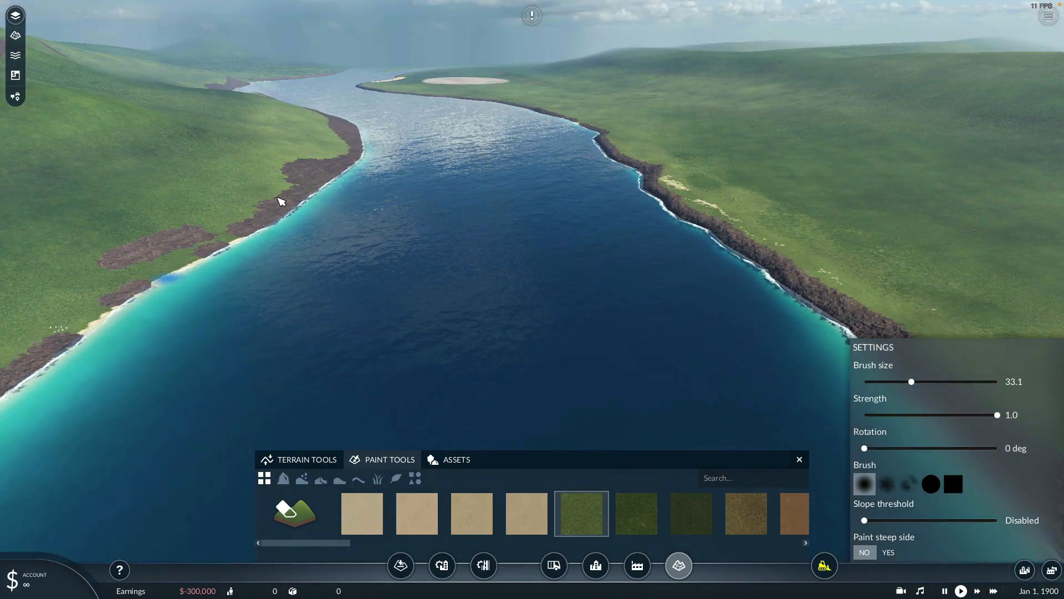
pyautogui.moveTo(377, 126); pyautogui.dragTo(630, 222, button='middle')
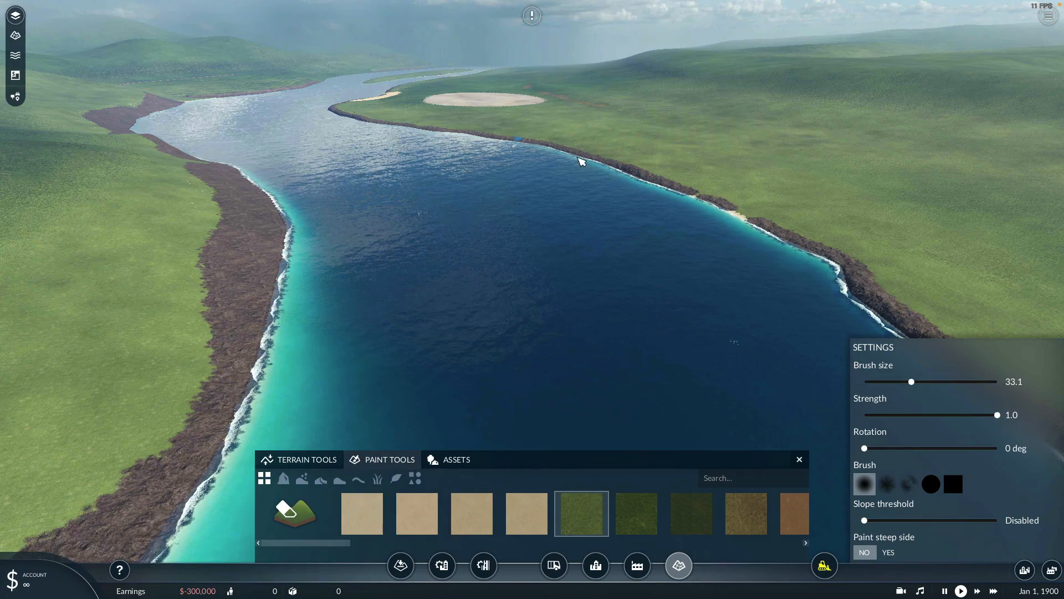
pyautogui.moveTo(422, 149); pyautogui.dragTo(479, 176, button='middle')
pyautogui.press('w')
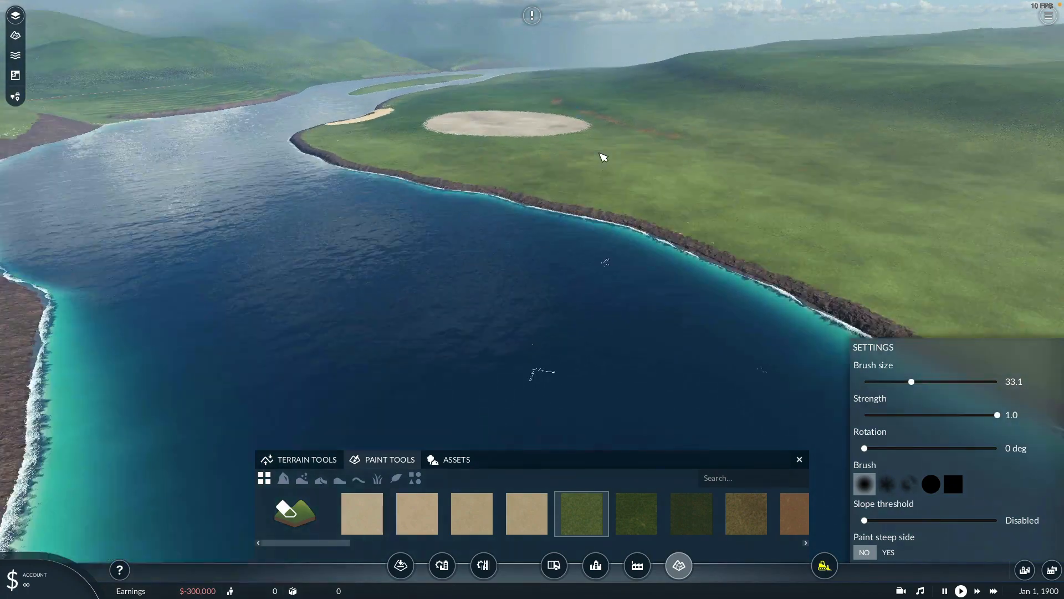
pyautogui.scroll(-2, 583, 179)
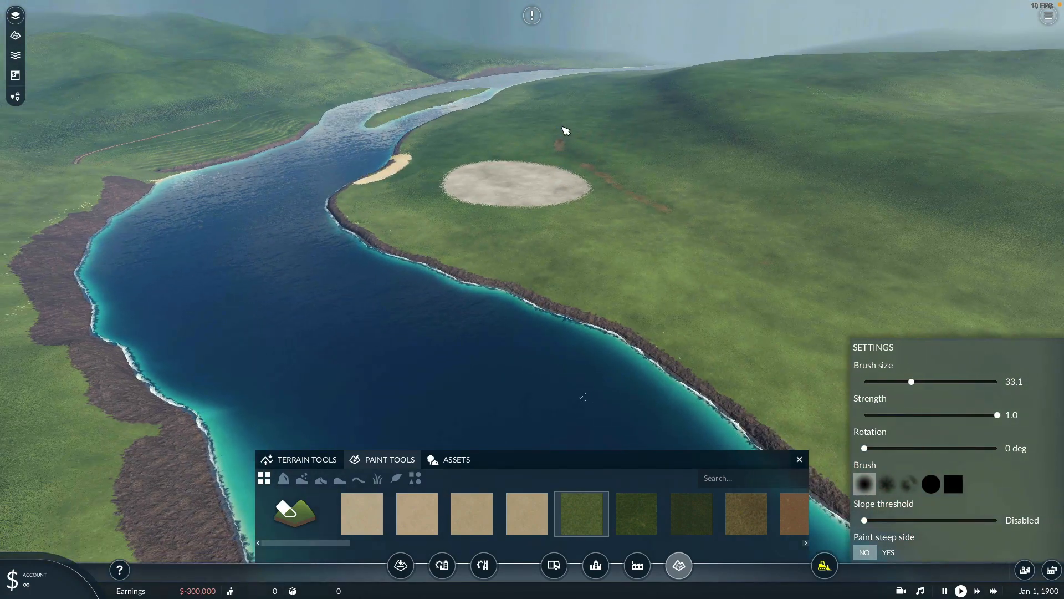
# Step: Survey the river where it splits around the long grassy island beyond the beach and cleared site
pyautogui.moveTo(562, 127)
pyautogui.mouseDown(button='right')
pyautogui.moveTo(560, 170)
pyautogui.moveTo(619, 271)
pyautogui.mouseUp(button='right')
pyautogui.moveTo(640, 244); pyautogui.dragTo(625, 269, button='middle')
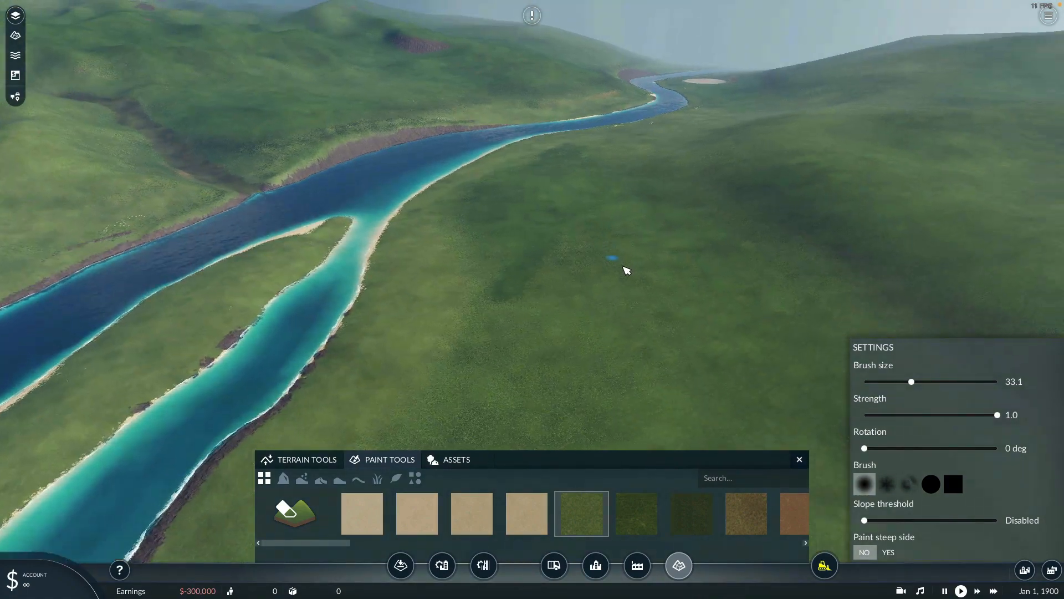
pyautogui.moveTo(598, 155); pyautogui.dragTo(595, 100, button='right')
pyautogui.scroll(1, 570, 187)
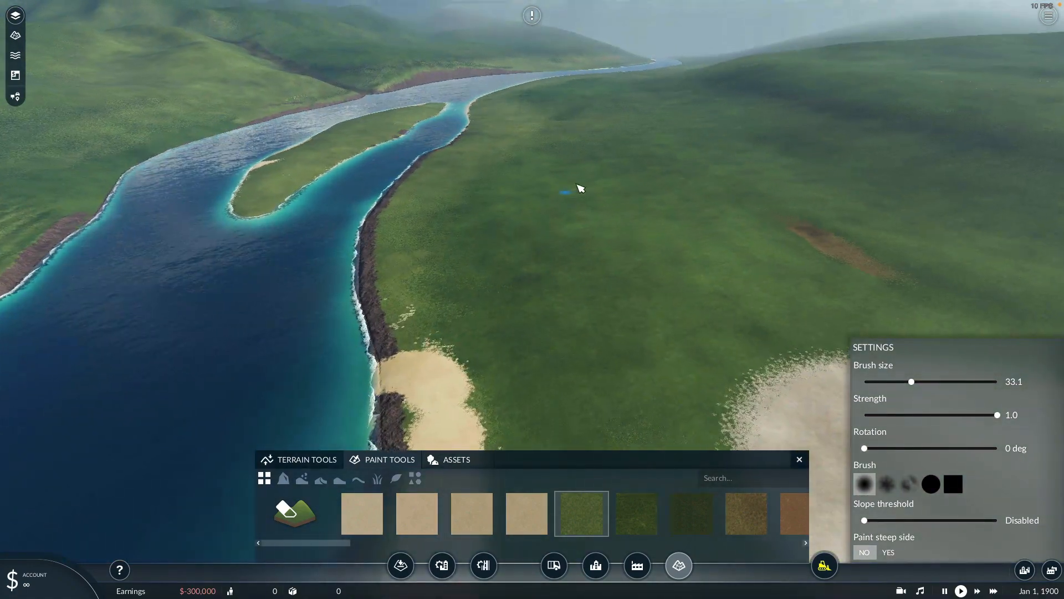
pyautogui.moveTo(577, 190); pyautogui.dragTo(594, 76, button='right')
pyautogui.moveTo(577, 142); pyautogui.dragTo(656, 190, button='right')
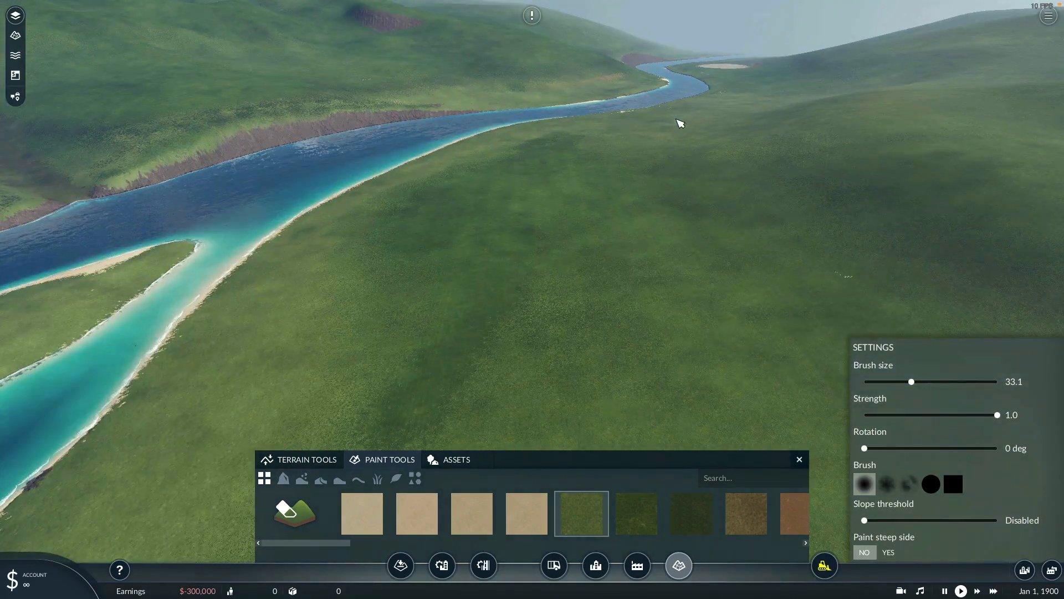
# Step: Follow the narrower river upstream to the cleared site at its bend and view the surrounding hills
pyautogui.moveTo(681, 123); pyautogui.dragTo(646, 247, button='right')
pyautogui.moveTo(607, 126); pyautogui.dragTo(550, 285, button='right')
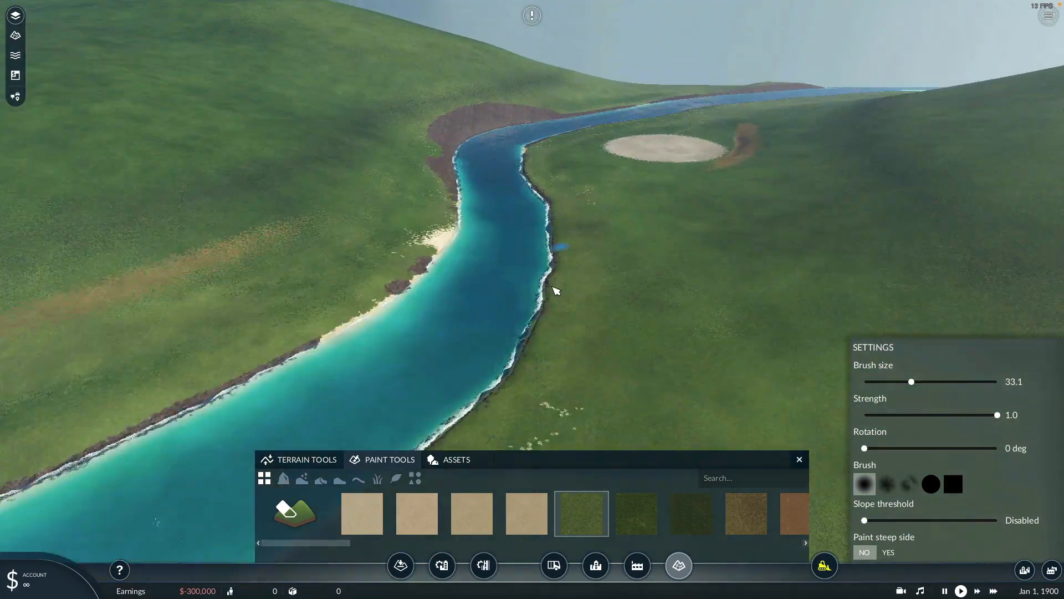
pyautogui.moveTo(699, 118); pyautogui.dragTo(515, 215, button='right')
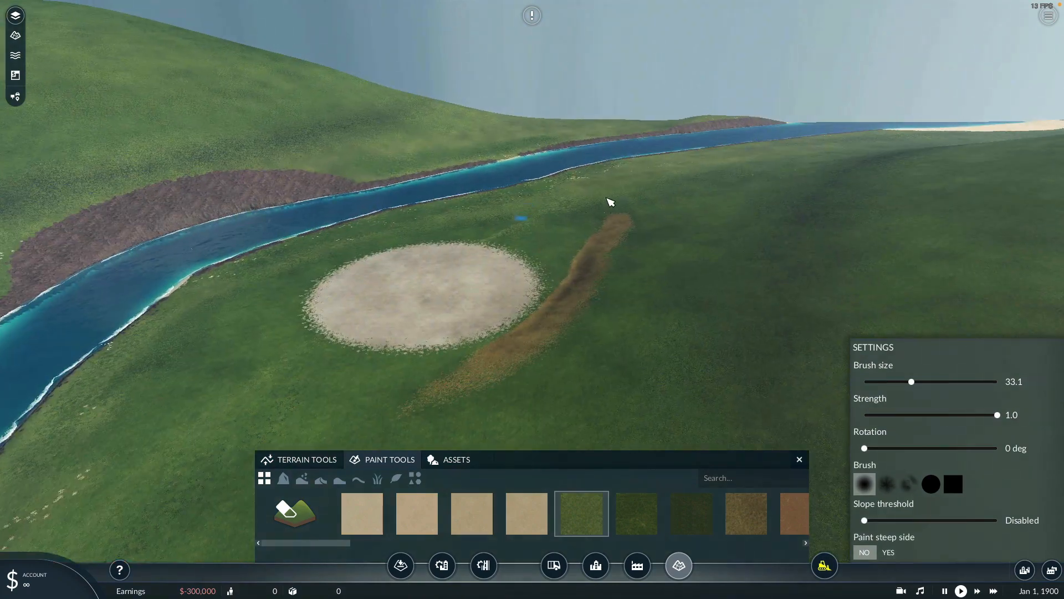
pyautogui.moveTo(606, 189); pyautogui.dragTo(528, 185, button='middle')
pyautogui.moveTo(542, 177); pyautogui.dragTo(661, 95, button='right')
pyautogui.scroll(-3, 763, 228)
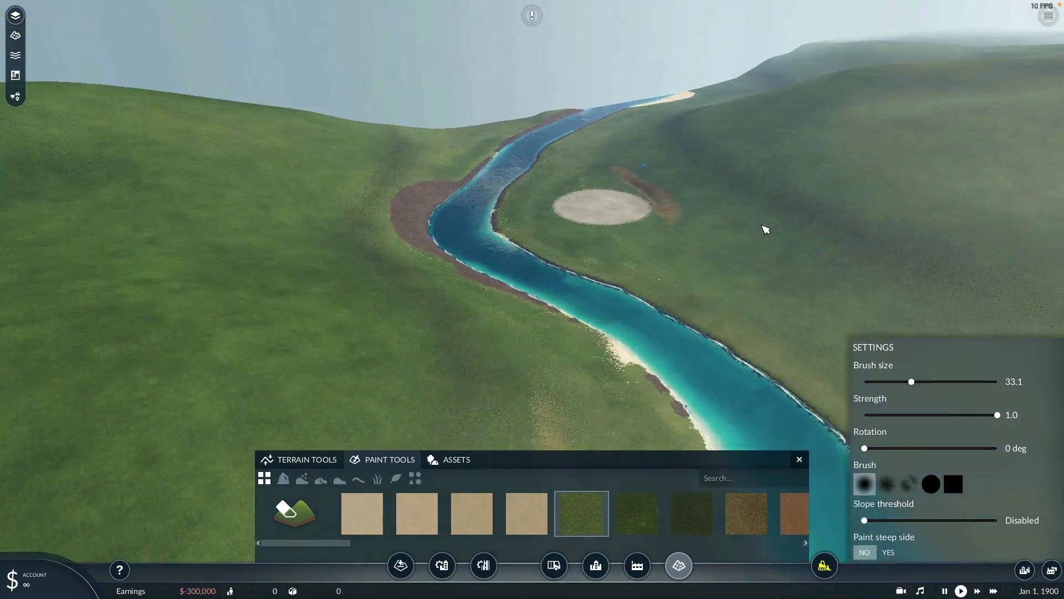
pyautogui.moveTo(763, 228); pyautogui.dragTo(651, 141, button='right')
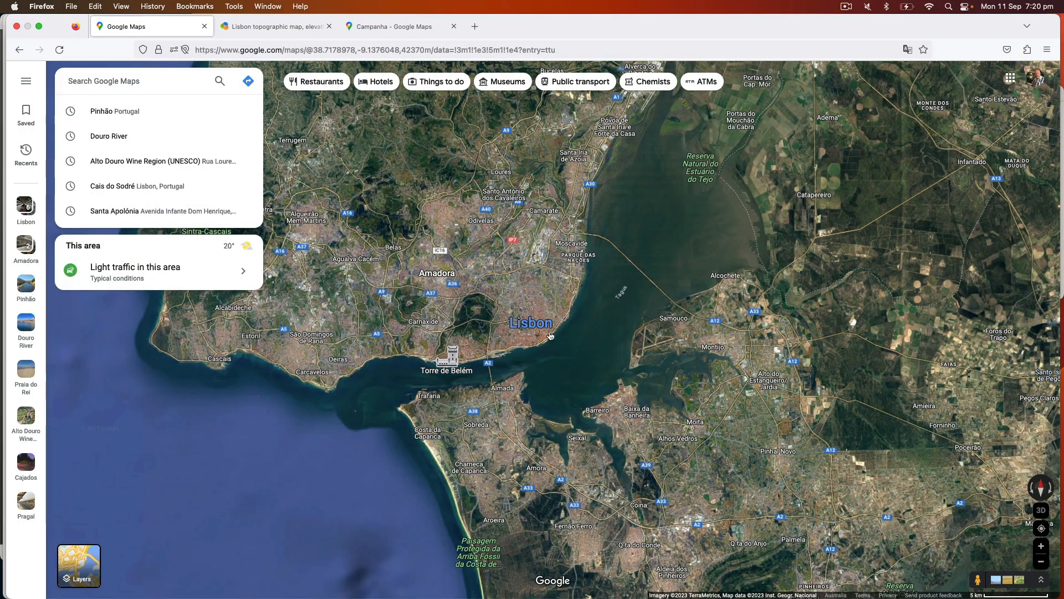
# Step: Examine the Tagus estuary around Lisbon on the satellite map, moving north towards Vila Franca de Xira
pyautogui.scroll(-2, 538, 288)
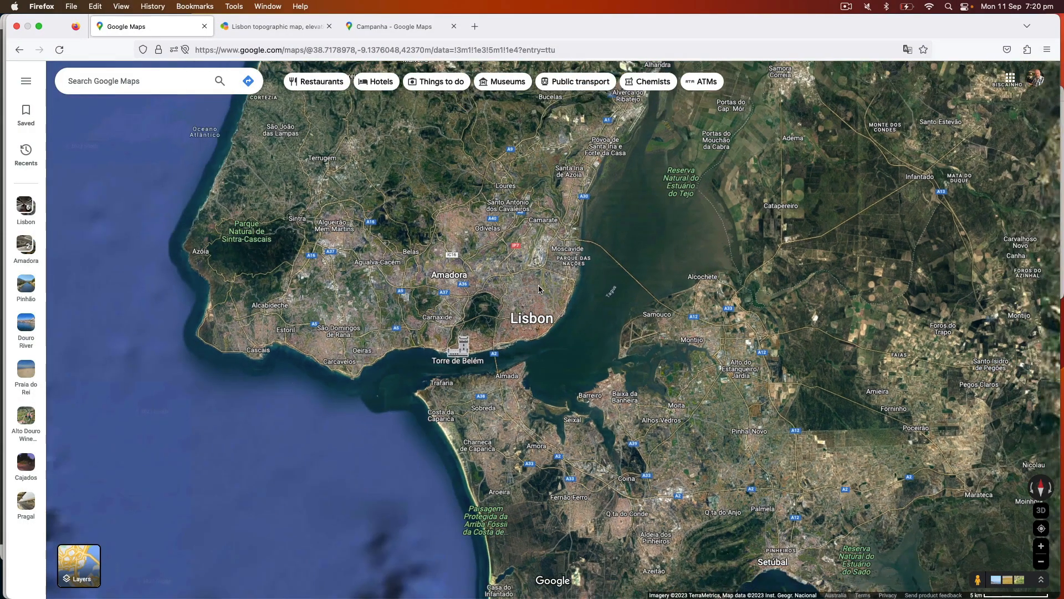
pyautogui.rightClick(608, 204)
pyautogui.click(677, 159)
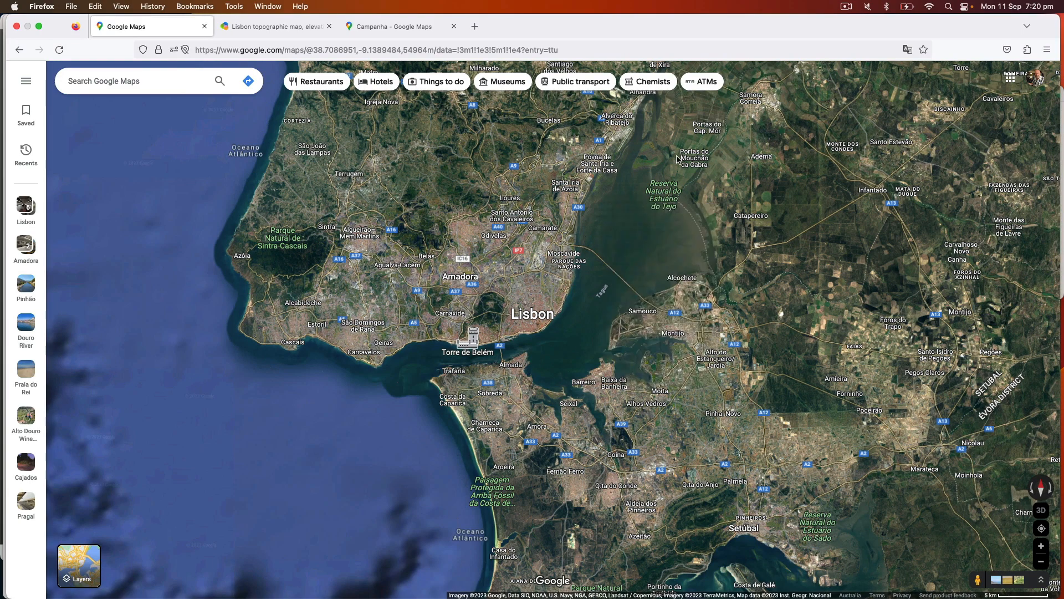
pyautogui.moveTo(675, 173); pyautogui.dragTo(615, 307)
pyautogui.scroll(3, 658, 228)
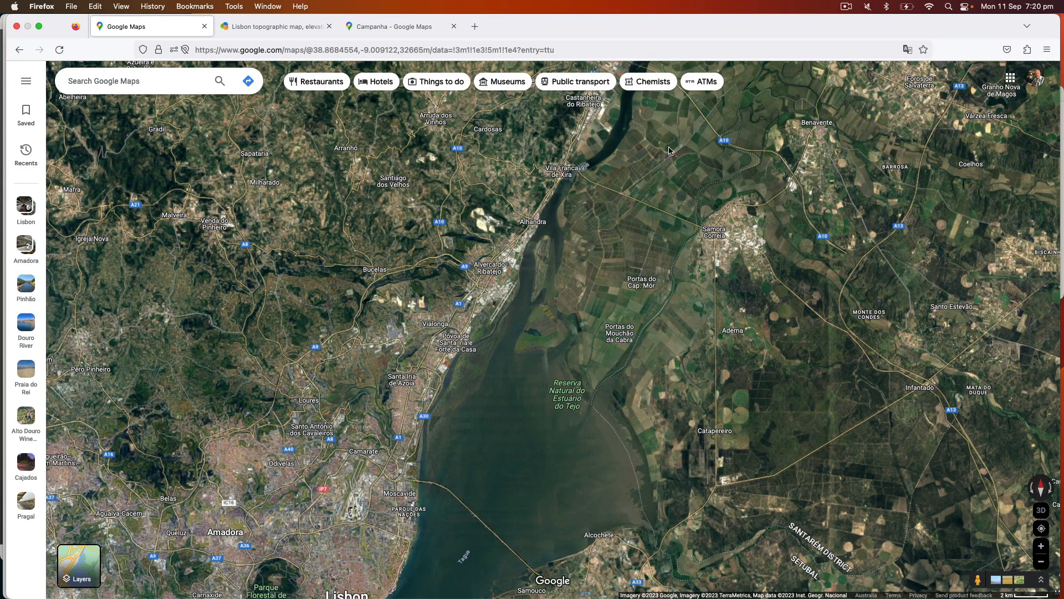
# Step: Trace the Tagus upstream on the satellite map to the stretch around Santarém
pyautogui.moveTo(669, 151); pyautogui.dragTo(638, 288)
pyautogui.moveTo(711, 174); pyautogui.dragTo(608, 304)
pyautogui.moveTo(725, 148); pyautogui.dragTo(650, 293)
pyautogui.moveTo(715, 186); pyautogui.dragTo(676, 255)
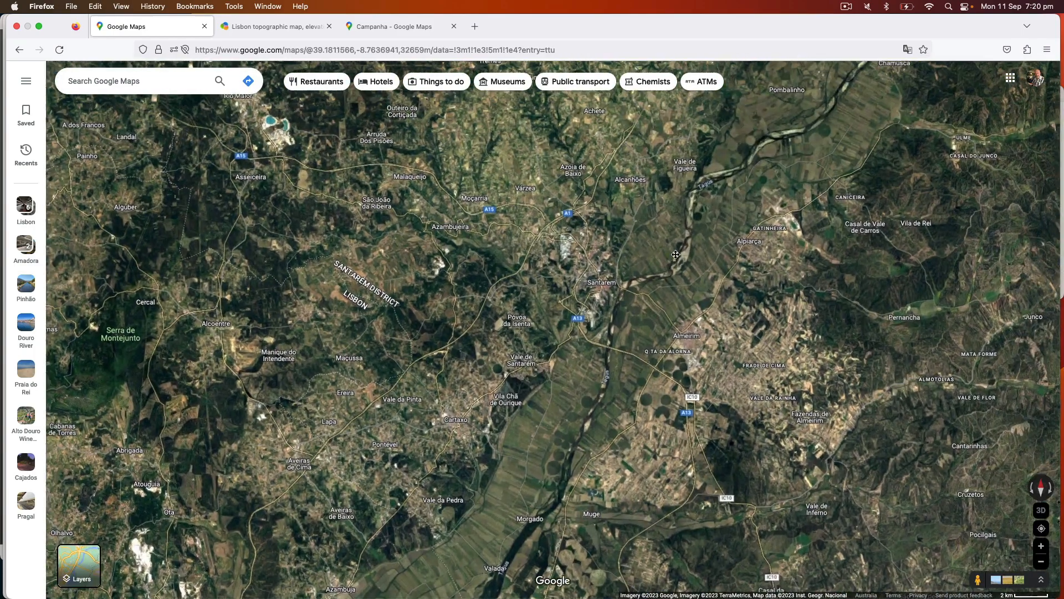
pyautogui.scroll(-2, 690, 233)
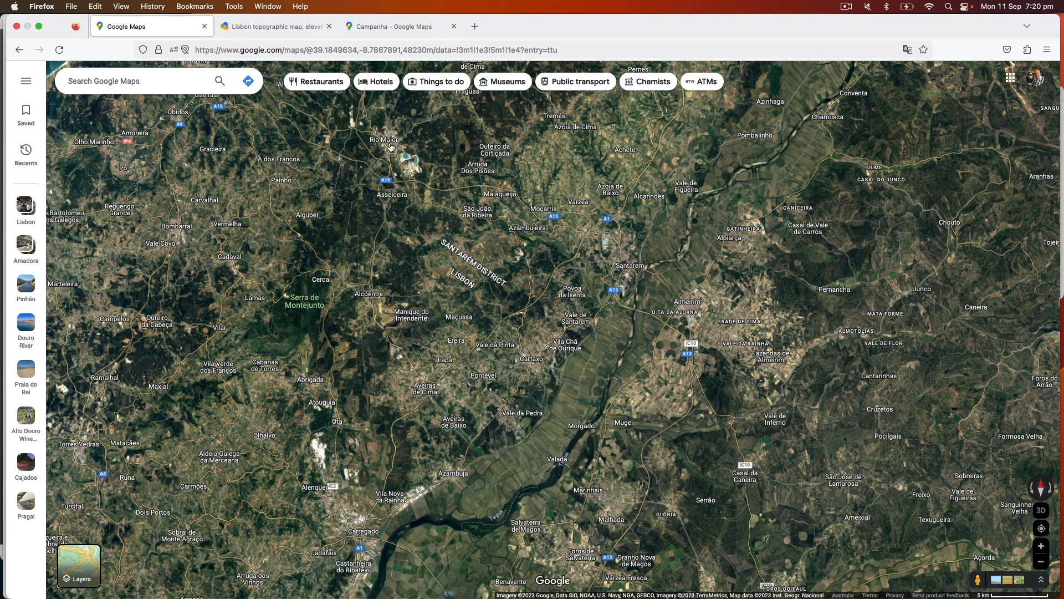
# Step: Switch back to Transport Fever 2 and survey the winding river, its island and the dry side valley from above
pyautogui.moveTo(523, 574)
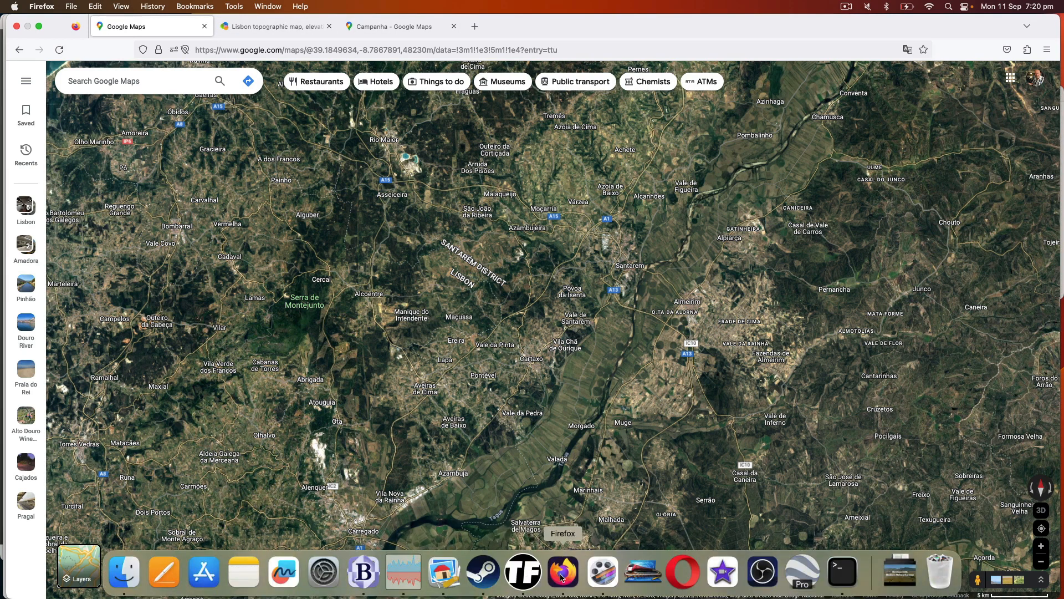
pyautogui.click(516, 580)
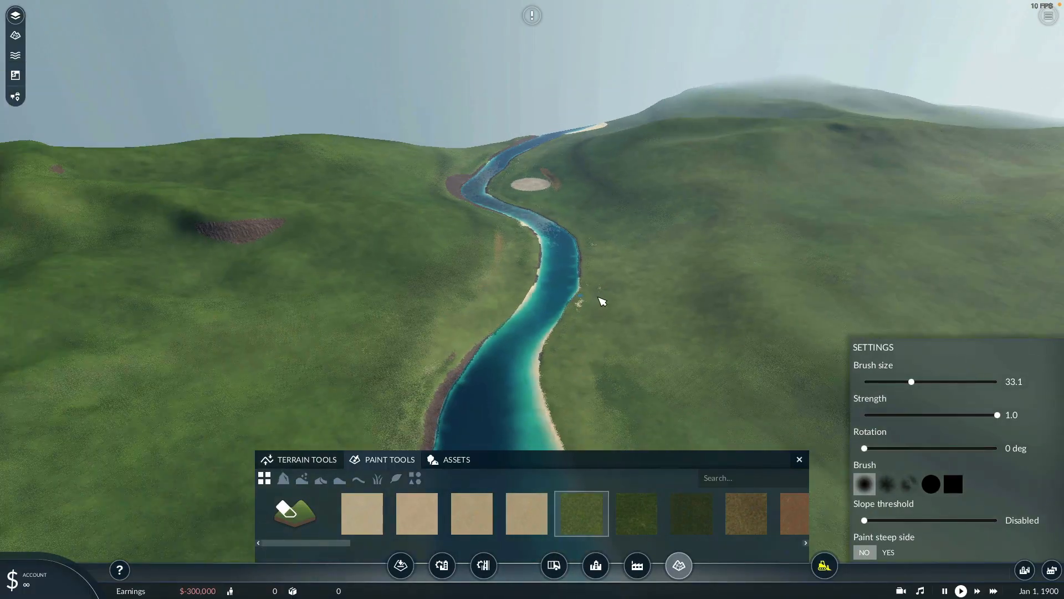
pyautogui.moveTo(598, 297); pyautogui.dragTo(639, 280, button='middle')
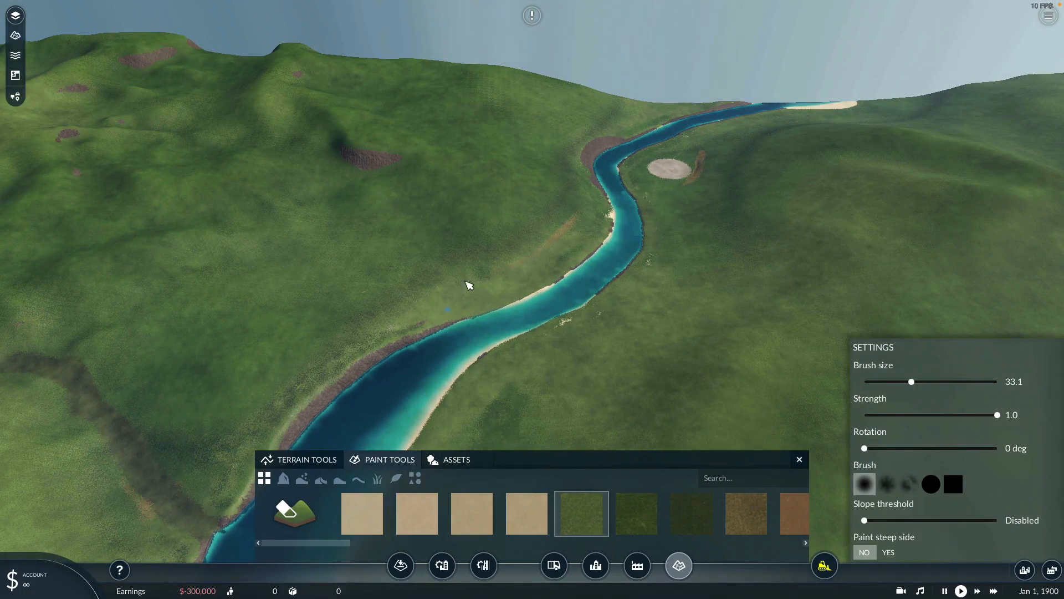
pyautogui.moveTo(469, 286); pyautogui.dragTo(729, 116, button='middle')
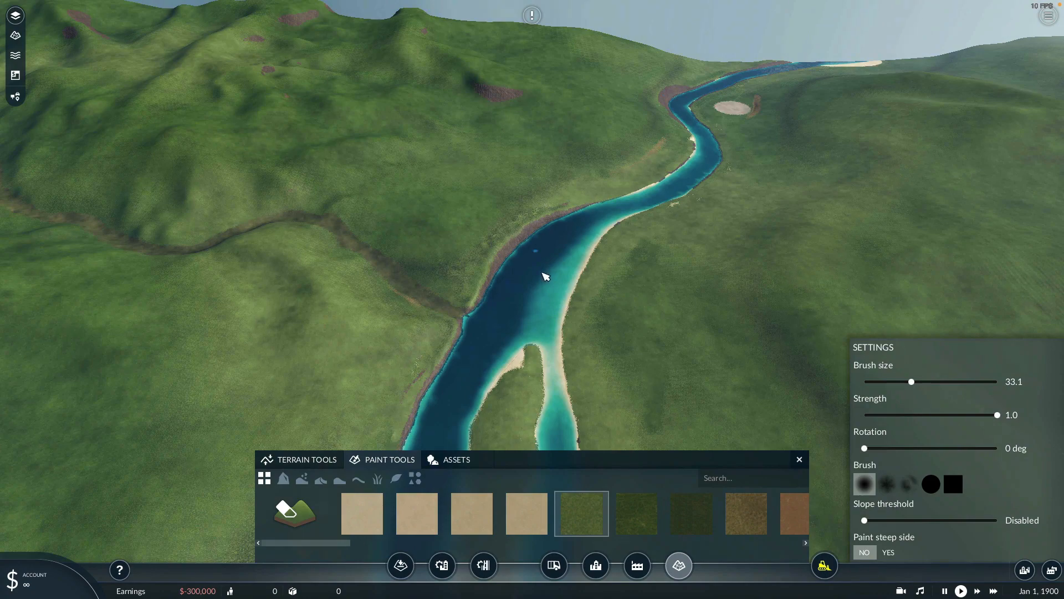
pyautogui.moveTo(547, 276); pyautogui.dragTo(599, 229, button='right')
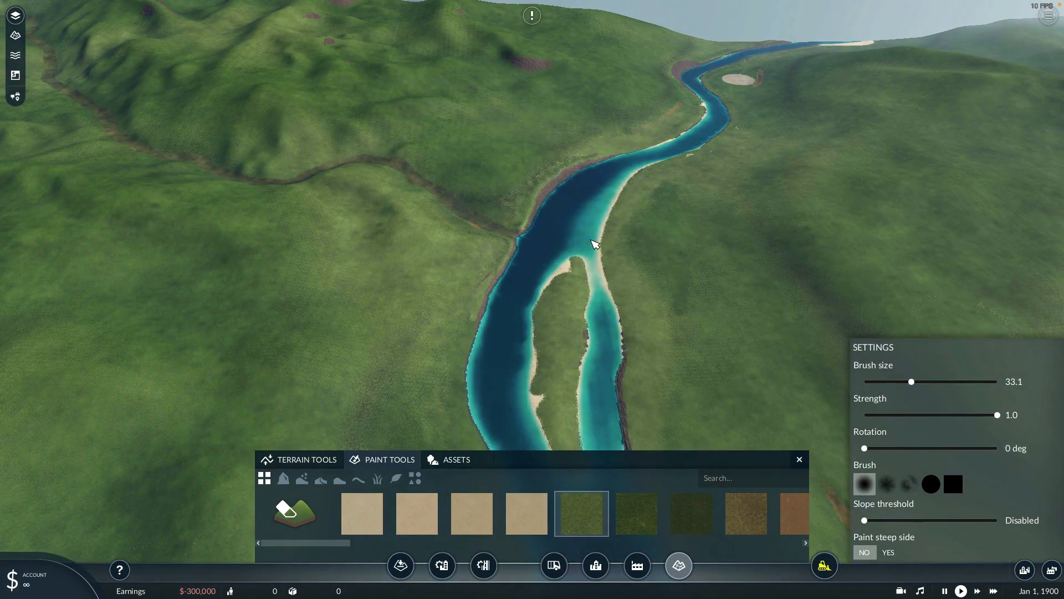
pyautogui.scroll(2, 595, 244)
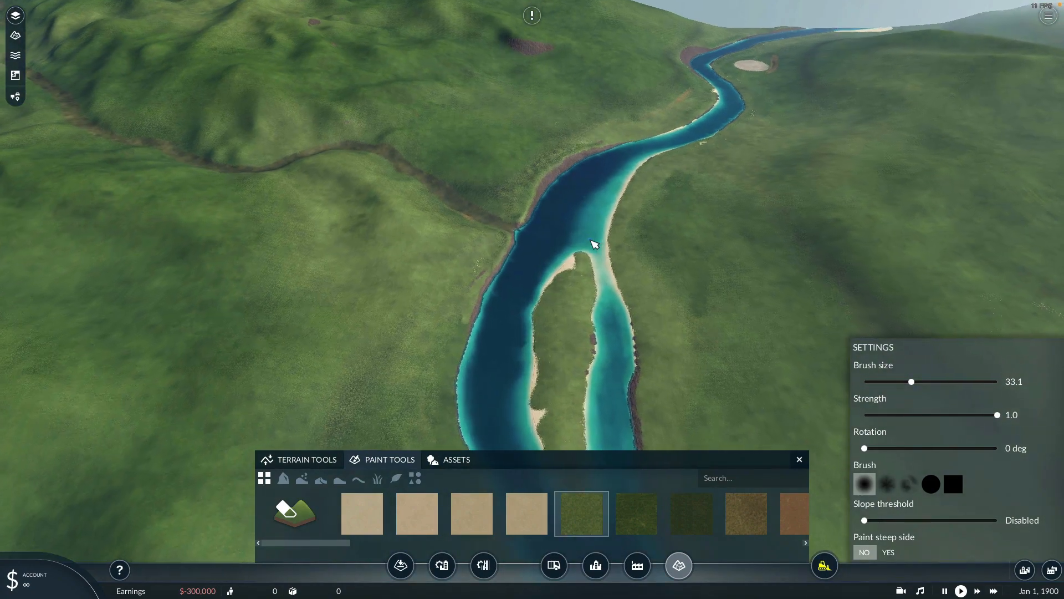
# Step: Examine the terraced slope on the riverbank near the island, from a distance and up close along its length
pyautogui.scroll(-2, 595, 244)
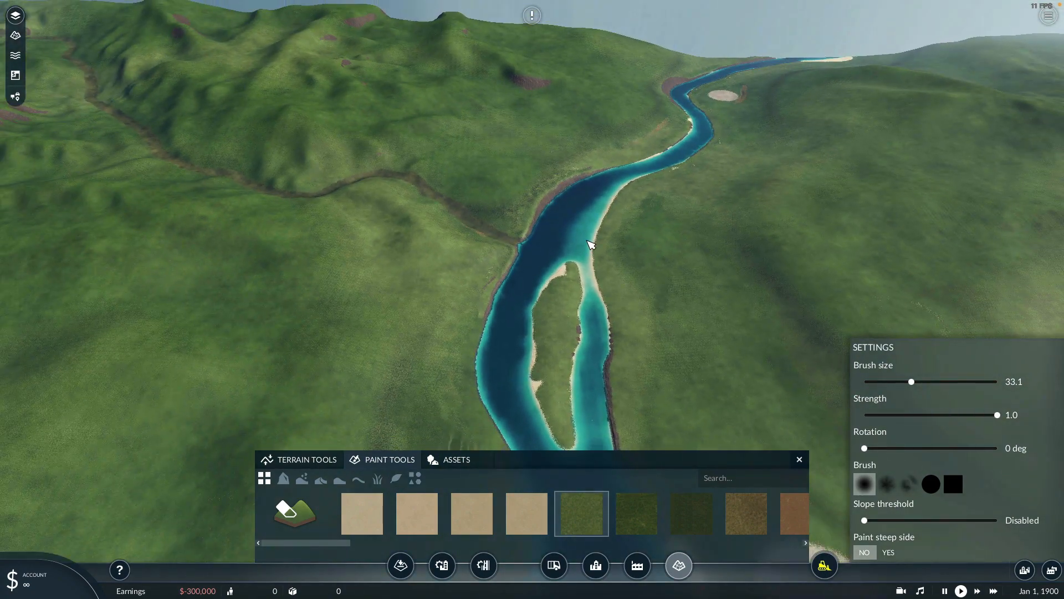
pyautogui.moveTo(591, 244); pyautogui.dragTo(731, 268, button='middle')
pyautogui.moveTo(380, 274); pyautogui.dragTo(620, 293, button='right')
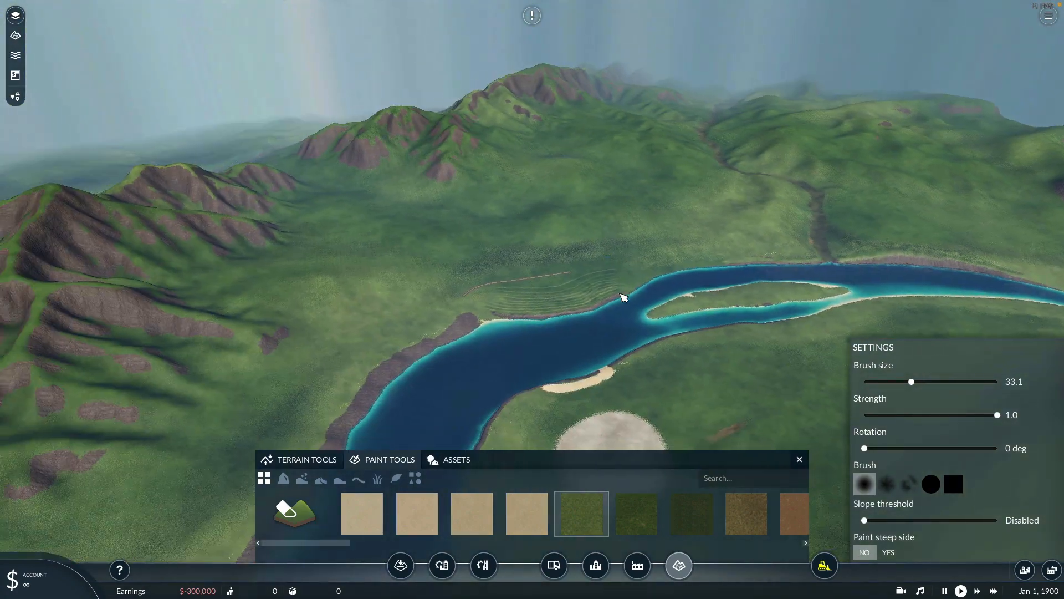
pyautogui.scroll(5, 619, 328)
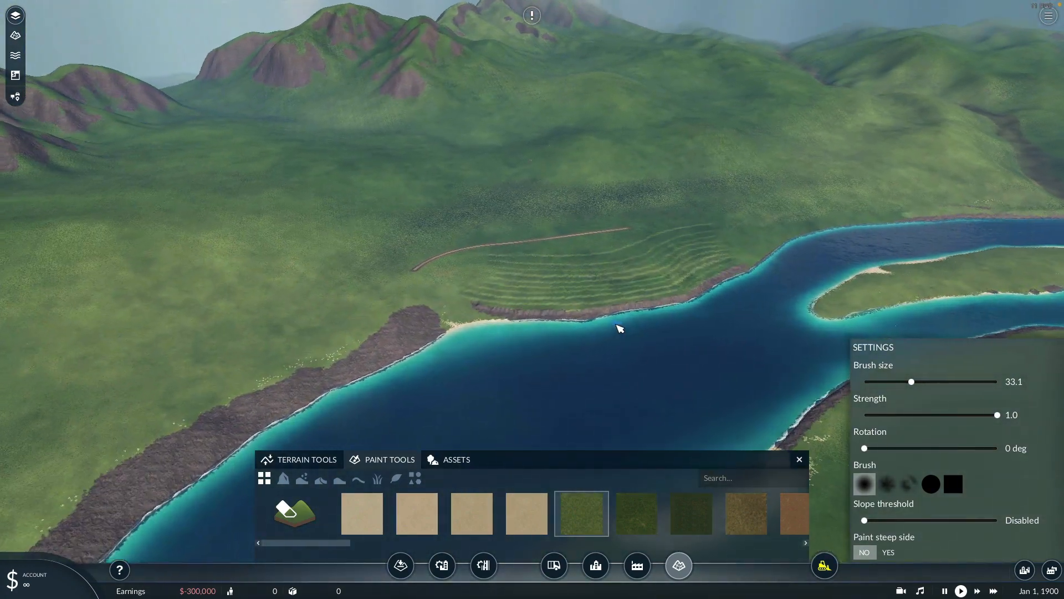
pyautogui.scroll(6, 618, 327)
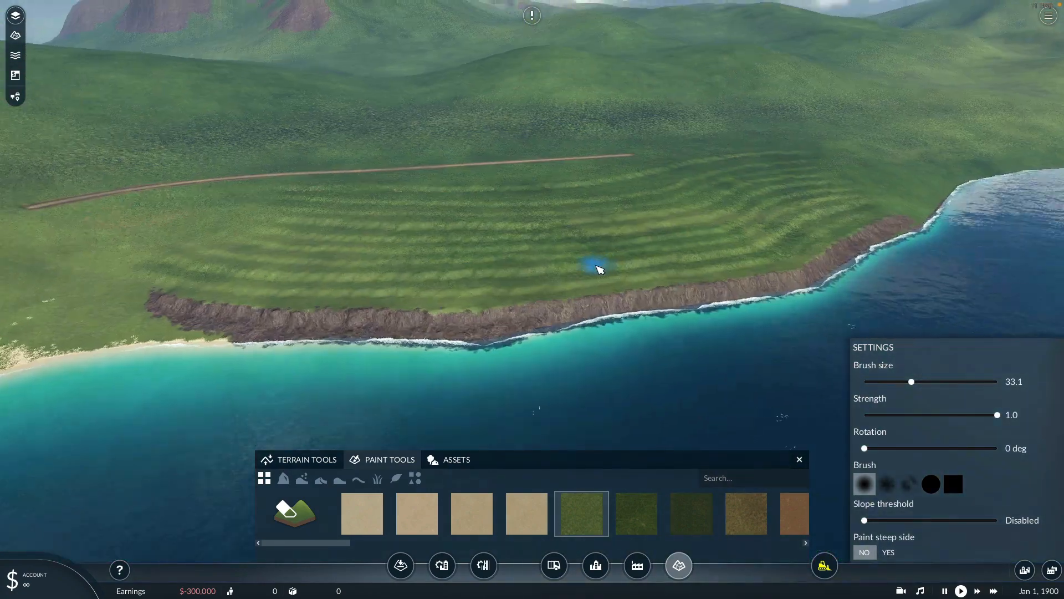
pyautogui.scroll(2, 596, 265)
pyautogui.moveTo(596, 261); pyautogui.dragTo(540, 237, button='right')
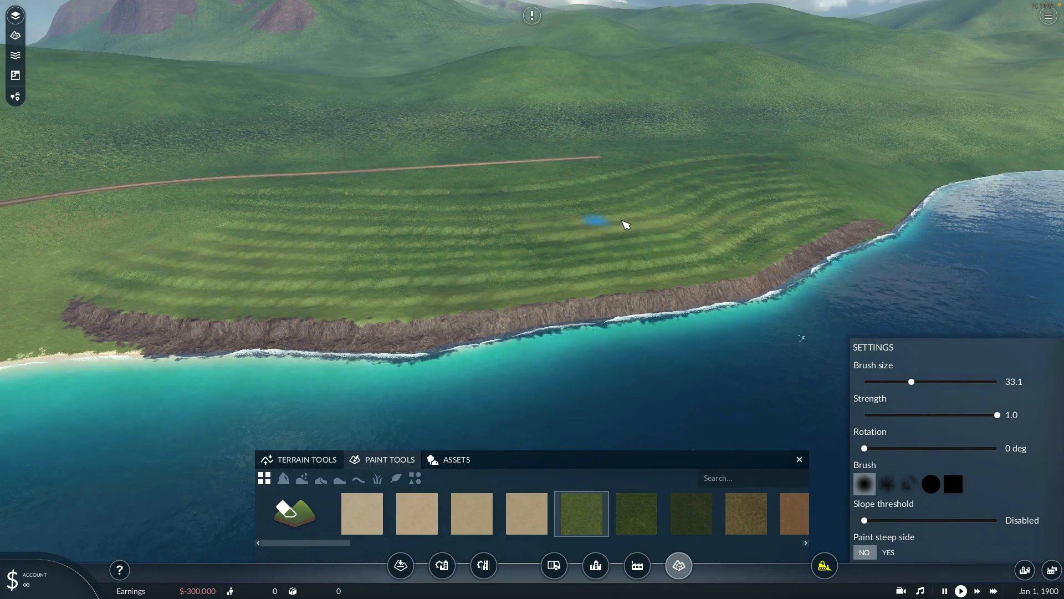
pyautogui.moveTo(565, 233); pyautogui.dragTo(683, 190, button='middle')
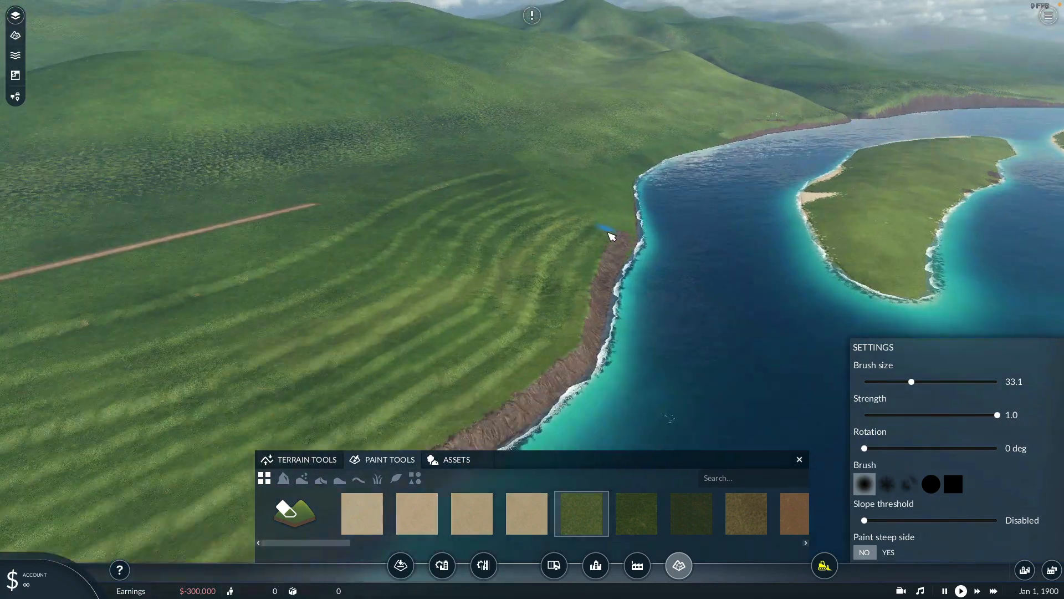
pyautogui.scroll(3, 666, 225)
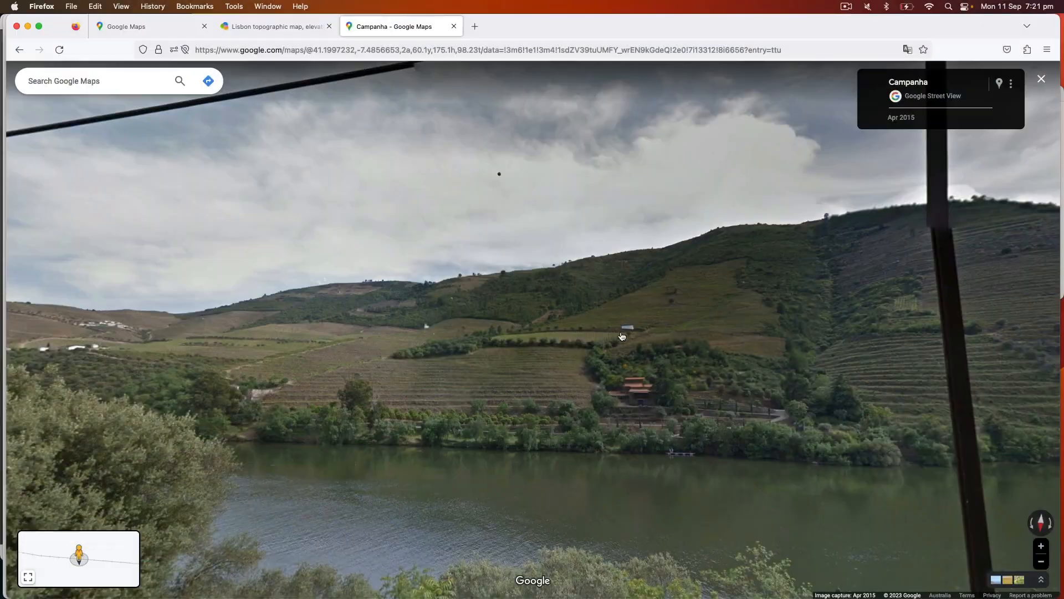
# Step: View the terraced vineyards across the river in the Campanha Street View in Firefox, and return to the satellite map
pyautogui.scroll(-3, 624, 340)
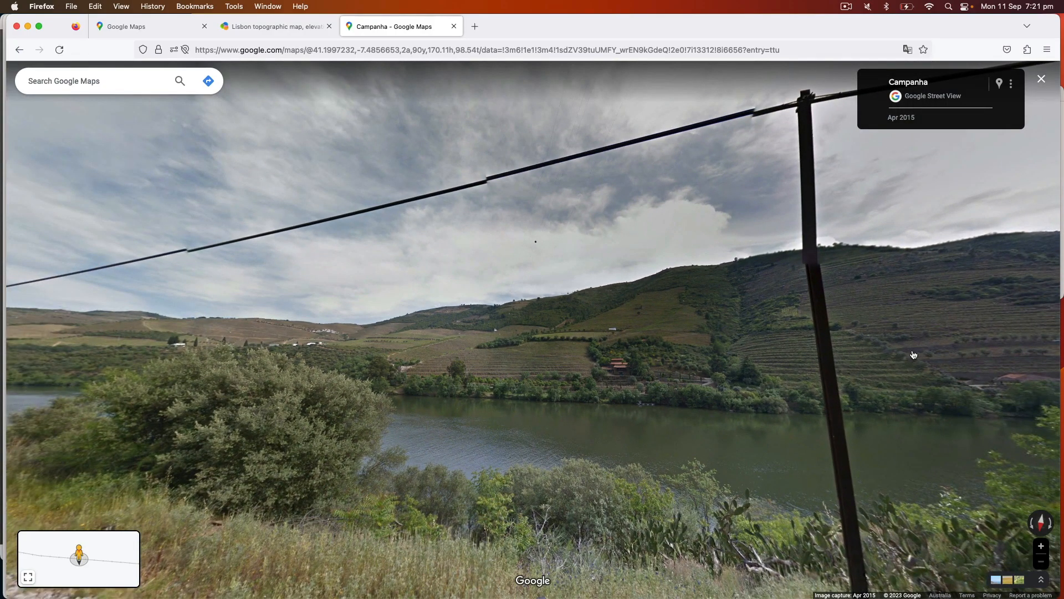
pyautogui.moveTo(913, 355)
pyautogui.mouseDown()
pyautogui.moveTo(654, 357)
pyautogui.moveTo(898, 356)
pyautogui.mouseUp()
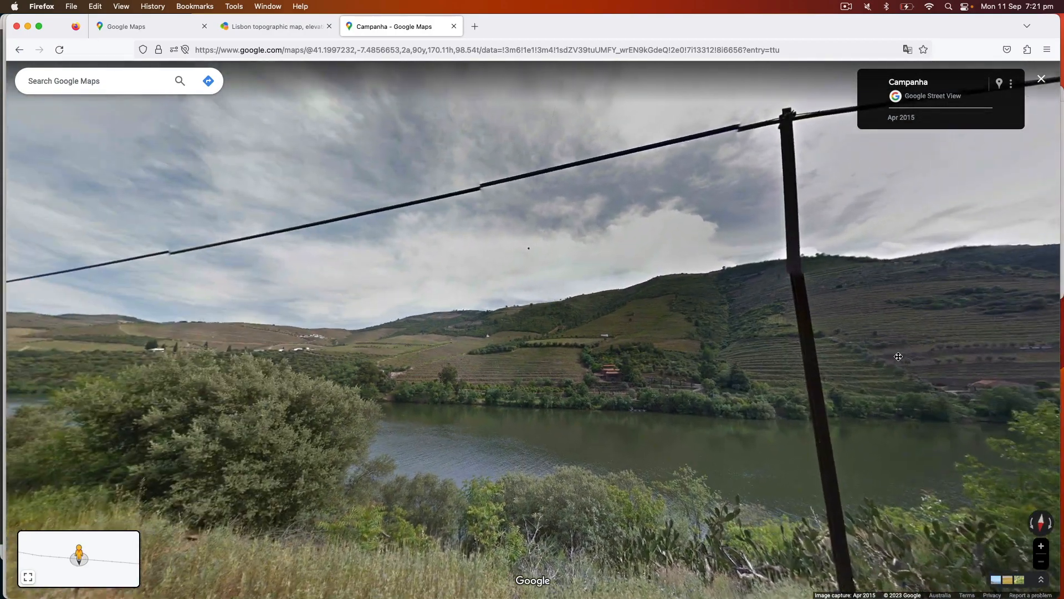
pyautogui.scroll(3, 673, 369)
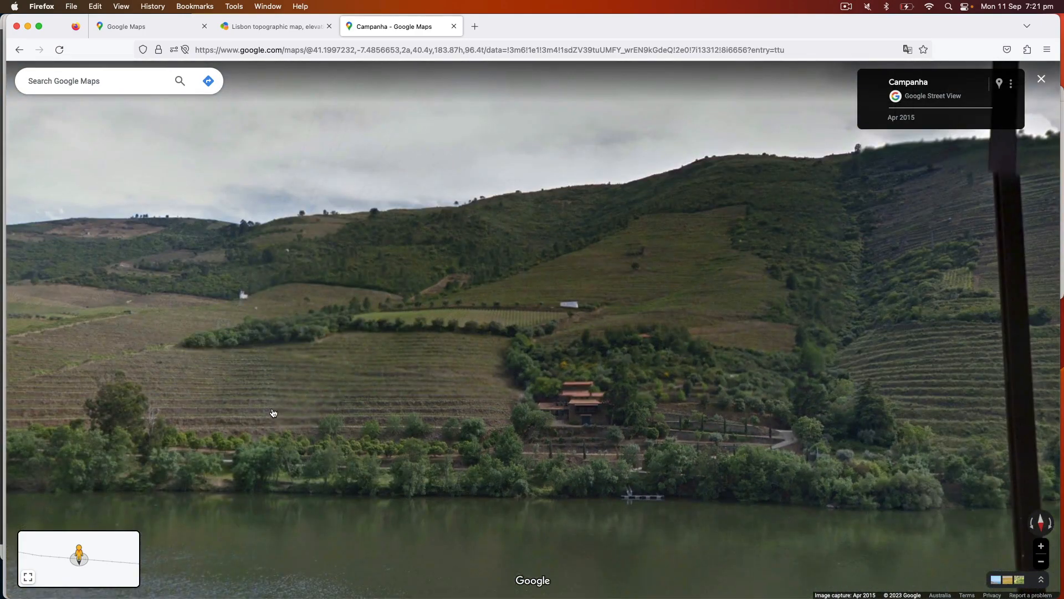
pyautogui.moveTo(284, 399); pyautogui.dragTo(724, 348)
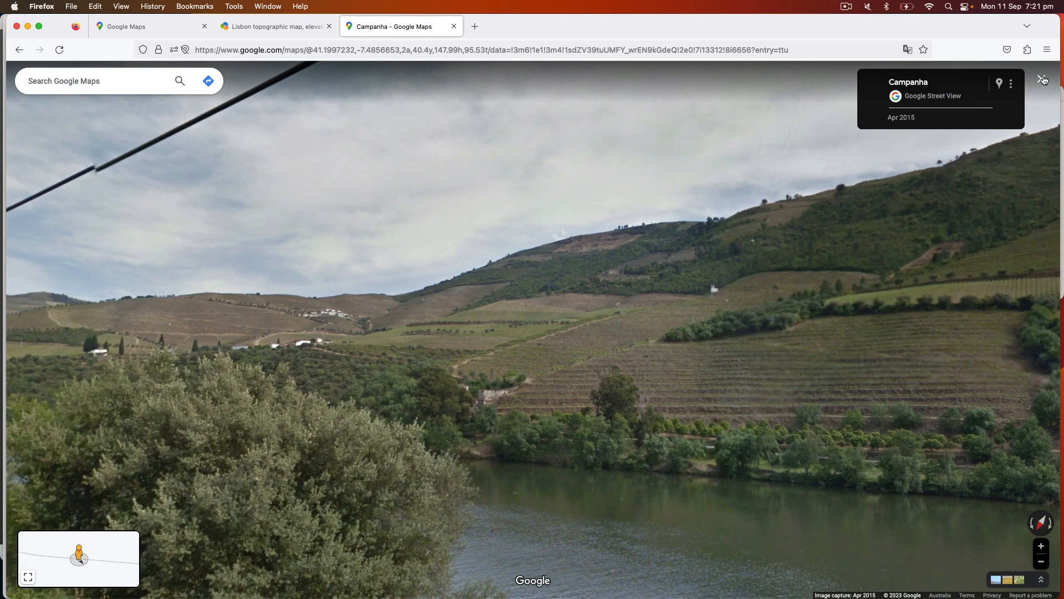
pyautogui.click(1041, 79)
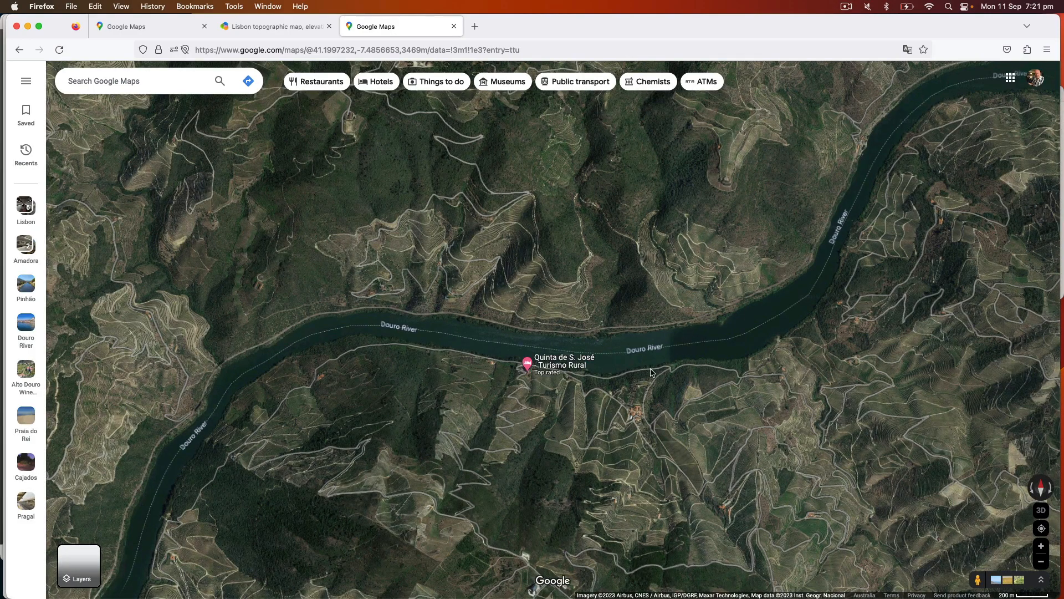
# Step: Examine the terraced hills along the Douro on the satellite map, from Quinta de S. José west to Quinta do Roncão
pyautogui.scroll(2, 566, 380)
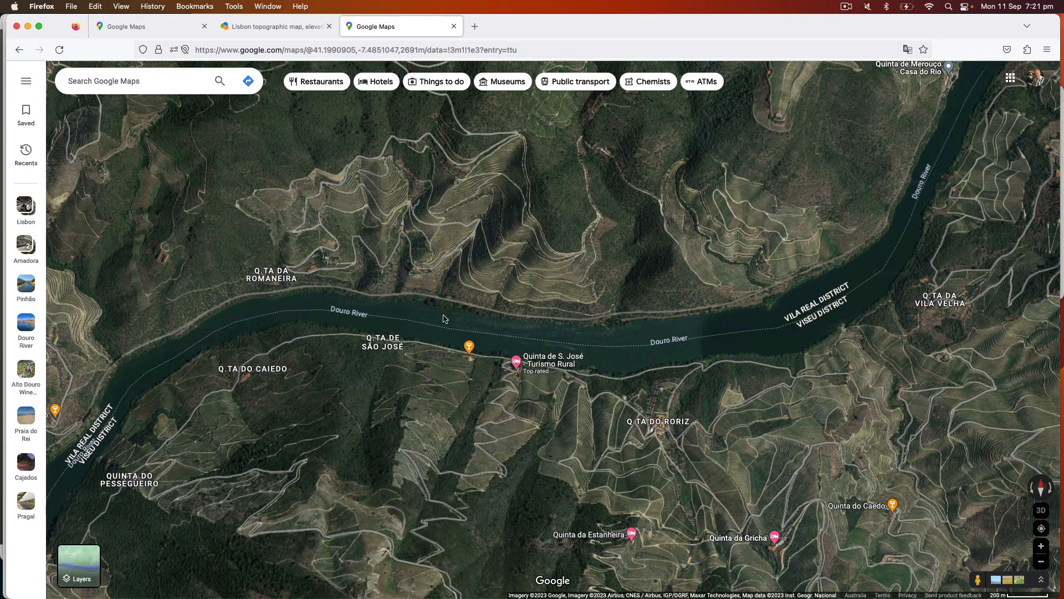
pyautogui.moveTo(577, 310); pyautogui.dragTo(798, 233)
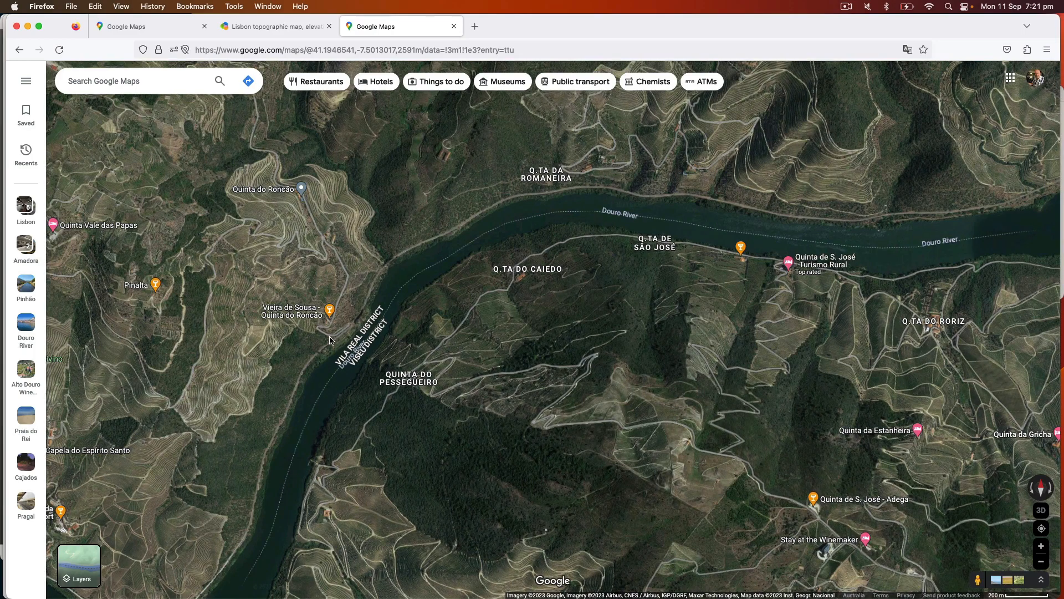
pyautogui.rightClick(378, 327)
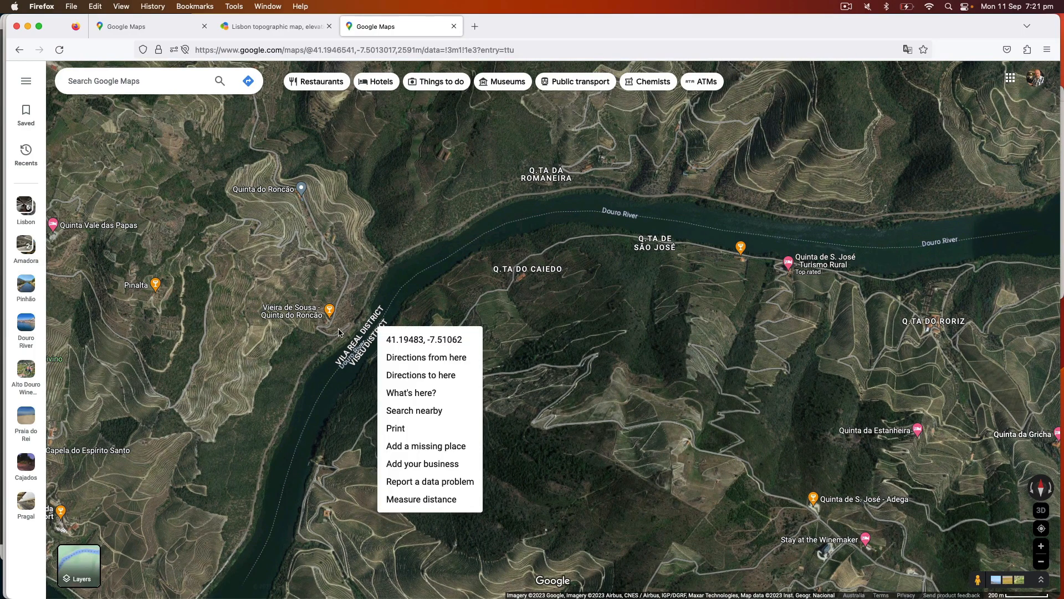
pyautogui.click(338, 332)
pyautogui.moveTo(338, 333); pyautogui.dragTo(505, 339)
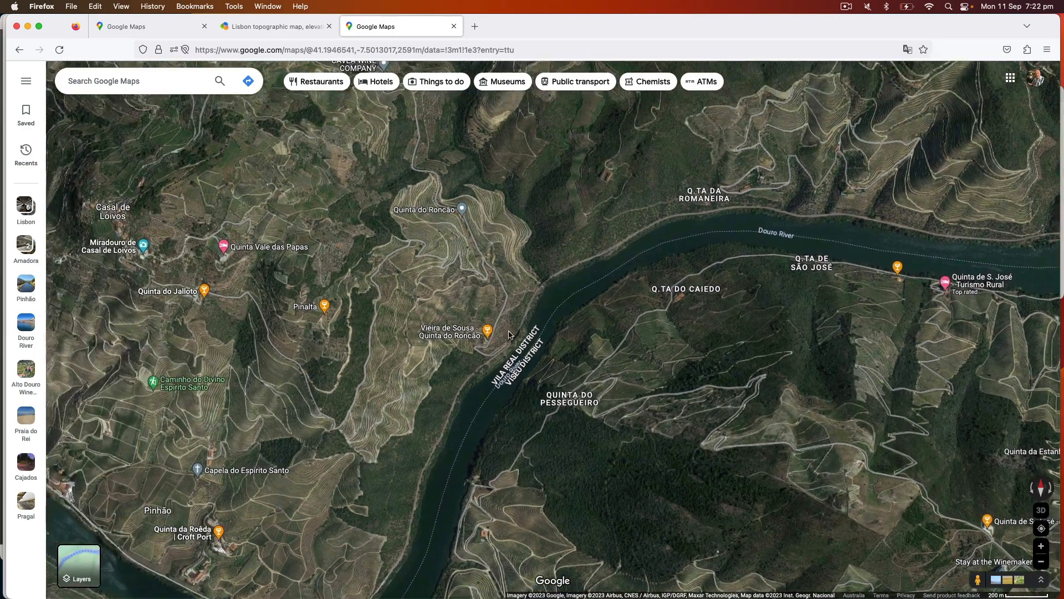
pyautogui.scroll(2, 514, 322)
pyautogui.moveTo(527, 249); pyautogui.dragTo(503, 314)
pyautogui.moveTo(944, 183); pyautogui.dragTo(638, 163)
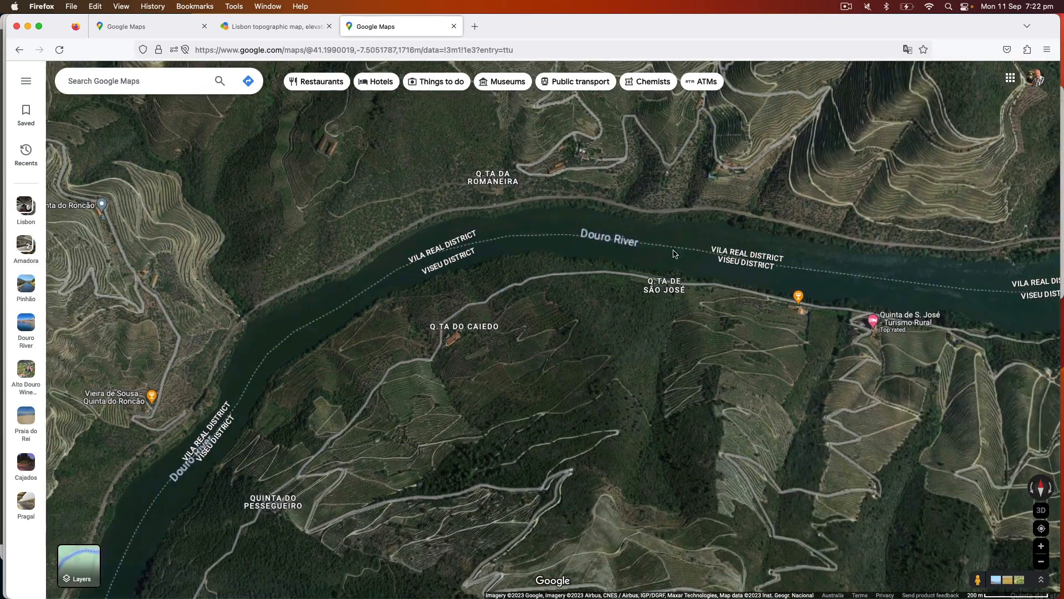
# Step: Inspect the contoured vineyards south of the Douro between Quinta Das Tecedeiras and Quinta de S. José on the satellite map
pyautogui.moveTo(594, 338); pyautogui.dragTo(814, 228)
pyautogui.scroll(3, 564, 271)
pyautogui.moveTo(737, 265); pyautogui.dragTo(548, 244)
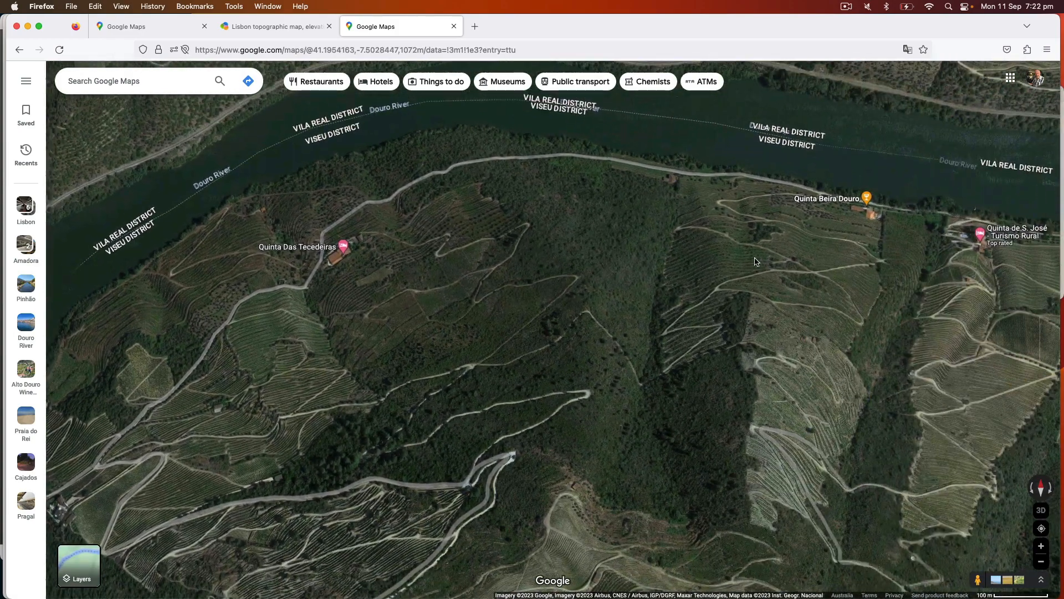
pyautogui.moveTo(855, 306); pyautogui.dragTo(656, 301)
pyautogui.scroll(3, 656, 300)
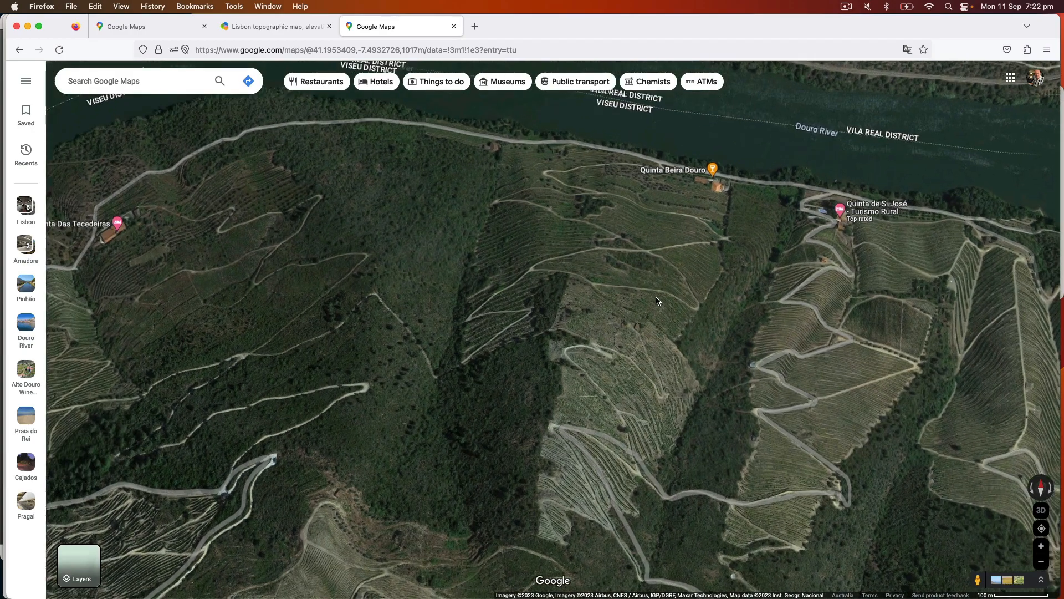
pyautogui.moveTo(384, 222); pyautogui.dragTo(444, 266)
pyautogui.scroll(-2, 444, 272)
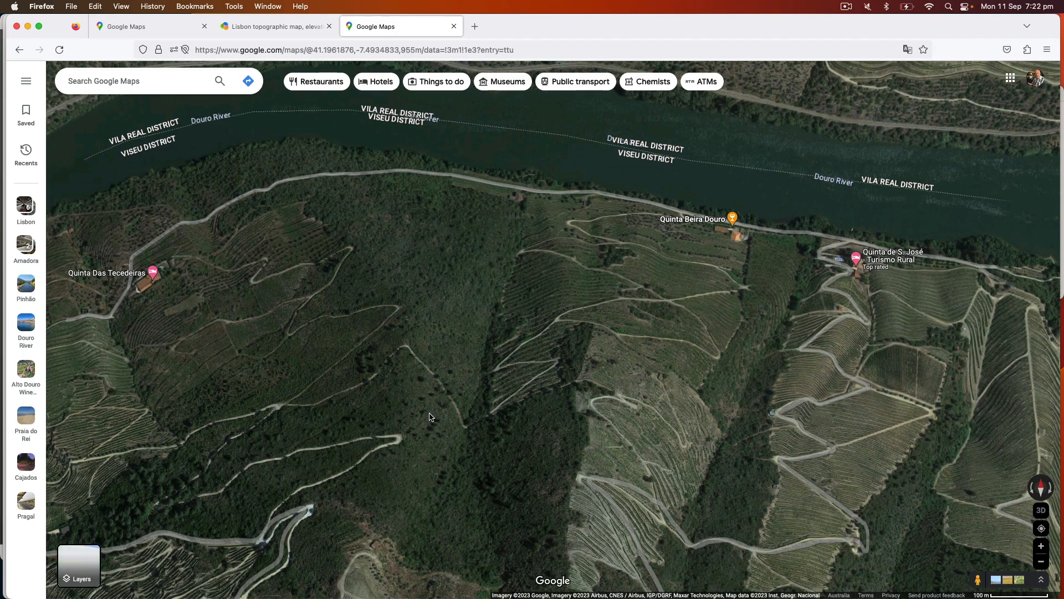
# Step: Switch back to Transport Fever 2 and review the terraced riverbank against its surrounding hills
pyautogui.moveTo(513, 596)
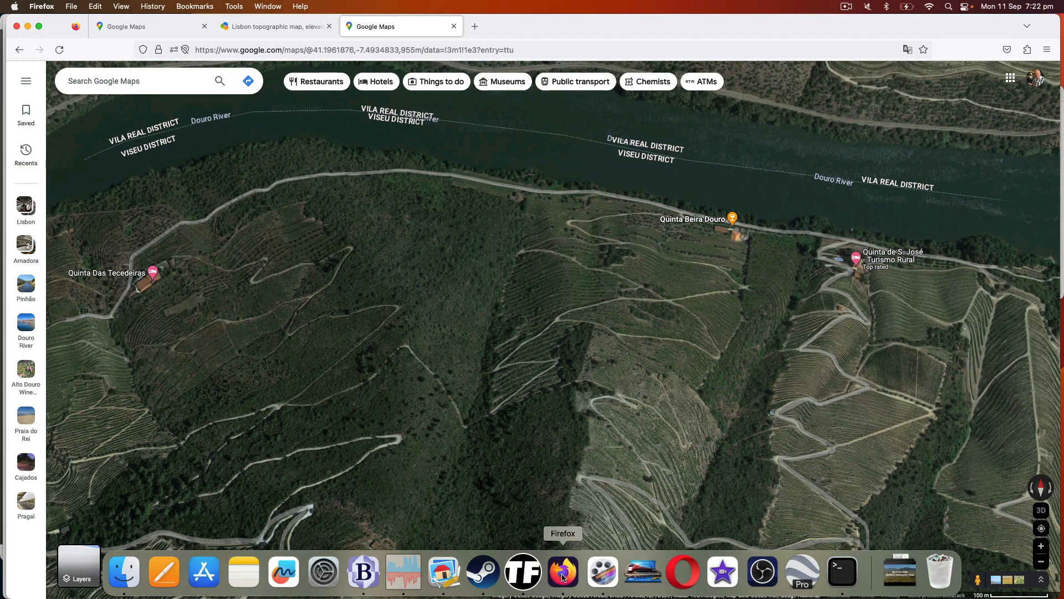
pyautogui.click(533, 580)
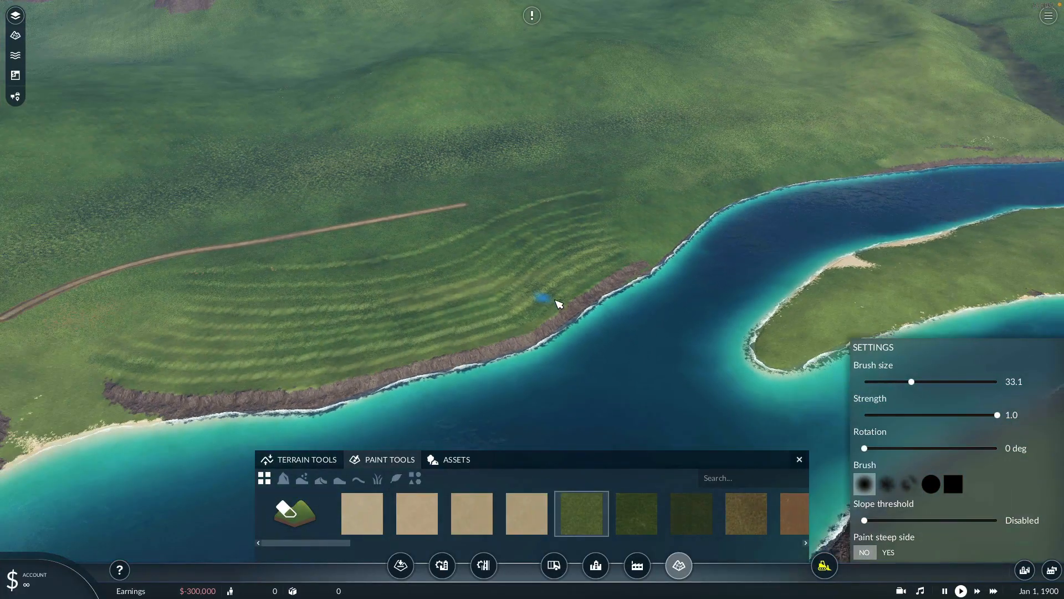
pyautogui.moveTo(555, 300); pyautogui.dragTo(556, 290, button='middle')
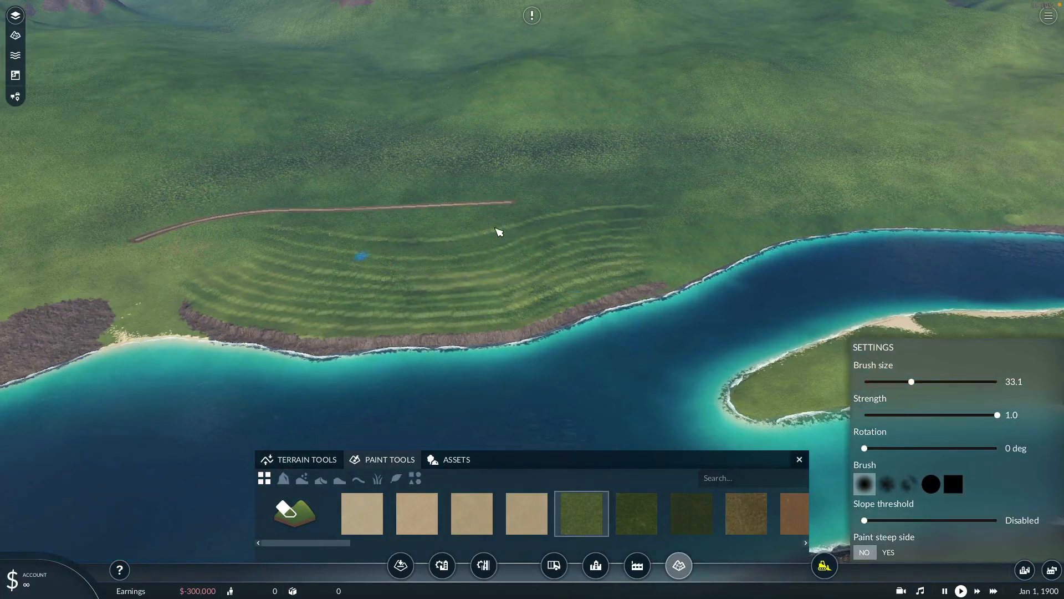
pyautogui.scroll(-3, 585, 292)
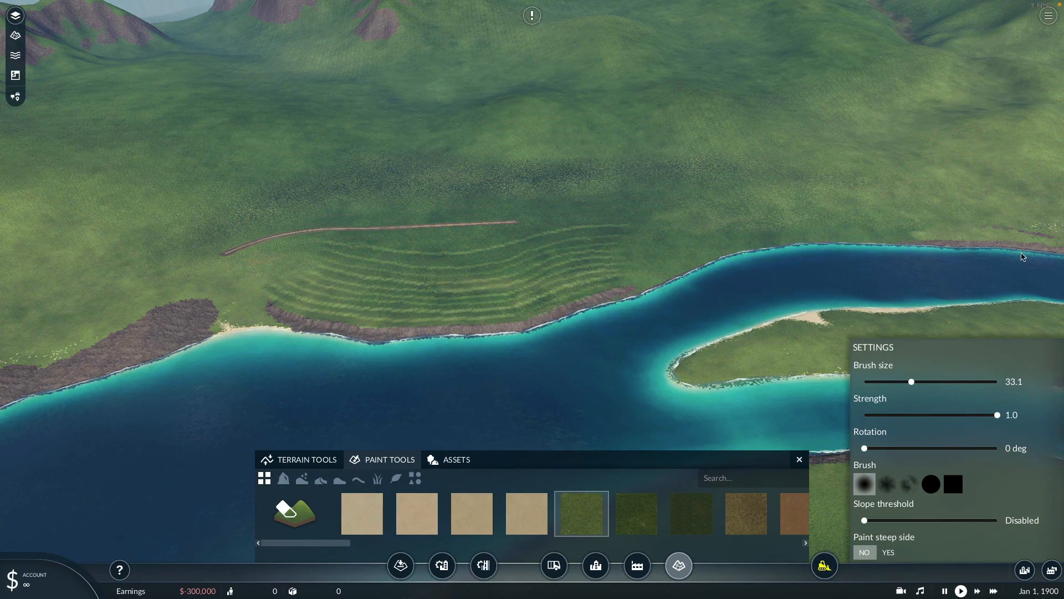
# Step: Survey the map from high above, from the winding river and coast to the separate green land at the map's corner
pyautogui.scroll(-5, 532, 179)
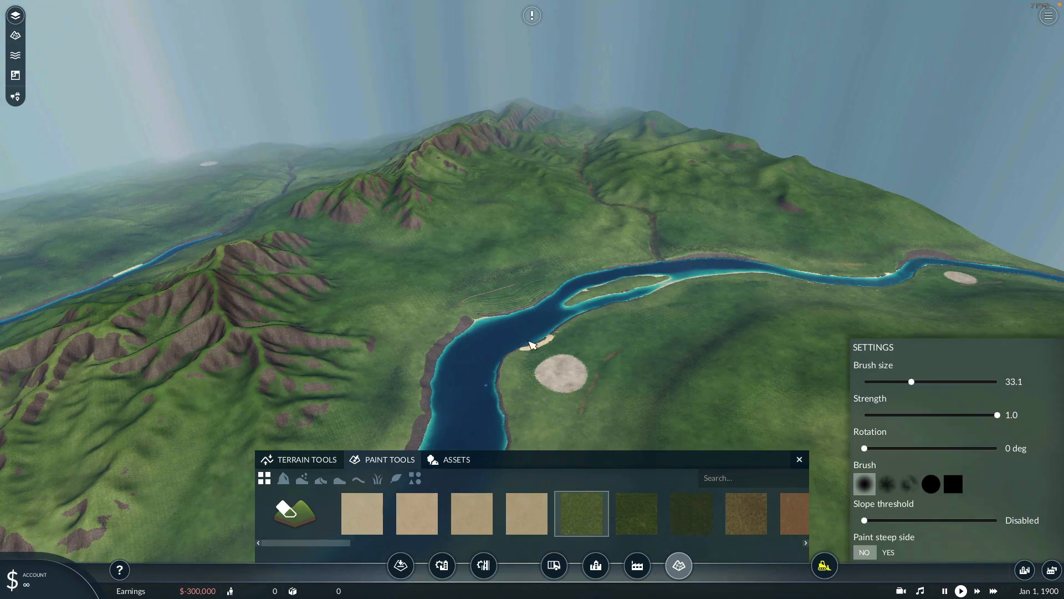
pyautogui.moveTo(475, 361); pyautogui.dragTo(590, 267, button='middle')
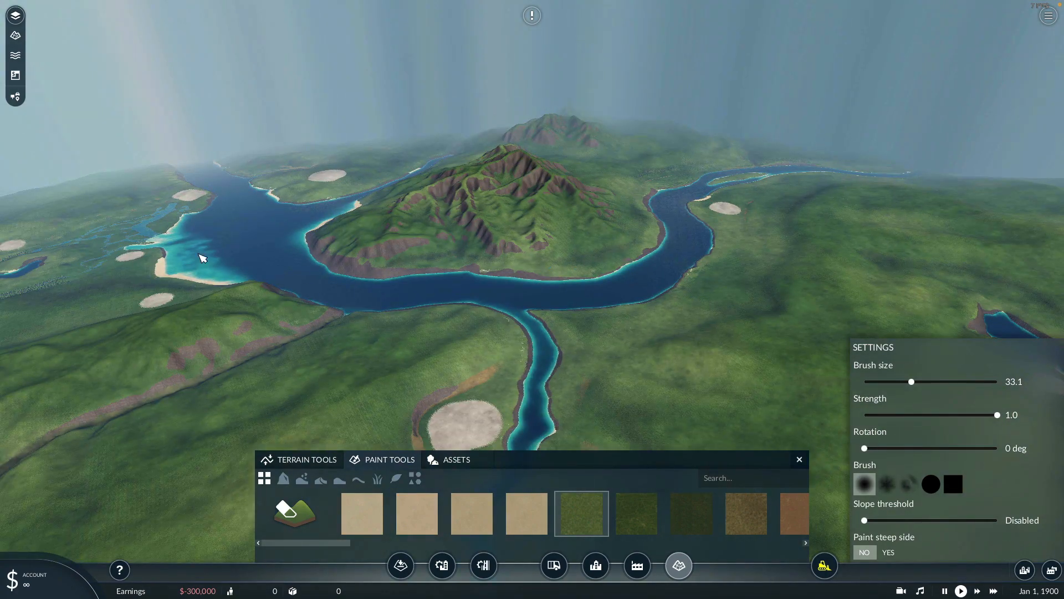
pyautogui.moveTo(202, 257); pyautogui.dragTo(907, 190, button='right')
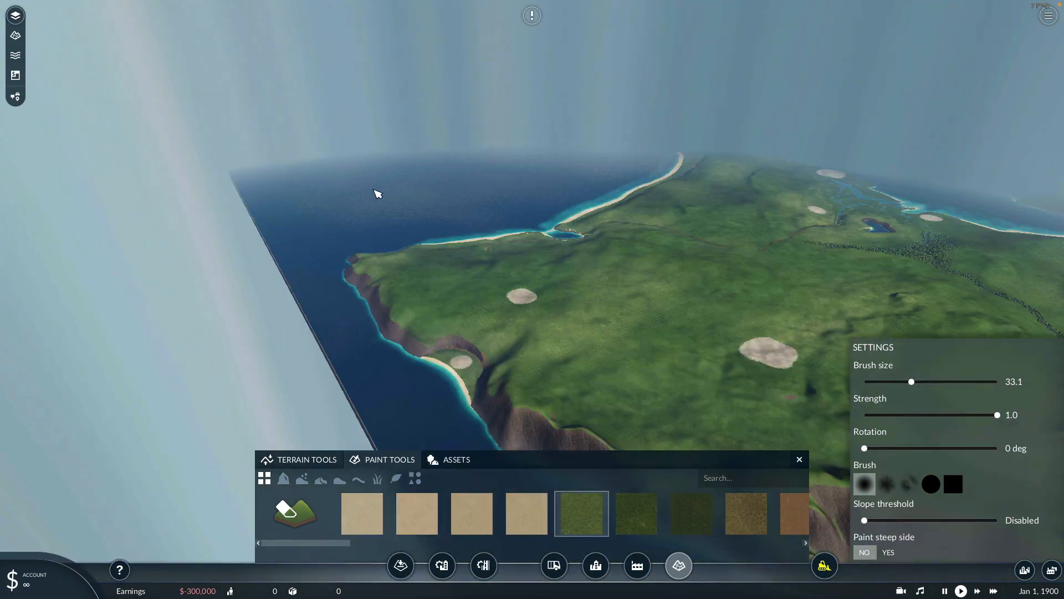
pyautogui.moveTo(344, 225); pyautogui.dragTo(488, 328, button='right')
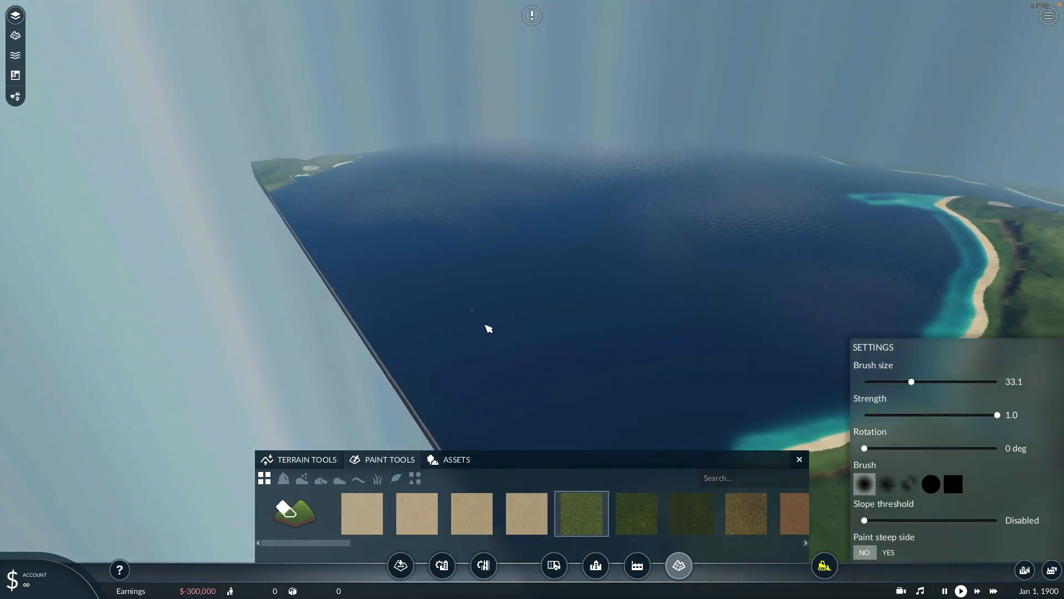
pyautogui.moveTo(430, 265); pyautogui.dragTo(455, 285, button='right')
pyautogui.moveTo(421, 255); pyautogui.dragTo(511, 343, button='right')
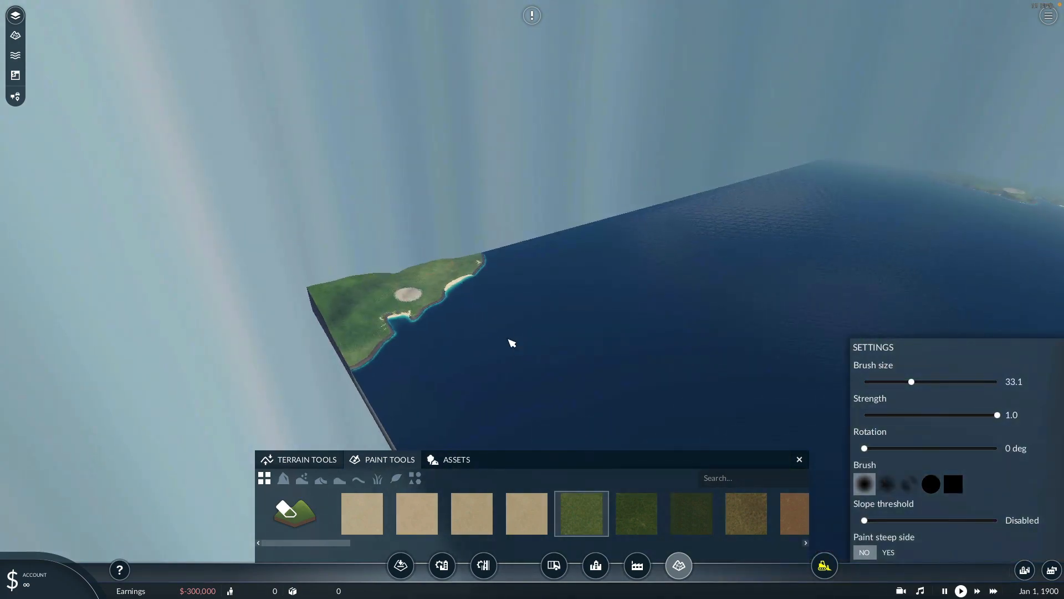
# Step: Inspect the corner land's cleared site, beaches and rocky shore up close, from the map's edge and from overhead
pyautogui.scroll(8, 449, 333)
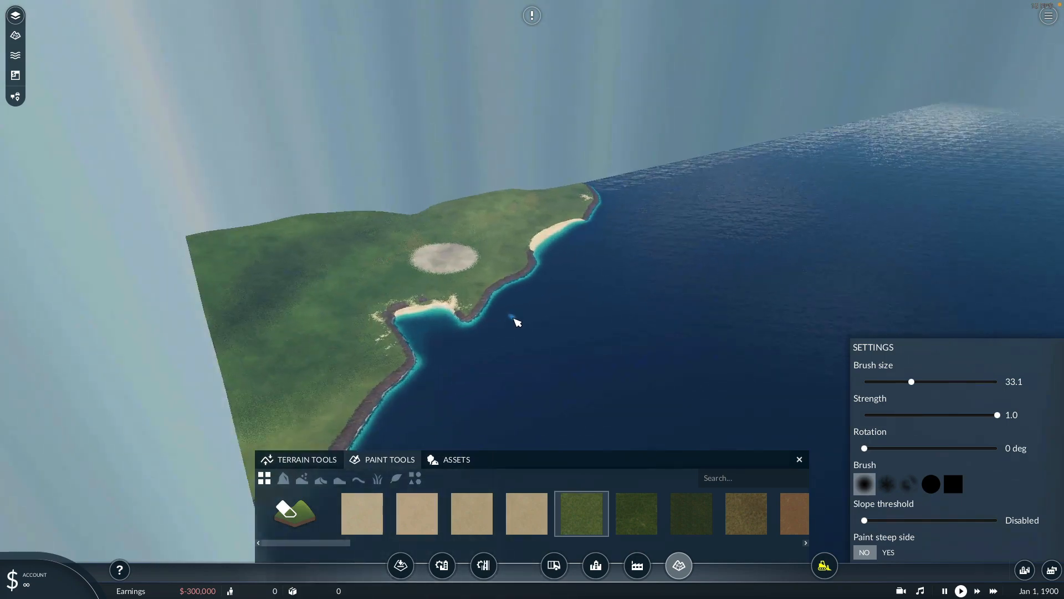
pyautogui.moveTo(502, 325); pyautogui.dragTo(418, 354, button='middle')
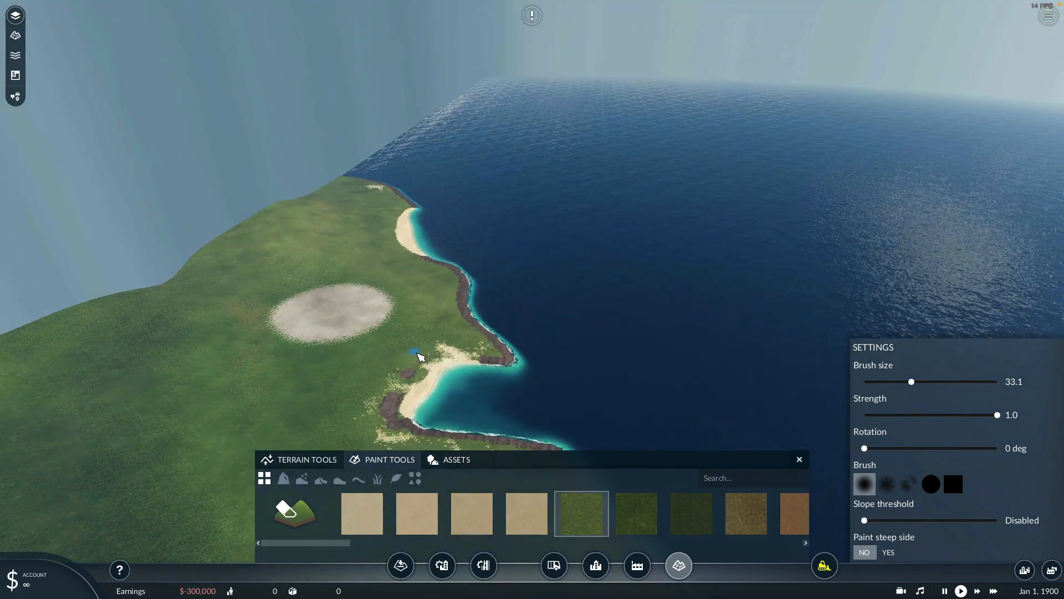
pyautogui.scroll(-3, 517, 335)
pyautogui.scroll(-5, 796, 230)
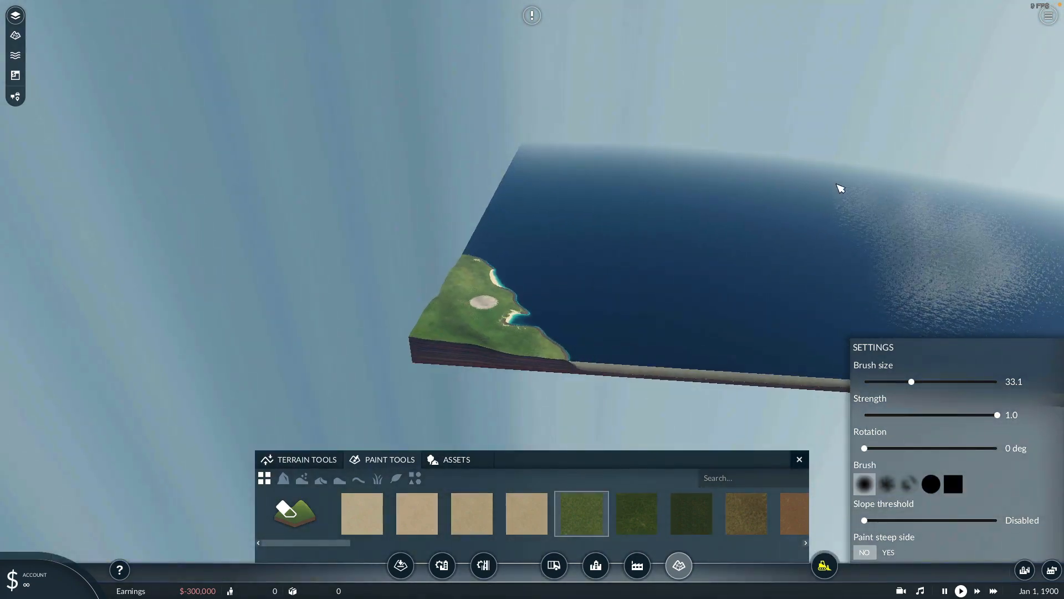
pyautogui.moveTo(619, 262); pyautogui.dragTo(728, 250, button='right')
pyautogui.scroll(2, 646, 278)
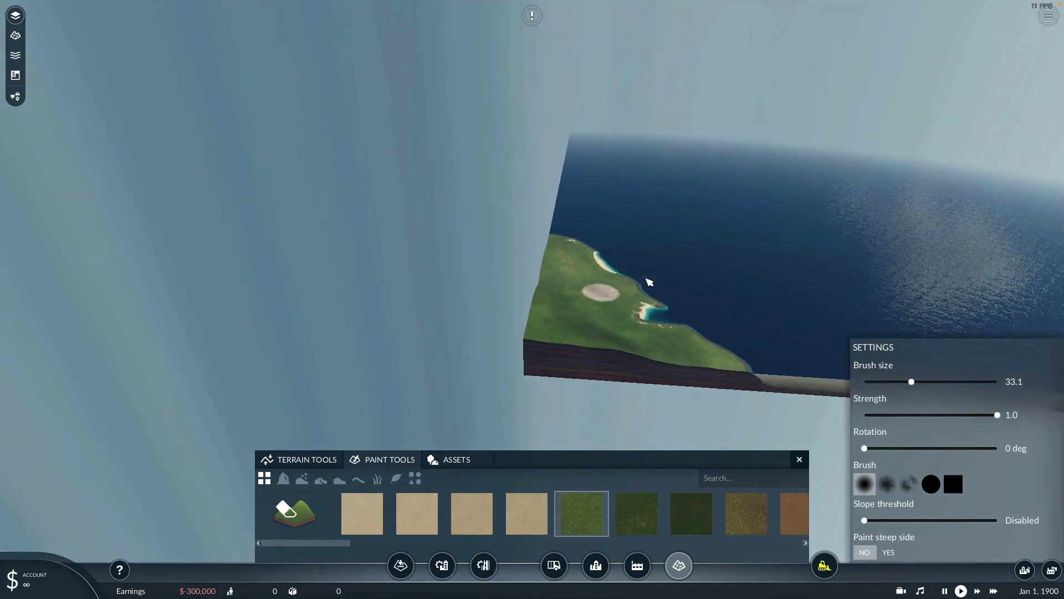
pyautogui.scroll(-1, 646, 278)
pyautogui.moveTo(692, 237); pyautogui.dragTo(695, 186, button='middle')
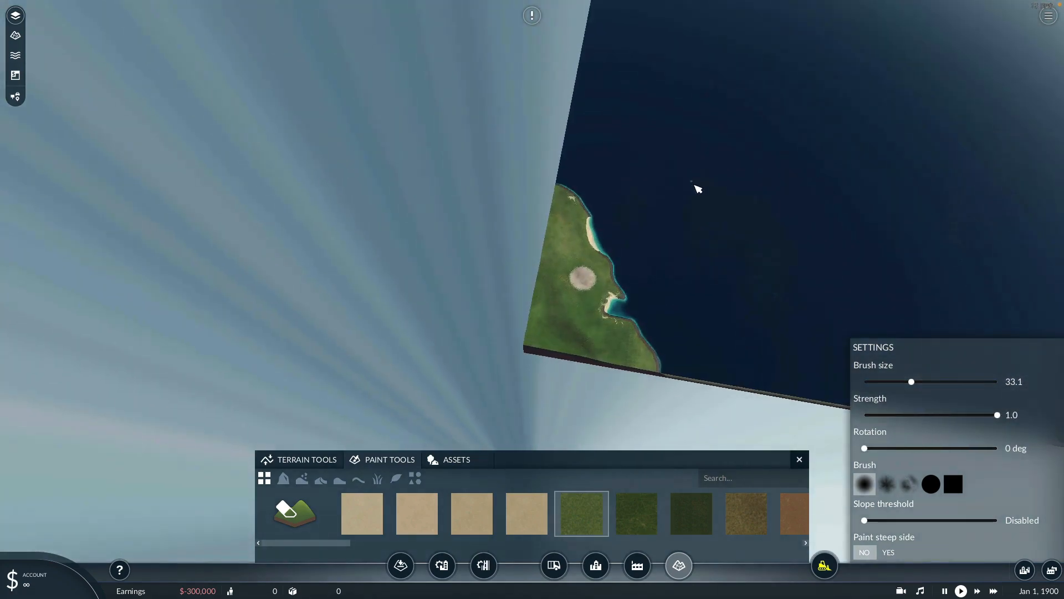
pyautogui.moveTo(795, 164); pyautogui.dragTo(541, 227, button='right')
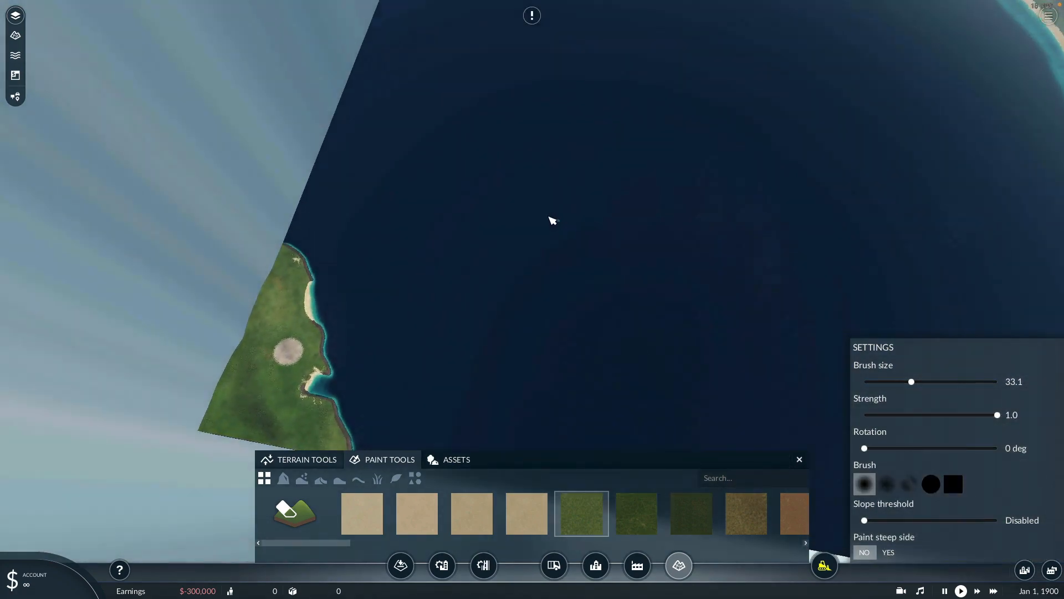
# Step: Close the terrain painting tools and examine the corner land's cleared site and the open sea beside it from overhead
pyautogui.moveTo(550, 216); pyautogui.dragTo(538, 212, button='middle')
pyautogui.moveTo(648, 191); pyautogui.dragTo(593, 218, button='right')
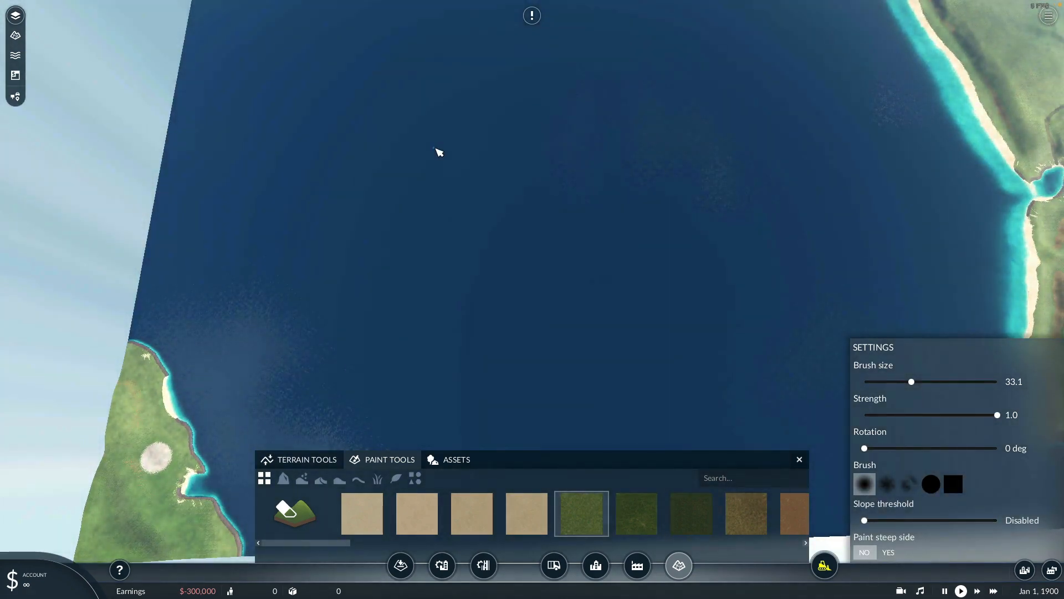
pyautogui.scroll(-5, 513, 221)
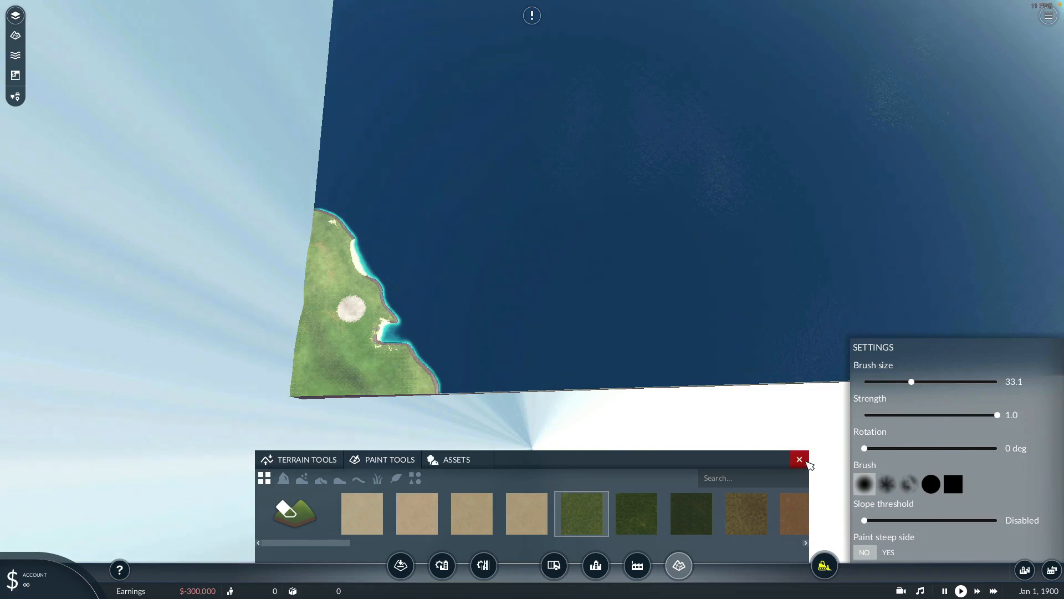
pyautogui.click(800, 460)
pyautogui.moveTo(475, 363)
pyautogui.mouseDown(button='right')
pyautogui.moveTo(423, 335)
pyautogui.moveTo(546, 297)
pyautogui.mouseUp(button='right')
pyautogui.scroll(2, 461, 292)
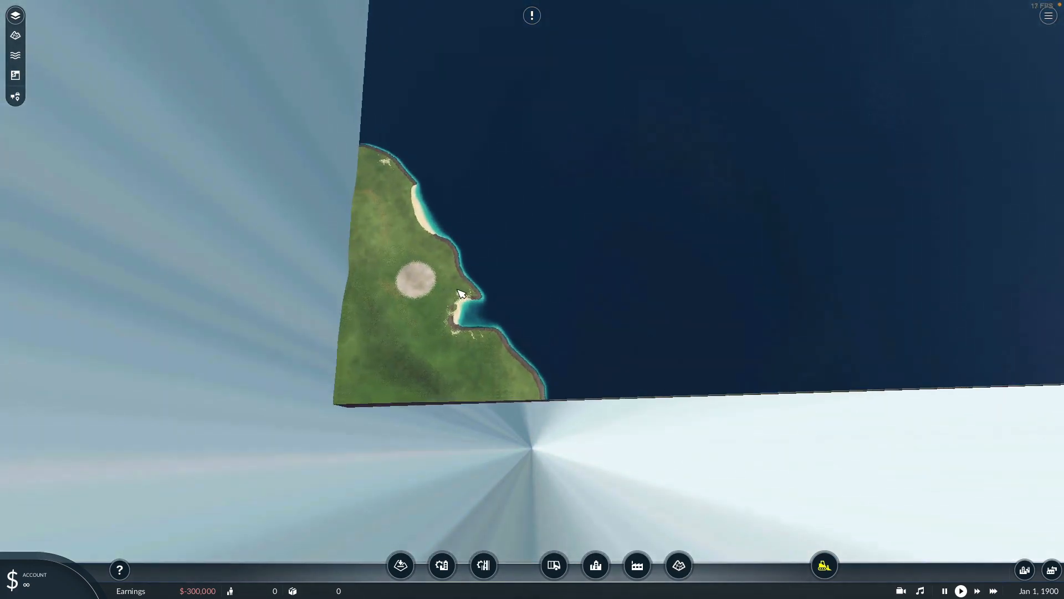
pyautogui.scroll(2, 460, 292)
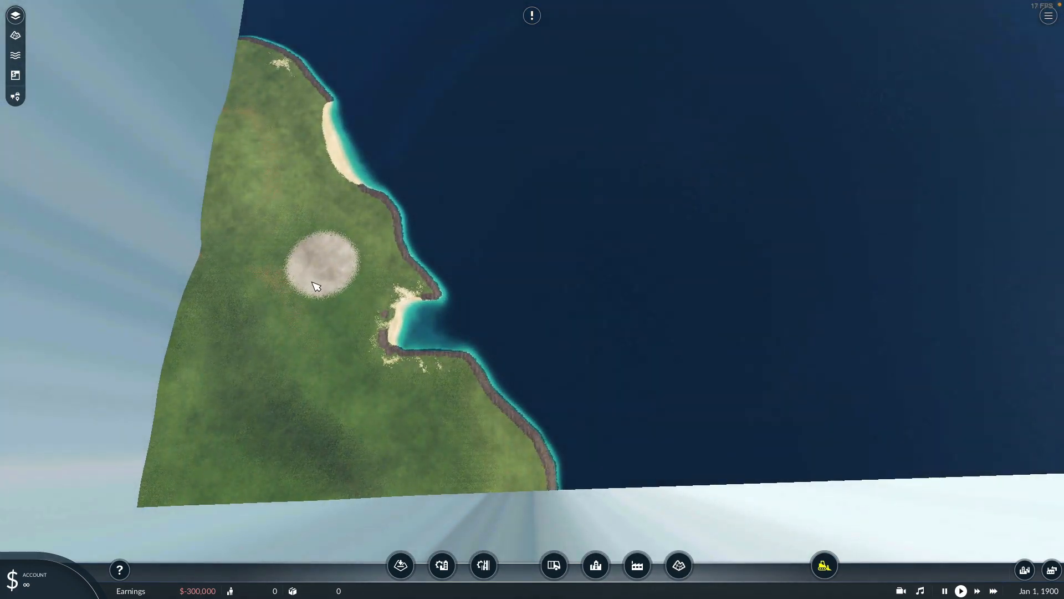
pyautogui.scroll(-3, 316, 286)
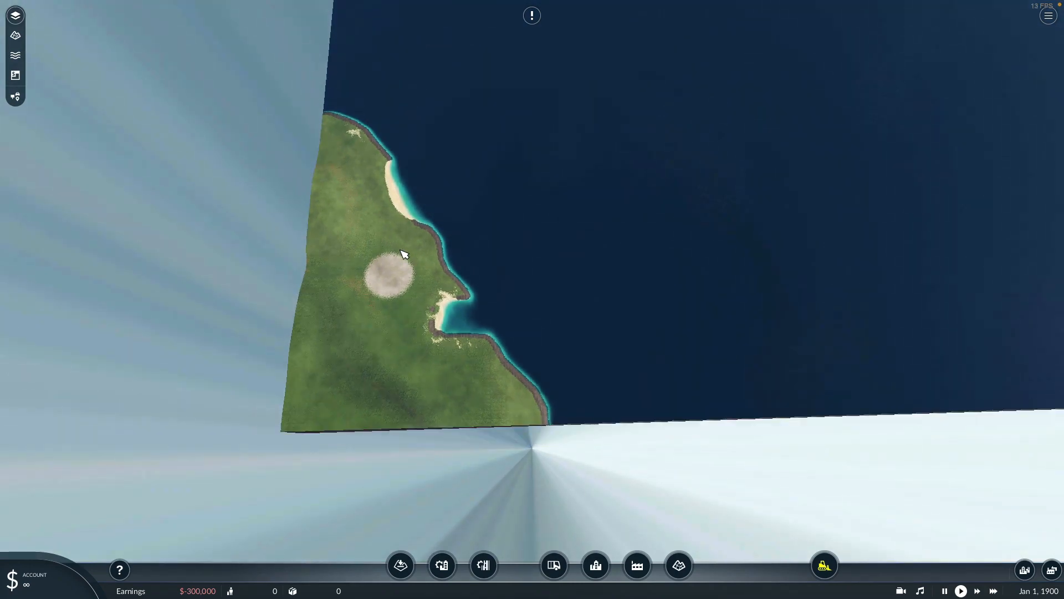
pyautogui.scroll(-2, 400, 250)
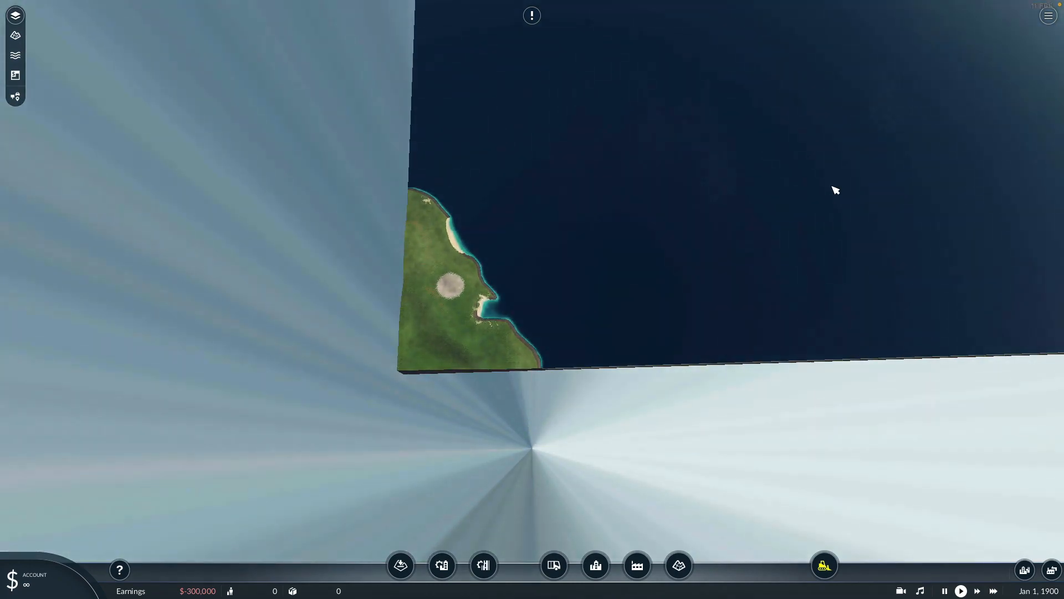
pyautogui.moveTo(832, 187); pyautogui.dragTo(668, 334)
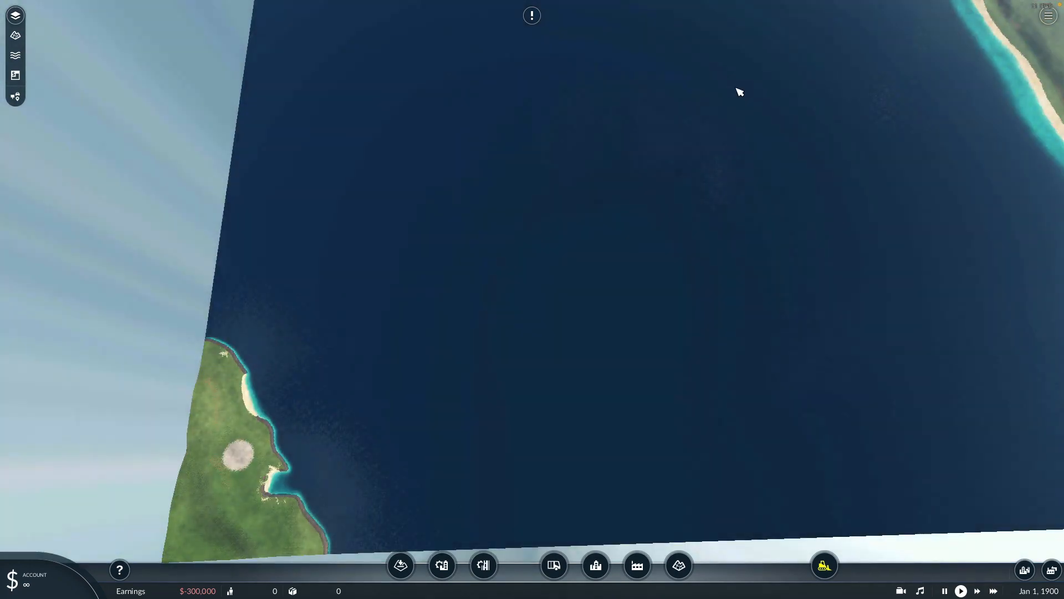
pyautogui.moveTo(695, 49); pyautogui.dragTo(708, 95)
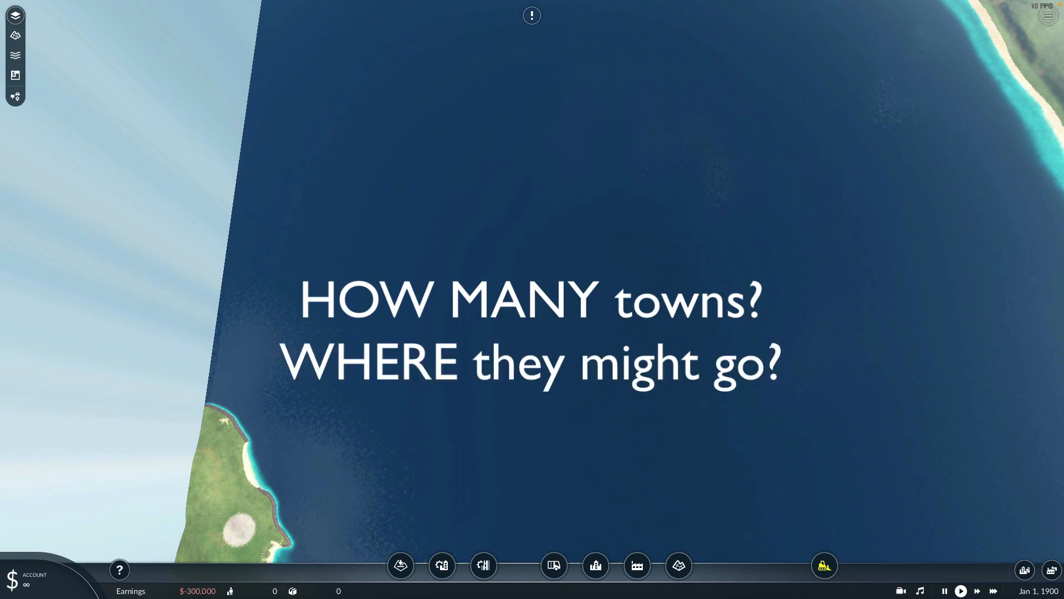
# Step: Inspect the cleared site between the long beach and the winding river mouth, from overhead and at a low angle
pyautogui.moveTo(632, 109); pyautogui.dragTo(626, 499)
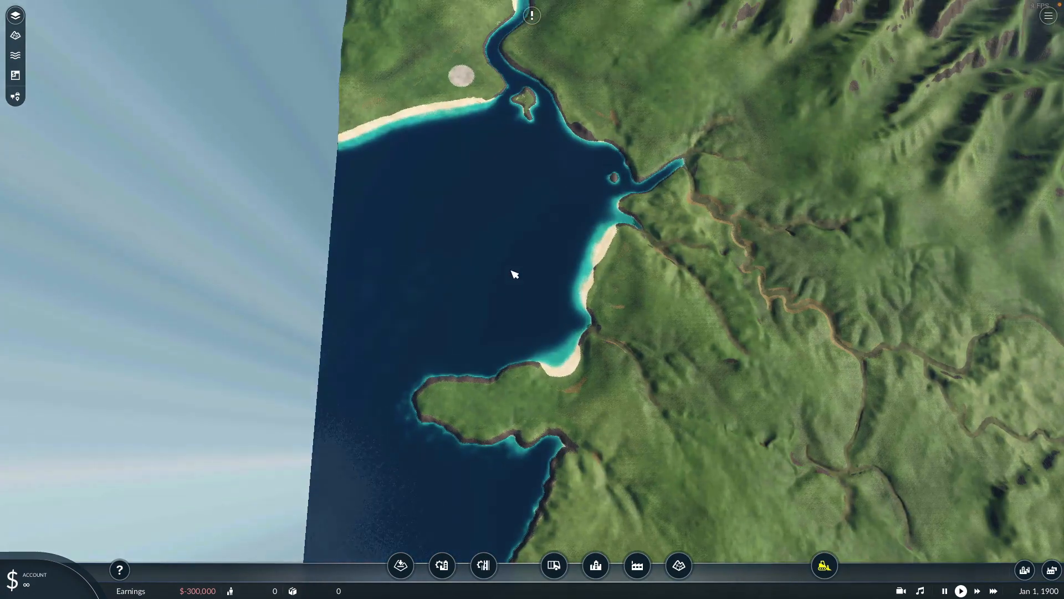
pyautogui.moveTo(514, 274); pyautogui.dragTo(535, 349)
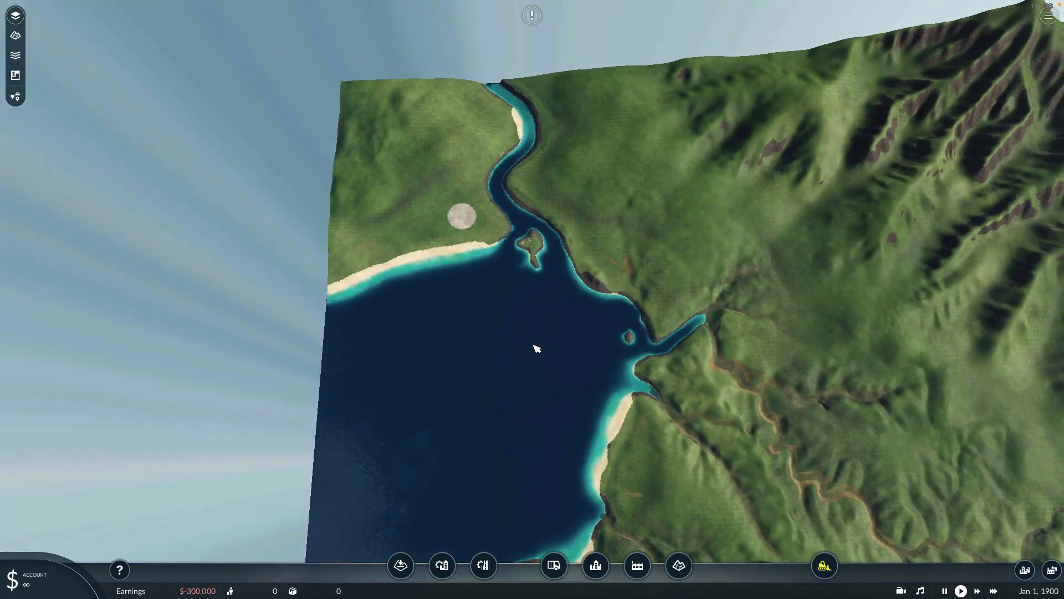
pyautogui.scroll(1, 538, 335)
pyautogui.scroll(3, 538, 334)
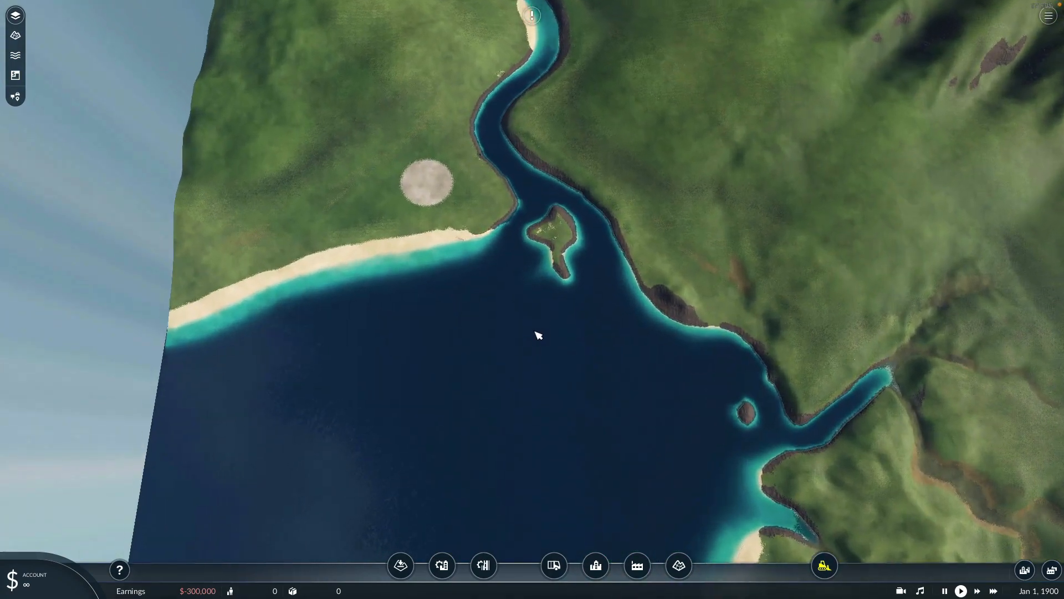
pyautogui.moveTo(457, 227); pyautogui.dragTo(493, 244, button='middle')
pyautogui.scroll(2, 493, 239)
pyautogui.moveTo(468, 136); pyautogui.dragTo(527, 177, button='middle')
pyautogui.moveTo(571, 180); pyautogui.dragTo(547, 244)
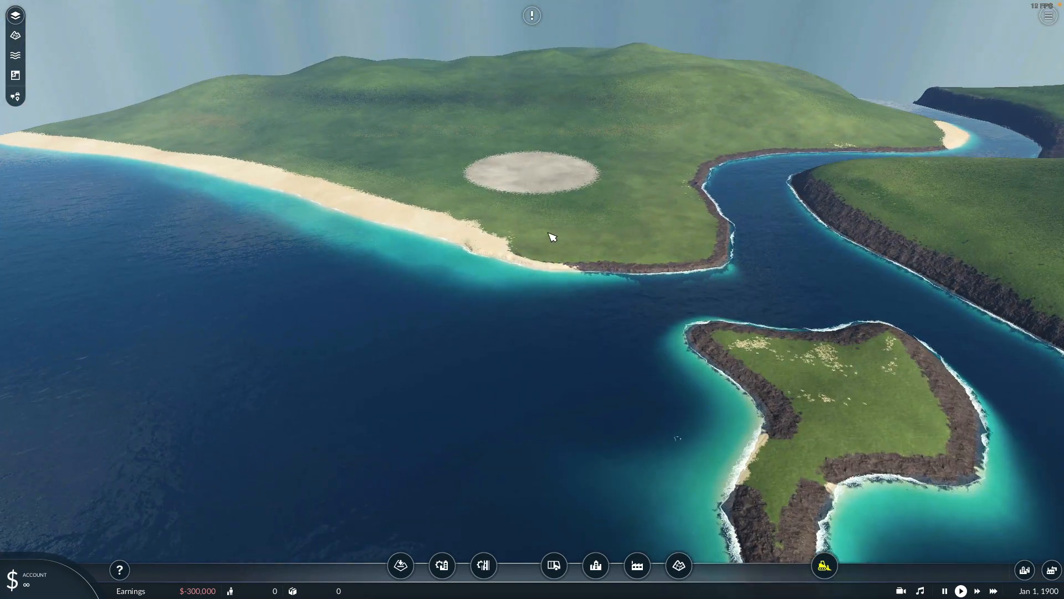
pyautogui.scroll(4, 551, 233)
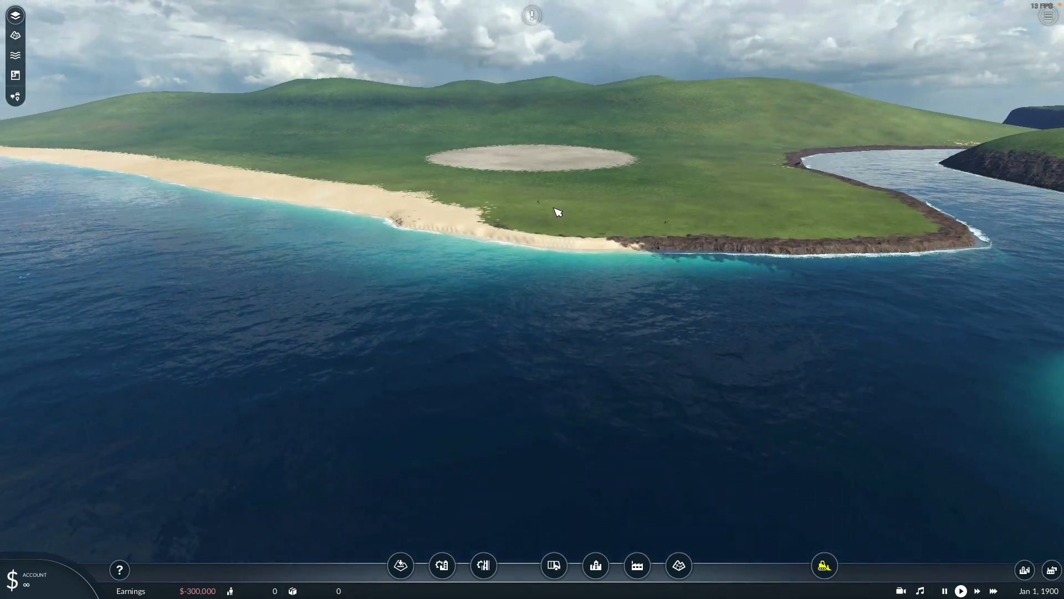
pyautogui.scroll(-5, 557, 213)
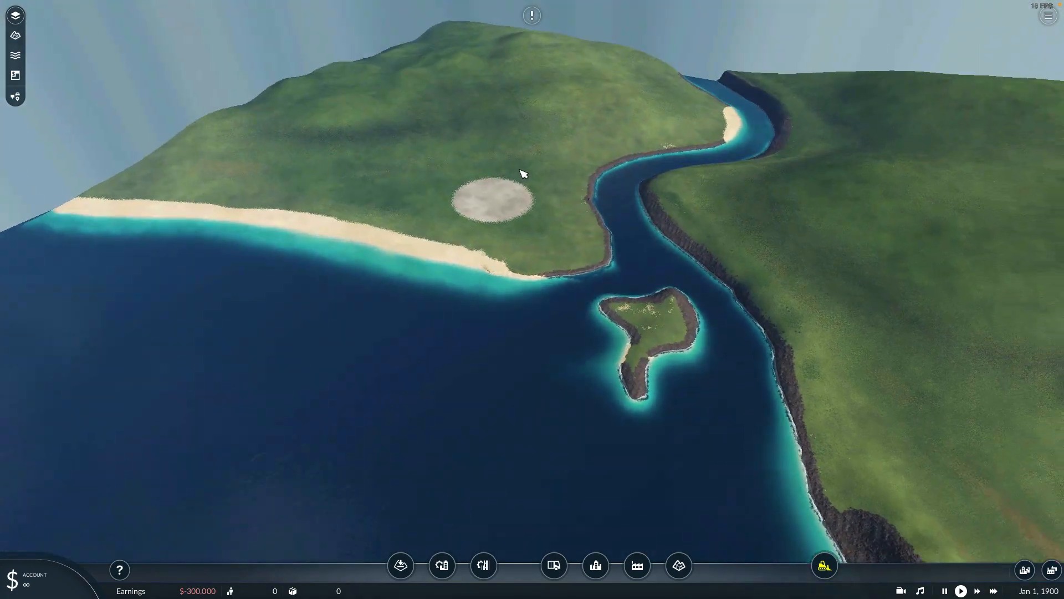
pyautogui.scroll(-4, 596, 194)
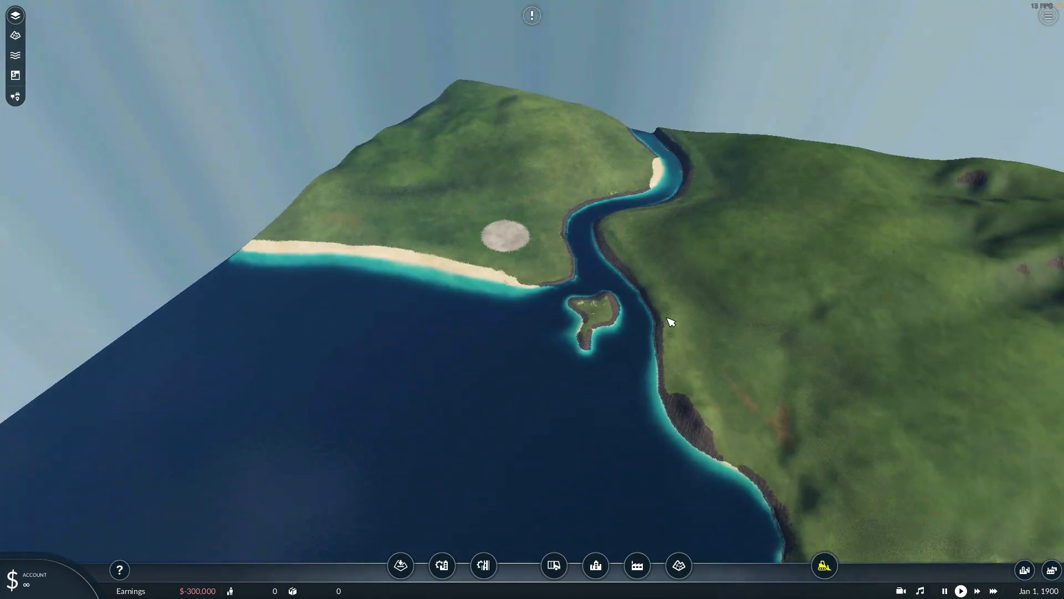
# Step: Survey the land from the river mouth across the rocky mountain ridge to the river with the long narrow island
pyautogui.press('s')
pyautogui.press('d')
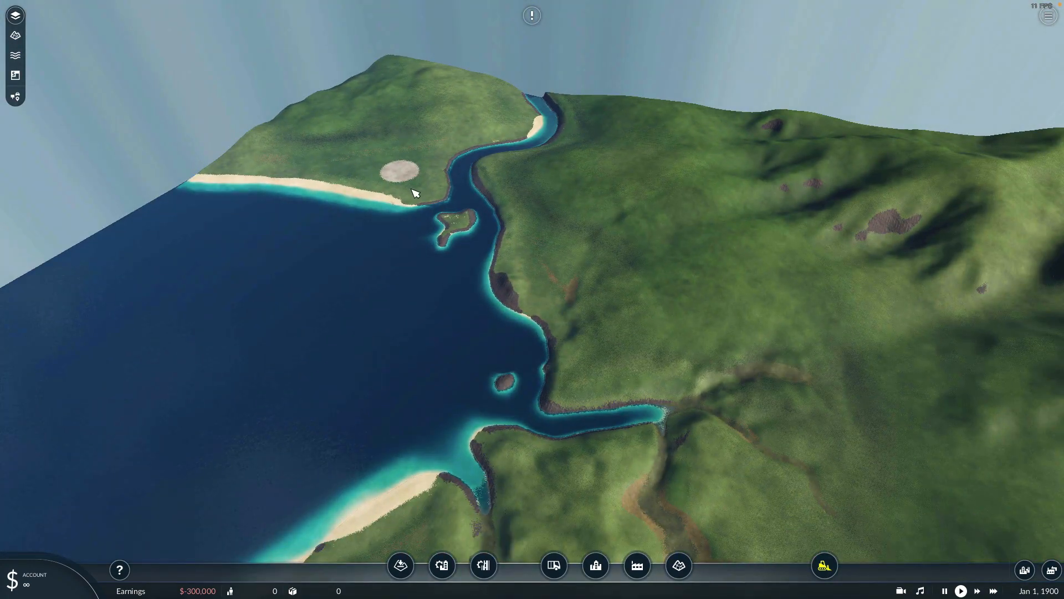
pyautogui.moveTo(875, 477); pyautogui.dragTo(611, 259)
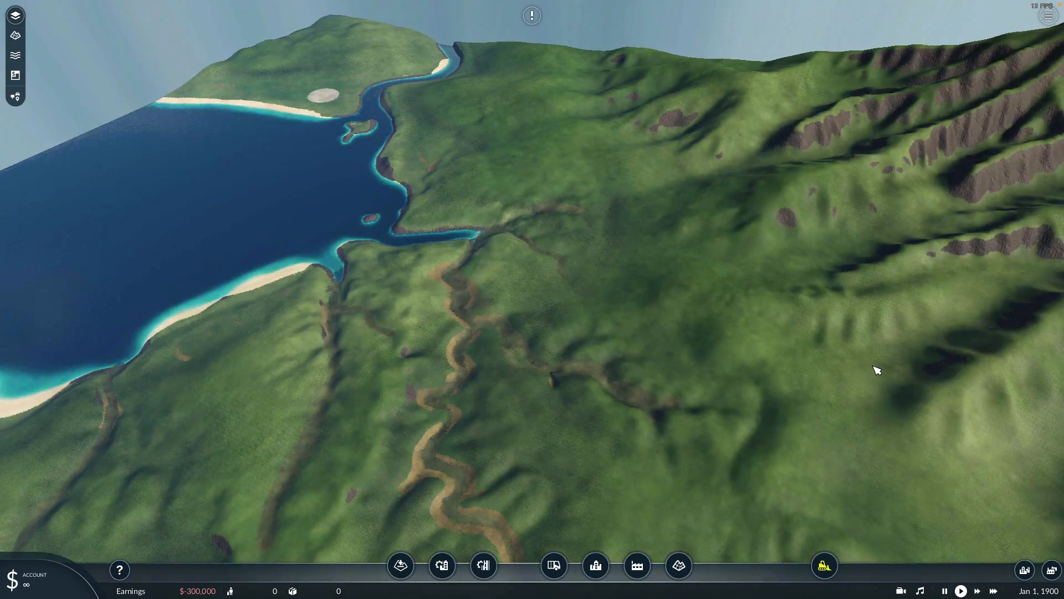
pyautogui.moveTo(877, 371); pyautogui.dragTo(556, 228)
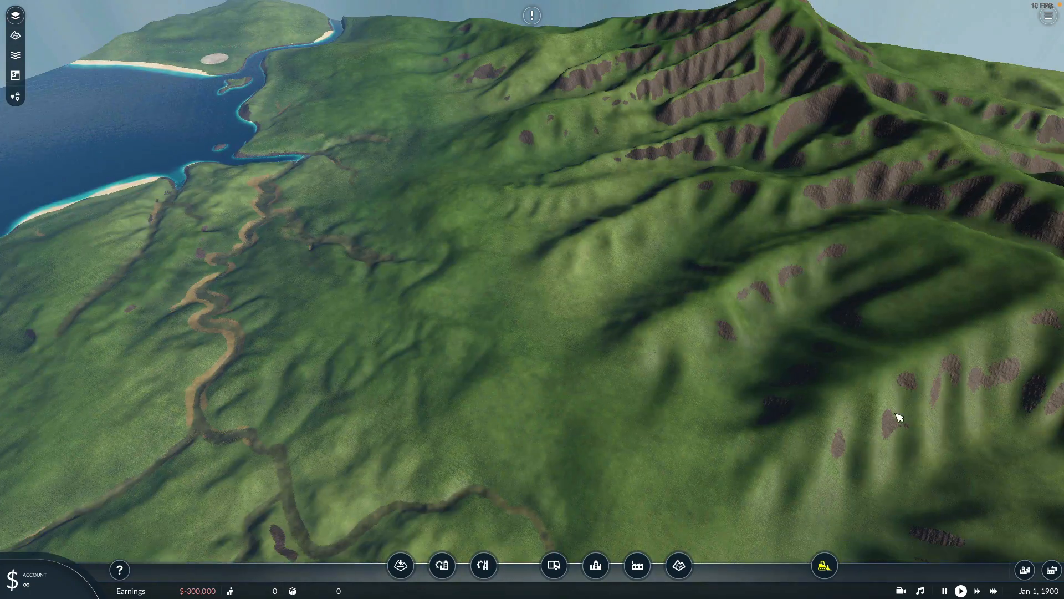
pyautogui.moveTo(898, 415); pyautogui.dragTo(488, 277)
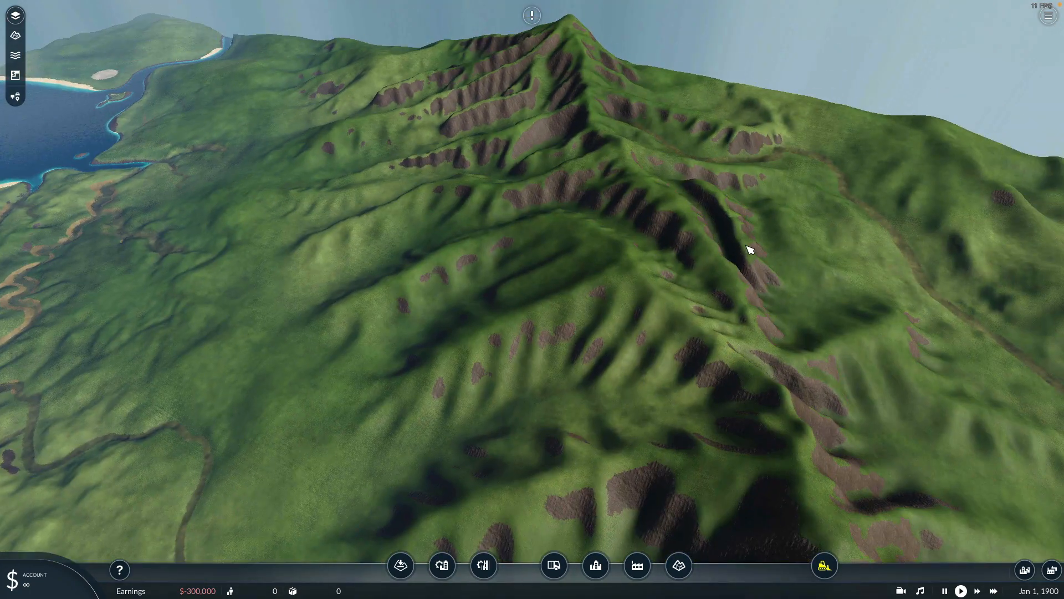
pyautogui.scroll(-3, 776, 274)
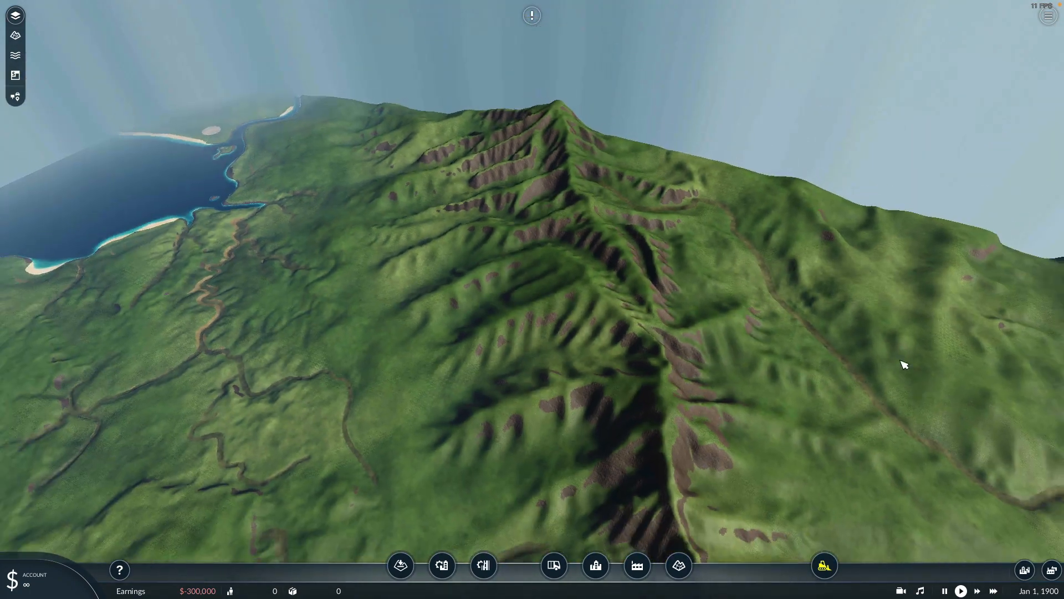
pyautogui.moveTo(904, 365); pyautogui.dragTo(487, 217)
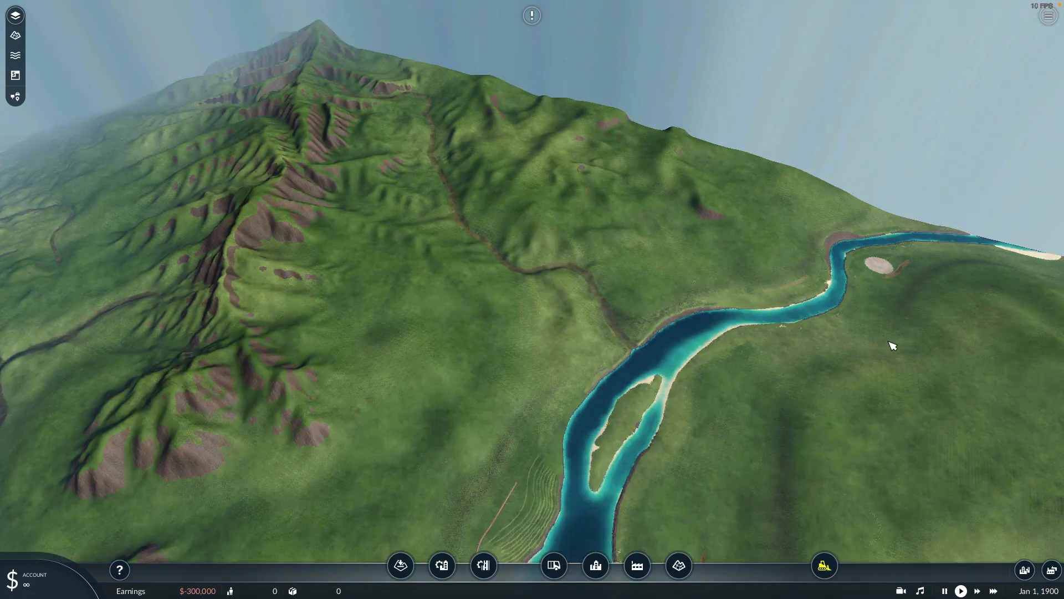
# Step: Inspect the cleared site beside the upper river bend near the map's edge
pyautogui.moveTo(848, 312); pyautogui.dragTo(703, 334)
pyautogui.scroll(3, 730, 295)
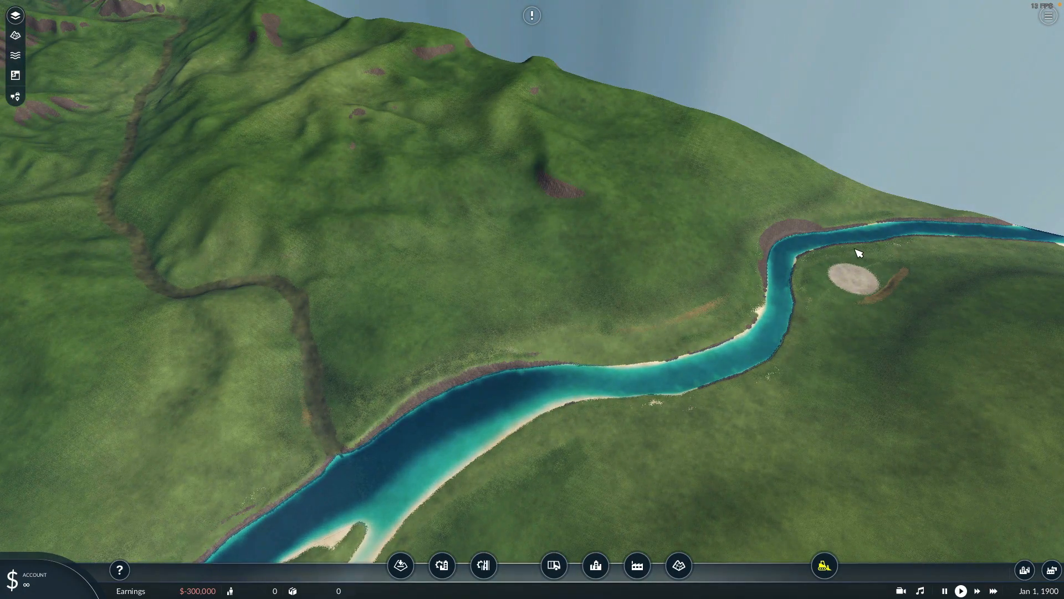
pyautogui.moveTo(856, 252); pyautogui.dragTo(838, 234, button='middle')
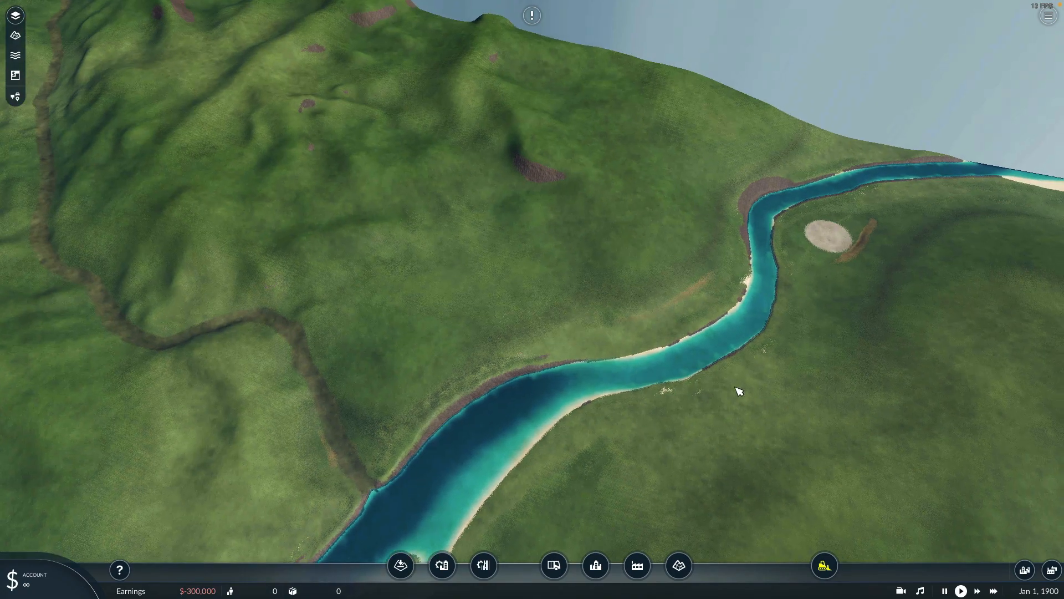
pyautogui.scroll(-3, 712, 374)
pyautogui.moveTo(880, 449); pyautogui.dragTo(696, 235)
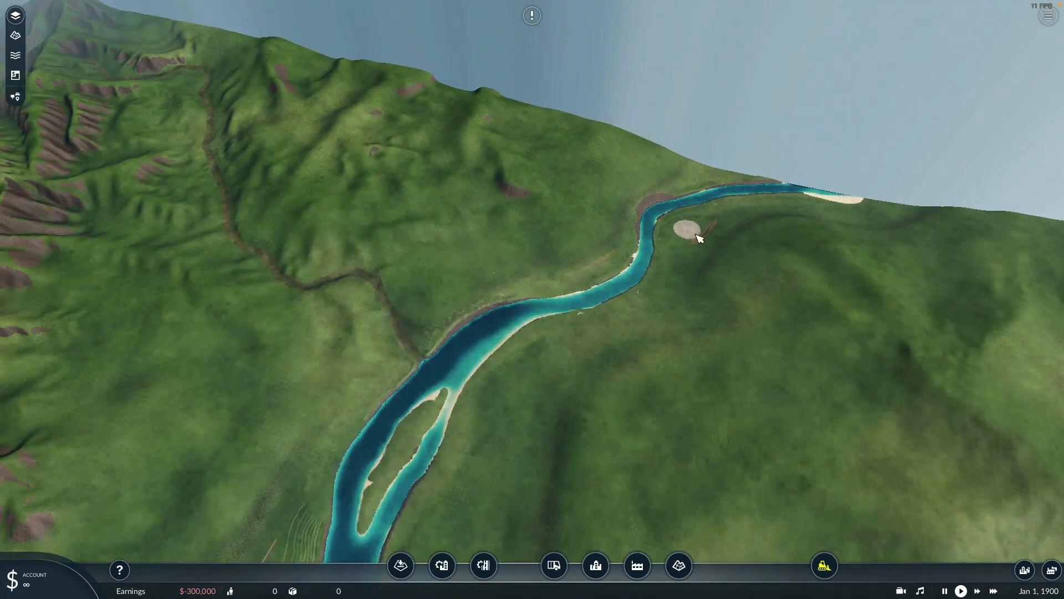
# Step: Survey the remaining cleared sites from the inland lake and side river down to the coastal inlets, peninsula and islands
pyautogui.moveTo(793, 504); pyautogui.dragTo(813, 164)
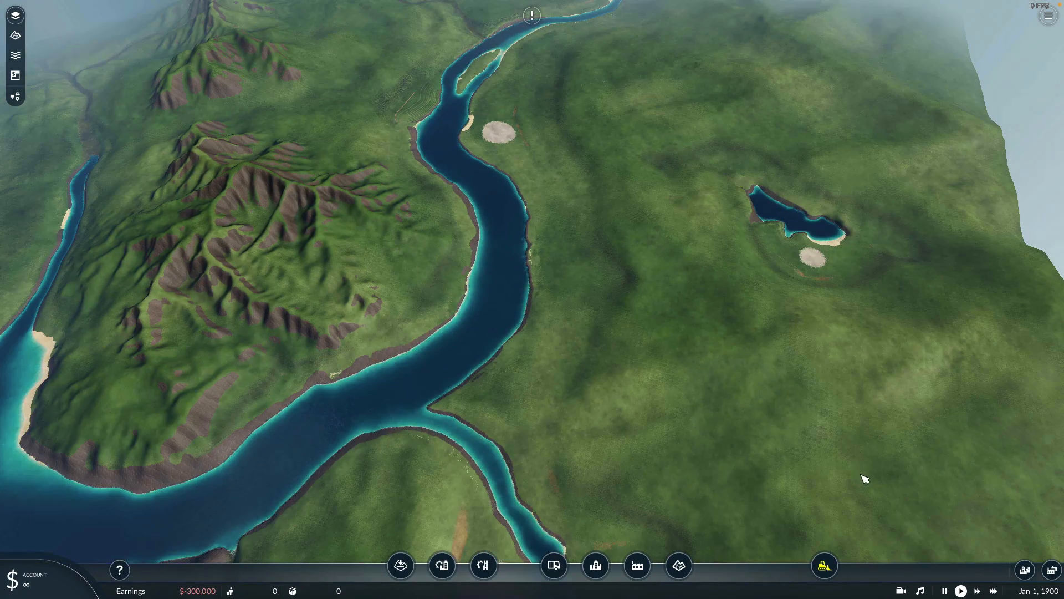
pyautogui.moveTo(865, 478); pyautogui.dragTo(787, 174)
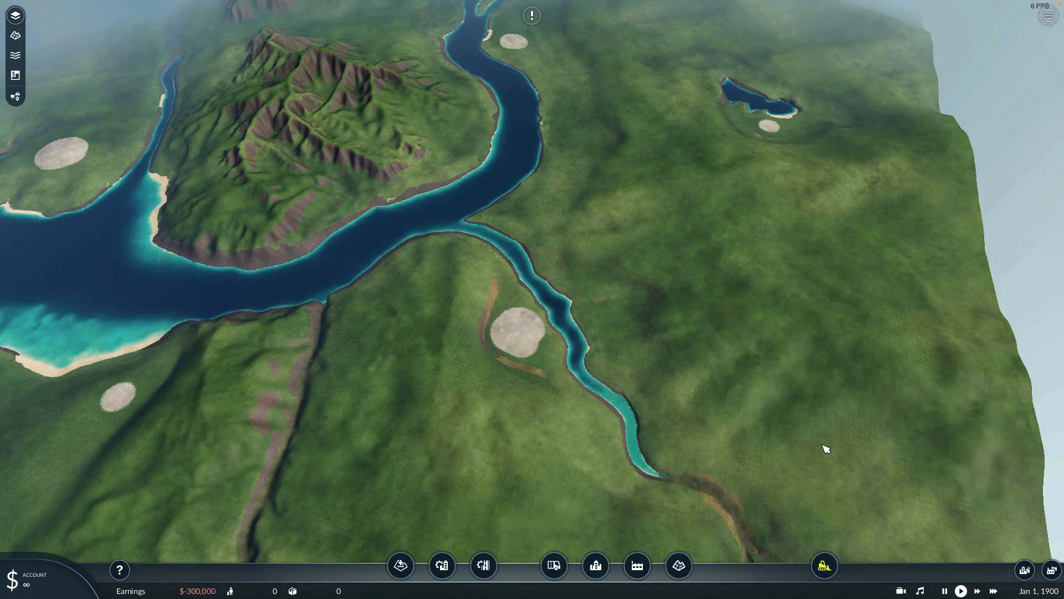
pyautogui.moveTo(835, 497); pyautogui.dragTo(756, 224)
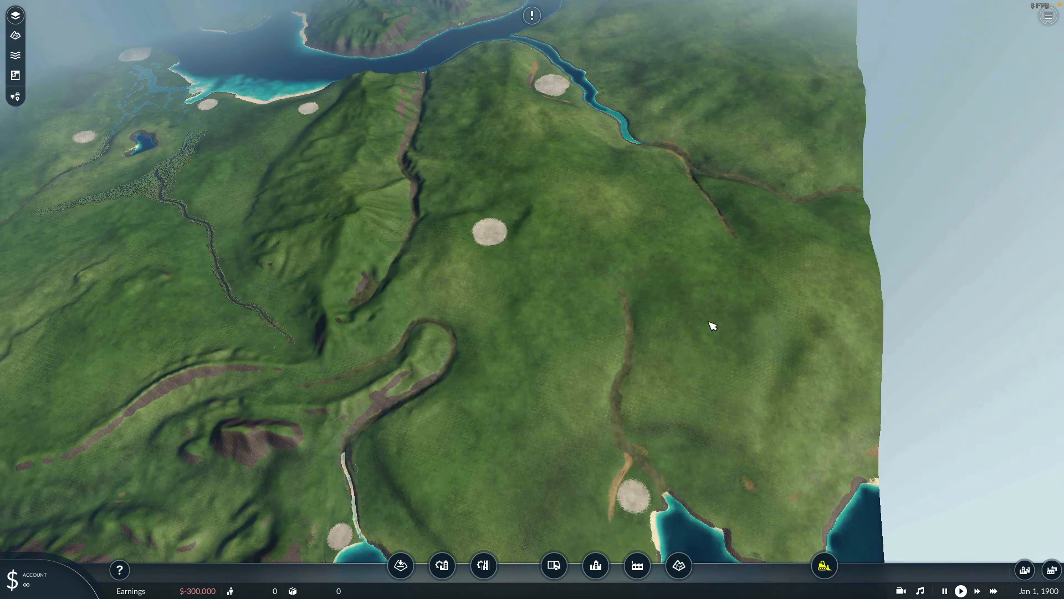
pyautogui.moveTo(713, 326); pyautogui.dragTo(718, 266)
pyautogui.scroll(2, 697, 376)
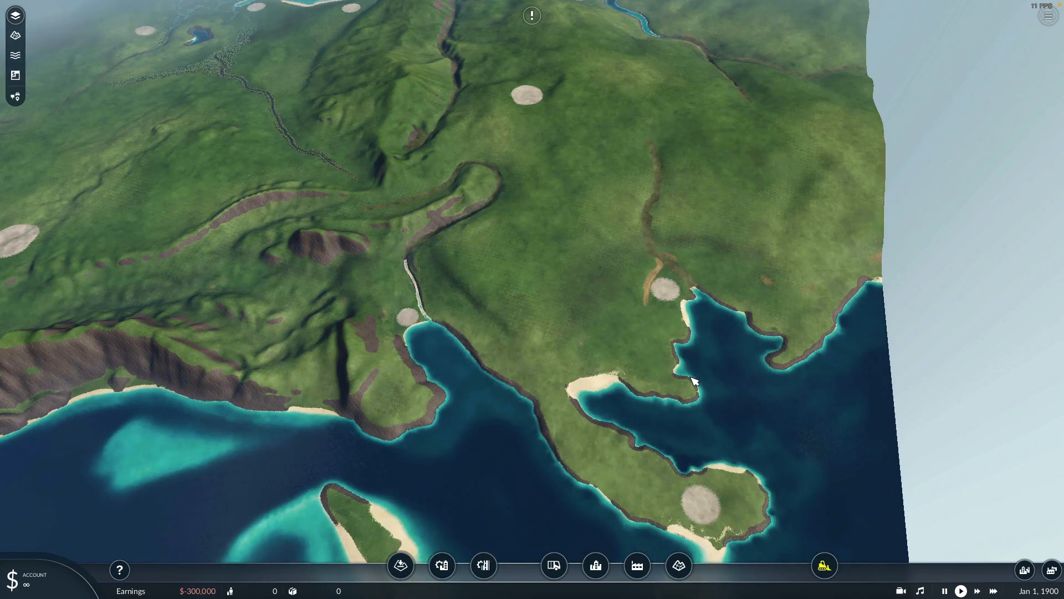
pyautogui.moveTo(698, 380); pyautogui.dragTo(701, 316)
pyautogui.scroll(1, 700, 349)
pyautogui.scroll(2, 721, 321)
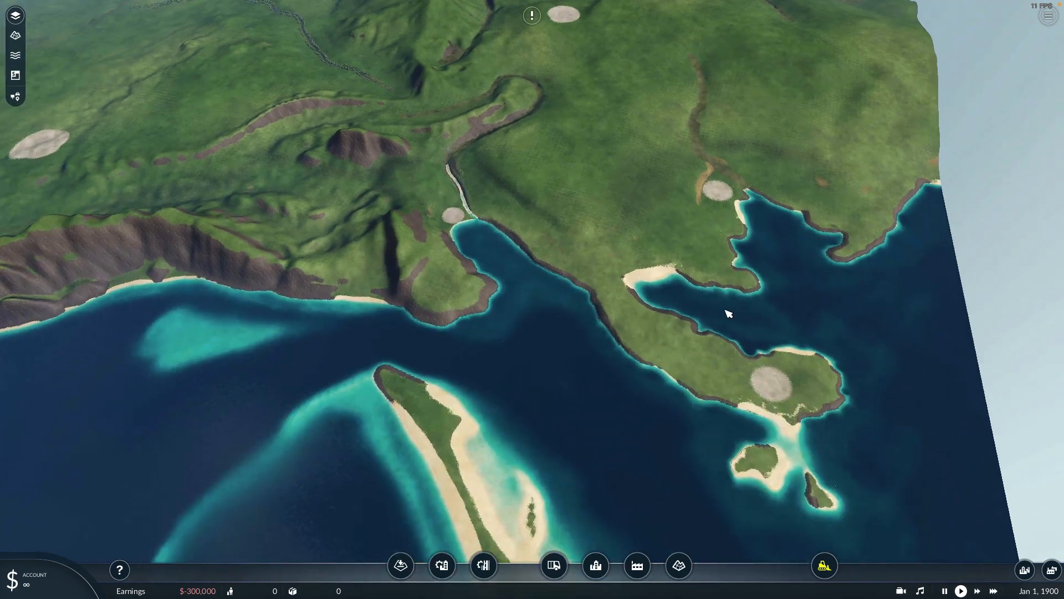
pyautogui.scroll(1, 724, 310)
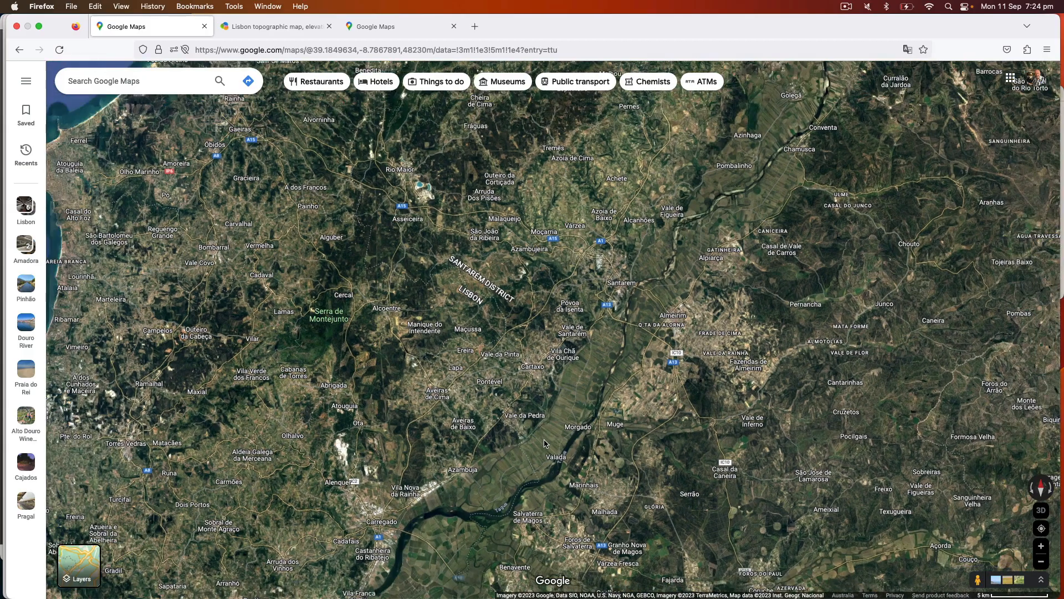
# Step: Switch to Google Maps and follow the Tagus on satellite imagery from Santarém to its mouth at Lisbon, including the coast to Setúbal
pyautogui.scroll(-3, 521, 495)
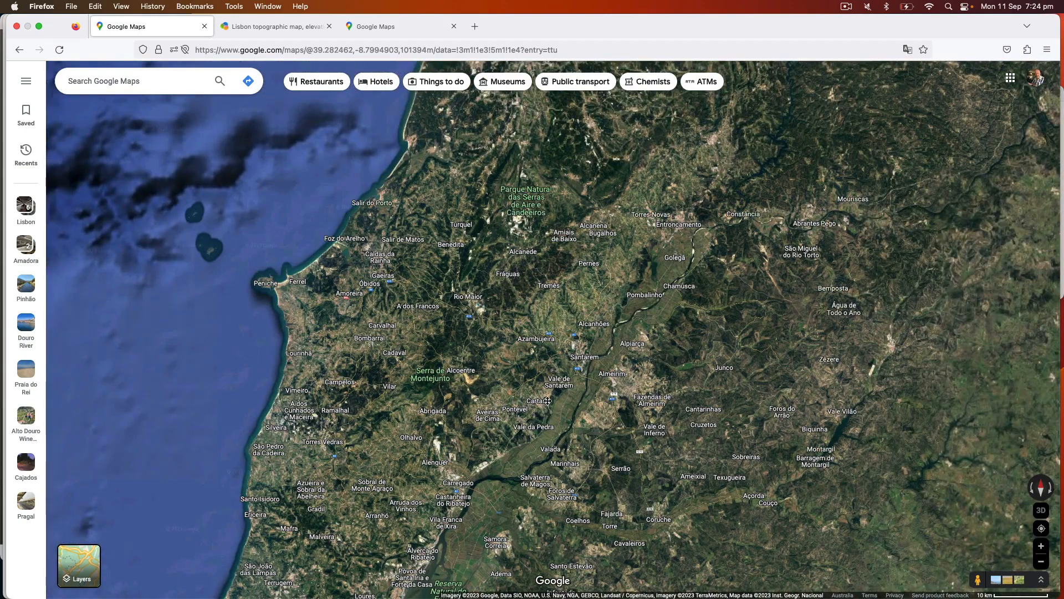
pyautogui.moveTo(533, 488); pyautogui.dragTo(572, 196)
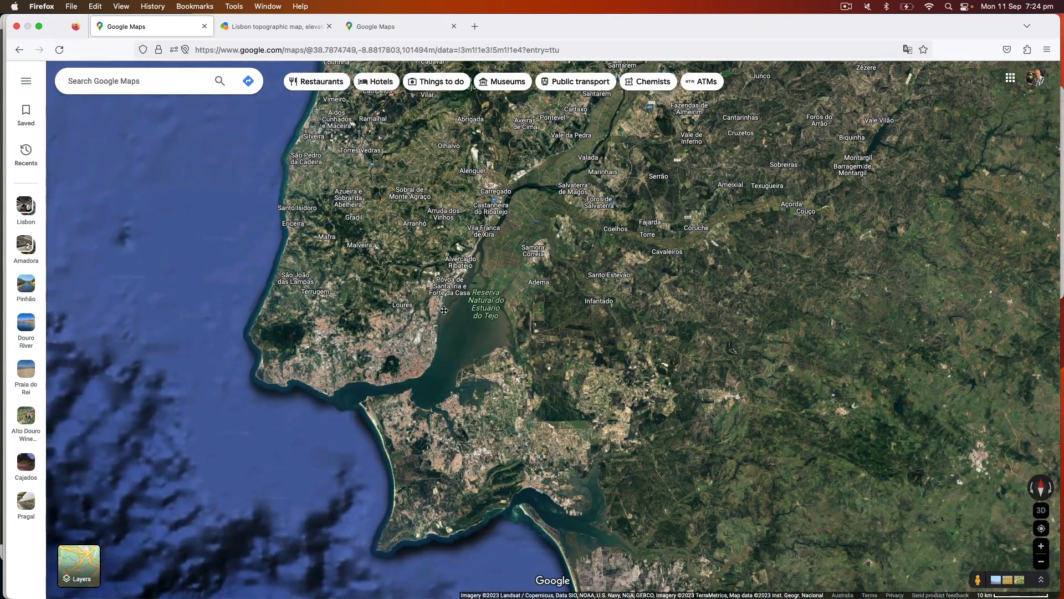
pyautogui.moveTo(444, 311); pyautogui.dragTo(547, 216)
pyautogui.scroll(2, 529, 290)
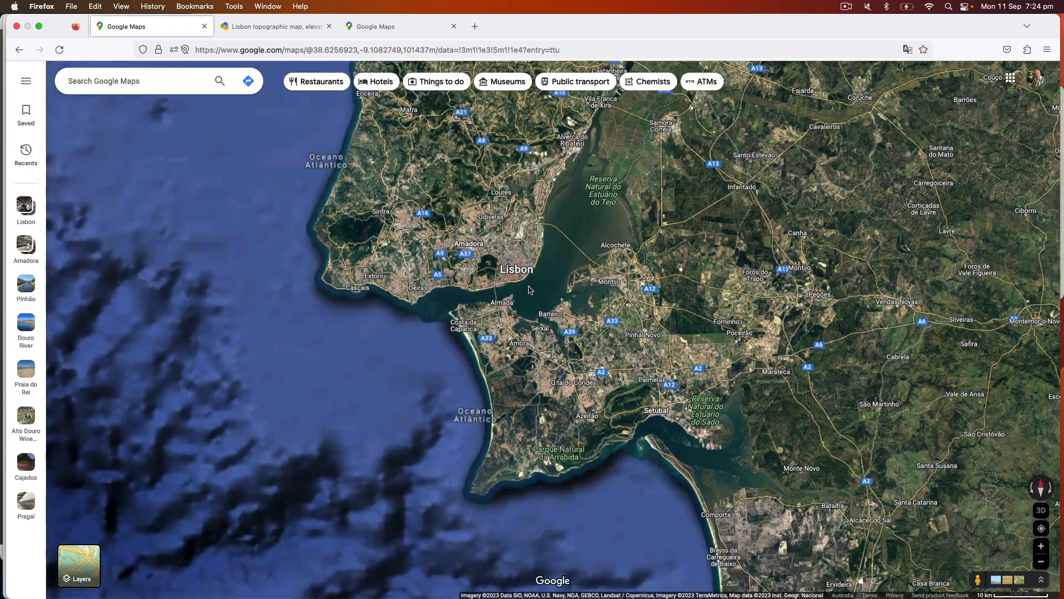
pyautogui.scroll(2, 529, 290)
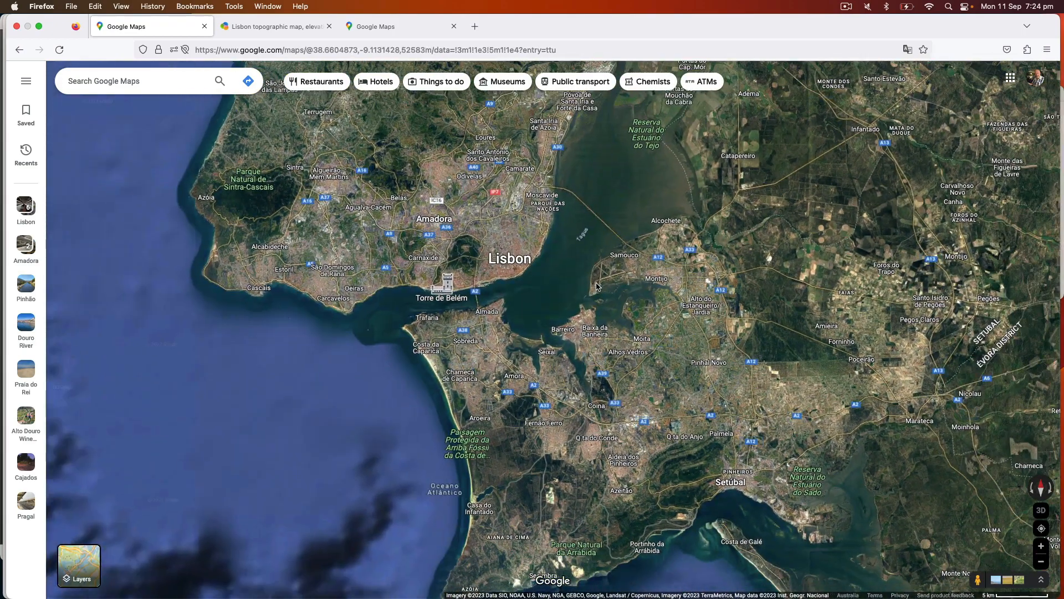
pyautogui.rightClick(530, 302)
pyautogui.click(518, 293)
pyautogui.moveTo(518, 294); pyautogui.dragTo(620, 246)
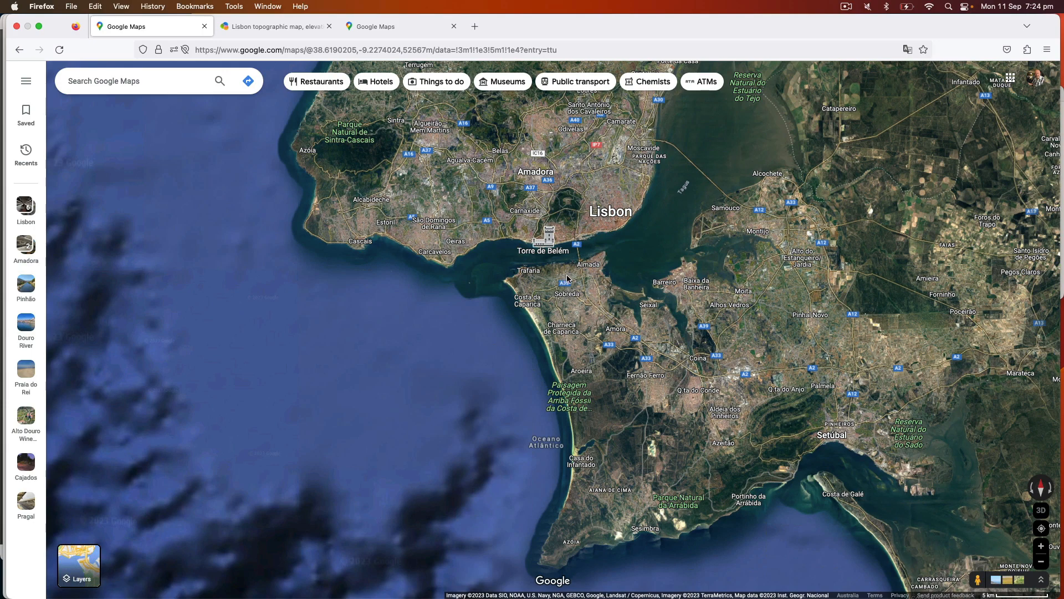
# Step: Examine the satellite imagery from Lisbon and the Tagus mouth south across the peninsula to Setúbal and Costa de Galé
pyautogui.moveTo(605, 205); pyautogui.dragTo(587, 225)
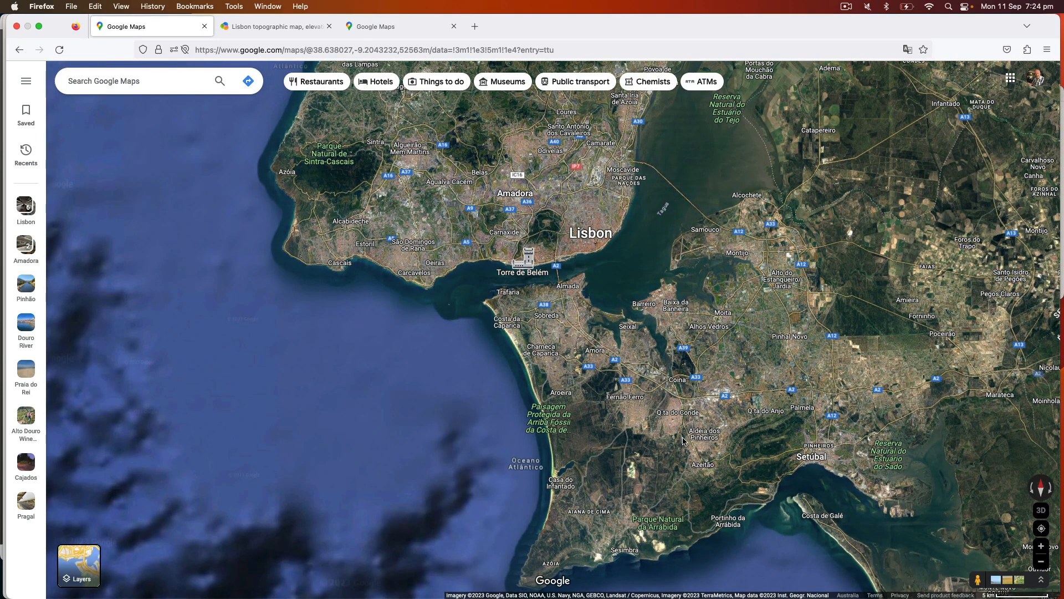
pyautogui.moveTo(683, 441); pyautogui.dragTo(681, 404)
pyautogui.scroll(1, 672, 402)
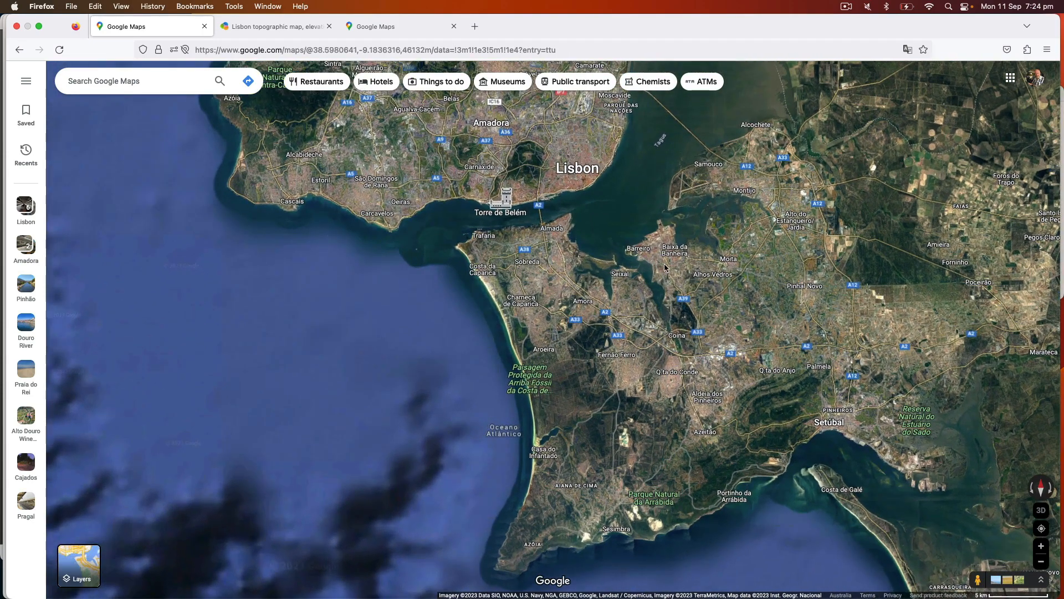
pyautogui.moveTo(640, 198); pyautogui.dragTo(613, 238)
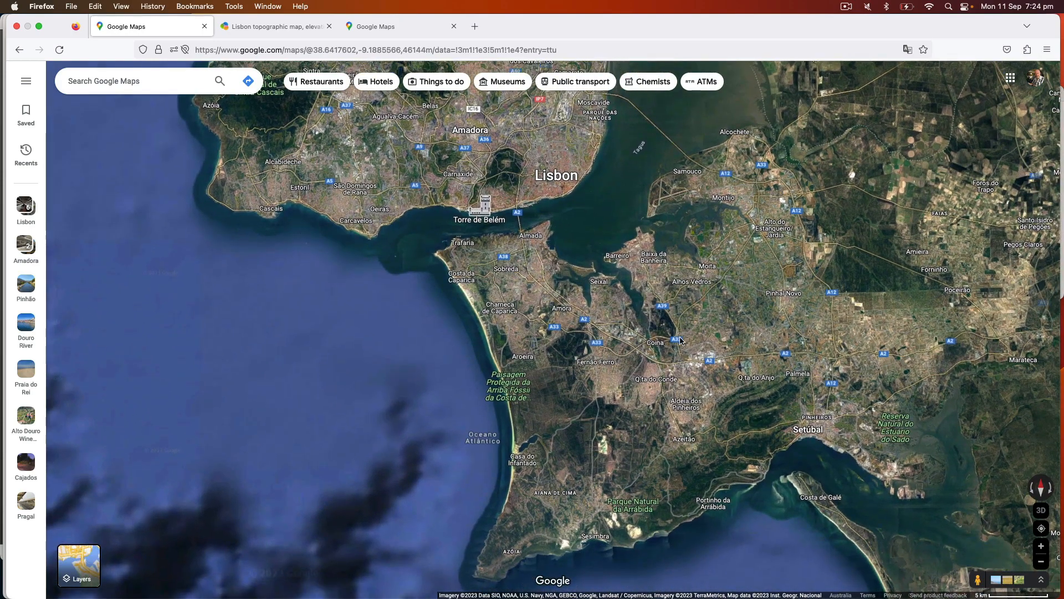
pyautogui.moveTo(690, 366); pyautogui.dragTo(589, 293)
pyautogui.scroll(1, 703, 405)
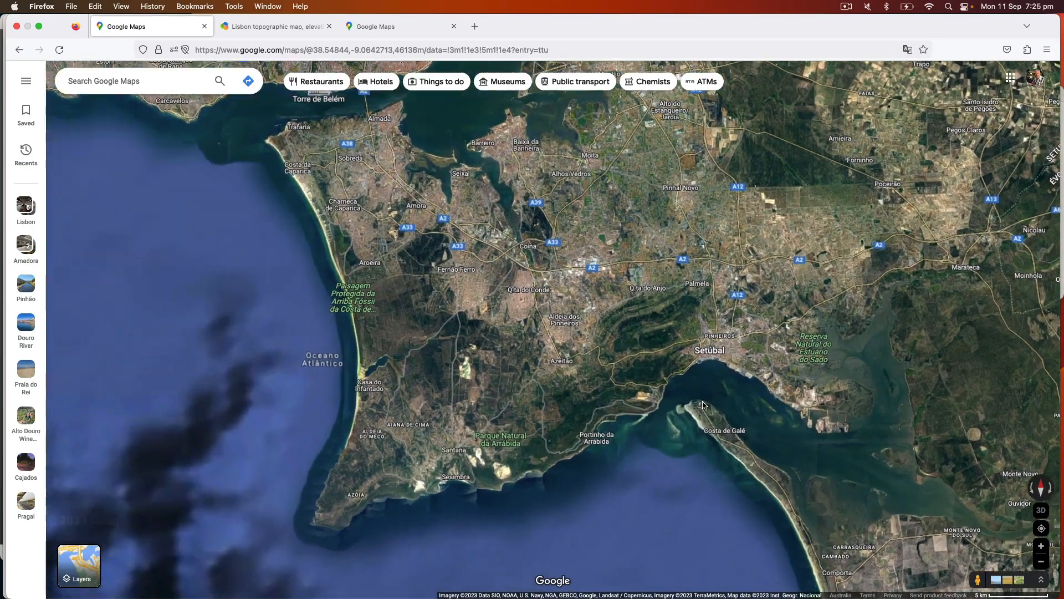
pyautogui.scroll(3, 703, 405)
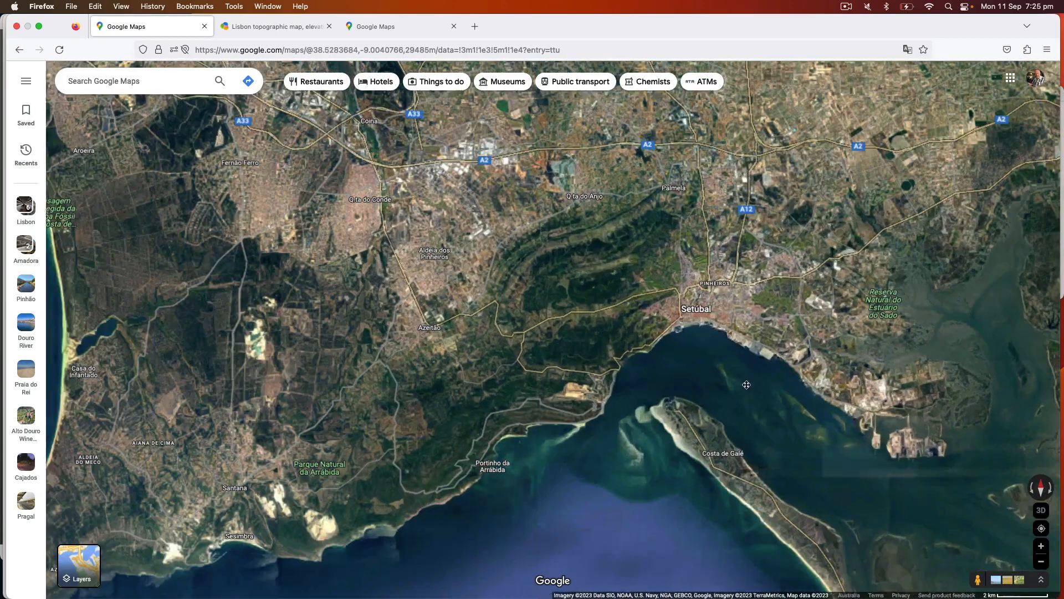
pyautogui.moveTo(775, 384); pyautogui.dragTo(529, 411)
pyautogui.scroll(2, 660, 422)
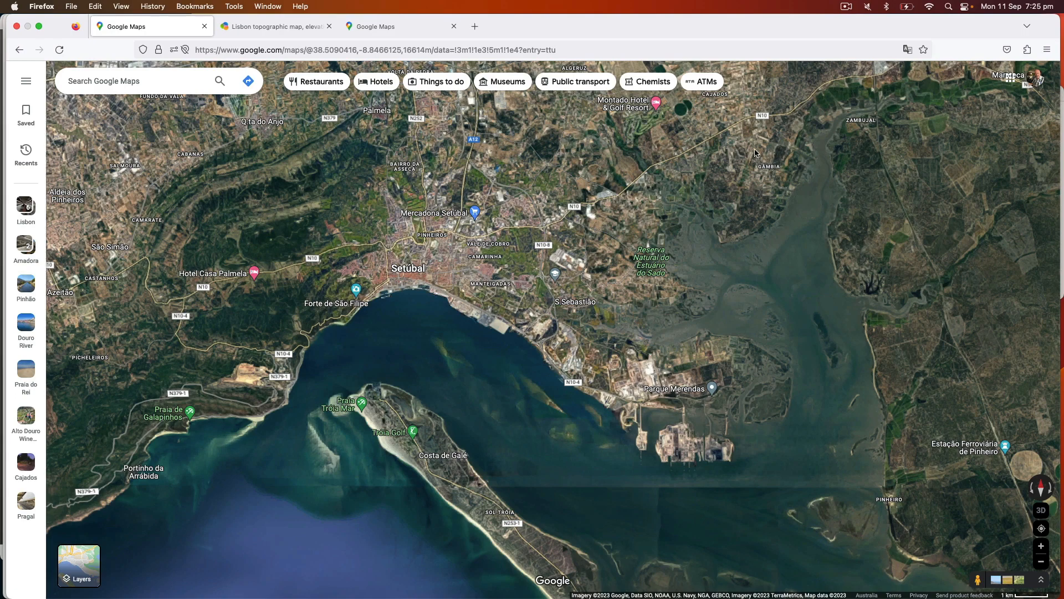
# Step: Examine the Sado estuary around Setúbal, including the Gâmbia inlet, the Santa Catarina harbour area and the Tróia peninsula
pyautogui.moveTo(784, 167); pyautogui.dragTo(760, 214)
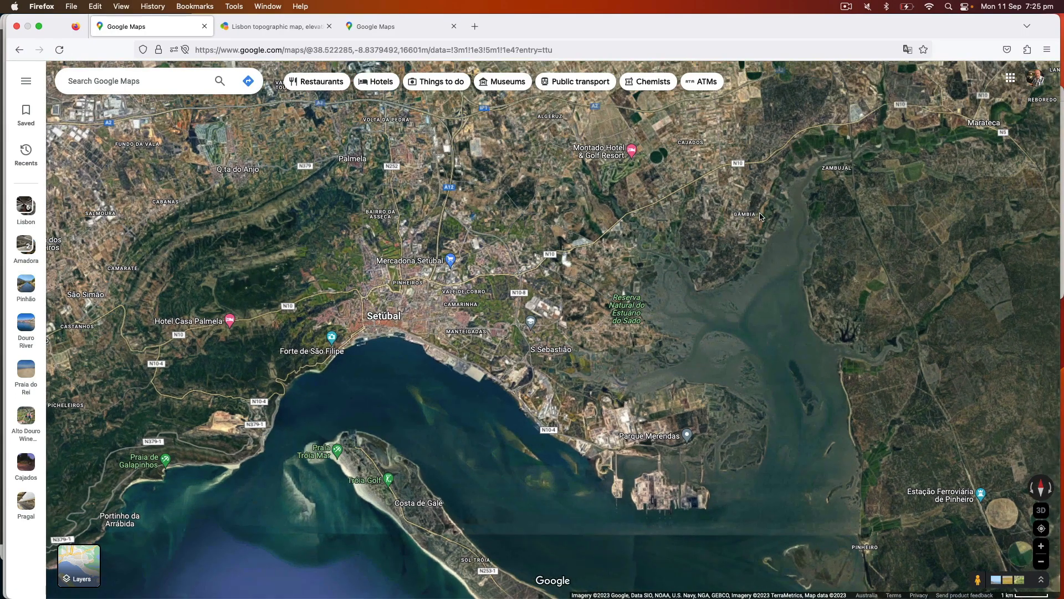
pyautogui.scroll(2, 760, 213)
pyautogui.scroll(1, 761, 216)
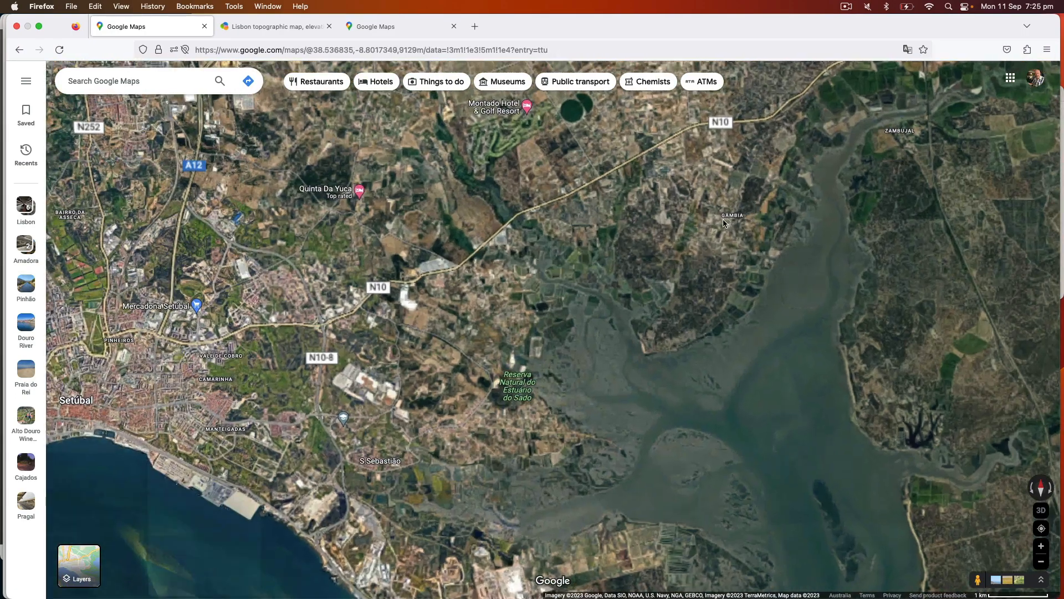
pyautogui.moveTo(598, 360); pyautogui.dragTo(645, 242)
pyautogui.moveTo(417, 424); pyautogui.dragTo(473, 268)
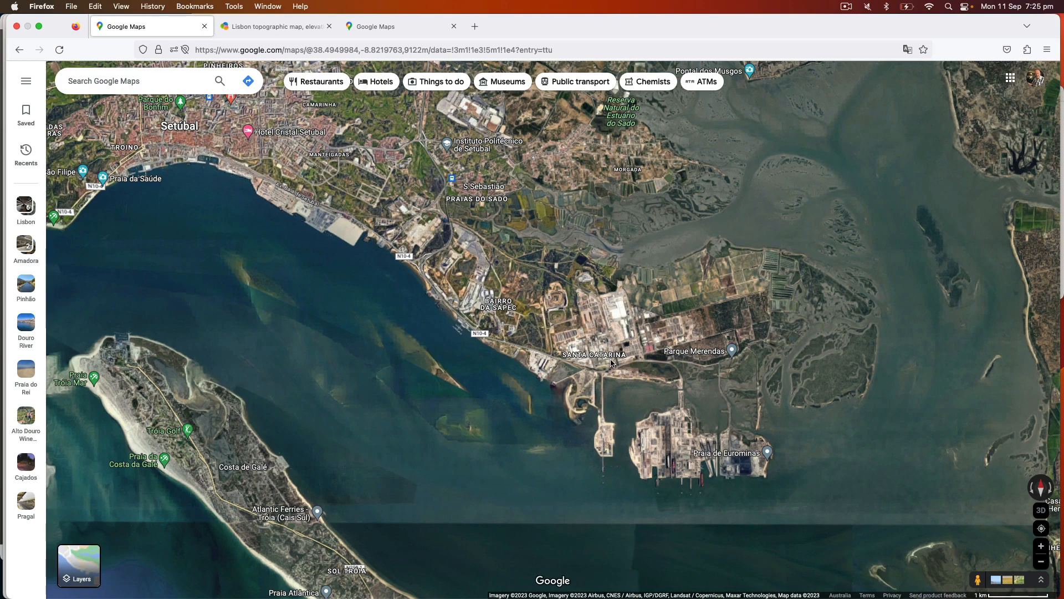
pyautogui.moveTo(612, 363); pyautogui.dragTo(651, 311)
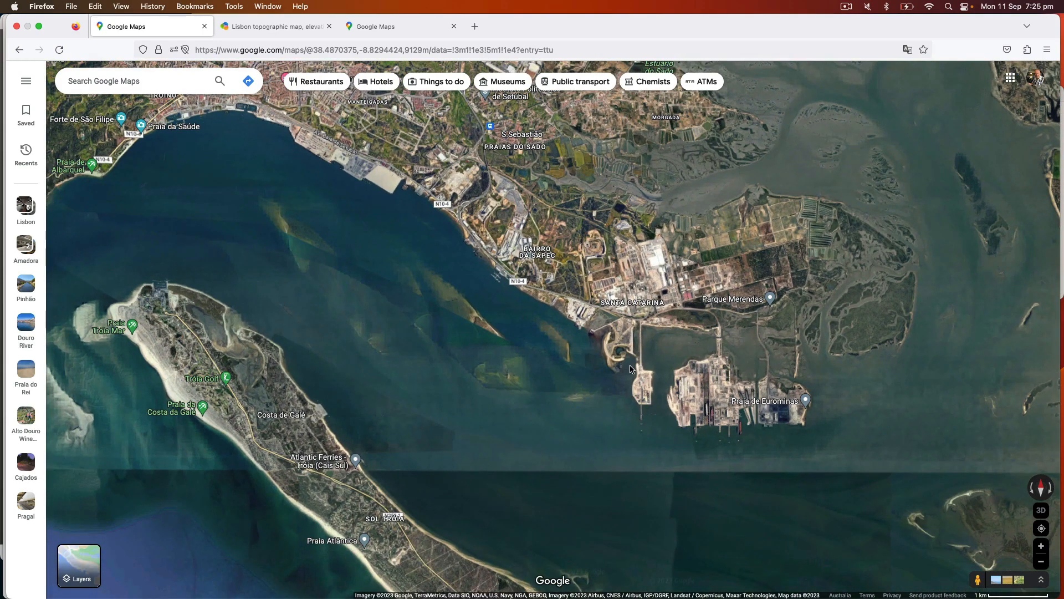
pyautogui.scroll(-3, 631, 369)
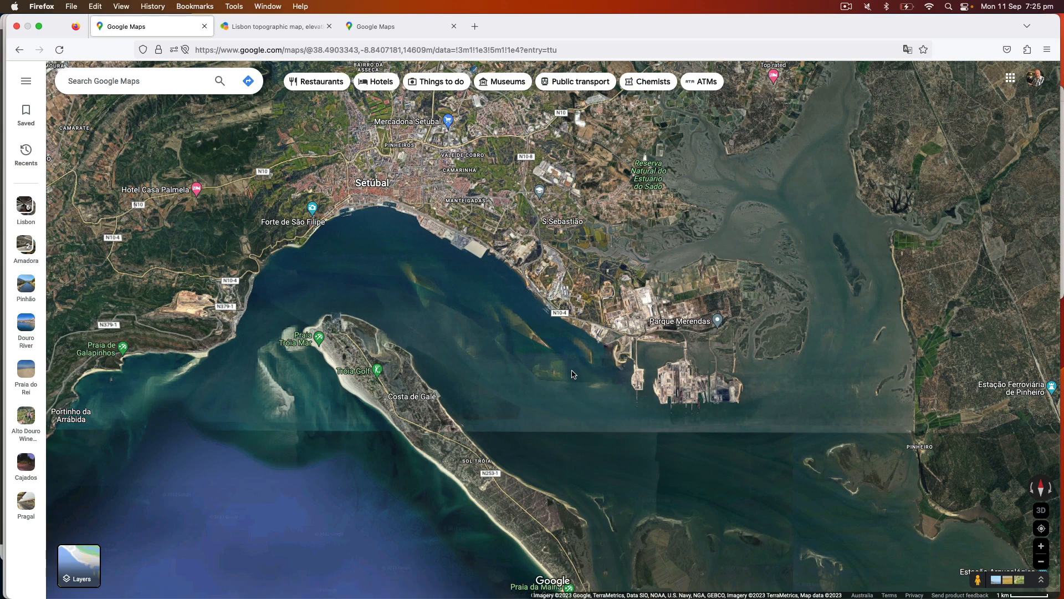
pyautogui.moveTo(574, 386); pyautogui.dragTo(615, 398)
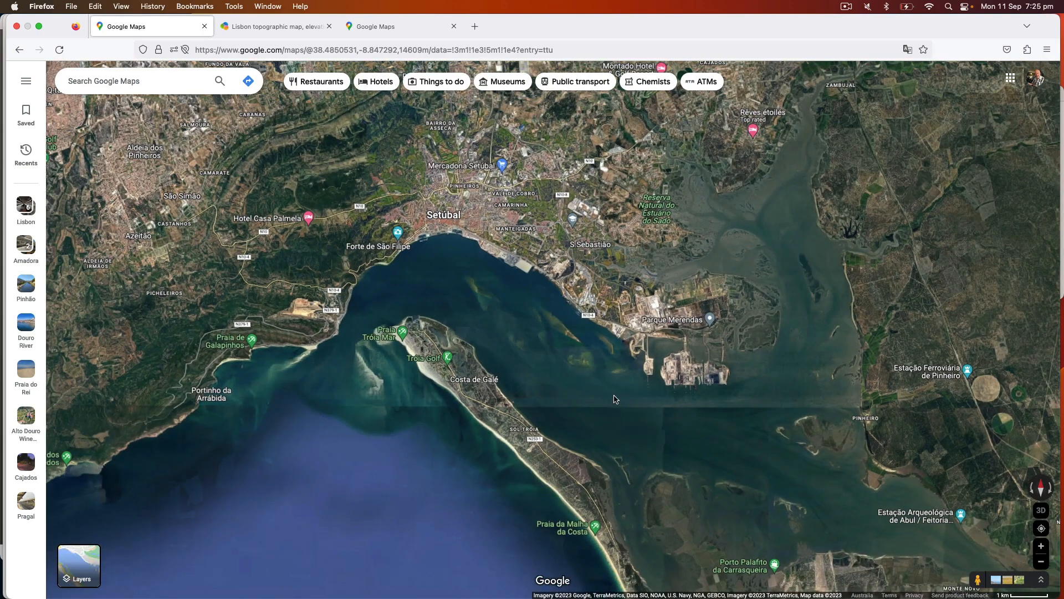
pyautogui.scroll(-1, 593, 383)
pyautogui.moveTo(560, 458); pyautogui.dragTo(566, 496)
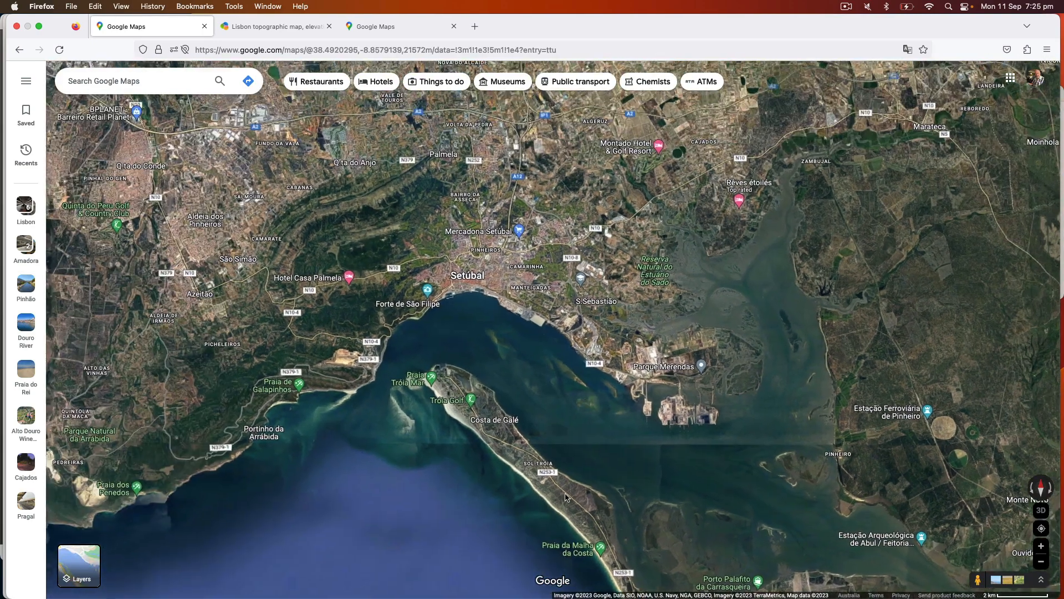
# Step: Switch to Transport Fever 2 and survey the coast from the bay and sand spit along the cliffs to the cape
pyautogui.moveTo(482, 597)
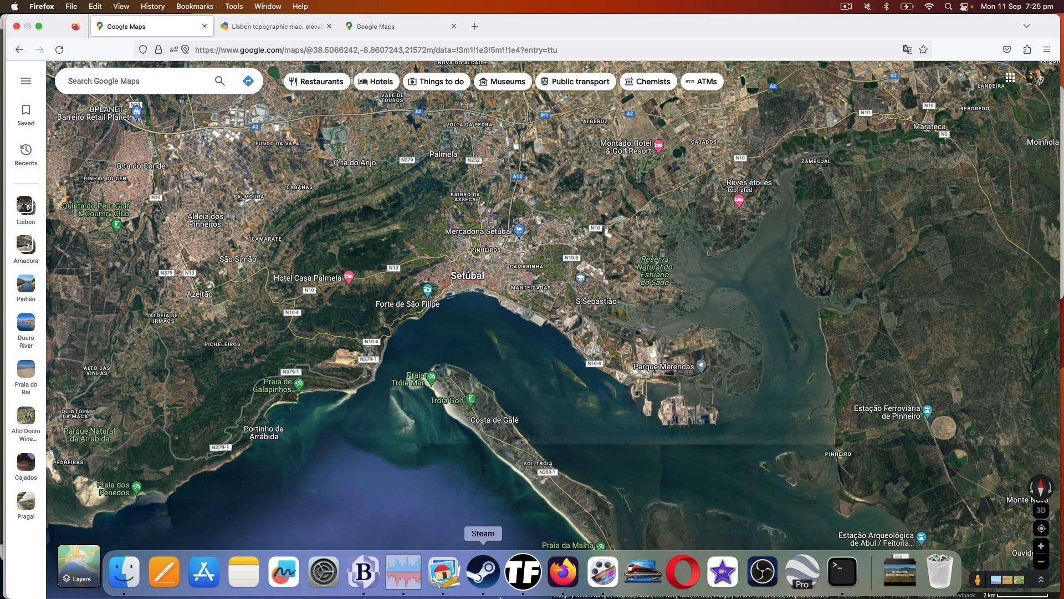
pyautogui.click(523, 571)
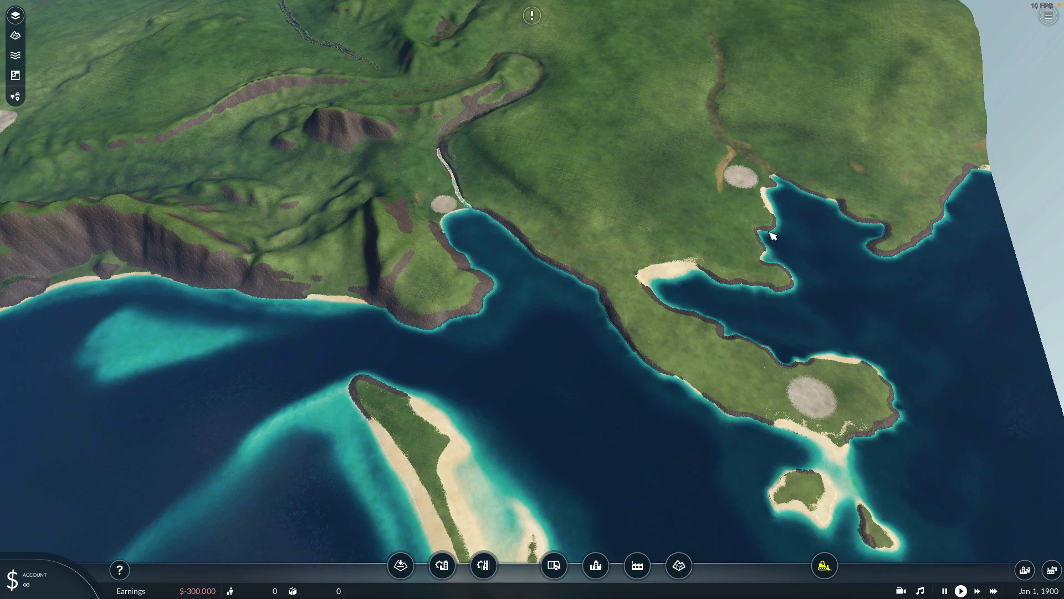
pyautogui.moveTo(823, 399); pyautogui.dragTo(721, 332)
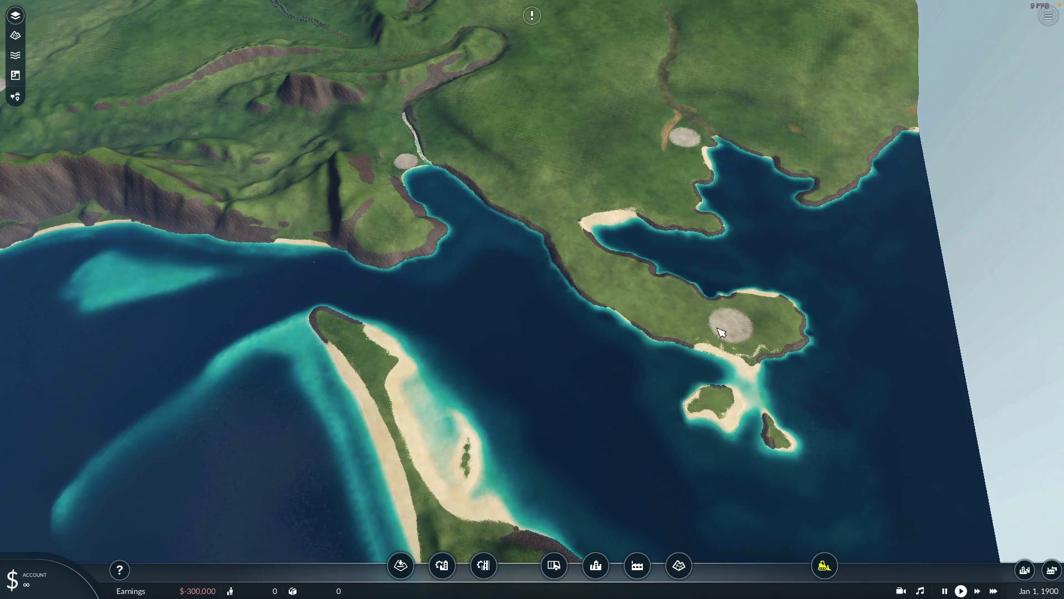
pyautogui.scroll(-3, 720, 355)
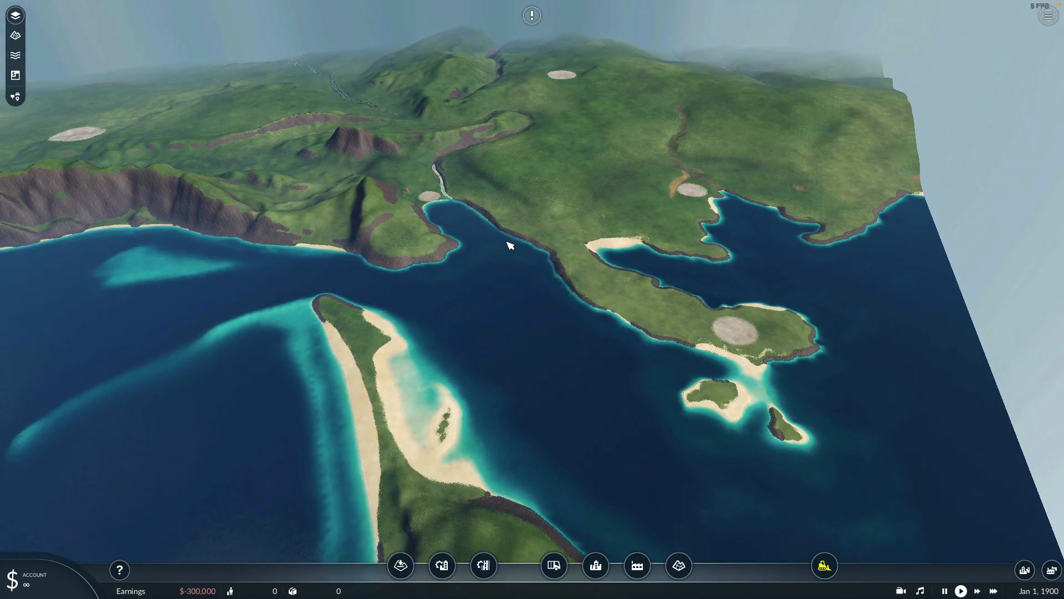
pyautogui.moveTo(336, 163); pyautogui.dragTo(888, 202)
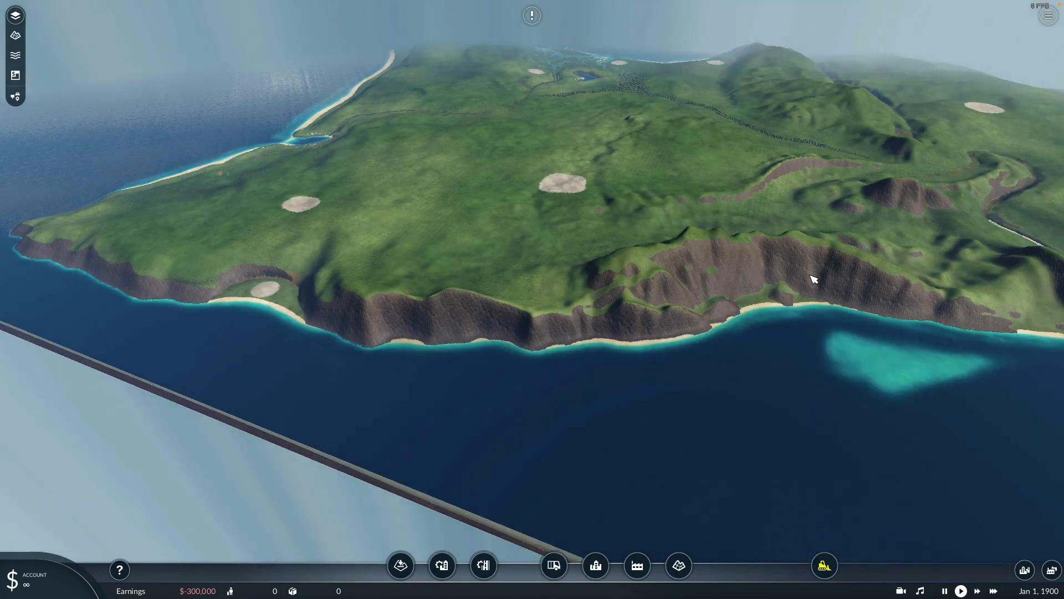
pyautogui.scroll(-2, 813, 280)
pyautogui.moveTo(794, 271); pyautogui.dragTo(929, 246, button='right')
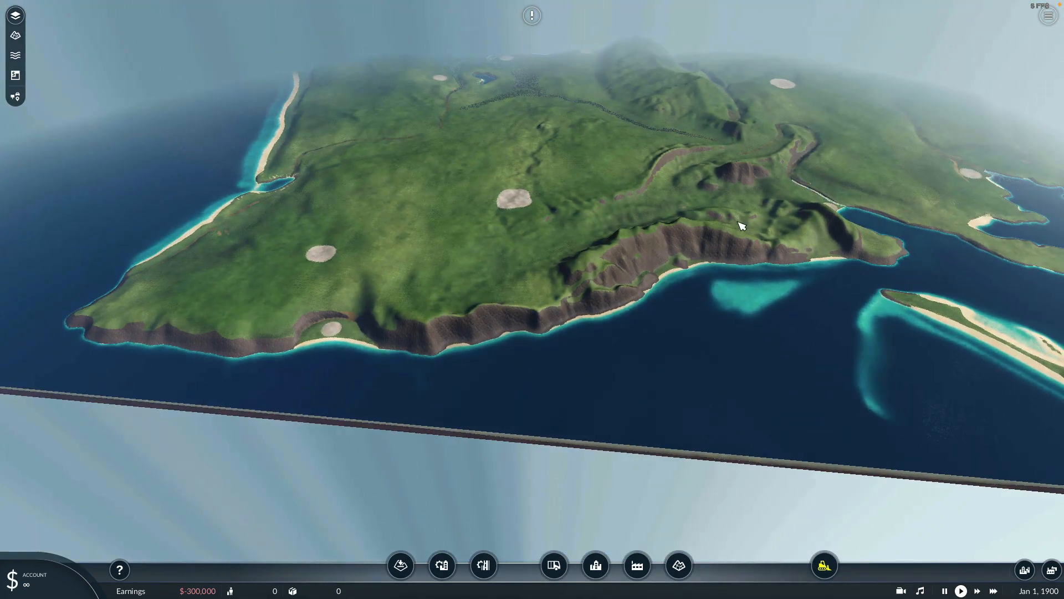
# Step: Inspect the cleared site on the narrow peninsula beside the two small islands
pyautogui.moveTo(742, 226); pyautogui.dragTo(450, 190)
pyautogui.moveTo(749, 242); pyautogui.dragTo(741, 251)
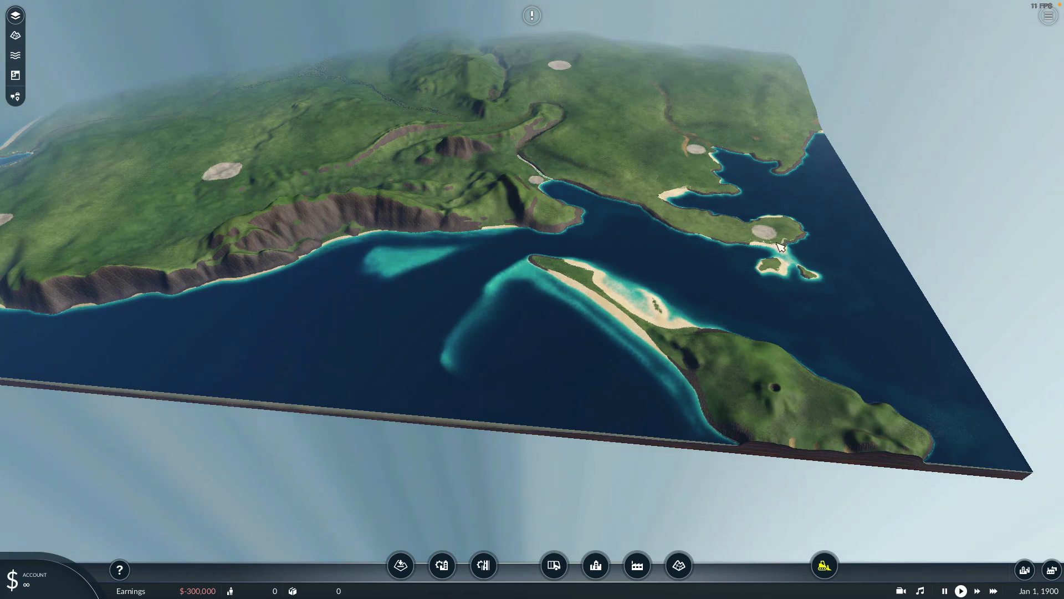
pyautogui.scroll(4, 721, 351)
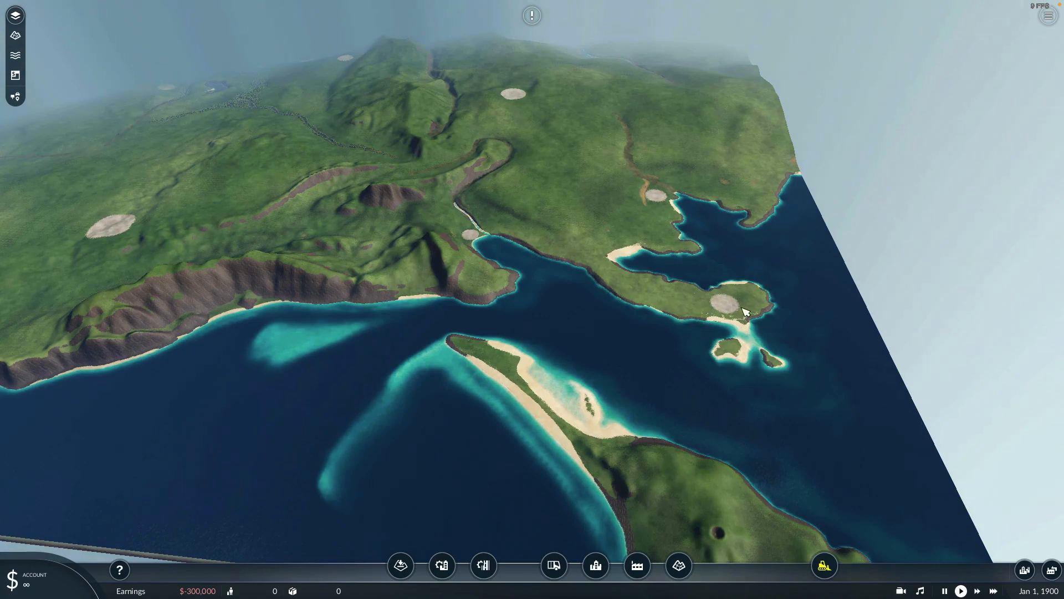
pyautogui.scroll(3, 745, 311)
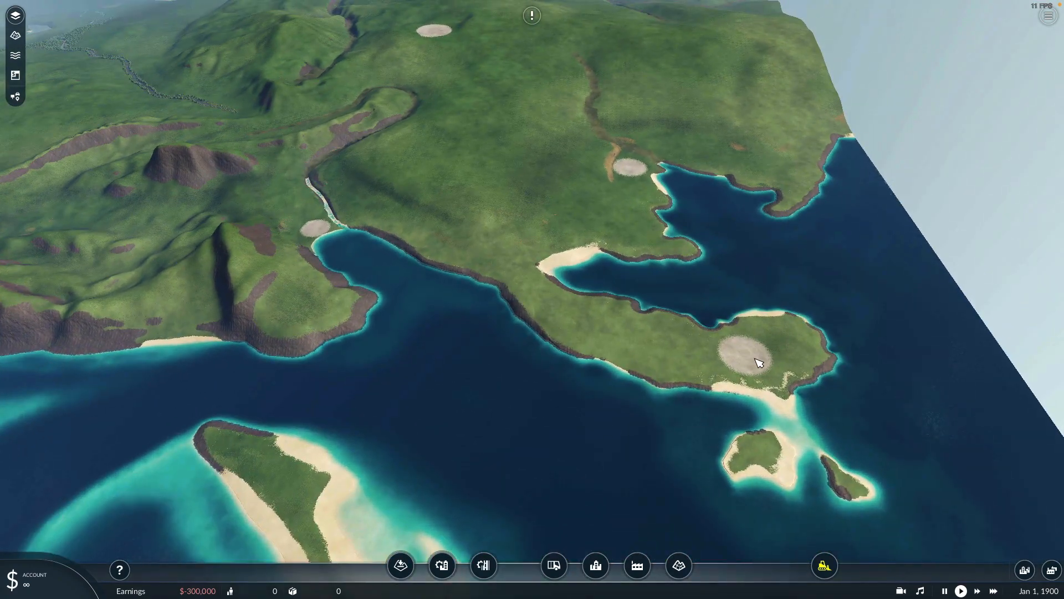
pyautogui.scroll(3, 787, 369)
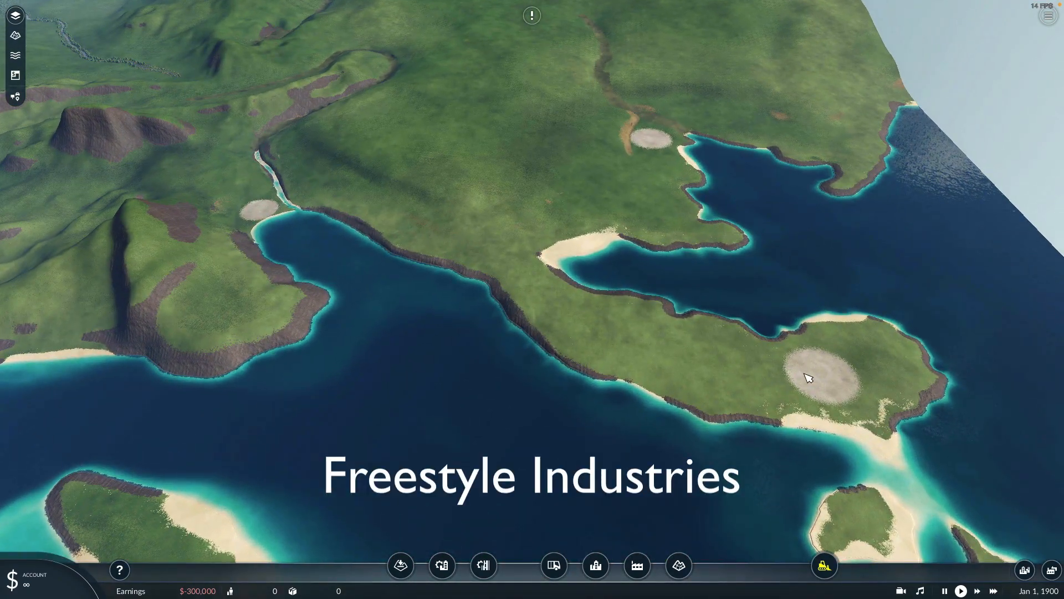
pyautogui.scroll(-5, 806, 376)
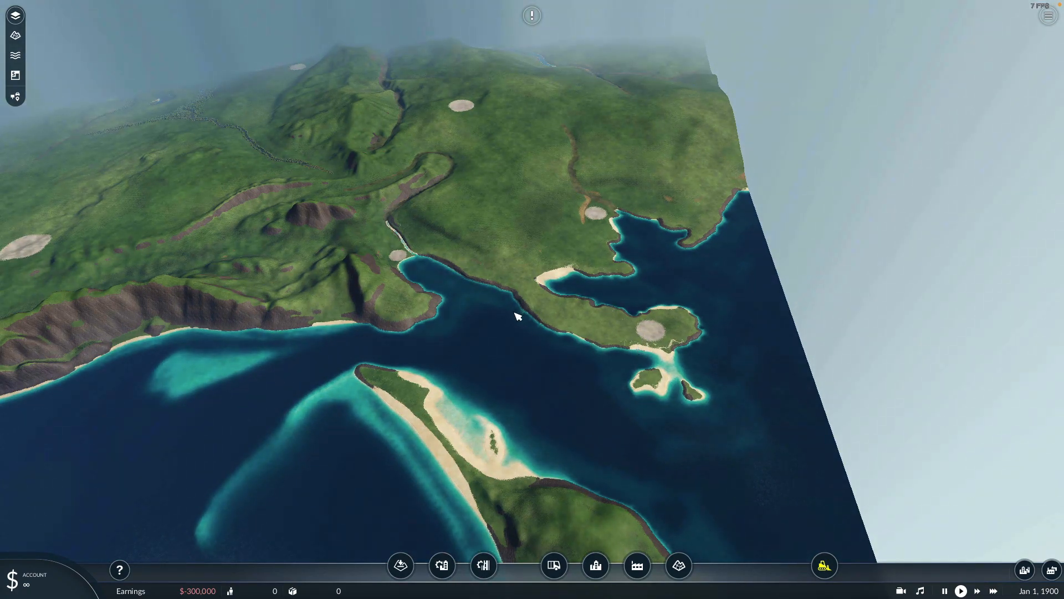
# Step: Survey the cape and beach coast, the isolated land at the map corner, and the inlets and cleared sites across the river mouth
pyautogui.moveTo(444, 363); pyautogui.dragTo(804, 244)
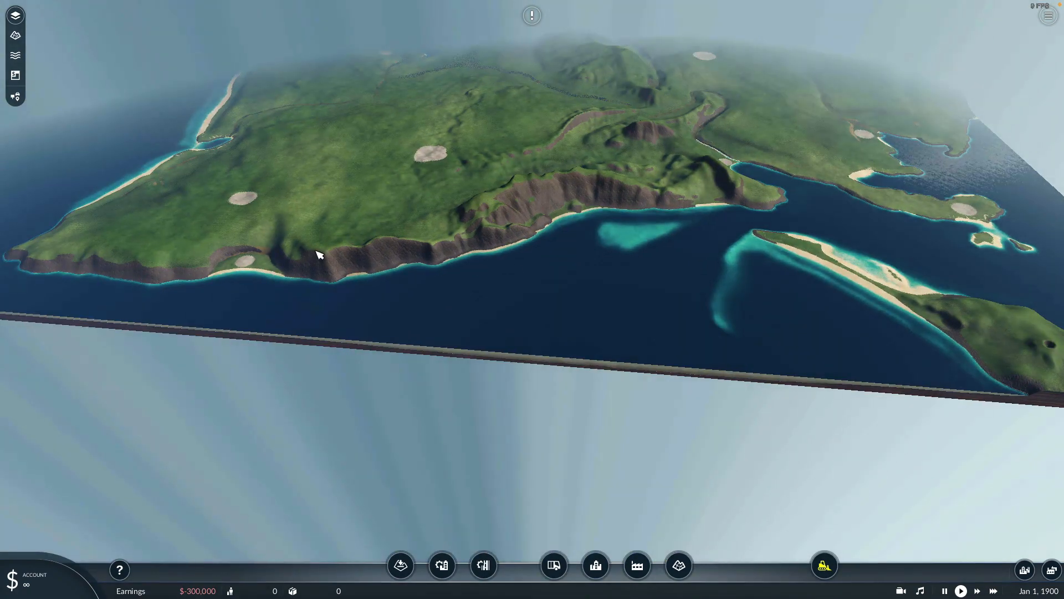
pyautogui.moveTo(316, 251); pyautogui.dragTo(860, 370)
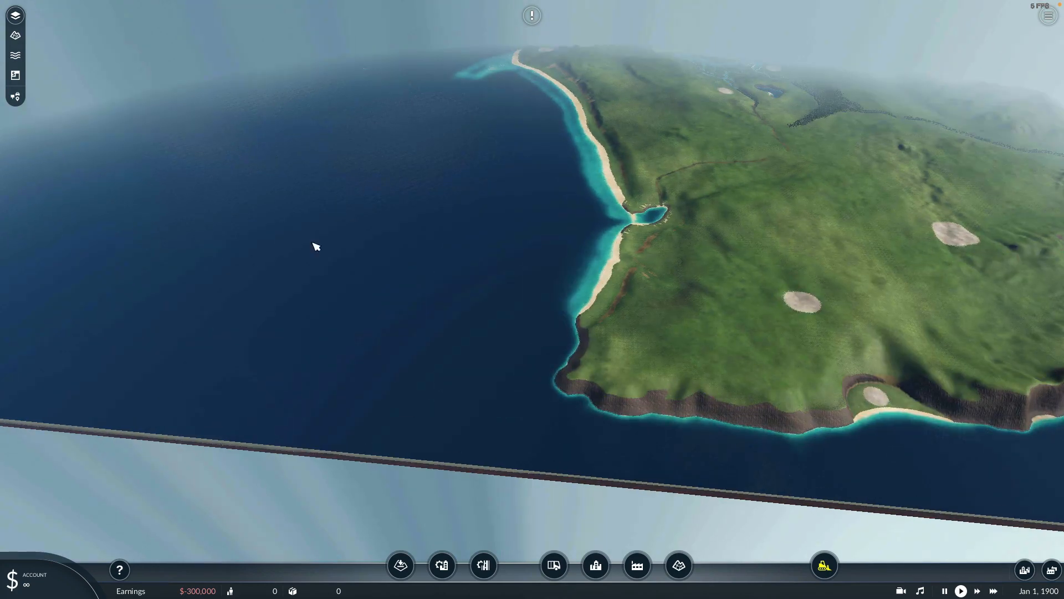
pyautogui.moveTo(595, 298); pyautogui.dragTo(767, 294)
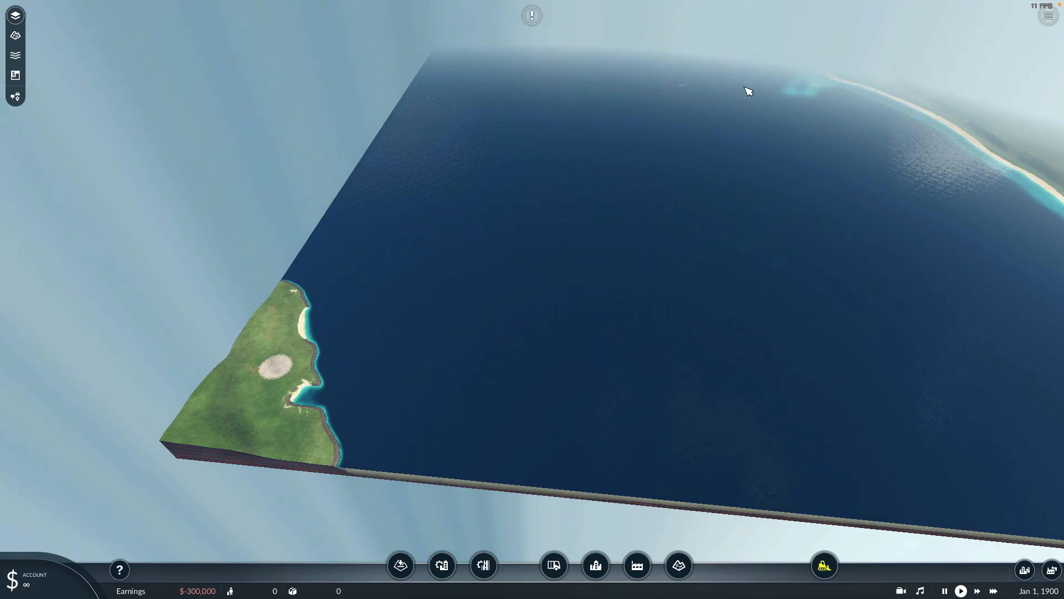
pyautogui.moveTo(746, 87); pyautogui.dragTo(589, 349)
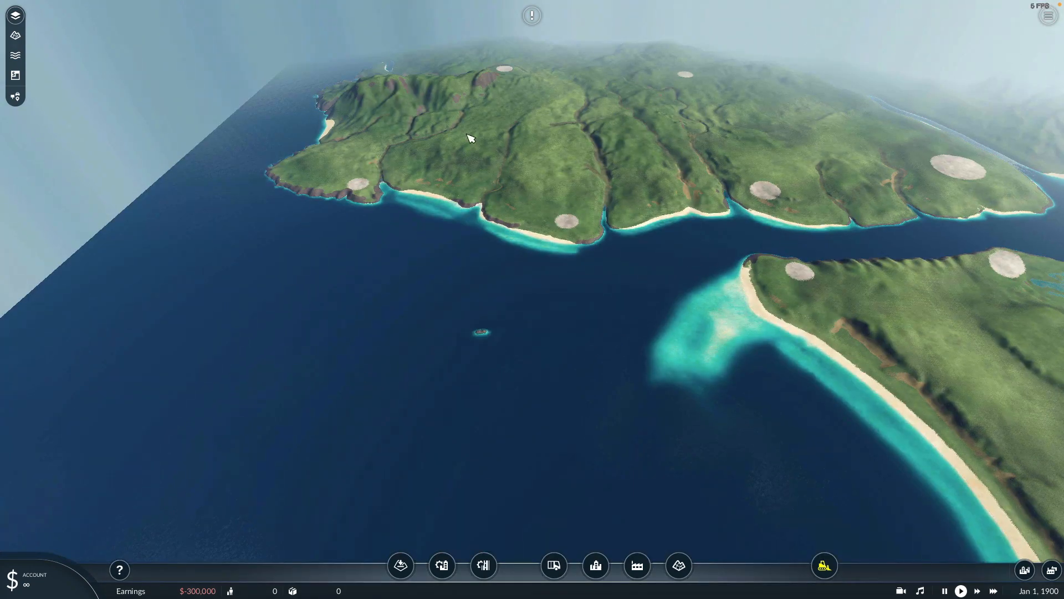
pyautogui.moveTo(468, 137); pyautogui.dragTo(514, 411)
pyautogui.moveTo(465, 105); pyautogui.dragTo(461, 177)
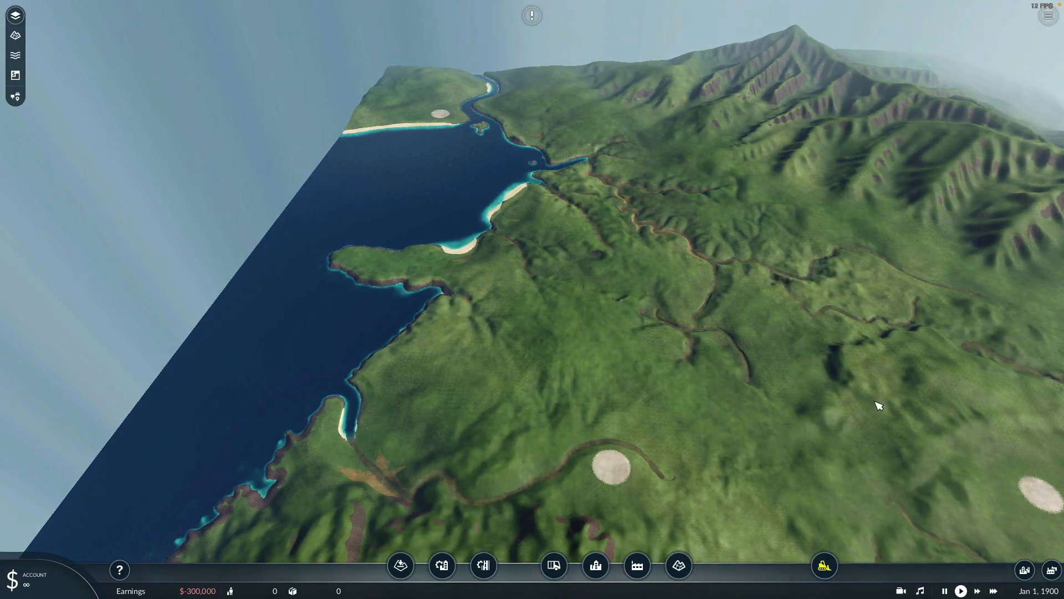
pyautogui.moveTo(880, 405); pyautogui.dragTo(554, 123)
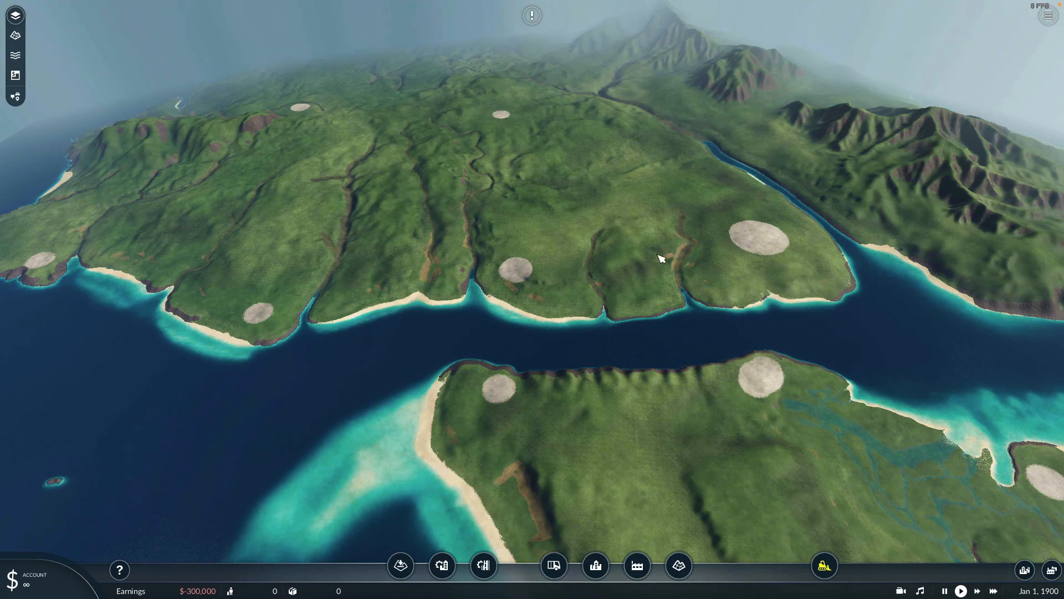
# Step: Survey the main river from its mouth past the mountain ridge to the long narrow island, including the cleared sites on both banks
pyautogui.moveTo(854, 289); pyautogui.dragTo(639, 276)
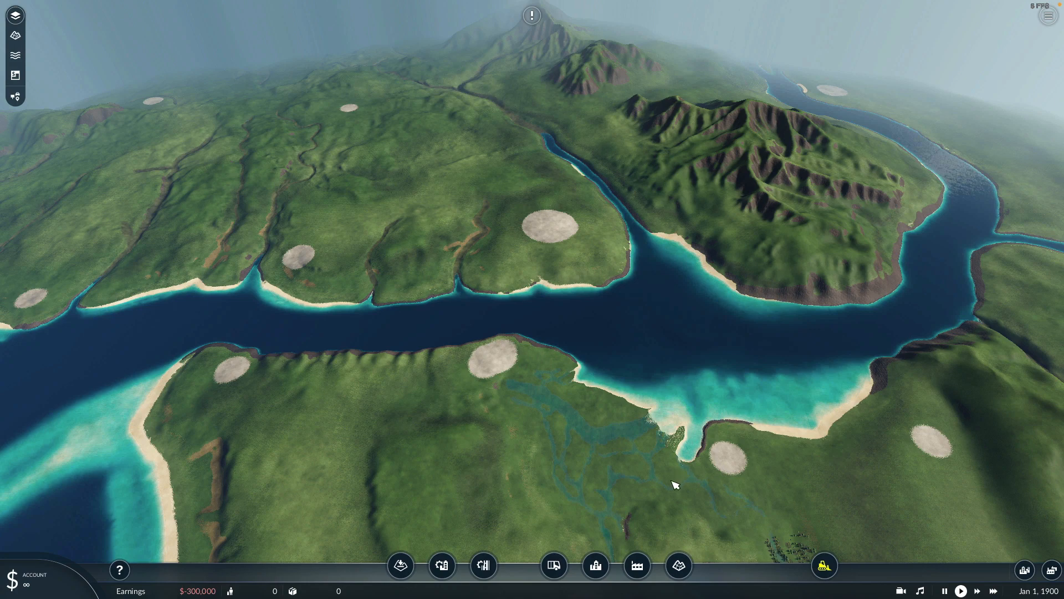
pyautogui.moveTo(604, 494); pyautogui.dragTo(642, 440)
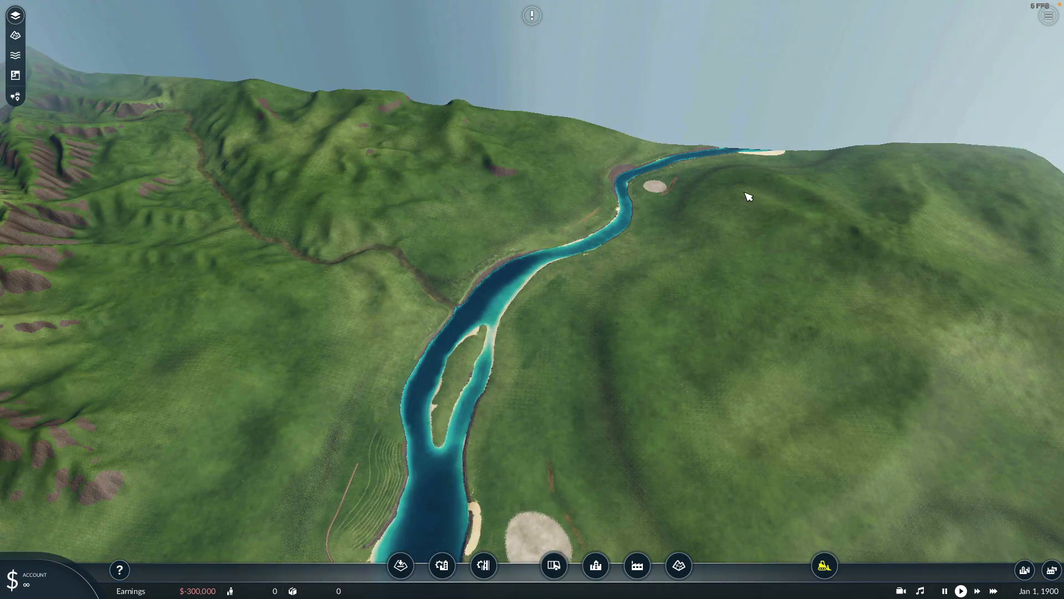
pyautogui.scroll(-5, 528, 342)
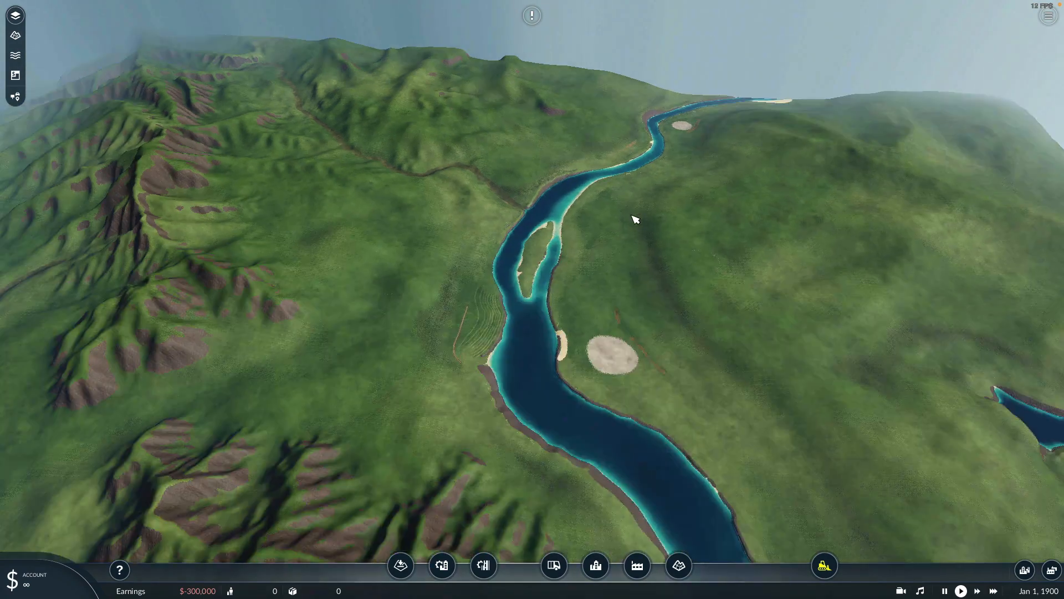
pyautogui.scroll(-5, 642, 321)
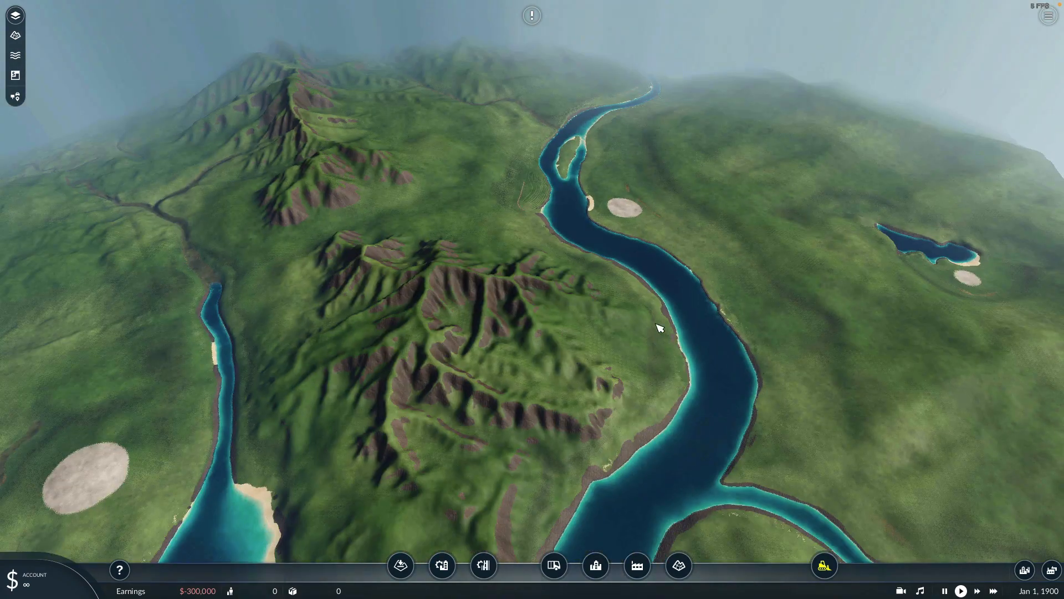
pyautogui.press('s')
pyautogui.press('a')
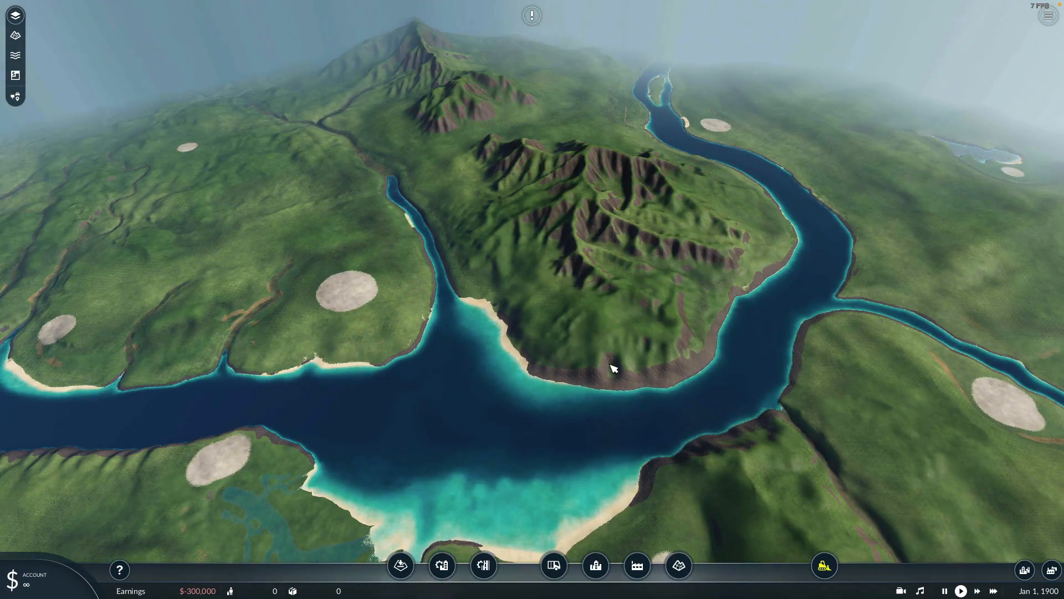
# Step: Survey the cleared sites and stream valleys on the plain between the river mouth and the narrow inlet beside the mountains
pyautogui.moveTo(612, 369); pyautogui.dragTo(731, 308, button='right')
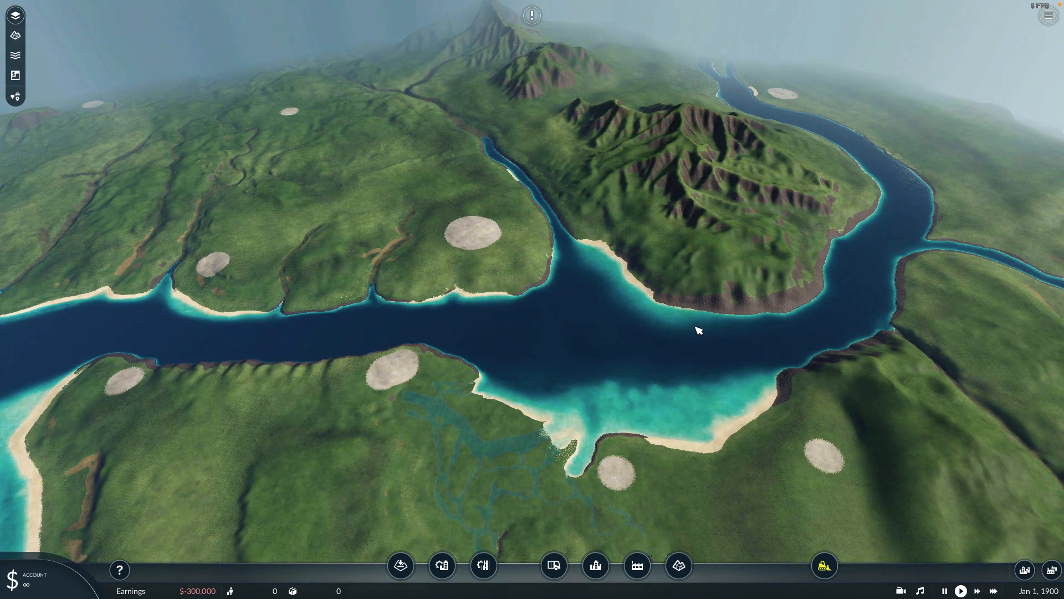
pyautogui.press('a')
pyautogui.press('w')
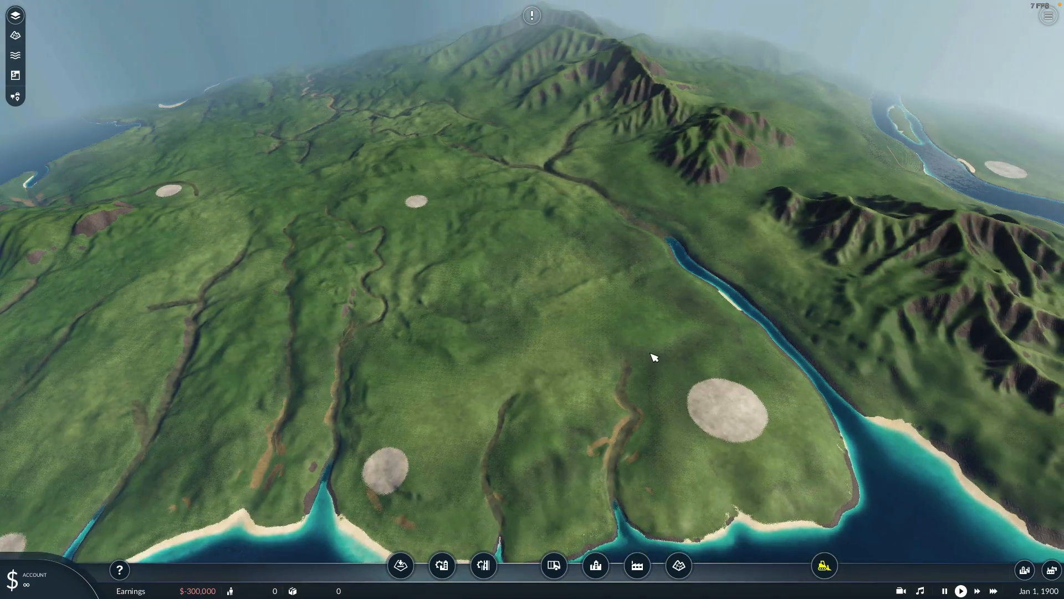
pyautogui.press('s')
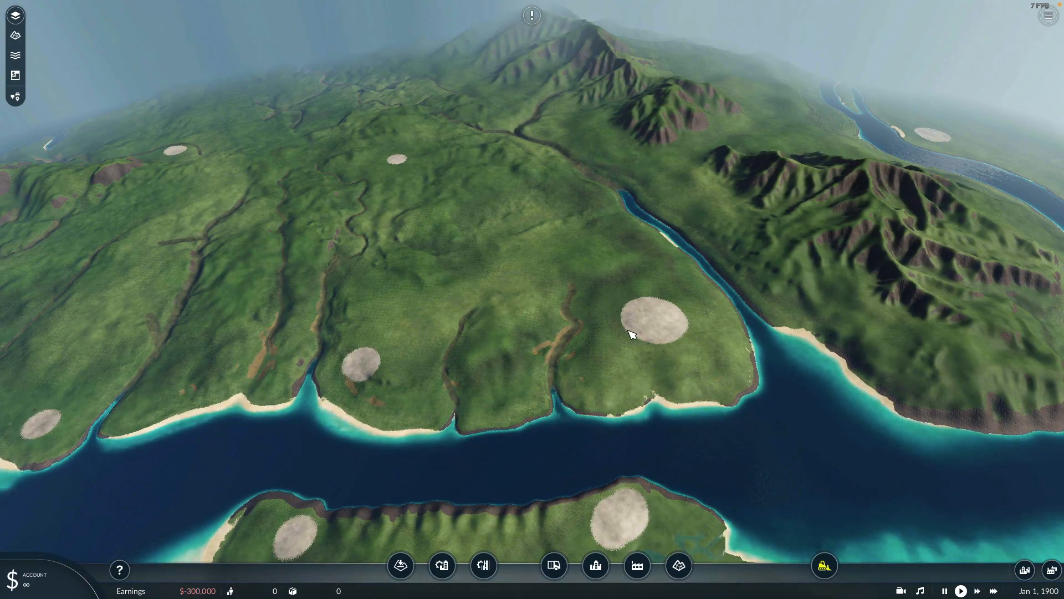
pyautogui.scroll(2, 628, 331)
pyautogui.moveTo(677, 375); pyautogui.dragTo(629, 333)
pyautogui.moveTo(632, 310); pyautogui.dragTo(634, 317, button='middle')
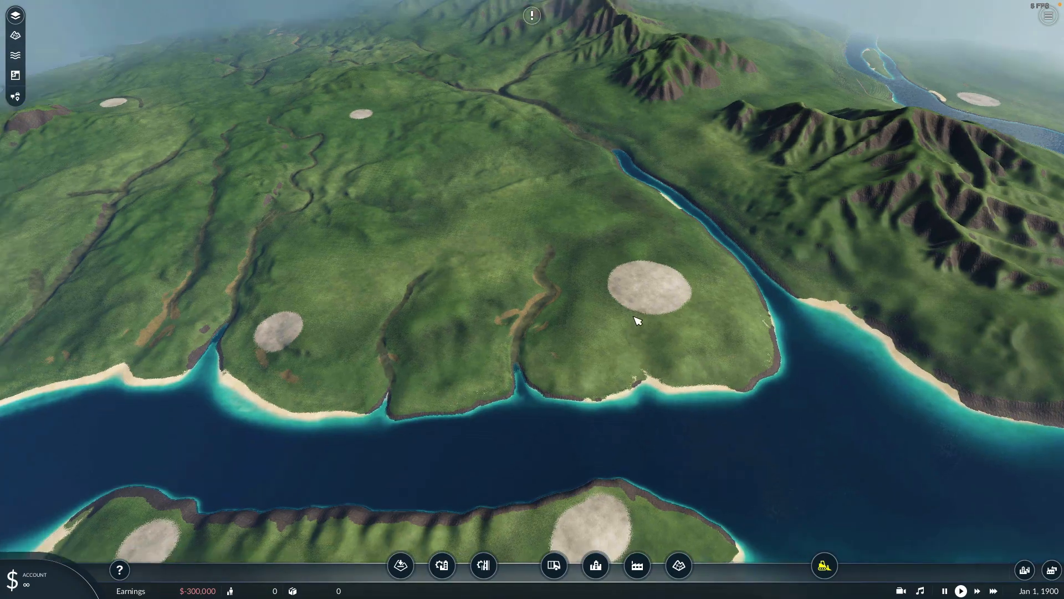
pyautogui.press('s')
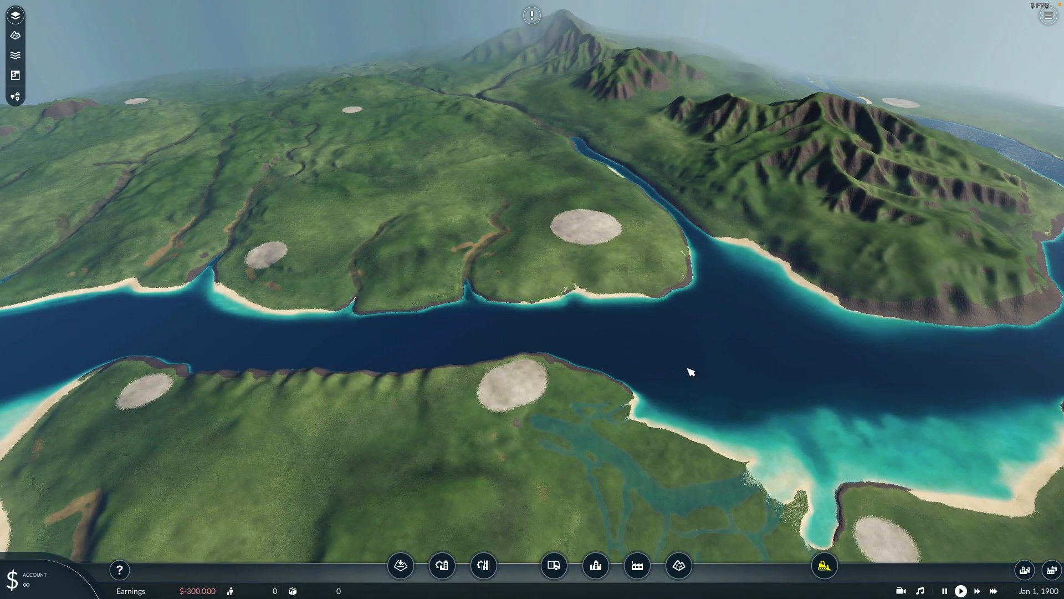
# Step: Examine the turquoise bay, the painted wetland channels and the cleared sites around them, across the river from the mountain ridge
pyautogui.moveTo(691, 371); pyautogui.dragTo(599, 364)
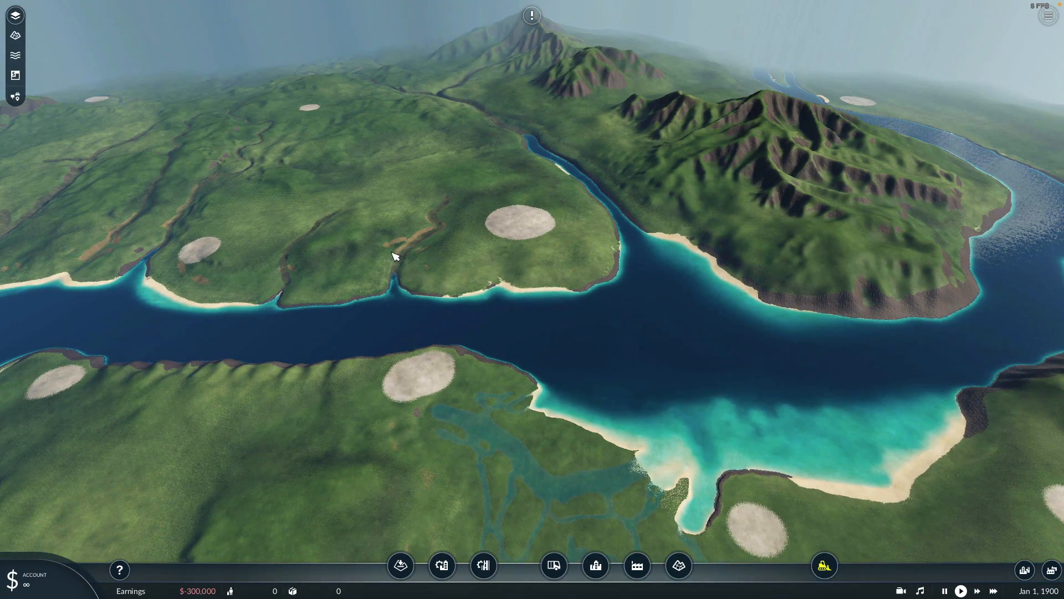
pyautogui.moveTo(404, 390); pyautogui.dragTo(481, 303)
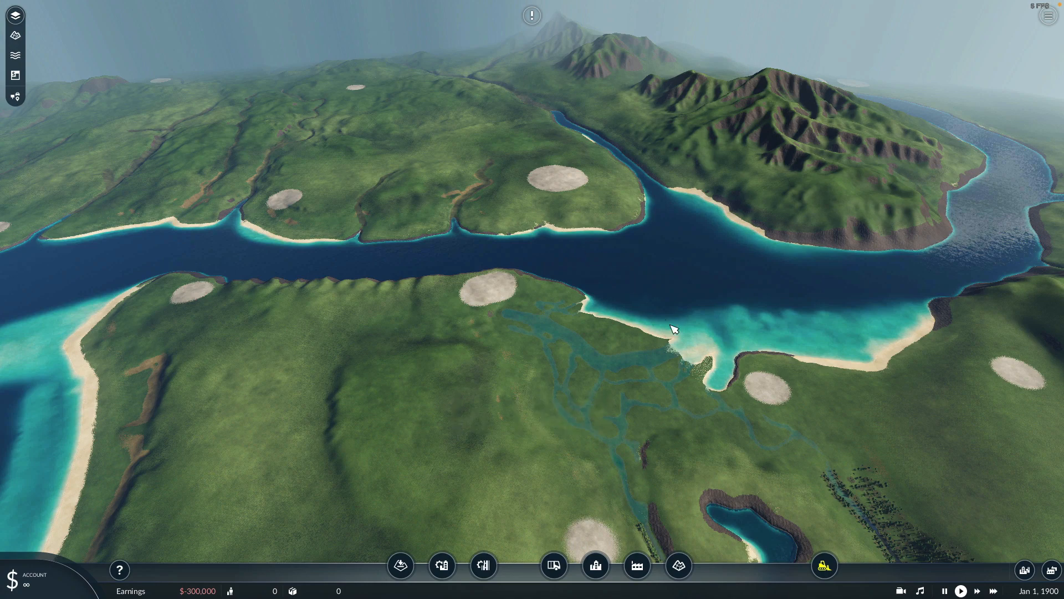
pyautogui.moveTo(758, 389); pyautogui.dragTo(692, 378)
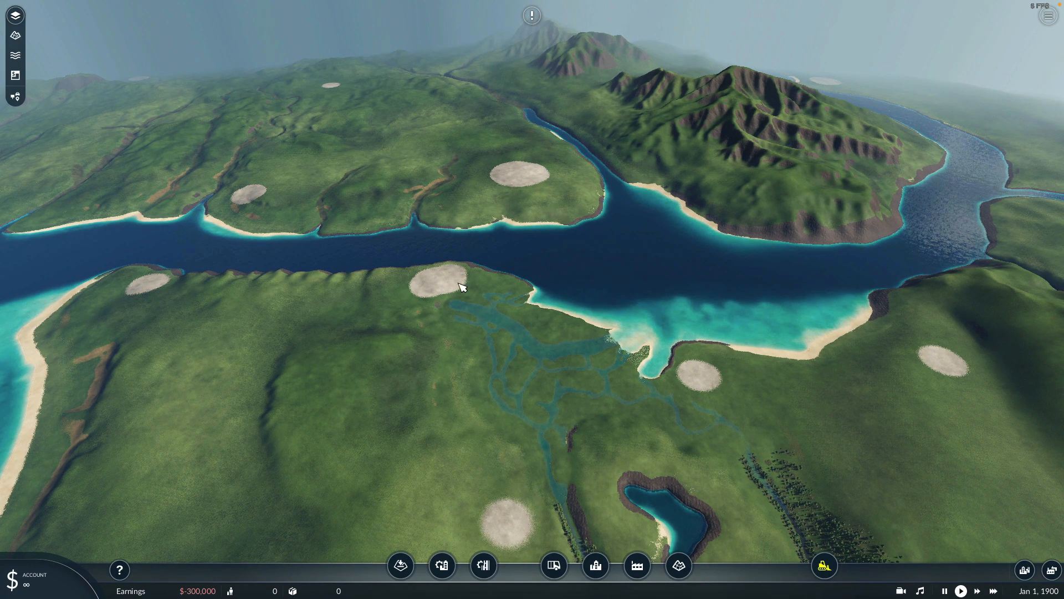
pyautogui.moveTo(693, 383); pyautogui.dragTo(567, 400)
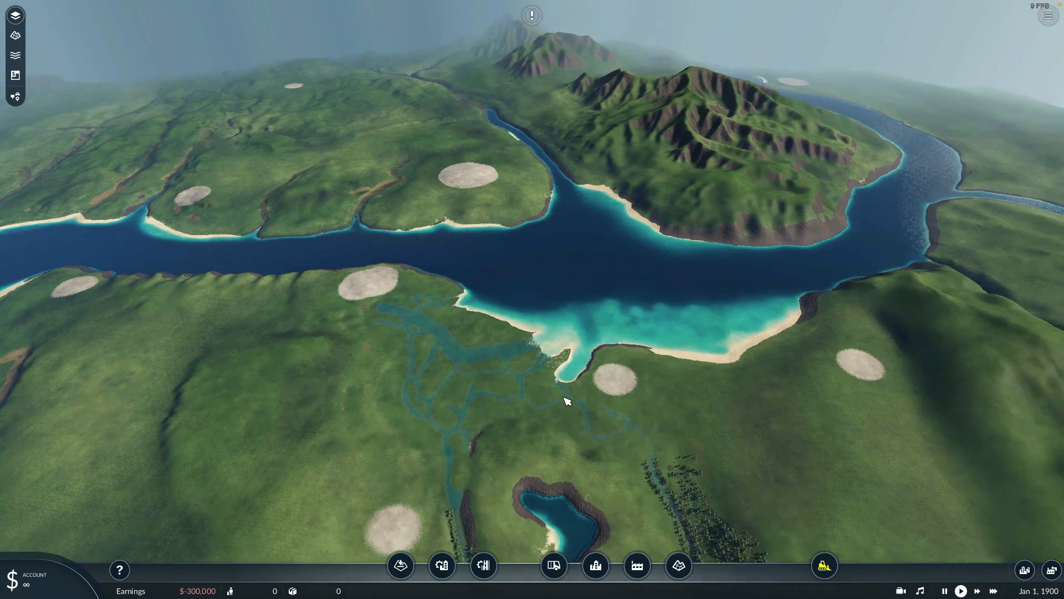
pyautogui.scroll(5, 765, 360)
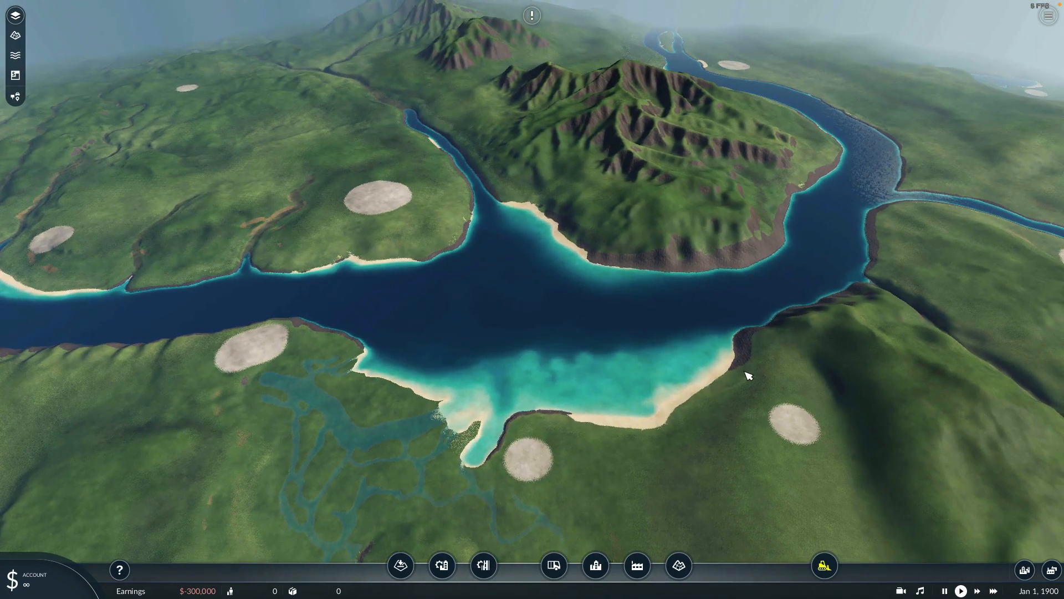
pyautogui.scroll(3, 749, 375)
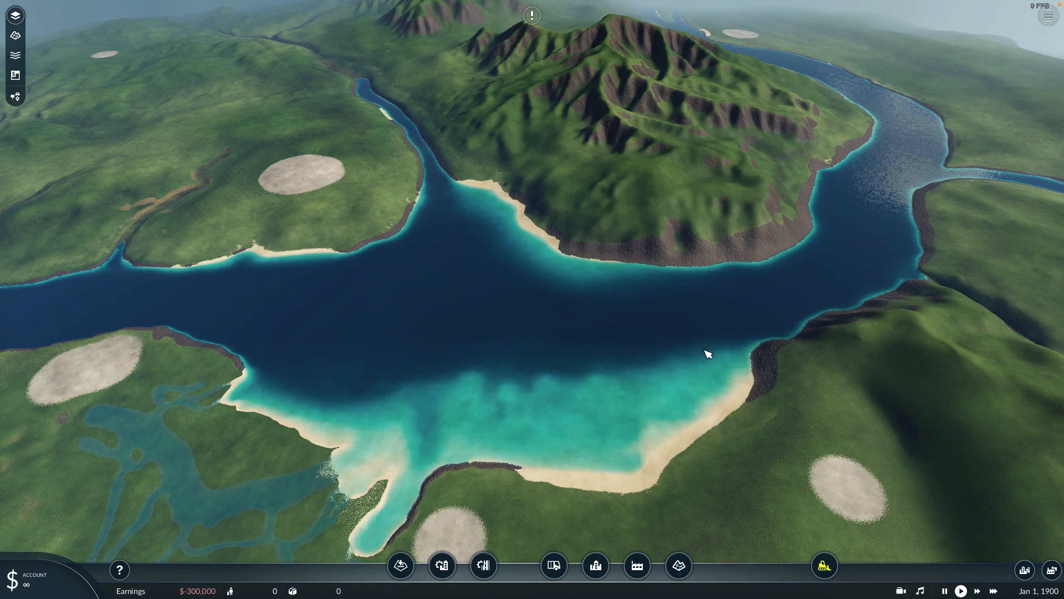
pyautogui.moveTo(824, 454); pyautogui.dragTo(894, 368)
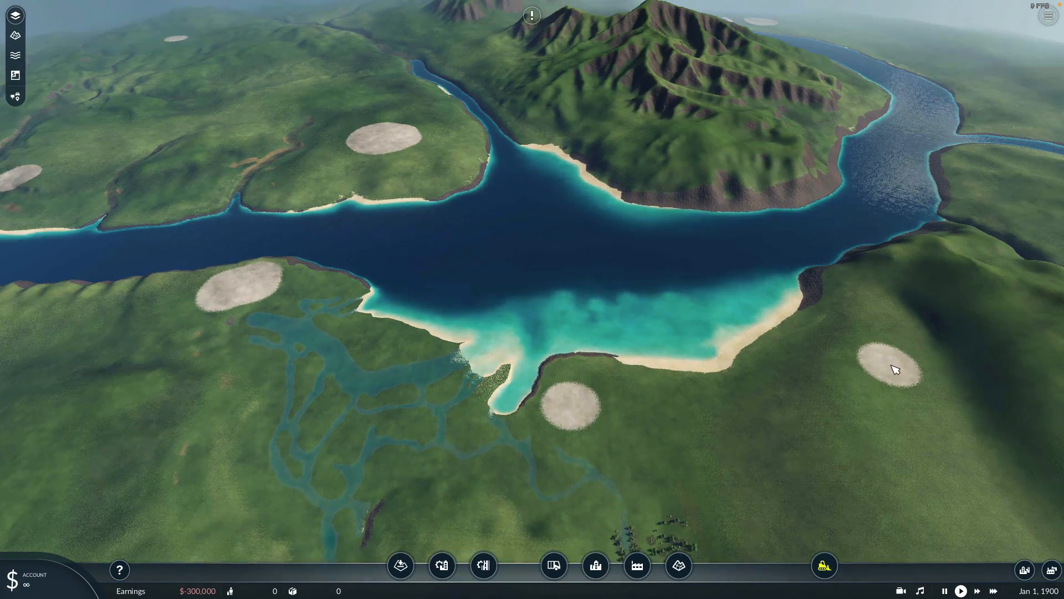
pyautogui.scroll(-2, 889, 373)
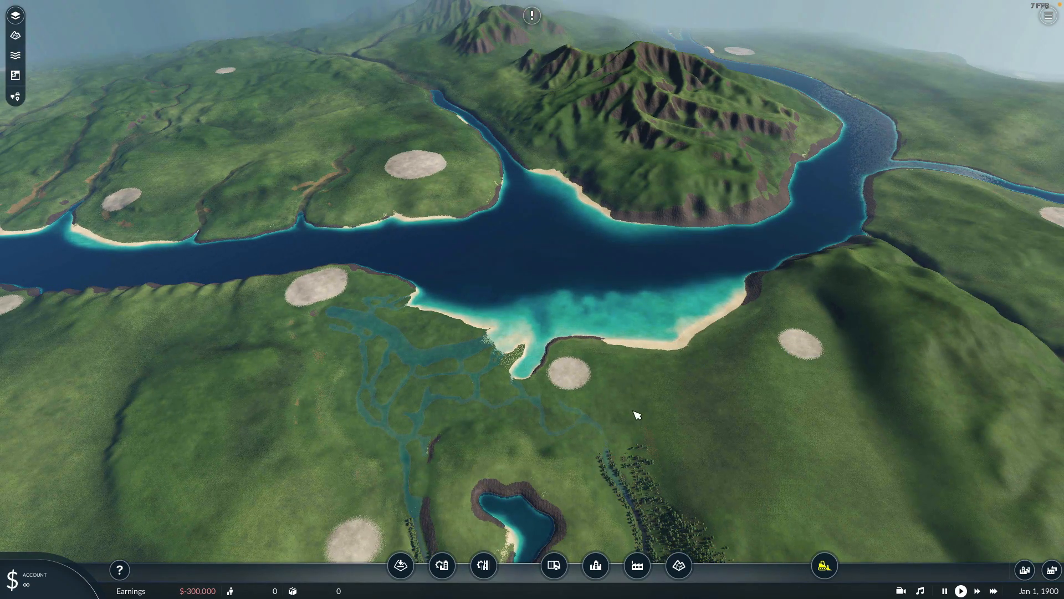
pyautogui.scroll(2, 638, 422)
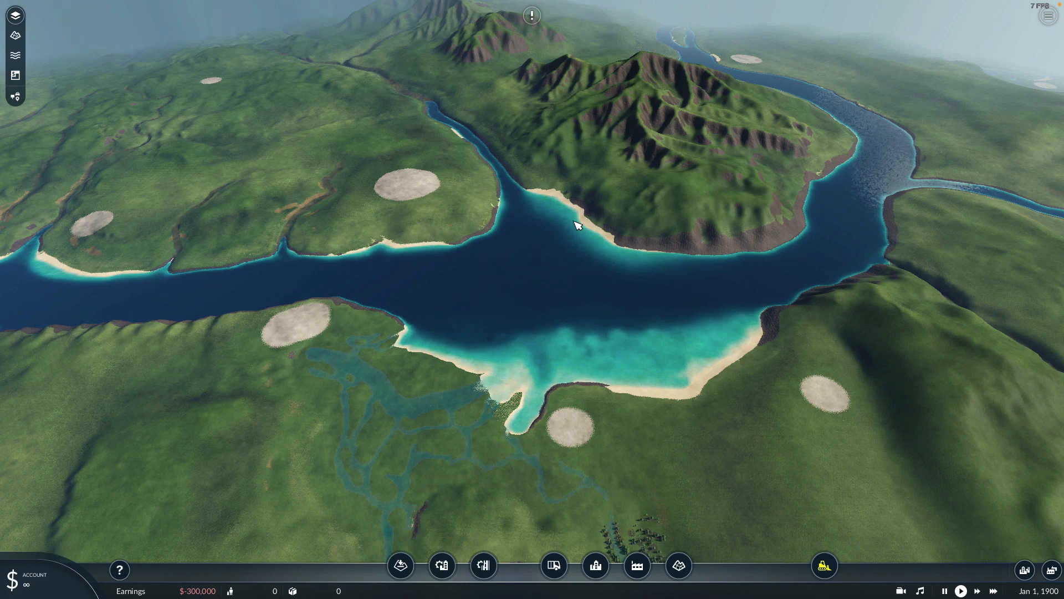
pyautogui.scroll(2, 607, 248)
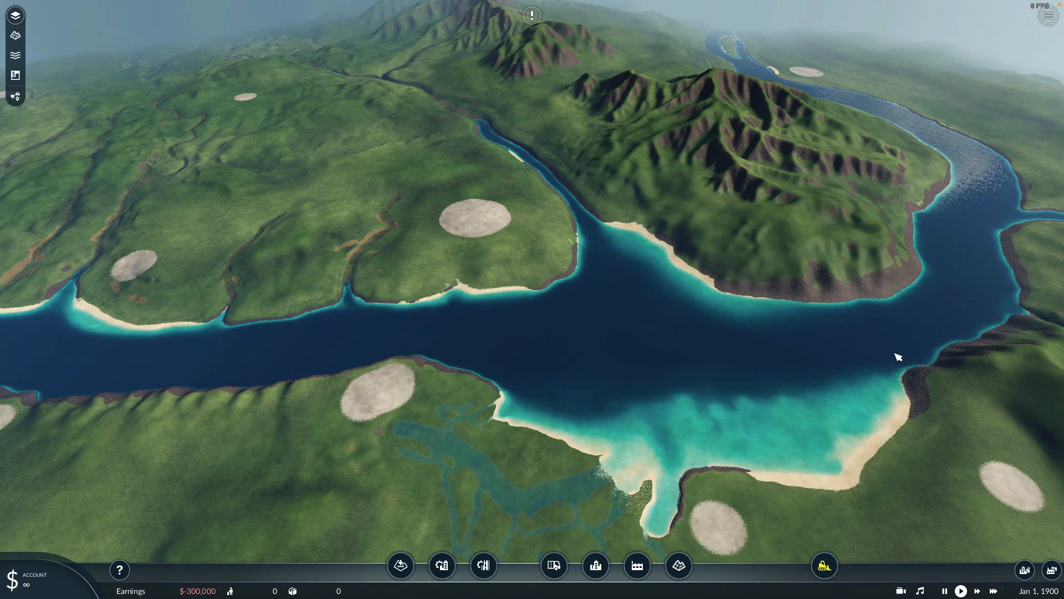
# Step: Inspect the inland cleared site beside the curved valley at the foot of the rocky coastal hills
pyautogui.moveTo(542, 319); pyautogui.dragTo(812, 245)
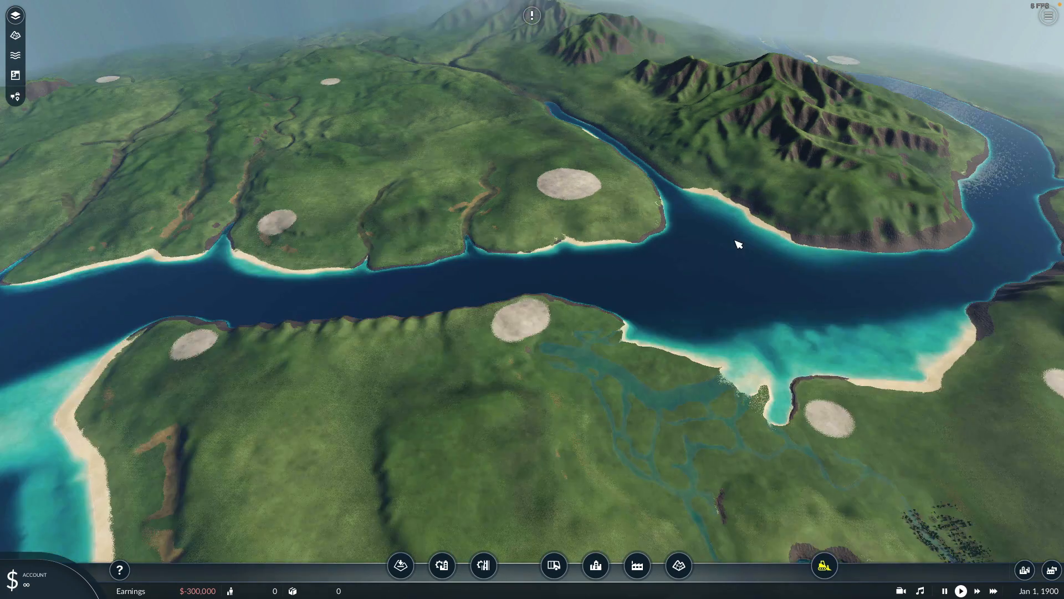
pyautogui.moveTo(398, 172); pyautogui.dragTo(623, 195)
pyautogui.moveTo(443, 155)
pyautogui.mouseDown()
pyautogui.moveTo(580, 242)
pyautogui.moveTo(513, 200)
pyautogui.moveTo(739, 315)
pyautogui.mouseUp()
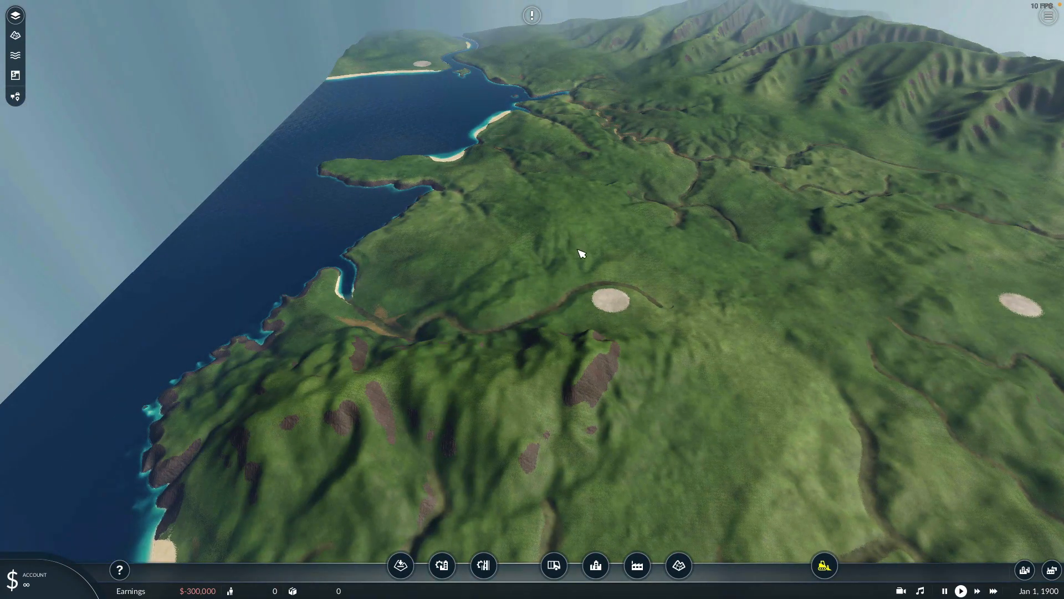
pyautogui.scroll(3, 602, 376)
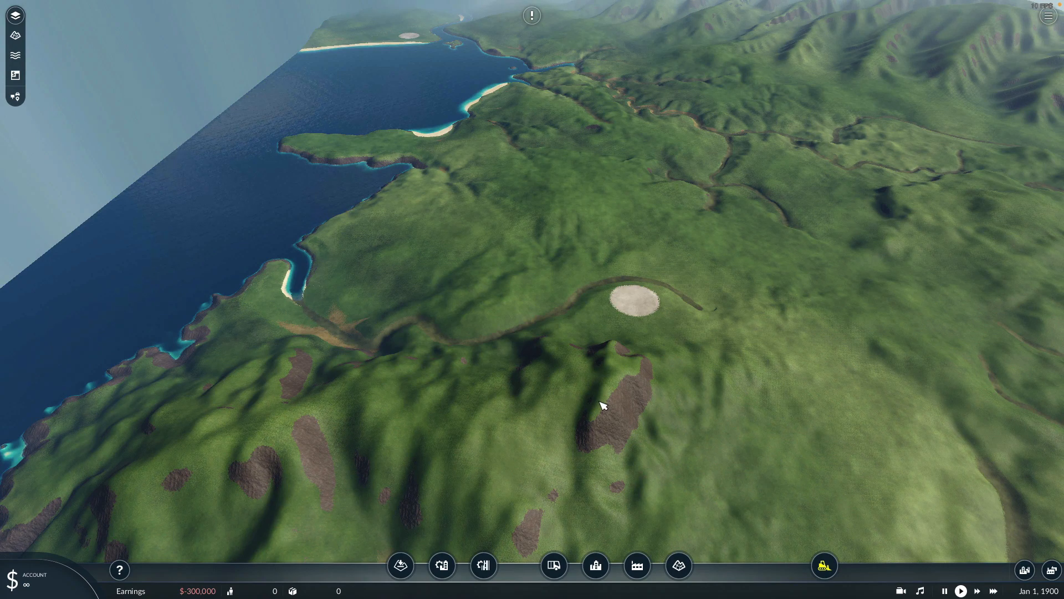
pyautogui.scroll(4, 603, 405)
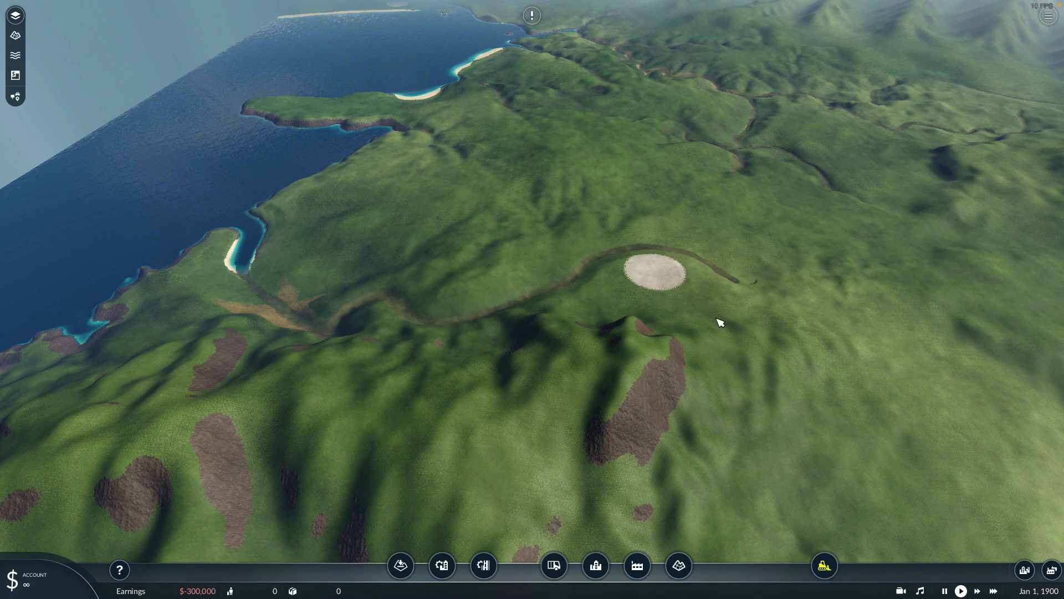
pyautogui.moveTo(717, 319); pyautogui.dragTo(618, 358)
pyautogui.scroll(-2, 559, 311)
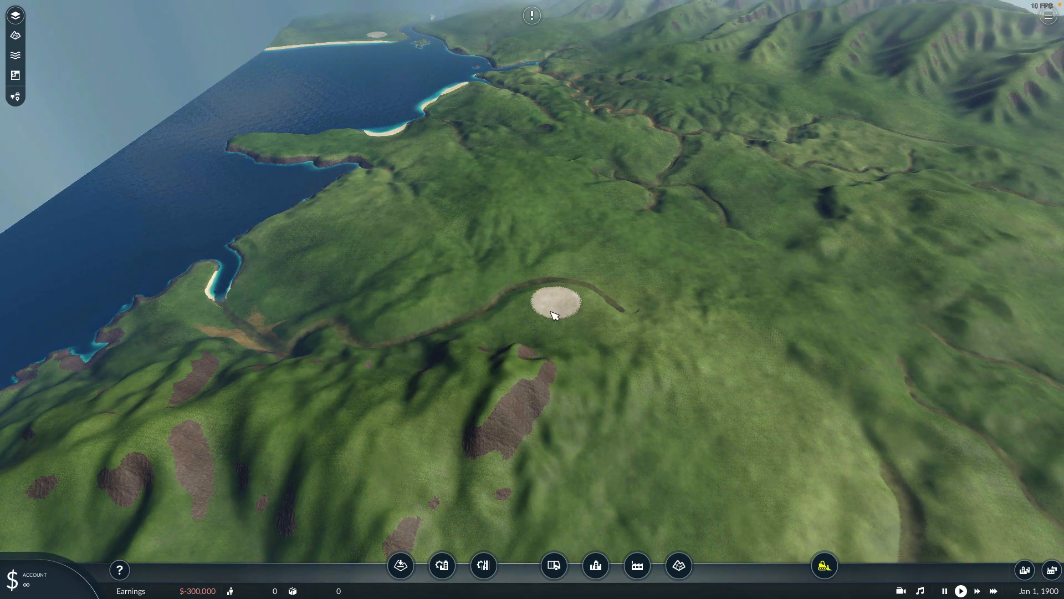
pyautogui.scroll(5, 559, 320)
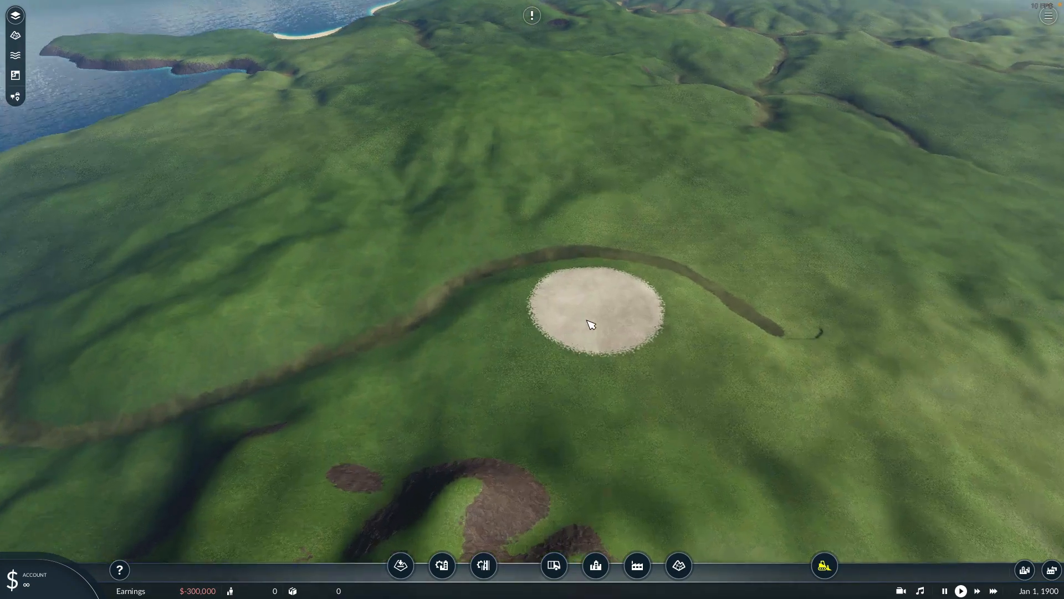
# Step: View the inland cleared site from a low angle against the rocky hill, the winding valley and the sea
pyautogui.moveTo(592, 324); pyautogui.dragTo(640, 407, button='middle')
pyautogui.moveTo(223, 187); pyautogui.dragTo(332, 146)
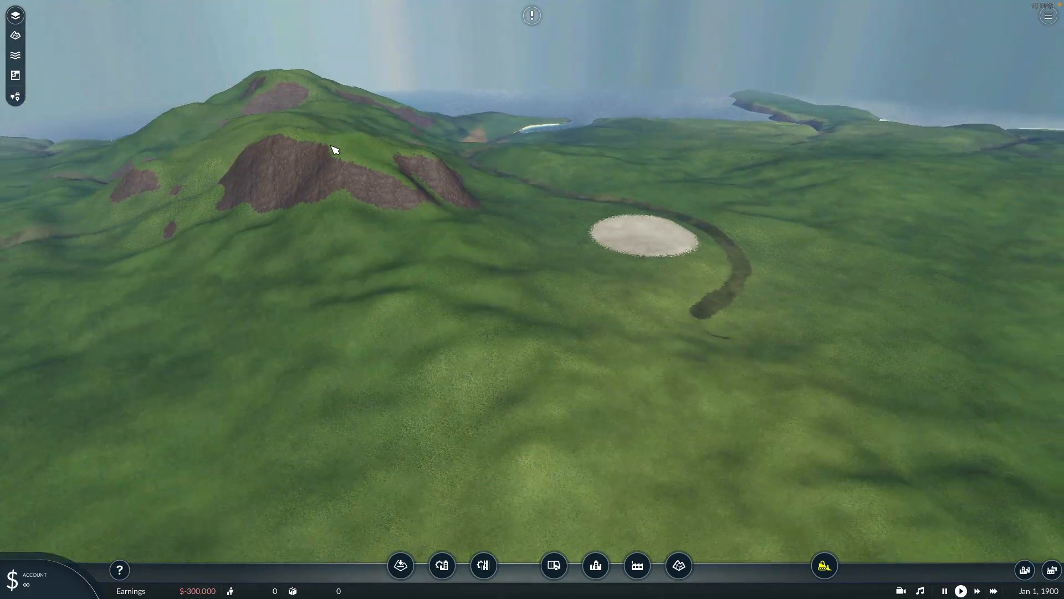
pyautogui.moveTo(450, 263); pyautogui.dragTo(550, 317)
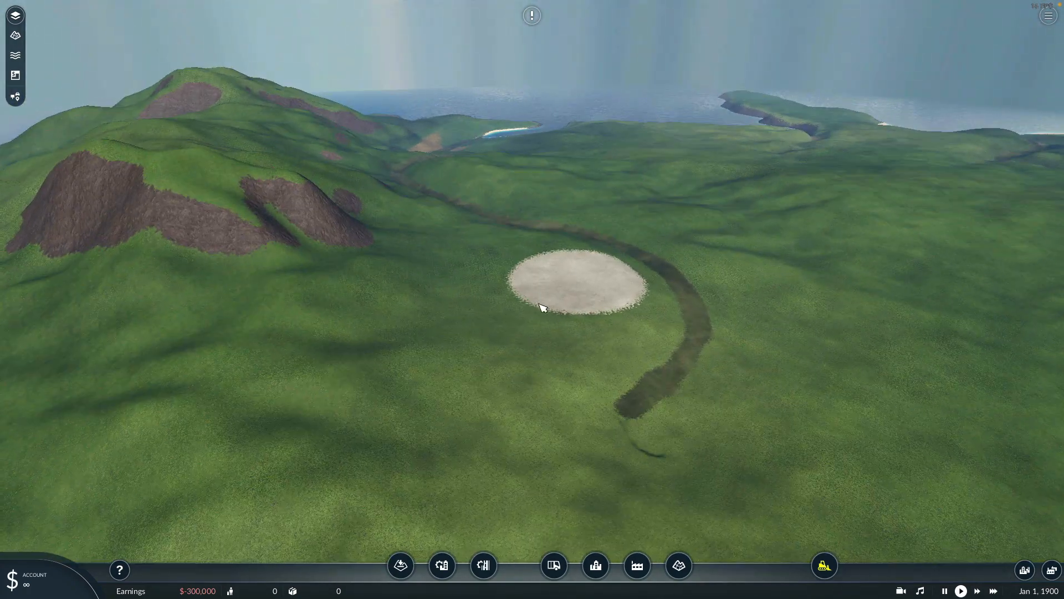
pyautogui.scroll(4, 565, 292)
pyautogui.moveTo(625, 300); pyautogui.dragTo(567, 211)
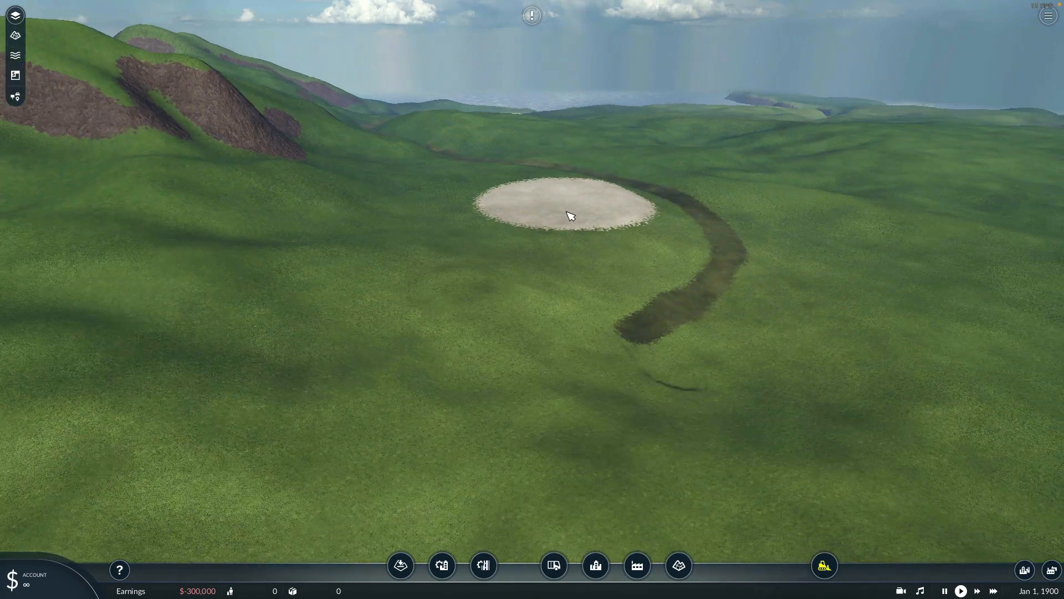
pyautogui.scroll(-5, 554, 250)
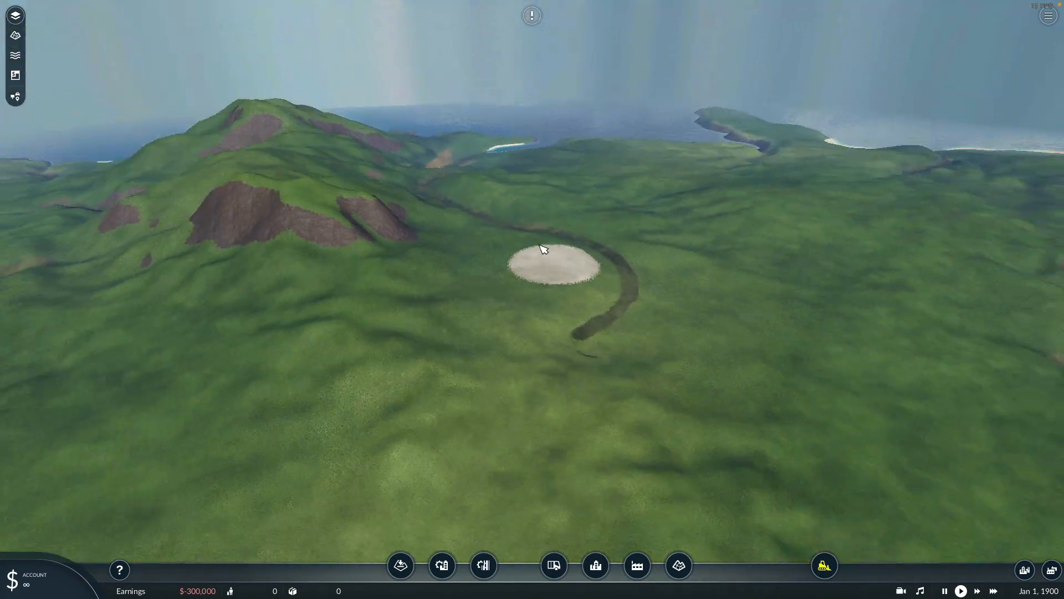
pyautogui.moveTo(497, 287); pyautogui.dragTo(682, 261)
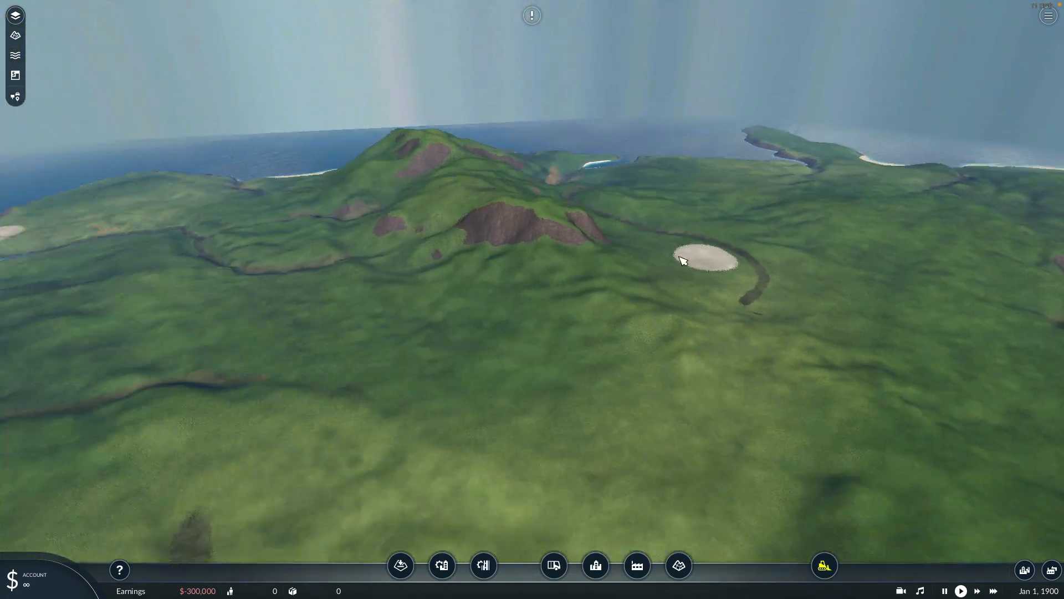
pyautogui.moveTo(681, 261); pyautogui.dragTo(582, 218, button='middle')
pyautogui.scroll(-4, 582, 219)
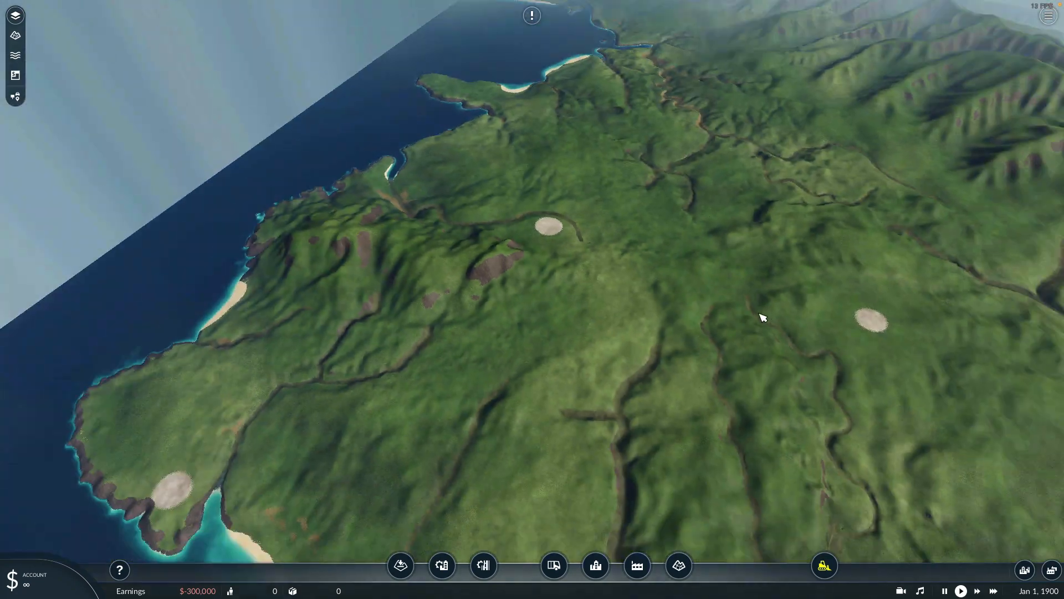
# Step: Survey the whole coastal plain from the cliff cape along the beaches to the large cleared site near the narrow inlet
pyautogui.moveTo(760, 316); pyautogui.dragTo(607, 279)
pyautogui.scroll(-3, 708, 301)
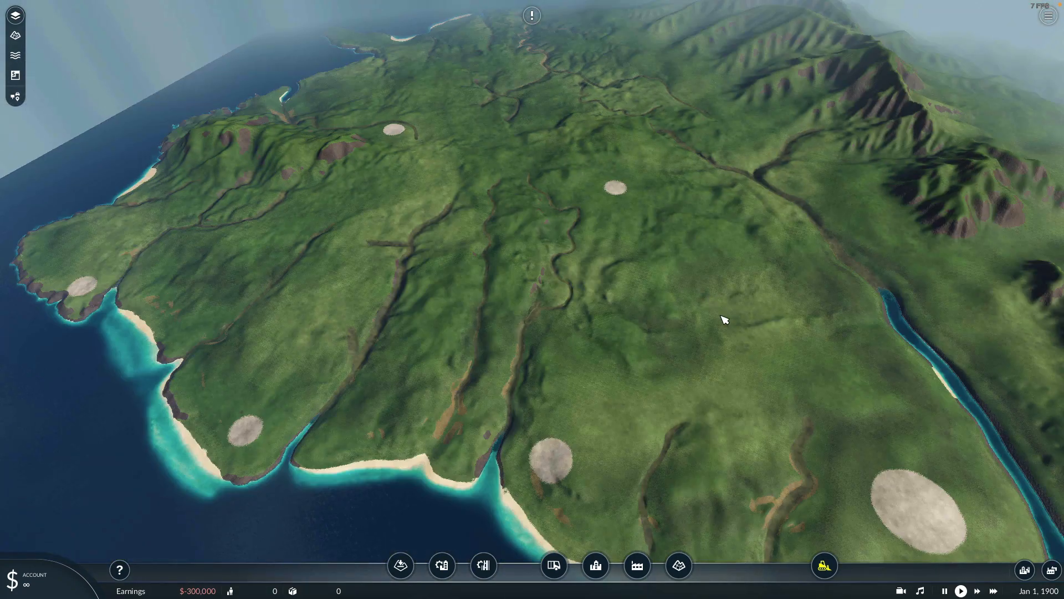
pyautogui.scroll(-2, 697, 297)
pyautogui.scroll(5, 677, 302)
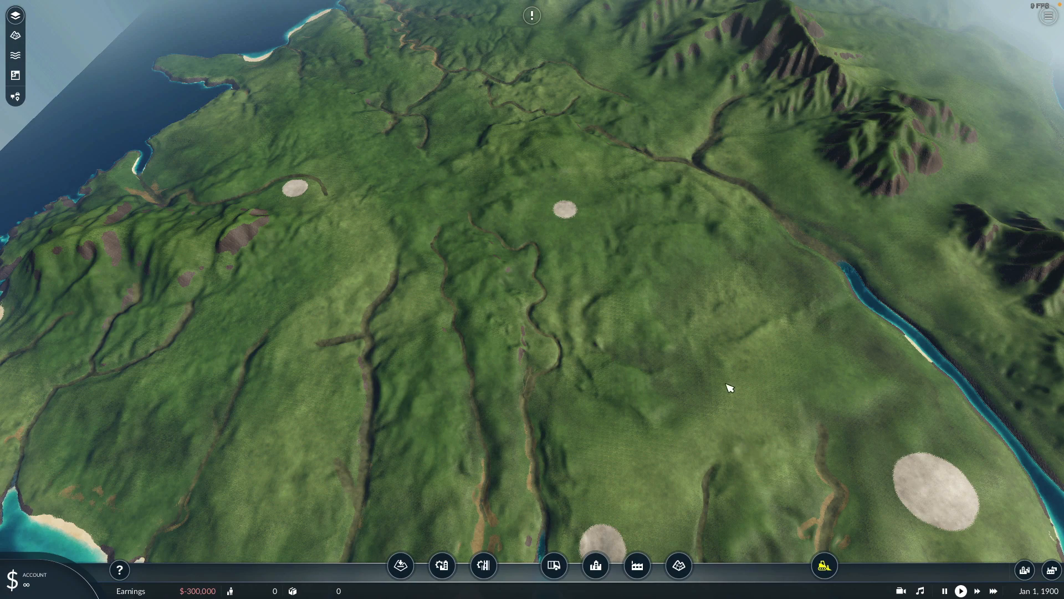
pyautogui.moveTo(726, 383); pyautogui.dragTo(782, 158)
pyautogui.moveTo(791, 231); pyautogui.dragTo(810, 255)
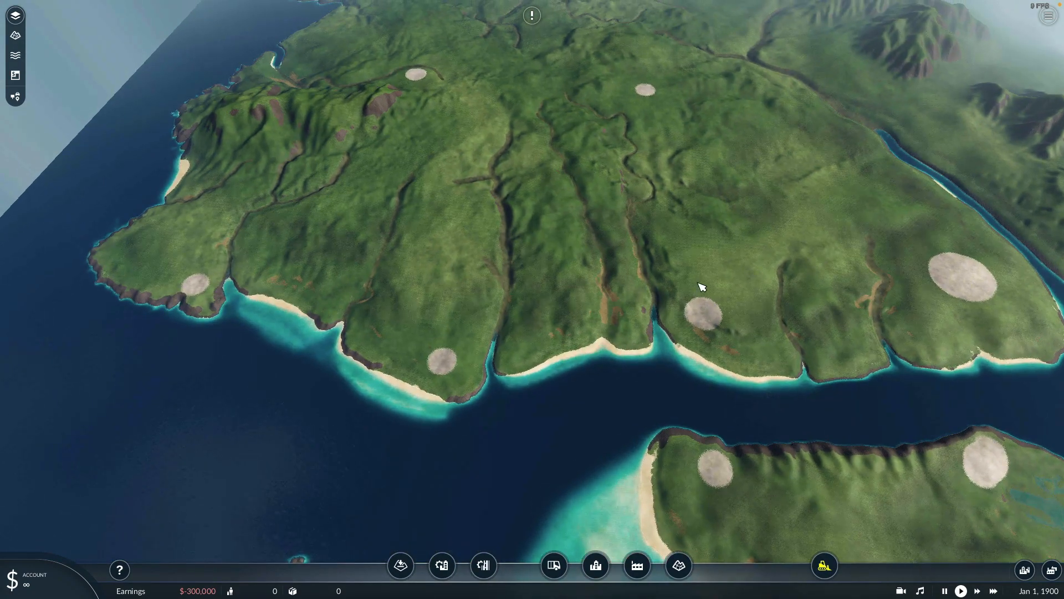
pyautogui.moveTo(686, 283); pyautogui.dragTo(672, 281)
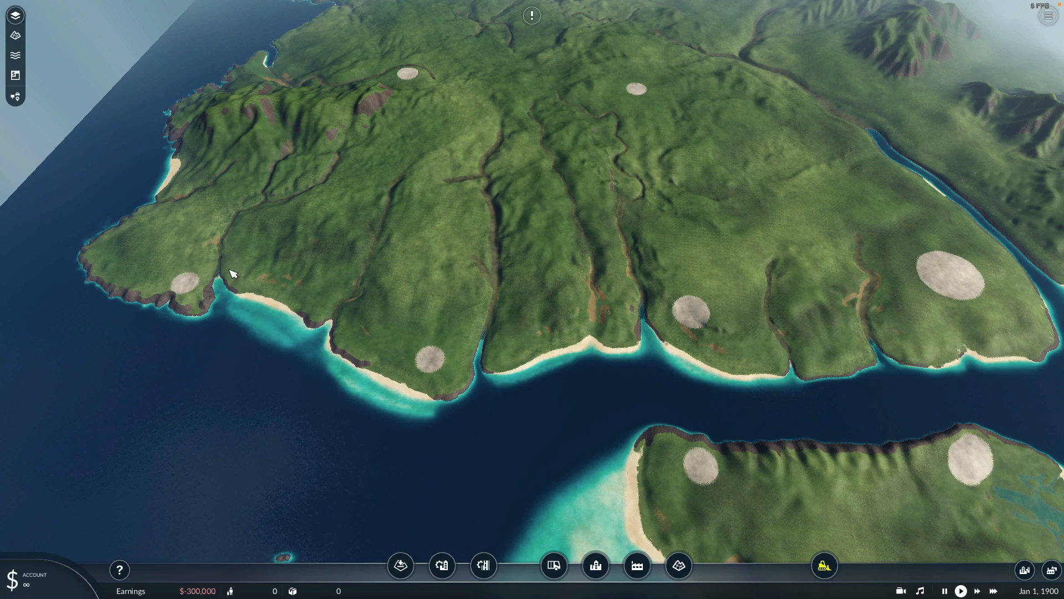
pyautogui.moveTo(568, 290); pyautogui.dragTo(663, 304)
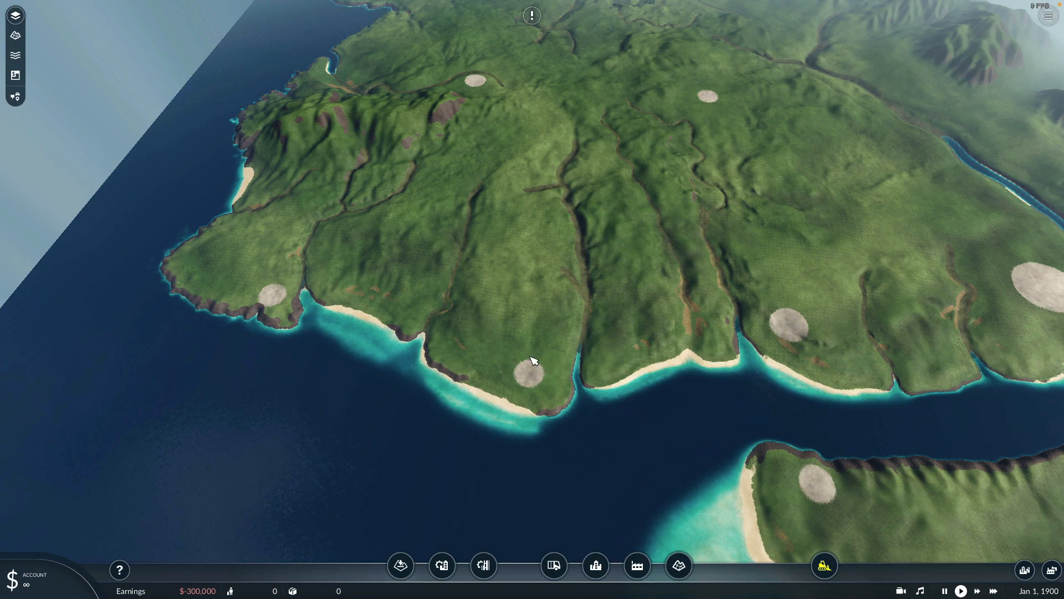
pyautogui.moveTo(651, 338); pyautogui.dragTo(574, 298)
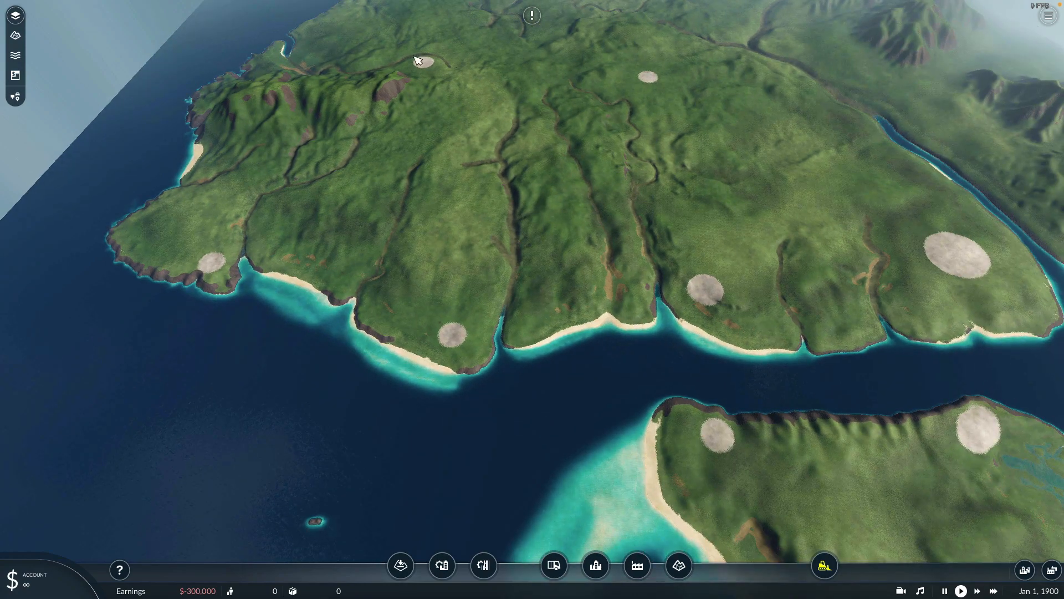
# Step: Choose the Sand Red 01 ground texture from the terrain paints and set the brush size to 14.0
pyautogui.moveTo(769, 236); pyautogui.dragTo(687, 521)
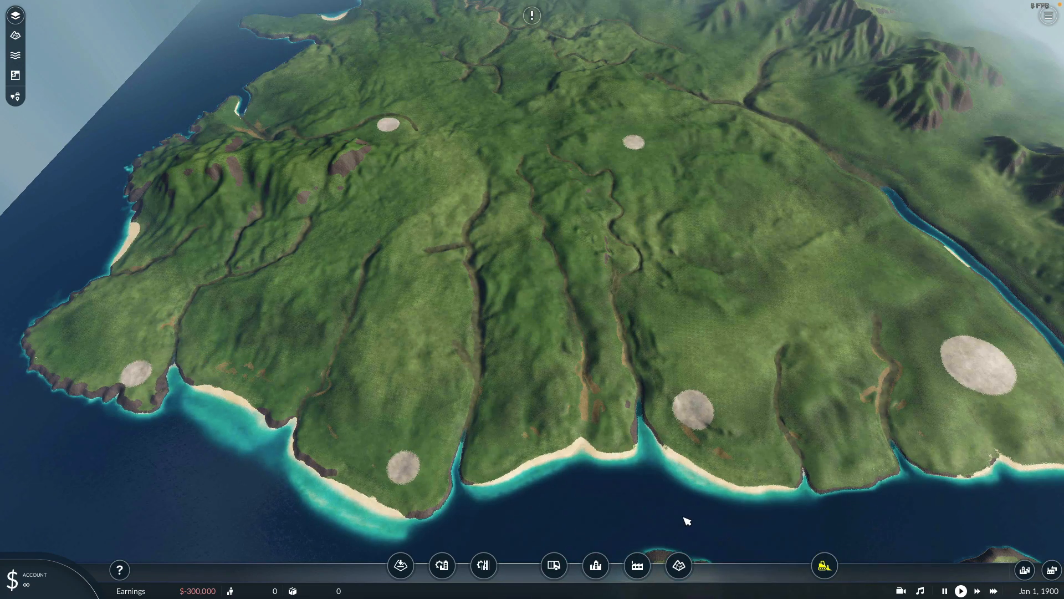
pyautogui.click(679, 565)
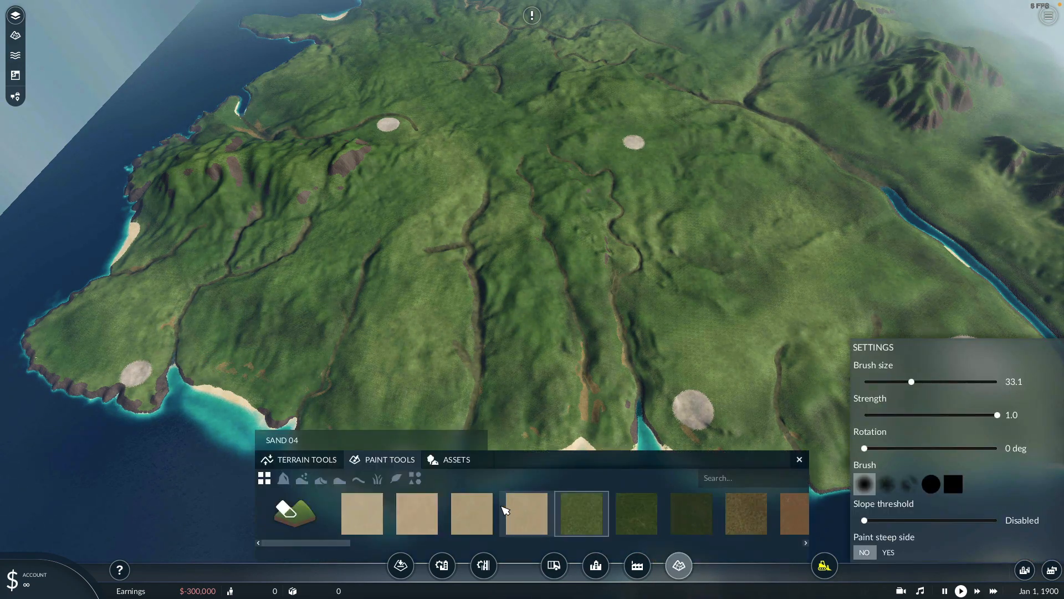
pyautogui.scroll(-5, 634, 524)
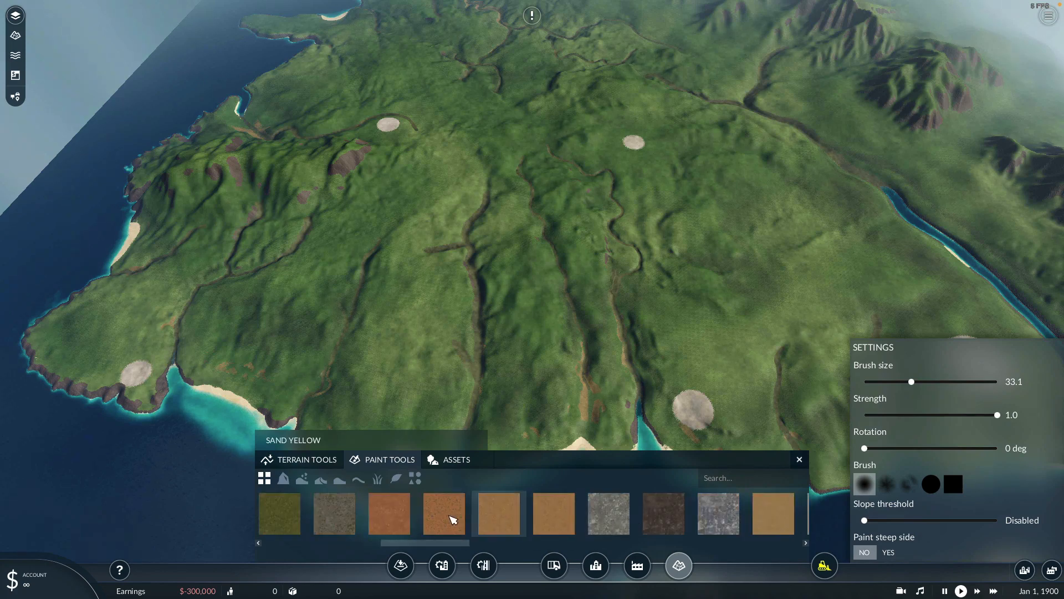
pyautogui.scroll(1, 450, 520)
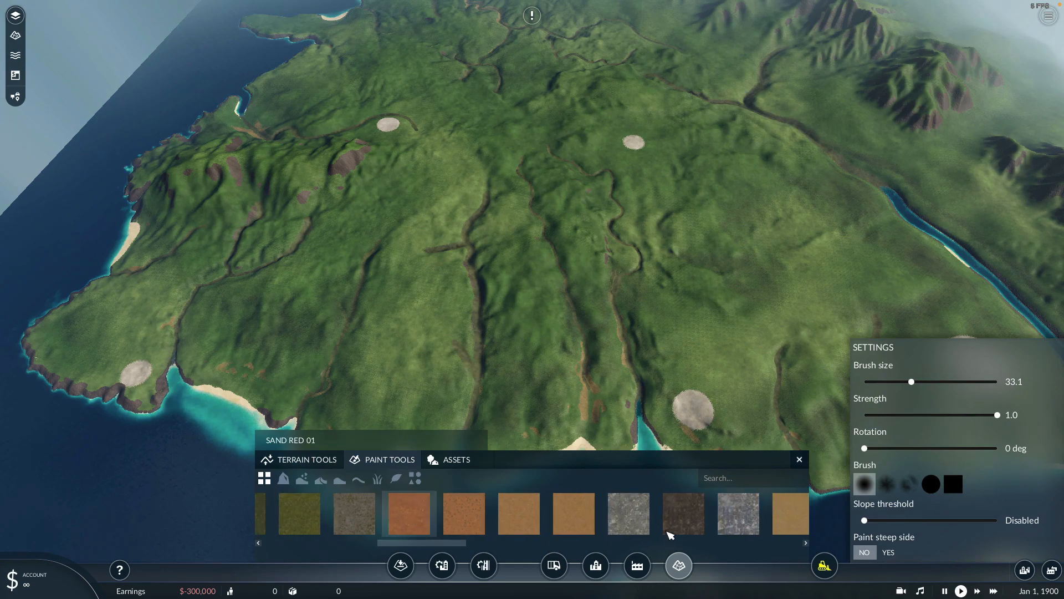
pyautogui.click(431, 512)
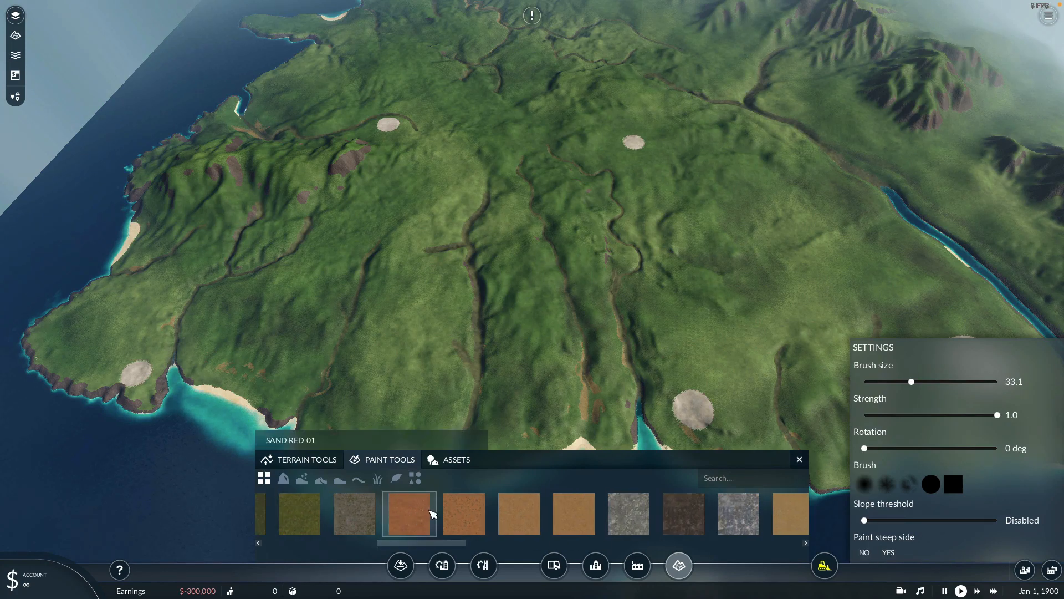
pyautogui.click(896, 381)
# Step: Set the brush size to 27.5 and paint a spotted Sand Red 01 line just inland of the beach nearest the cape
pyautogui.press('d')
pyautogui.press('w')
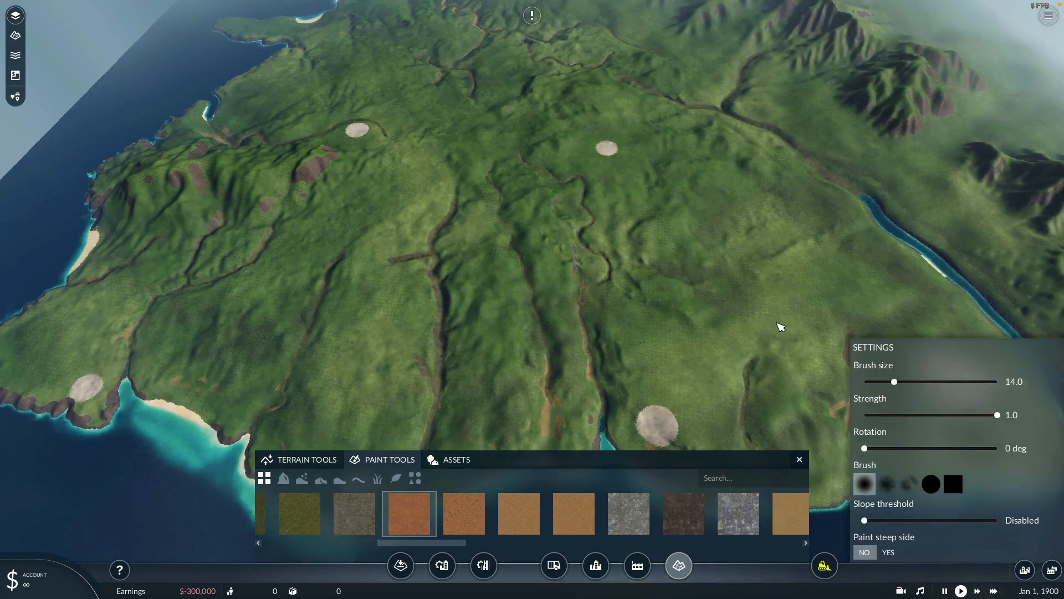
pyautogui.press('a')
pyautogui.press('s')
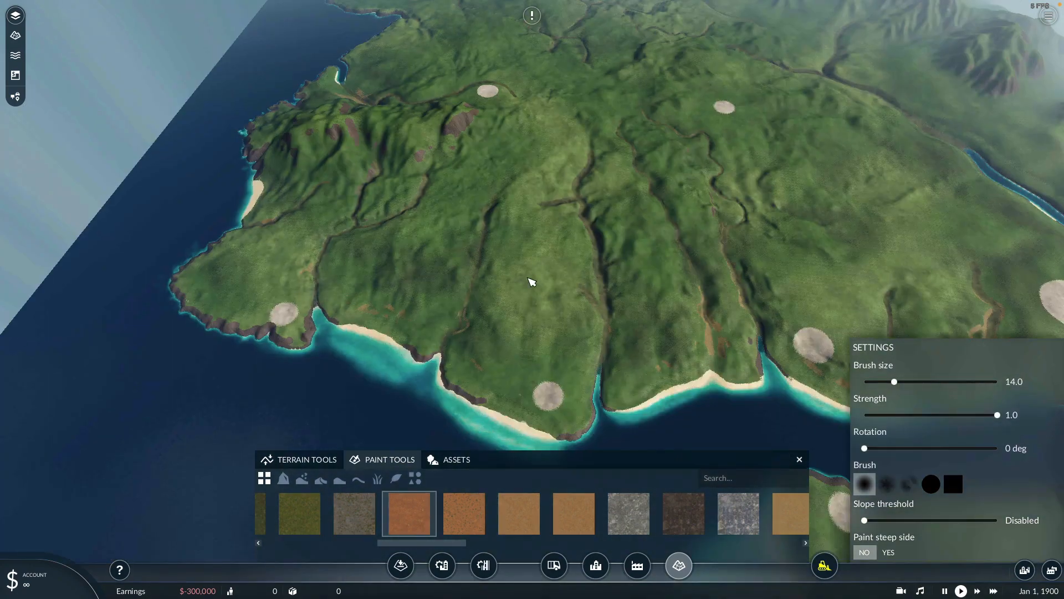
pyautogui.press('s')
pyautogui.press('a')
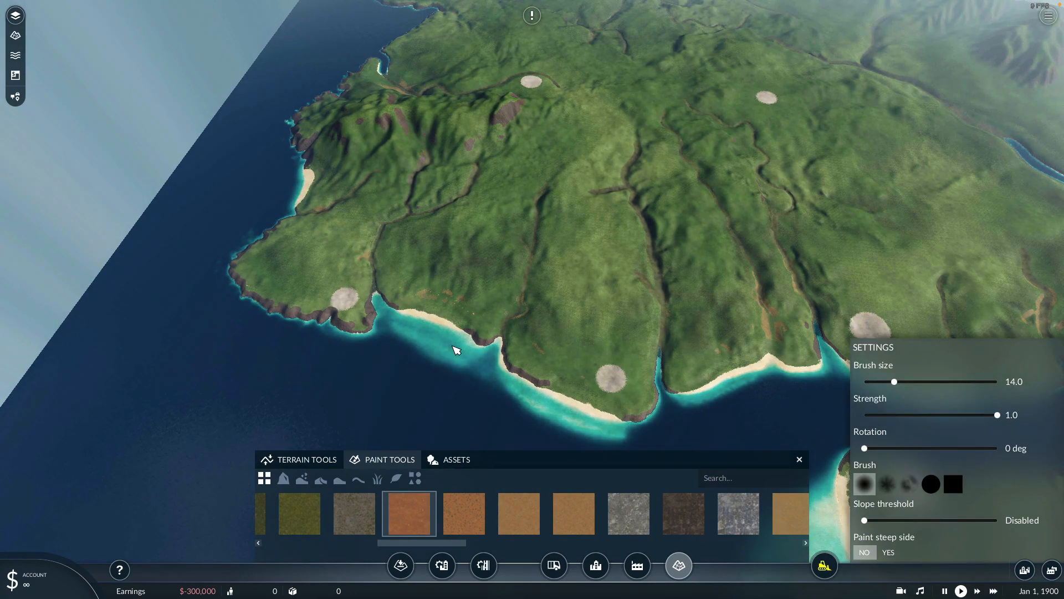
pyautogui.scroll(2, 453, 346)
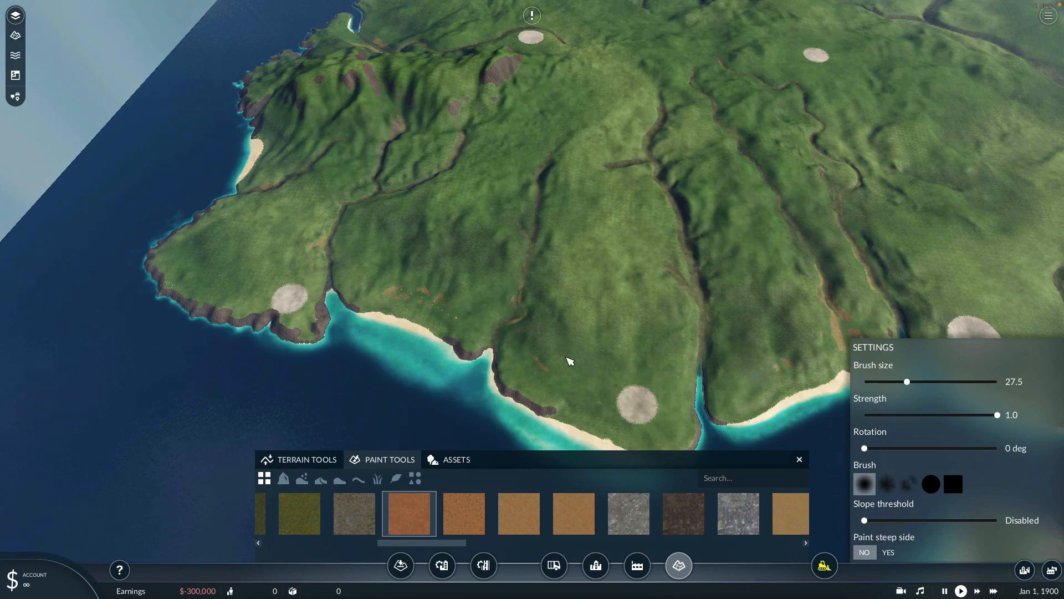
pyautogui.scroll(4, 570, 357)
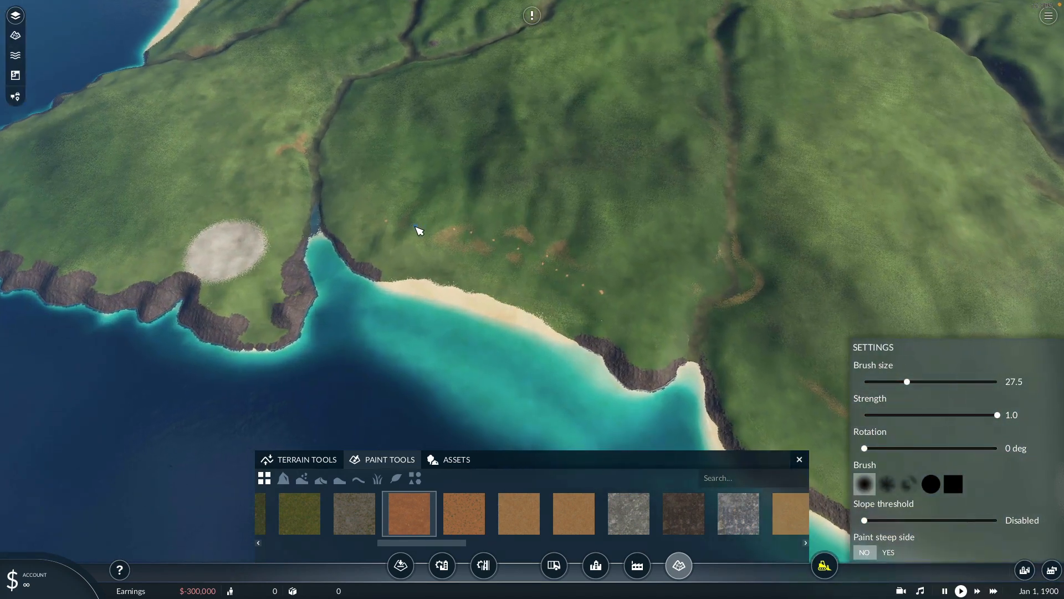
pyautogui.moveTo(602, 292); pyautogui.dragTo(684, 334)
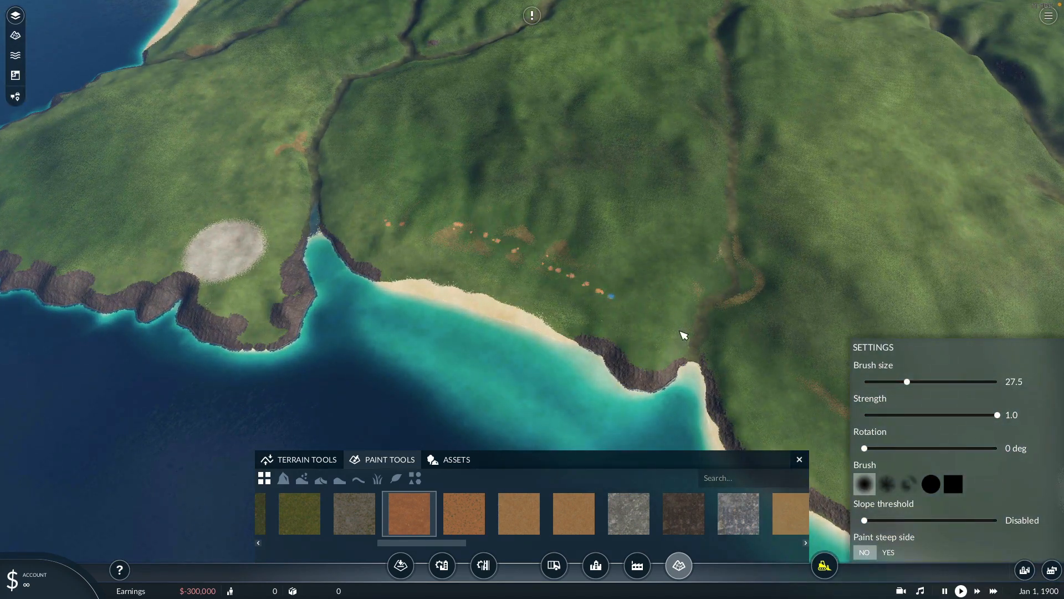
# Step: Switch to the hard round brush and paint over the spotted line behind the beach nearest the cape
pyautogui.scroll(3, 568, 306)
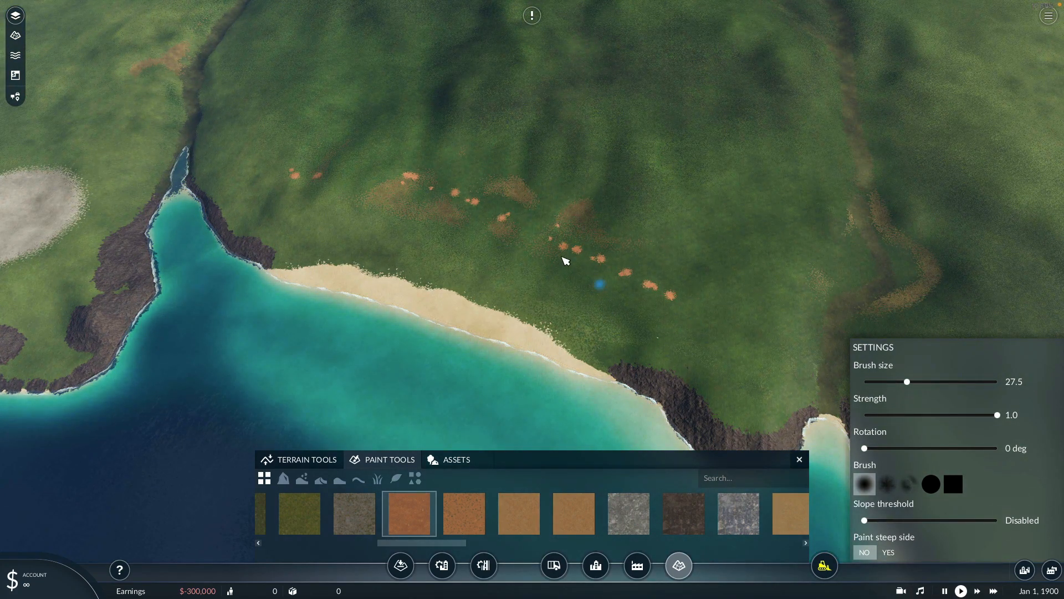
pyautogui.moveTo(561, 254); pyautogui.dragTo(699, 331, button='right')
pyautogui.click(932, 484)
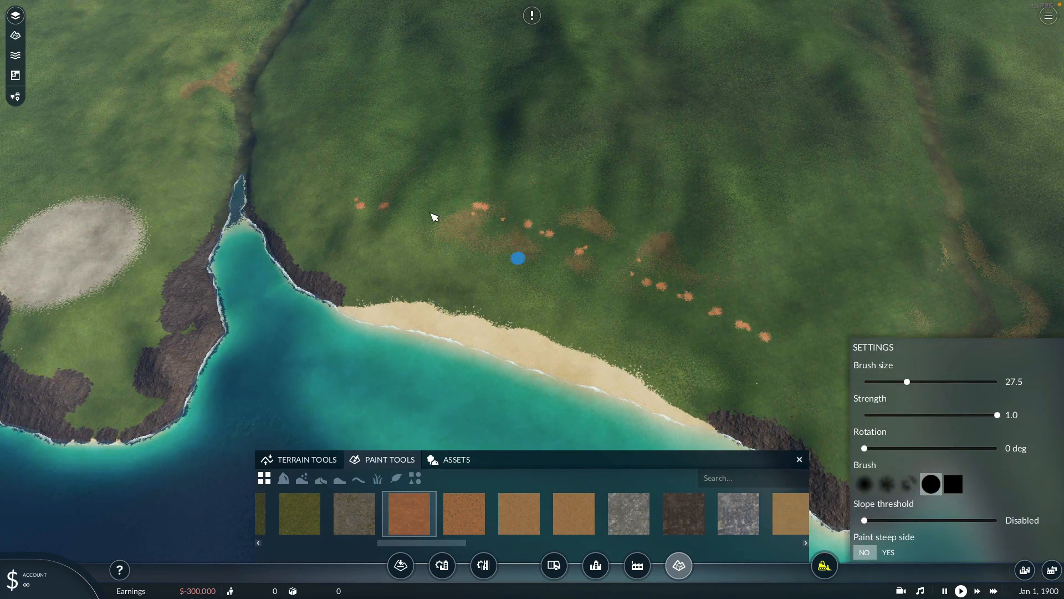
pyautogui.moveTo(356, 208)
pyautogui.mouseDown()
pyautogui.moveTo(473, 214)
pyautogui.moveTo(572, 245)
pyautogui.moveTo(811, 373)
pyautogui.mouseUp()
# Step: Extend the dotted Sand Red 01 line across the next headland on both sides of its cleared site and along the following beach
pyautogui.scroll(-4, 665, 277)
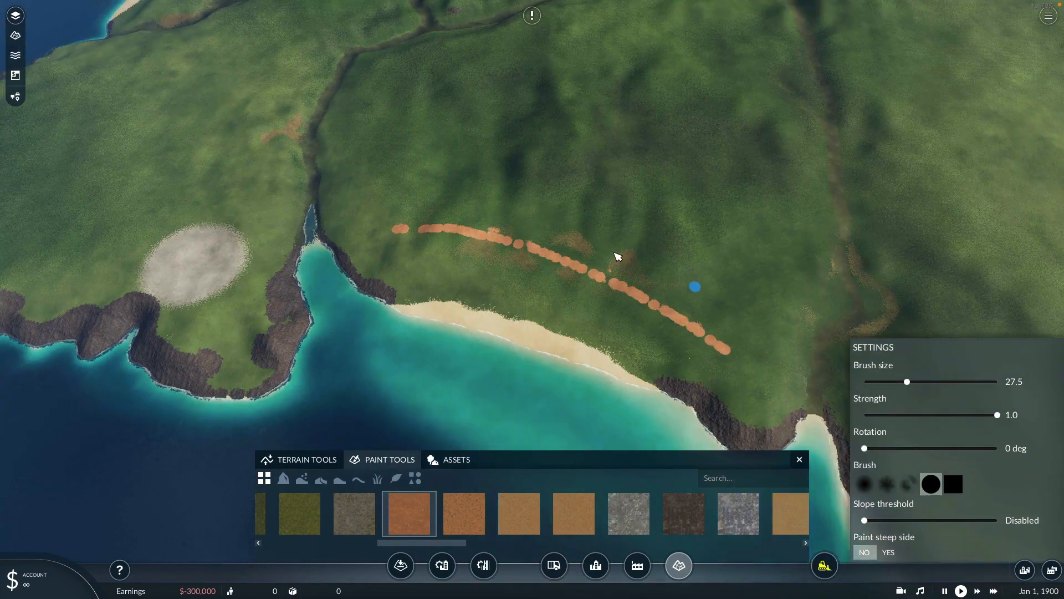
pyautogui.moveTo(615, 257); pyautogui.dragTo(91, 181, button='right')
pyautogui.moveTo(254, 287)
pyautogui.mouseDown(button='right')
pyautogui.moveTo(256, 252)
pyautogui.moveTo(362, 220)
pyautogui.mouseUp(button='right')
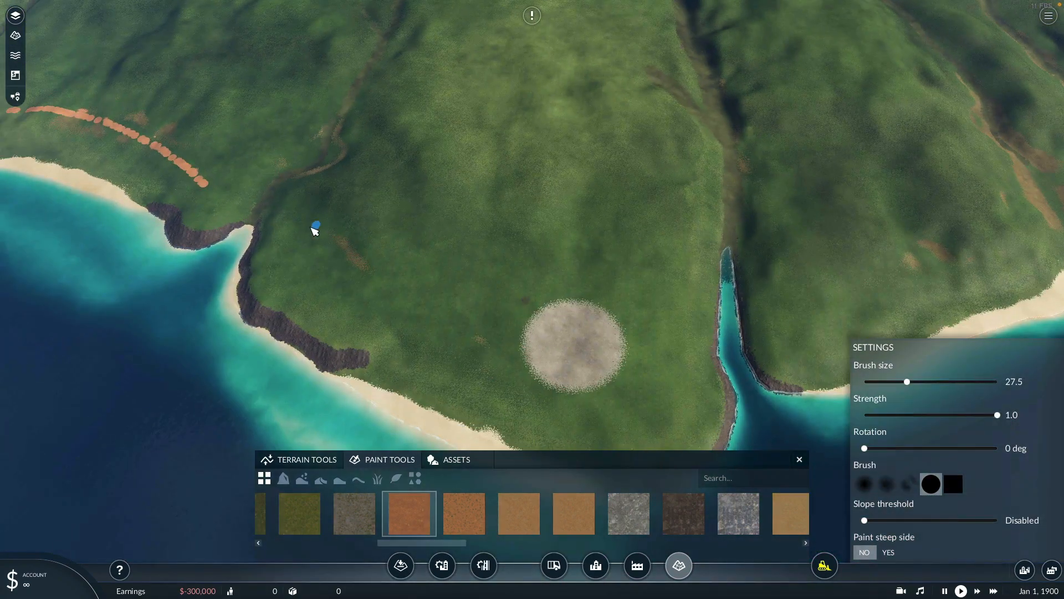
pyautogui.moveTo(308, 228)
pyautogui.mouseDown()
pyautogui.moveTo(389, 280)
pyautogui.moveTo(500, 315)
pyautogui.mouseUp()
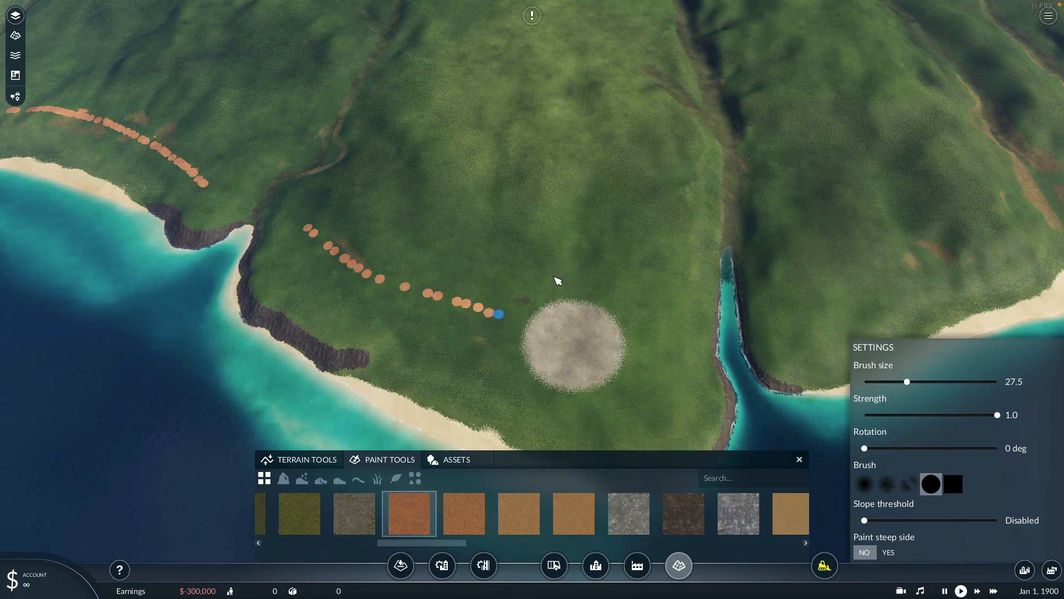
pyautogui.moveTo(554, 277); pyautogui.dragTo(263, 233, button='right')
pyautogui.moveTo(326, 265); pyautogui.dragTo(386, 255)
pyautogui.moveTo(500, 247)
pyautogui.mouseDown()
pyautogui.moveTo(643, 213)
pyautogui.moveTo(844, 188)
pyautogui.mouseUp()
# Step: Continue the dotted line from the narrow inlet through the next coastal cleared site and over the following valleys toward the large cleared site
pyautogui.moveTo(861, 179); pyautogui.dragTo(364, 277, button='right')
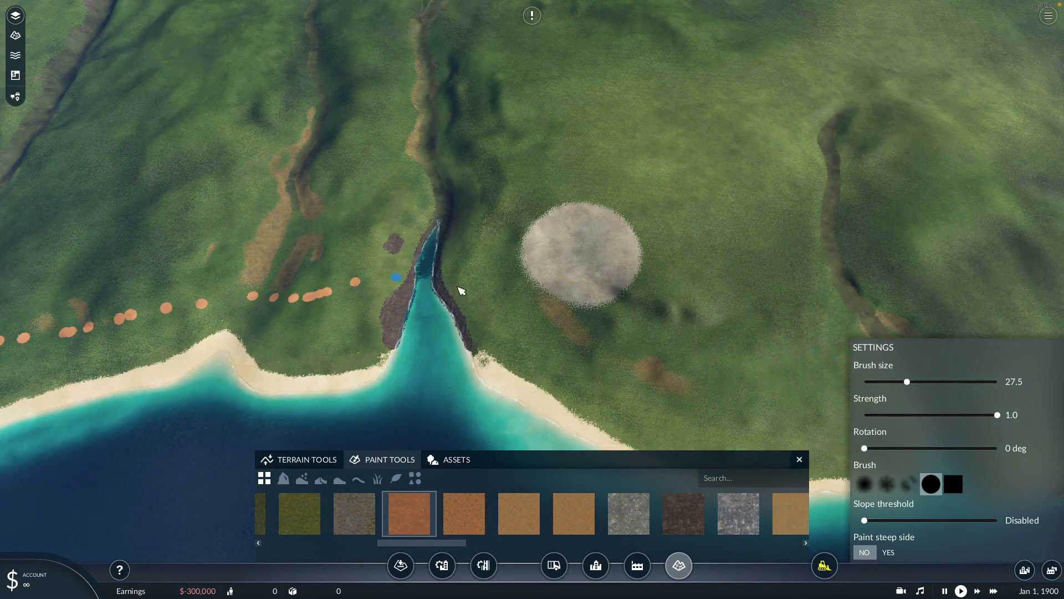
pyautogui.moveTo(500, 272); pyautogui.dragTo(554, 266)
pyautogui.moveTo(564, 271); pyautogui.dragTo(447, 240, button='right')
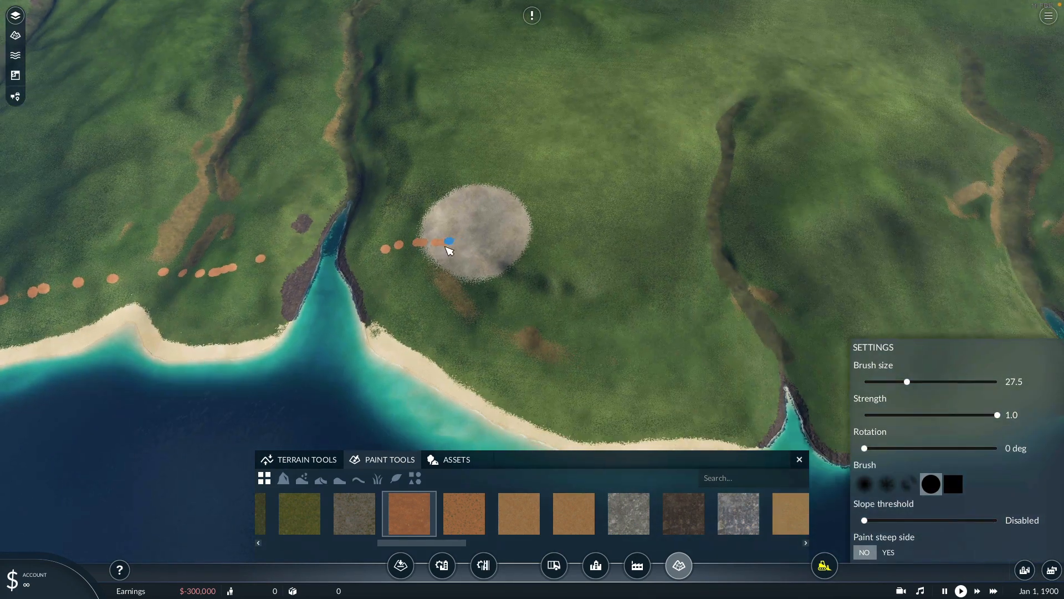
pyautogui.moveTo(549, 237); pyautogui.dragTo(436, 204, button='right')
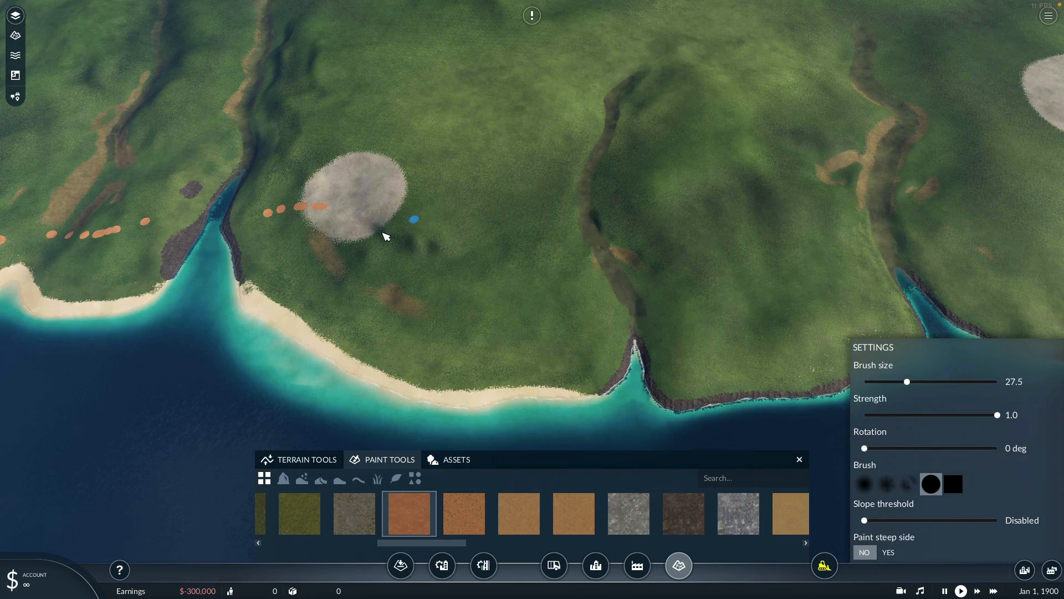
pyautogui.moveTo(378, 229)
pyautogui.mouseDown()
pyautogui.moveTo(425, 274)
pyautogui.moveTo(573, 316)
pyautogui.mouseUp()
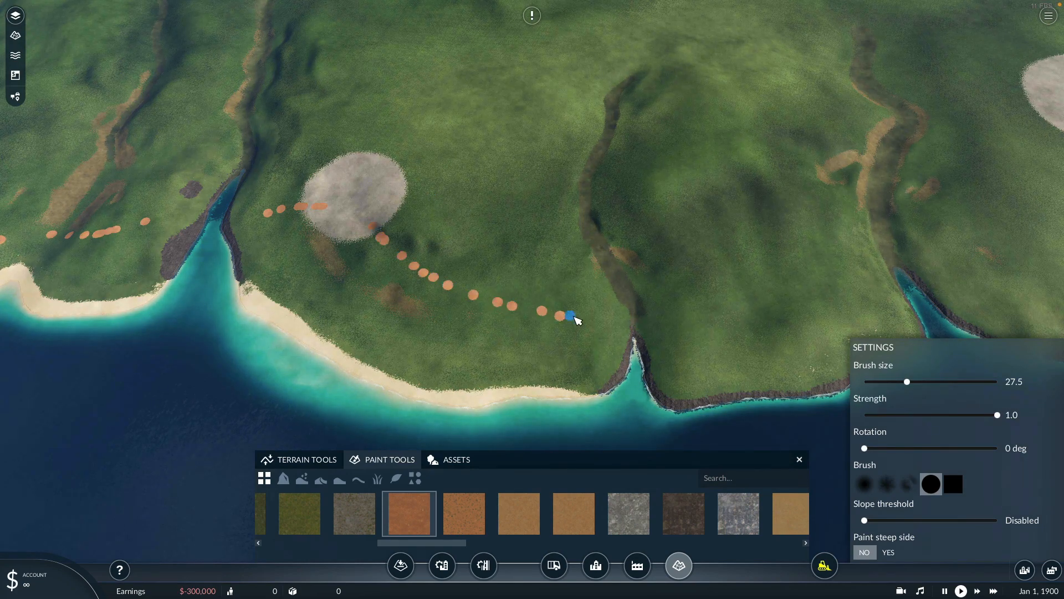
pyautogui.moveTo(766, 285)
pyautogui.mouseDown(button='right')
pyautogui.moveTo(490, 276)
pyautogui.moveTo(390, 307)
pyautogui.mouseUp(button='right')
pyautogui.moveTo(390, 307)
pyautogui.mouseDown()
pyautogui.moveTo(704, 290)
pyautogui.moveTo(865, 262)
pyautogui.moveTo(910, 175)
pyautogui.mouseUp()
# Step: Paint a dotted Sand Red 01 line along the mountain side of the river, running down to the bank near the sandy strip
pyautogui.moveTo(915, 173); pyautogui.dragTo(628, 398, button='right')
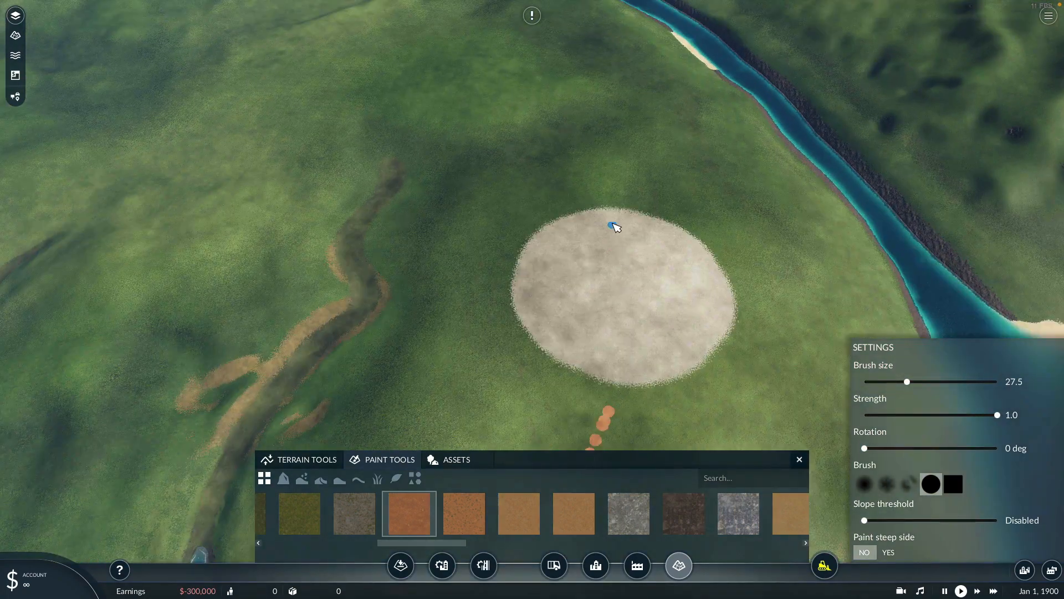
pyautogui.scroll(-3, 612, 224)
pyautogui.scroll(3, 598, 184)
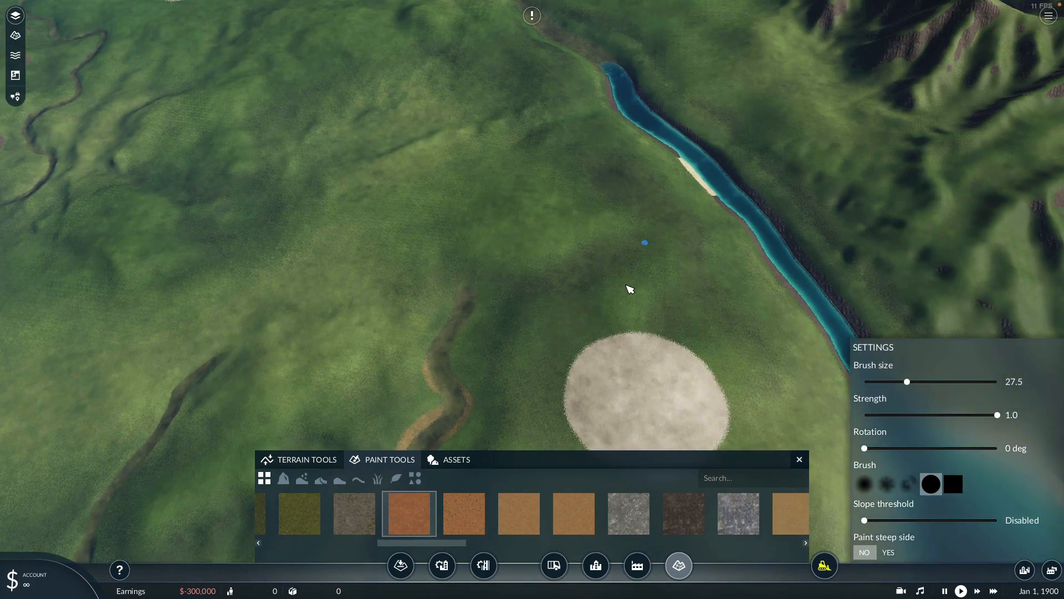
pyautogui.moveTo(630, 290); pyautogui.dragTo(620, 311, button='middle')
pyautogui.scroll(2, 665, 278)
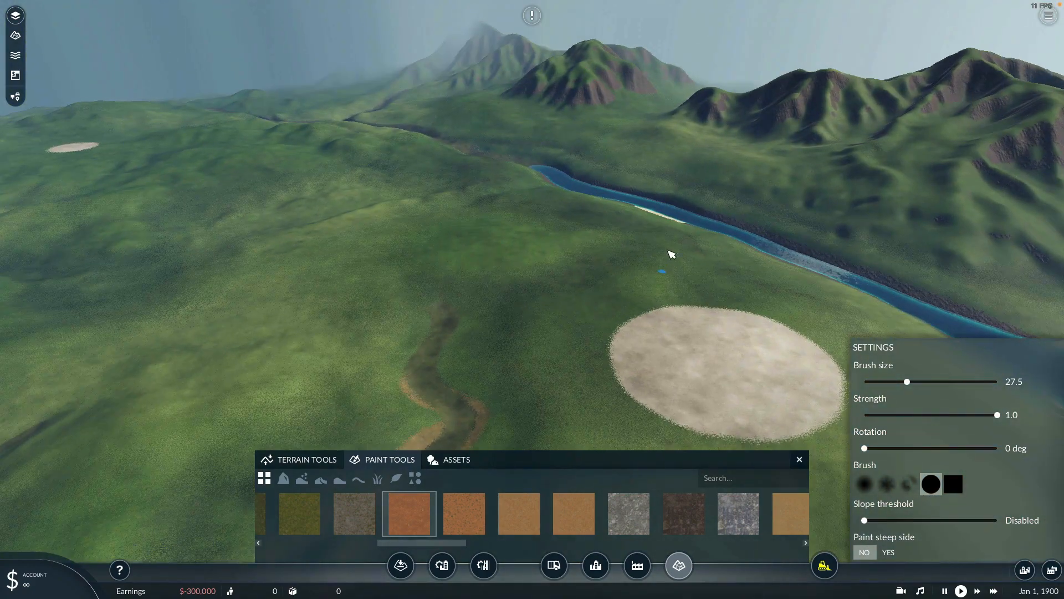
pyautogui.moveTo(673, 161); pyautogui.dragTo(723, 119, button='middle')
pyautogui.moveTo(723, 119)
pyautogui.mouseDown()
pyautogui.moveTo(676, 157)
pyautogui.moveTo(656, 218)
pyautogui.moveTo(682, 301)
pyautogui.moveTo(732, 375)
pyautogui.mouseUp()
pyautogui.moveTo(748, 391); pyautogui.dragTo(603, 141, button='right')
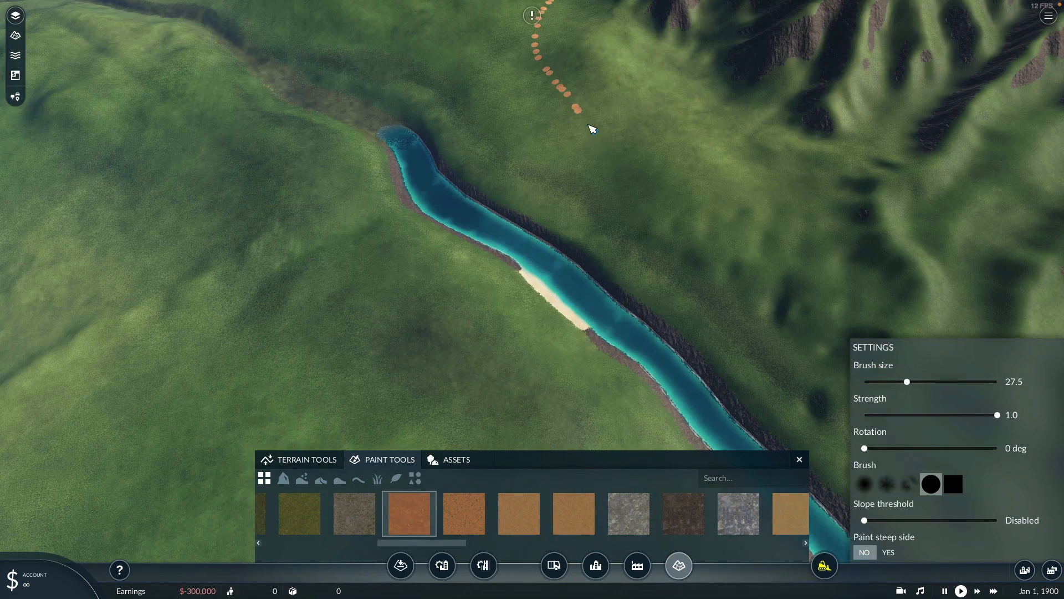
pyautogui.moveTo(592, 129)
pyautogui.mouseDown()
pyautogui.moveTo(672, 259)
pyautogui.moveTo(664, 284)
pyautogui.mouseUp()
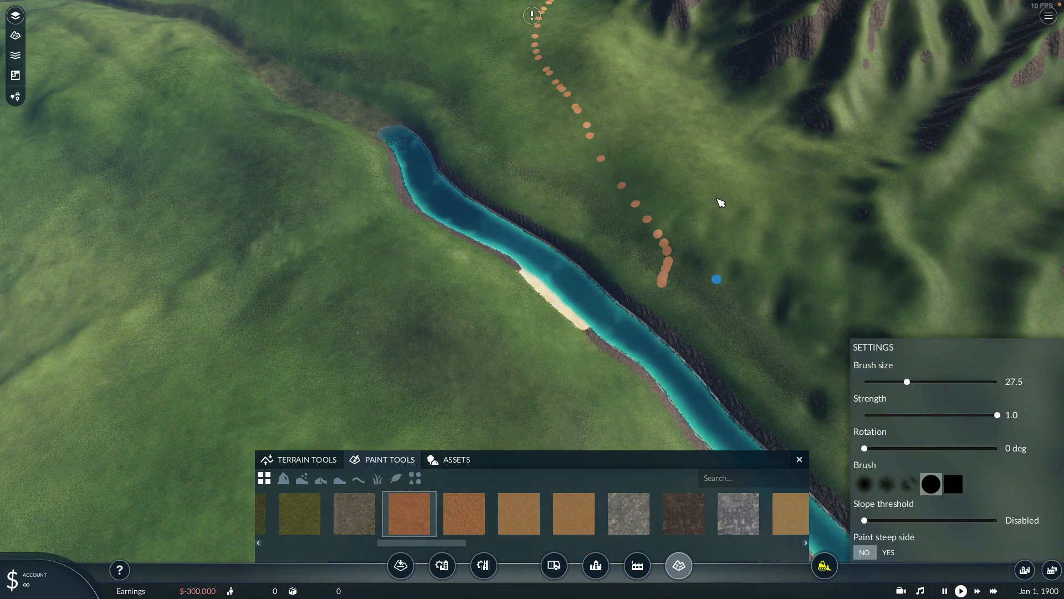
# Step: Carry the dotted line from the opposite riverbank down to the inland edge of the large cleared site
pyautogui.moveTo(717, 199); pyautogui.dragTo(722, 185, button='right')
pyautogui.moveTo(612, 274)
pyautogui.mouseDown()
pyautogui.moveTo(583, 328)
pyautogui.moveTo(590, 395)
pyautogui.mouseUp()
pyautogui.moveTo(595, 390); pyautogui.dragTo(578, 182, button='right')
pyautogui.moveTo(566, 165); pyautogui.dragTo(562, 226)
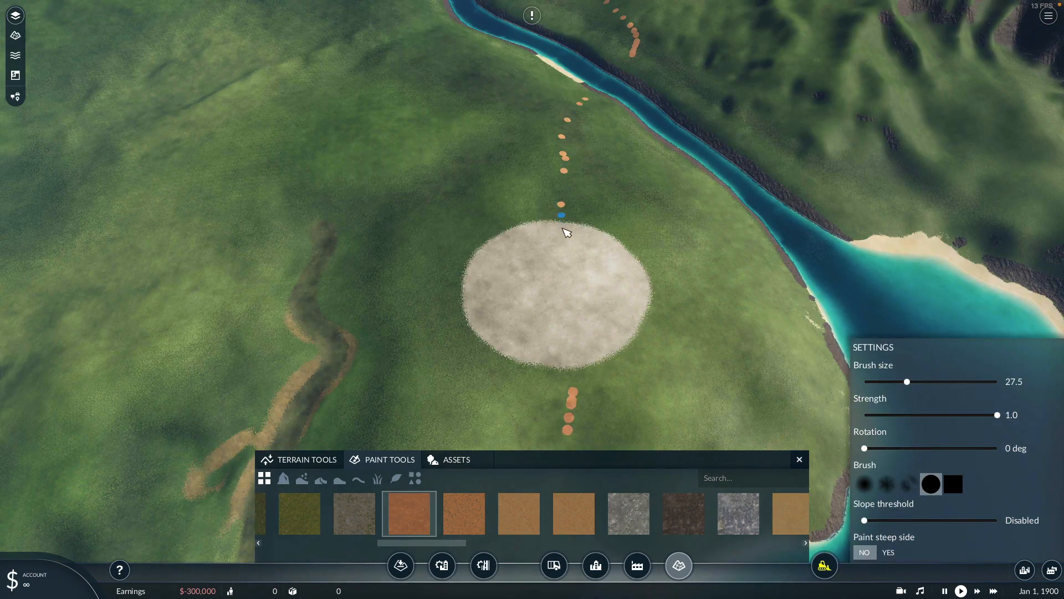
# Step: Paint two dotted Sand Red 01 branches from the coastal line near the cape, merging uphill toward the inland cleared site beside the rocky hills
pyautogui.moveTo(408, 188); pyautogui.dragTo(689, 42, button='right')
pyautogui.moveTo(631, 131); pyautogui.dragTo(652, 145, button='middle')
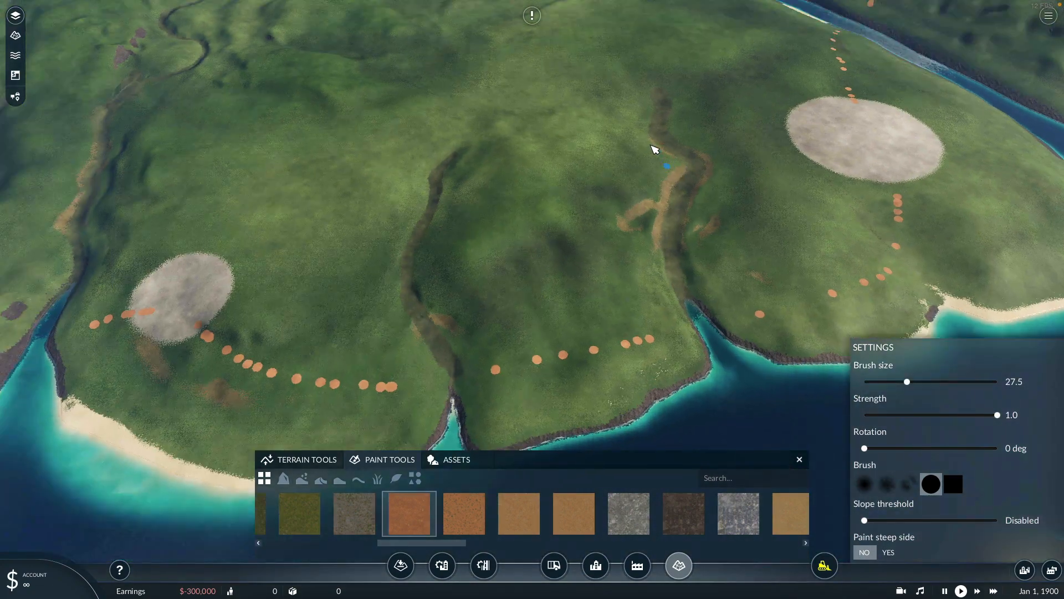
pyautogui.scroll(-3, 651, 145)
pyautogui.moveTo(594, 111); pyautogui.dragTo(614, 163, button='right')
pyautogui.moveTo(470, 206); pyautogui.dragTo(674, 126, button='right')
pyautogui.moveTo(256, 216); pyautogui.dragTo(494, 224, button='right')
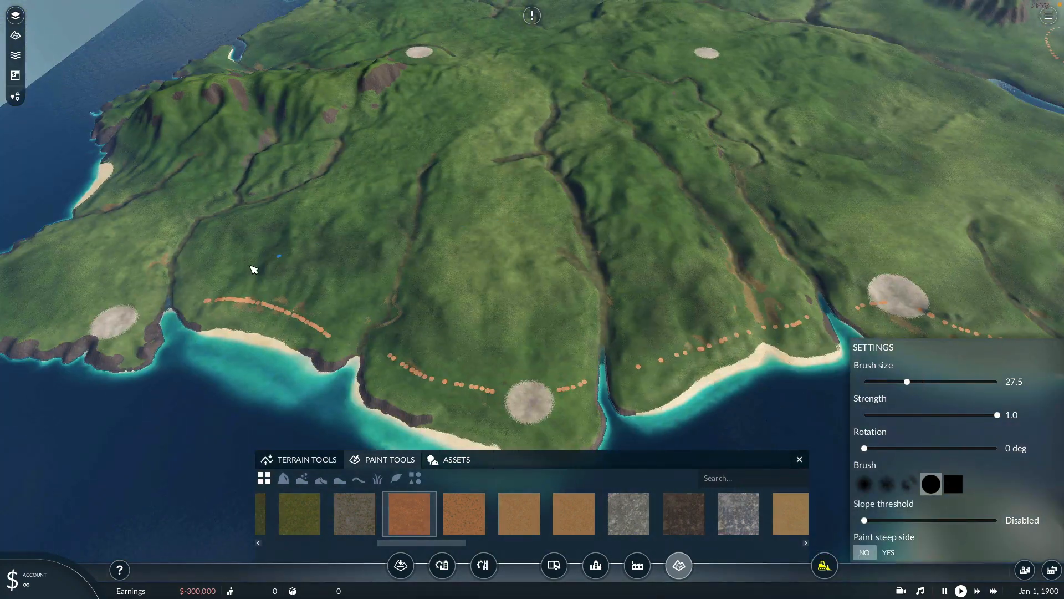
pyautogui.moveTo(229, 257); pyautogui.dragTo(285, 216)
pyautogui.moveTo(351, 189); pyautogui.dragTo(397, 142)
pyautogui.moveTo(413, 101); pyautogui.dragTo(419, 77)
pyautogui.moveTo(369, 268); pyautogui.dragTo(380, 231)
pyautogui.moveTo(389, 181); pyautogui.dragTo(394, 133)
# Step: Filter the ground paints by "asp", choose the lightest beige texture and set the brush size to 256.0 for the inland plain
pyautogui.scroll(5, 529, 187)
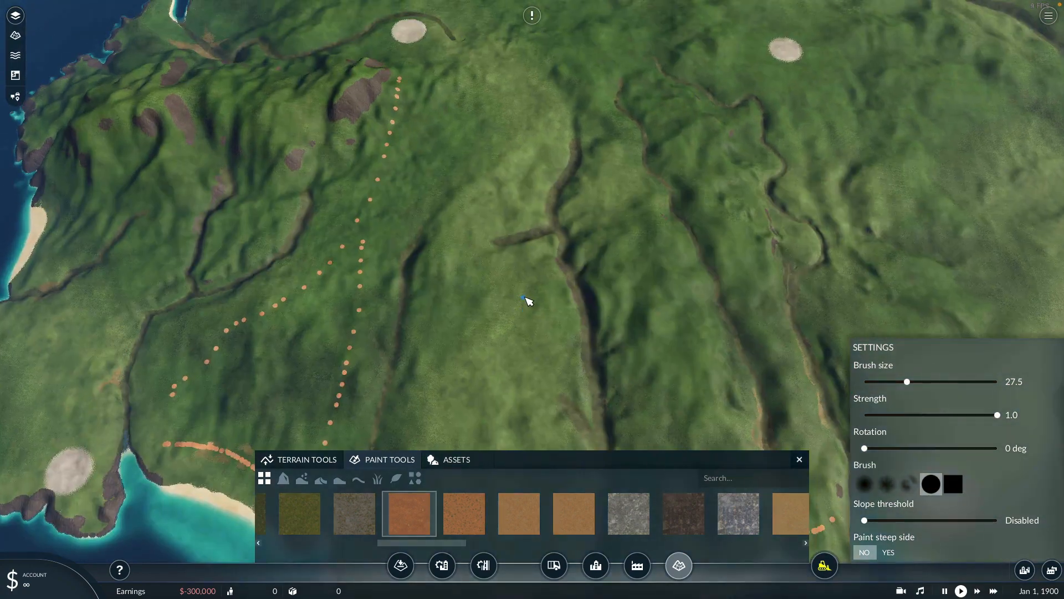
pyautogui.moveTo(524, 301); pyautogui.dragTo(499, 338, button='middle')
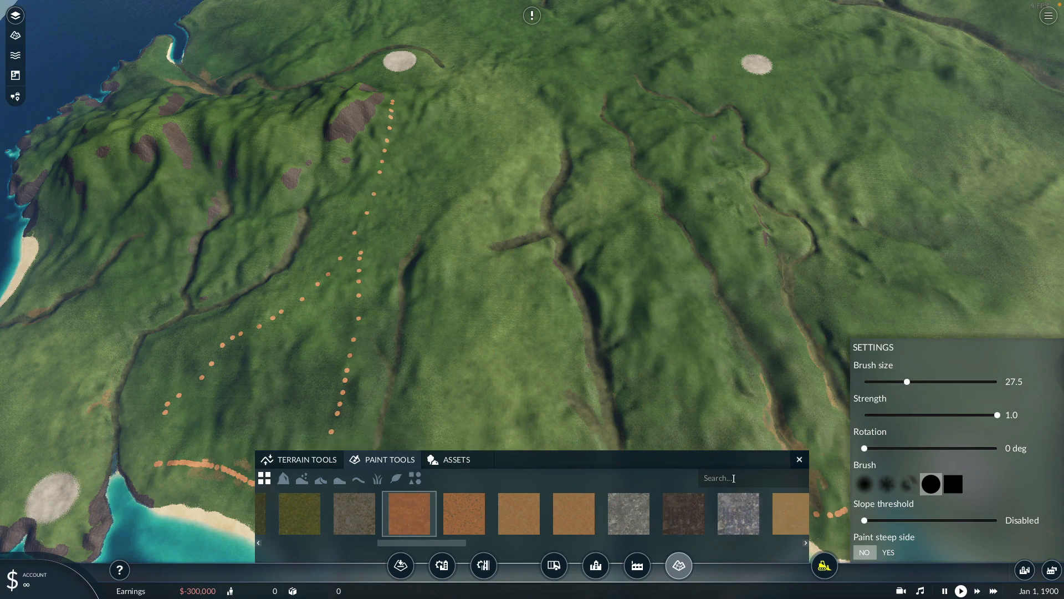
pyautogui.write('asp')
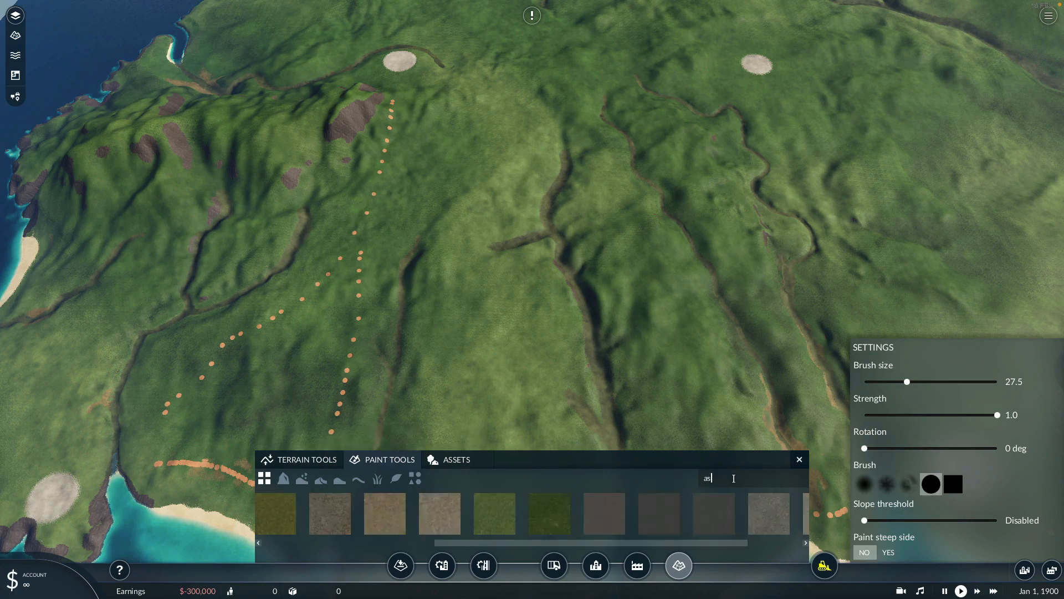
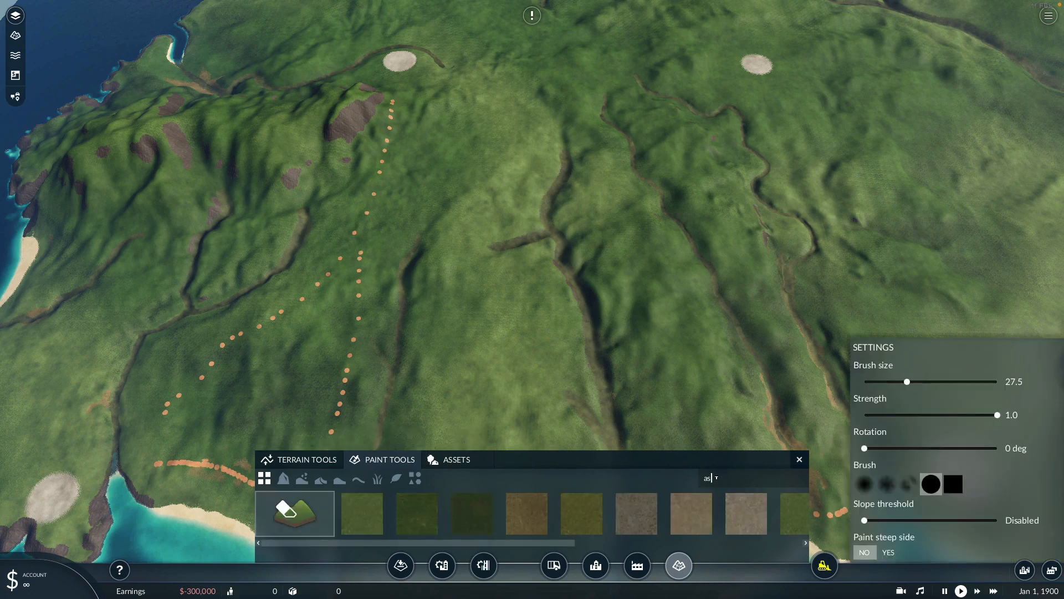
pyautogui.write('p')
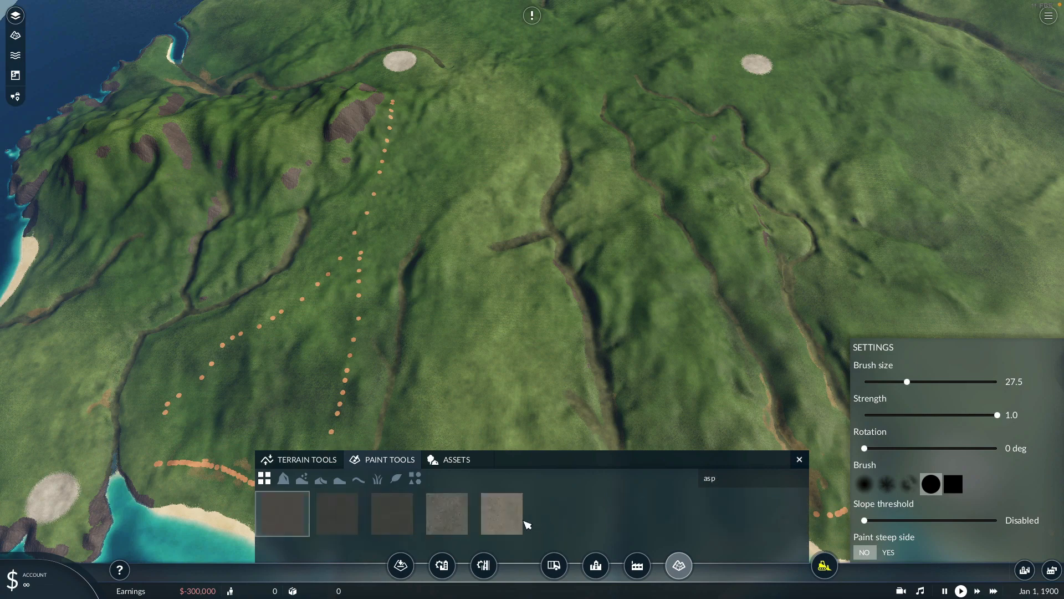
pyautogui.click(524, 521)
pyautogui.moveTo(907, 382); pyautogui.dragTo(998, 382)
pyautogui.scroll(3, 555, 289)
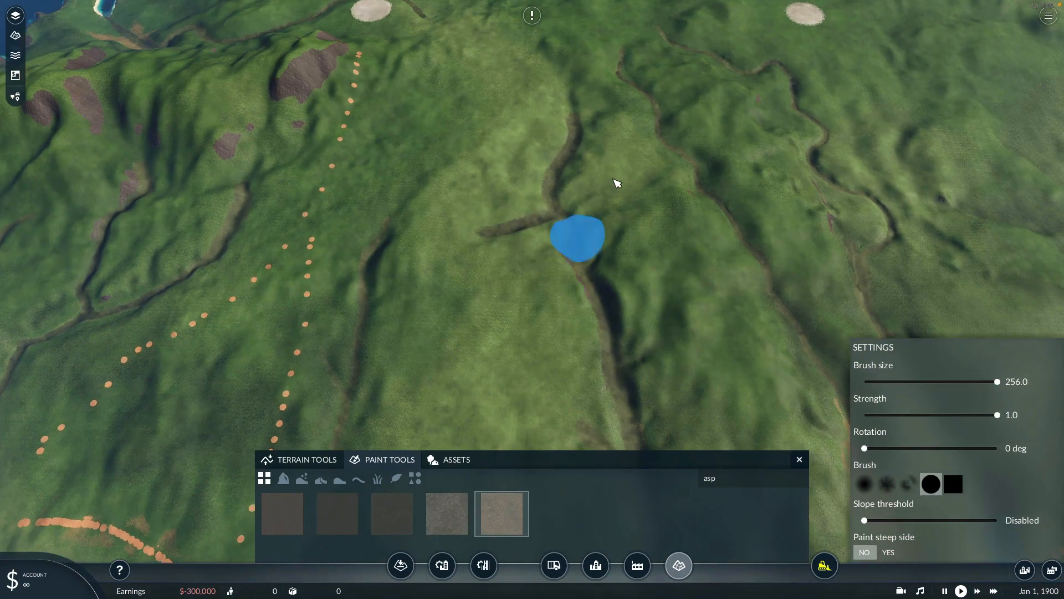
pyautogui.moveTo(632, 228)
pyautogui.mouseDown(button='right')
pyautogui.moveTo(652, 144)
pyautogui.moveTo(670, 233)
pyautogui.moveTo(658, 256)
pyautogui.moveTo(623, 145)
pyautogui.moveTo(626, 89)
pyautogui.mouseUp(button='right')
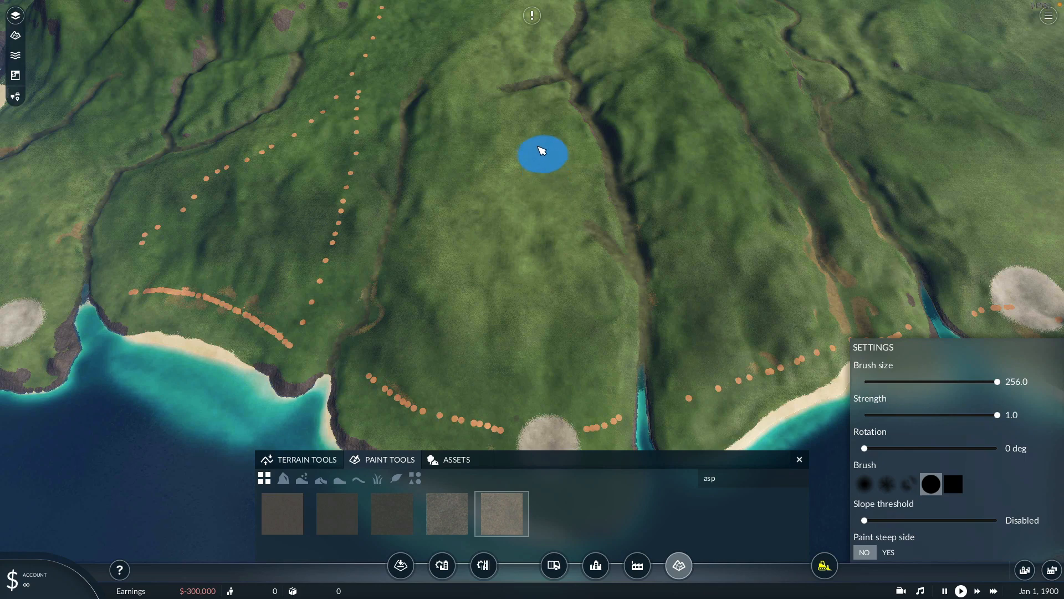
# Step: Paint a round beige site on the inland plain between the two long gullies
pyautogui.moveTo(536, 145)
pyautogui.mouseDown()
pyautogui.moveTo(539, 137)
pyautogui.moveTo(521, 155)
pyautogui.moveTo(554, 165)
pyautogui.mouseUp()
pyautogui.moveTo(550, 162); pyautogui.dragTo(558, 183, button='right')
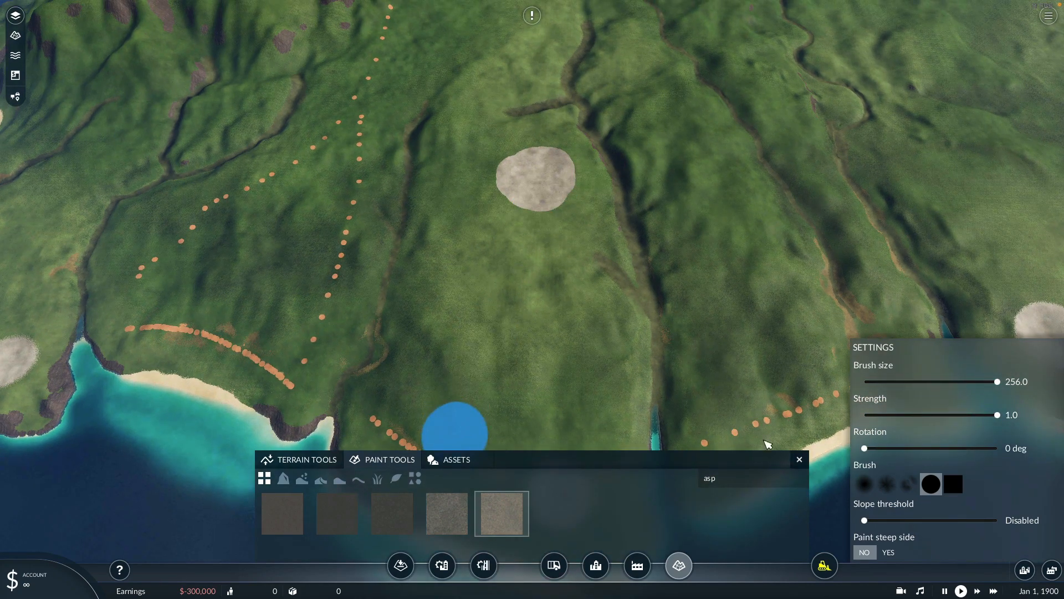
# Step: Clear the "asp" paint filter, choose the Sand Red 01 texture and set the brush size to 39.2
pyautogui.doubleClick(724, 474)
pyautogui.press('BackSpace')
pyautogui.scroll(-5, 676, 509)
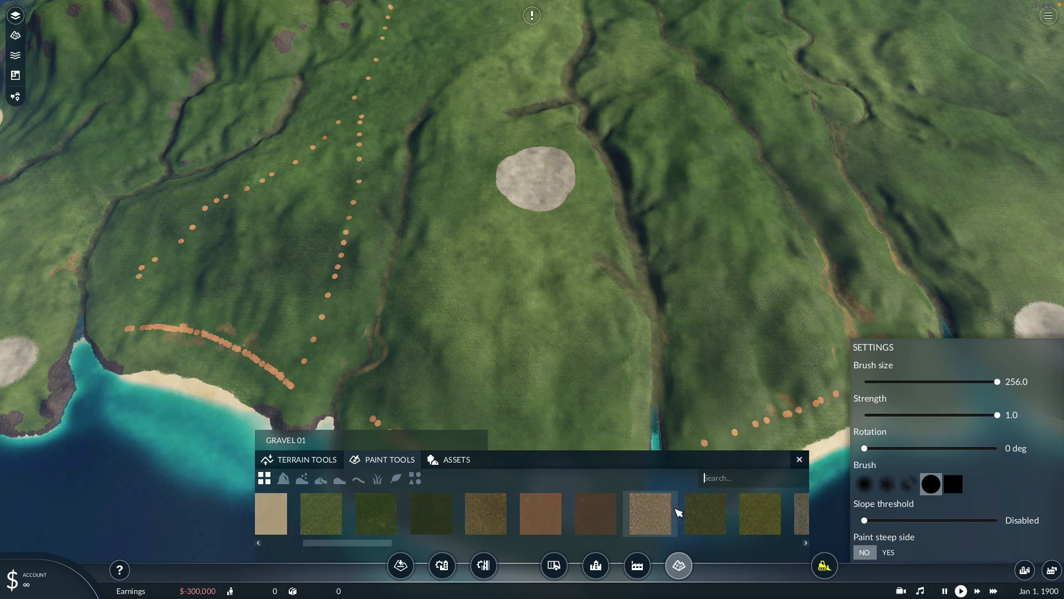
pyautogui.scroll(-4, 654, 506)
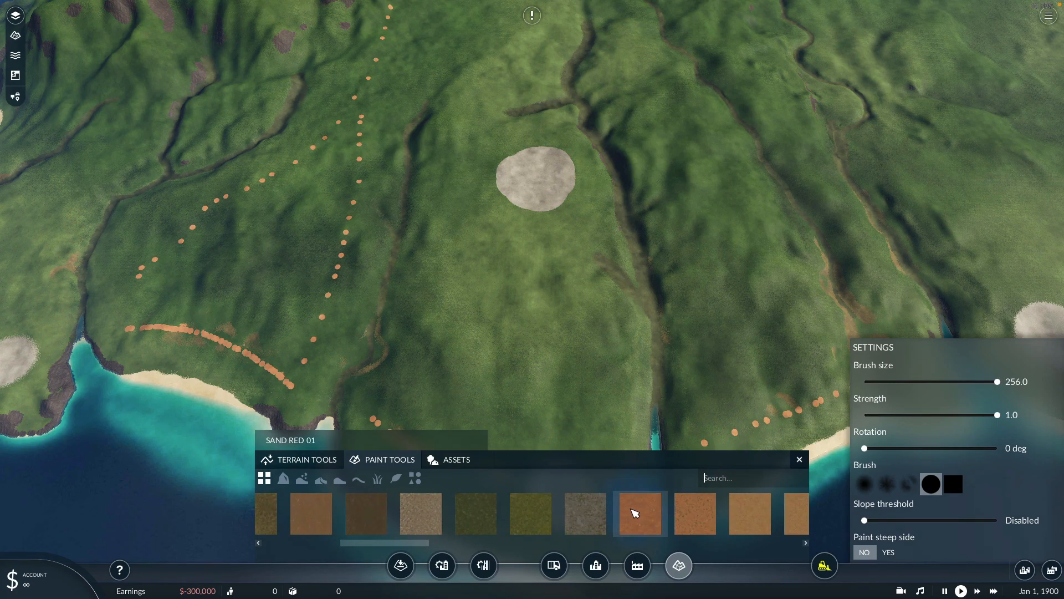
pyautogui.click(635, 512)
pyautogui.click(901, 383)
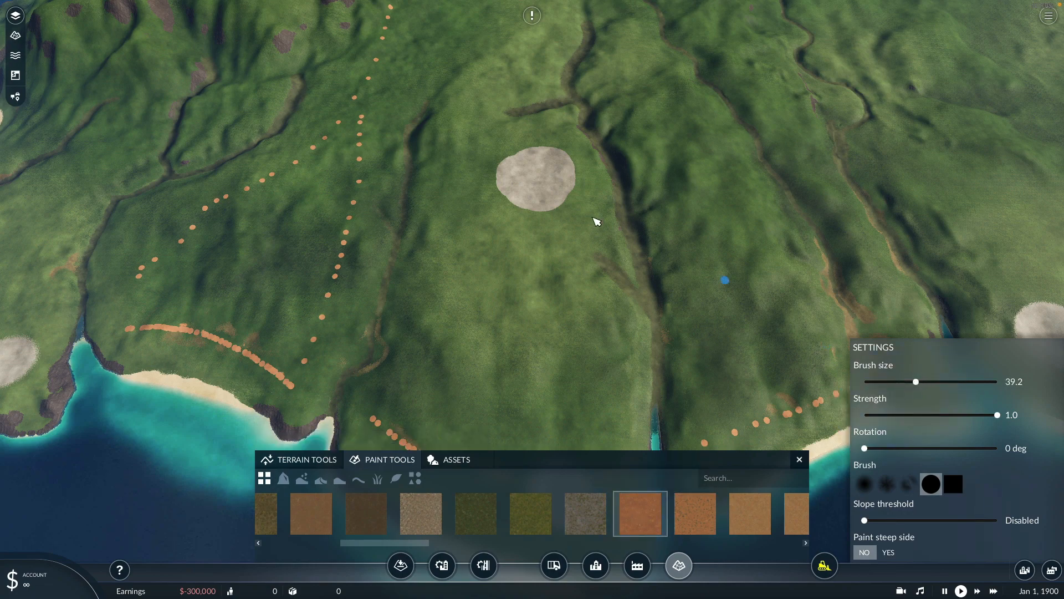
# Step: Paint dotted lines from the new inland site to the existing hillside line, across the neighbouring gullies, and down to the coastal site
pyautogui.moveTo(593, 217); pyautogui.dragTo(659, 182, button='right')
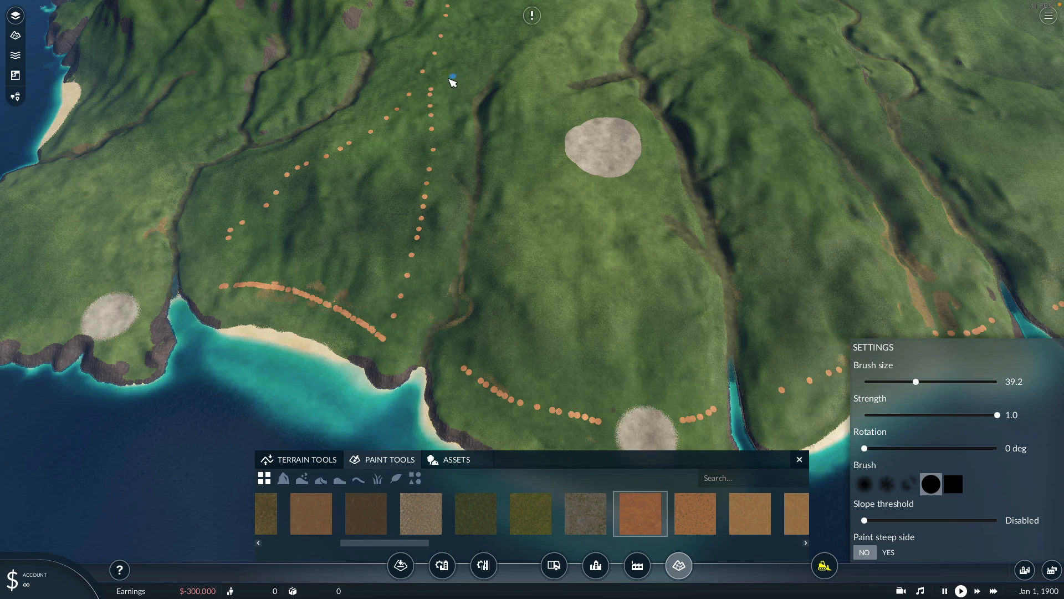
pyautogui.moveTo(486, 72)
pyautogui.mouseDown()
pyautogui.moveTo(520, 83)
pyautogui.moveTo(544, 110)
pyautogui.mouseUp()
pyautogui.moveTo(729, 151); pyautogui.dragTo(591, 145, button='right')
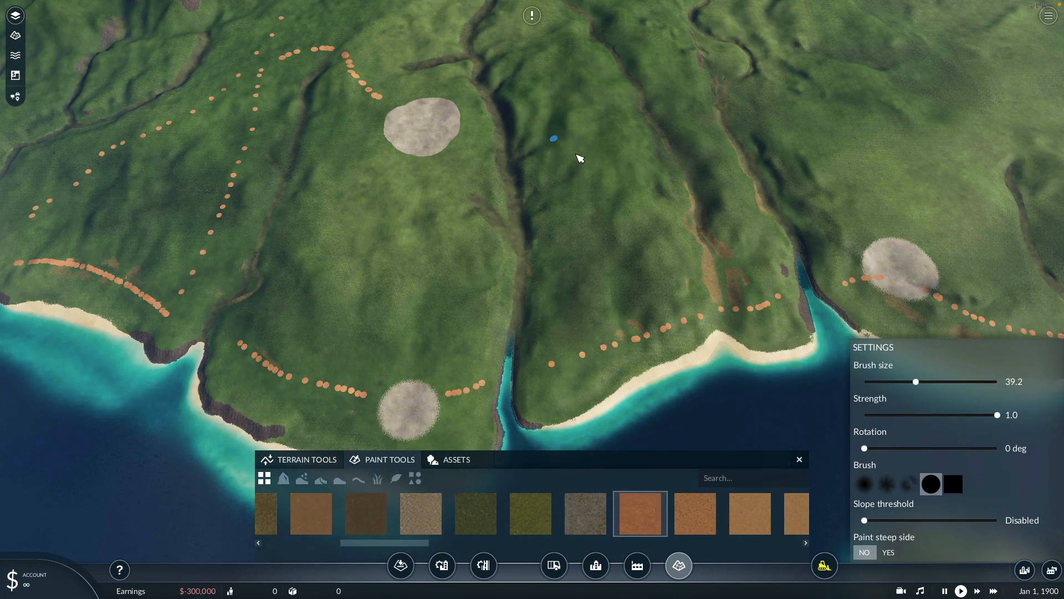
pyautogui.moveTo(579, 159); pyautogui.dragTo(764, 220)
pyautogui.moveTo(417, 331); pyautogui.dragTo(418, 355)
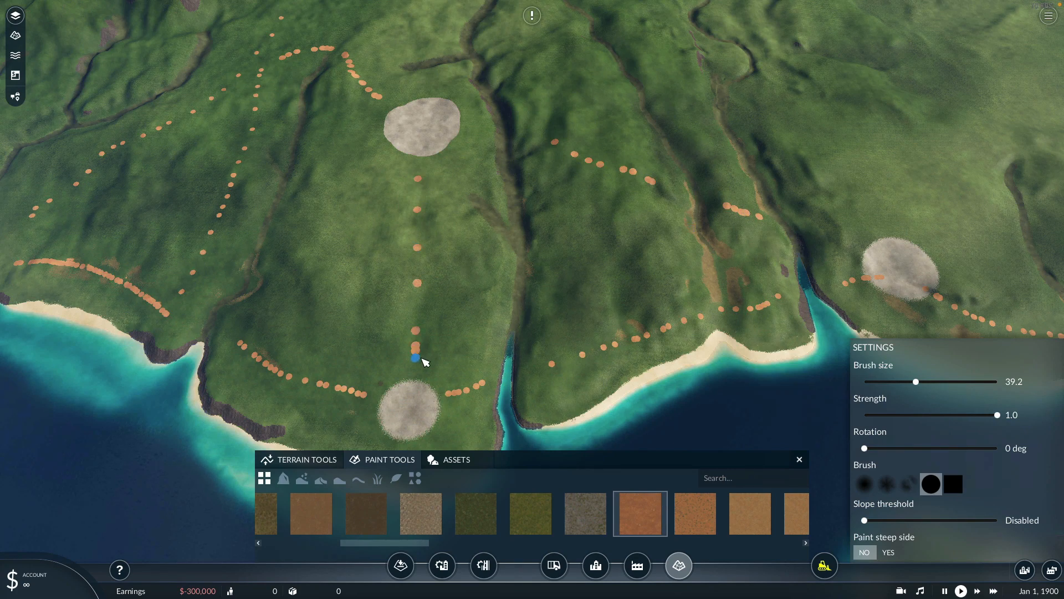
# Step: Paint a dotted line between the two far inland sites and carry it on to the large site beside the river mouth
pyautogui.moveTo(429, 116); pyautogui.dragTo(509, 345, button='right')
pyautogui.moveTo(466, 86); pyautogui.dragTo(424, 183, button='right')
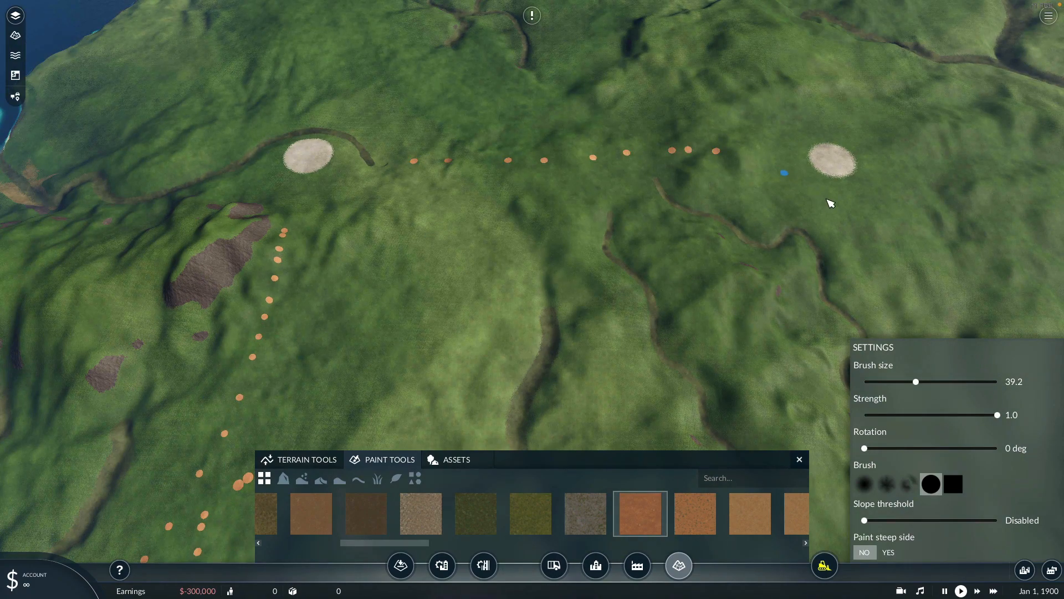
pyautogui.moveTo(762, 183); pyautogui.dragTo(510, 154, button='right')
pyautogui.scroll(-8, 554, 155)
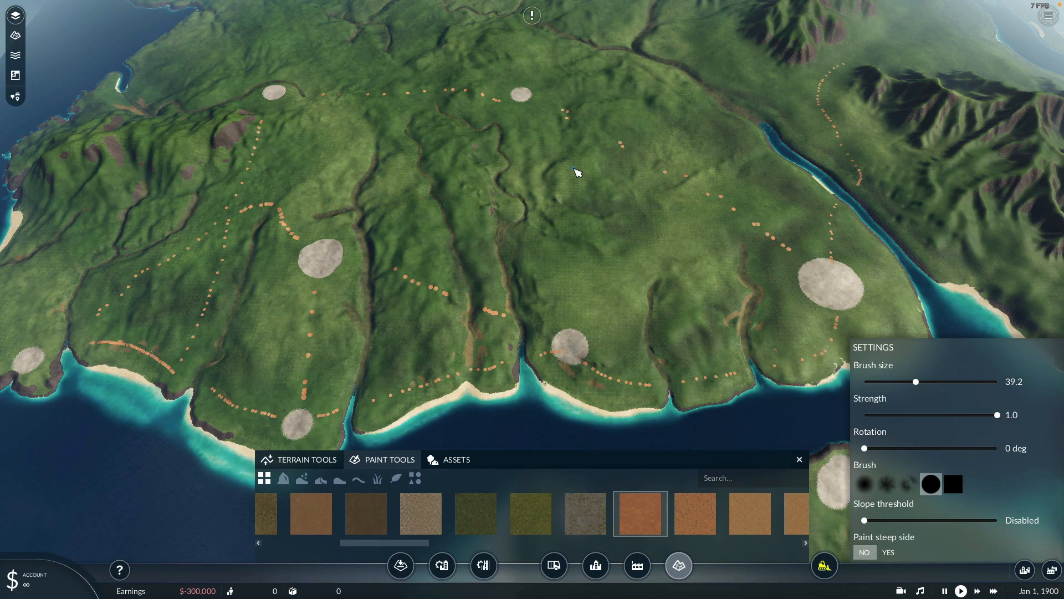
# Step: Across the estuary, paint a dotted line from the clifftop site past the headland, then along the ridge behind the long beach
pyautogui.moveTo(553, 156); pyautogui.dragTo(533, 97, button='right')
pyautogui.moveTo(559, 92); pyautogui.dragTo(615, 82, button='middle')
pyautogui.moveTo(693, 253); pyautogui.dragTo(601, 183, button='right')
pyautogui.moveTo(651, 164); pyautogui.dragTo(634, 235, button='middle')
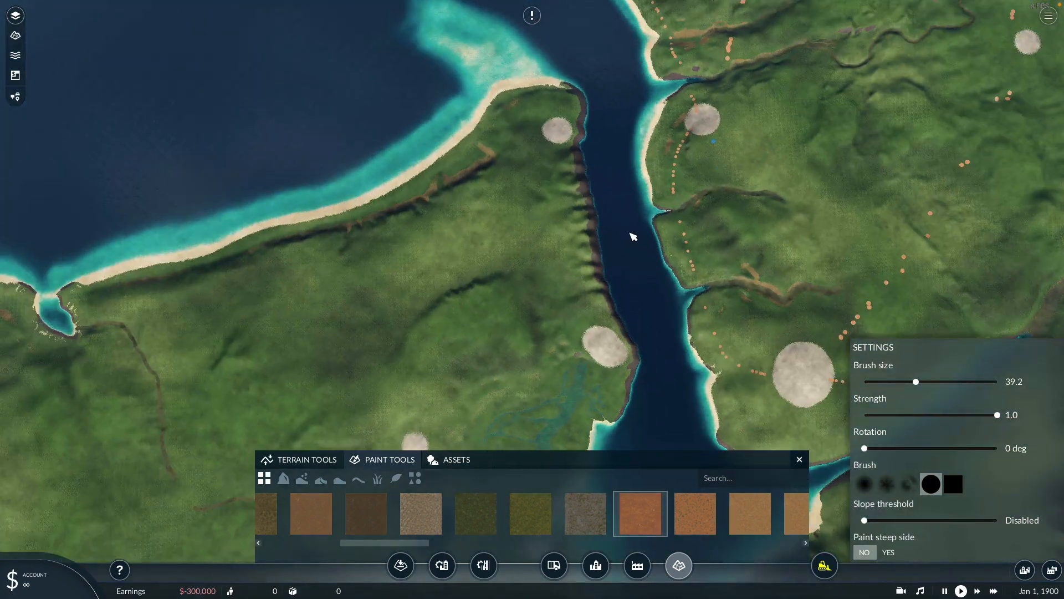
pyautogui.moveTo(634, 235); pyautogui.dragTo(556, 119, button='right')
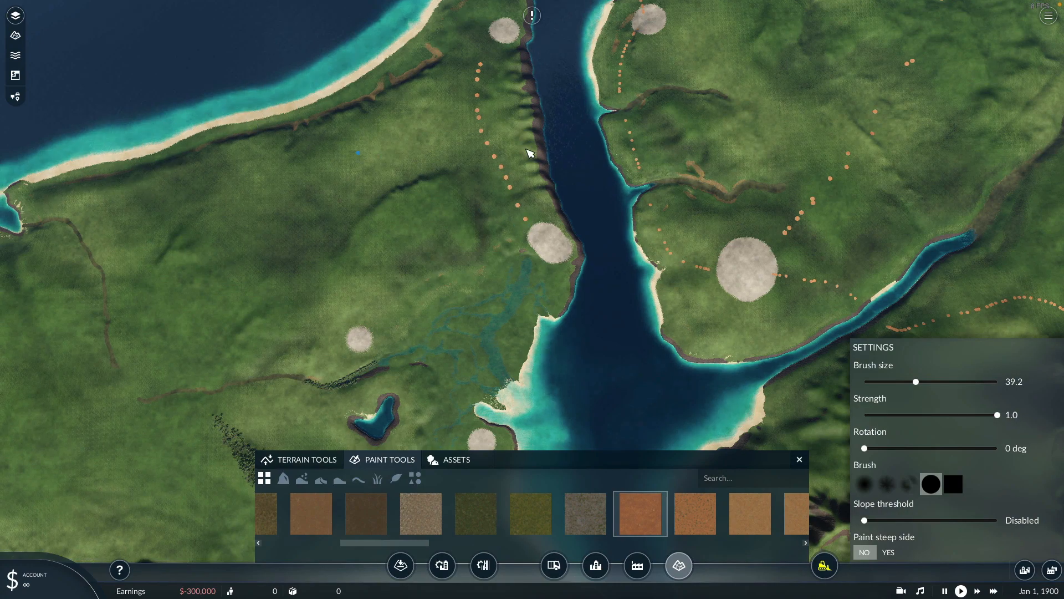
pyautogui.moveTo(430, 177); pyautogui.dragTo(495, 167, button='right')
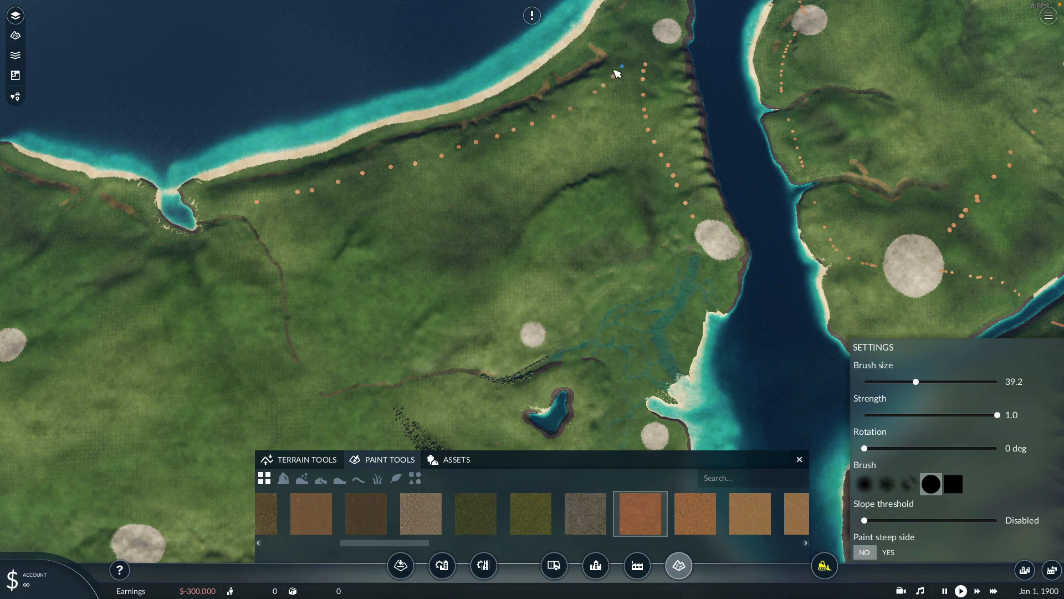
pyautogui.moveTo(521, 91); pyautogui.dragTo(534, 223, button='middle')
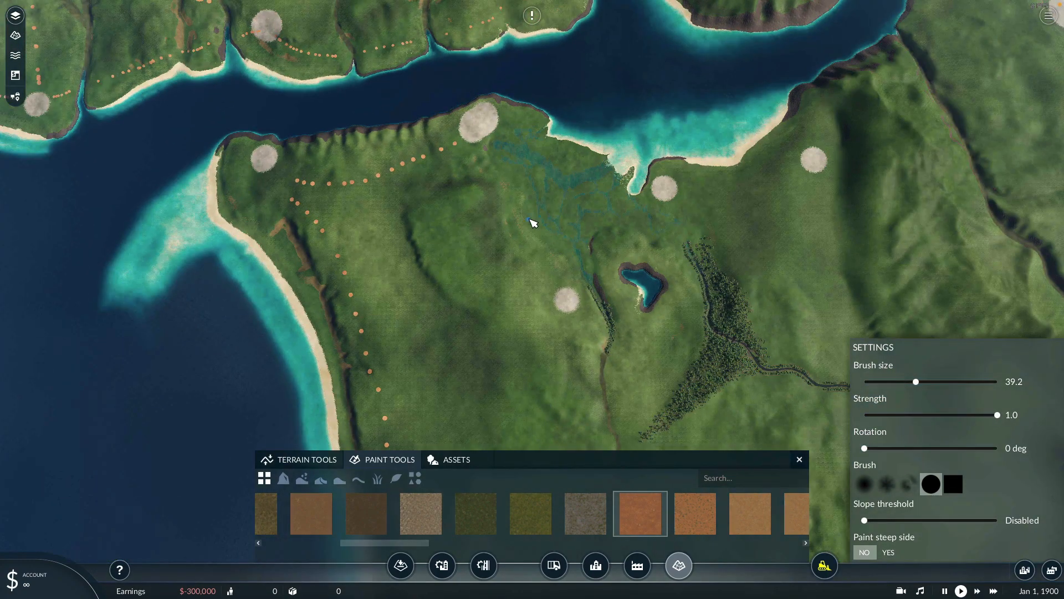
# Step: Paint Sand Red 01 marks at both ends of the narrow estuary crossing, and a dotted line from the large riverside site across the bay
pyautogui.moveTo(512, 160); pyautogui.dragTo(537, 289, button='right')
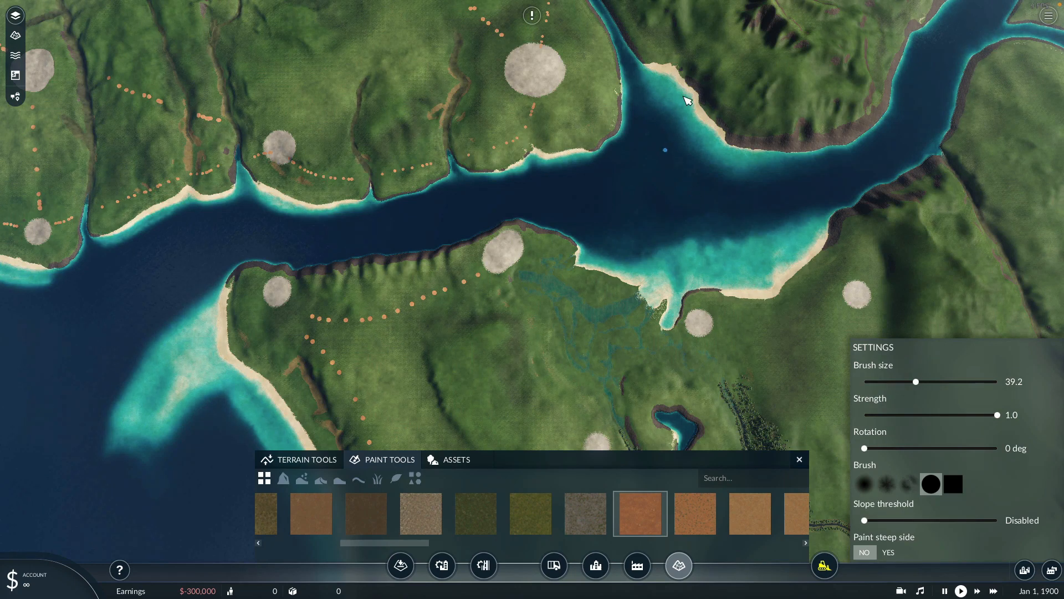
pyautogui.scroll(5, 521, 204)
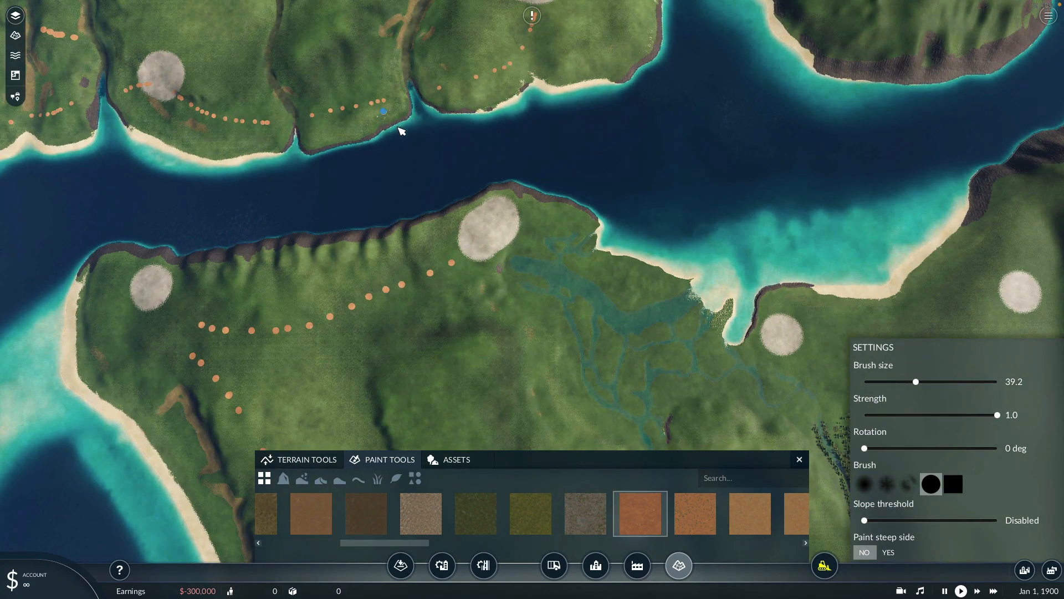
pyautogui.moveTo(453, 210); pyautogui.dragTo(465, 229)
pyautogui.moveTo(743, 169); pyautogui.dragTo(539, 198, button='right')
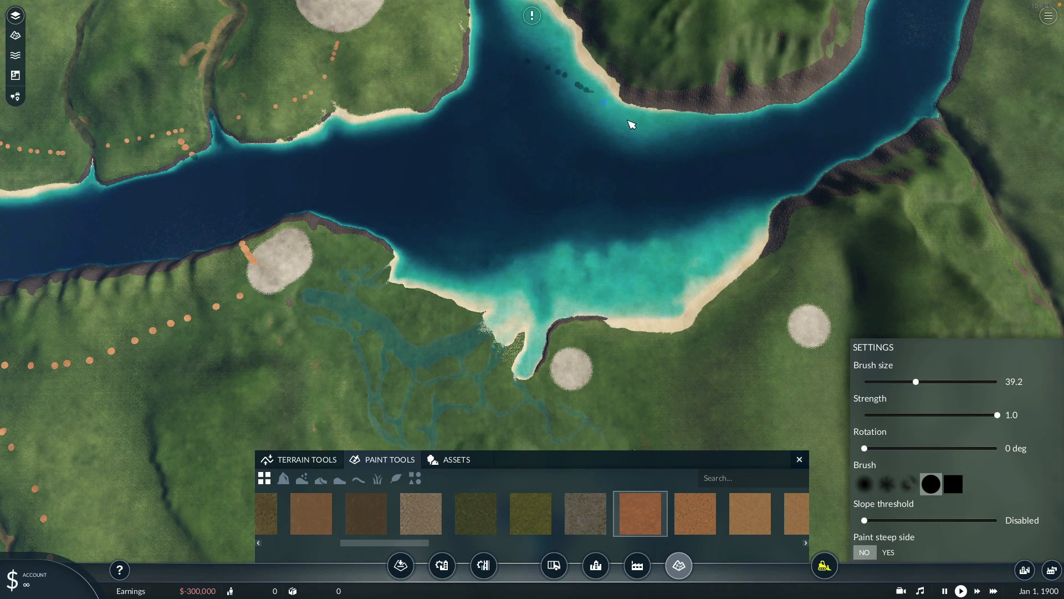
pyautogui.moveTo(771, 259); pyautogui.dragTo(794, 283)
pyautogui.moveTo(498, 96); pyautogui.dragTo(612, 196, button='right')
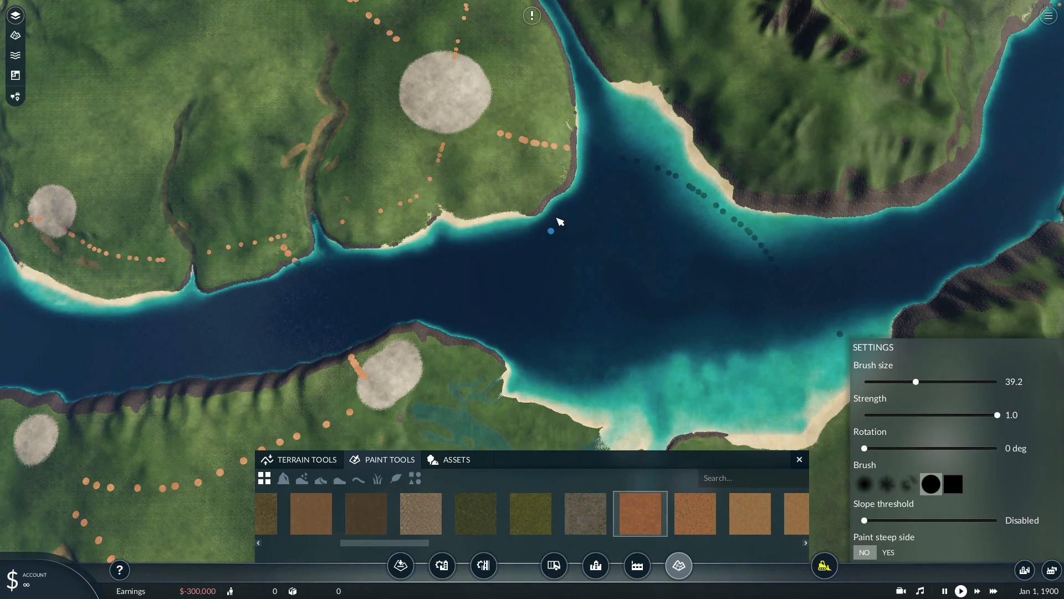
# Step: Paint a dotted line from the clifftop site past the wetland channels to the small site near the pond
pyautogui.moveTo(557, 219); pyautogui.dragTo(588, 60, button='right')
pyautogui.moveTo(564, 222); pyautogui.dragTo(640, 183, button='right')
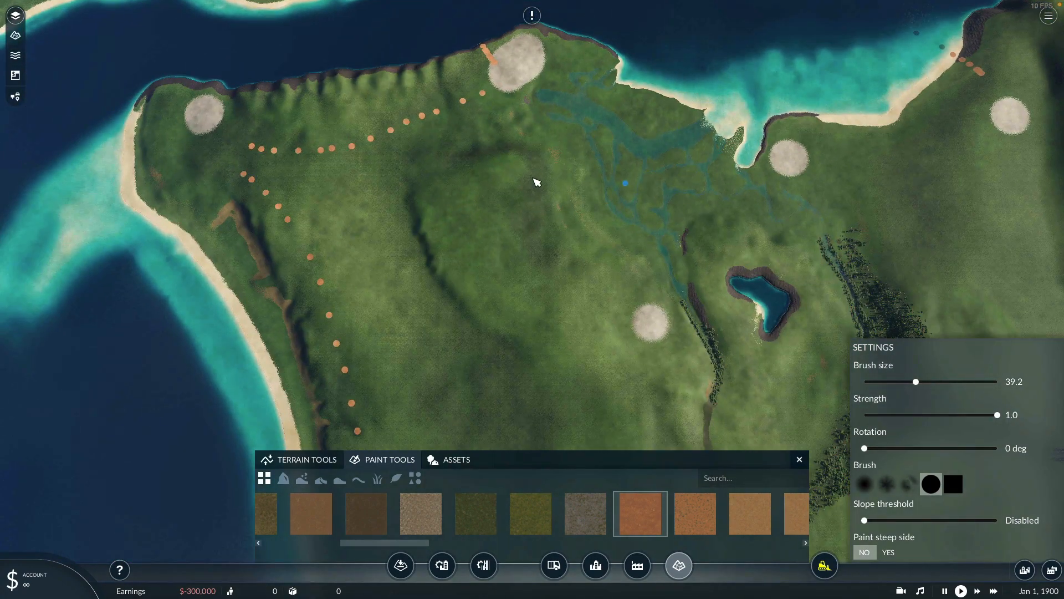
pyautogui.scroll(3, 535, 182)
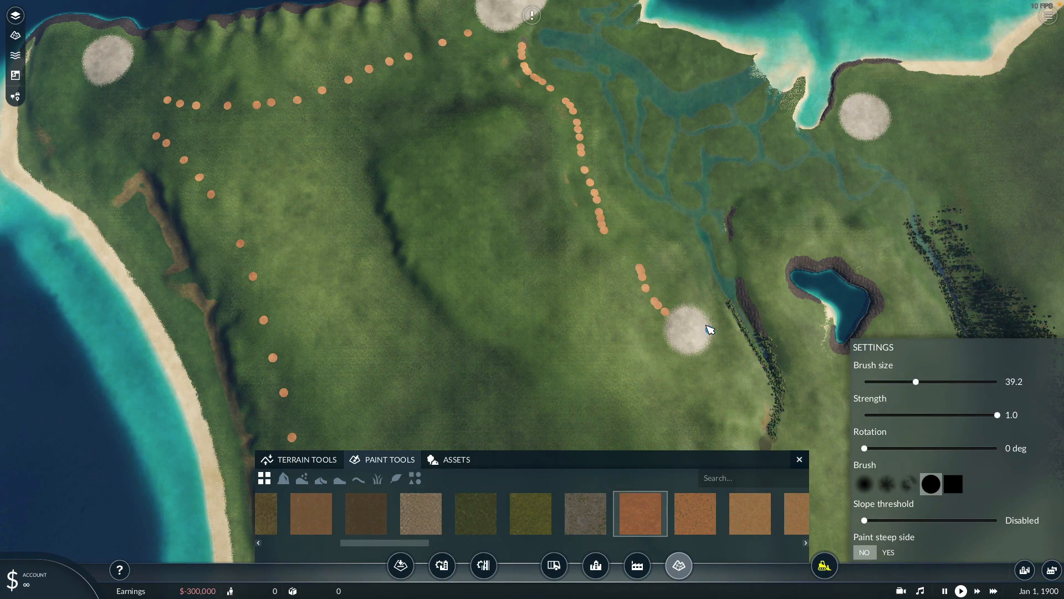
# Step: Continue the dotted line from the small site near the pond, past the forest tip, to the large site on the southern plain
pyautogui.scroll(-6, 506, 160)
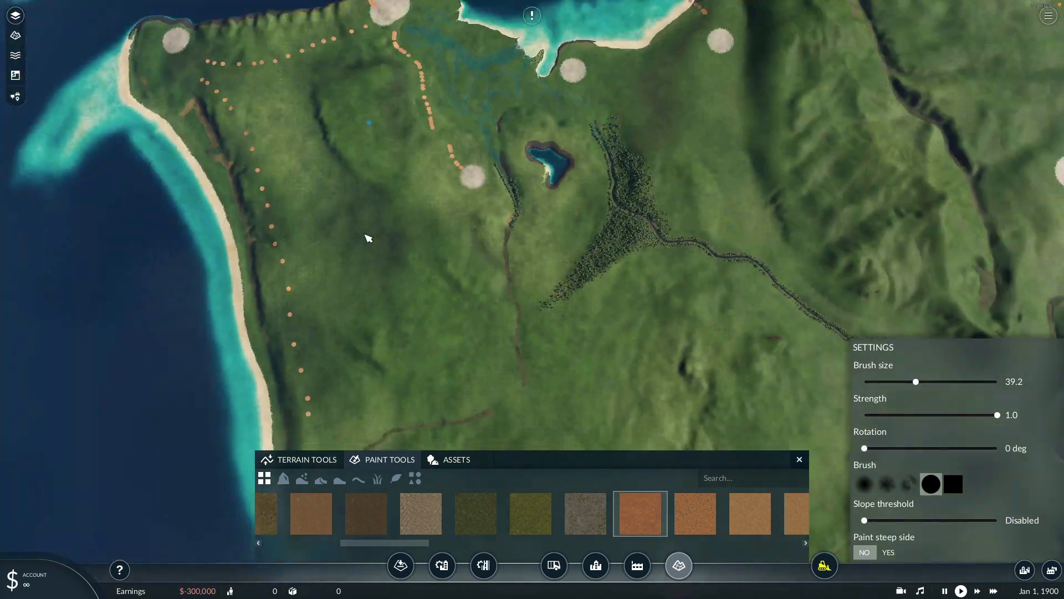
pyautogui.press('s')
pyautogui.press('a')
pyautogui.press('d')
pyautogui.moveTo(520, 97); pyautogui.dragTo(560, 150)
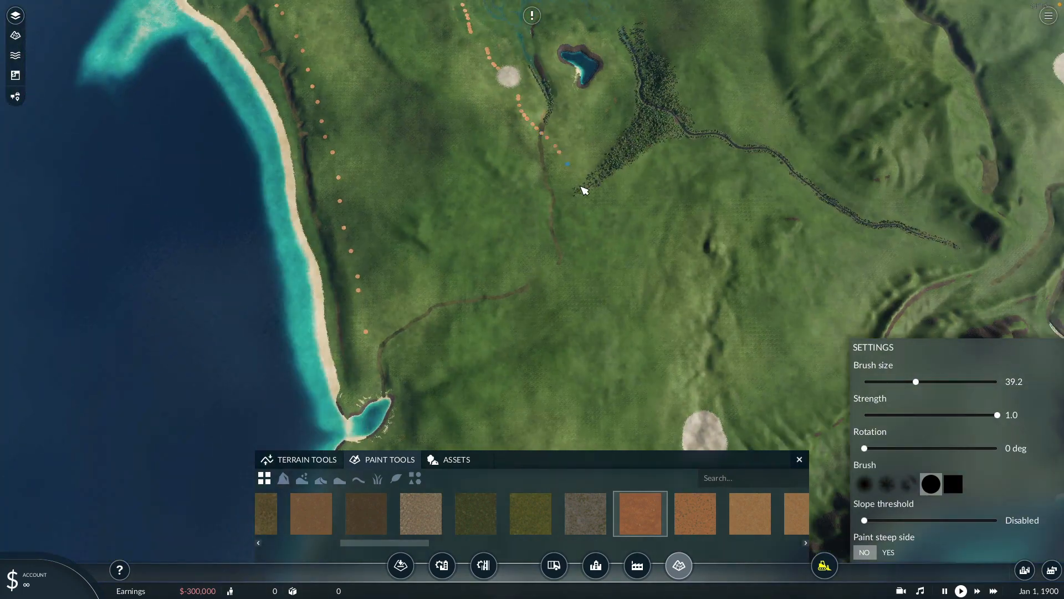
pyautogui.press('s')
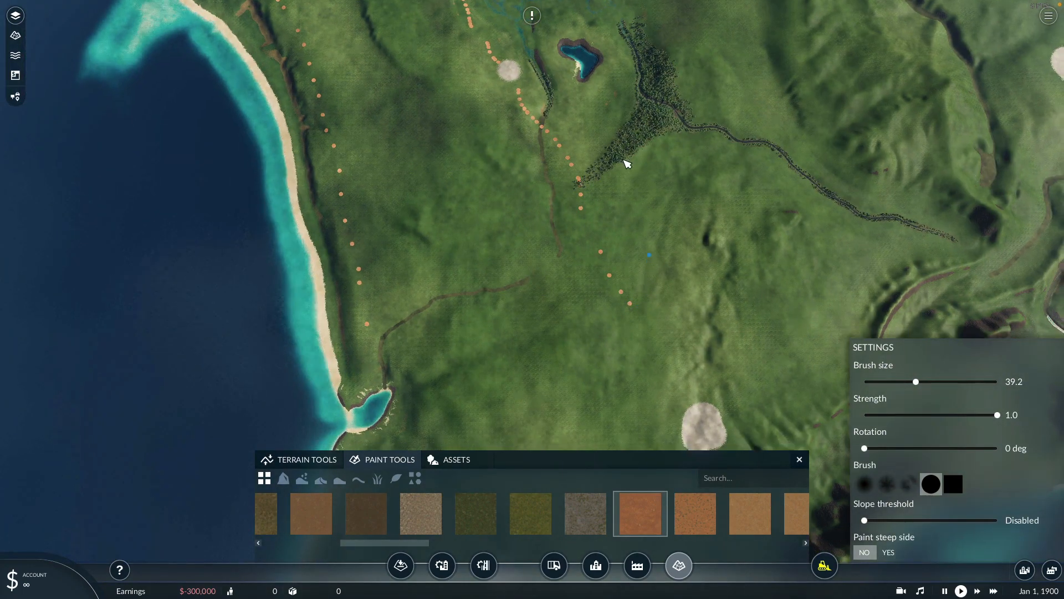
pyautogui.press('d')
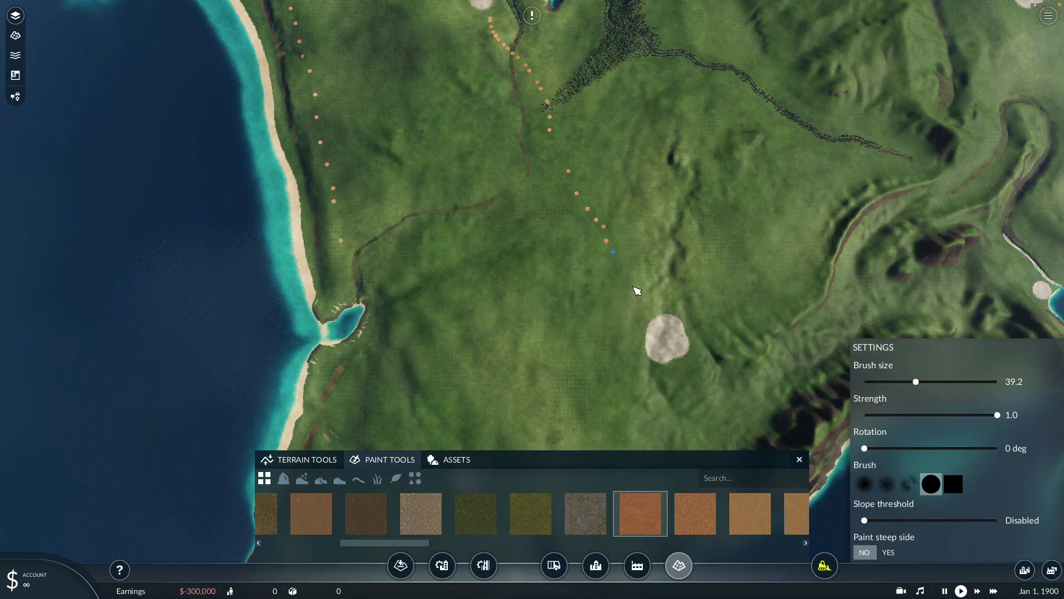
pyautogui.press('s')
pyautogui.press('d')
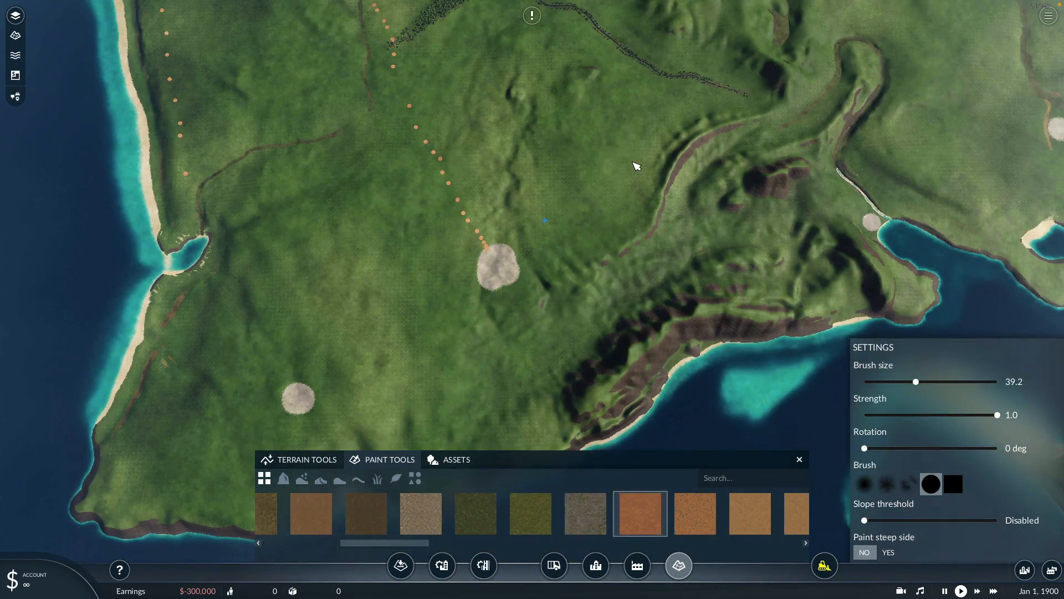
# Step: Paint a dotted line linking the large site on the southern plain with the smaller site inland from the cape
pyautogui.press('s')
pyautogui.press('a')
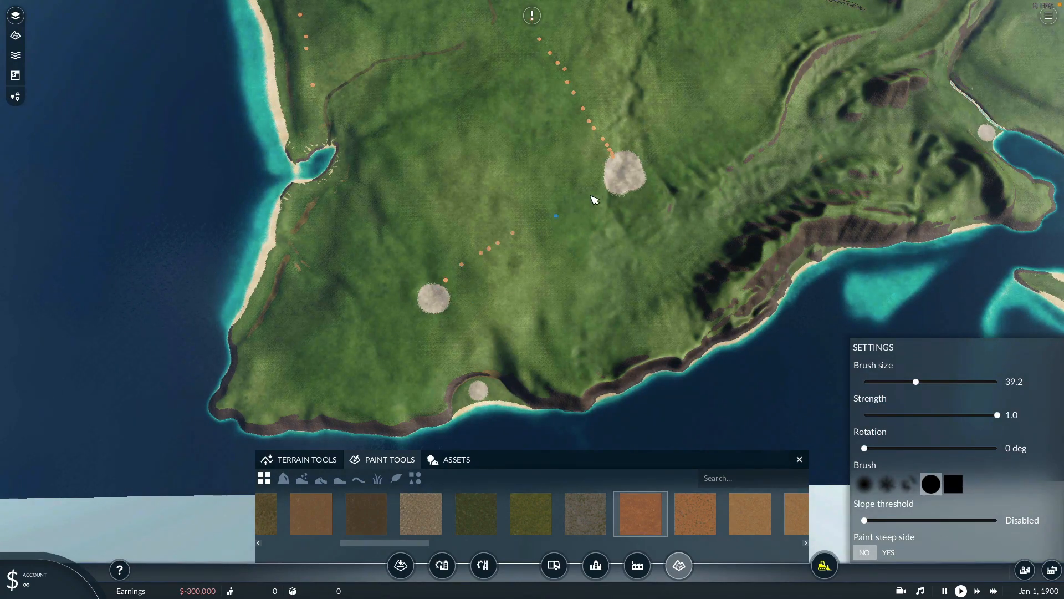
pyautogui.press('w')
pyautogui.press('d')
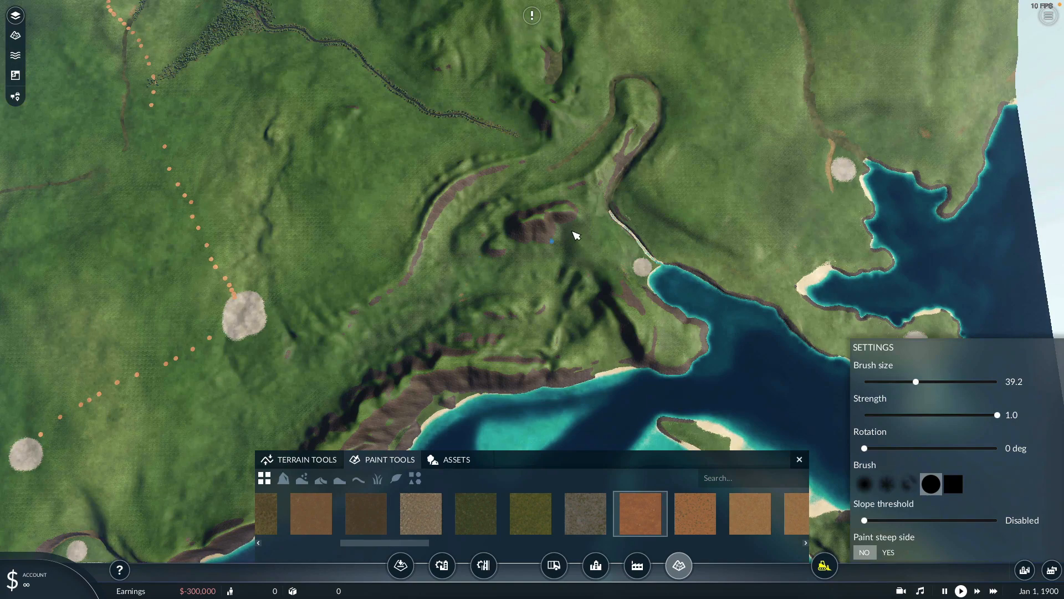
# Step: Paint a dotted line through the valley between the rocky ridges towards the small site at the head of the inlet
pyautogui.scroll(1, 604, 230)
pyautogui.press('q')
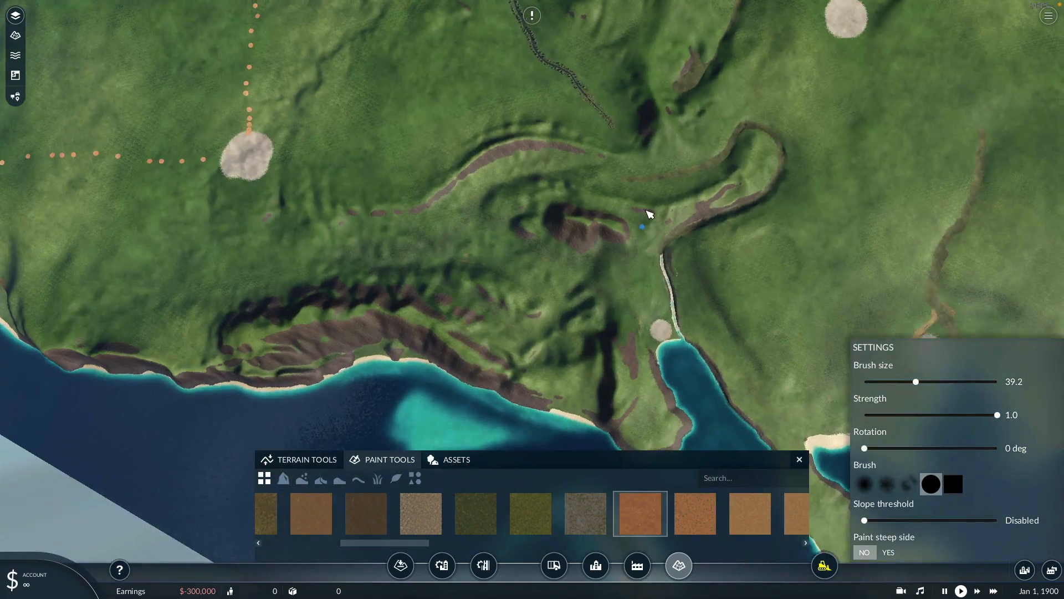
pyautogui.scroll(-1, 649, 244)
pyautogui.scroll(2, 610, 266)
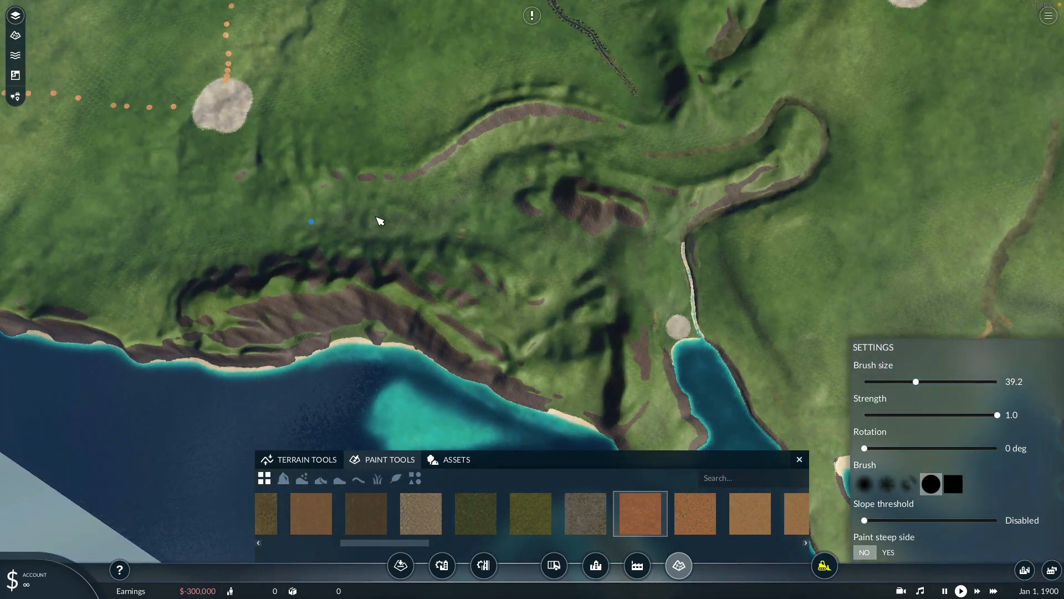
pyautogui.moveTo(380, 222)
pyautogui.mouseDown()
pyautogui.moveTo(454, 226)
pyautogui.moveTo(549, 254)
pyautogui.mouseUp()
pyautogui.moveTo(625, 266); pyautogui.dragTo(646, 323)
# Step: Join the valley line to the large site on the southern plain with a curved dotted section
pyautogui.press('a')
pyautogui.press('w')
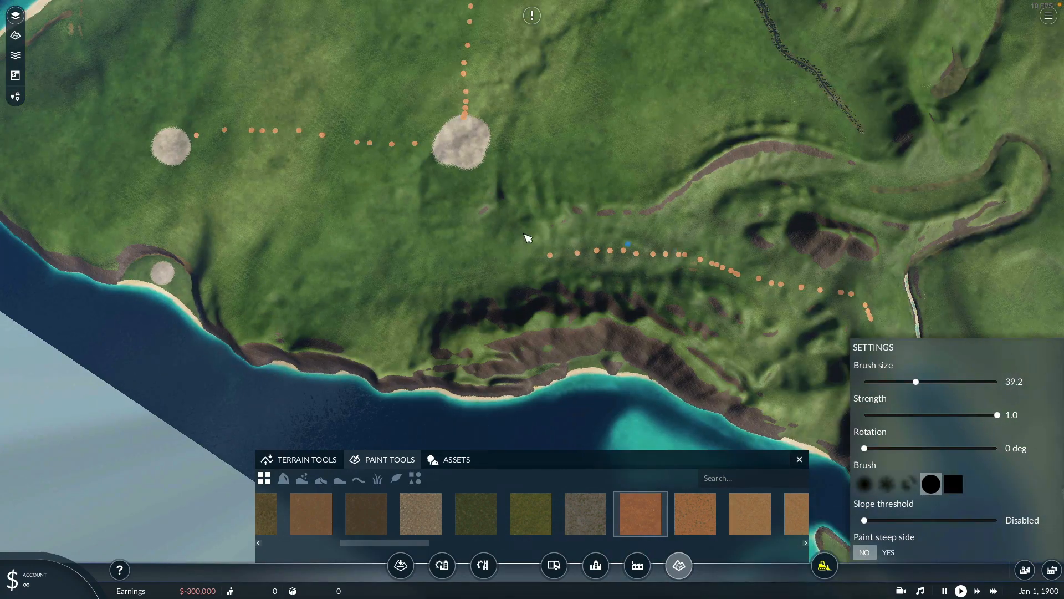
pyautogui.moveTo(459, 179)
pyautogui.mouseDown()
pyautogui.moveTo(458, 214)
pyautogui.moveTo(558, 255)
pyautogui.mouseUp()
pyautogui.press('d')
pyautogui.press('s')
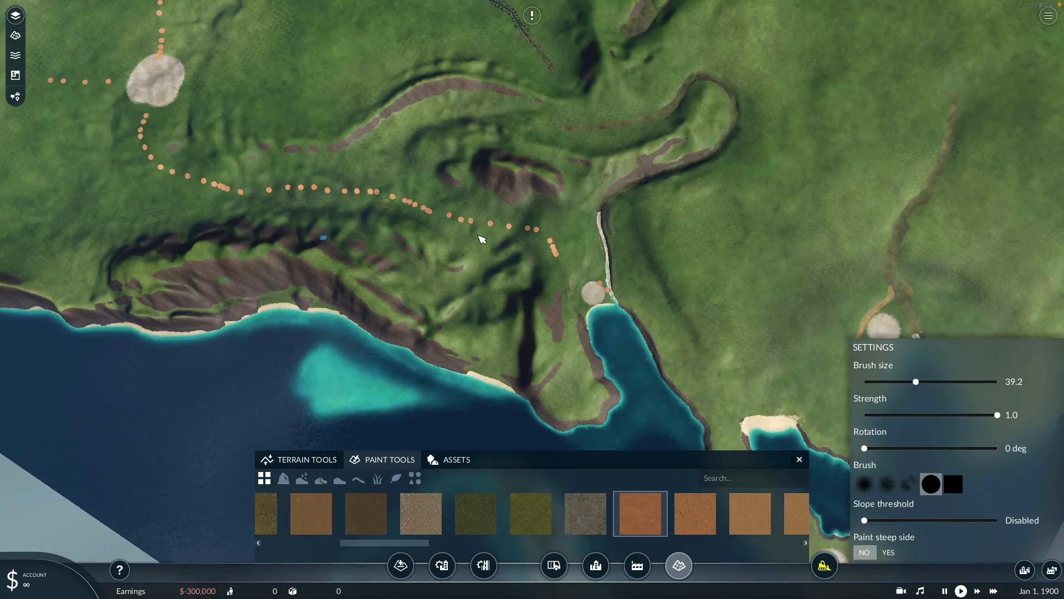
# Step: Paint a dotted line from the site at the inlet head along the opposite shore towards the peninsula site
pyautogui.press('d')
pyautogui.press('s')
pyautogui.press('e')
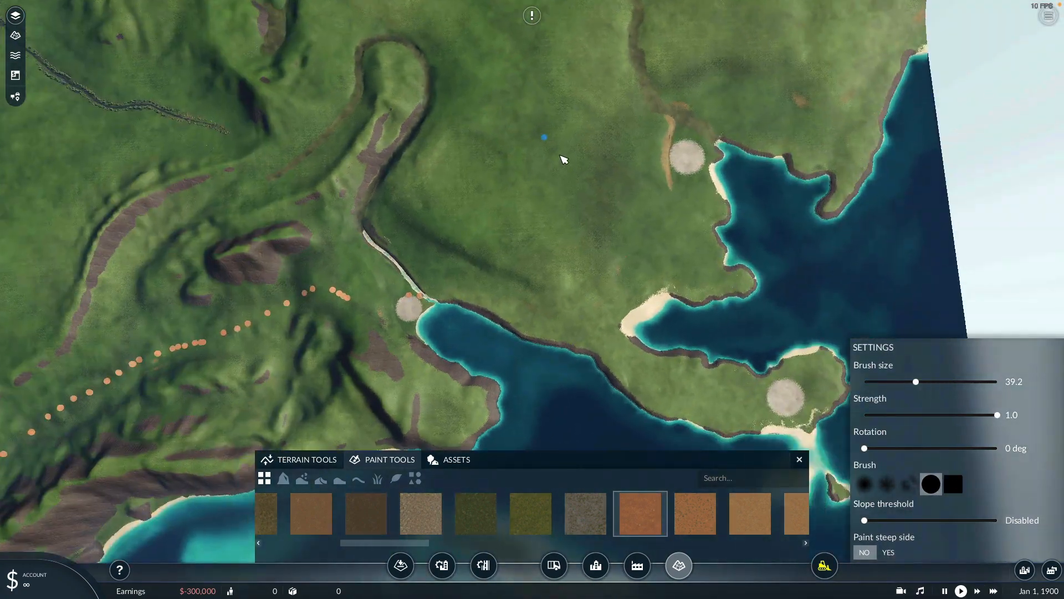
pyautogui.press('s')
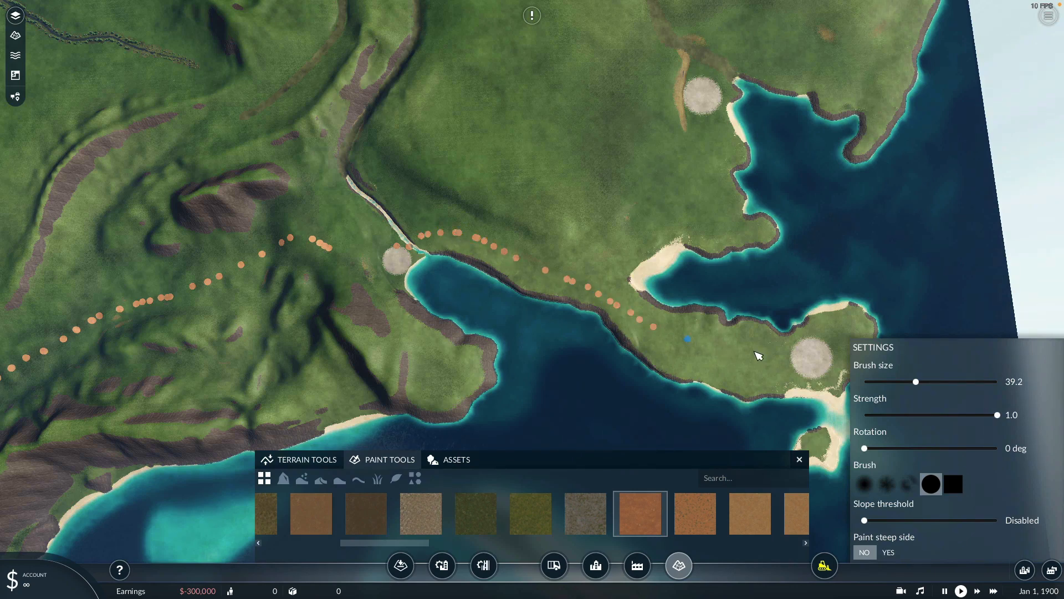
# Step: Paint a dotted branch from the shoreline route, curving inland of the sandy spit, up to the site beside the bay
pyautogui.moveTo(690, 158); pyautogui.dragTo(679, 187, button='right')
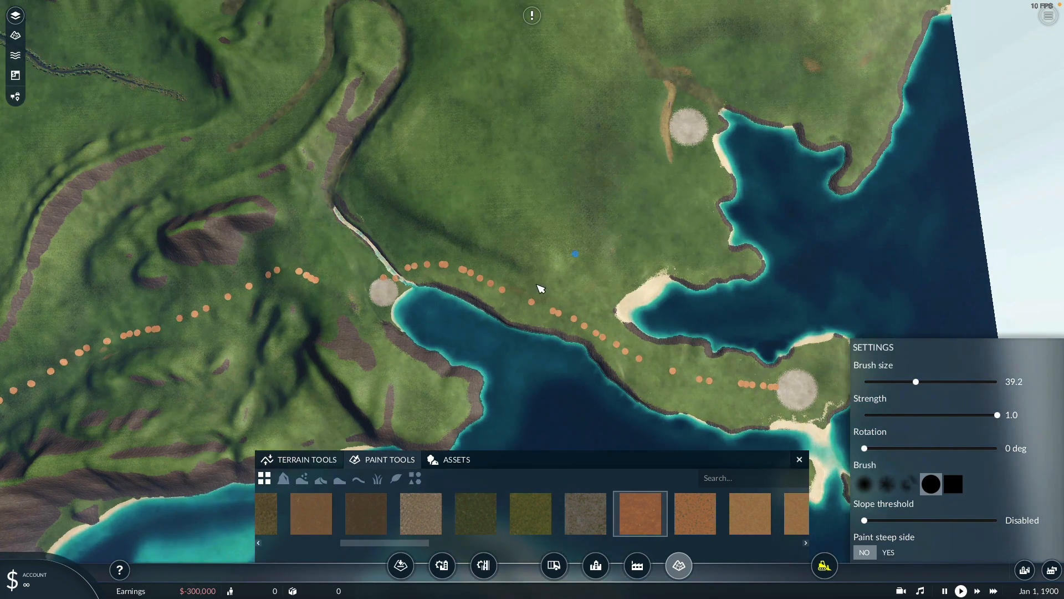
pyautogui.moveTo(601, 271)
pyautogui.mouseDown()
pyautogui.moveTo(662, 217)
pyautogui.moveTo(686, 154)
pyautogui.mouseUp()
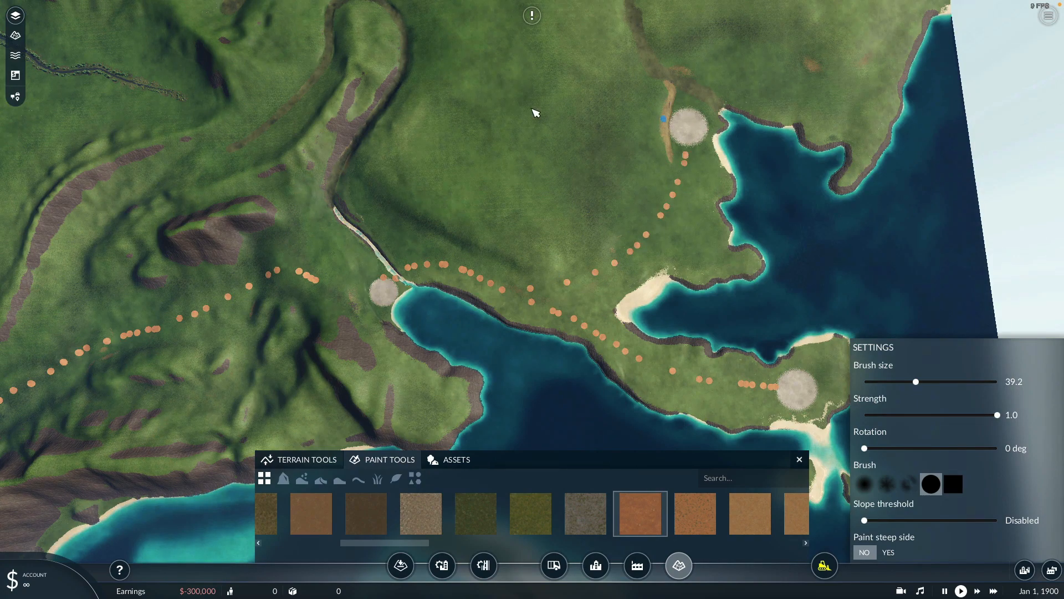
pyautogui.moveTo(508, 112); pyautogui.dragTo(586, 161, button='right')
pyautogui.moveTo(587, 161); pyautogui.dragTo(713, 144, button='middle')
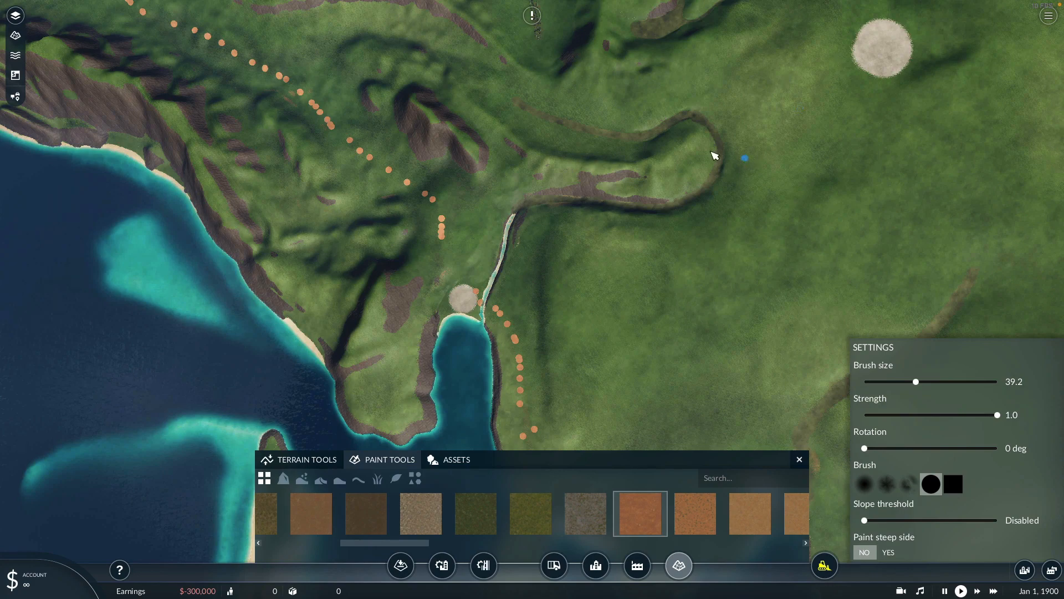
# Step: Paint a dotted line from the inlet-head site along the river, past its sharp bend, up to the site on the inland plain
pyautogui.moveTo(716, 156)
pyautogui.mouseDown(button='middle')
pyautogui.moveTo(632, 118)
pyautogui.moveTo(601, 200)
pyautogui.moveTo(606, 235)
pyautogui.mouseUp(button='middle')
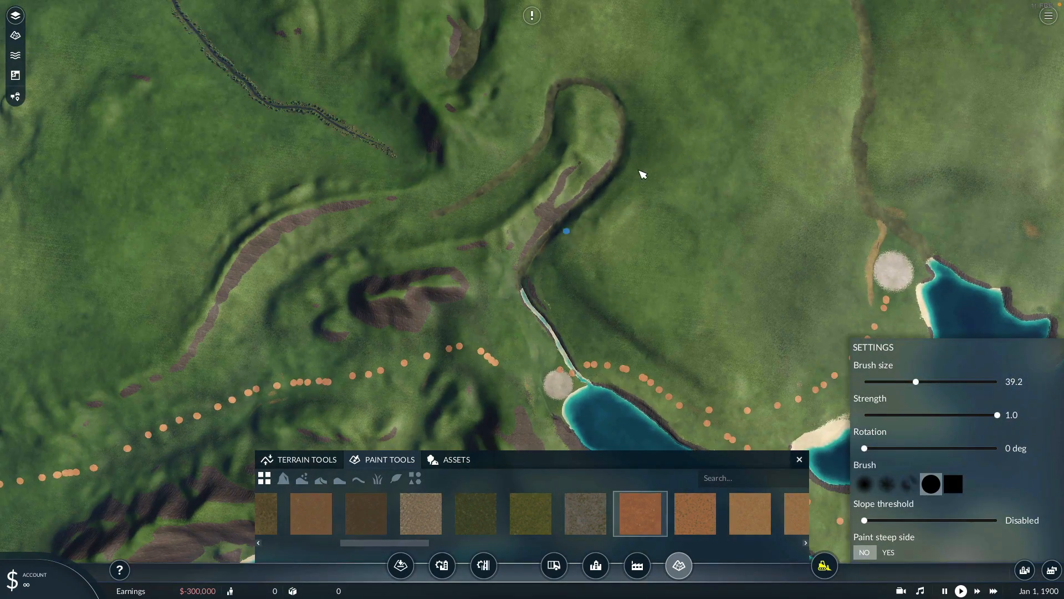
pyautogui.moveTo(641, 153)
pyautogui.mouseDown()
pyautogui.moveTo(568, 259)
pyautogui.moveTo(584, 355)
pyautogui.mouseUp()
pyautogui.moveTo(594, 55); pyautogui.dragTo(599, 185, button='right')
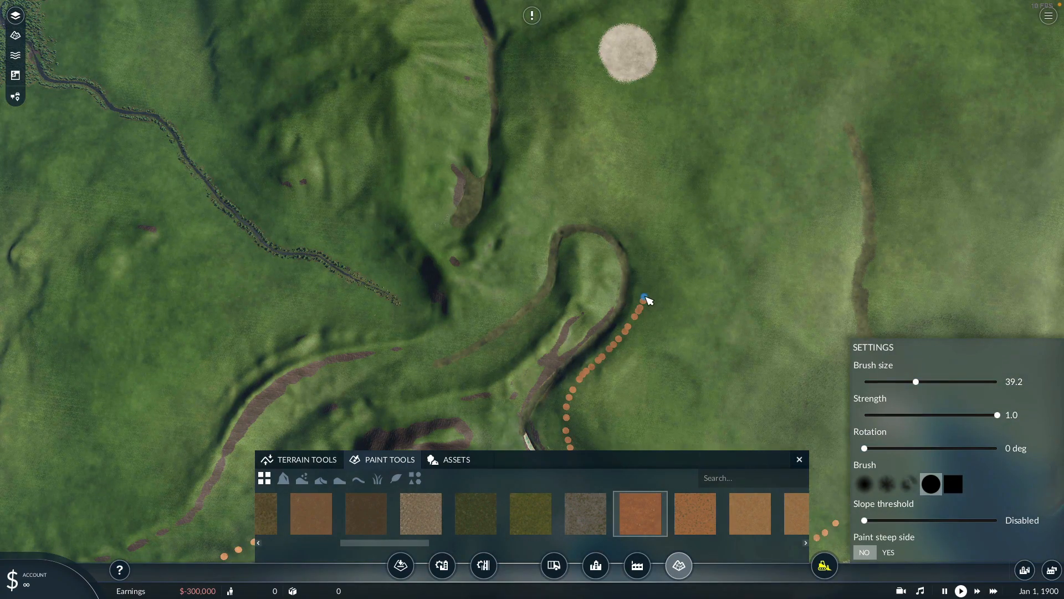
pyautogui.moveTo(646, 300)
pyautogui.mouseDown()
pyautogui.moveTo(651, 102)
pyautogui.moveTo(634, 60)
pyautogui.mouseUp()
pyautogui.moveTo(601, 159); pyautogui.dragTo(611, 355, button='right')
pyautogui.moveTo(542, 98); pyautogui.dragTo(484, 1, button='right')
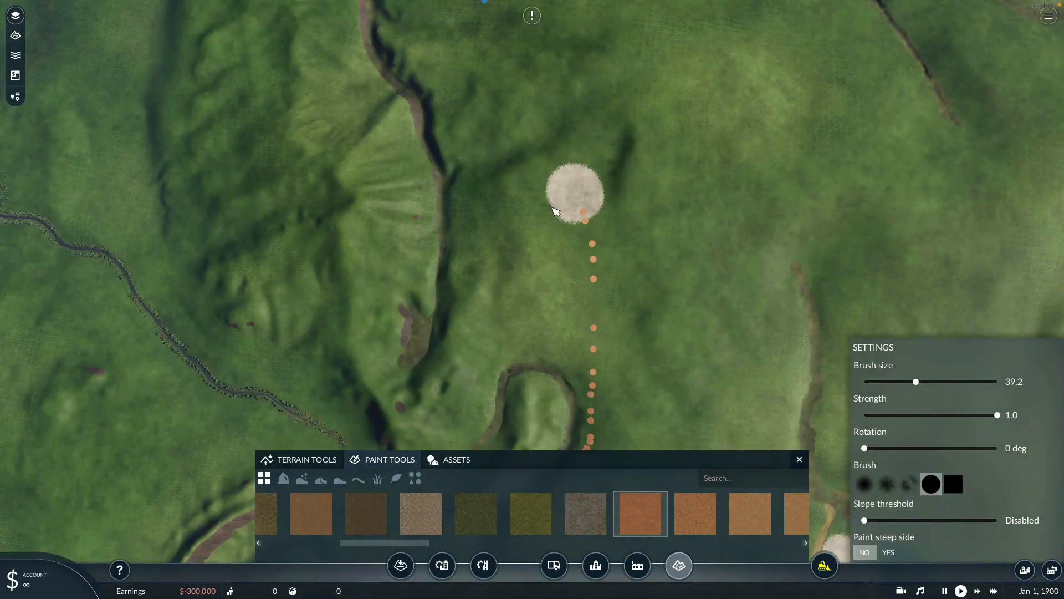
# Step: Paint a dotted line from the bayside site inland between the wooded river and the hills
pyautogui.moveTo(555, 211); pyautogui.dragTo(583, 71, button='right')
pyautogui.moveTo(494, 119)
pyautogui.mouseDown(button='right')
pyautogui.moveTo(766, 185)
pyautogui.moveTo(812, 281)
pyautogui.mouseUp(button='right')
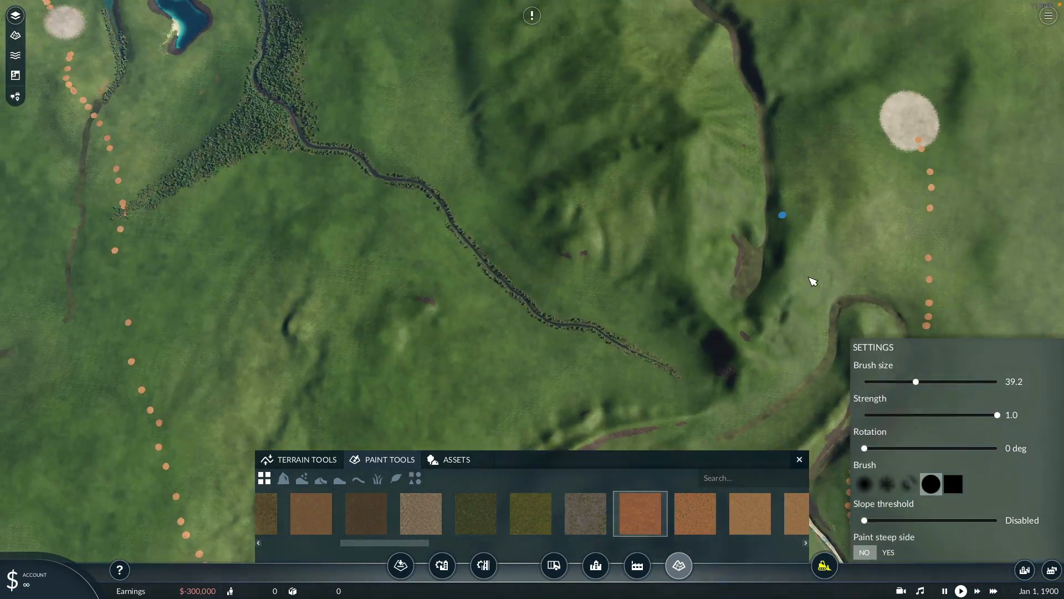
pyautogui.moveTo(595, 125); pyautogui.dragTo(609, 314, button='right')
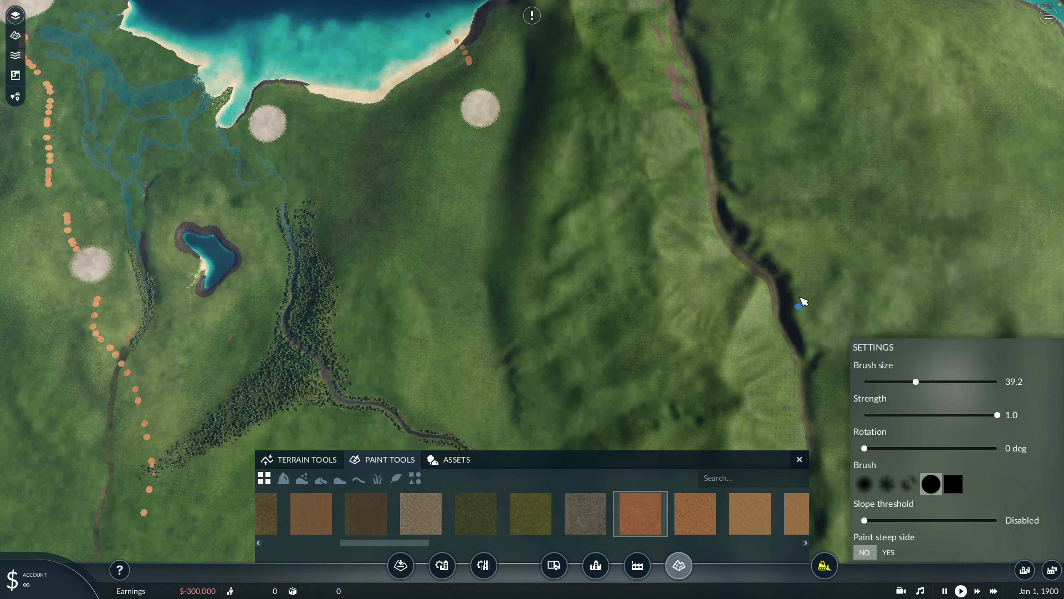
pyautogui.moveTo(682, 169); pyautogui.dragTo(653, 77, button='right')
pyautogui.moveTo(640, 234); pyautogui.dragTo(680, 187, button='right')
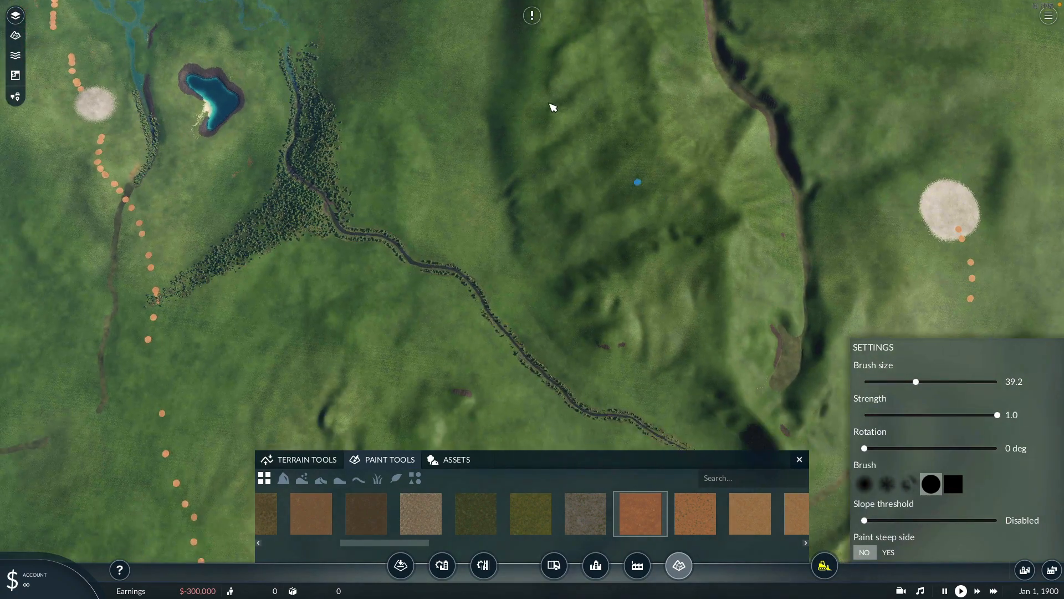
pyautogui.moveTo(583, 157); pyautogui.dragTo(611, 201, button='right')
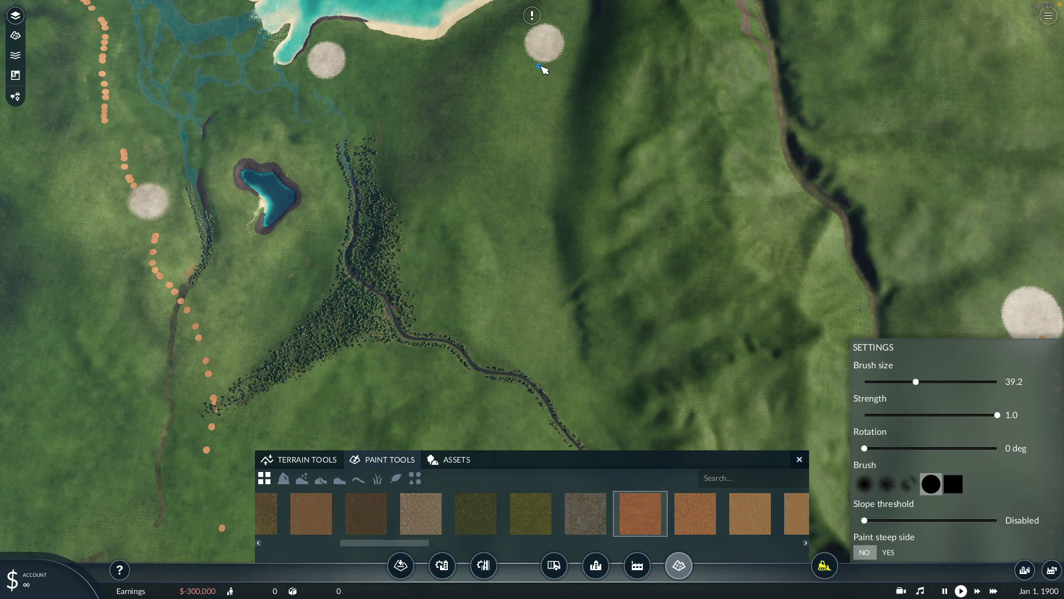
pyautogui.moveTo(523, 164)
pyautogui.mouseDown()
pyautogui.moveTo(564, 356)
pyautogui.moveTo(600, 404)
pyautogui.mouseUp()
pyautogui.moveTo(637, 349); pyautogui.dragTo(551, 147, button='right')
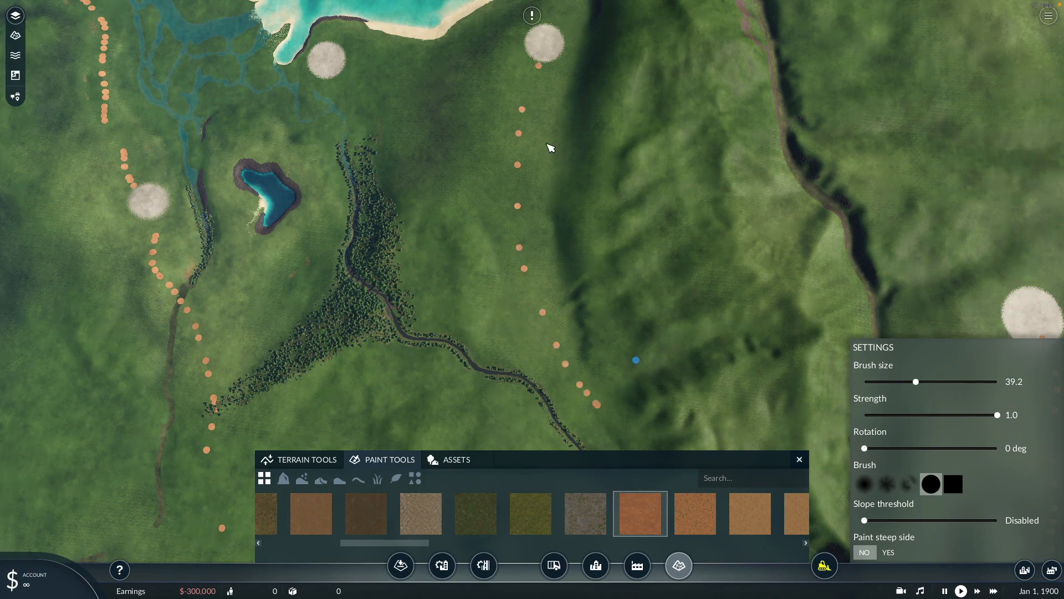
# Step: Extend the line alongside the wooded river, through the gap below the hills, to join the inland plain route
pyautogui.moveTo(518, 203)
pyautogui.mouseDown()
pyautogui.moveTo(573, 271)
pyautogui.moveTo(744, 352)
pyautogui.mouseUp()
pyautogui.moveTo(743, 352); pyautogui.dragTo(632, 302, button='right')
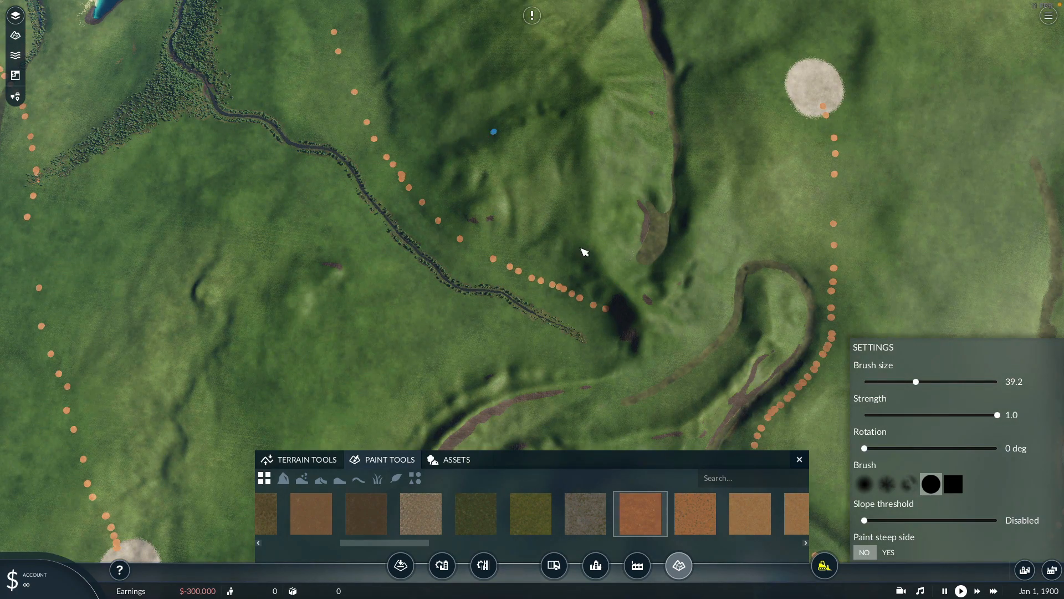
pyautogui.moveTo(623, 311)
pyautogui.mouseDown()
pyautogui.moveTo(692, 301)
pyautogui.moveTo(755, 233)
pyautogui.mouseUp()
# Step: Paint a dotted branch from the site beside the marshy delta, past the forest edge, to the line beside the wooded river
pyautogui.moveTo(558, 135); pyautogui.dragTo(725, 247, button='right')
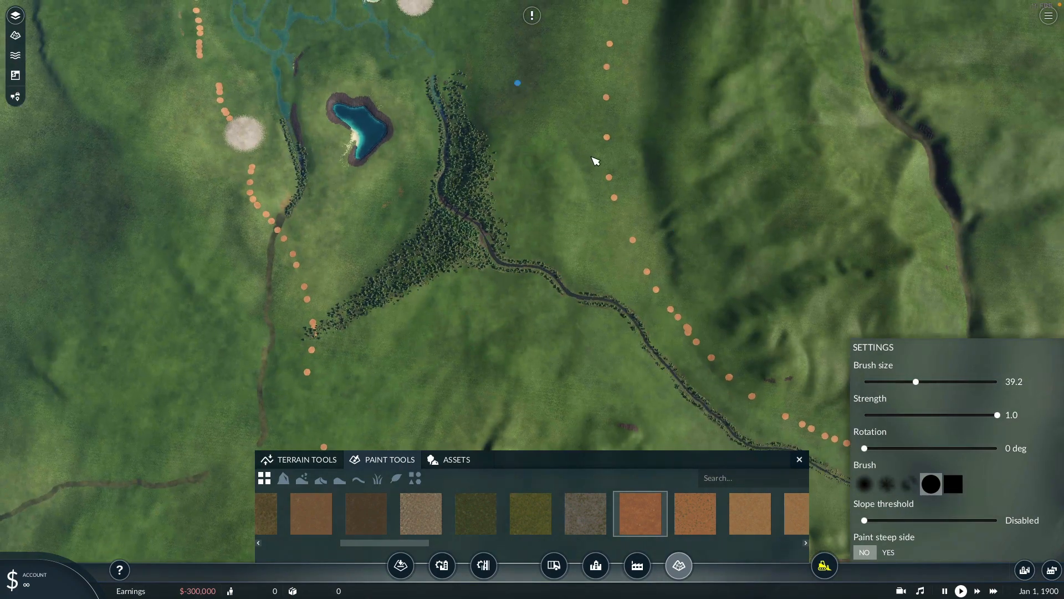
pyautogui.moveTo(595, 161); pyautogui.dragTo(524, 106, button='right')
pyautogui.moveTo(562, 151)
pyautogui.mouseDown()
pyautogui.moveTo(589, 233)
pyautogui.moveTo(647, 329)
pyautogui.moveTo(745, 372)
pyautogui.mouseUp()
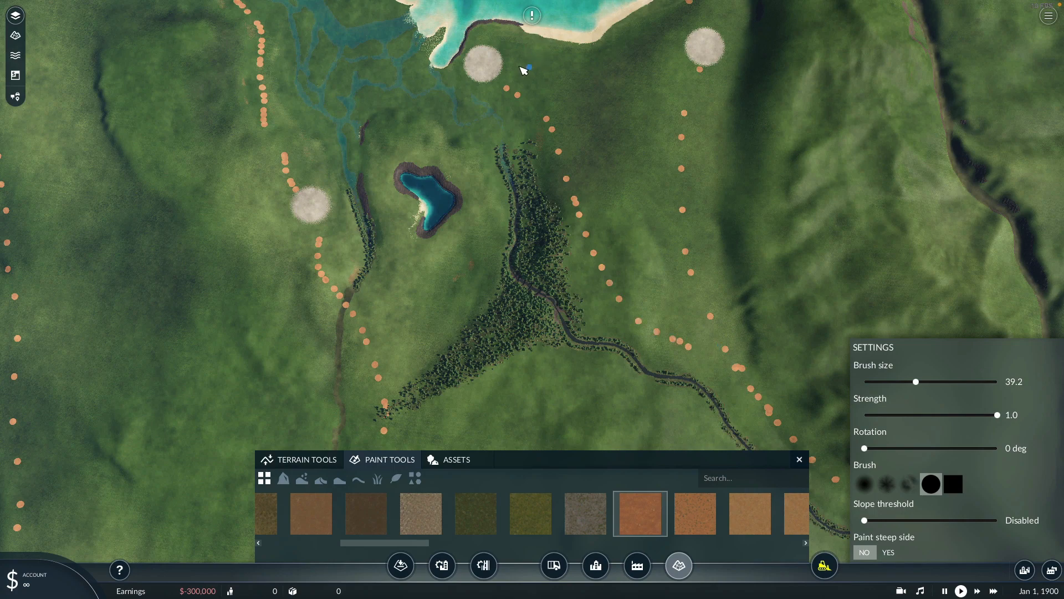
pyautogui.moveTo(639, 65); pyautogui.dragTo(670, 51)
pyautogui.moveTo(635, 117); pyautogui.dragTo(639, 93, button='right')
# Step: Paint a curved dotted line from the southern plateau site down through the cliff gap to the small site in the beach cove
pyautogui.moveTo(351, 307); pyautogui.dragTo(447, 70, button='right')
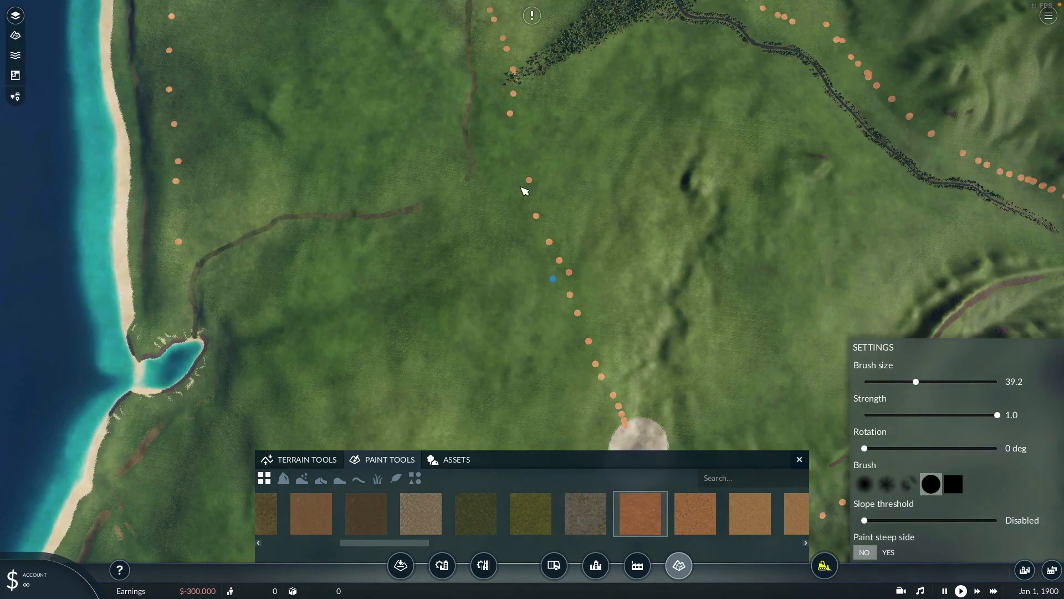
pyautogui.moveTo(525, 191); pyautogui.dragTo(497, 143, button='right')
pyautogui.moveTo(392, 148); pyautogui.dragTo(408, 98, button='right')
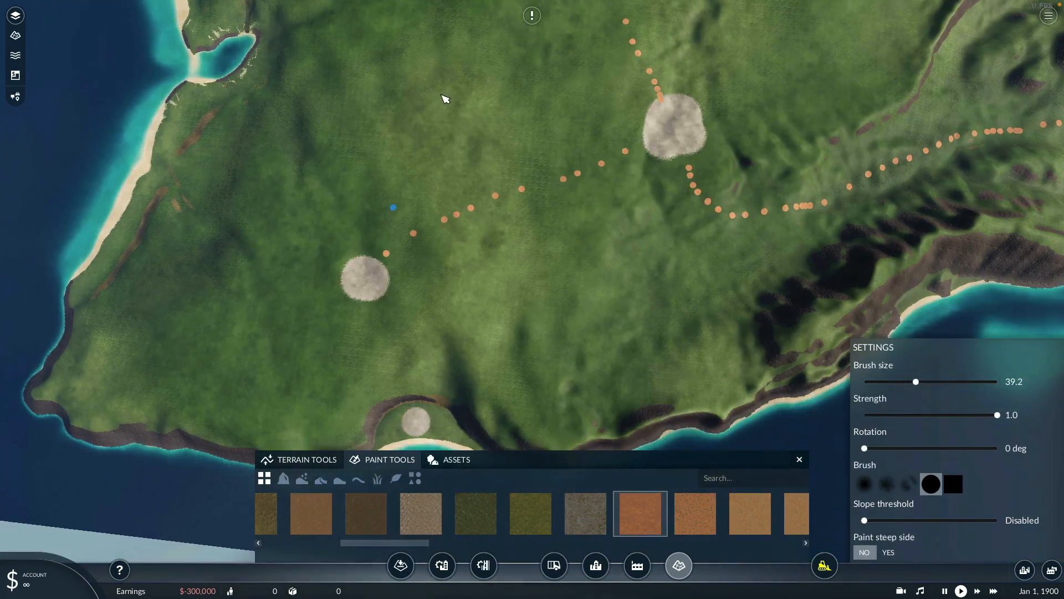
pyautogui.moveTo(395, 214); pyautogui.dragTo(445, 99, button='right')
pyautogui.moveTo(441, 147); pyautogui.dragTo(480, 100, button='right')
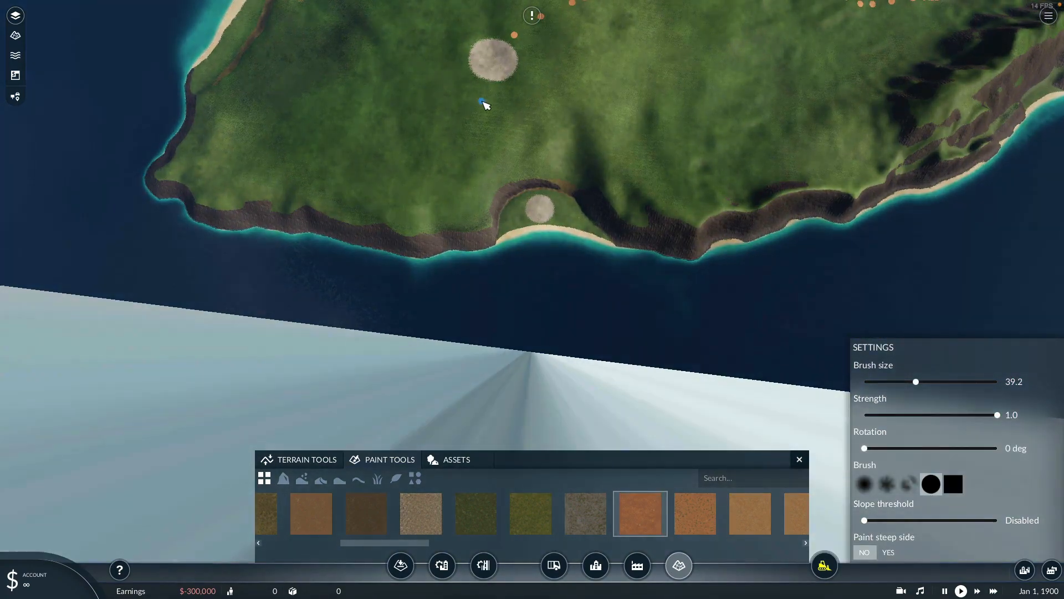
pyautogui.scroll(3, 485, 105)
pyautogui.moveTo(483, 101); pyautogui.dragTo(494, 164, button='middle')
pyautogui.moveTo(548, 109)
pyautogui.mouseDown(button='right')
pyautogui.moveTo(527, 180)
pyautogui.moveTo(487, 60)
pyautogui.moveTo(499, 109)
pyautogui.mouseUp(button='right')
pyautogui.moveTo(497, 104); pyautogui.dragTo(510, 91, button='middle')
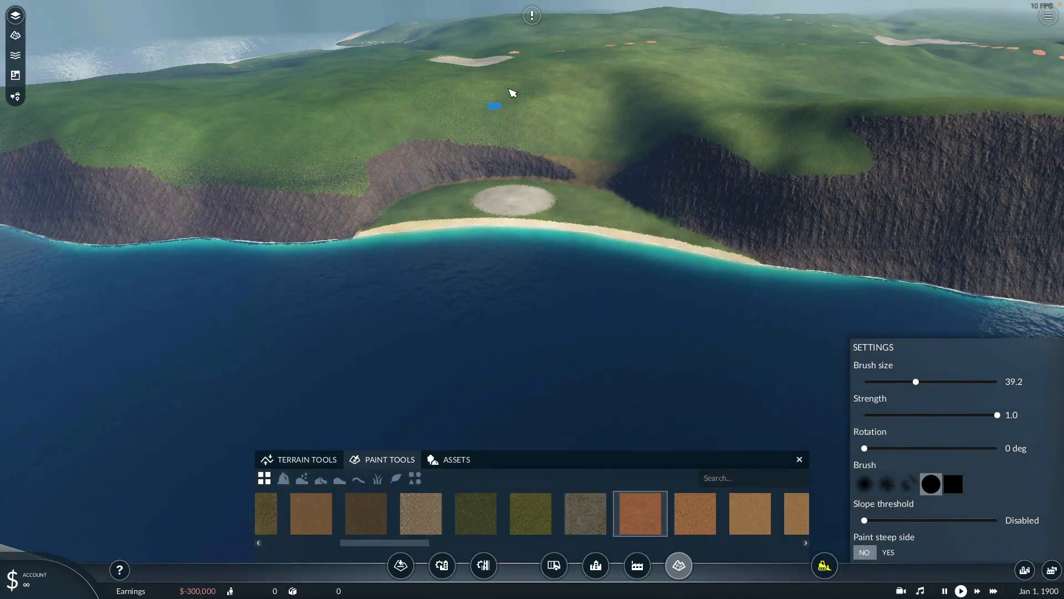
pyautogui.moveTo(520, 127); pyautogui.dragTo(537, 133, button='right')
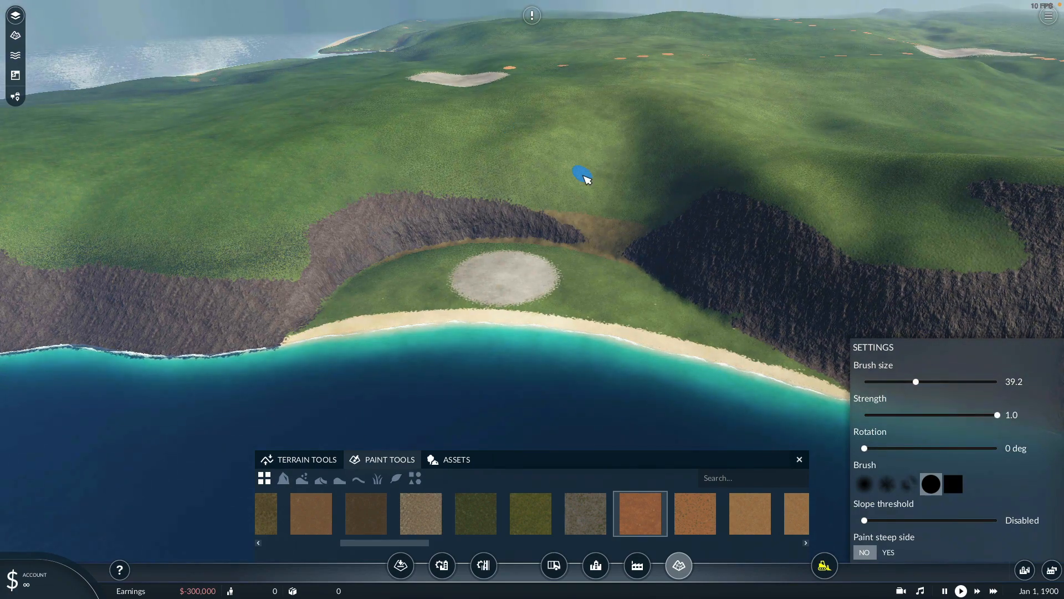
pyautogui.scroll(-2, 573, 173)
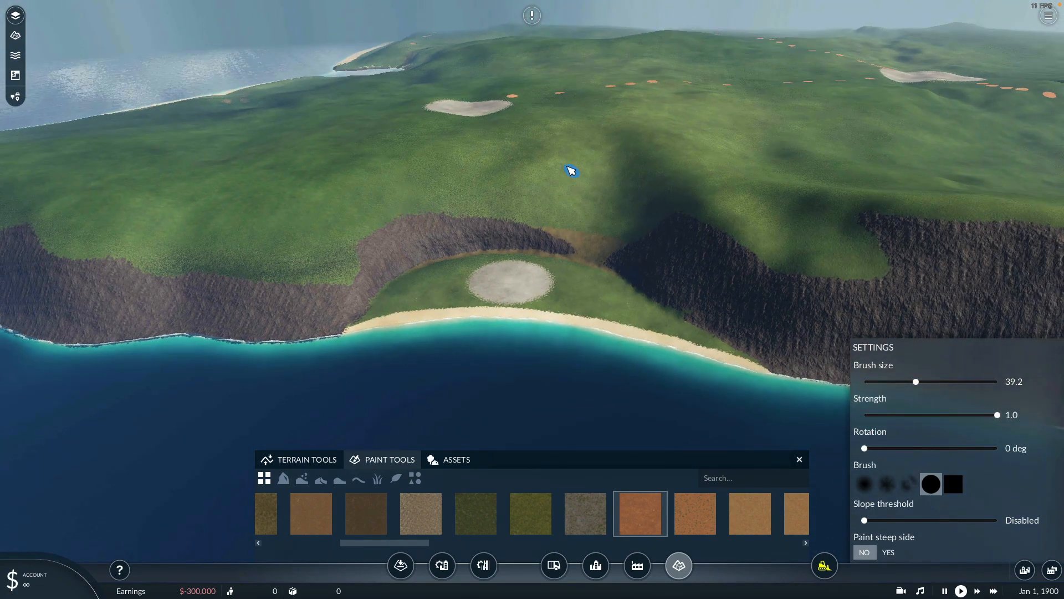
pyautogui.moveTo(569, 167); pyautogui.dragTo(553, 149, button='middle')
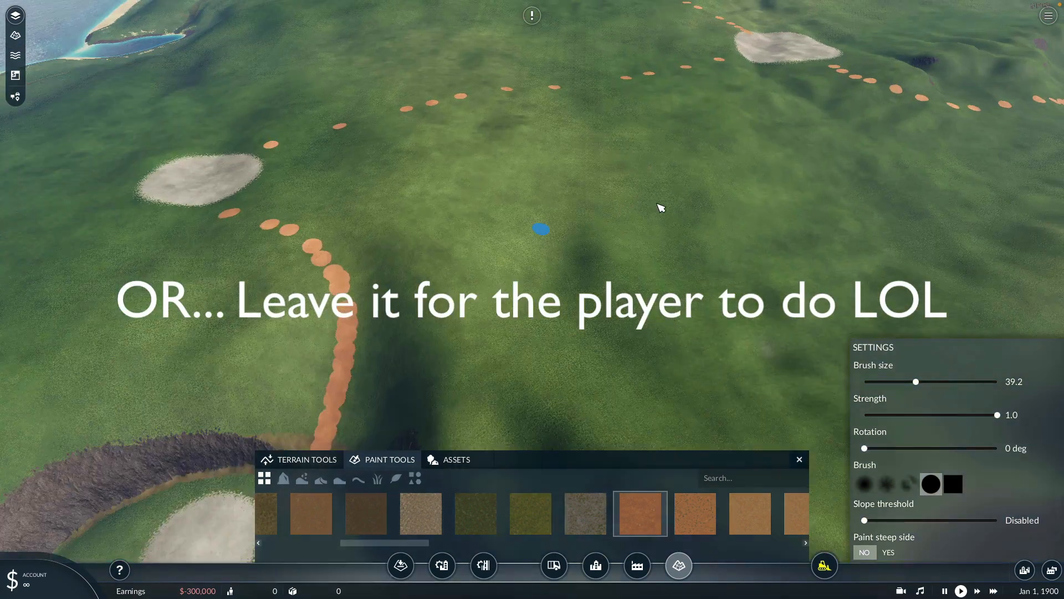
# Step: Fill the gap between the valley line and the small site at the inlet head with dots
pyautogui.scroll(-6, 661, 208)
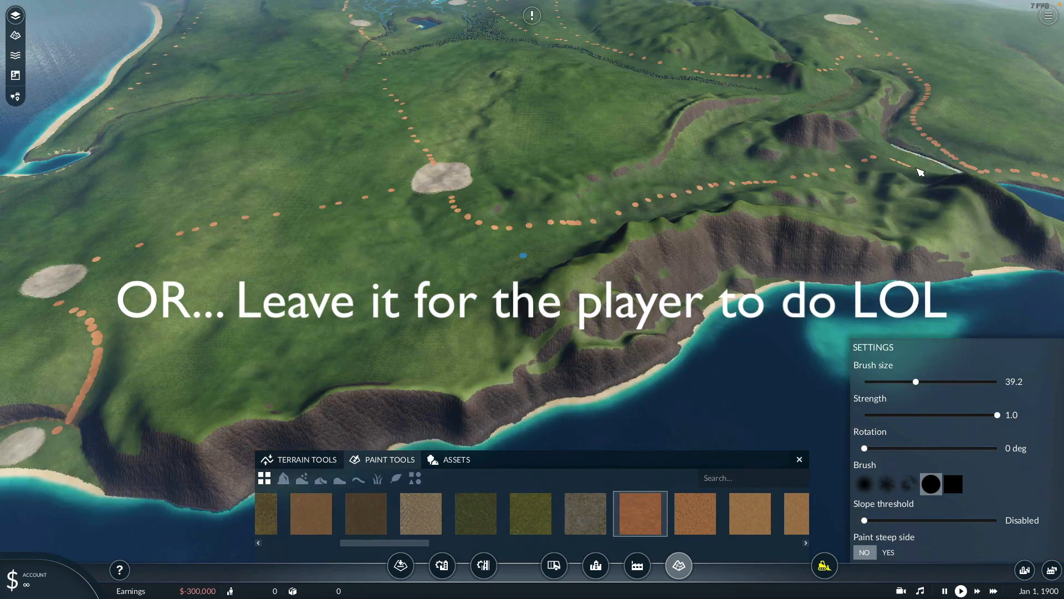
pyautogui.scroll(-5, 745, 178)
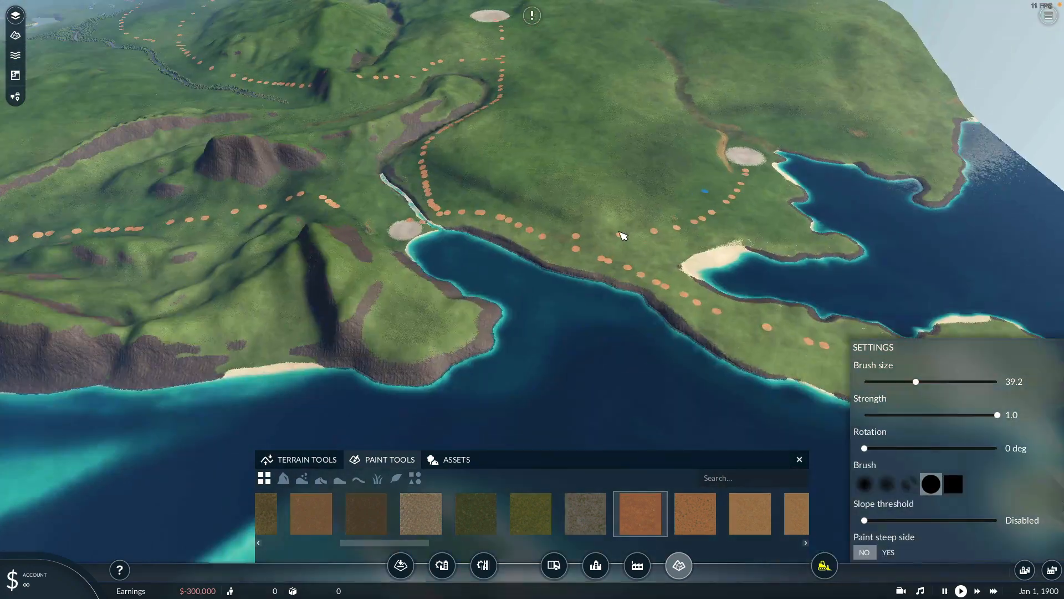
pyautogui.scroll(3, 622, 235)
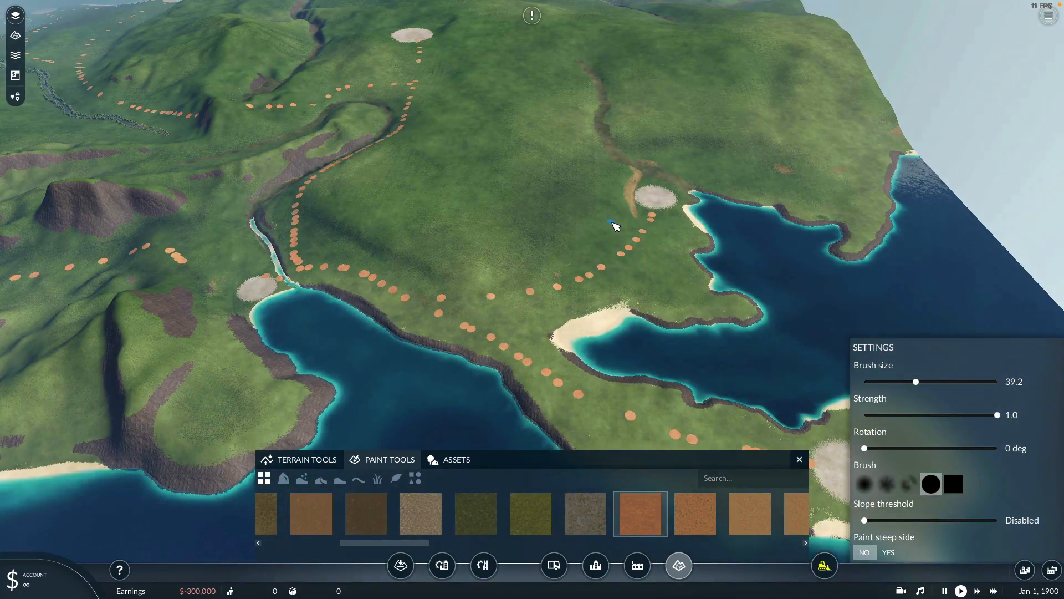
pyautogui.moveTo(190, 265); pyautogui.dragTo(233, 286)
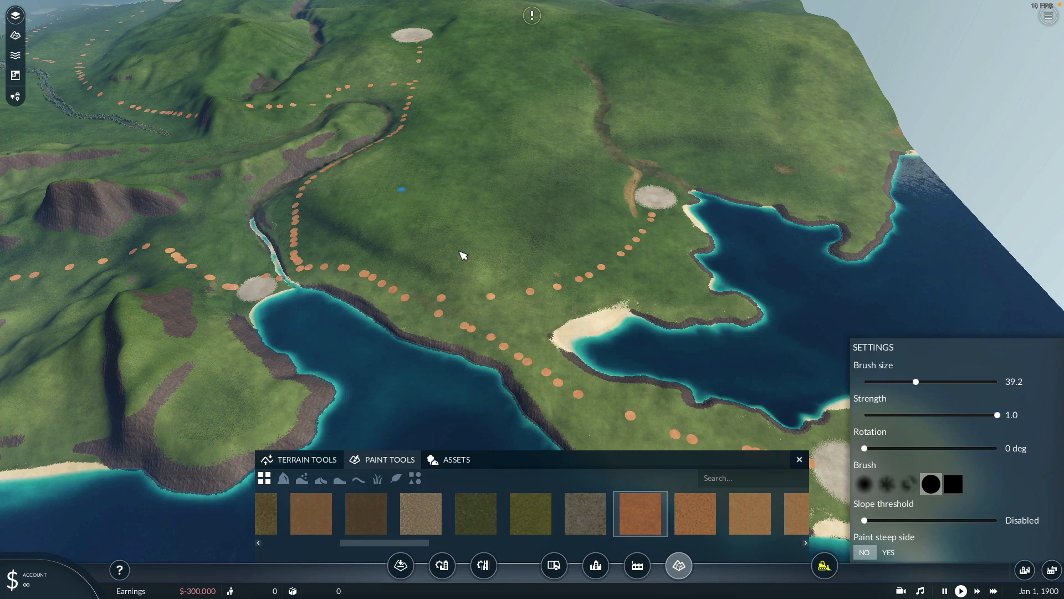
# Step: Paint a dotted line from the large site near the river junction along the tributary bank and past its head
pyautogui.moveTo(463, 256); pyautogui.dragTo(503, 373, button='right')
pyautogui.moveTo(527, 200); pyautogui.dragTo(610, 421, button='right')
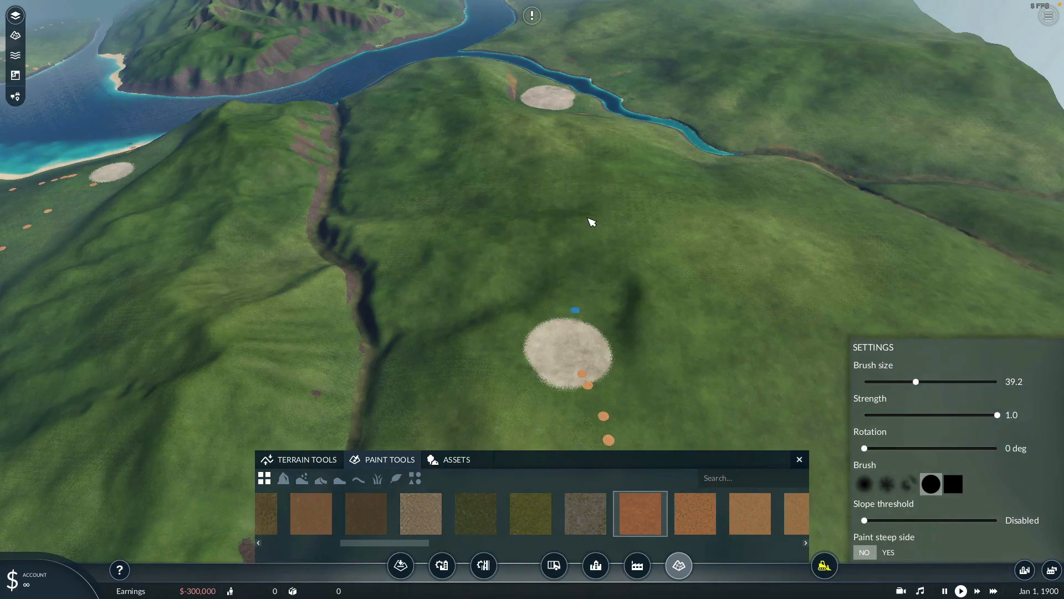
pyautogui.moveTo(571, 226); pyautogui.dragTo(634, 325, button='right')
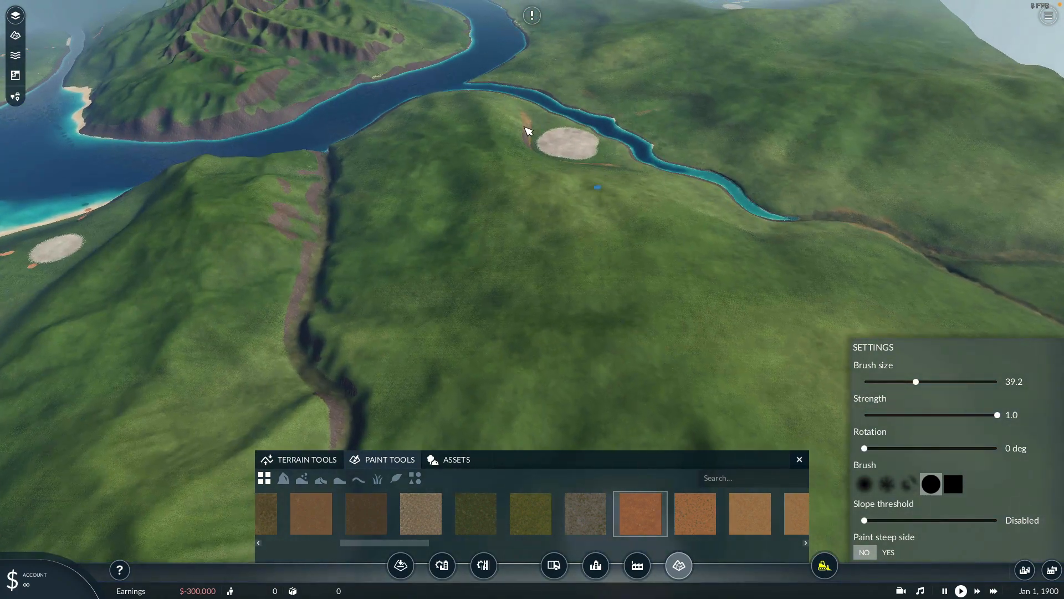
pyautogui.moveTo(588, 190); pyautogui.dragTo(593, 167, button='right')
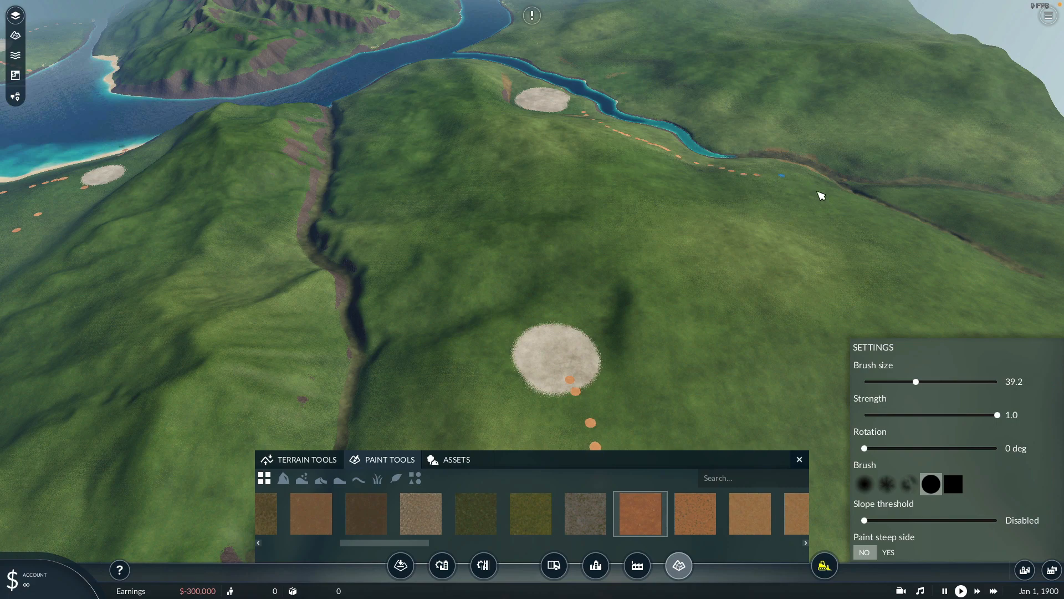
pyautogui.moveTo(839, 205); pyautogui.dragTo(867, 218)
# Step: Paint a dotted branch from the tributary line across the plain to the inland site
pyautogui.moveTo(859, 247); pyautogui.dragTo(614, 197, button='right')
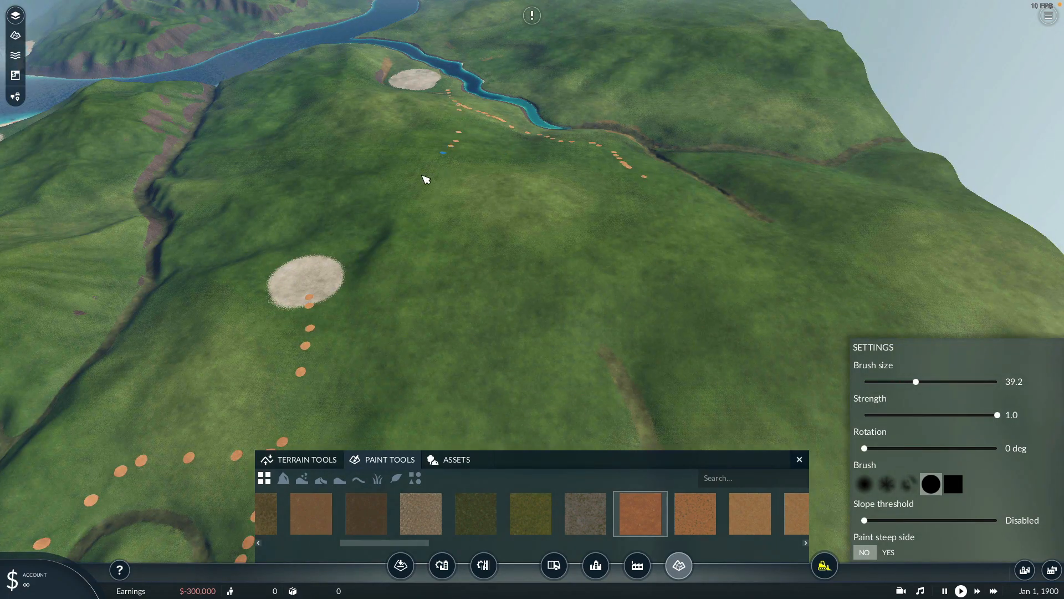
pyautogui.moveTo(358, 237); pyautogui.dragTo(333, 247)
# Step: Continue the tributary line across the open plain, beside the dry stream bed, down towards the site by the sea inlet
pyautogui.moveTo(418, 245); pyautogui.dragTo(107, 60, button='right')
pyautogui.moveTo(217, 105); pyautogui.dragTo(484, 190, button='right')
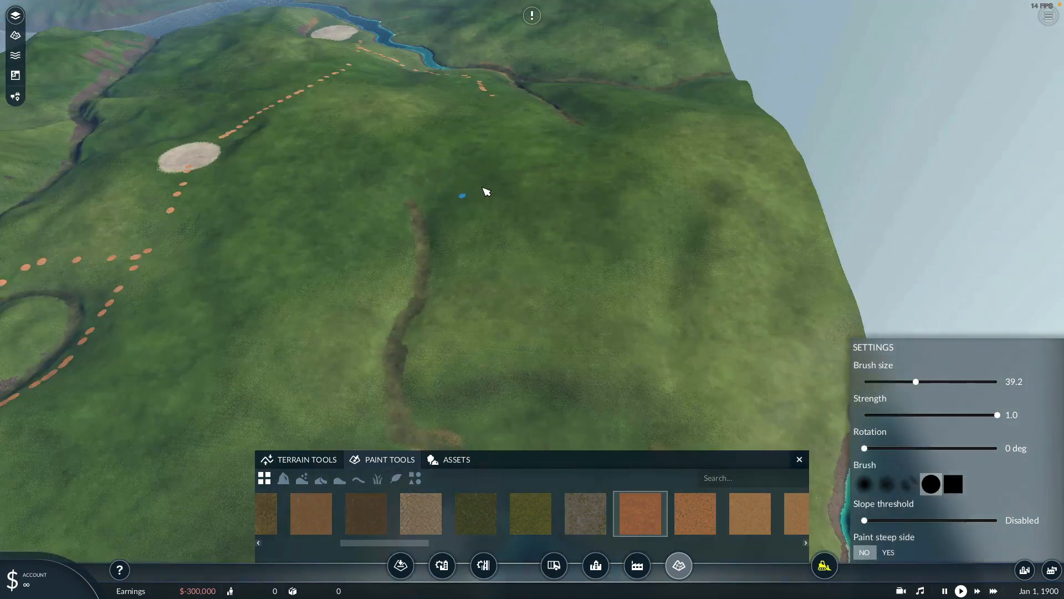
pyautogui.moveTo(577, 291); pyautogui.dragTo(588, 239, button='right')
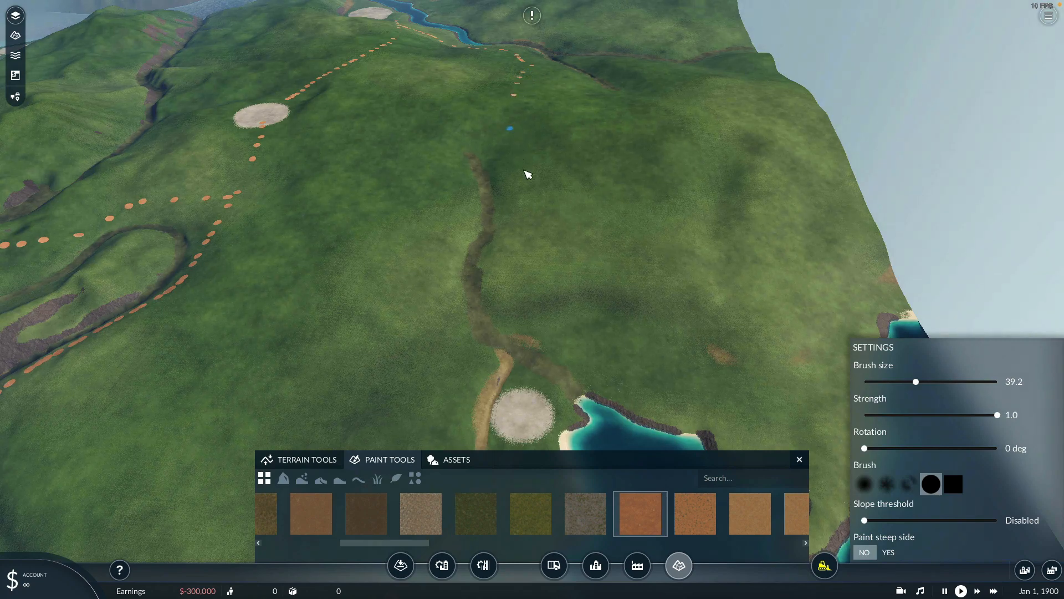
pyautogui.moveTo(527, 175)
pyautogui.mouseDown()
pyautogui.moveTo(561, 257)
pyautogui.moveTo(551, 316)
pyautogui.moveTo(511, 363)
pyautogui.mouseUp()
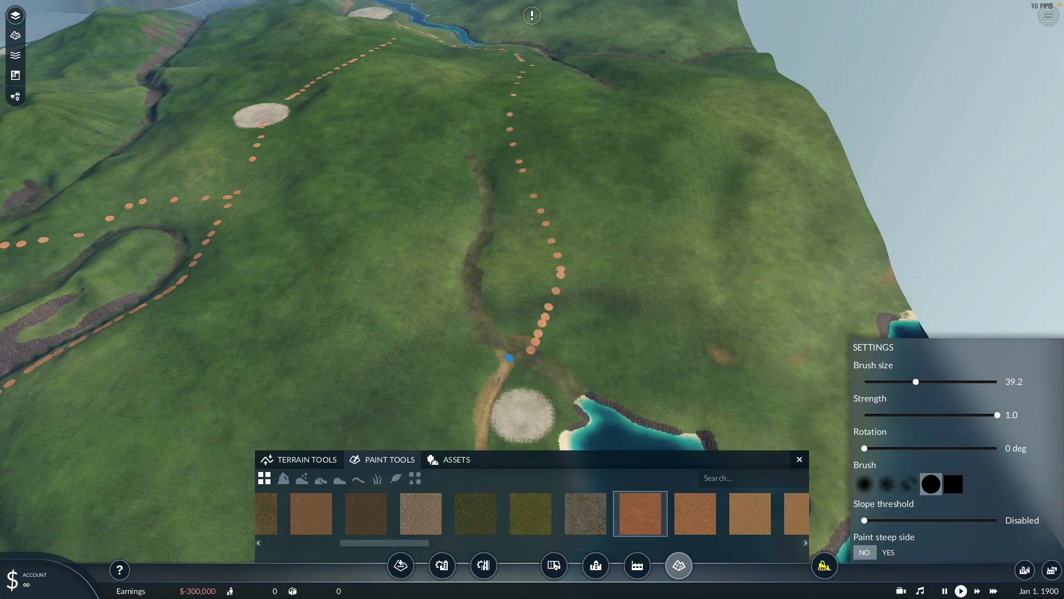
# Step: Paint a dotted line from the upriver site along the main river's bank down to the tributary junction
pyautogui.moveTo(534, 114); pyautogui.dragTo(549, 354, button='right')
pyautogui.moveTo(566, 261); pyautogui.dragTo(541, 358, button='right')
pyautogui.moveTo(426, 134); pyautogui.dragTo(655, 340, button='right')
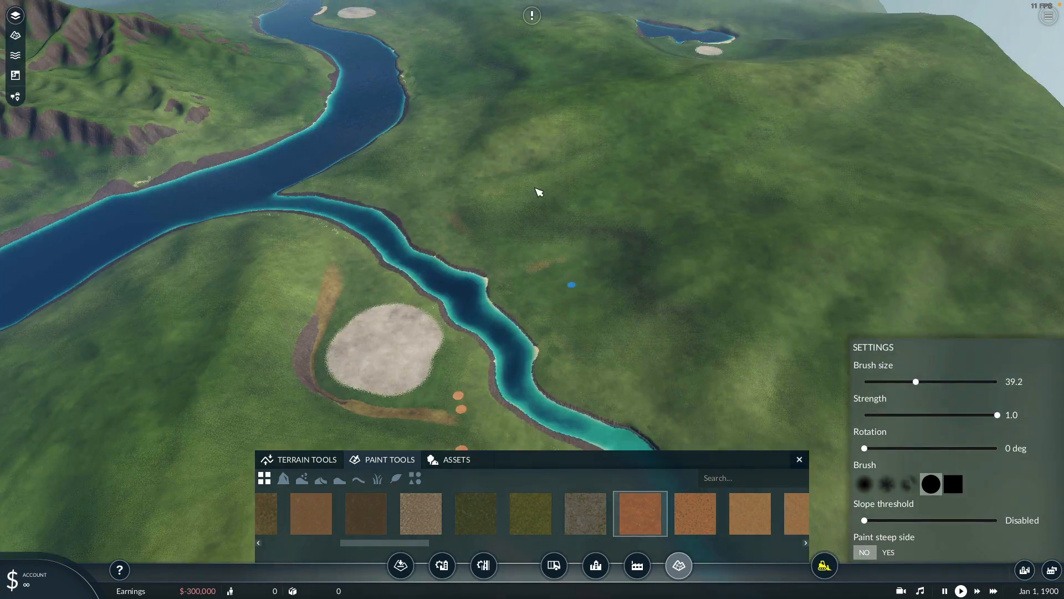
pyautogui.moveTo(537, 189)
pyautogui.mouseDown(button='right')
pyautogui.moveTo(529, 337)
pyautogui.moveTo(510, 305)
pyautogui.moveTo(594, 228)
pyautogui.moveTo(531, 132)
pyautogui.mouseUp(button='right')
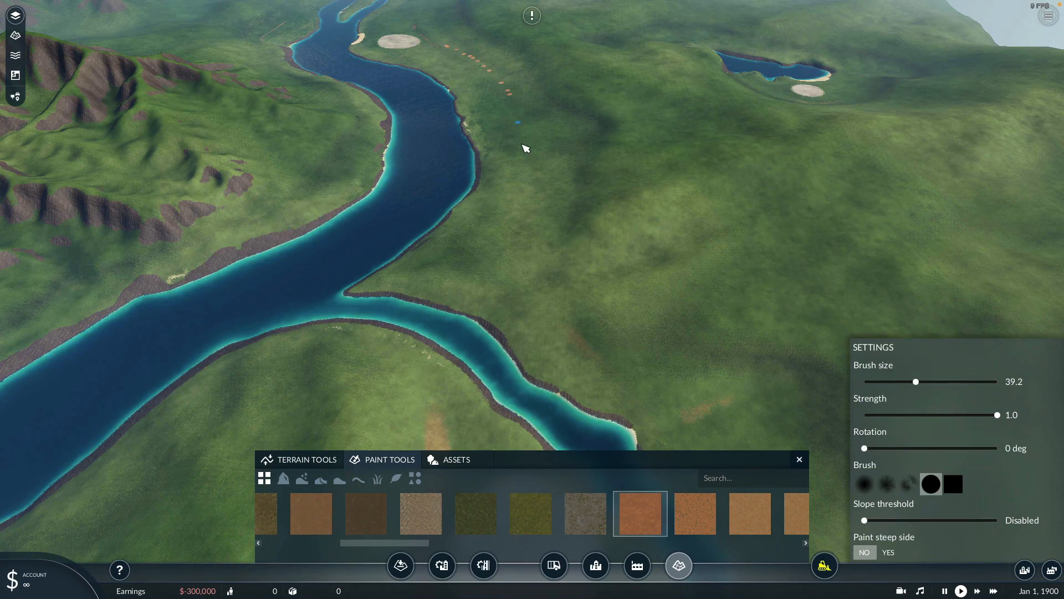
pyautogui.moveTo(487, 277); pyautogui.dragTo(489, 182, button='right')
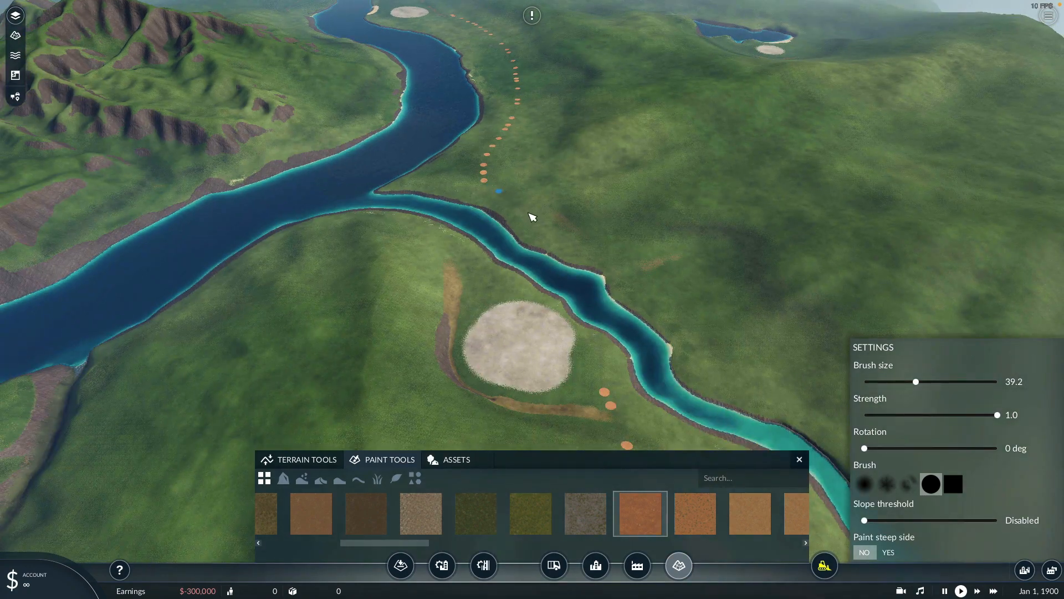
# Step: Carry the riverbank line along the tributary's far bank and resume it across the water at the large site
pyautogui.moveTo(529, 213); pyautogui.dragTo(610, 280)
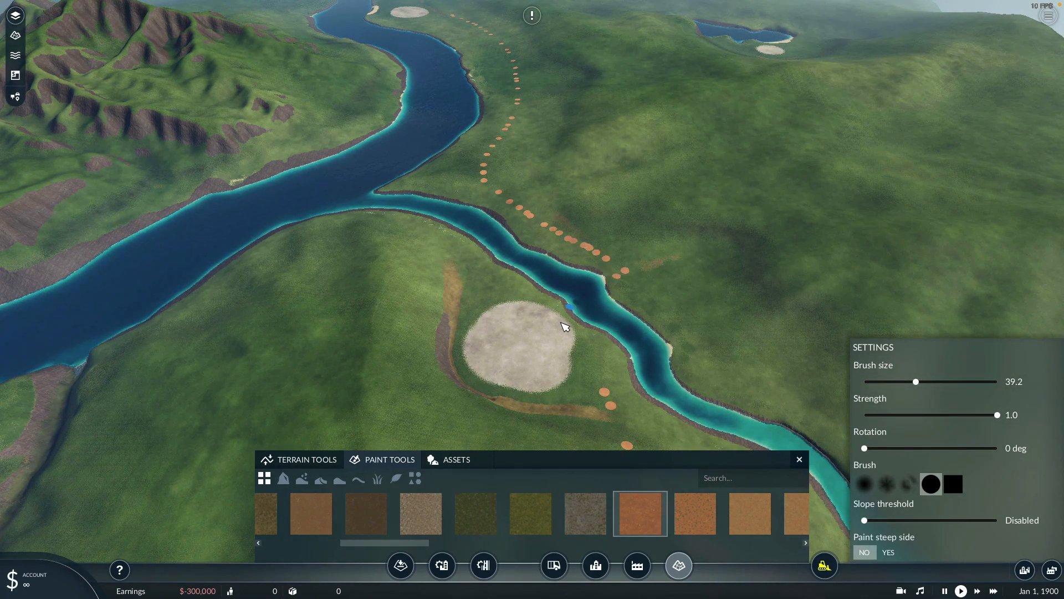
pyautogui.moveTo(520, 140); pyautogui.dragTo(536, 177, button='right')
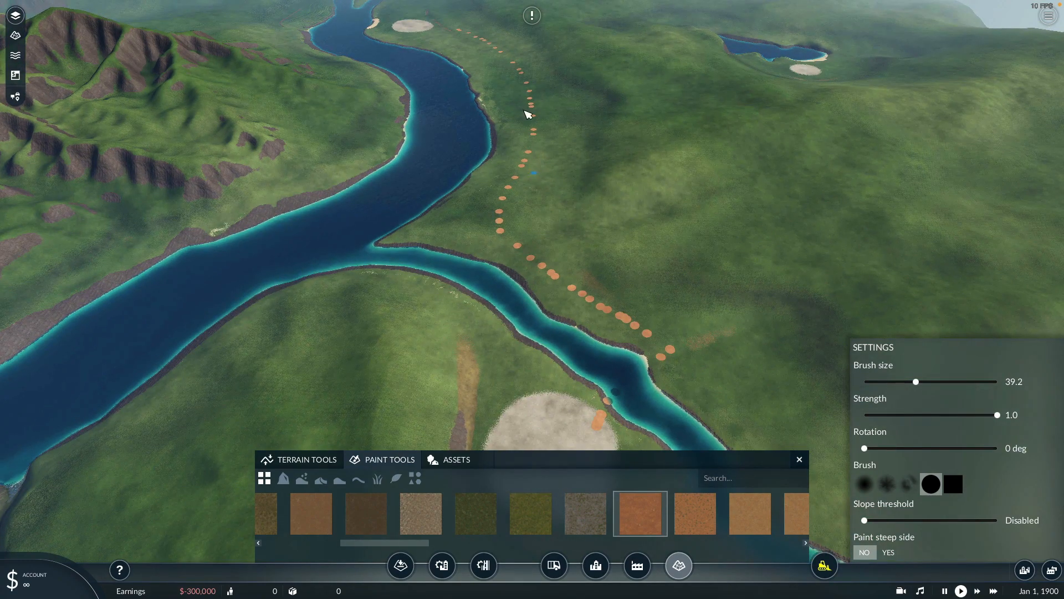
pyautogui.moveTo(528, 115); pyautogui.dragTo(685, 353, button='right')
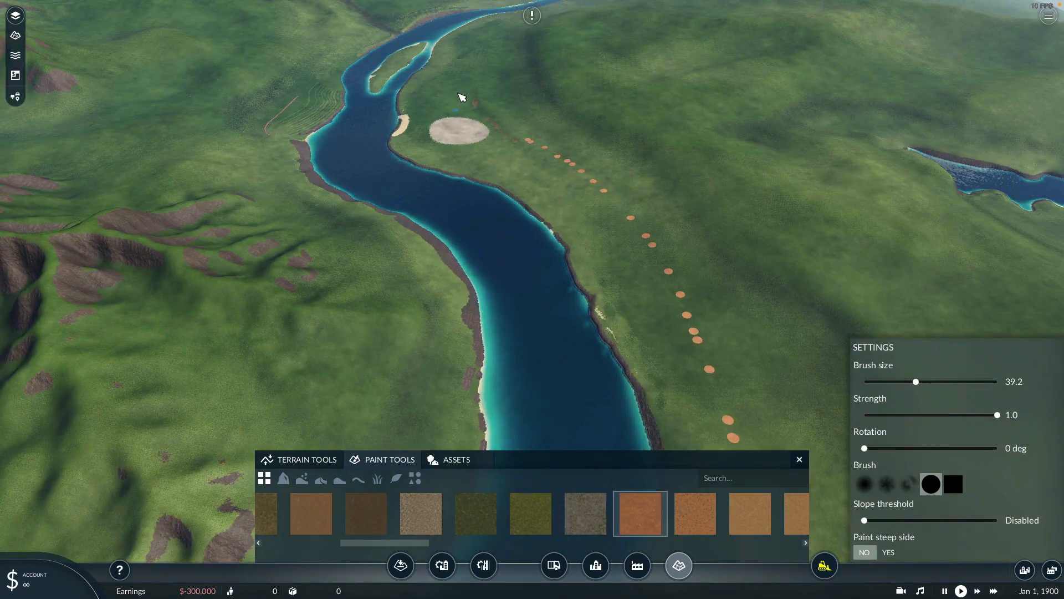
# Step: Continue the dotted line behind the large riverside site and along the river's inner bends to the next upriver site
pyautogui.moveTo(459, 95); pyautogui.dragTo(534, 244, button='right')
pyautogui.moveTo(637, 160); pyautogui.dragTo(620, 264, button='middle')
pyautogui.moveTo(620, 264); pyautogui.dragTo(565, 207, button='right')
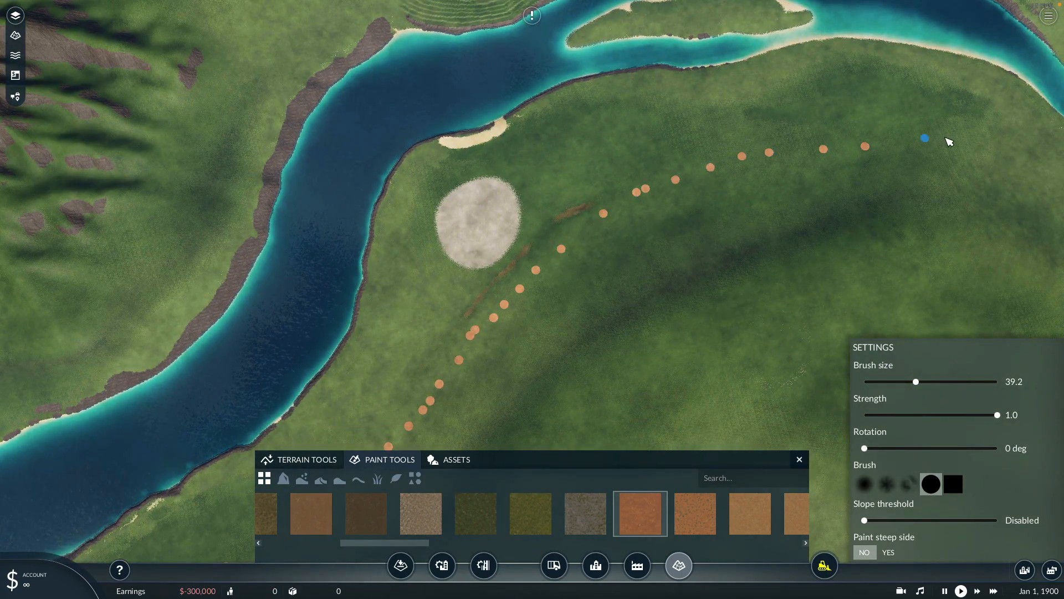
pyautogui.moveTo(925, 132); pyautogui.dragTo(651, 84, button='right')
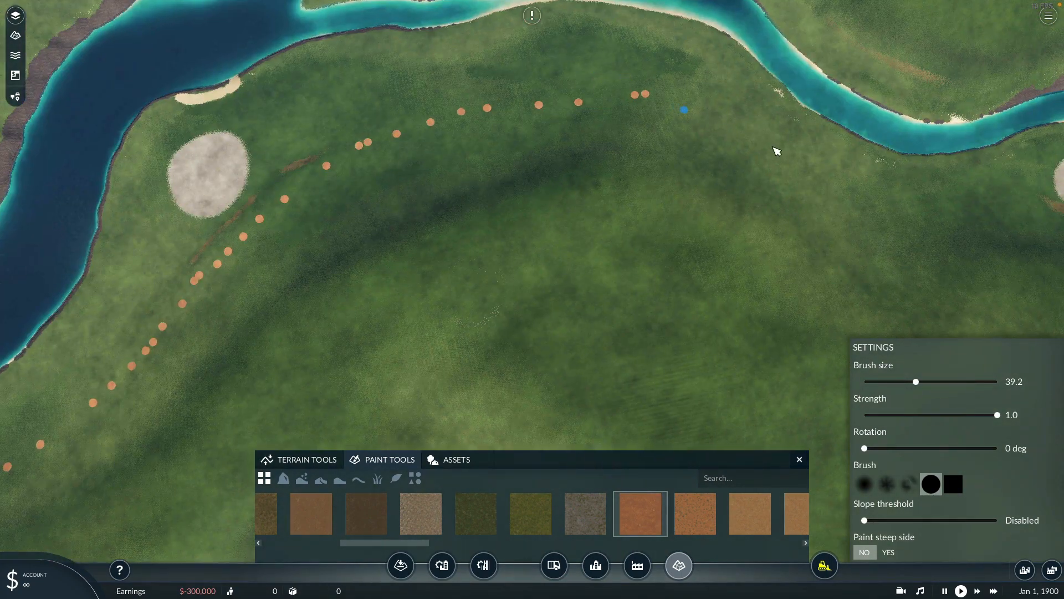
pyautogui.moveTo(773, 147); pyautogui.dragTo(908, 198)
pyautogui.moveTo(915, 195); pyautogui.dragTo(639, 155, button='right')
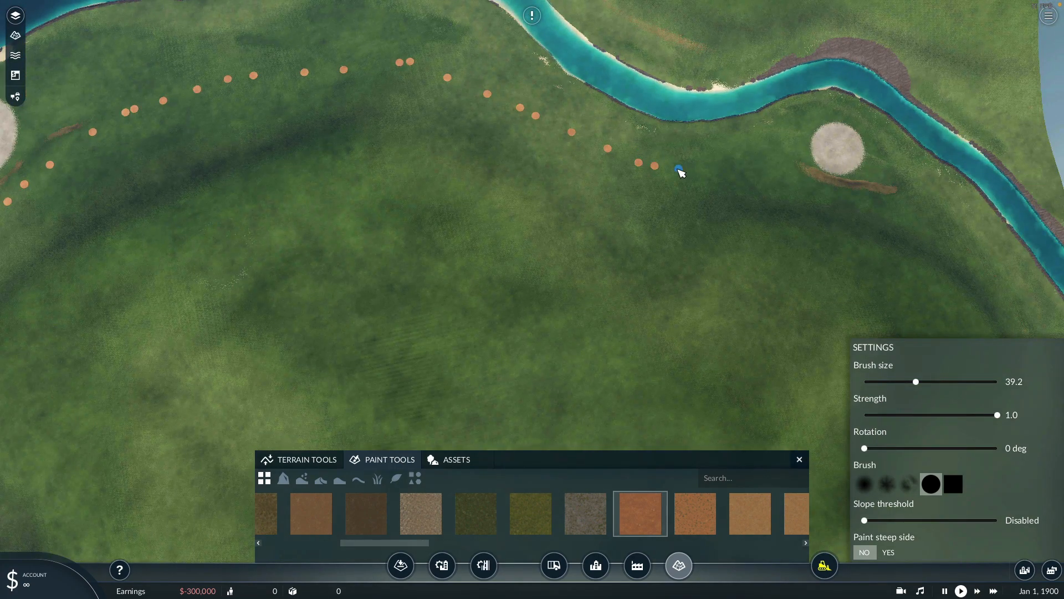
pyautogui.moveTo(681, 171); pyautogui.dragTo(836, 157)
pyautogui.moveTo(877, 172); pyautogui.dragTo(671, 98, button='right')
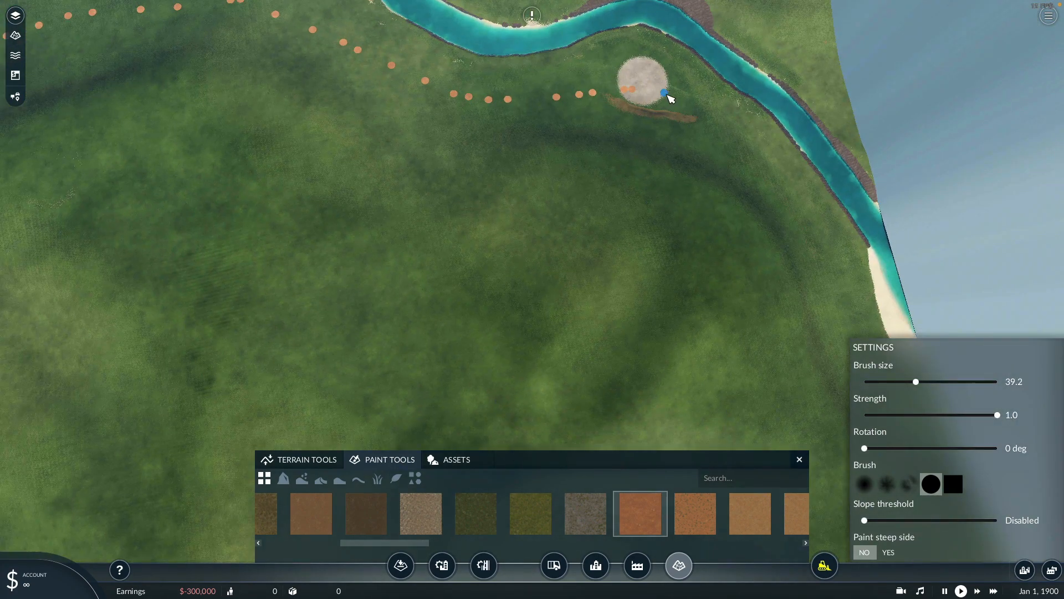
# Step: Extend the dotted line from the upriver site along the riverbank, past the sandy beach, to the map edge
pyautogui.moveTo(729, 124)
pyautogui.mouseDown()
pyautogui.moveTo(817, 237)
pyautogui.moveTo(846, 338)
pyautogui.mouseUp()
pyautogui.moveTo(836, 322)
pyautogui.mouseDown(button='right')
pyautogui.moveTo(698, 128)
pyautogui.moveTo(705, 184)
pyautogui.mouseUp(button='right')
pyautogui.moveTo(716, 153); pyautogui.dragTo(802, 276)
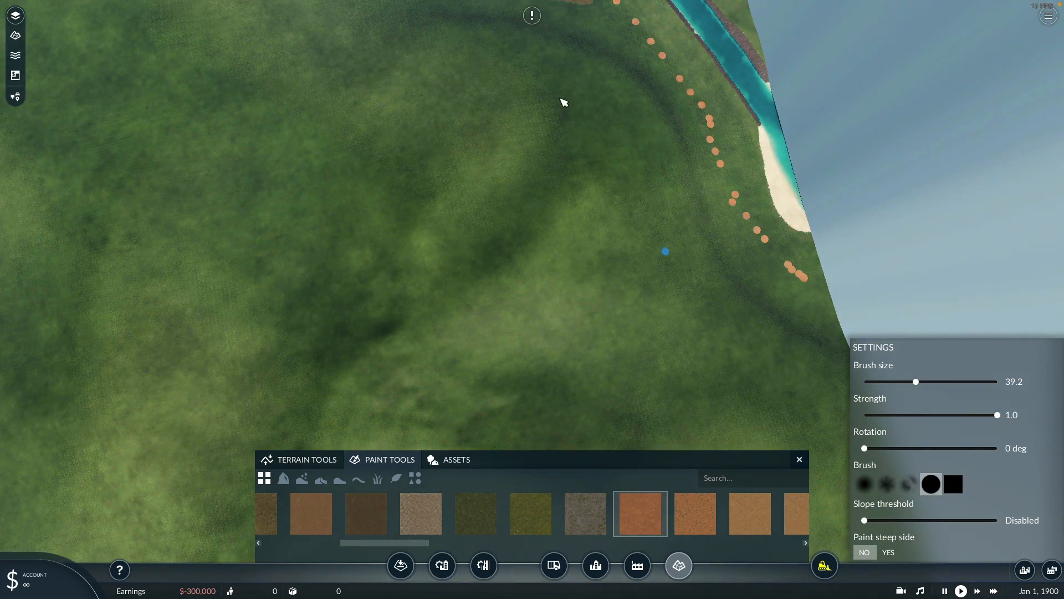
# Step: Paint a dotted line on the opposite riverbank, following the river's bends between the map edge and the dry stream bed
pyautogui.moveTo(564, 102); pyautogui.dragTo(590, 310, button='right')
pyautogui.moveTo(469, 91); pyautogui.dragTo(487, 250, button='right')
pyautogui.moveTo(336, 141); pyautogui.dragTo(444, 232, button='right')
pyautogui.moveTo(390, 162)
pyautogui.mouseDown(button='middle')
pyautogui.moveTo(407, 210)
pyautogui.moveTo(442, 206)
pyautogui.moveTo(366, 180)
pyautogui.moveTo(333, 124)
pyautogui.moveTo(270, 113)
pyautogui.mouseUp(button='middle')
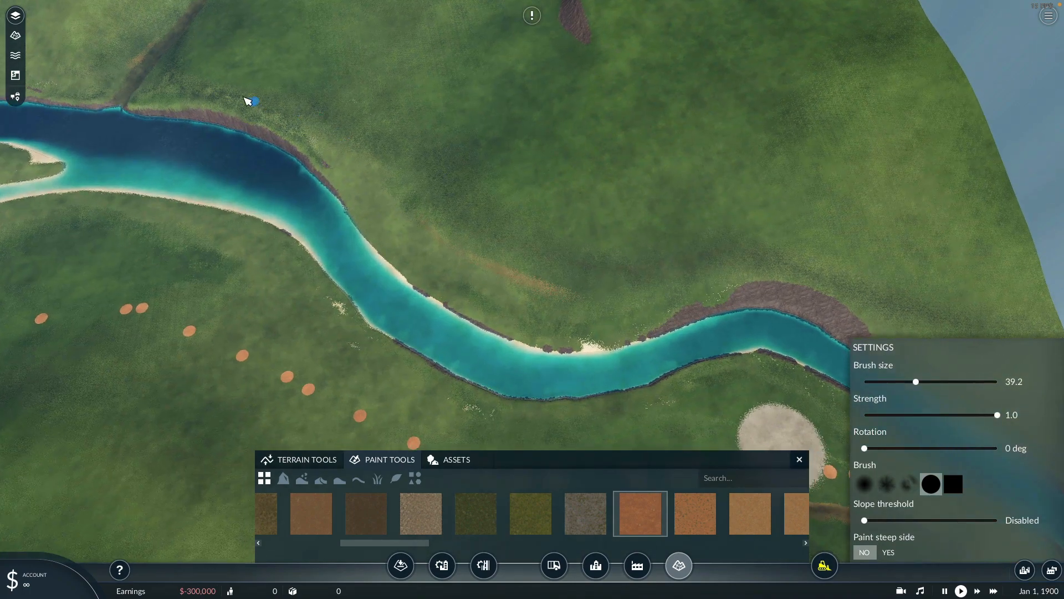
pyautogui.moveTo(288, 111)
pyautogui.mouseDown()
pyautogui.moveTo(433, 234)
pyautogui.moveTo(525, 285)
pyautogui.moveTo(755, 256)
pyautogui.mouseUp()
pyautogui.moveTo(719, 216); pyautogui.dragTo(522, 126, button='right')
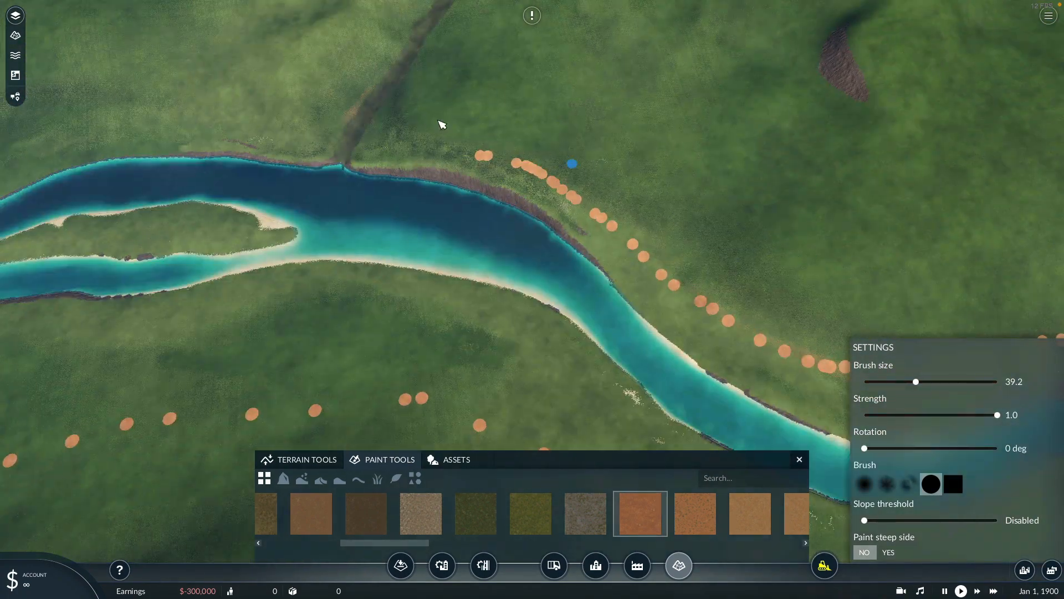
# Step: Carry the opposite-bank line across the dry stream bed and past the river island to the path above the terraced fields
pyautogui.moveTo(409, 116); pyautogui.dragTo(659, 145, button='right')
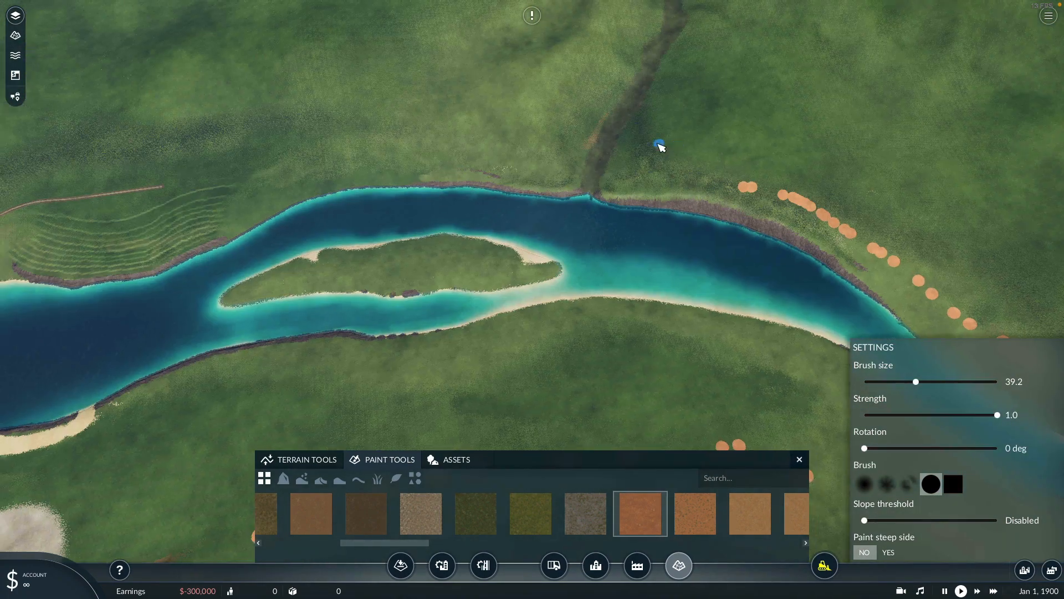
pyautogui.moveTo(702, 178)
pyautogui.mouseDown()
pyautogui.moveTo(469, 150)
pyautogui.moveTo(330, 161)
pyautogui.mouseUp()
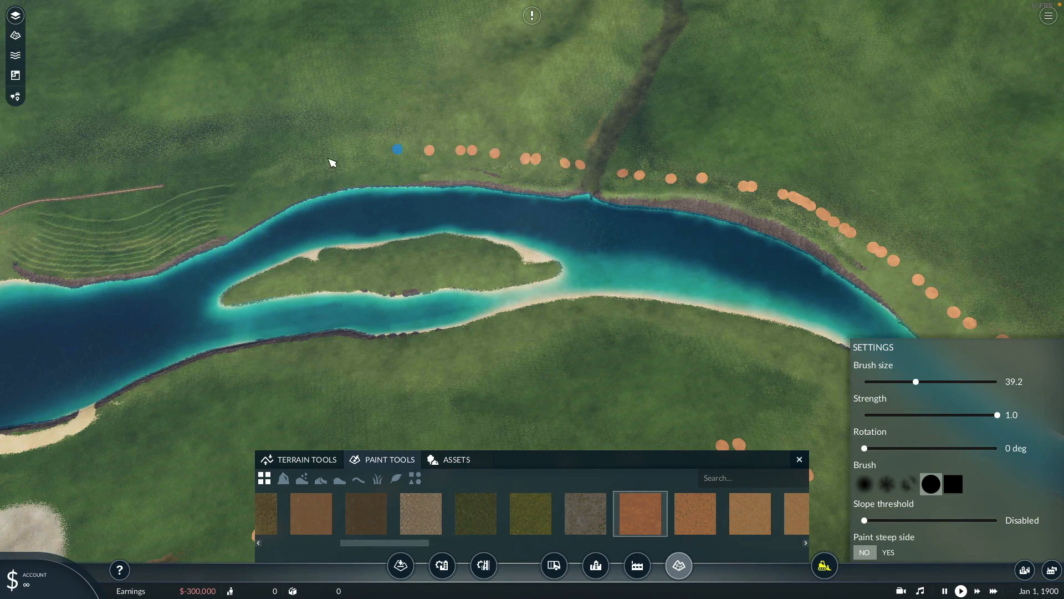
pyautogui.moveTo(316, 149); pyautogui.dragTo(627, 113, button='right')
pyautogui.moveTo(512, 148); pyautogui.dragTo(666, 125)
# Step: Resume the dotted line at the terrace path's far end and follow the rocky riverbank below the hills
pyautogui.moveTo(404, 126); pyautogui.dragTo(635, 45, button='right')
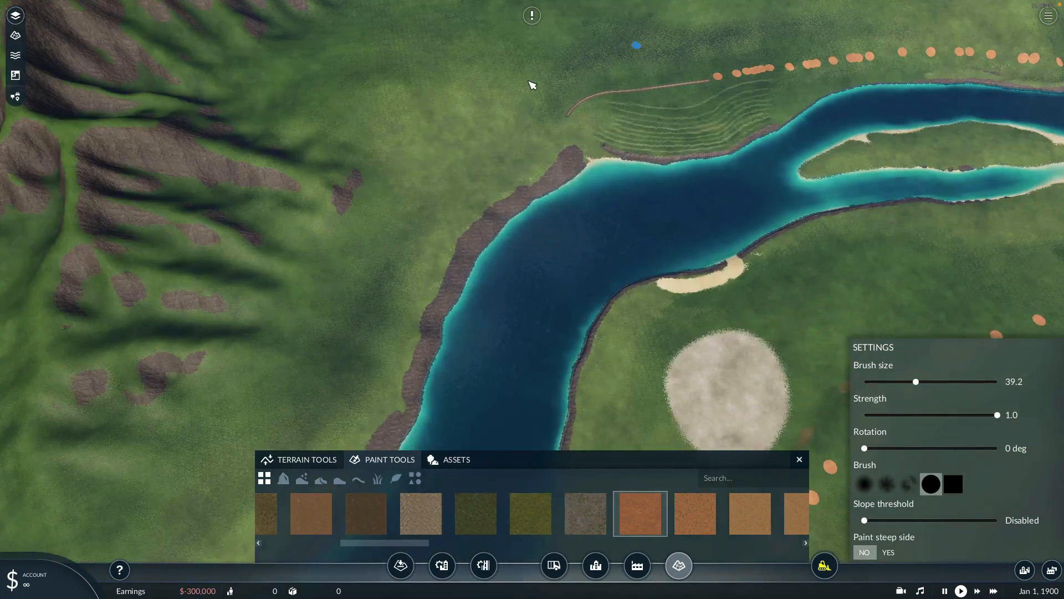
pyautogui.press('q')
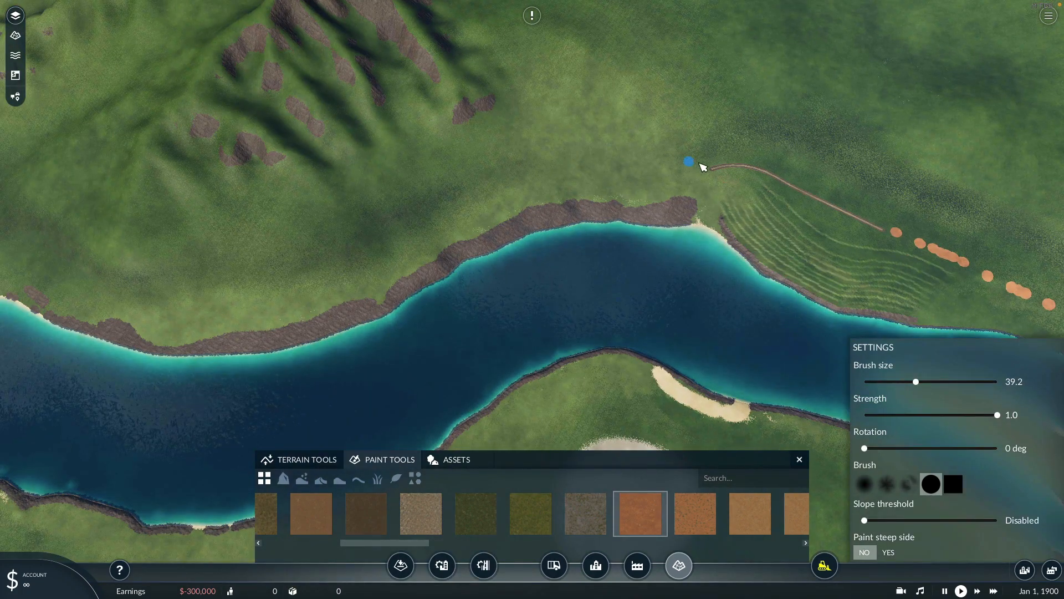
pyautogui.moveTo(704, 171)
pyautogui.mouseDown()
pyautogui.moveTo(546, 194)
pyautogui.moveTo(427, 240)
pyautogui.mouseUp()
pyautogui.moveTo(389, 261); pyautogui.dragTo(722, 105, button='right')
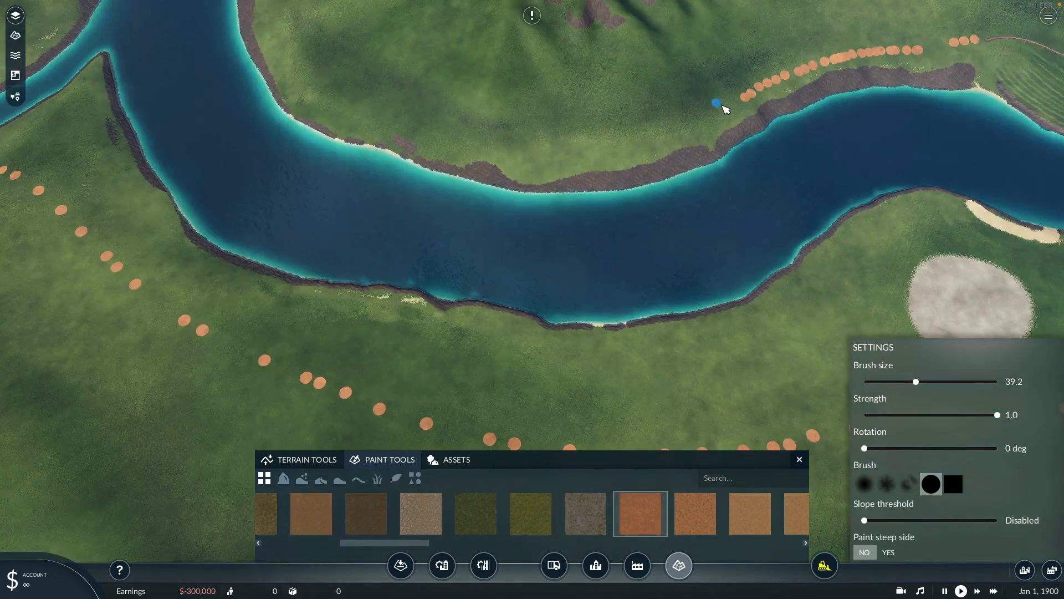
pyautogui.moveTo(725, 108)
pyautogui.mouseDown()
pyautogui.moveTo(606, 157)
pyautogui.moveTo(459, 146)
pyautogui.moveTo(340, 95)
pyautogui.moveTo(316, 46)
pyautogui.mouseUp()
# Step: Continue the dotted line from the rocky riverbank past the foot of the mountains and up over the headland above the cliffs
pyautogui.moveTo(387, 107); pyautogui.dragTo(520, 190, button='right')
pyautogui.moveTo(449, 205); pyautogui.dragTo(416, 171, button='middle')
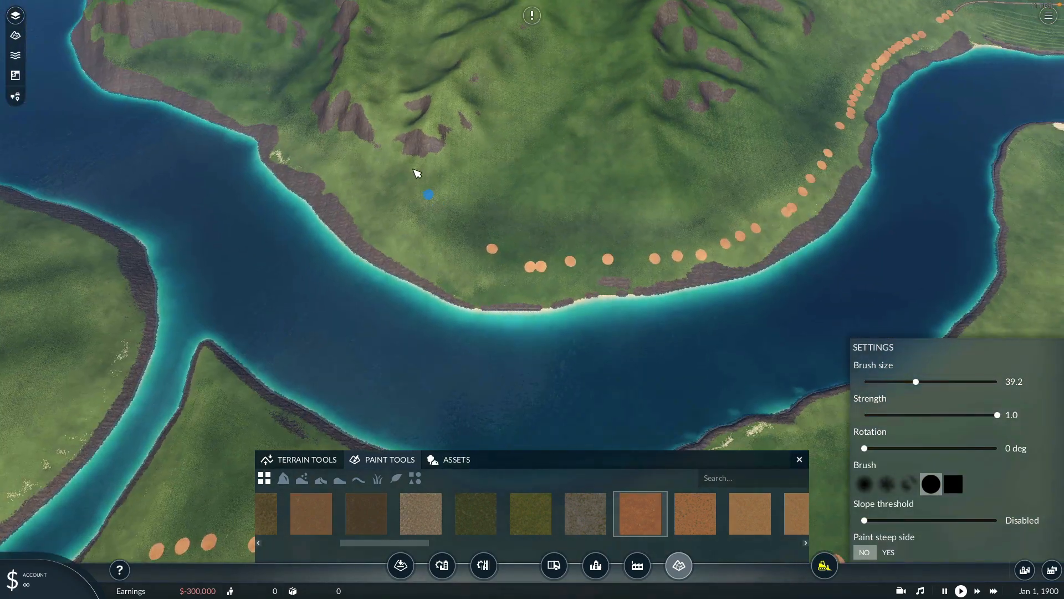
pyautogui.moveTo(416, 171); pyautogui.dragTo(531, 194, button='right')
pyautogui.moveTo(535, 198)
pyautogui.mouseDown(button='middle')
pyautogui.moveTo(499, 205)
pyautogui.moveTo(477, 194)
pyautogui.moveTo(592, 226)
pyautogui.moveTo(363, 205)
pyautogui.mouseUp(button='middle')
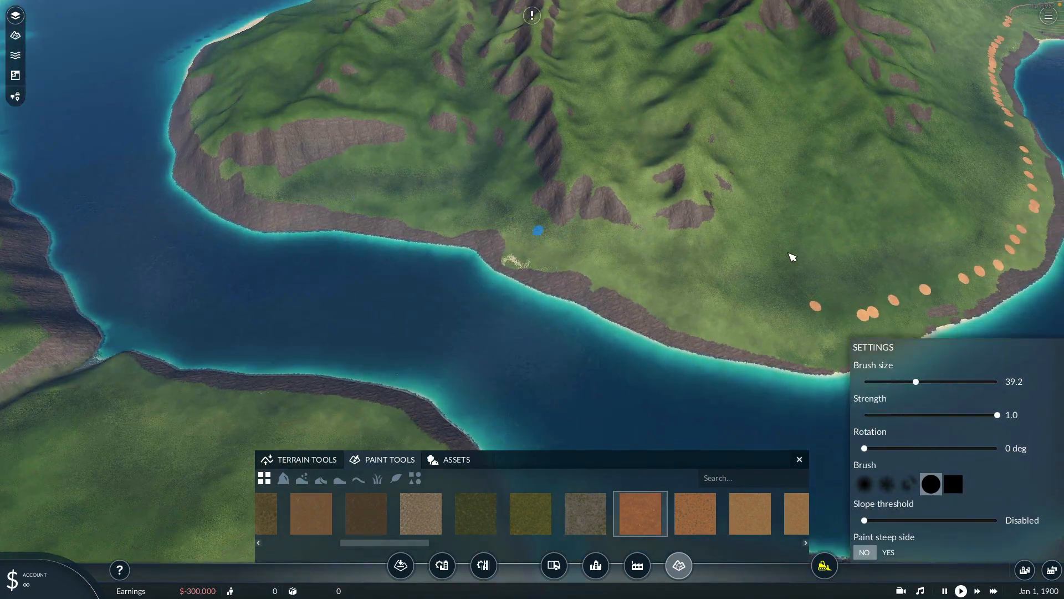
pyautogui.moveTo(796, 303)
pyautogui.mouseDown()
pyautogui.moveTo(542, 225)
pyautogui.moveTo(480, 188)
pyautogui.moveTo(418, 121)
pyautogui.moveTo(320, 105)
pyautogui.moveTo(301, 68)
pyautogui.mouseUp()
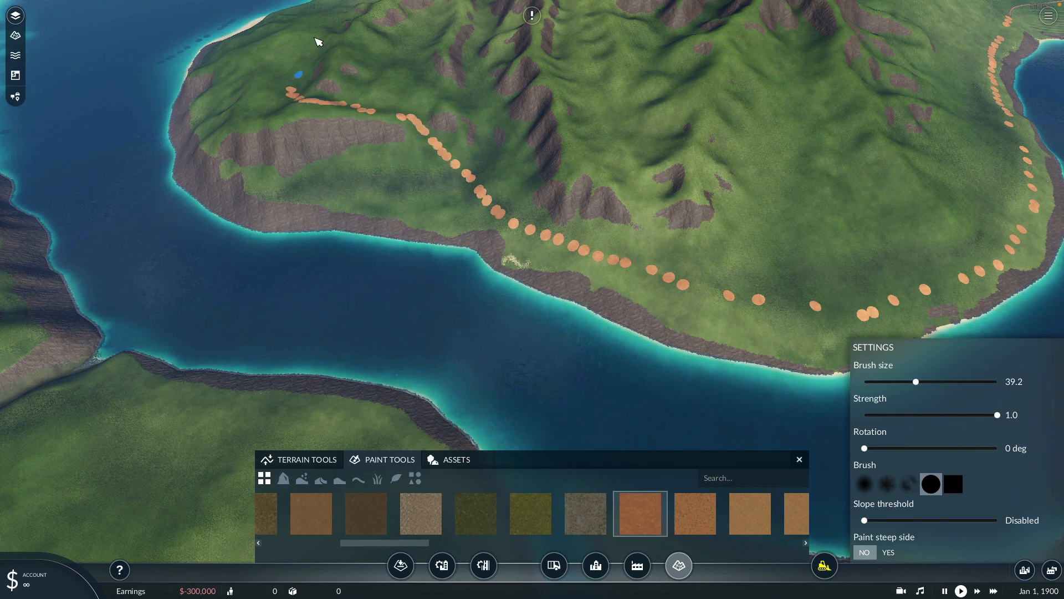
# Step: Extend the dotted headland line further along the mountain slopes beyond the cliffs
pyautogui.moveTo(314, 37); pyautogui.dragTo(601, 211, button='right')
pyautogui.moveTo(645, 322)
pyautogui.mouseDown()
pyautogui.moveTo(653, 340)
pyautogui.moveTo(651, 302)
pyautogui.moveTo(561, 289)
pyautogui.moveTo(577, 237)
pyautogui.moveTo(642, 154)
pyautogui.moveTo(712, 133)
pyautogui.mouseUp()
pyautogui.moveTo(708, 108); pyautogui.dragTo(751, 233, button='right')
pyautogui.moveTo(751, 233)
pyautogui.mouseDown(button='middle')
pyautogui.moveTo(587, 159)
pyautogui.moveTo(541, 153)
pyautogui.mouseUp(button='middle')
pyautogui.moveTo(610, 194); pyautogui.dragTo(804, 257, button='right')
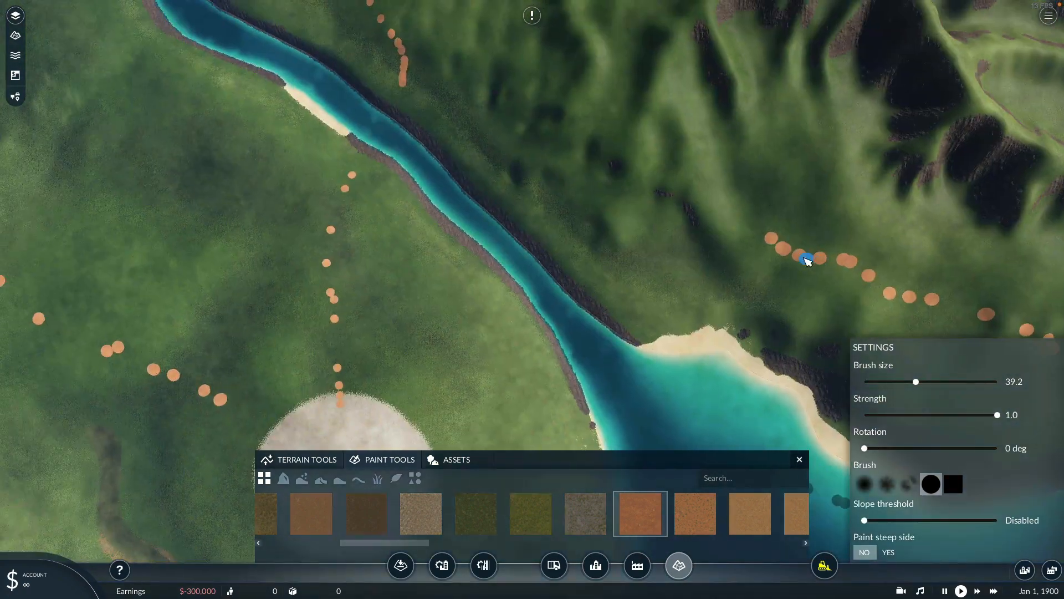
# Step: Paint orange dots along the foot of the mountains beside the narrow river, joining the two existing trail segments
pyautogui.moveTo(775, 238)
pyautogui.mouseDown()
pyautogui.moveTo(761, 256)
pyautogui.moveTo(656, 250)
pyautogui.moveTo(594, 228)
pyautogui.moveTo(407, 81)
pyautogui.mouseUp()
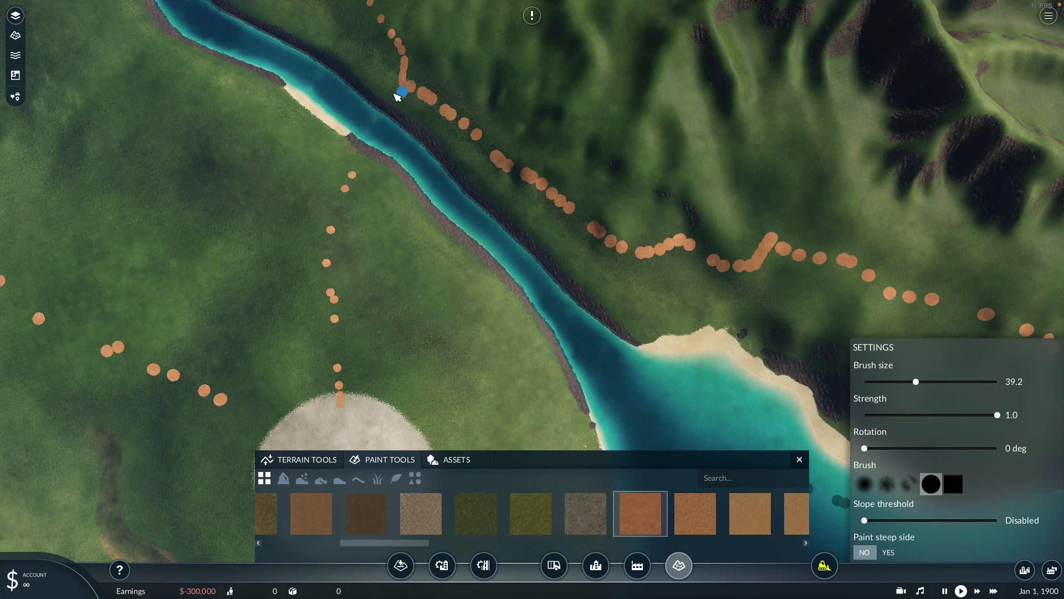
pyautogui.moveTo(772, 107); pyautogui.dragTo(748, 198, button='right')
pyautogui.moveTo(748, 198); pyautogui.dragTo(798, 294, button='middle')
pyautogui.scroll(-3, 822, 159)
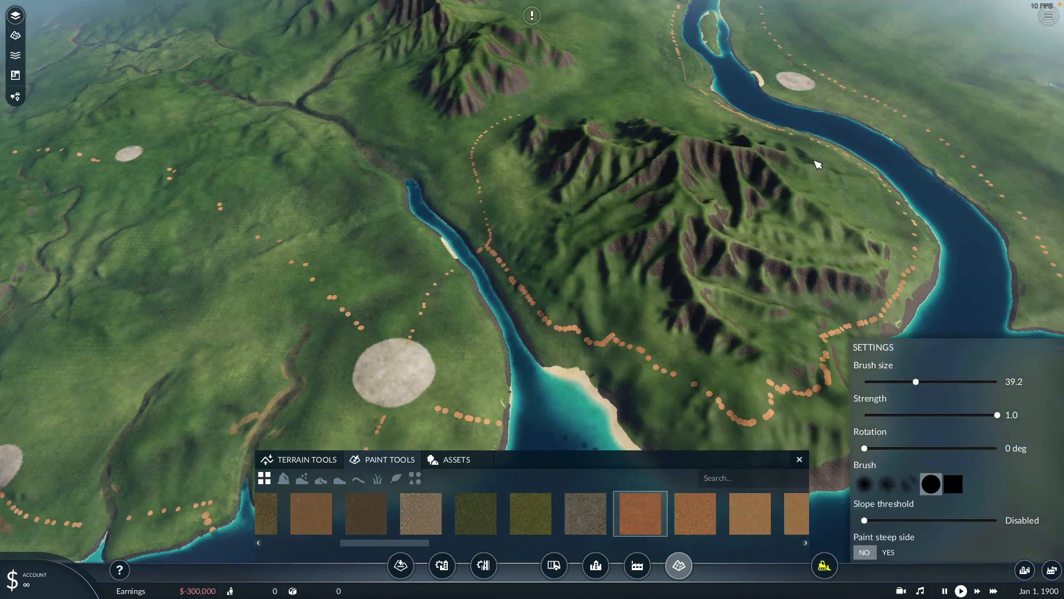
# Step: Continue the orange dotted trail from its end by the mountain, across the green valley, to the trail beside the terraced riverbank
pyautogui.moveTo(855, 146); pyautogui.dragTo(844, 114, button='middle')
pyautogui.moveTo(752, 149); pyautogui.dragTo(690, 207, button='right')
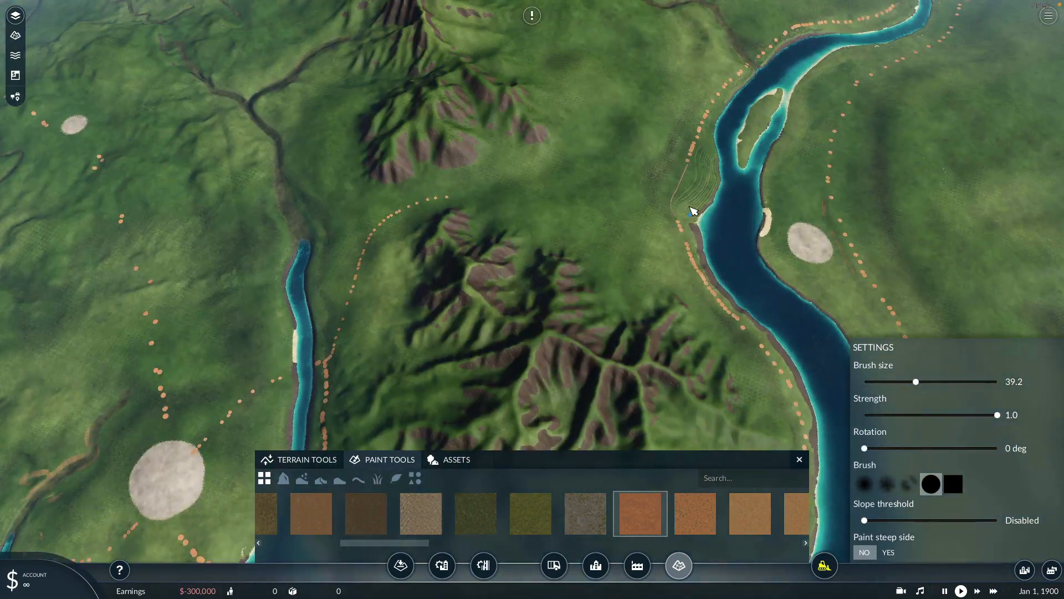
pyautogui.moveTo(690, 207); pyautogui.dragTo(837, 171, button='middle')
pyautogui.moveTo(667, 281); pyautogui.dragTo(694, 111, button='right')
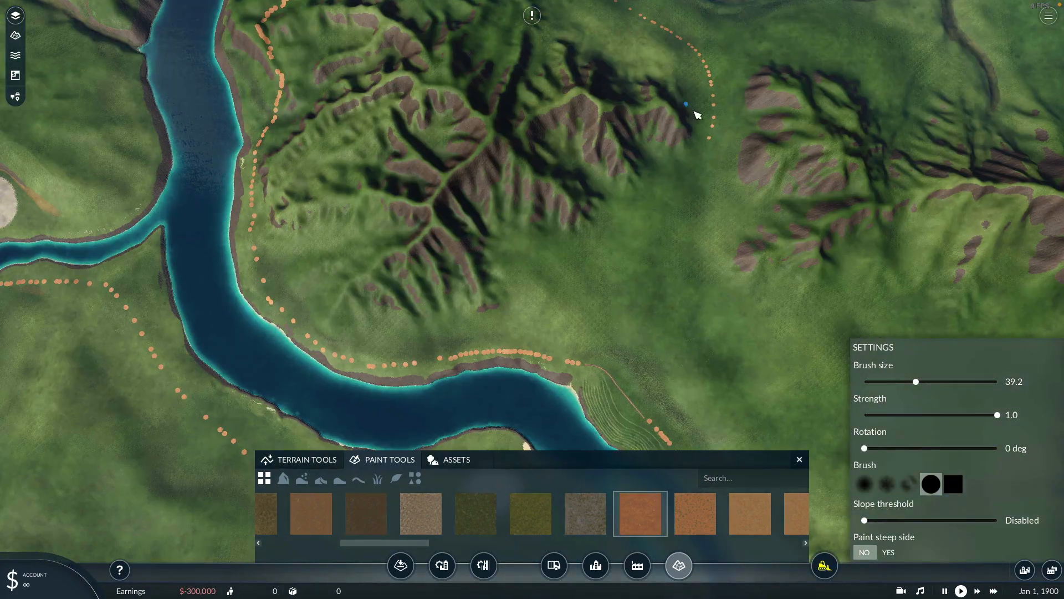
pyautogui.moveTo(671, 159); pyautogui.dragTo(668, 144, button='right')
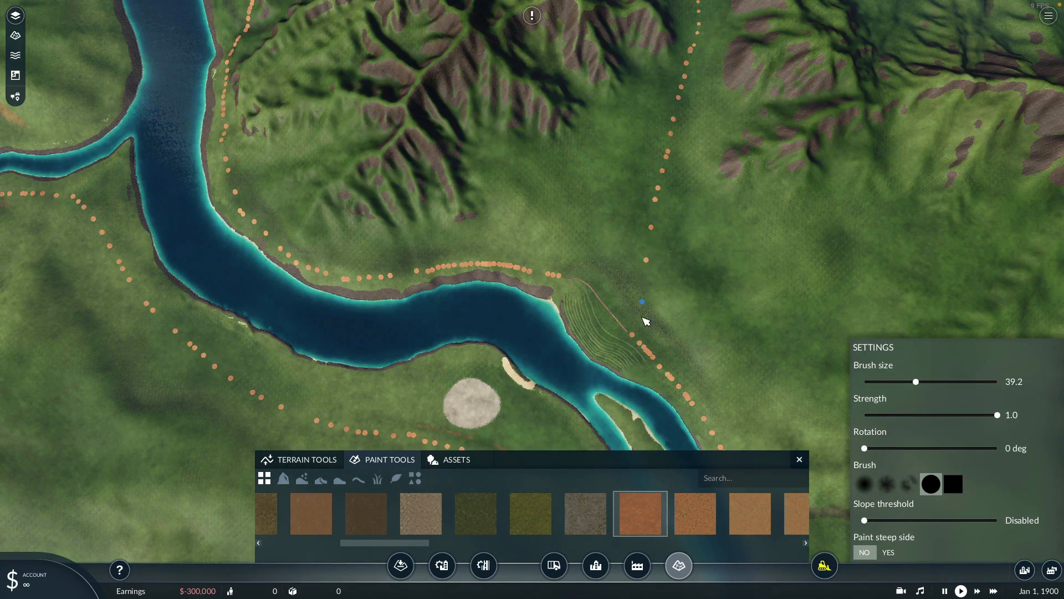
pyautogui.moveTo(643, 317); pyautogui.dragTo(665, 346)
# Step: Paint a dotted branch from the valley trail to the riverside trail just before the terraced slope
pyautogui.moveTo(665, 274); pyautogui.dragTo(652, 157, button='right')
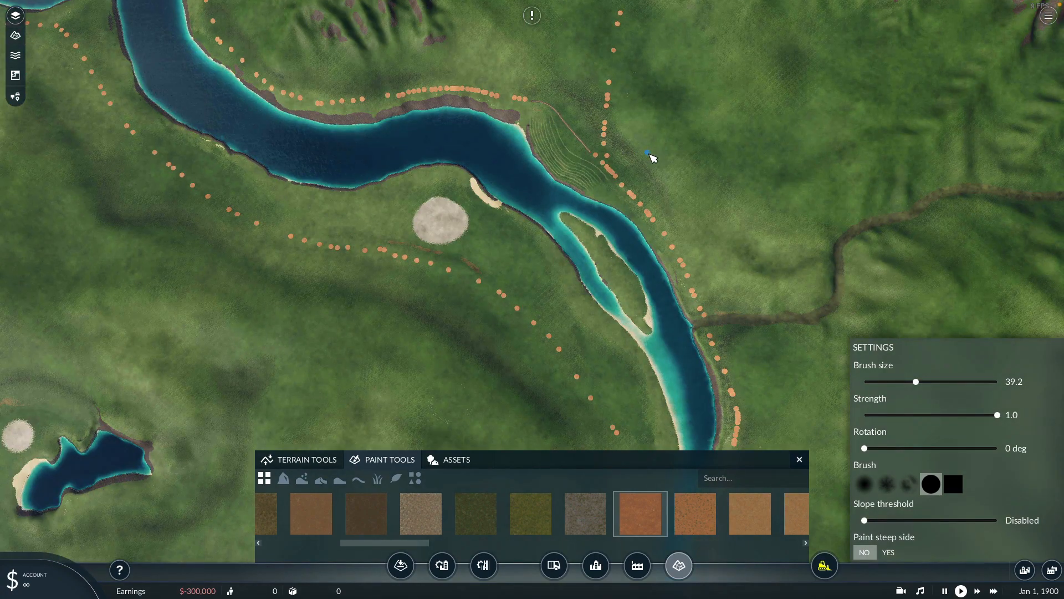
pyautogui.moveTo(652, 162); pyautogui.dragTo(650, 194, button='middle')
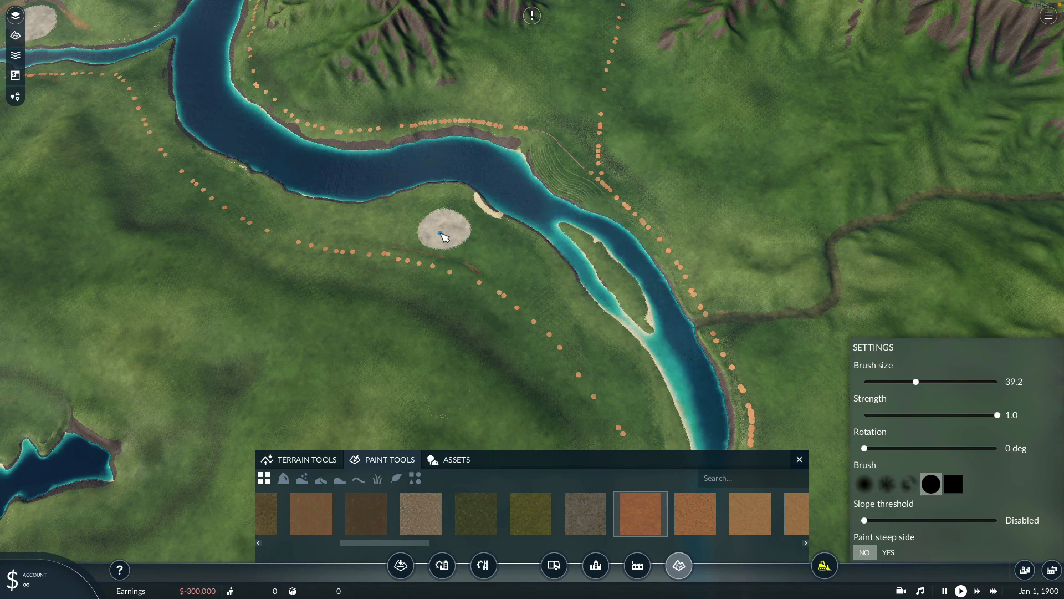
pyautogui.moveTo(550, 287); pyautogui.dragTo(590, 328, button='right')
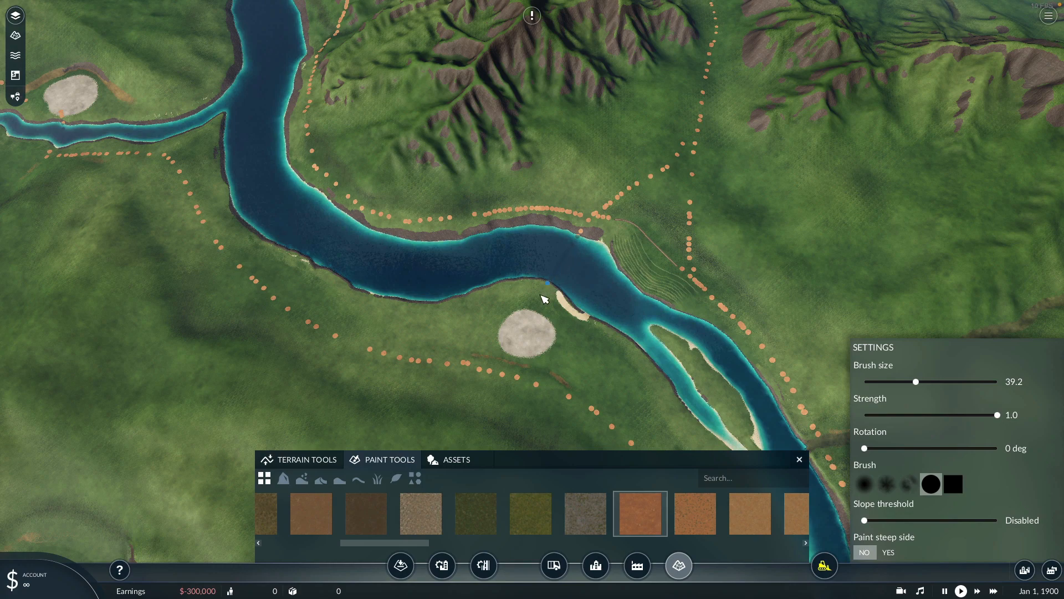
# Step: Link the grey town circle to the riverbank with dots and paint a dotted river crossing over the island to the opposite trail
pyautogui.moveTo(579, 339); pyautogui.dragTo(521, 275, button='right')
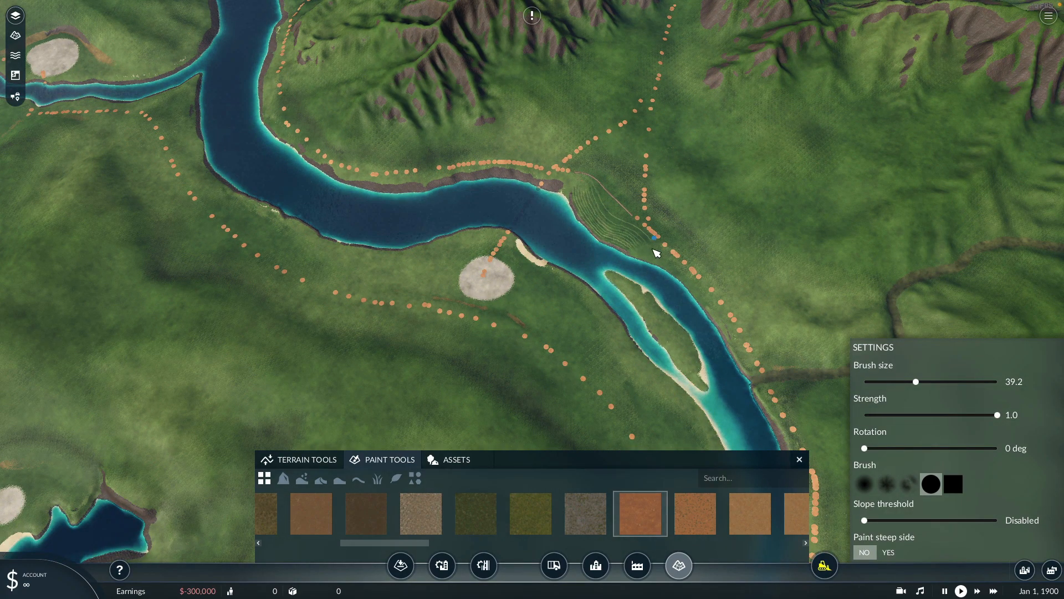
pyautogui.moveTo(574, 318); pyautogui.dragTo(532, 305)
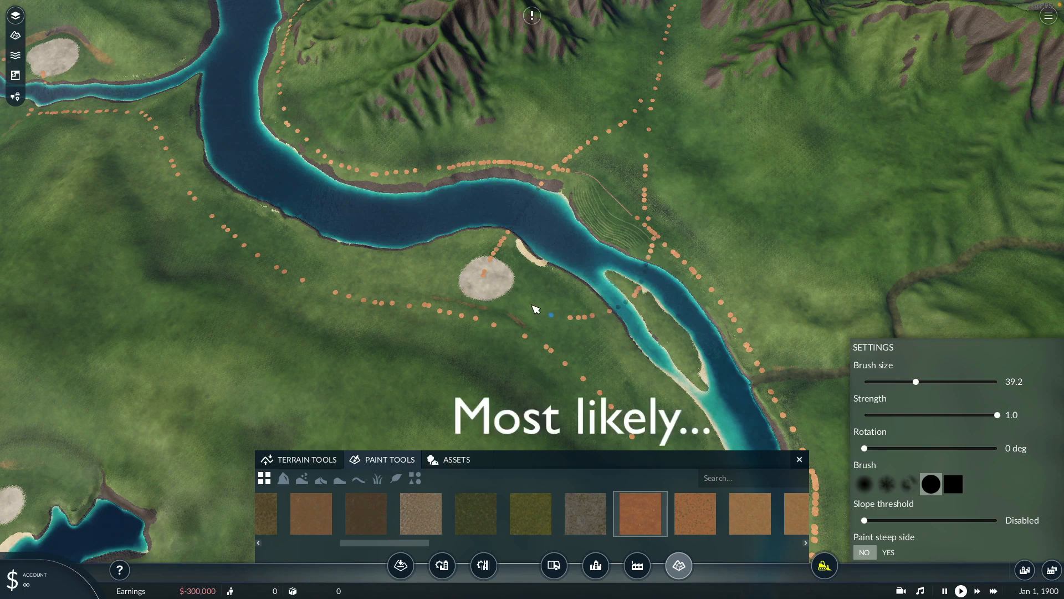
# Step: Survey the painted trails and grey town circles from the wide river to the western coast
pyautogui.moveTo(720, 252); pyautogui.dragTo(577, 109, button='right')
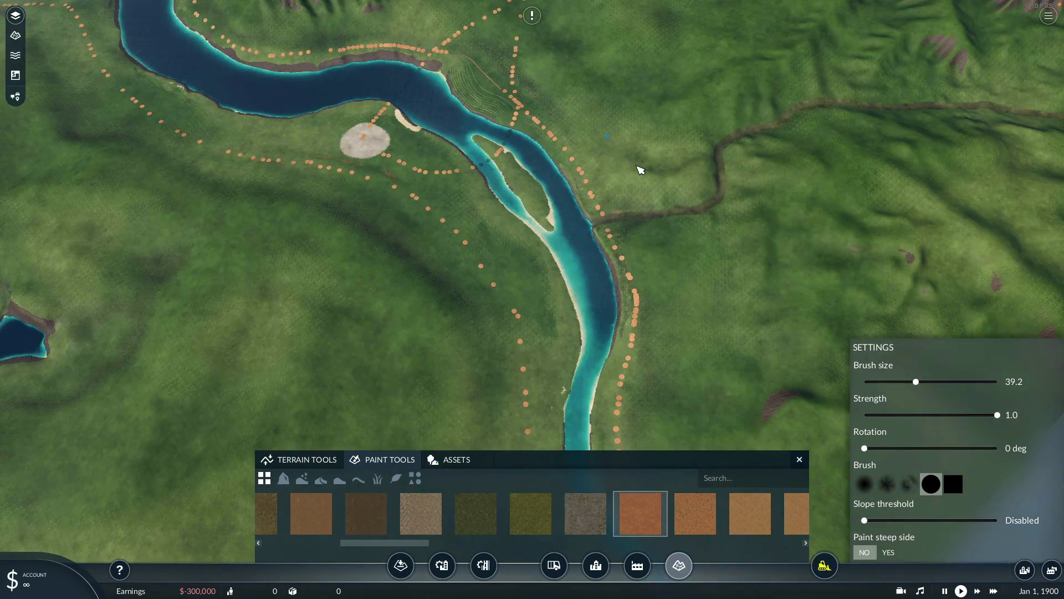
pyautogui.moveTo(511, 192); pyautogui.dragTo(659, 168, button='middle')
pyautogui.moveTo(266, 97); pyautogui.dragTo(760, 133, button='right')
pyautogui.moveTo(643, 169); pyautogui.dragTo(566, 116, button='right')
pyautogui.scroll(5, 571, 121)
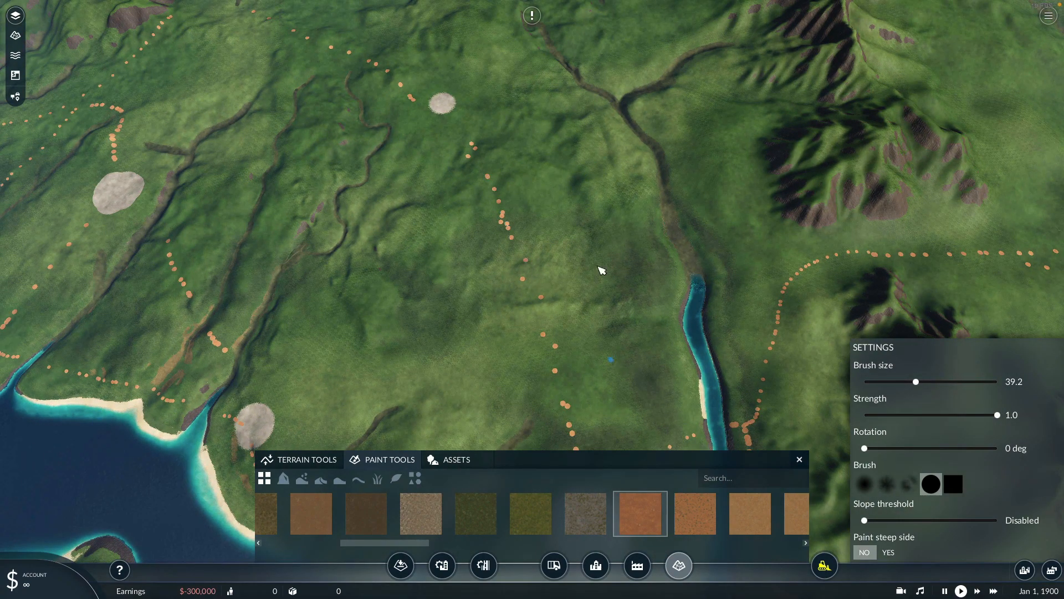
pyautogui.moveTo(598, 266); pyautogui.dragTo(559, 202, button='right')
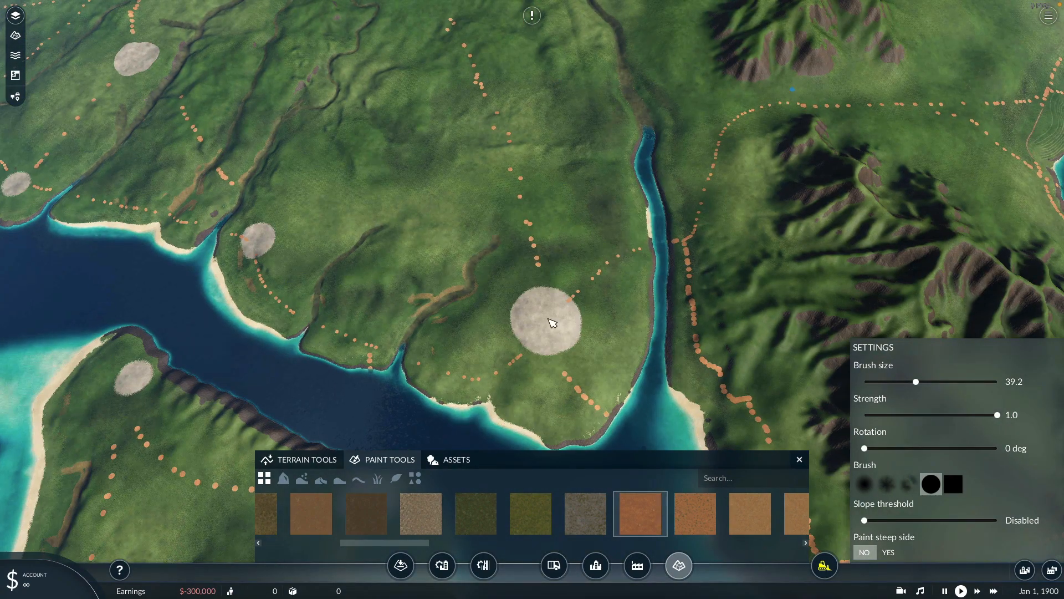
pyautogui.moveTo(433, 40); pyautogui.dragTo(632, 298, button='right')
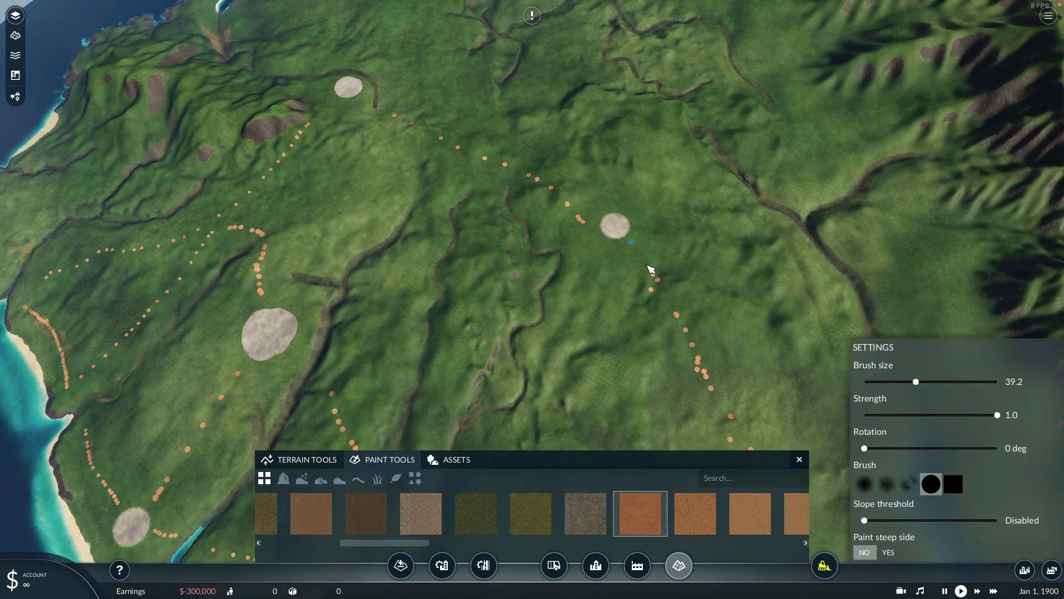
pyautogui.moveTo(549, 145); pyautogui.dragTo(730, 298, button='right')
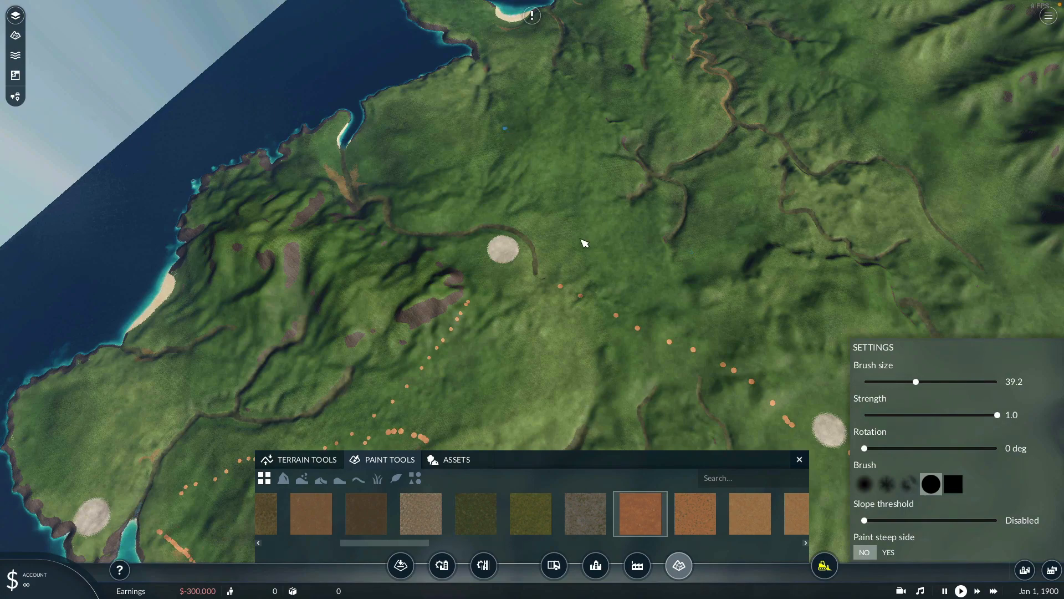
# Step: Paint an orange dotted trail from the ridge near the narrow bay inlet to the grey town circle beside the curved riverbed
pyautogui.moveTo(581, 239); pyautogui.dragTo(679, 383, button='right')
pyautogui.moveTo(591, 247); pyautogui.dragTo(520, 255, button='middle')
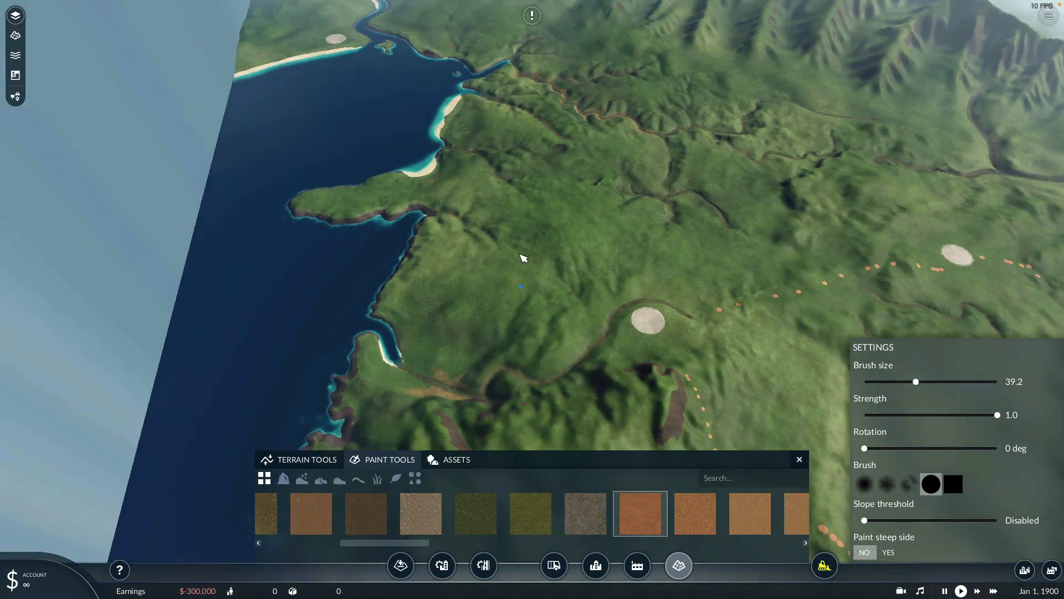
pyautogui.moveTo(570, 207); pyautogui.dragTo(544, 162, button='right')
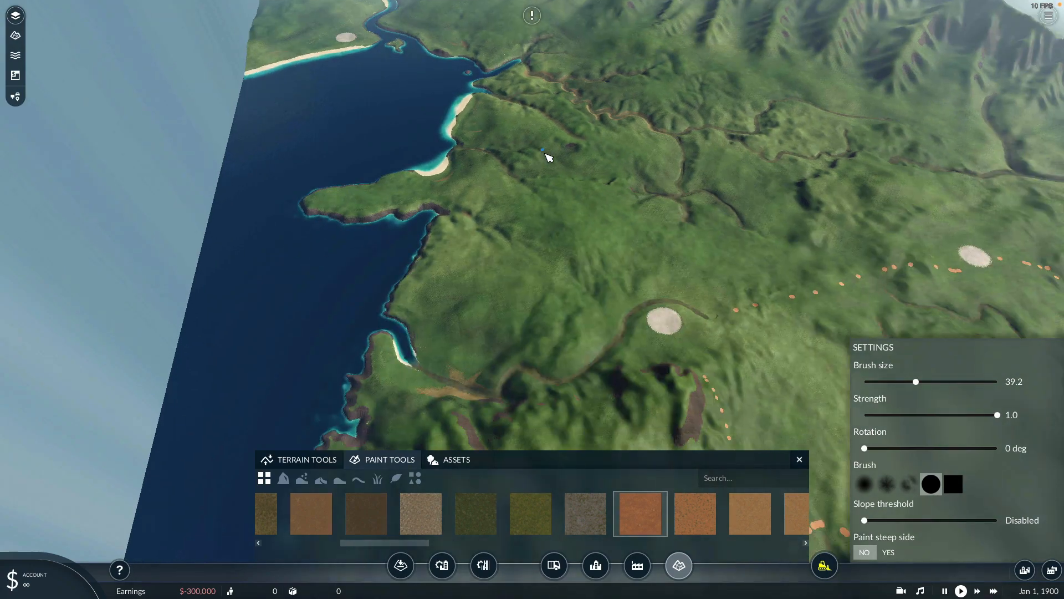
pyautogui.scroll(5, 482, 164)
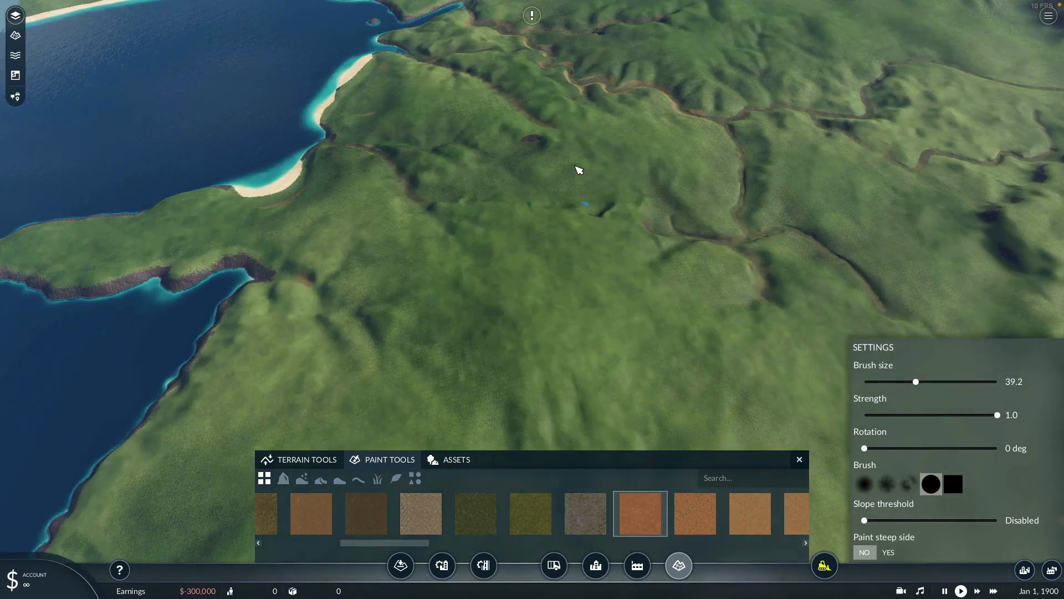
pyautogui.moveTo(579, 170); pyautogui.dragTo(651, 347, button='right')
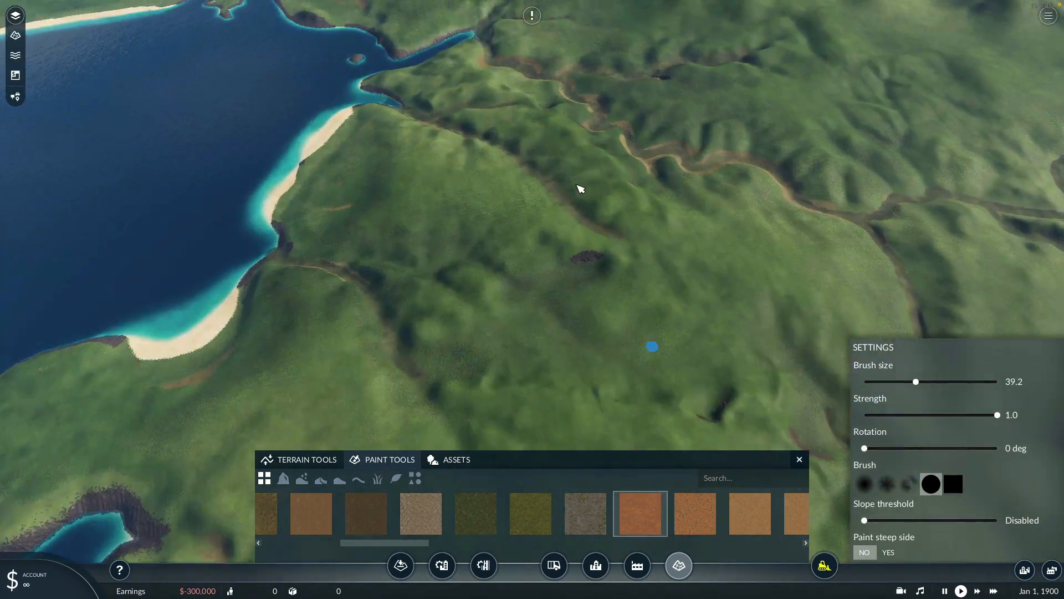
pyautogui.moveTo(545, 148); pyautogui.dragTo(629, 246, button='right')
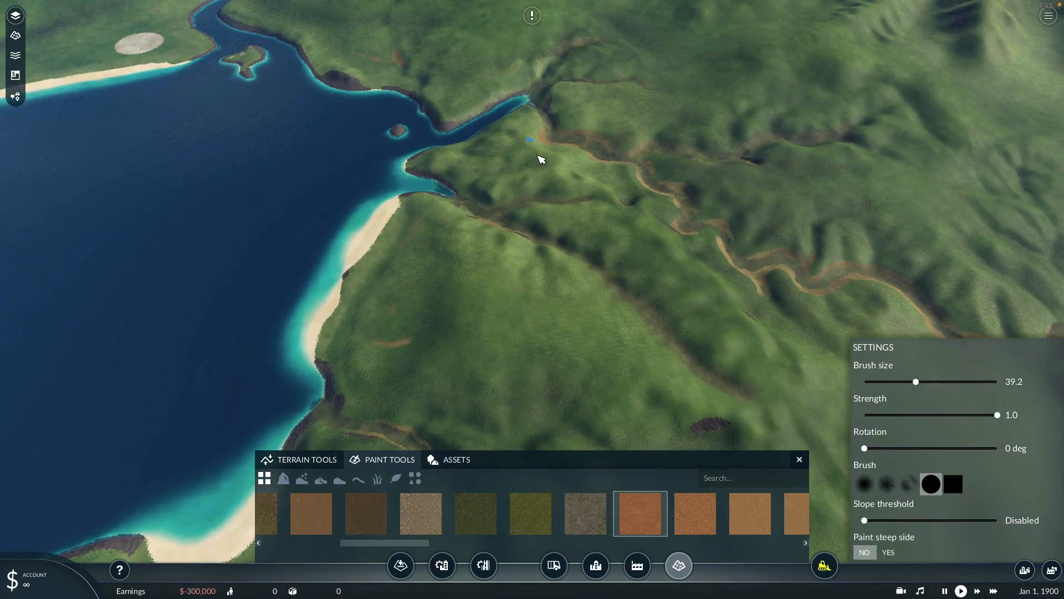
pyautogui.moveTo(581, 187)
pyautogui.mouseDown()
pyautogui.moveTo(769, 347)
pyautogui.moveTo(752, 326)
pyautogui.mouseUp()
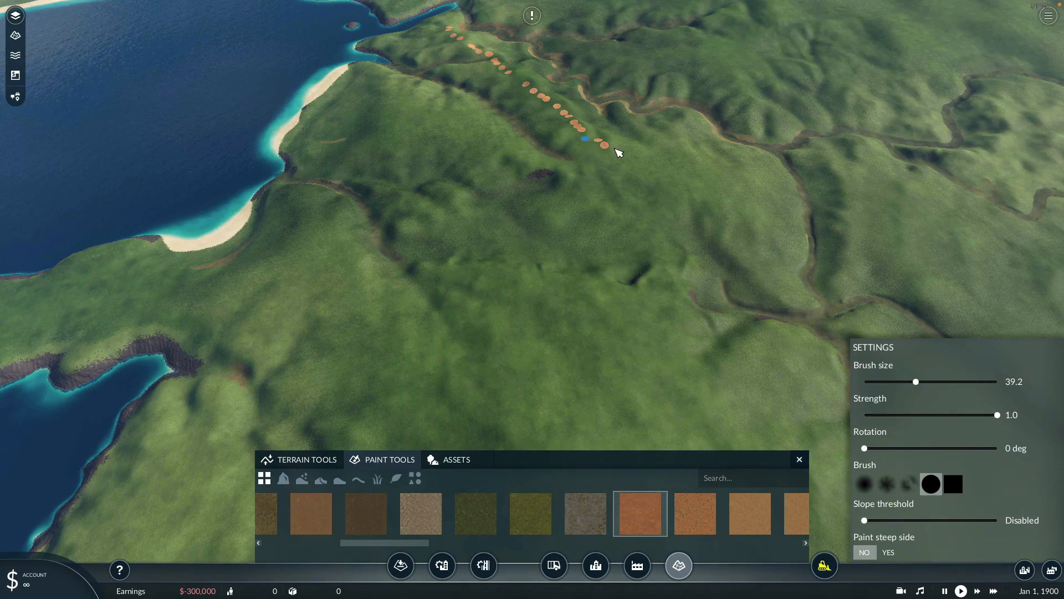
pyautogui.moveTo(643, 177)
pyautogui.mouseDown()
pyautogui.moveTo(686, 256)
pyautogui.moveTo(677, 342)
pyautogui.mouseUp()
pyautogui.moveTo(677, 342)
pyautogui.mouseDown(button='right')
pyautogui.moveTo(604, 224)
pyautogui.moveTo(577, 98)
pyautogui.mouseUp(button='right')
pyautogui.moveTo(577, 98); pyautogui.dragTo(591, 164)
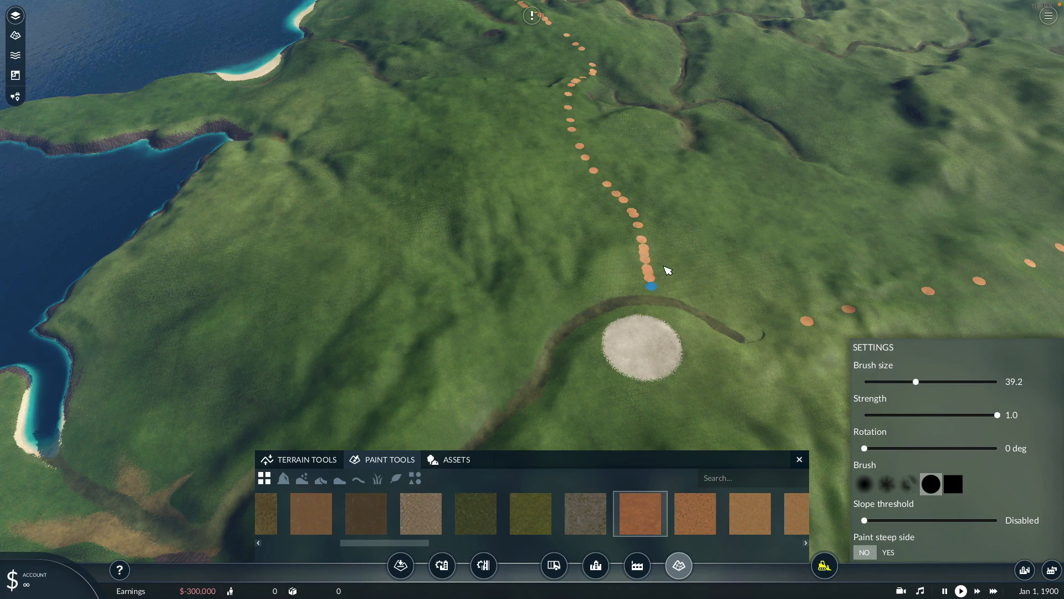
# Step: Extend the ridge trail with orange dots up to the head of the narrow bay inlet
pyautogui.scroll(-10, 661, 233)
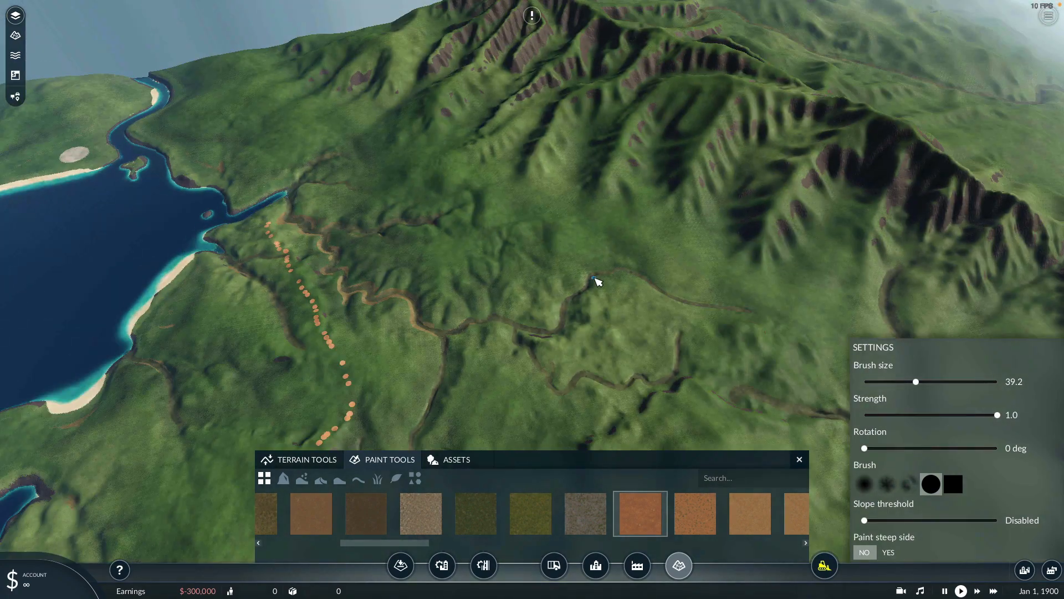
pyautogui.moveTo(560, 257); pyautogui.dragTo(618, 254, button='middle')
pyautogui.moveTo(534, 280); pyautogui.dragTo(677, 150, button='right')
pyautogui.moveTo(598, 106); pyautogui.dragTo(701, 275, button='right')
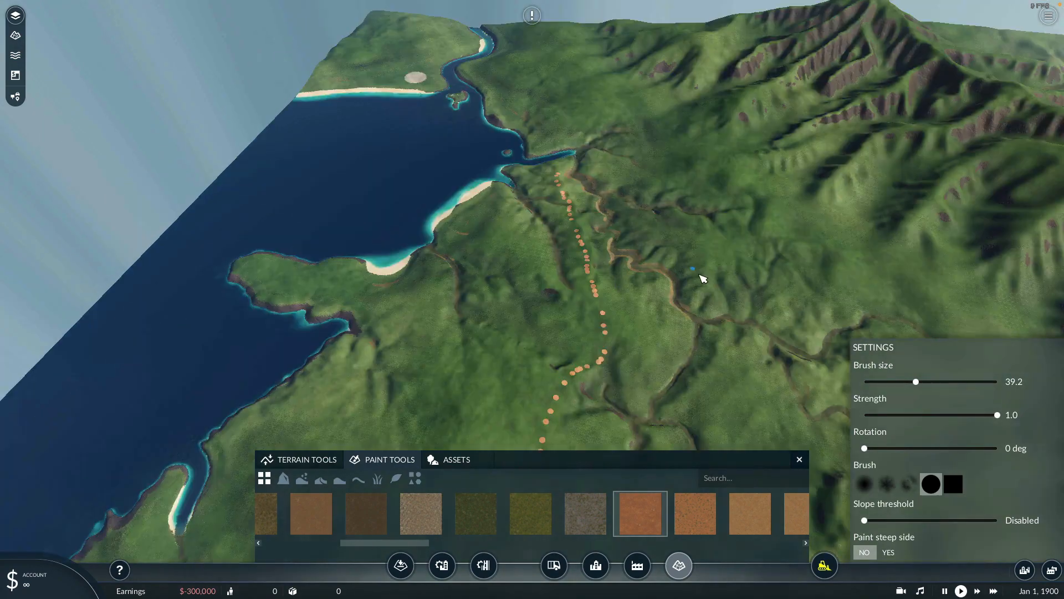
pyautogui.moveTo(584, 123); pyautogui.dragTo(626, 200, button='right')
pyautogui.scroll(5, 650, 223)
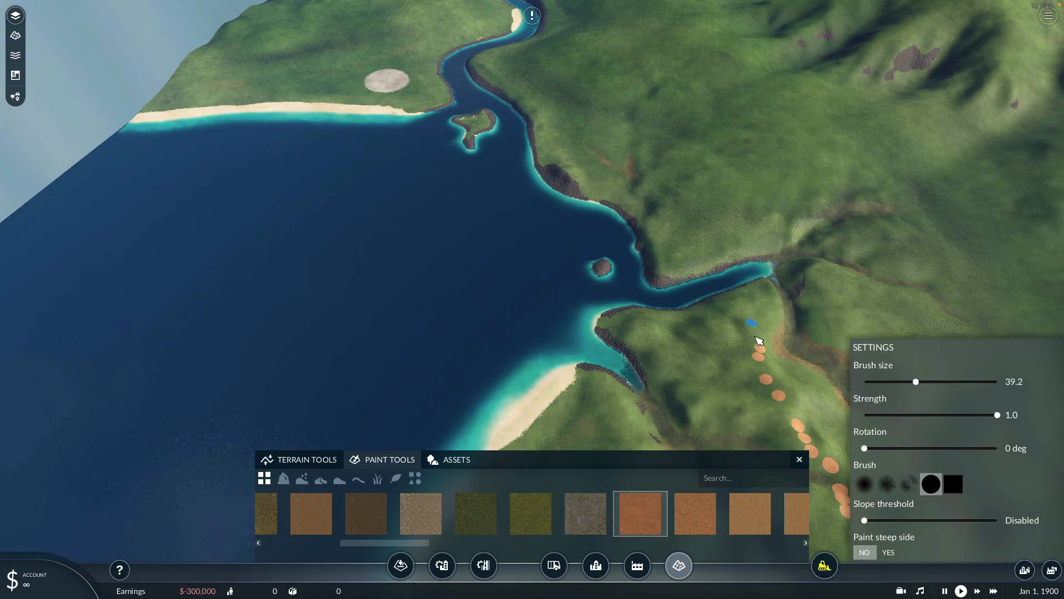
pyautogui.moveTo(701, 237)
pyautogui.mouseDown(button='middle')
pyautogui.moveTo(610, 229)
pyautogui.moveTo(589, 173)
pyautogui.mouseUp(button='middle')
pyautogui.scroll(3, 560, 155)
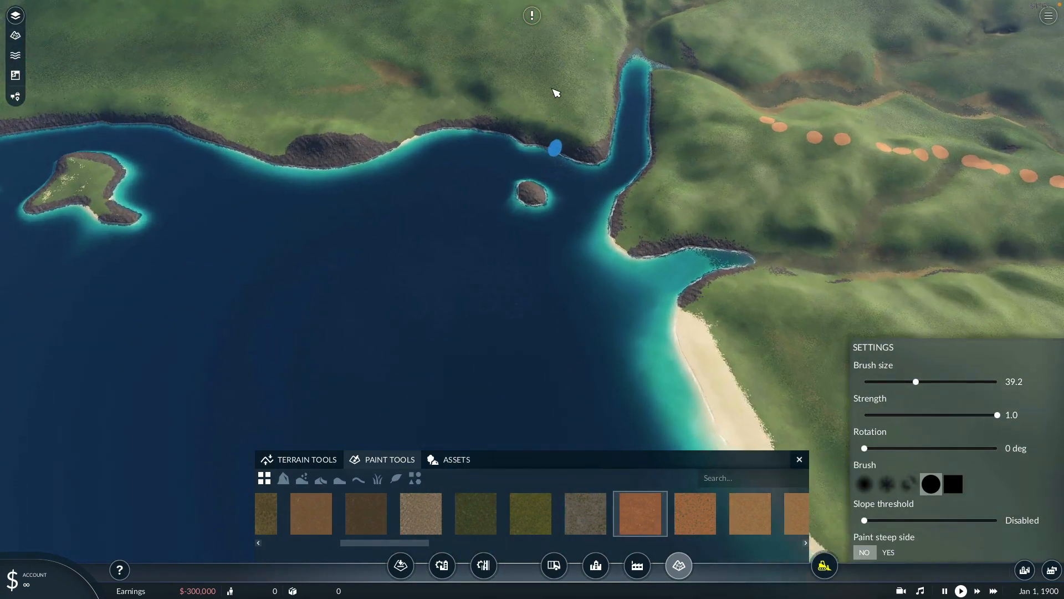
pyautogui.scroll(-1, 553, 89)
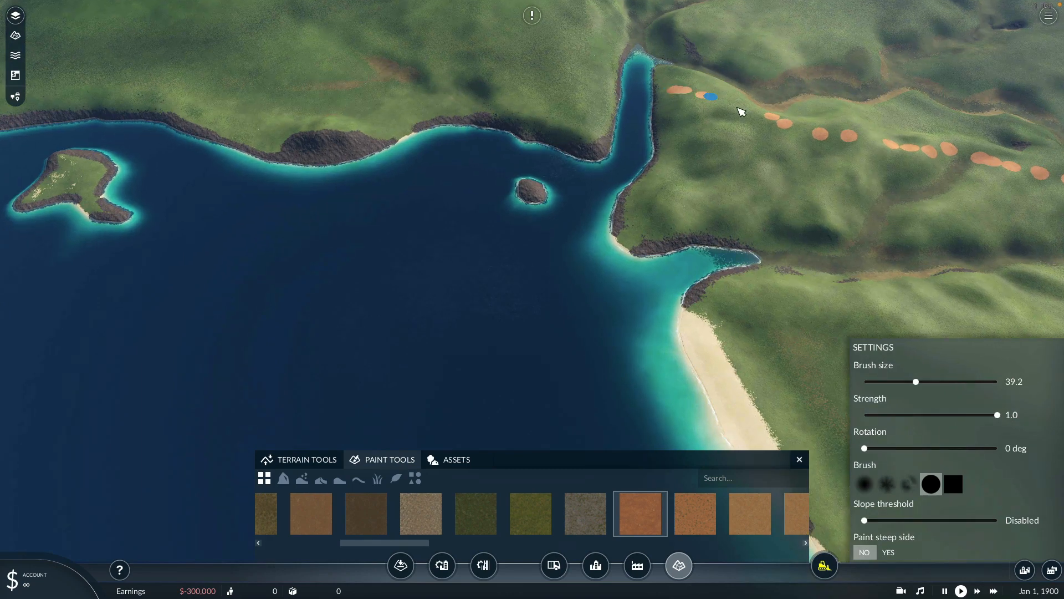
pyautogui.scroll(-3, 437, 64)
pyautogui.moveTo(438, 65); pyautogui.dragTo(497, 74, button='middle')
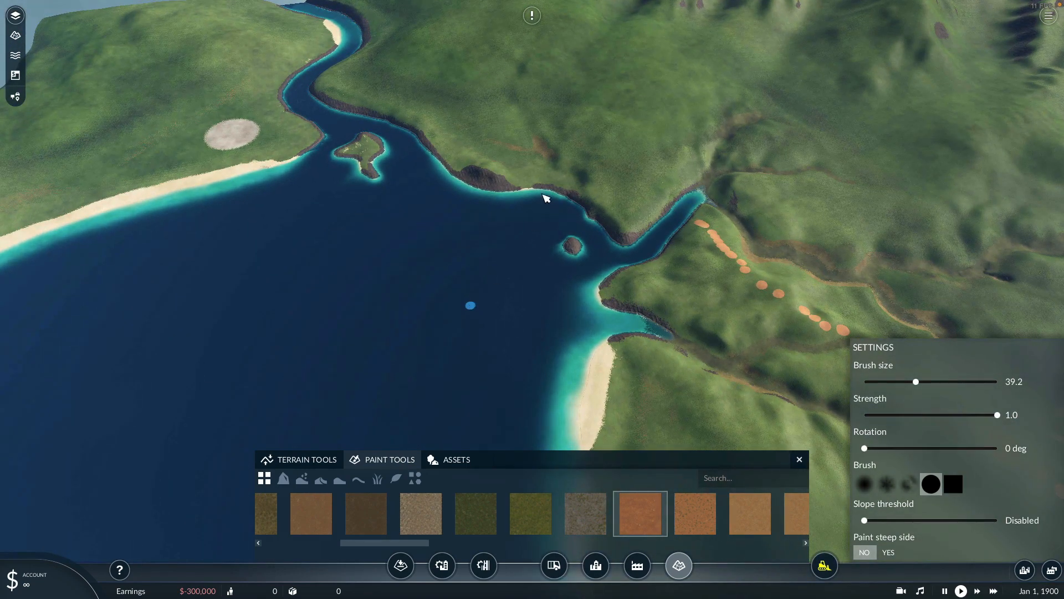
pyautogui.scroll(-5, 546, 194)
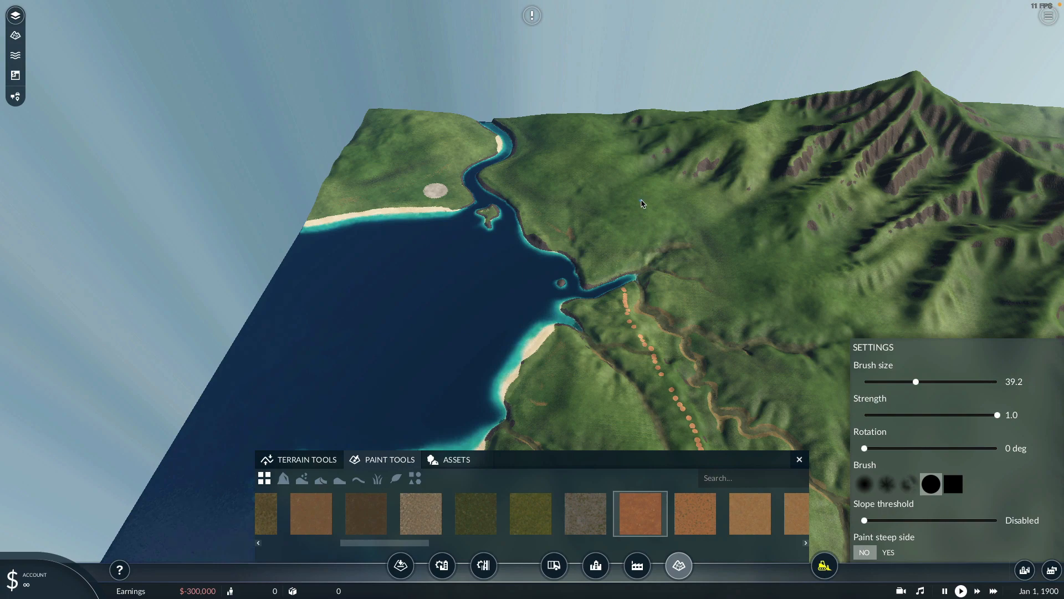
pyautogui.scroll(5, 647, 209)
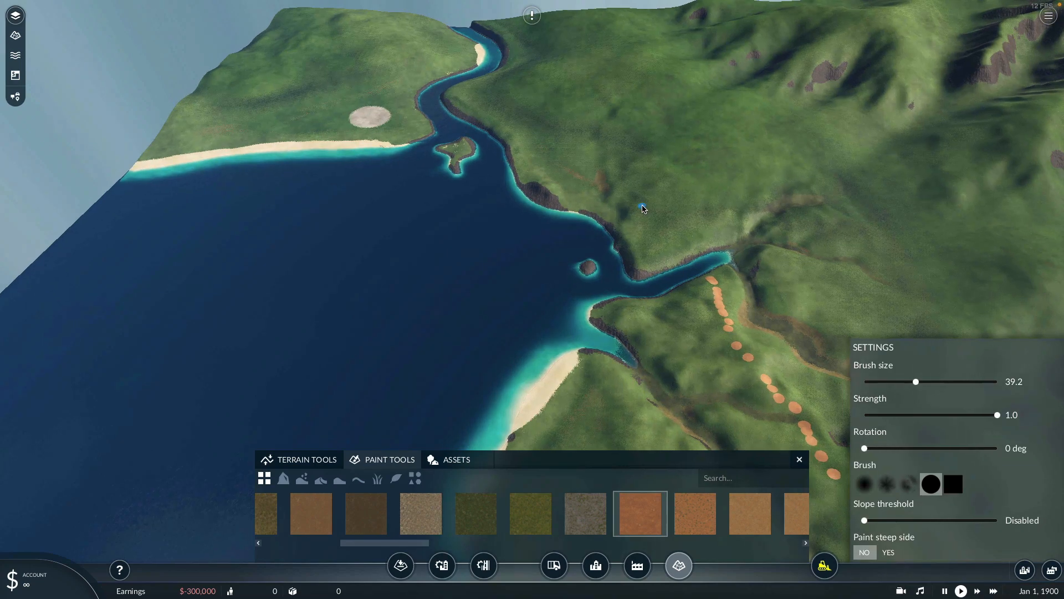
pyautogui.scroll(-5, 643, 209)
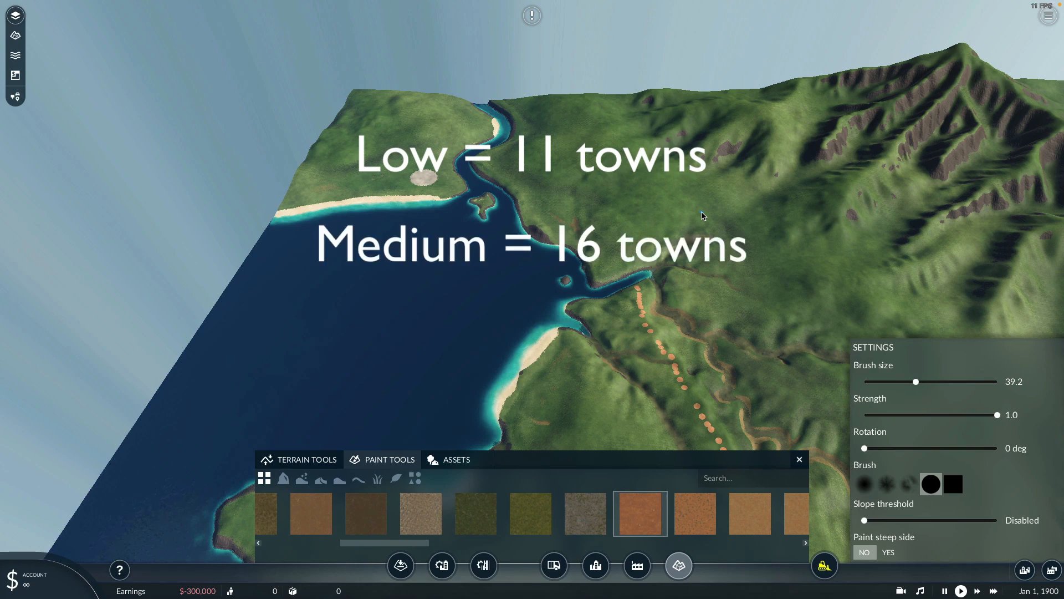
pyautogui.scroll(-1, 701, 216)
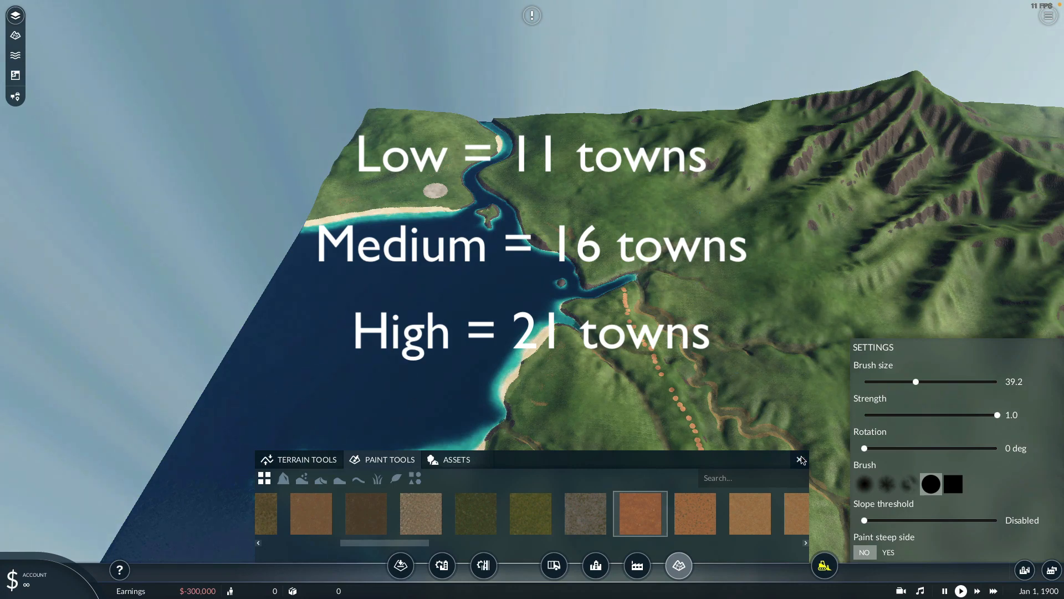
pyautogui.scroll(1, 767, 246)
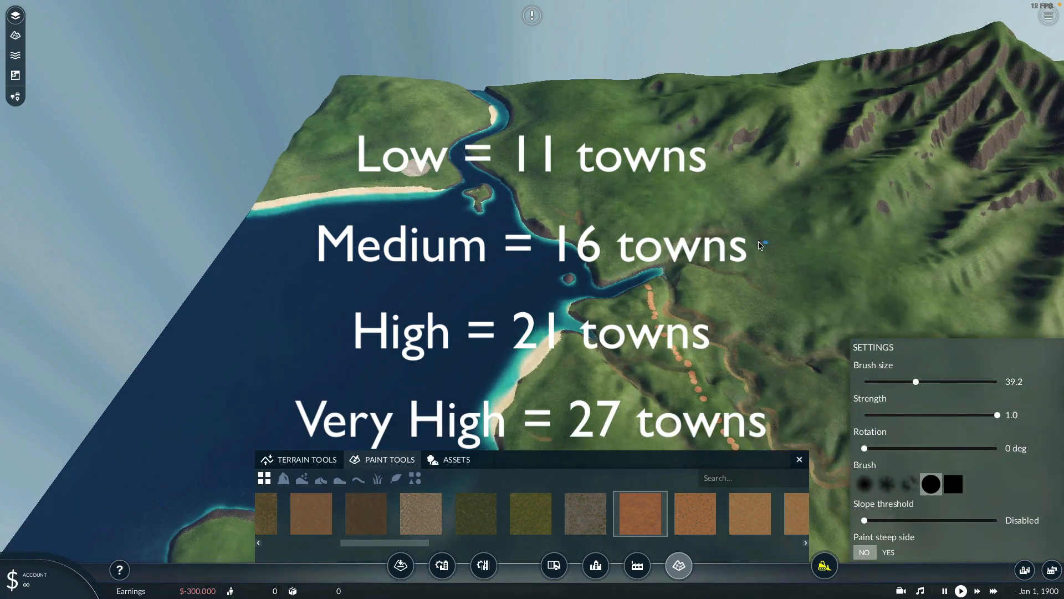
# Step: Paint a dotted trail along the far shore of the bay from the narrow inlet and across the channel towards the grey town circle
pyautogui.moveTo(542, 190); pyautogui.dragTo(573, 214)
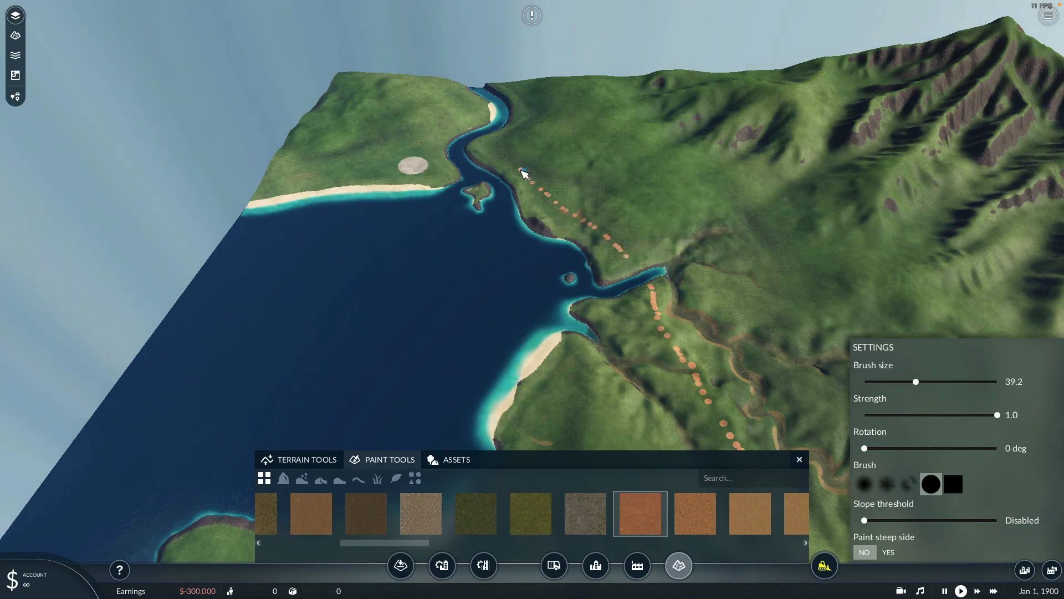
pyautogui.moveTo(524, 173)
pyautogui.mouseDown()
pyautogui.moveTo(469, 153)
pyautogui.moveTo(429, 157)
pyautogui.mouseUp()
pyautogui.scroll(-2, 701, 214)
pyautogui.moveTo(739, 217); pyautogui.dragTo(500, 82, button='right')
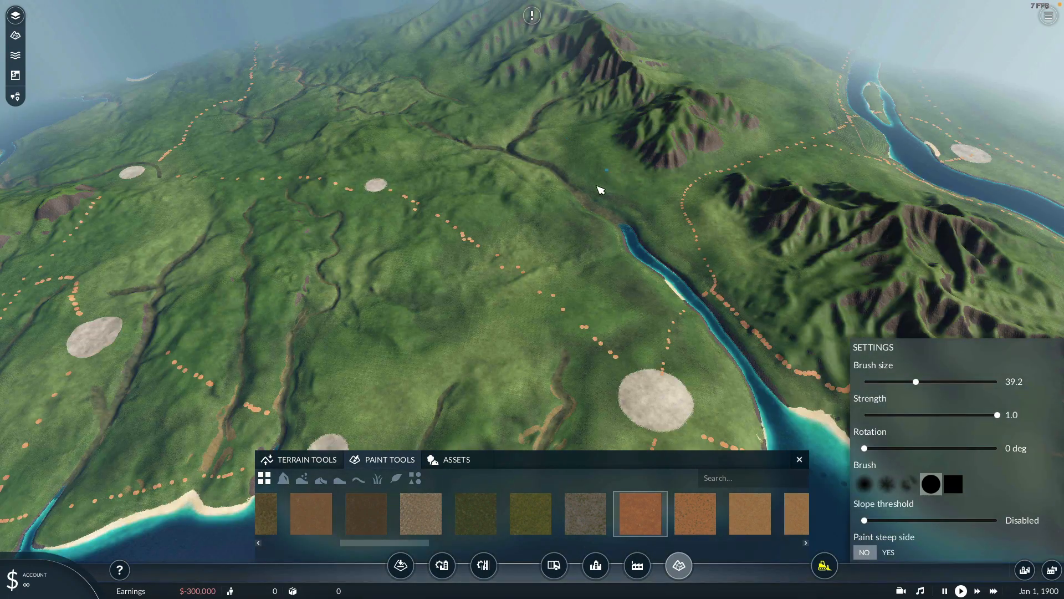
# Step: Survey the painted trails and town circles from the mountain range and narrow inlet to the wide river and its side branch
pyautogui.moveTo(478, 164); pyautogui.dragTo(575, 366, button='right')
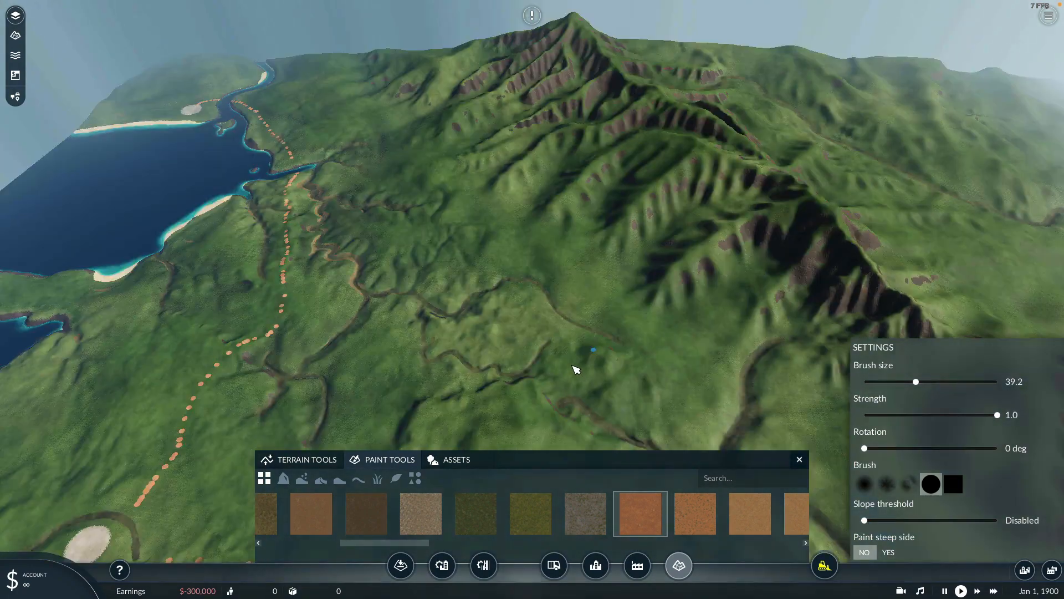
pyautogui.moveTo(361, 197); pyautogui.dragTo(438, 133, button='right')
pyautogui.moveTo(468, 187); pyautogui.dragTo(414, 249, button='right')
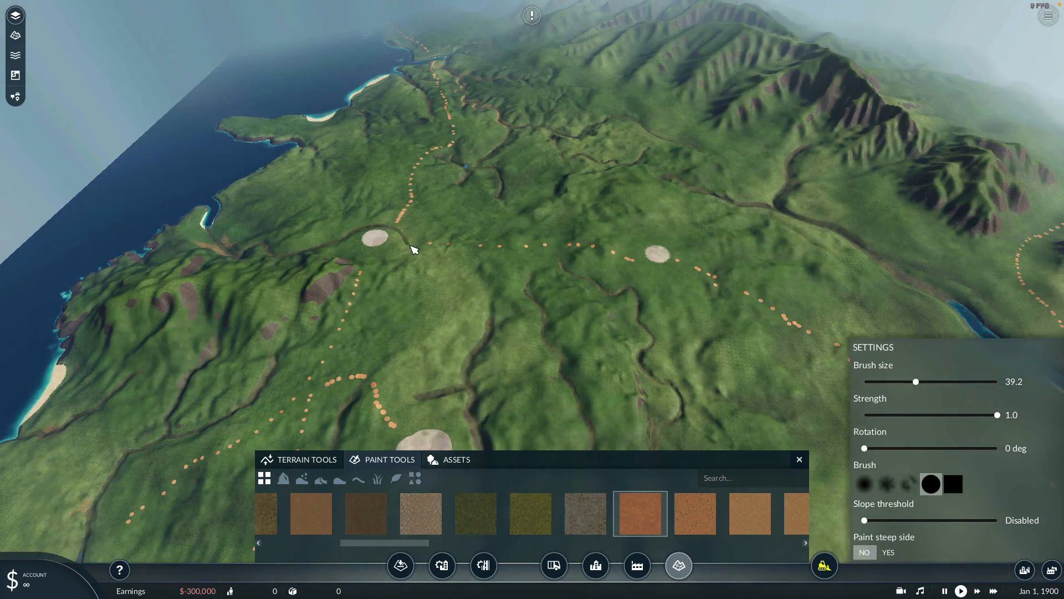
pyautogui.moveTo(567, 340); pyautogui.dragTo(518, 216, button='right')
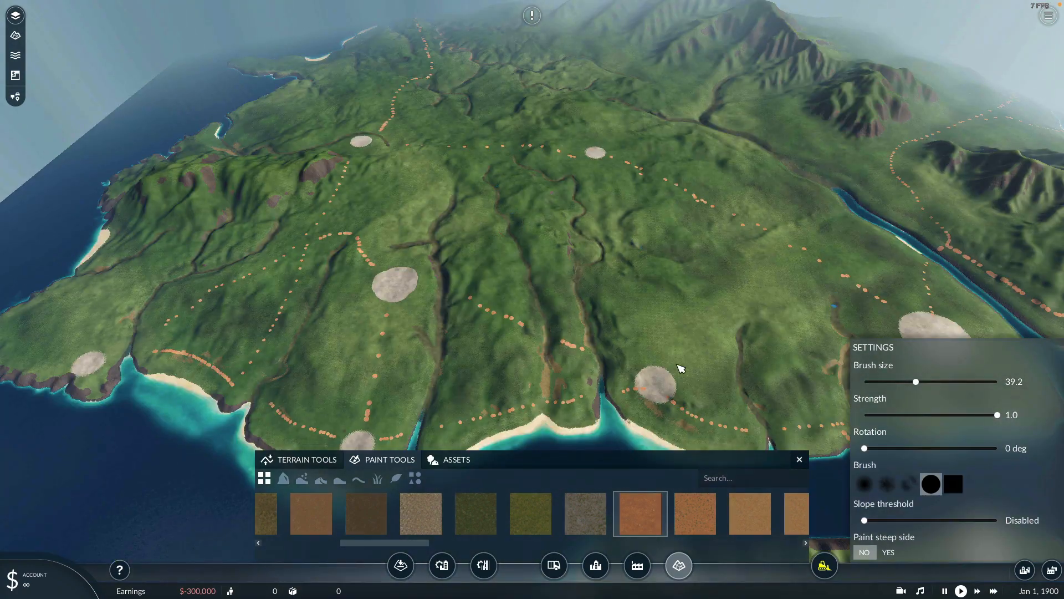
pyautogui.moveTo(862, 222); pyautogui.dragTo(419, 260, button='right')
pyautogui.moveTo(723, 211); pyautogui.dragTo(631, 272, button='right')
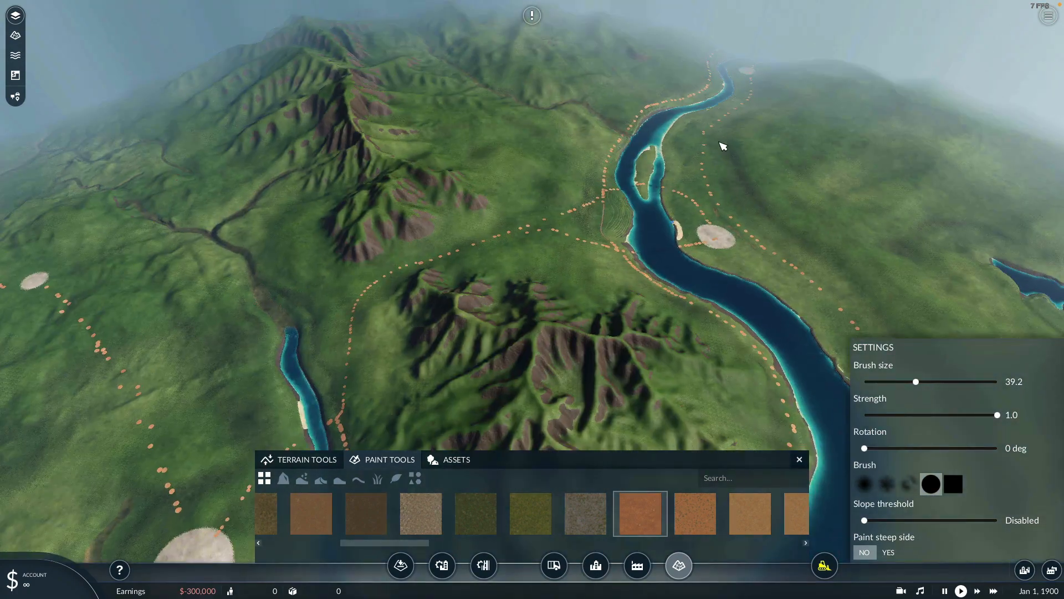
pyautogui.moveTo(719, 143); pyautogui.dragTo(680, 323, button='right')
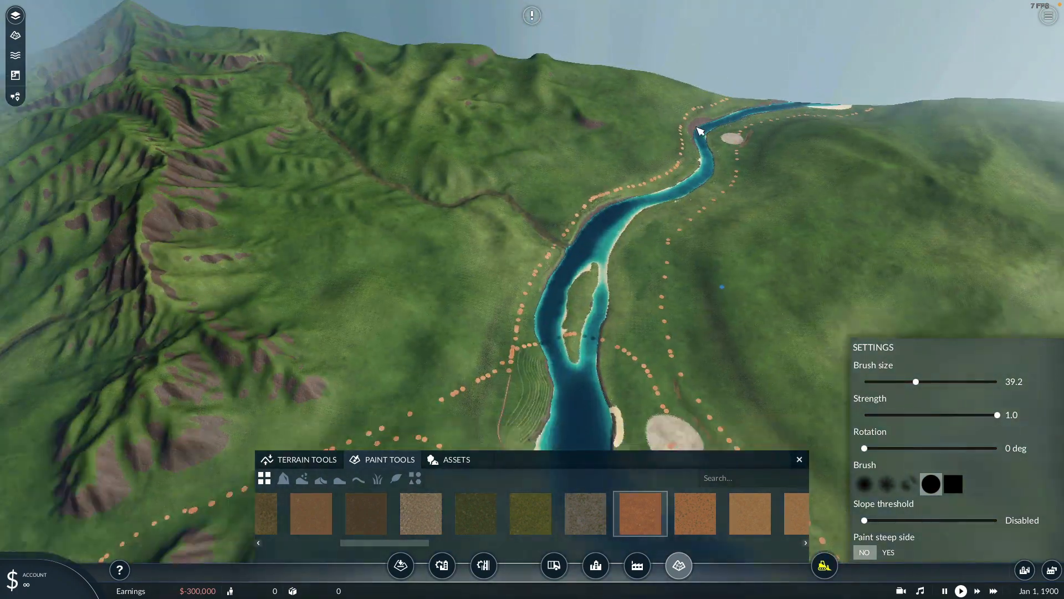
pyautogui.moveTo(776, 410); pyautogui.dragTo(737, 233, button='right')
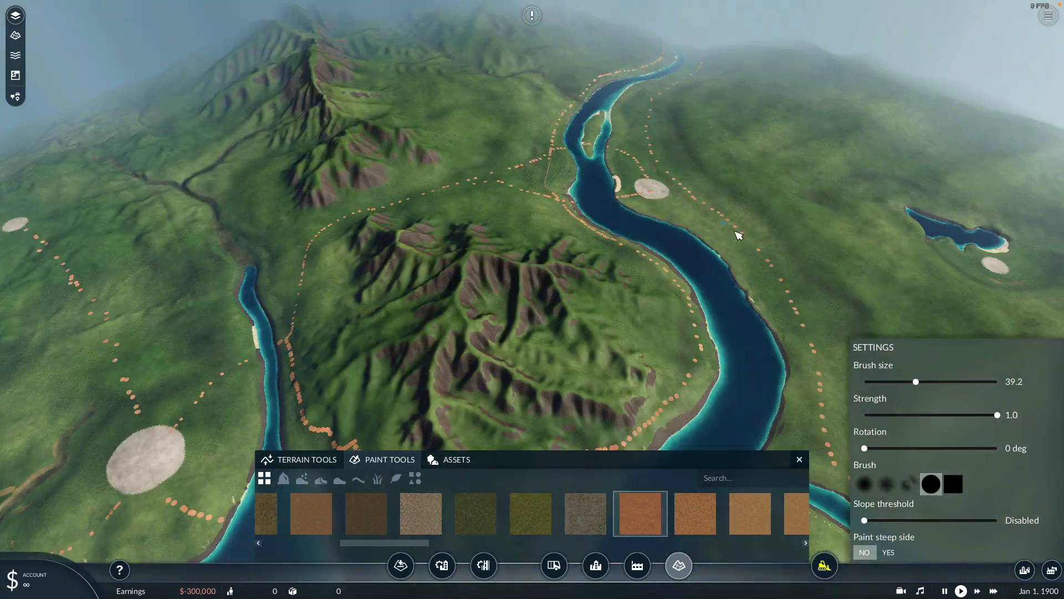
pyautogui.moveTo(1001, 316); pyautogui.dragTo(987, 198, button='right')
pyautogui.moveTo(876, 198); pyautogui.dragTo(748, 97, button='right')
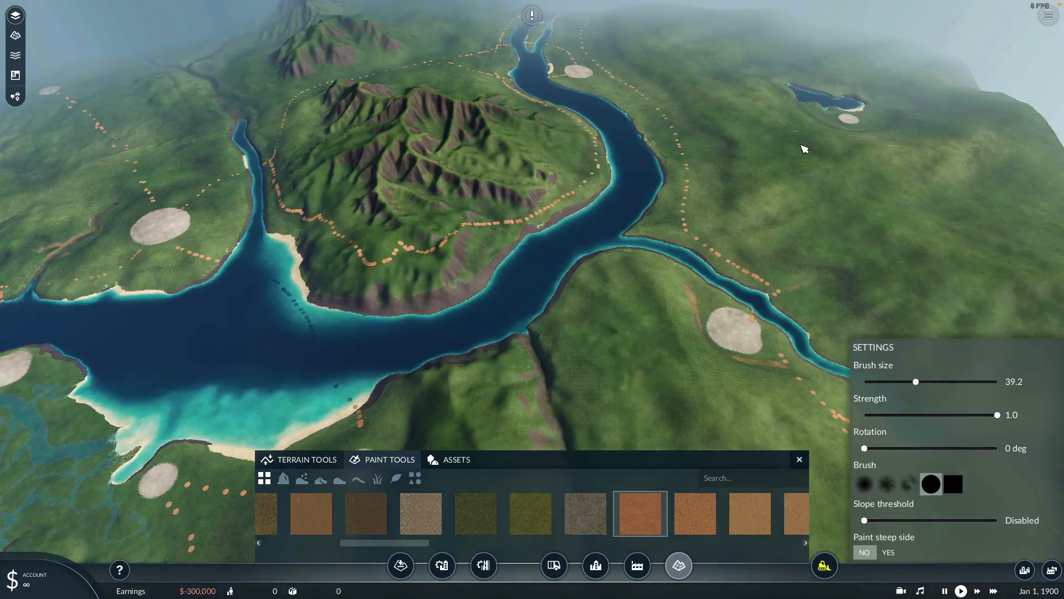
# Step: Examine the trails between the town circles across the channel, along the cliffs and around the far coastal bays
pyautogui.moveTo(481, 338); pyautogui.dragTo(609, 233, button='right')
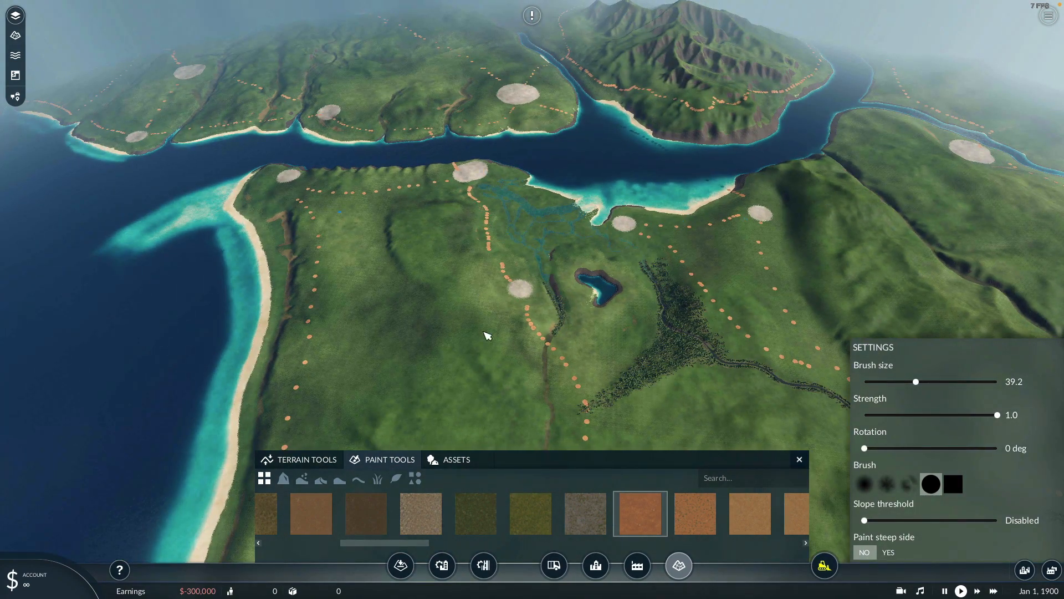
pyautogui.moveTo(560, 123); pyautogui.dragTo(559, 116, button='right')
pyautogui.moveTo(555, 319); pyautogui.dragTo(599, 161, button='right')
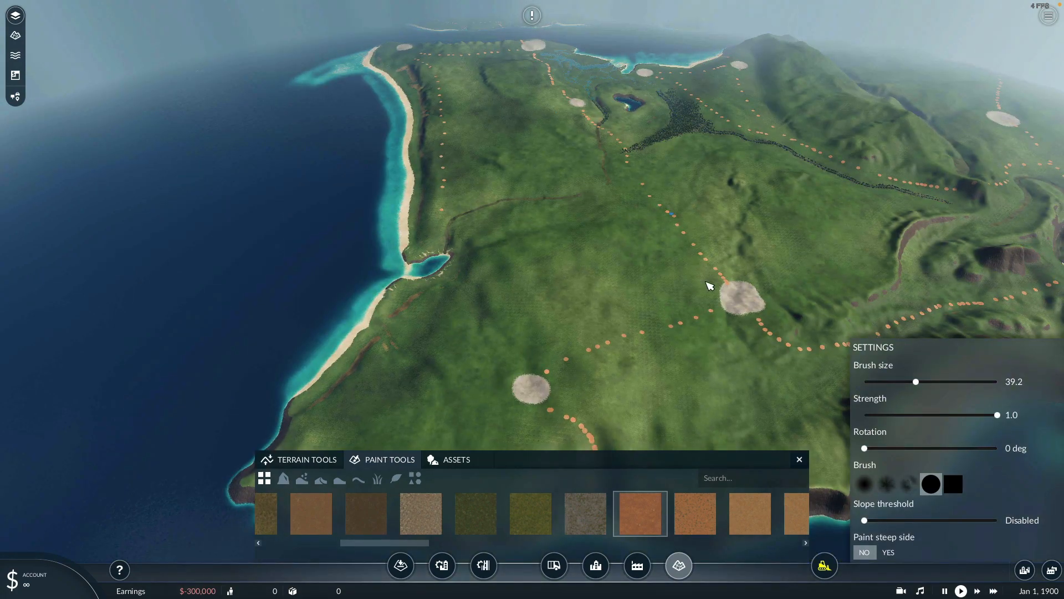
pyautogui.moveTo(606, 352); pyautogui.dragTo(430, 327, button='right')
pyautogui.moveTo(1037, 236); pyautogui.dragTo(739, 295, button='right')
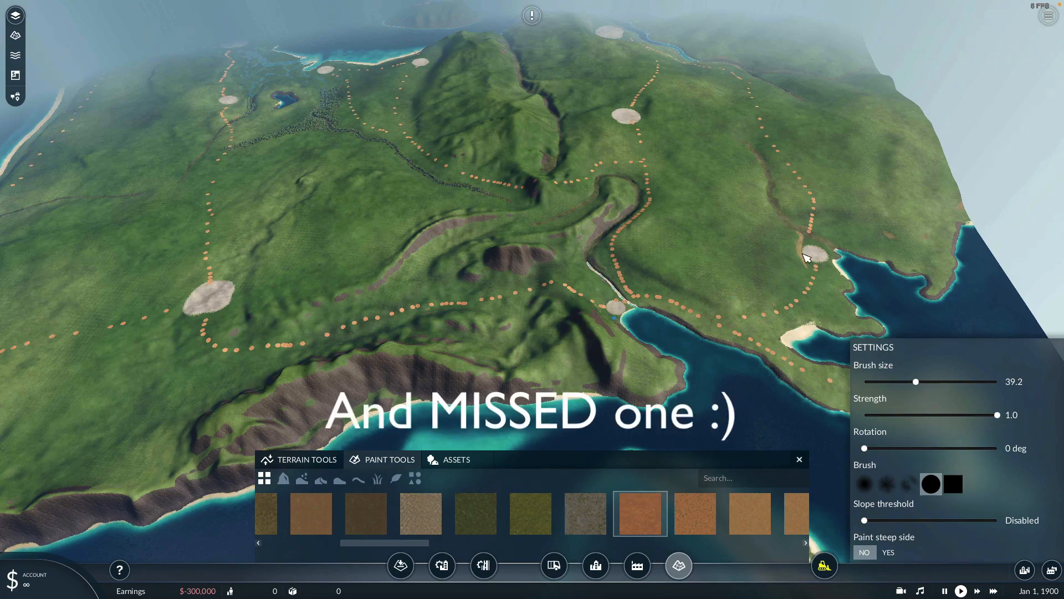
pyautogui.moveTo(780, 144); pyautogui.dragTo(703, 341, button='right')
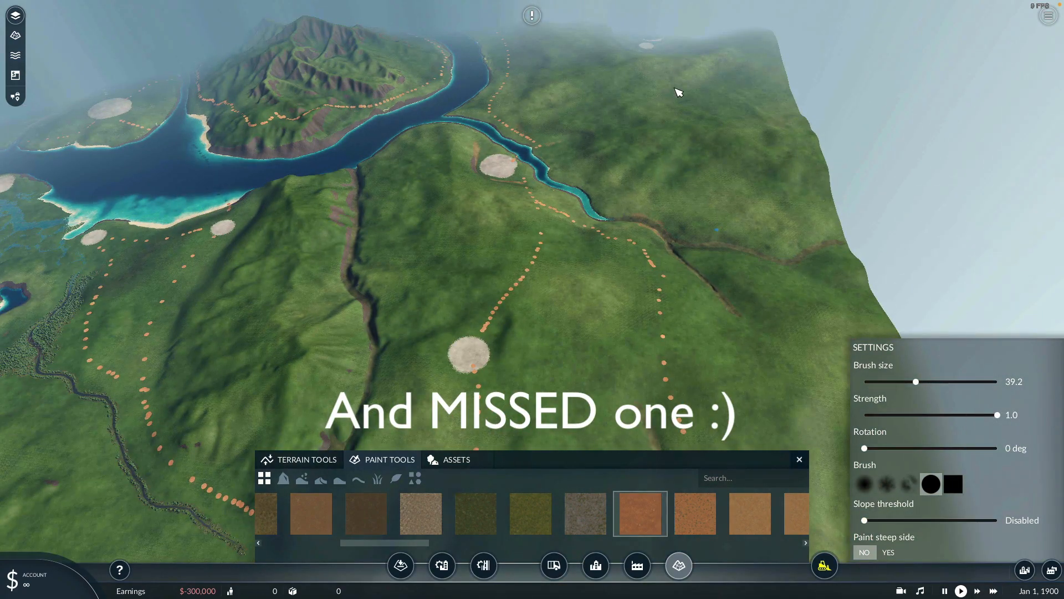
pyautogui.moveTo(676, 90); pyautogui.dragTo(691, 264, button='right')
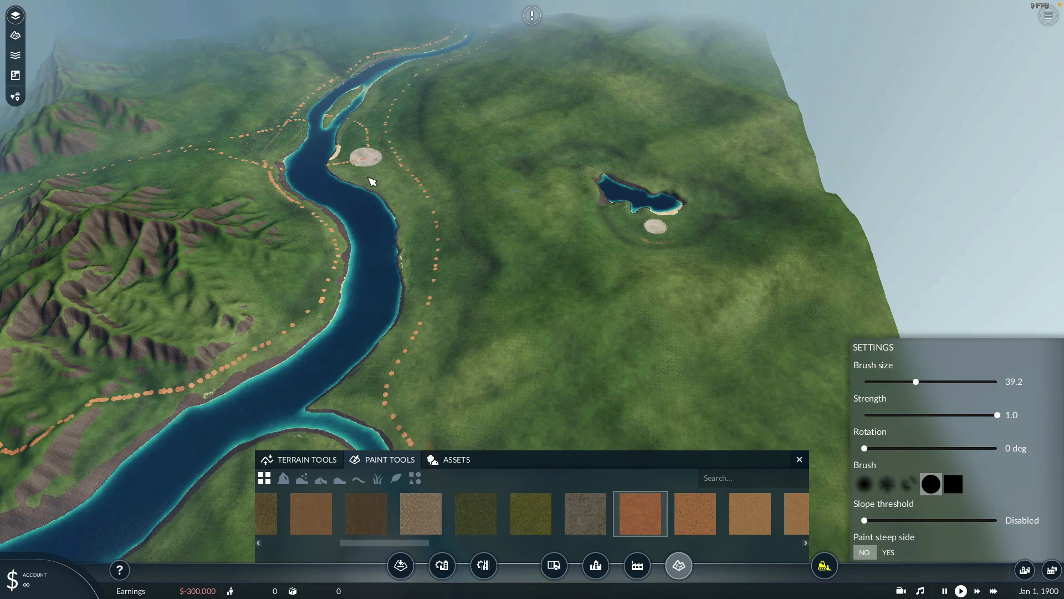
# Step: Check the town circles by the small lake, along the wide river and on both shores of the channel for missing trails
pyautogui.moveTo(472, 187); pyautogui.dragTo(656, 185, button='right')
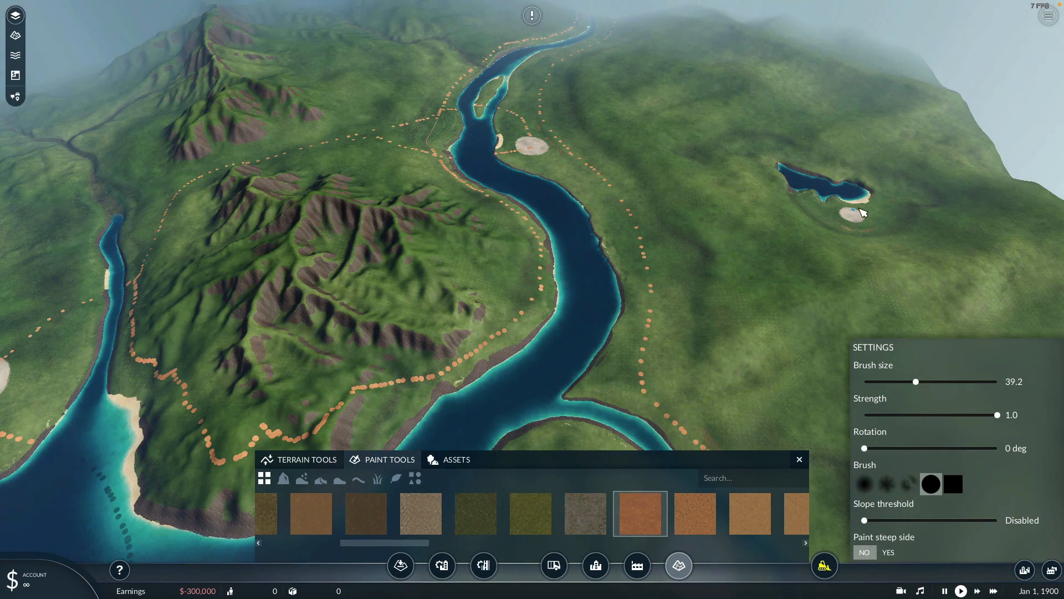
pyautogui.scroll(2, 861, 213)
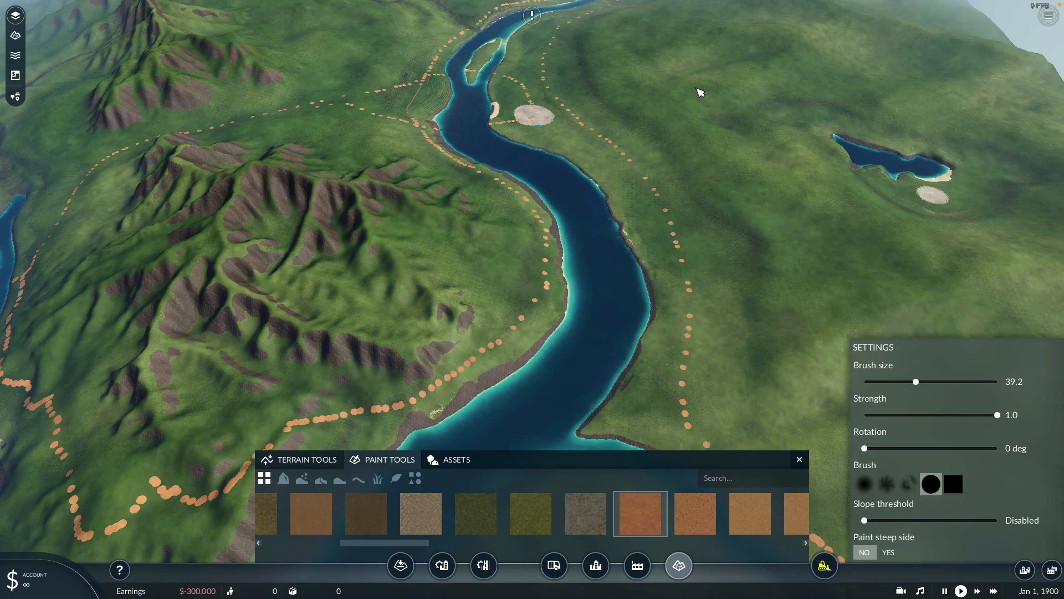
pyautogui.moveTo(701, 92); pyautogui.dragTo(755, 52, button='right')
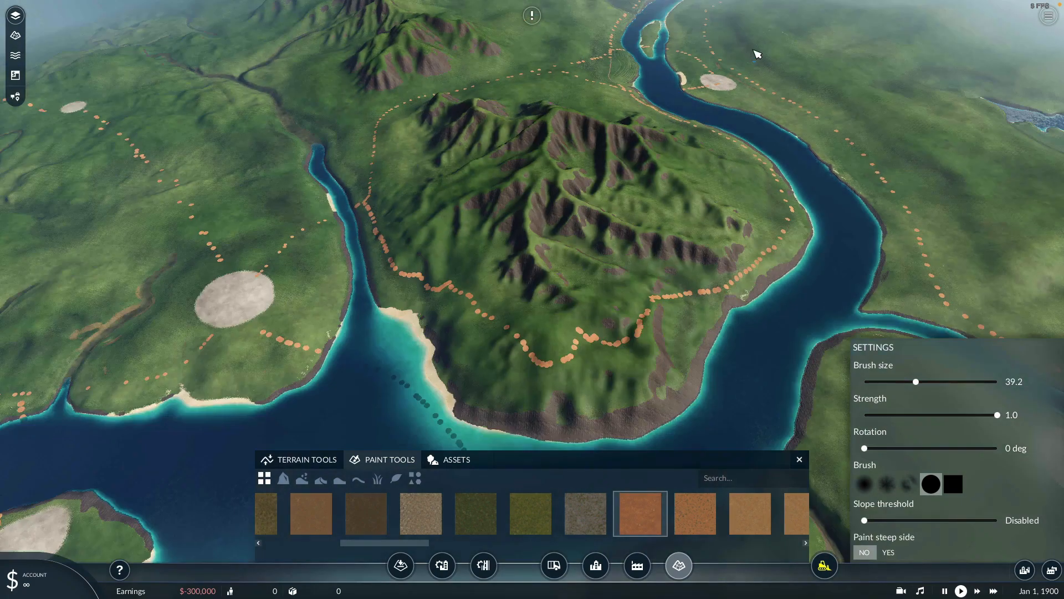
pyautogui.moveTo(494, 182); pyautogui.dragTo(668, 130, button='right')
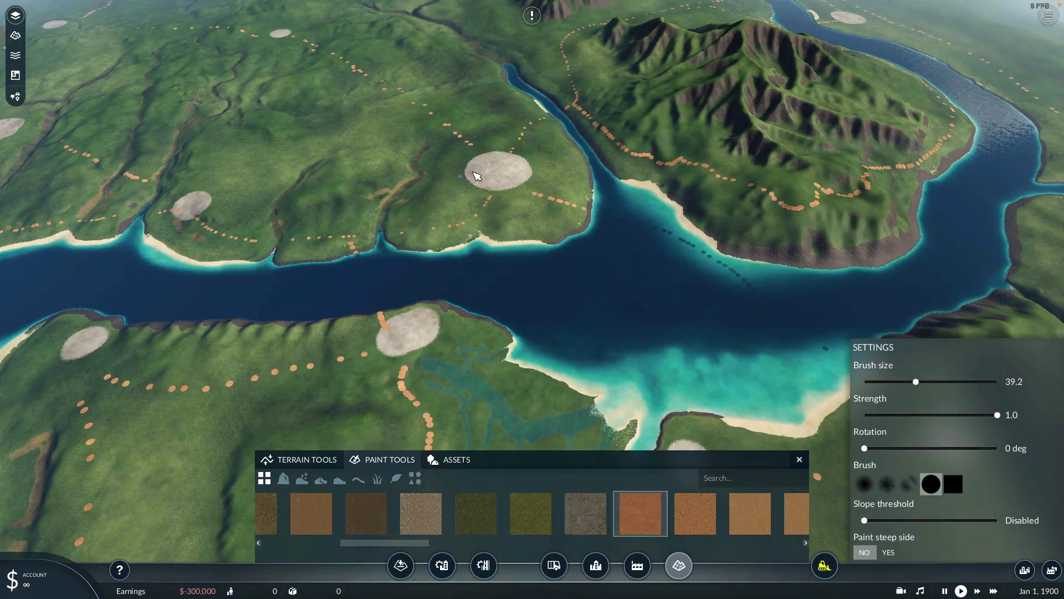
pyautogui.moveTo(439, 203); pyautogui.dragTo(558, 173, button='right')
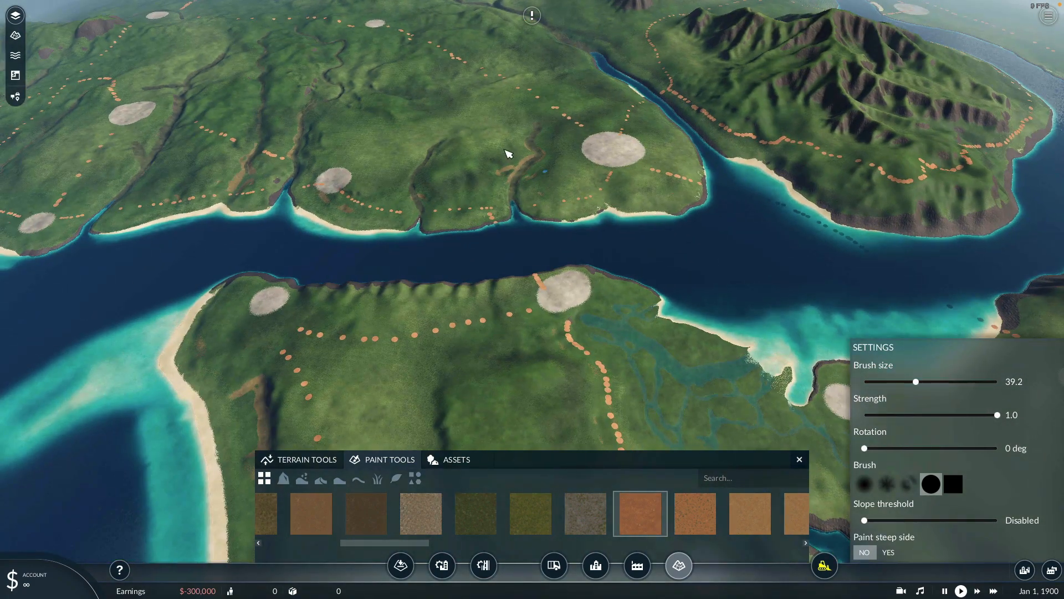
pyautogui.moveTo(503, 148); pyautogui.dragTo(605, 203, button='right')
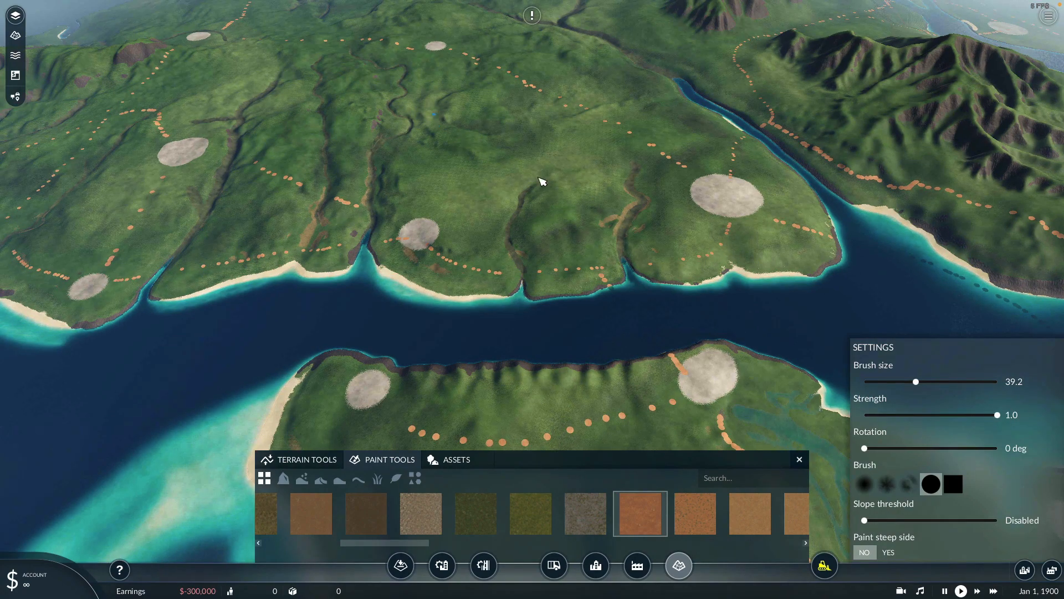
pyautogui.moveTo(542, 182); pyautogui.dragTo(710, 325, button='right')
pyautogui.moveTo(630, 157); pyautogui.dragTo(616, 336, button='right')
pyautogui.moveTo(788, 225); pyautogui.dragTo(477, 252, button='right')
pyautogui.moveTo(705, 121); pyautogui.dragTo(868, 202, button='right')
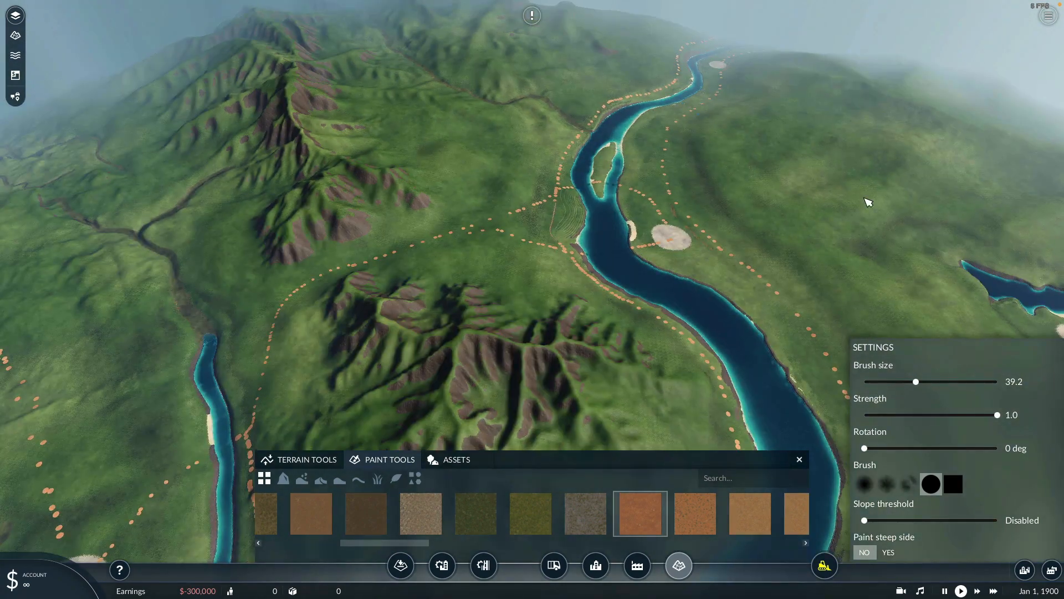
# Step: Paint an orange dotted trail from the grey town circle beside the small lake to the trail along the wide river
pyautogui.moveTo(676, 178); pyautogui.dragTo(639, 185, button='right')
pyautogui.moveTo(769, 200); pyautogui.dragTo(765, 174, button='right')
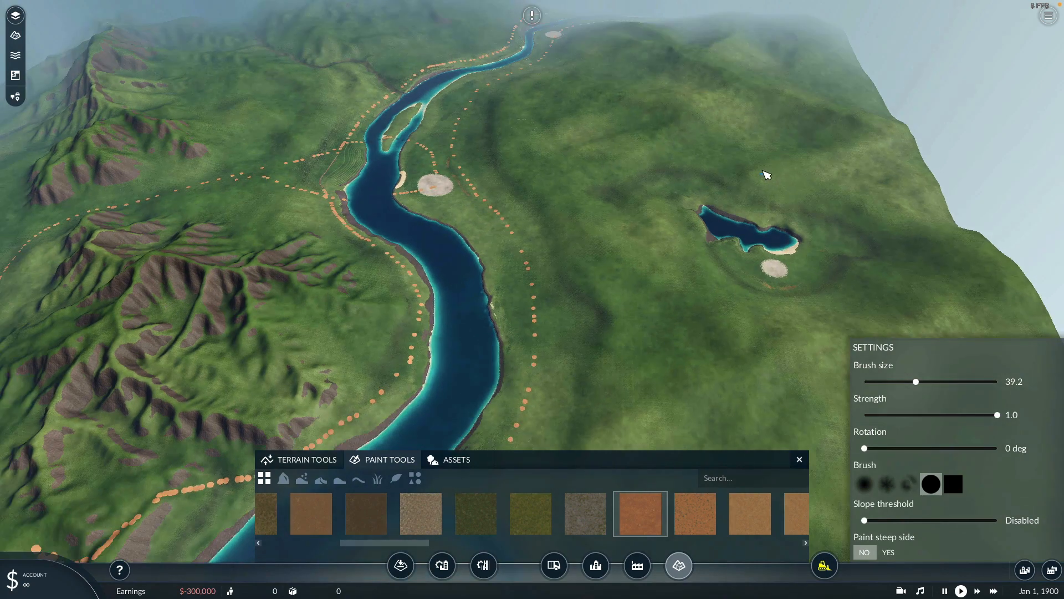
pyautogui.moveTo(769, 262)
pyautogui.mouseDown()
pyautogui.moveTo(727, 256)
pyautogui.moveTo(601, 198)
pyautogui.mouseUp()
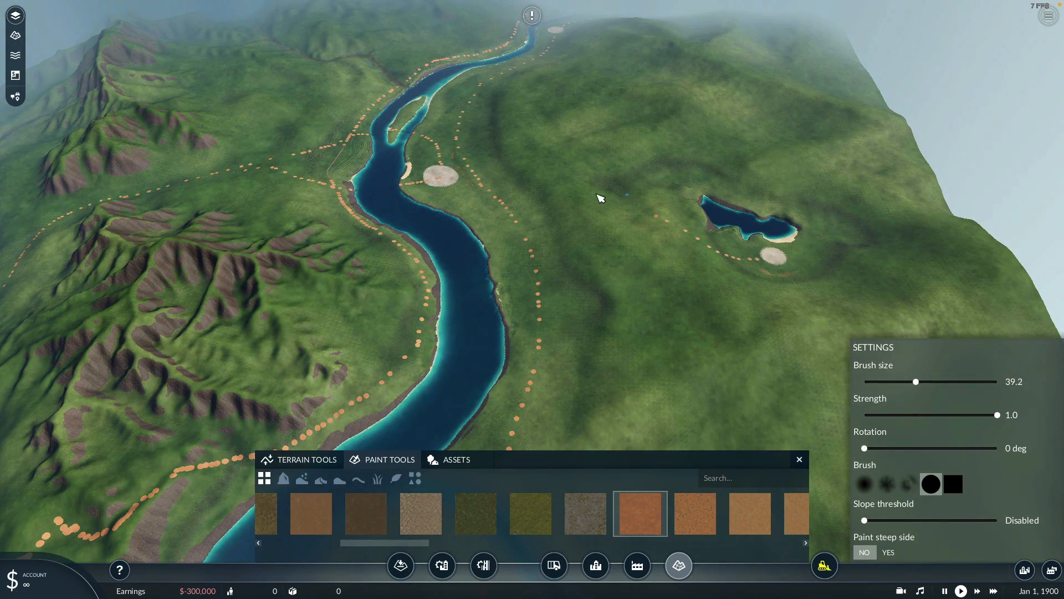
pyautogui.moveTo(645, 257)
pyautogui.mouseDown(button='right')
pyautogui.moveTo(580, 229)
pyautogui.moveTo(647, 204)
pyautogui.mouseUp(button='right')
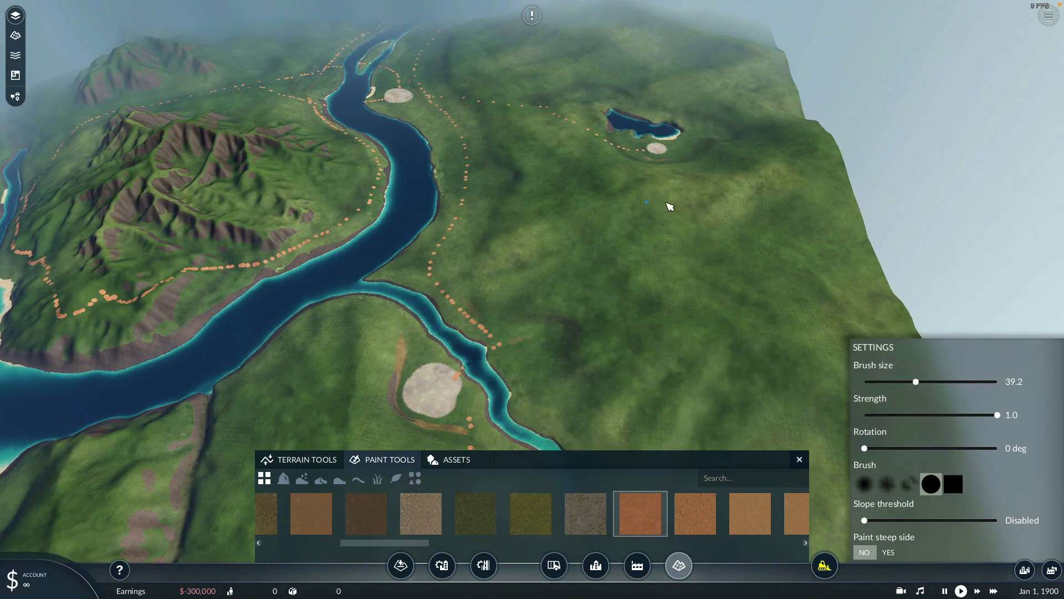
# Step: Paint orange dots along the headland coast near the small lagoon and at the peninsula tip beside the grey town circle
pyautogui.moveTo(690, 198); pyautogui.dragTo(737, 217, button='middle')
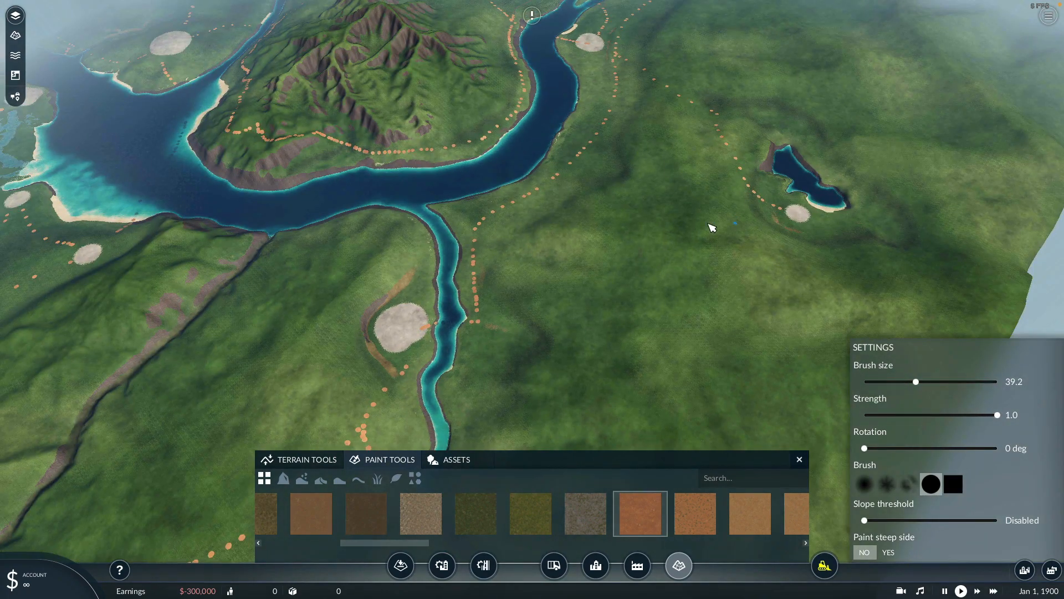
pyautogui.moveTo(448, 206); pyautogui.dragTo(943, 212, button='right')
pyautogui.moveTo(81, 205); pyautogui.dragTo(340, 208, button='right')
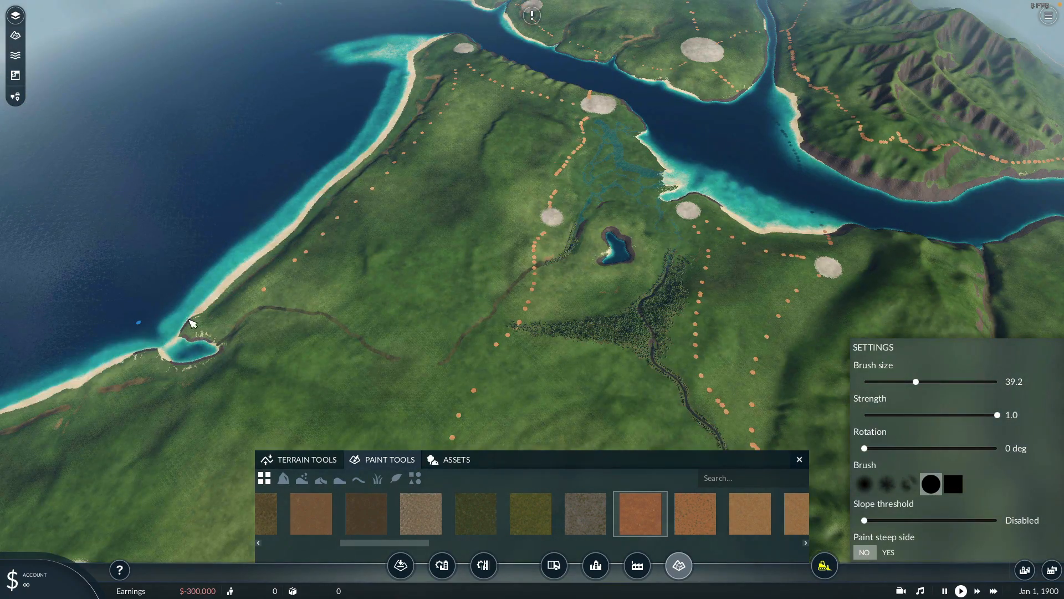
pyautogui.moveTo(191, 324); pyautogui.dragTo(478, 223, button='right')
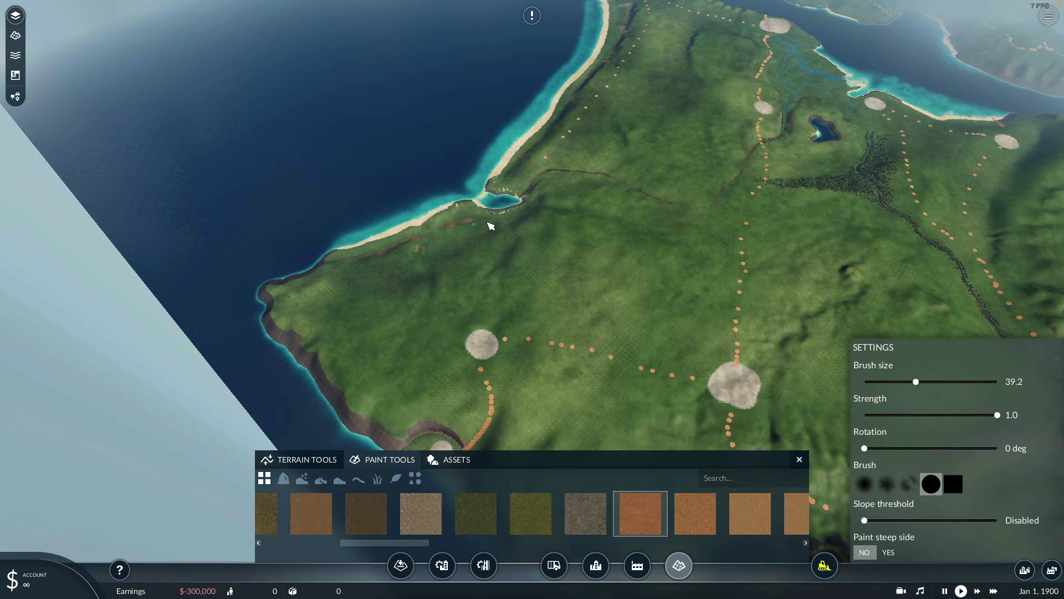
pyautogui.moveTo(420, 250)
pyautogui.mouseDown()
pyautogui.moveTo(297, 301)
pyautogui.moveTo(274, 295)
pyautogui.mouseUp()
pyautogui.moveTo(352, 301); pyautogui.dragTo(403, 304)
pyautogui.press('w')
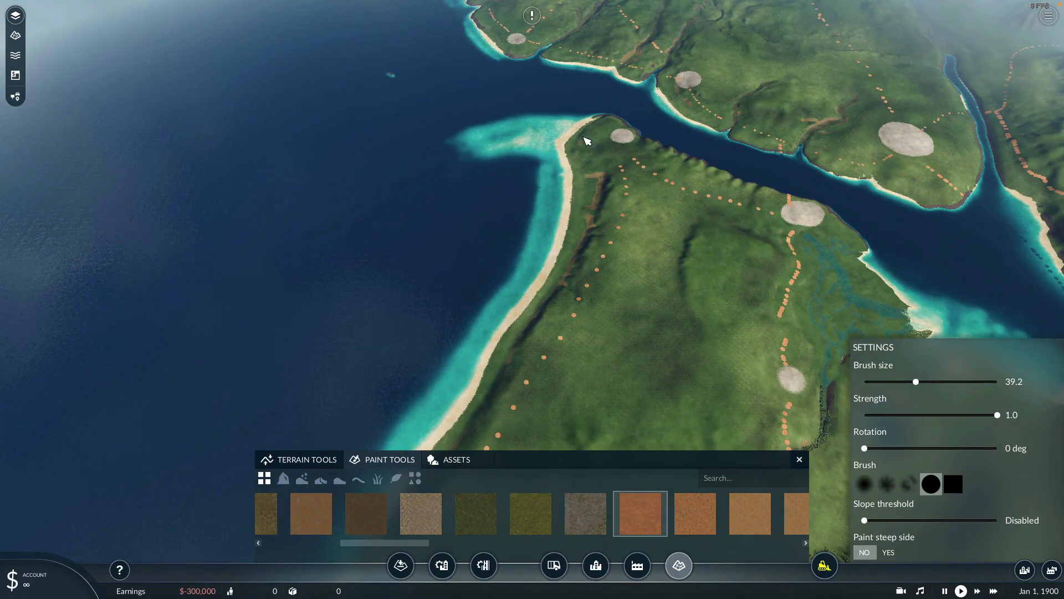
pyautogui.moveTo(595, 147); pyautogui.dragTo(610, 159)
# Step: Paint an orange dotted trail from the rocky western cape to its grey town circle and from the cape up into the coastal mountains
pyautogui.press('w')
pyautogui.press('a')
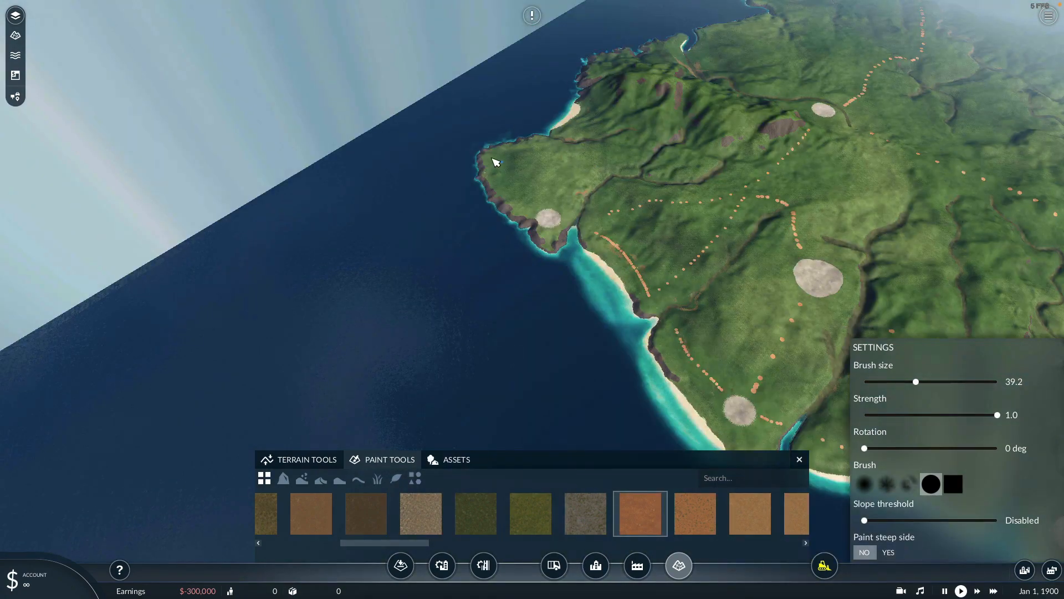
pyautogui.moveTo(494, 159); pyautogui.dragTo(558, 216)
pyautogui.moveTo(628, 149)
pyautogui.mouseDown()
pyautogui.moveTo(651, 138)
pyautogui.moveTo(688, 76)
pyautogui.mouseUp()
pyautogui.press('w')
pyautogui.press('d')
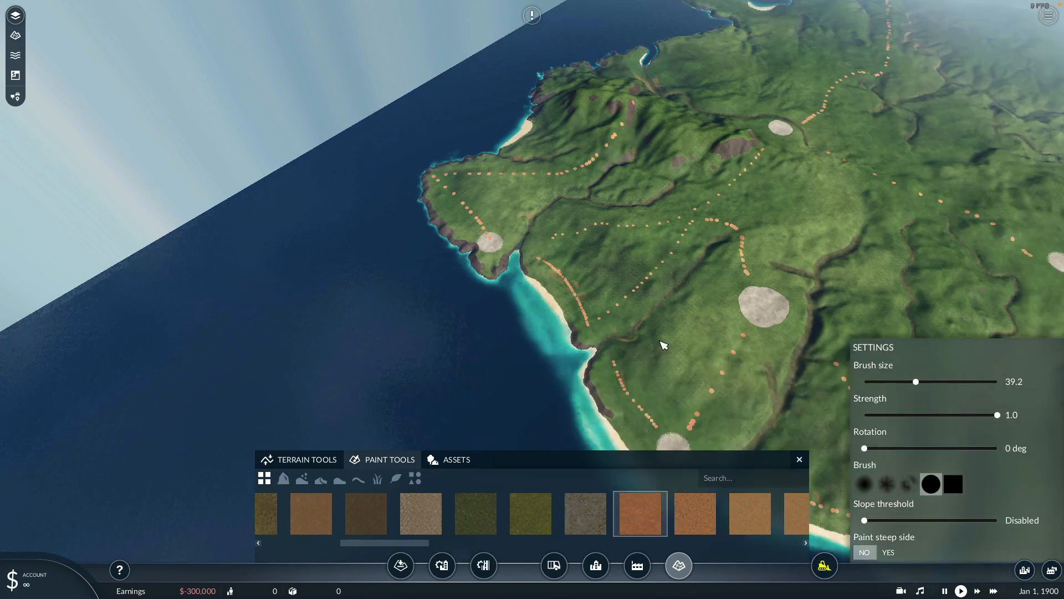
# Step: Paint orange dotted trails across the coastal mountains and along the curved riverbed to the grey town circle
pyautogui.moveTo(665, 301); pyautogui.dragTo(744, 170, button='right')
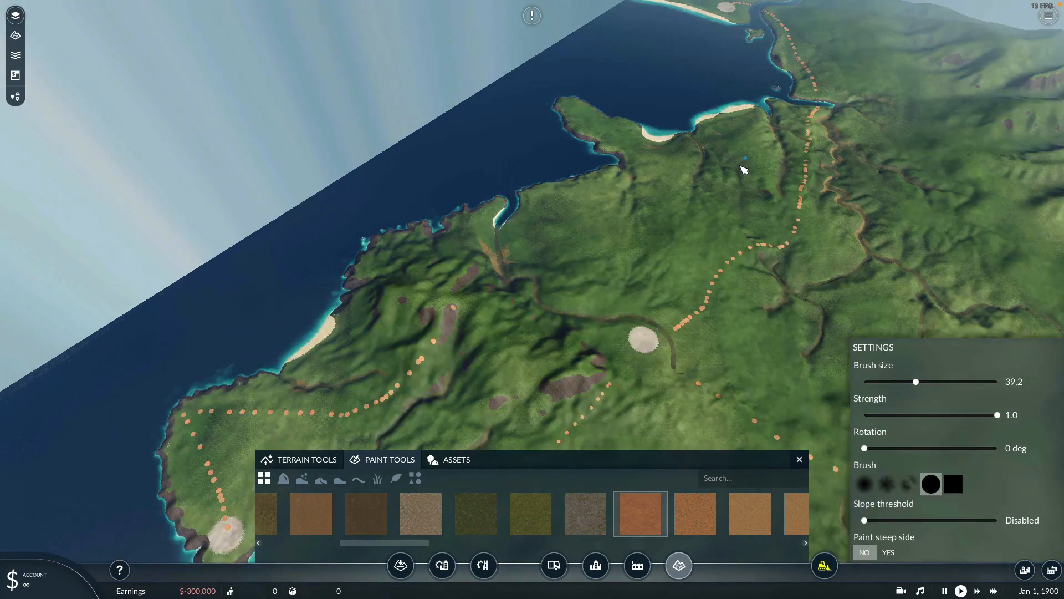
pyautogui.moveTo(590, 247); pyautogui.dragTo(607, 225, button='right')
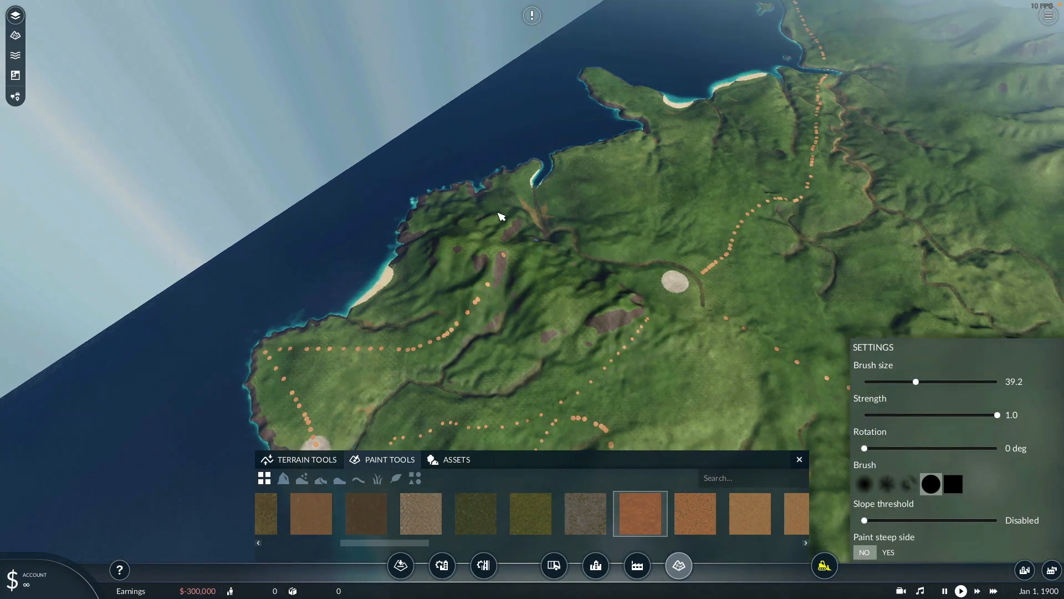
pyautogui.moveTo(499, 215); pyautogui.dragTo(523, 264, button='middle')
pyautogui.moveTo(522, 264); pyautogui.dragTo(572, 235, button='right')
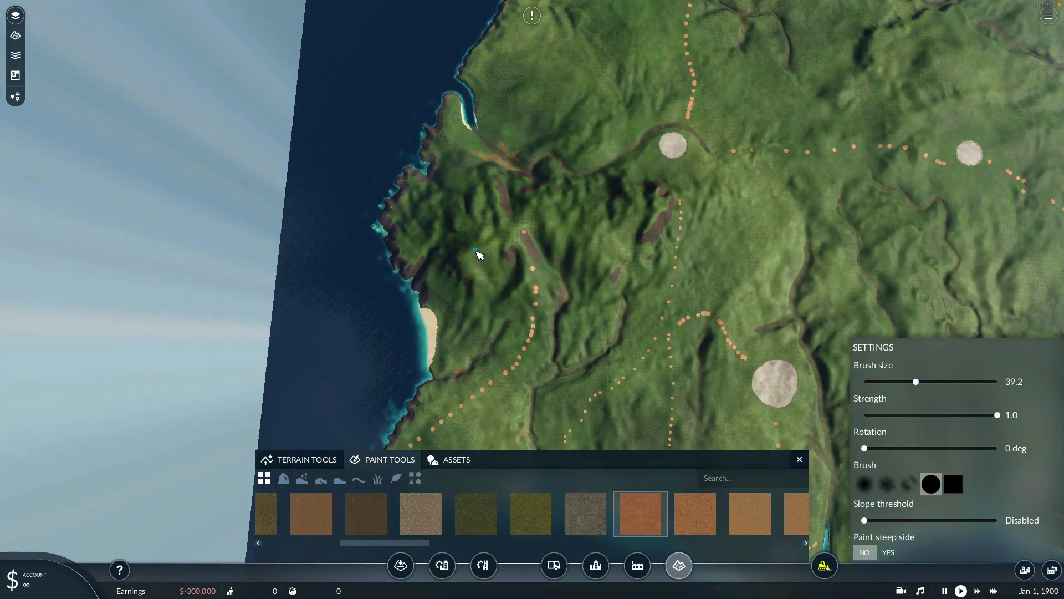
pyautogui.moveTo(480, 255)
pyautogui.mouseDown()
pyautogui.moveTo(553, 226)
pyautogui.moveTo(615, 250)
pyautogui.moveTo(679, 134)
pyautogui.moveTo(678, 119)
pyautogui.moveTo(585, 162)
pyautogui.moveTo(522, 142)
pyautogui.mouseUp()
# Step: Search the paint textures for "asp", choose Asphalt 04 and set the brush size to 153.8
pyautogui.write('asp')
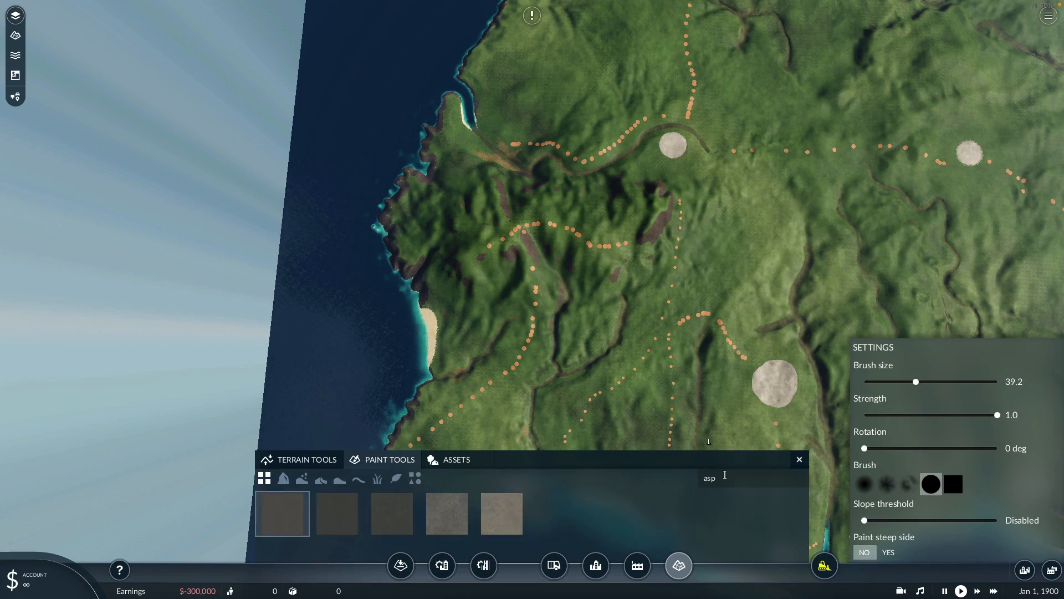
pyautogui.click(515, 519)
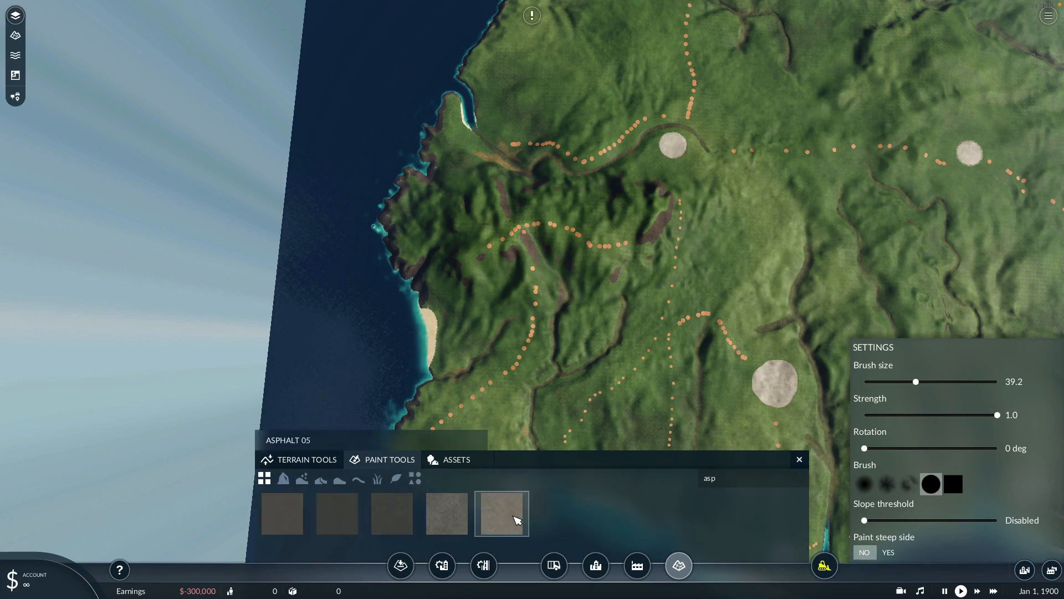
pyautogui.click(452, 516)
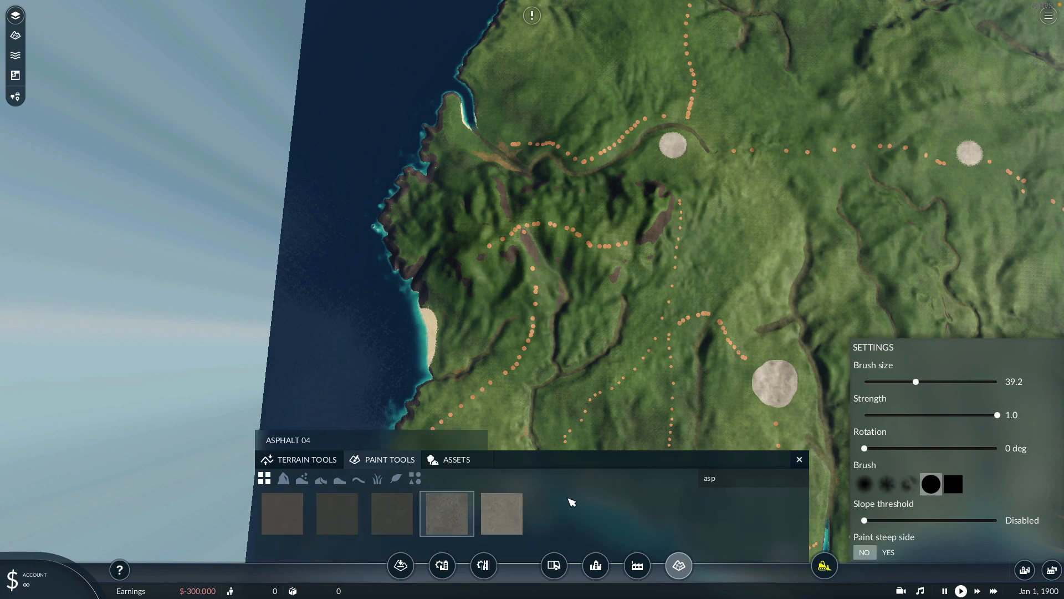
pyautogui.click(969, 382)
pyautogui.scroll(3, 779, 255)
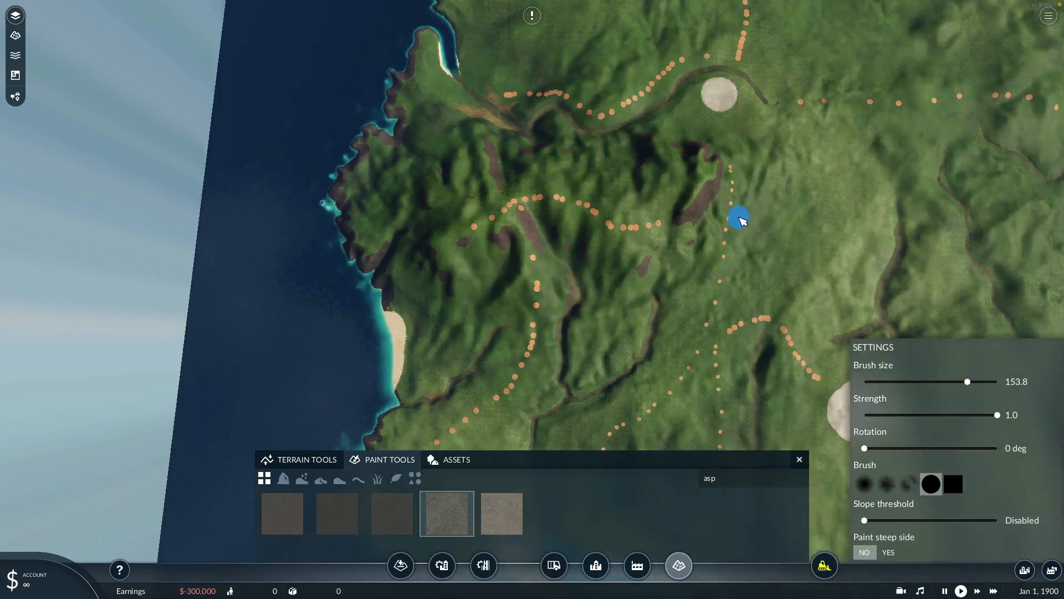
# Step: Paint an Asphalt 04 patch beside the narrow coastal inlet where the orange trail ends, at brush size 153.8
pyautogui.moveTo(772, 259); pyautogui.dragTo(808, 308, button='right')
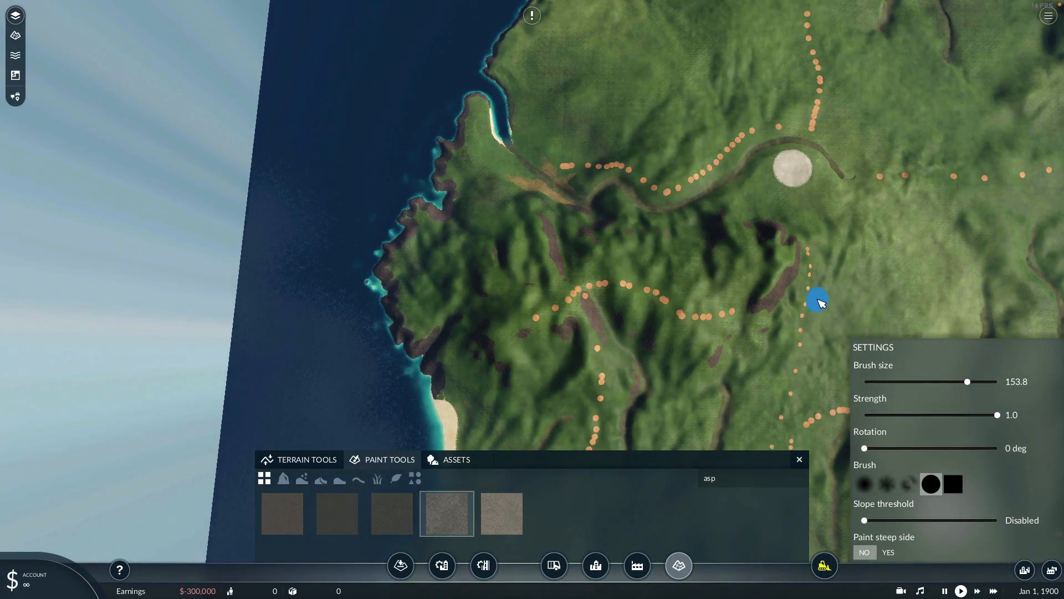
pyautogui.scroll(2, 818, 300)
pyautogui.moveTo(733, 231); pyautogui.dragTo(787, 318, button='right')
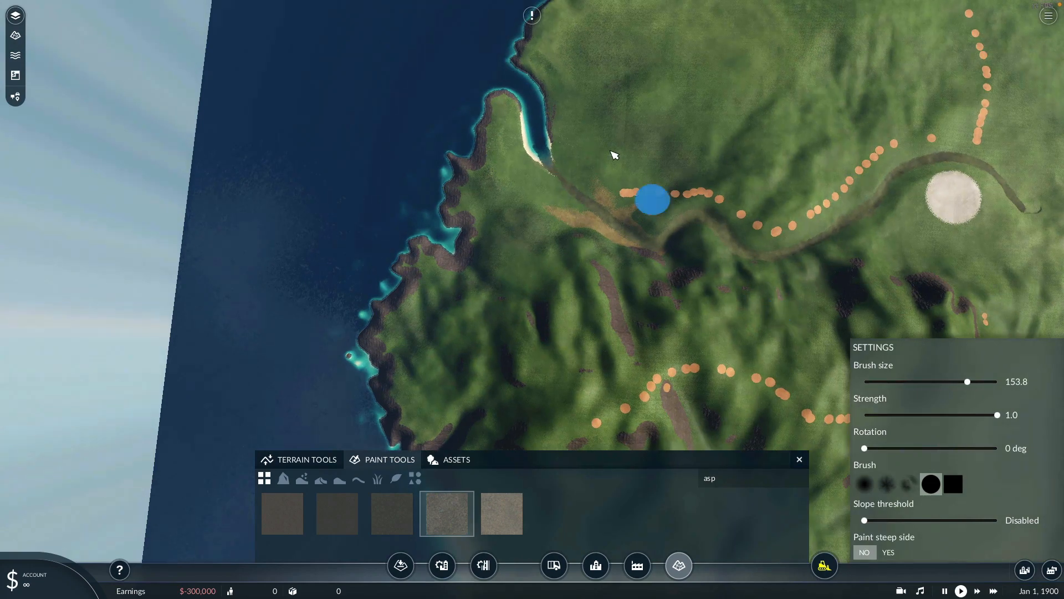
pyautogui.scroll(3, 612, 145)
pyautogui.scroll(-3, 624, 34)
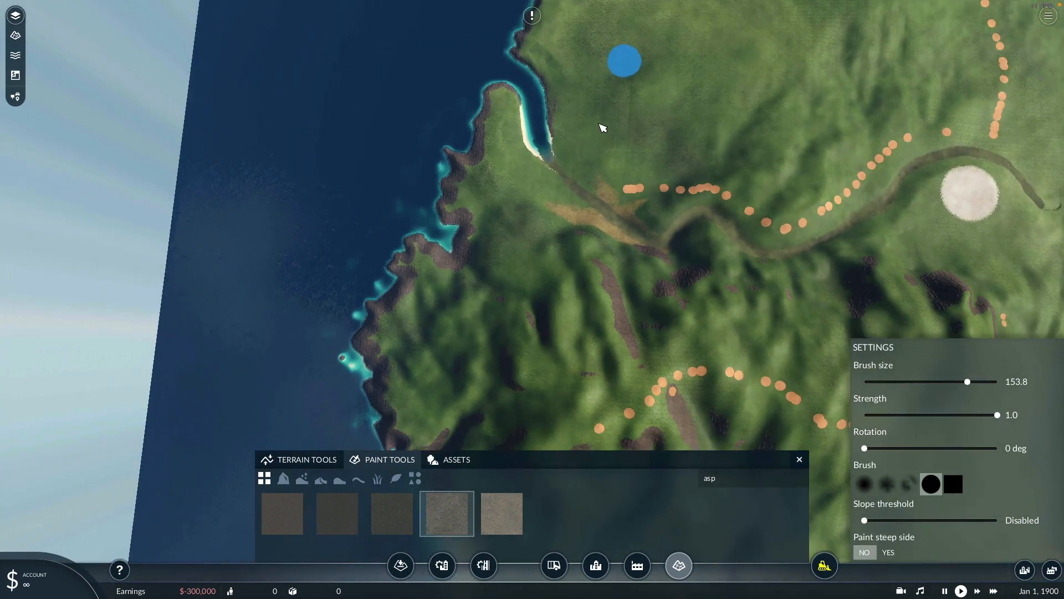
pyautogui.moveTo(601, 142)
pyautogui.mouseDown()
pyautogui.moveTo(598, 161)
pyautogui.moveTo(610, 151)
pyautogui.moveTo(588, 160)
pyautogui.mouseUp()
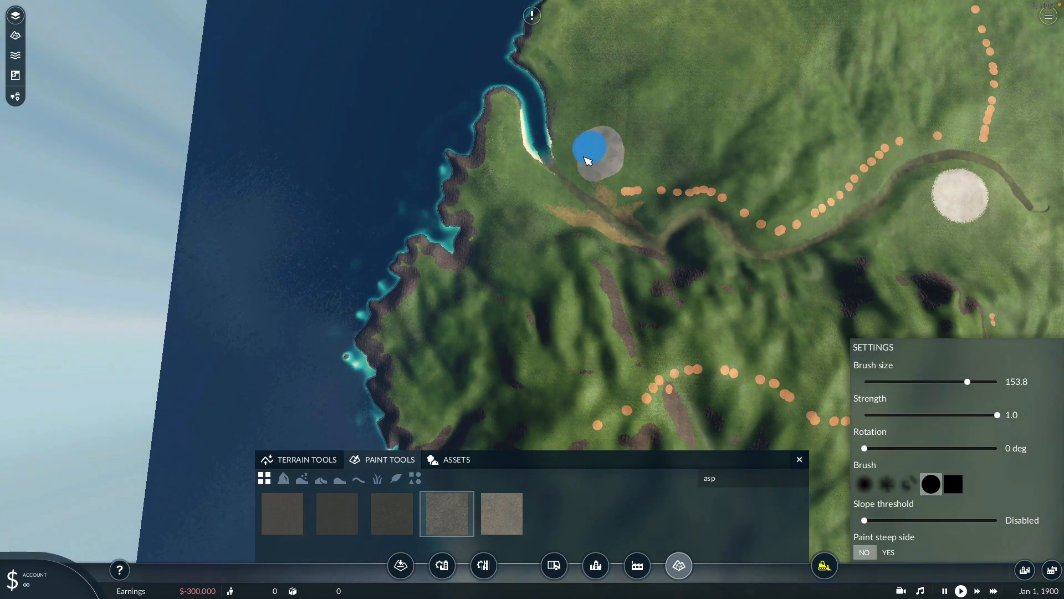
# Step: Paint an asphalt patch beside the narrow inlet of the large bay, at the end of the orange trail
pyautogui.scroll(-5, 616, 311)
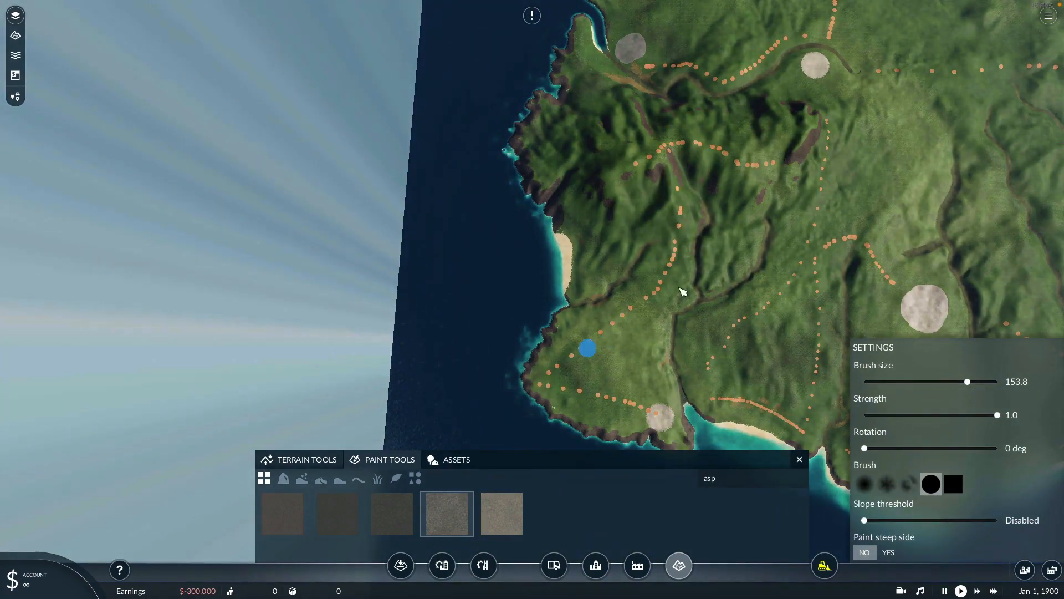
pyautogui.moveTo(770, 122); pyautogui.dragTo(710, 377, button='right')
pyautogui.moveTo(658, 86); pyautogui.dragTo(627, 320, button='right')
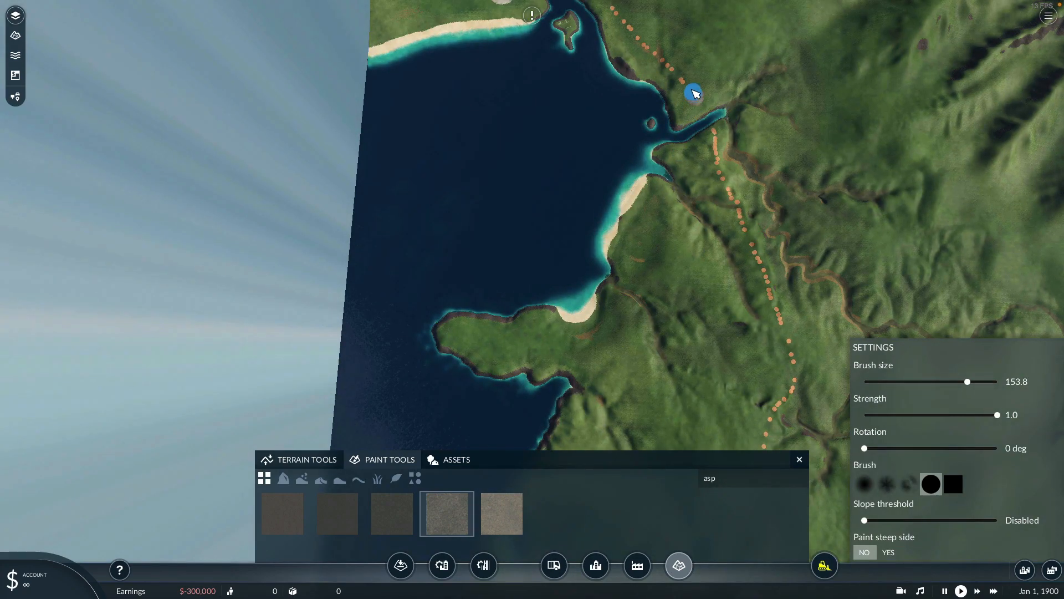
pyautogui.moveTo(689, 85); pyautogui.dragTo(737, 126, button='right')
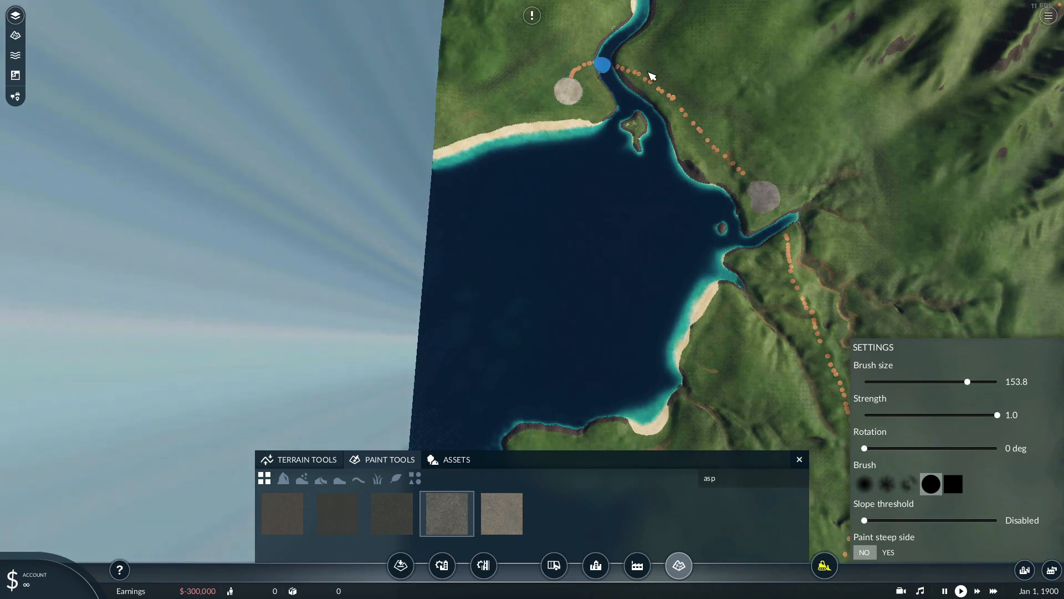
# Step: Paint two asphalt patches beyond the central mountains, one beside the dry riverbed and one on the hillside above the river bend
pyautogui.moveTo(826, 191); pyautogui.dragTo(733, 131, button='right')
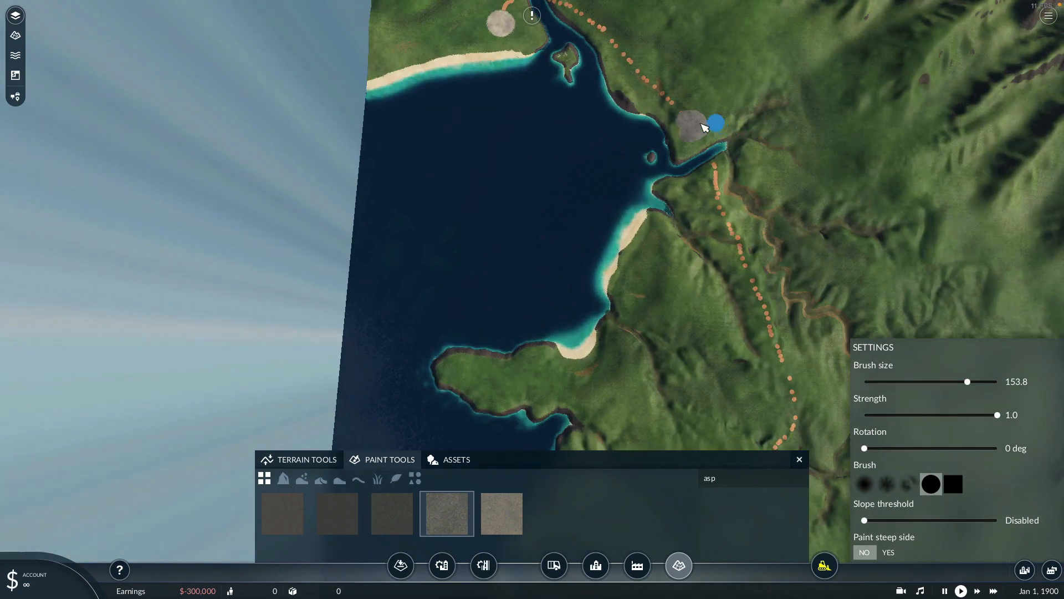
pyautogui.moveTo(850, 266); pyautogui.dragTo(755, 157, button='right')
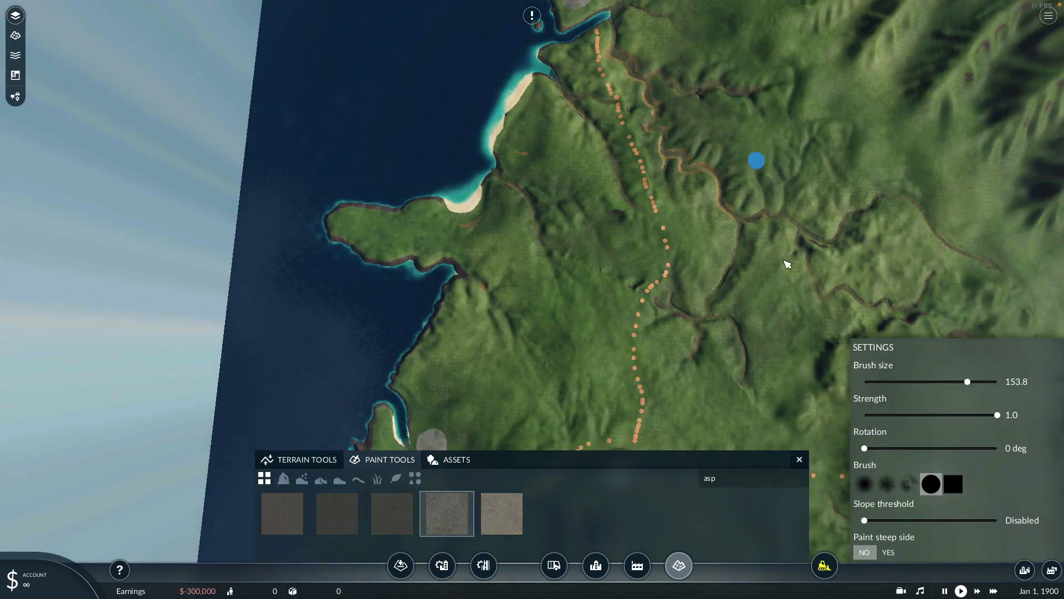
pyautogui.moveTo(756, 283); pyautogui.dragTo(593, 140, button='right')
pyautogui.moveTo(825, 275); pyautogui.dragTo(630, 114, button='right')
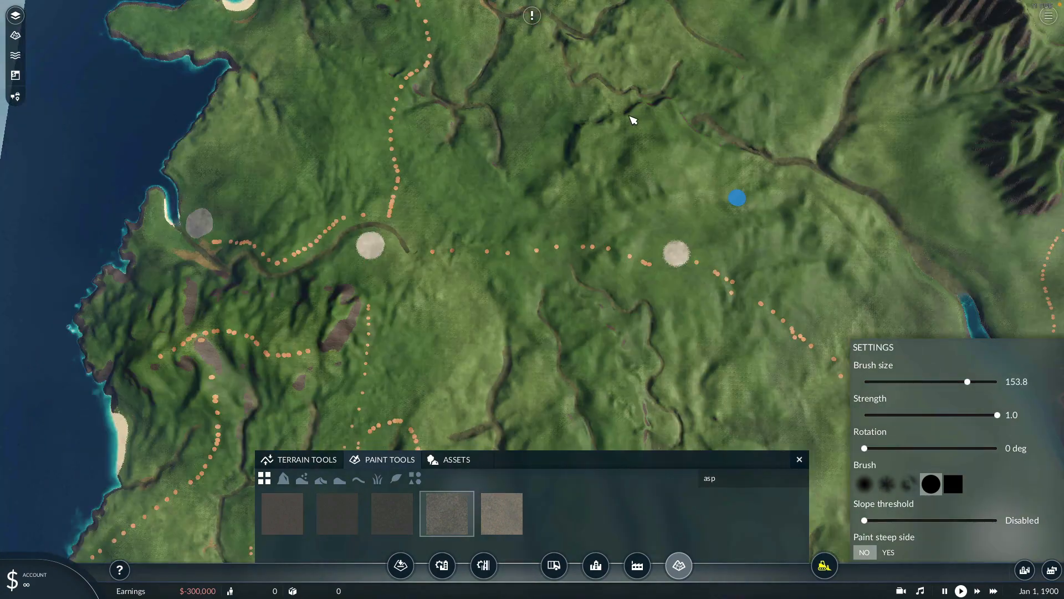
pyautogui.moveTo(755, 41); pyautogui.dragTo(796, 230, button='right')
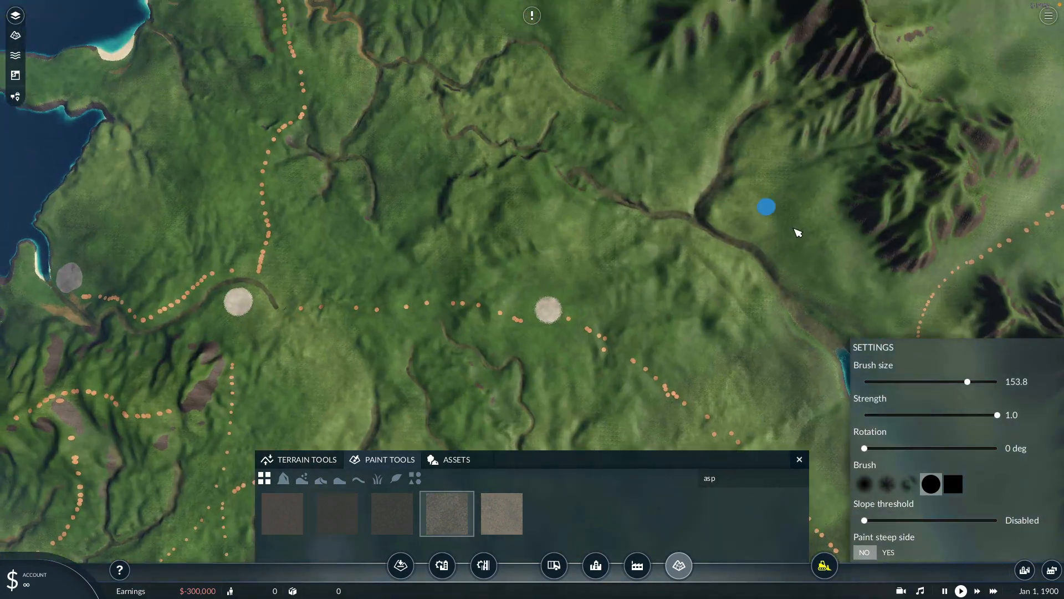
pyautogui.moveTo(671, 231); pyautogui.dragTo(583, 344, button='right')
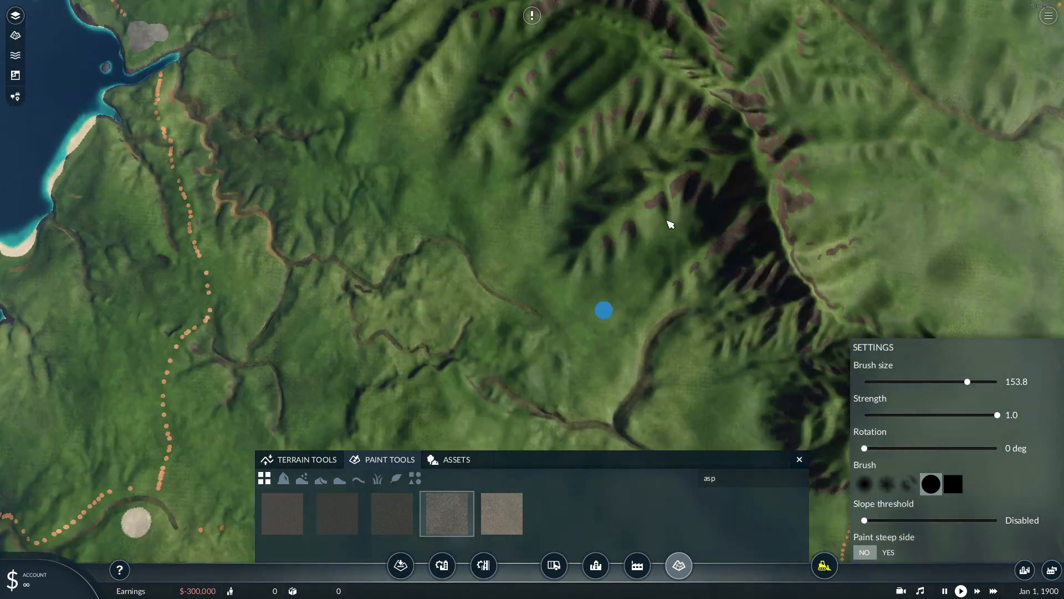
pyautogui.moveTo(682, 192); pyautogui.dragTo(615, 378, button='middle')
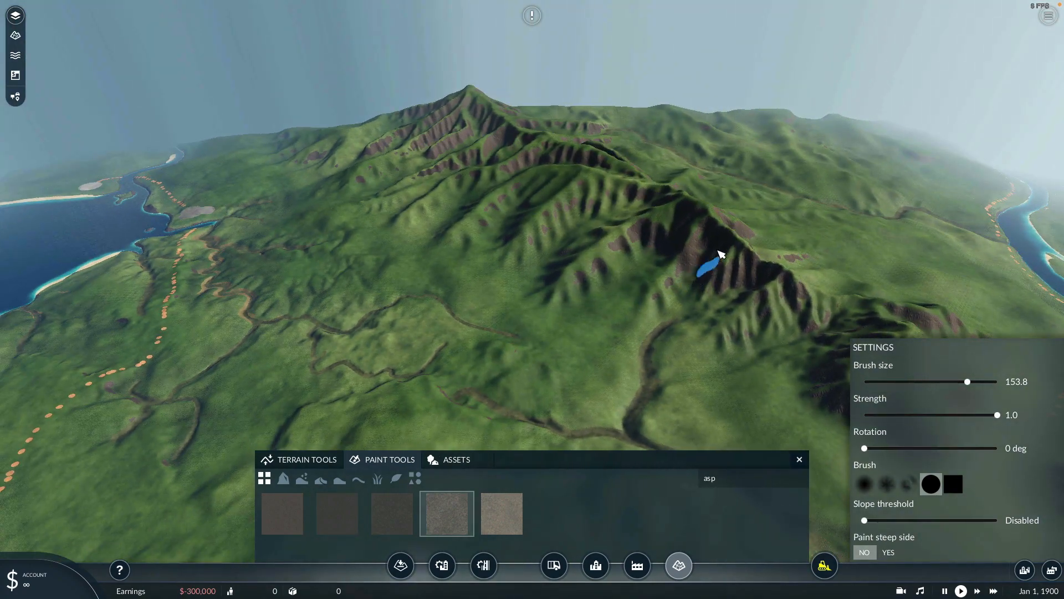
pyautogui.moveTo(720, 252); pyautogui.dragTo(357, 266, button='right')
pyautogui.moveTo(529, 259); pyautogui.dragTo(589, 262, button='right')
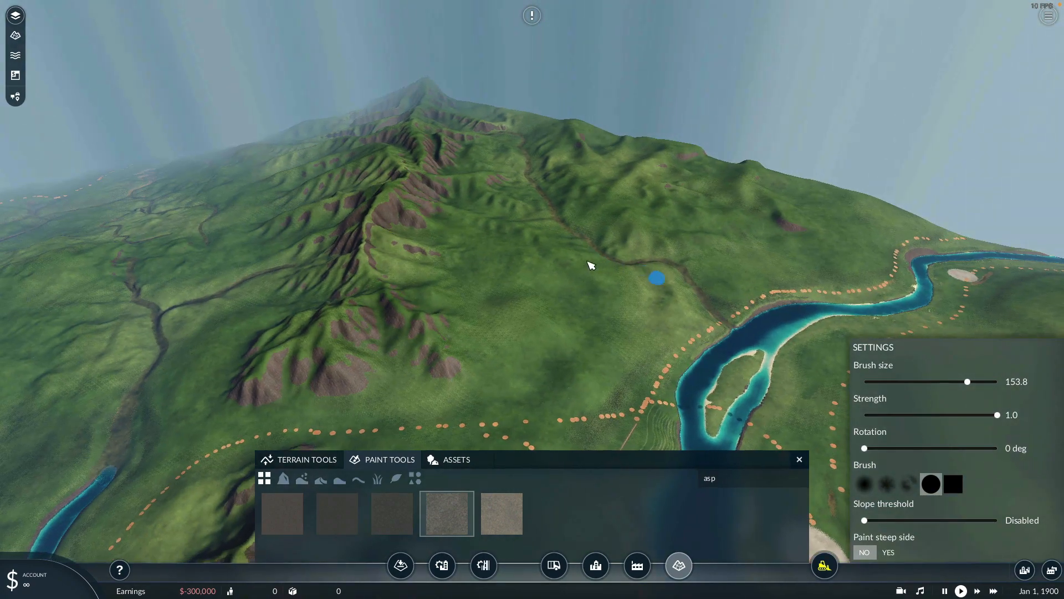
pyautogui.scroll(3, 585, 259)
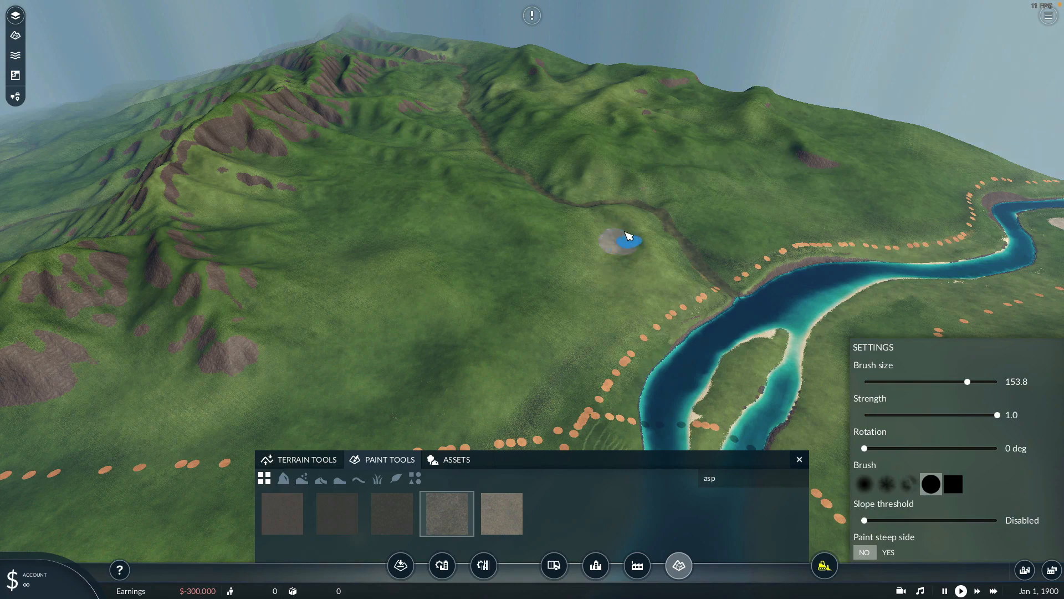
pyautogui.moveTo(774, 199); pyautogui.dragTo(411, 313, button='right')
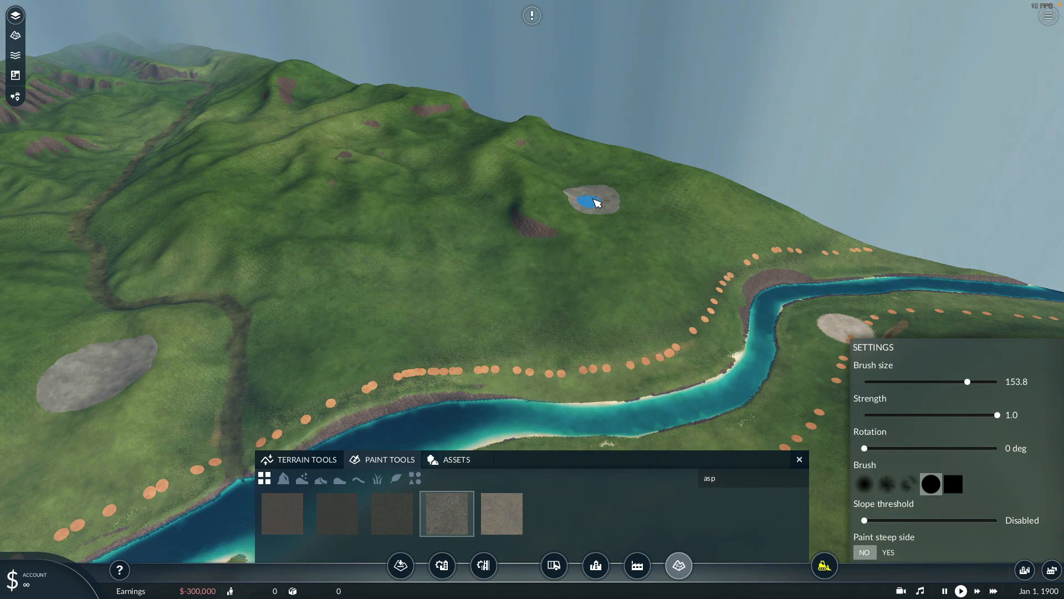
# Step: Set the brush size to 256.0 and choose the Asphalt 05 texture
pyautogui.scroll(-4, 587, 265)
pyautogui.moveTo(641, 297); pyautogui.dragTo(476, 178, button='right')
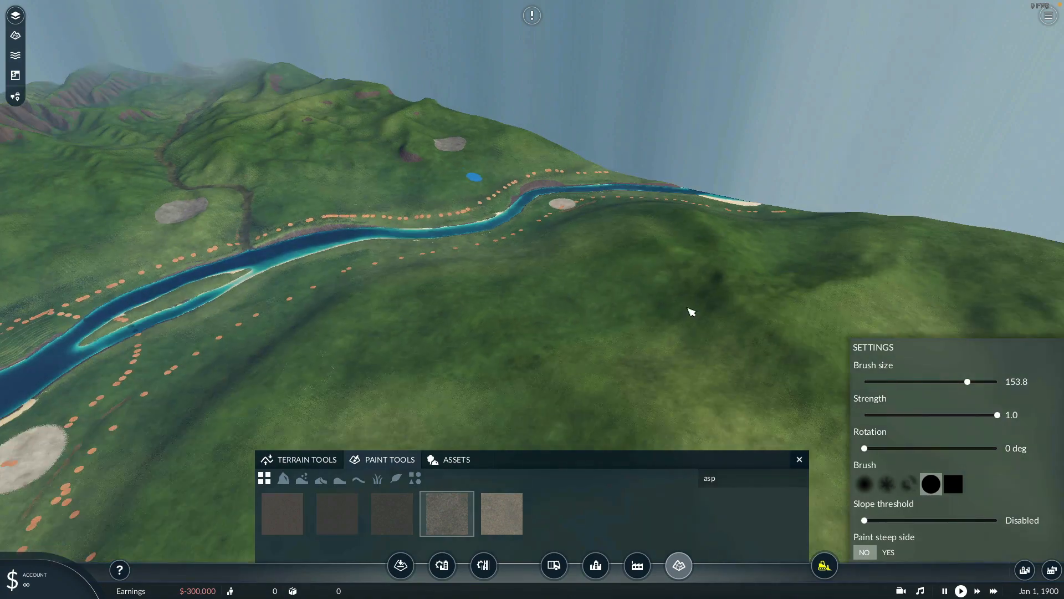
pyautogui.moveTo(688, 308); pyautogui.dragTo(513, 233, button='right')
pyautogui.scroll(-2, 549, 287)
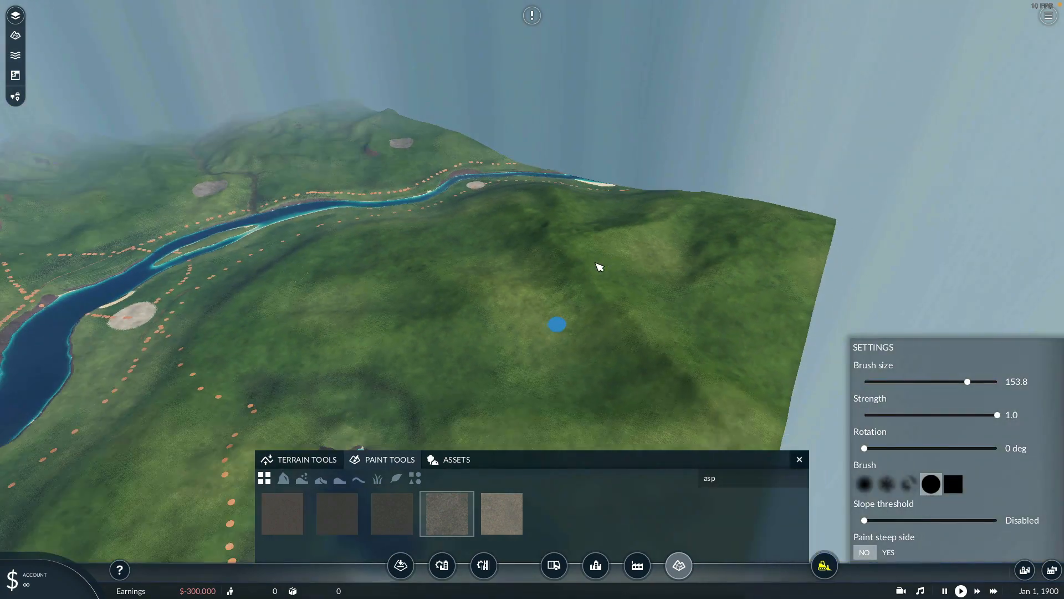
pyautogui.moveTo(596, 263); pyautogui.dragTo(609, 258, button='right')
pyautogui.moveTo(609, 252); pyautogui.dragTo(598, 227, button='middle')
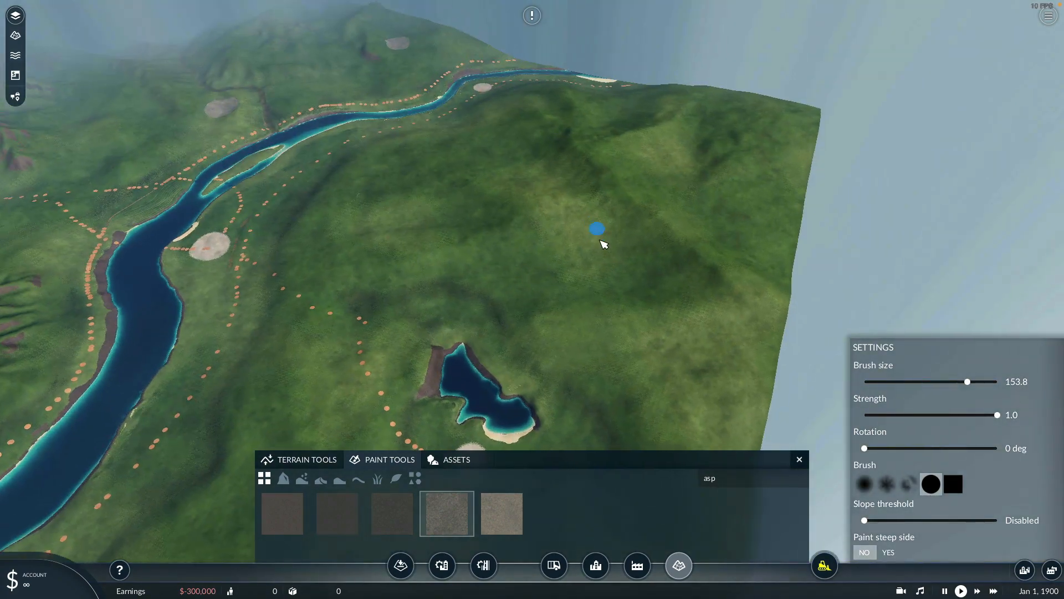
pyautogui.moveTo(604, 244); pyautogui.dragTo(612, 271, button='right')
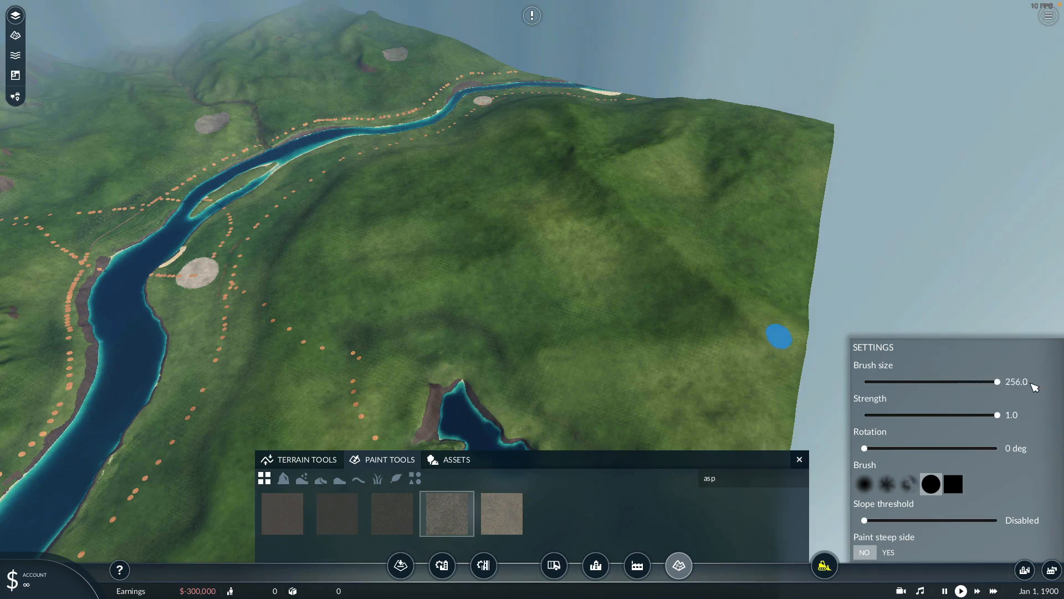
pyautogui.click(518, 513)
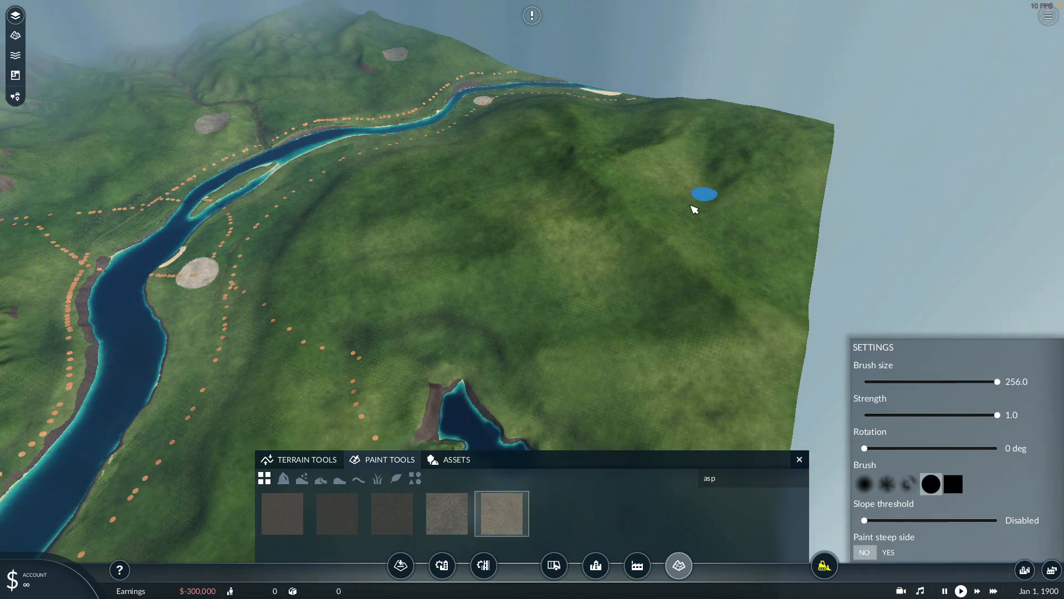
# Step: Paint an Asphalt 05 patch on the upland near the map edge, beyond the small lake
pyautogui.scroll(2, 693, 211)
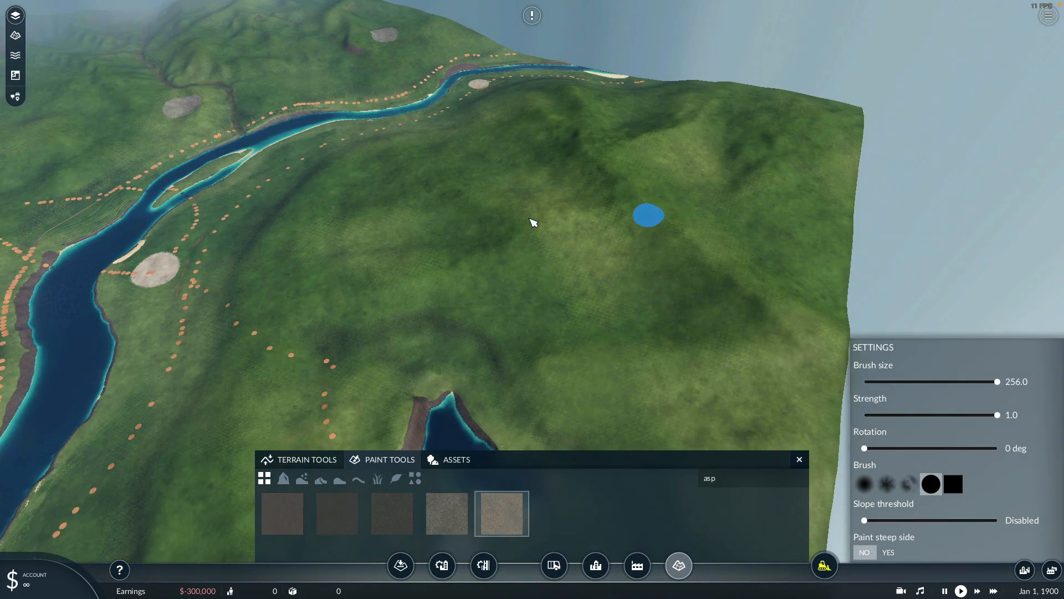
pyautogui.moveTo(685, 182); pyautogui.dragTo(665, 86, button='right')
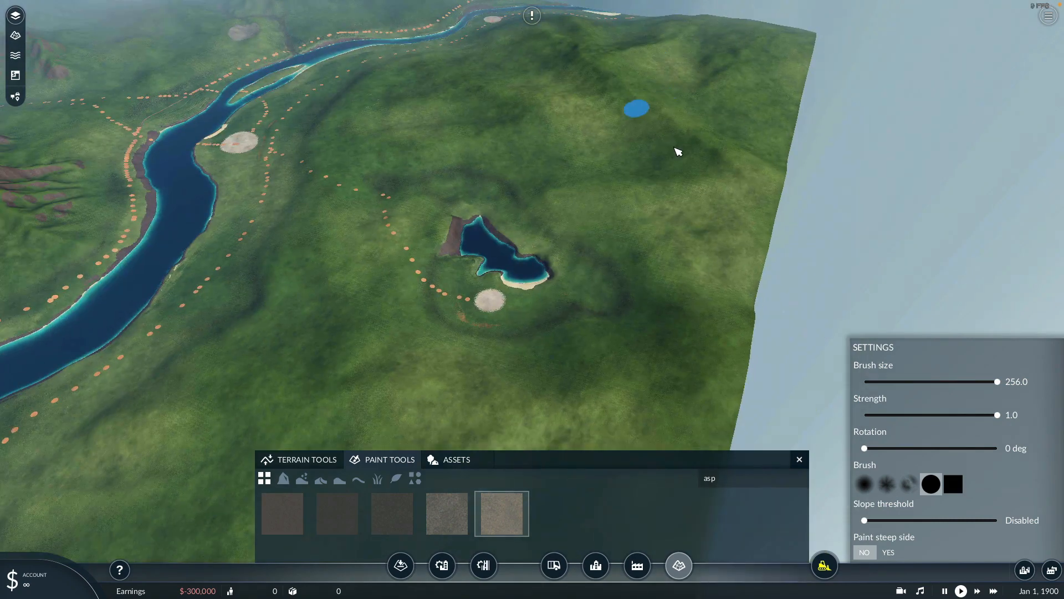
pyautogui.moveTo(678, 151); pyautogui.dragTo(706, 176, button='right')
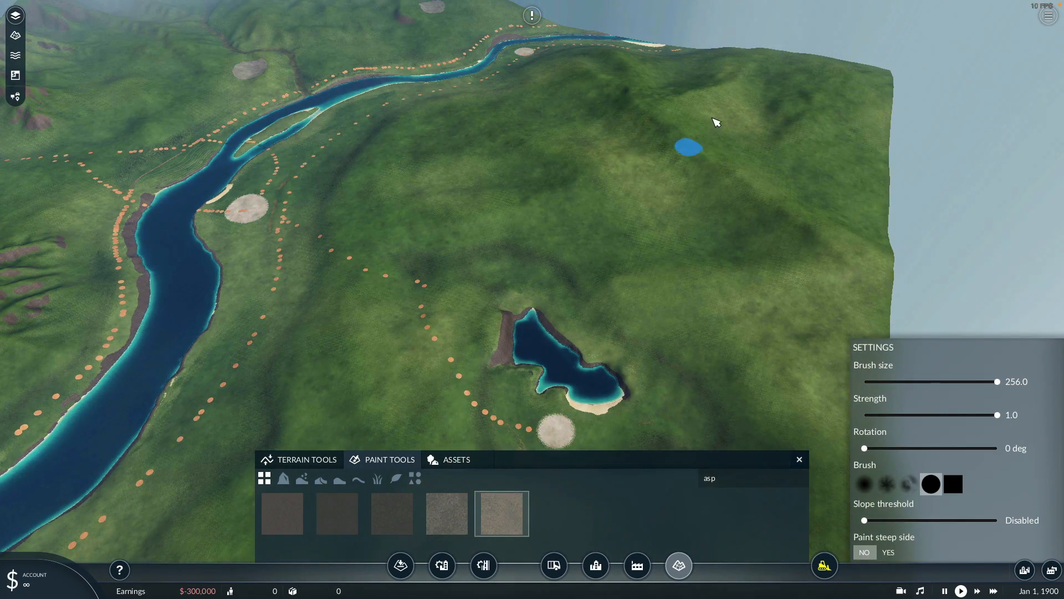
pyautogui.moveTo(727, 99)
pyautogui.mouseDown()
pyautogui.moveTo(705, 101)
pyautogui.moveTo(723, 116)
pyautogui.moveTo(738, 106)
pyautogui.moveTo(706, 124)
pyautogui.moveTo(710, 110)
pyautogui.mouseUp()
# Step: Switch the paint texture back to Asphalt 04 and set the brush size to 209.0
pyautogui.moveTo(682, 255); pyautogui.dragTo(690, 97, button='right')
pyautogui.moveTo(610, 347); pyautogui.dragTo(675, 171, button='right')
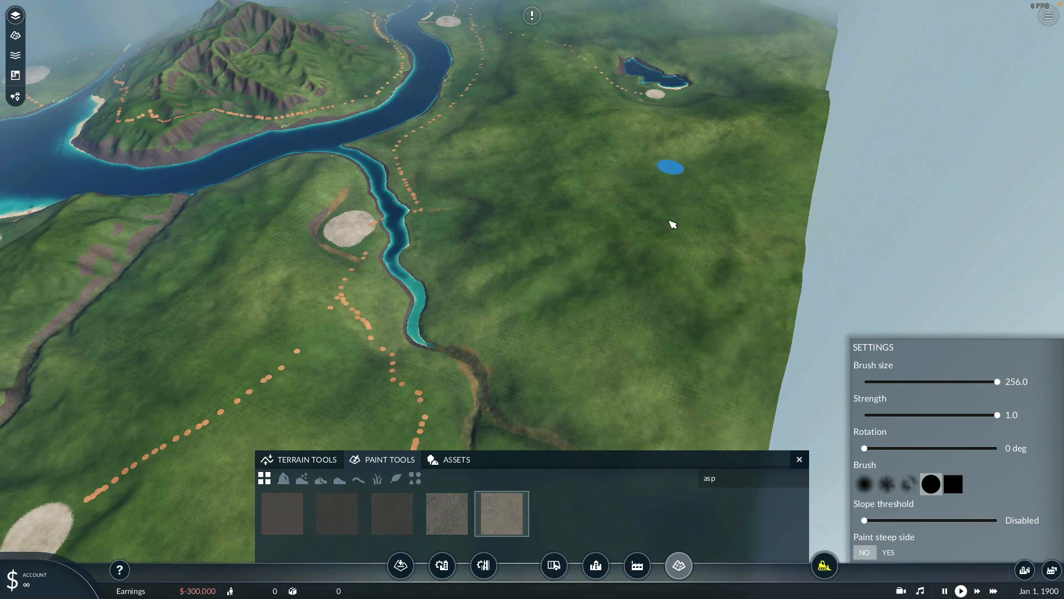
pyautogui.moveTo(670, 245)
pyautogui.mouseDown(button='right')
pyautogui.moveTo(675, 194)
pyautogui.moveTo(687, 204)
pyautogui.mouseUp(button='right')
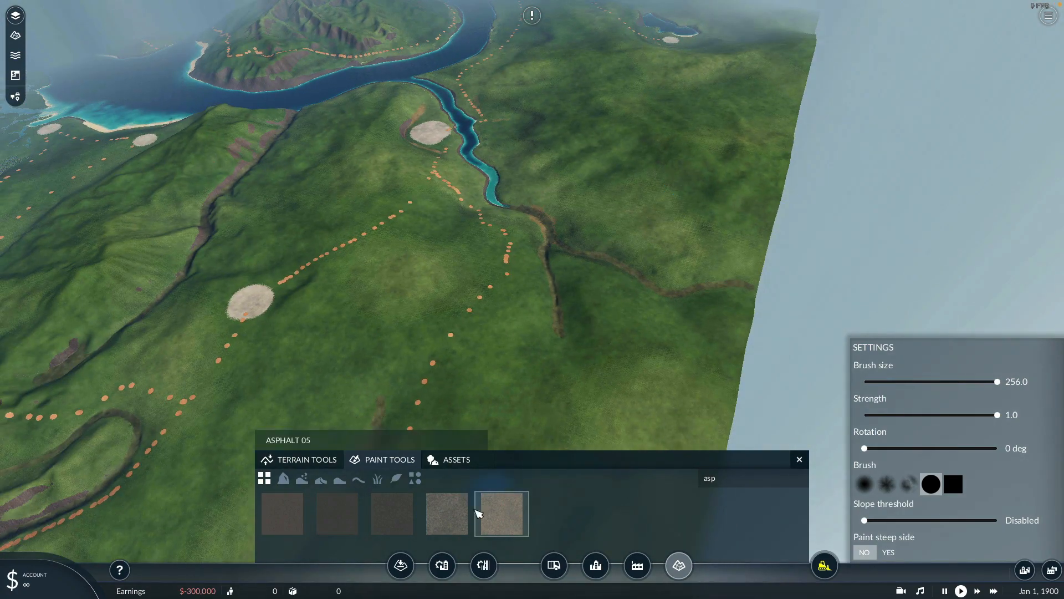
pyautogui.click(447, 513)
pyautogui.click(985, 382)
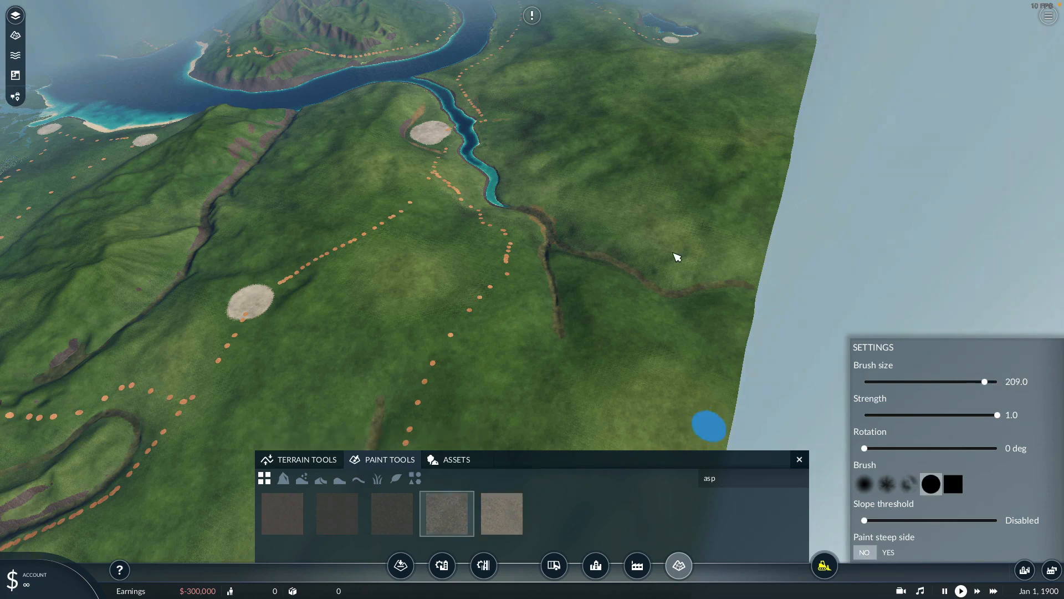
# Step: Paint an Asphalt 04 patch on the open slope near the map edge, beyond the forked dry riverbed
pyautogui.scroll(3, 679, 253)
pyautogui.moveTo(691, 181); pyautogui.dragTo(571, 94, button='right')
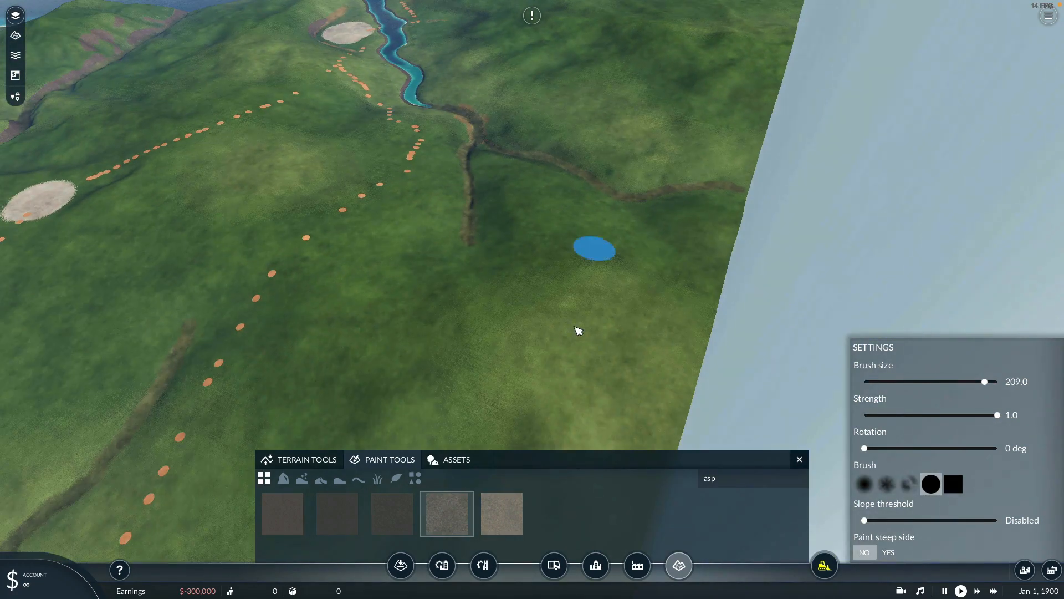
pyautogui.moveTo(576, 329); pyautogui.dragTo(613, 196, button='right')
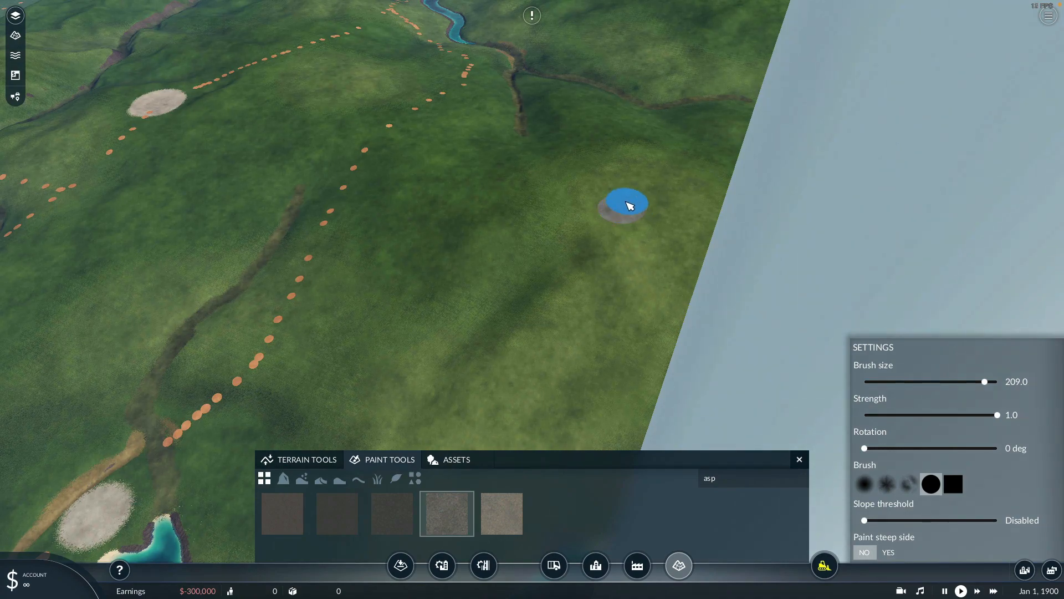
pyautogui.click(615, 206)
# Step: Examine the painted town circles and dotted trails along the bays and peninsula coast, and close the paint tools
pyautogui.moveTo(573, 227); pyautogui.dragTo(667, 161, button='right')
pyautogui.moveTo(665, 159); pyautogui.dragTo(642, 252, button='middle')
pyautogui.moveTo(629, 254); pyautogui.dragTo(807, 215, button='right')
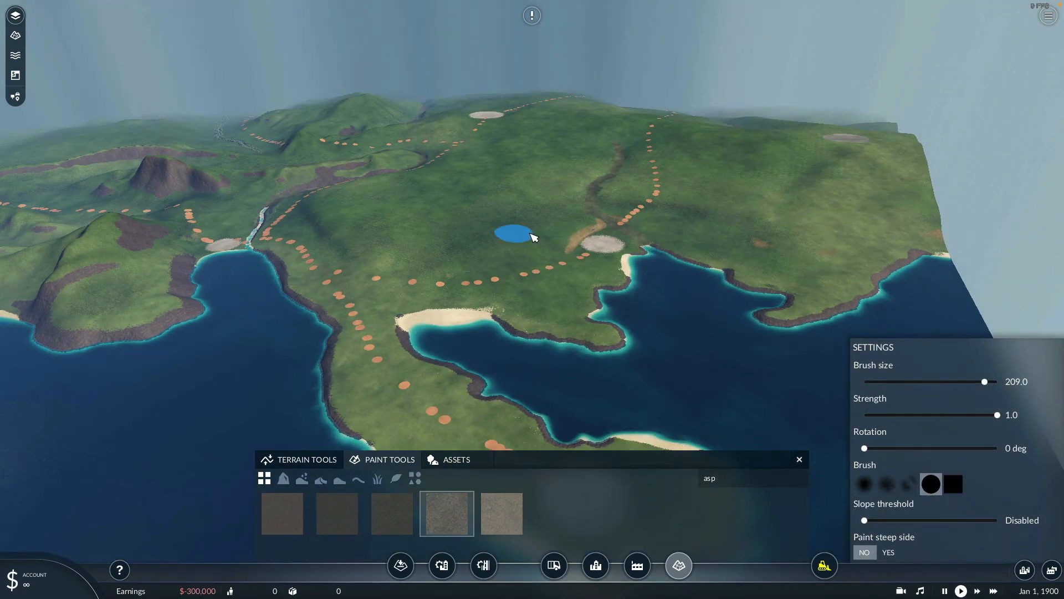
pyautogui.moveTo(532, 237); pyautogui.dragTo(720, 301, button='right')
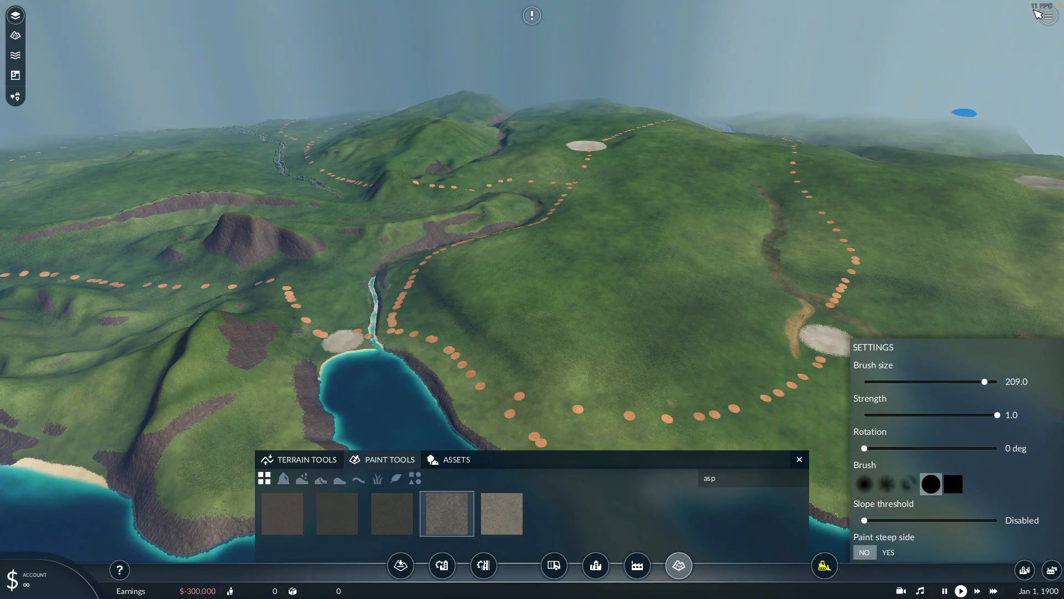
pyautogui.scroll(3, 689, 194)
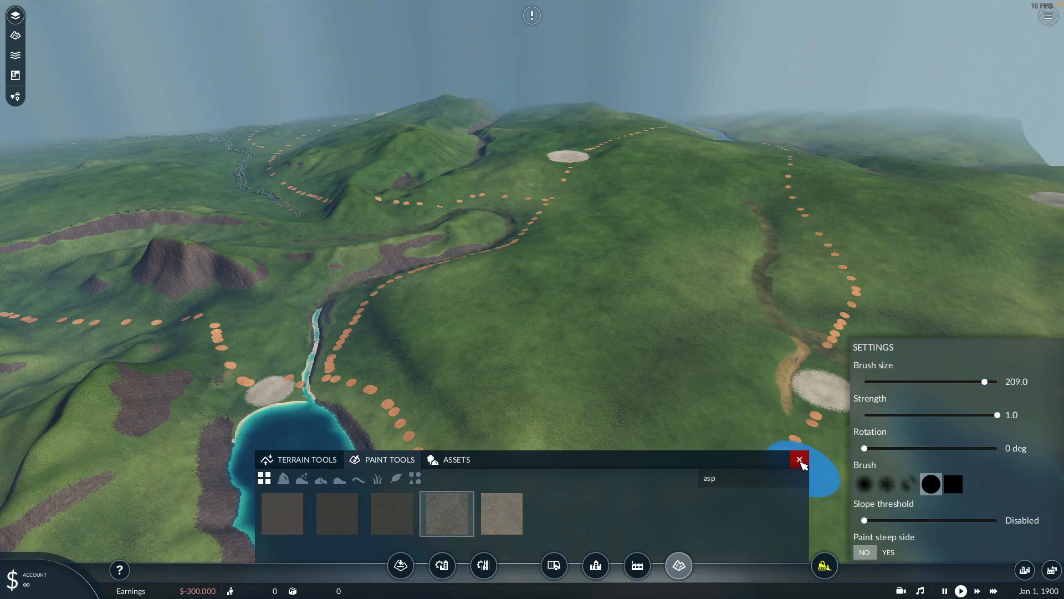
pyautogui.click(800, 459)
pyautogui.scroll(-5, 634, 304)
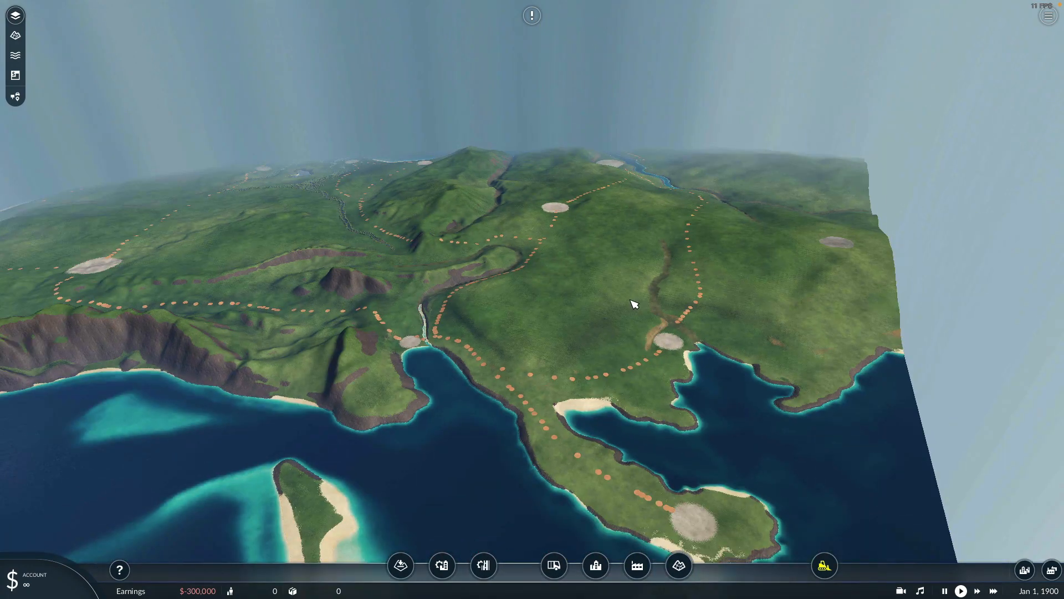
pyautogui.moveTo(545, 333); pyautogui.dragTo(668, 308)
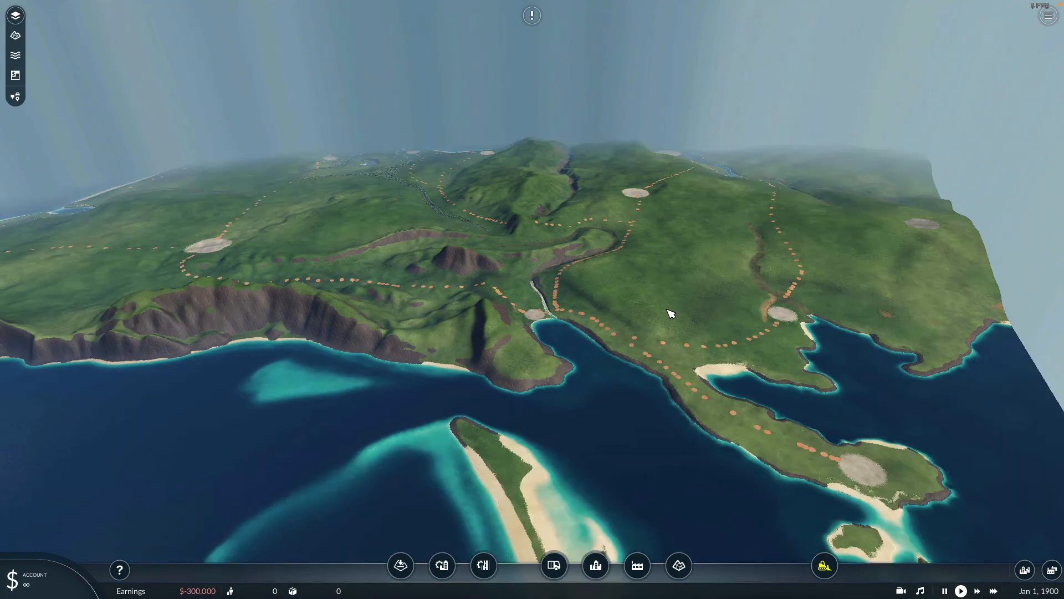
pyautogui.scroll(3, 667, 304)
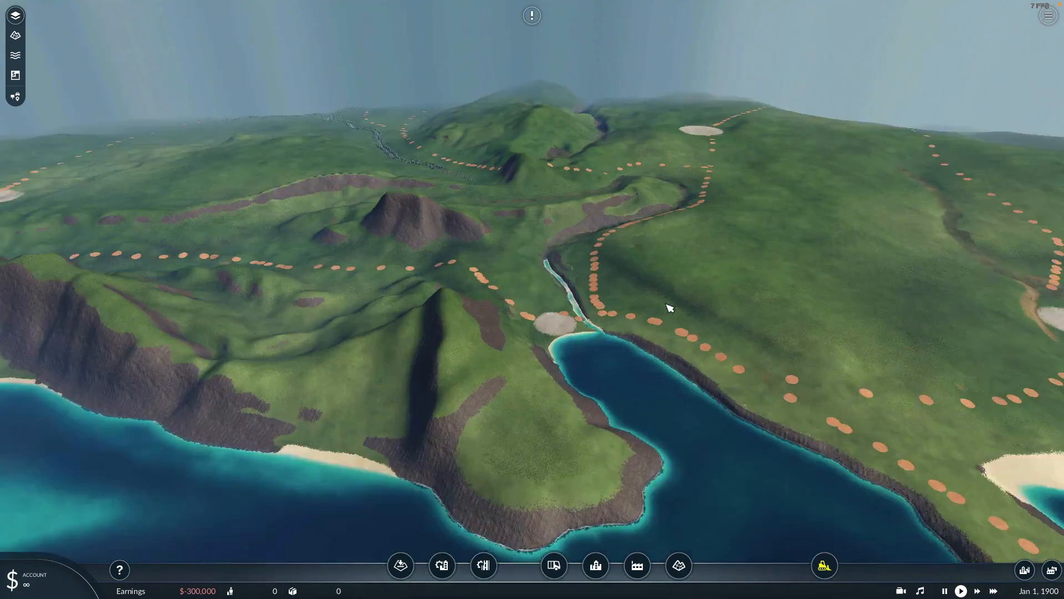
# Step: Examine the dotted trails from the bay inland past the rocky hill and along the tree-lined river to the forest
pyautogui.moveTo(667, 304); pyautogui.dragTo(719, 329, button='right')
pyautogui.moveTo(646, 188); pyautogui.dragTo(691, 265)
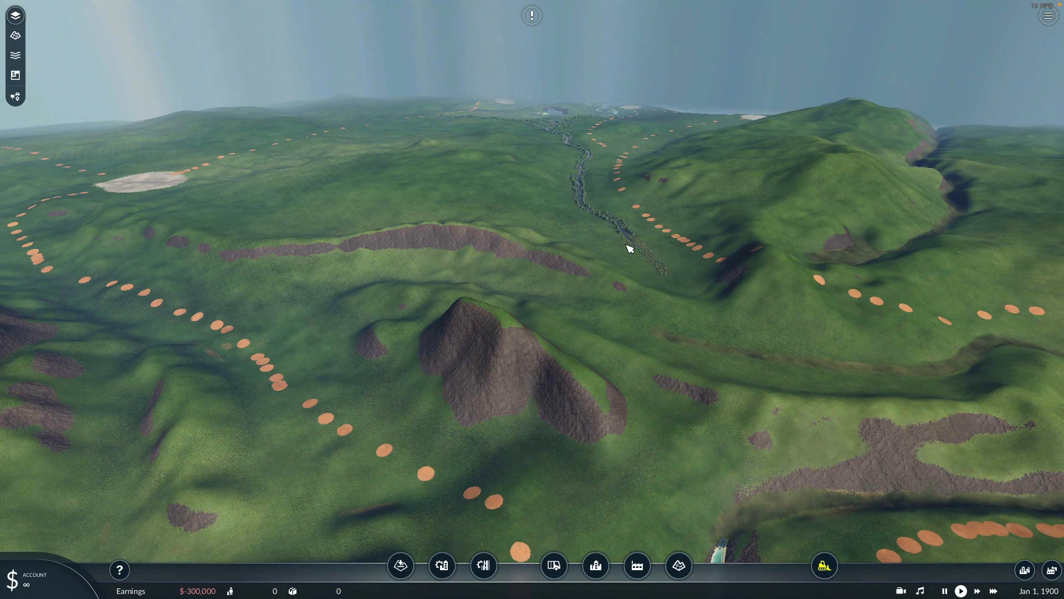
pyautogui.scroll(5, 629, 249)
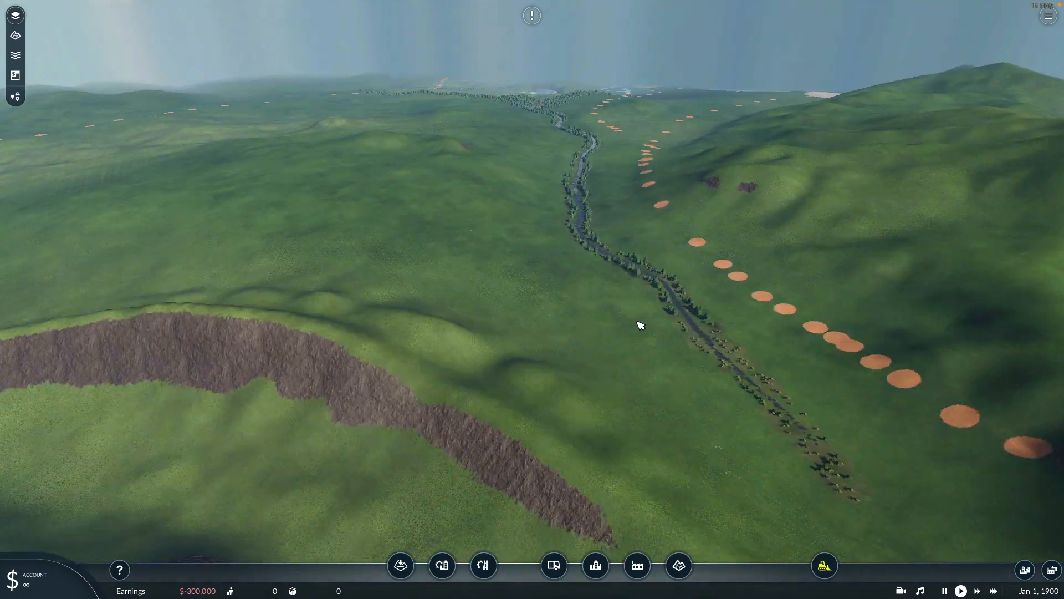
pyautogui.scroll(3, 637, 321)
pyautogui.moveTo(625, 221); pyautogui.dragTo(656, 247)
pyautogui.moveTo(621, 183); pyautogui.dragTo(674, 380)
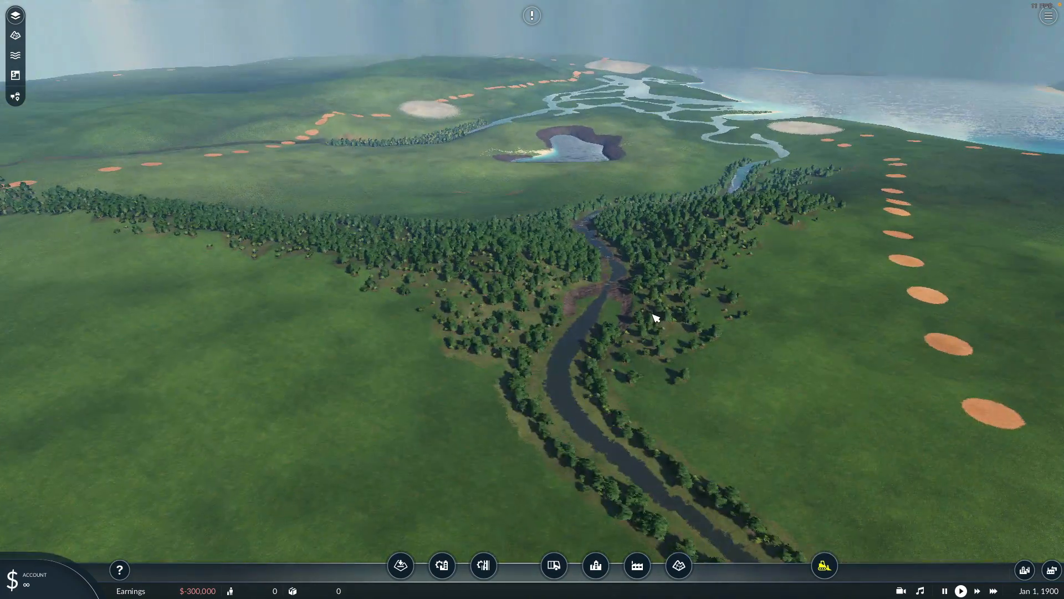
pyautogui.moveTo(655, 318); pyautogui.dragTo(620, 201, button='middle')
pyautogui.moveTo(620, 202); pyautogui.dragTo(686, 311)
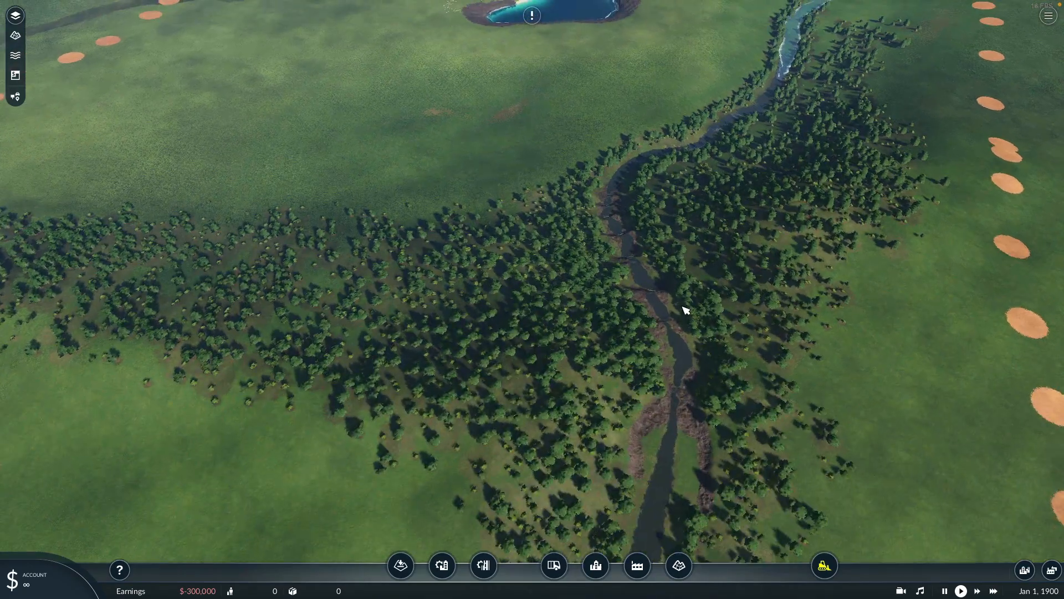
pyautogui.scroll(5, 689, 302)
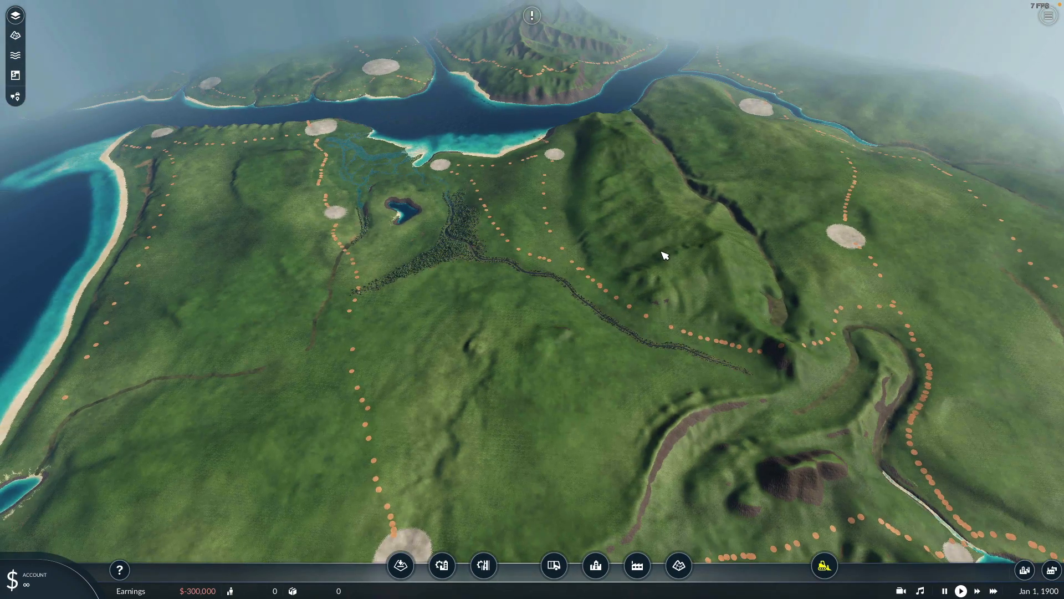
# Step: Examine the town patches and dotted trails around the delta, the mountain peninsula, the main river and the small lake beyond it
pyautogui.press('w')
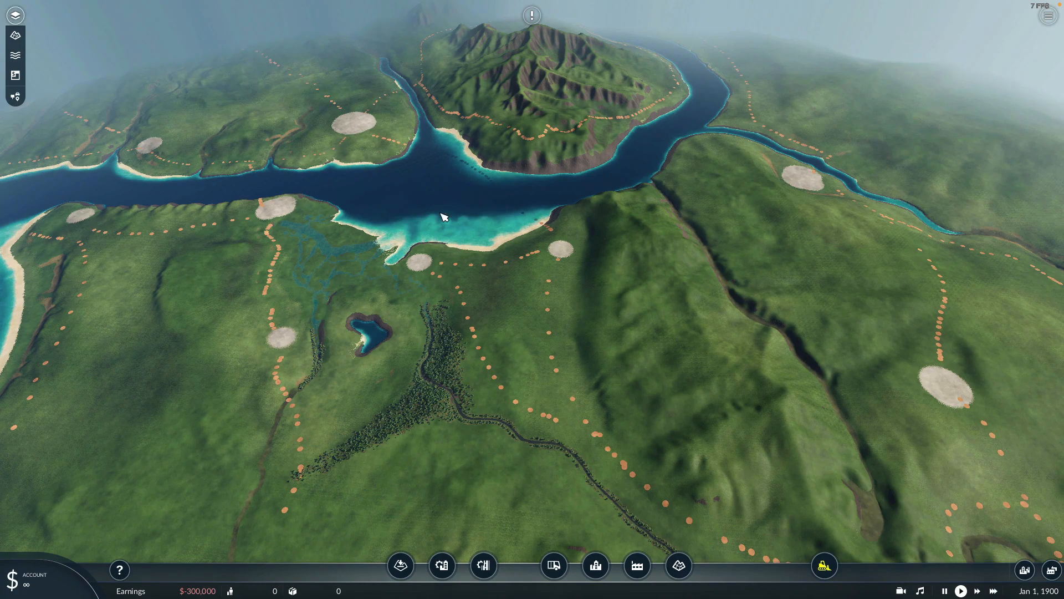
pyautogui.press('q')
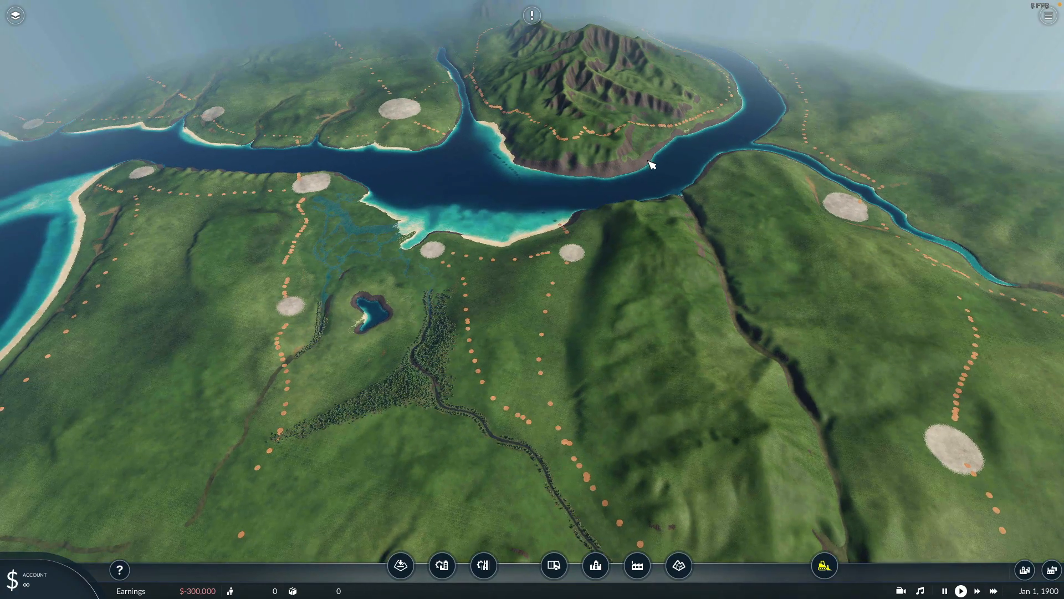
pyautogui.press('w')
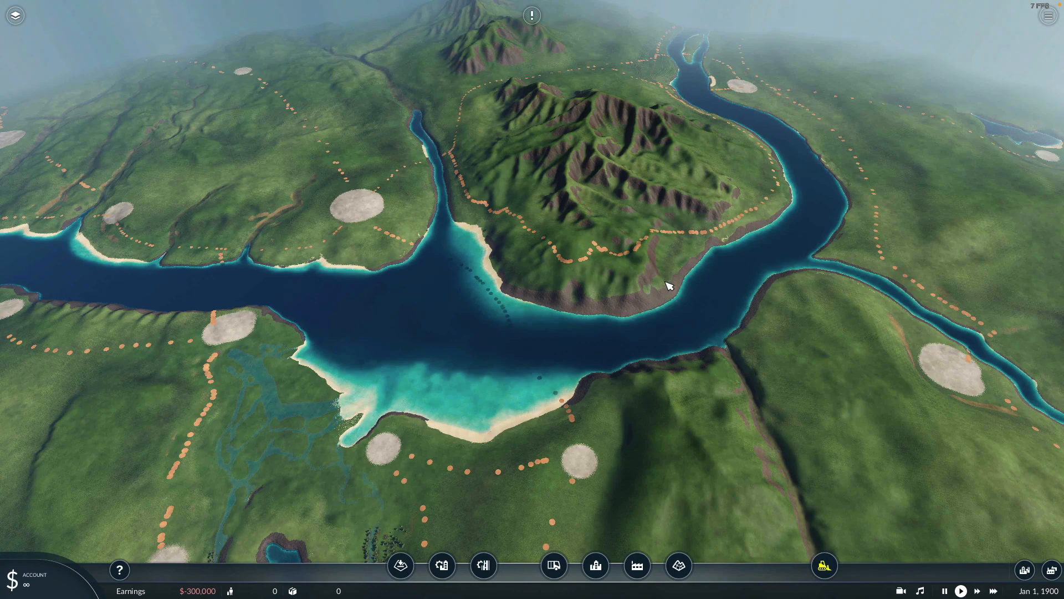
pyautogui.moveTo(343, 189); pyautogui.dragTo(690, 326)
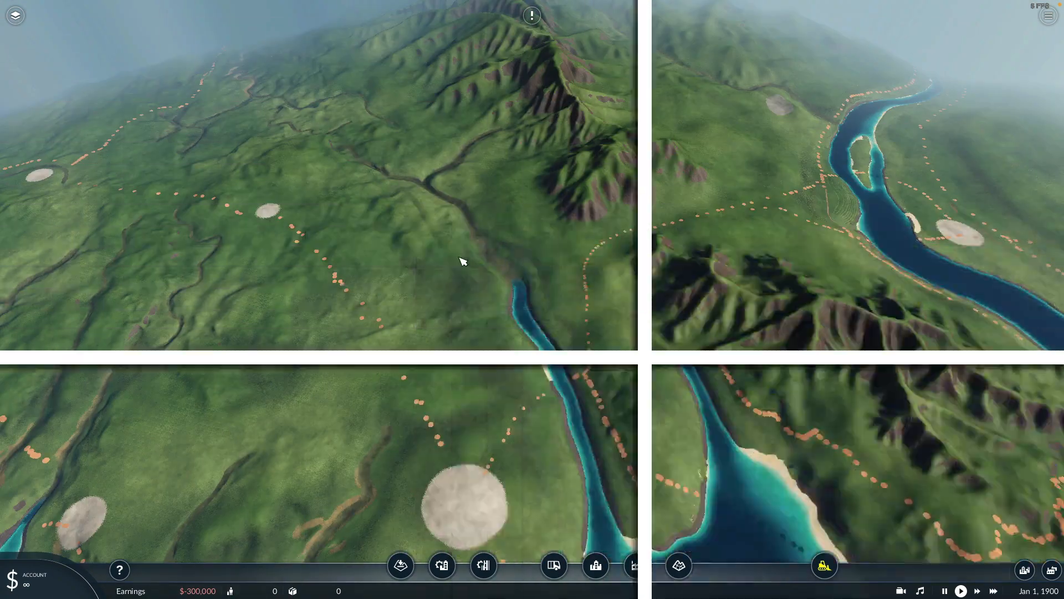
pyautogui.scroll(-4, 488, 294)
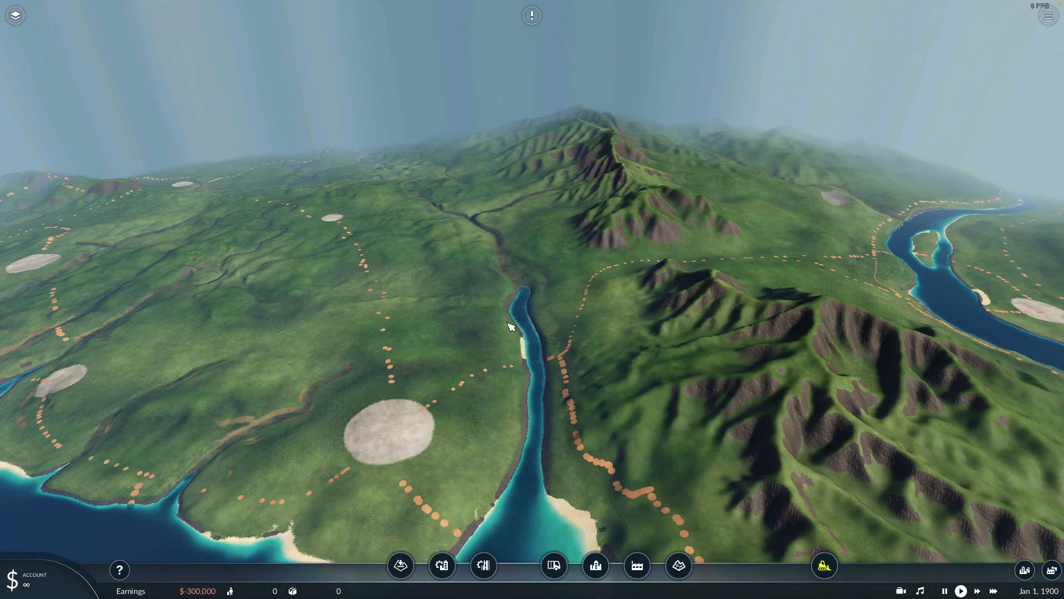
pyautogui.scroll(-5, 511, 327)
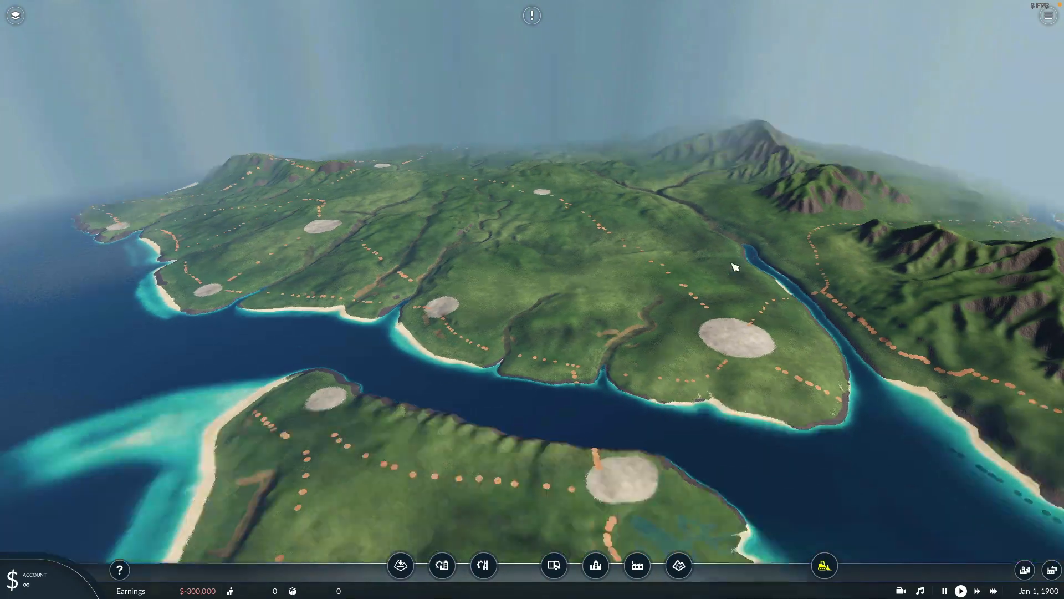
pyautogui.moveTo(844, 301); pyautogui.dragTo(628, 221)
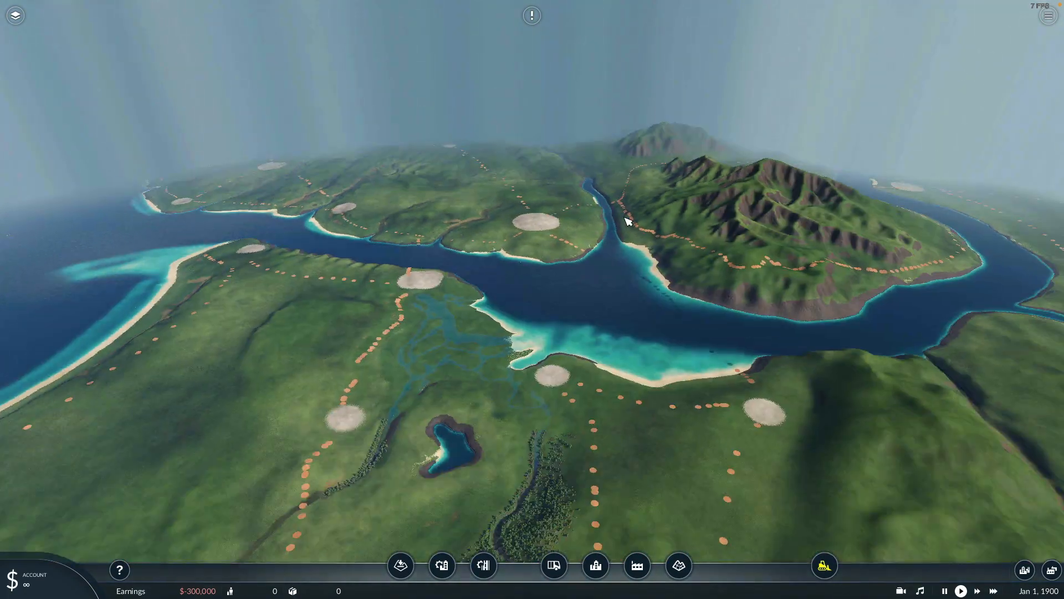
pyautogui.moveTo(742, 233); pyautogui.dragTo(708, 255)
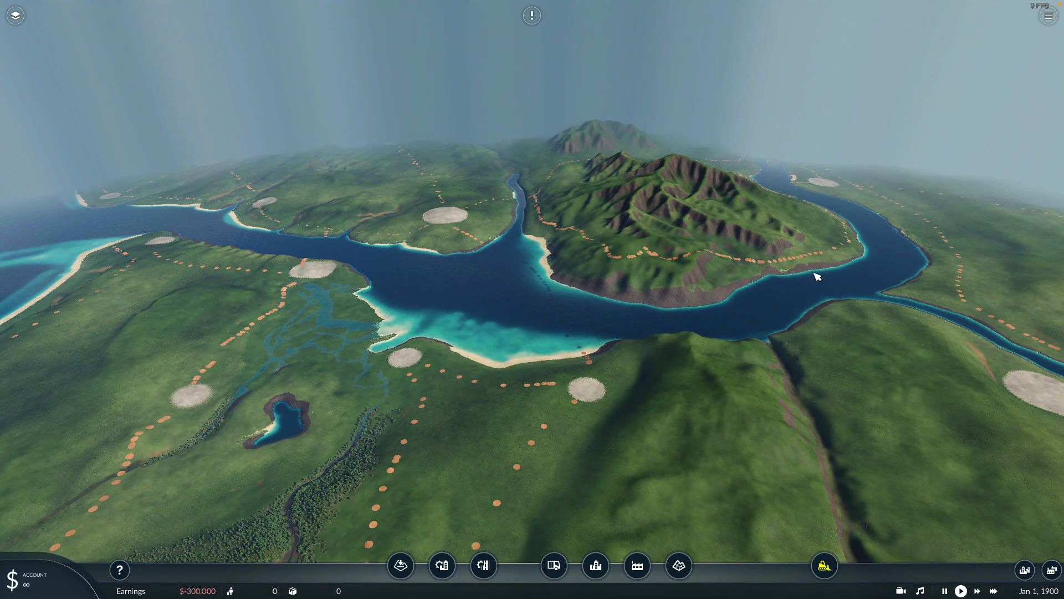
pyautogui.moveTo(857, 262); pyautogui.dragTo(597, 216)
pyautogui.moveTo(799, 291); pyautogui.dragTo(775, 403)
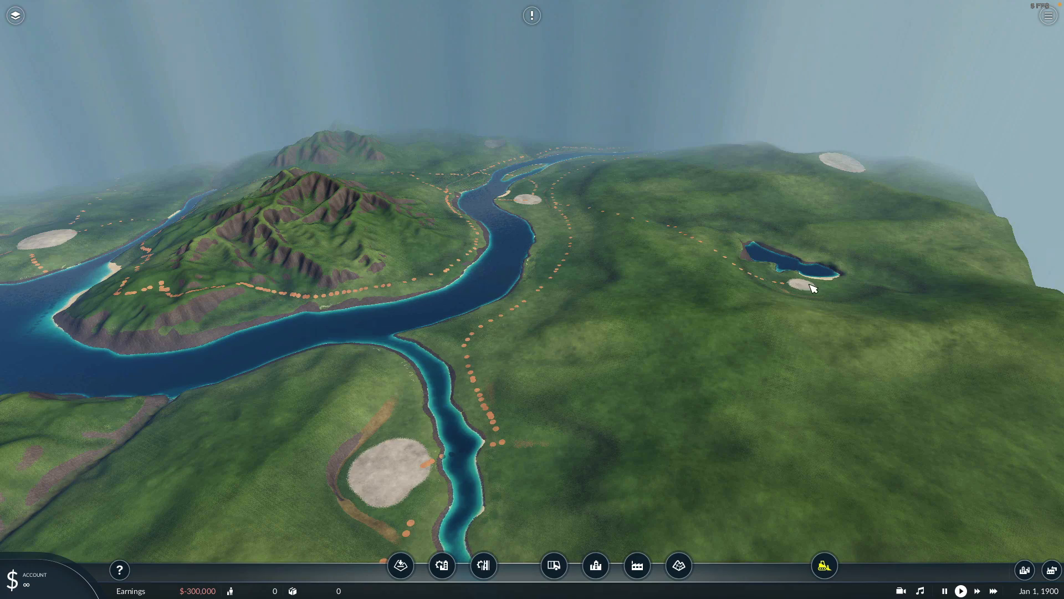
pyautogui.moveTo(807, 305); pyautogui.dragTo(776, 361)
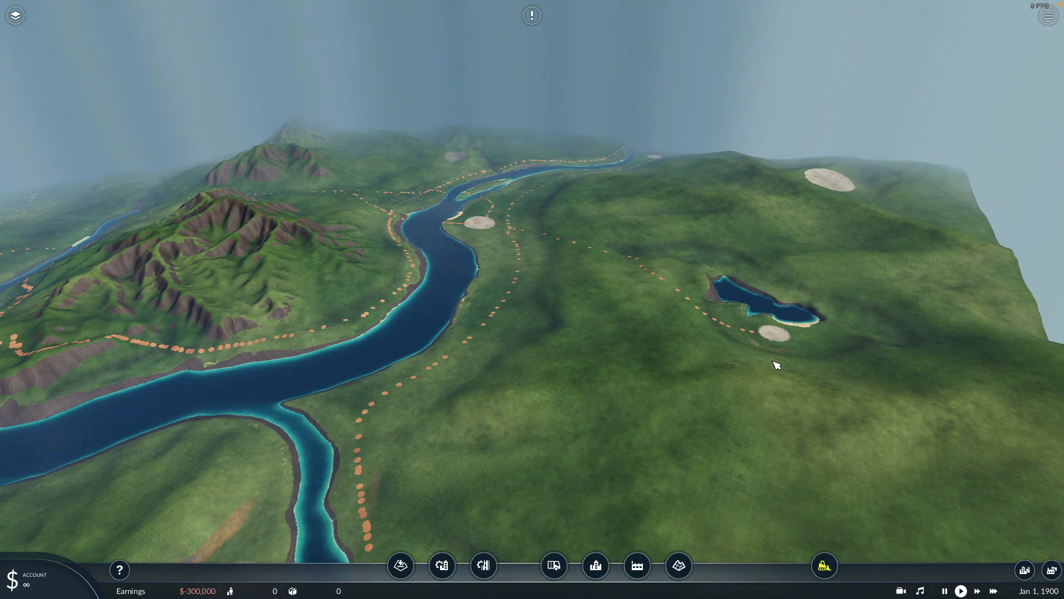
pyautogui.moveTo(758, 415); pyautogui.dragTo(706, 397)
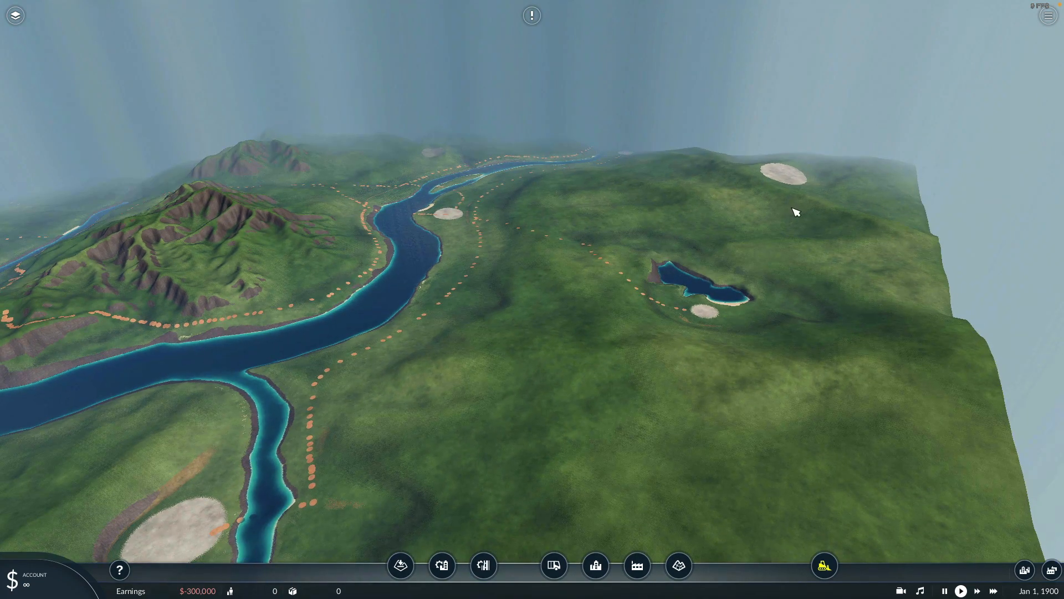
pyautogui.moveTo(771, 433); pyautogui.dragTo(803, 363)
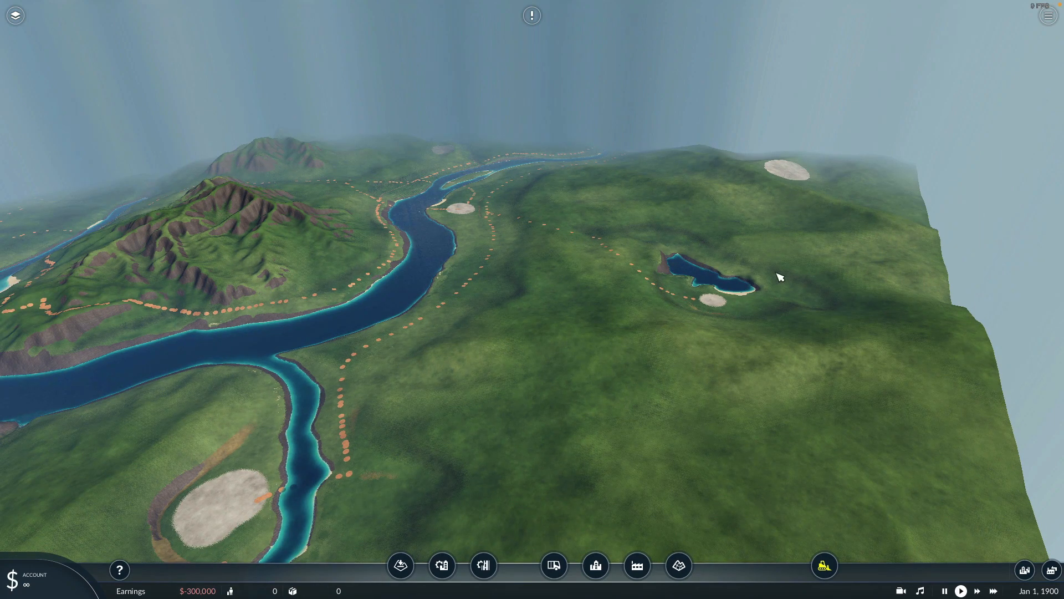
# Step: Erase the large asphalt patch on the upland beyond the small lake near the map edge, and close the paint tools
pyautogui.moveTo(777, 273); pyautogui.dragTo(770, 327)
pyautogui.moveTo(769, 277); pyautogui.dragTo(765, 262, button='middle')
pyautogui.moveTo(789, 276); pyautogui.dragTo(796, 200)
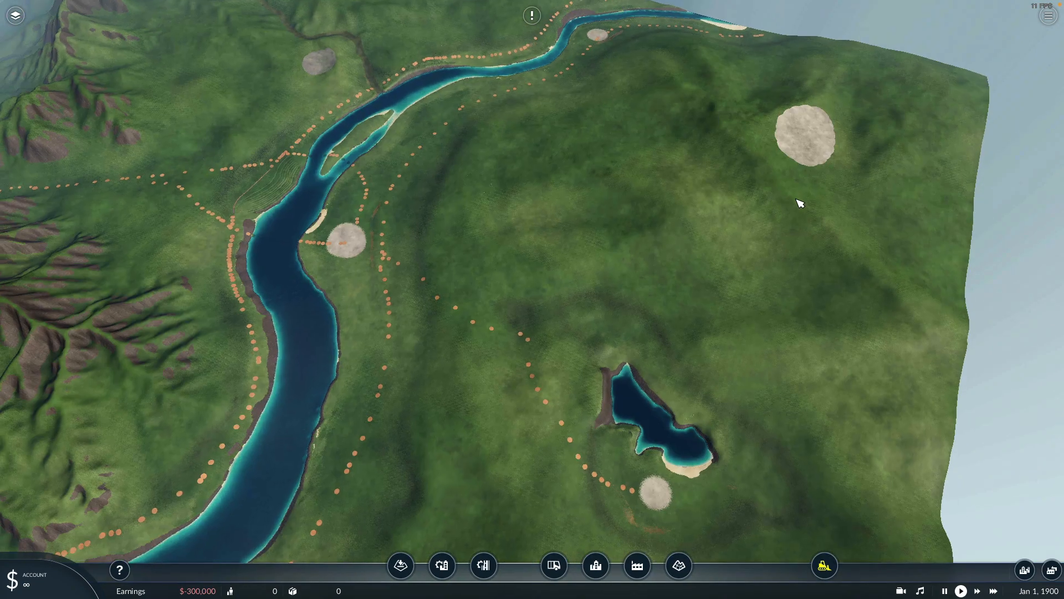
pyautogui.moveTo(799, 203); pyautogui.dragTo(737, 464, button='middle')
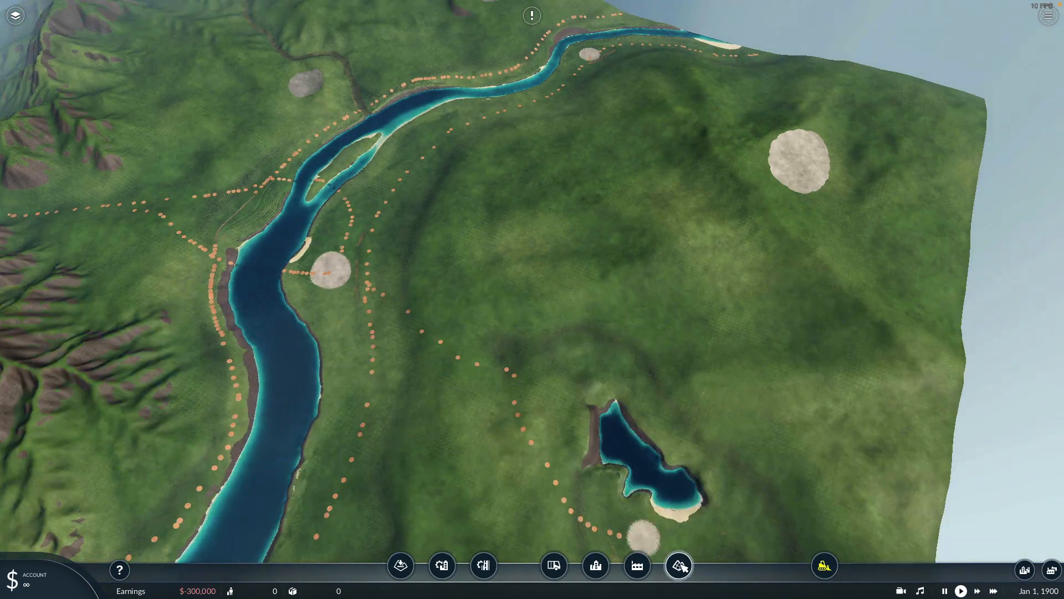
pyautogui.click(679, 565)
pyautogui.click(294, 513)
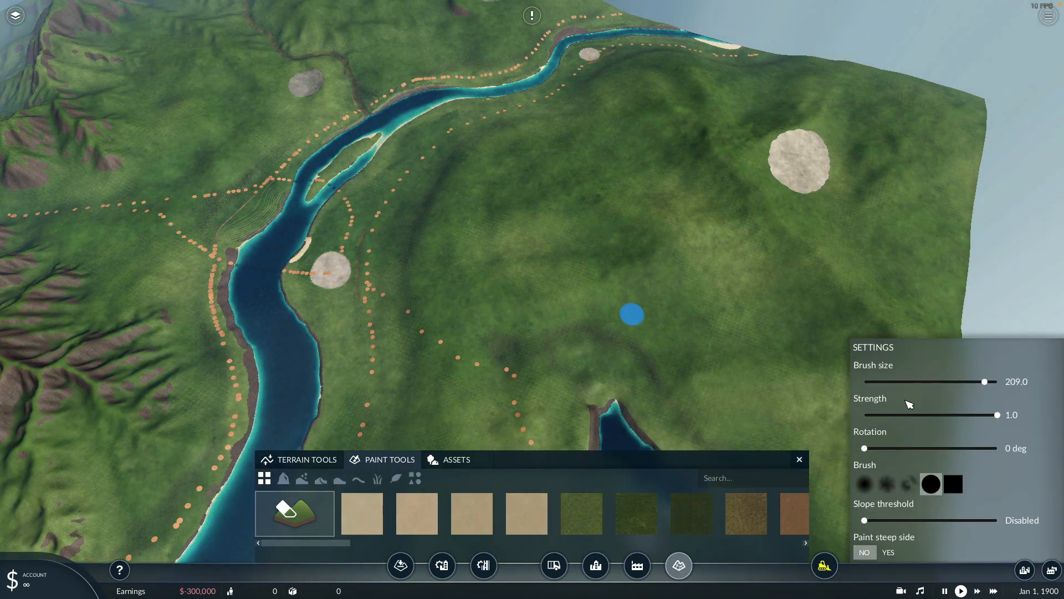
pyautogui.moveTo(799, 146)
pyautogui.mouseDown()
pyautogui.moveTo(801, 136)
pyautogui.moveTo(770, 153)
pyautogui.moveTo(784, 173)
pyautogui.moveTo(808, 169)
pyautogui.moveTo(822, 143)
pyautogui.mouseUp()
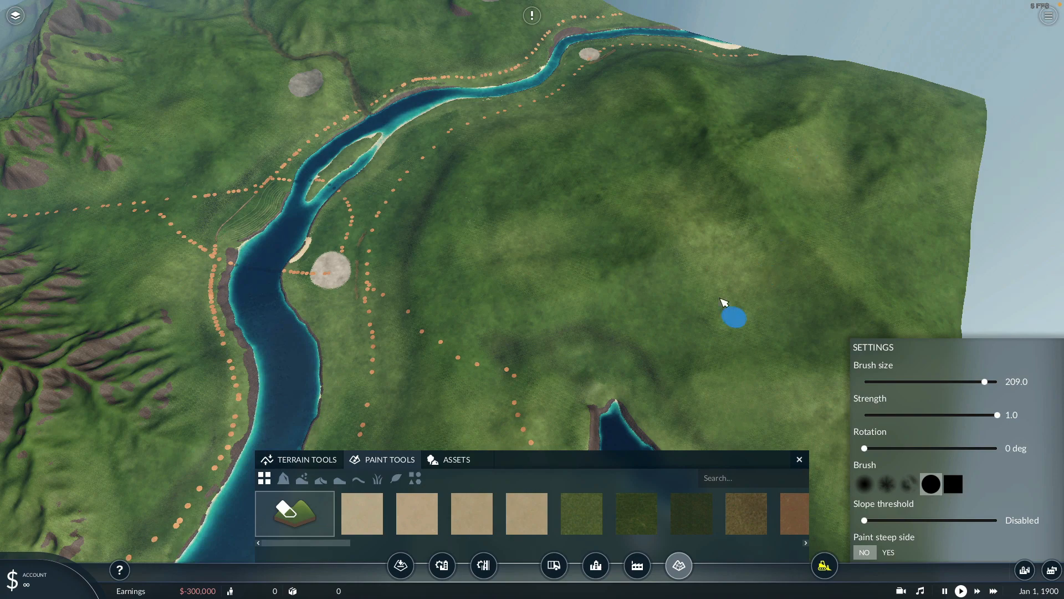
pyautogui.moveTo(723, 302); pyautogui.dragTo(755, 173, button='right')
pyautogui.moveTo(727, 42); pyautogui.dragTo(801, 90, button='right')
pyautogui.click(798, 459)
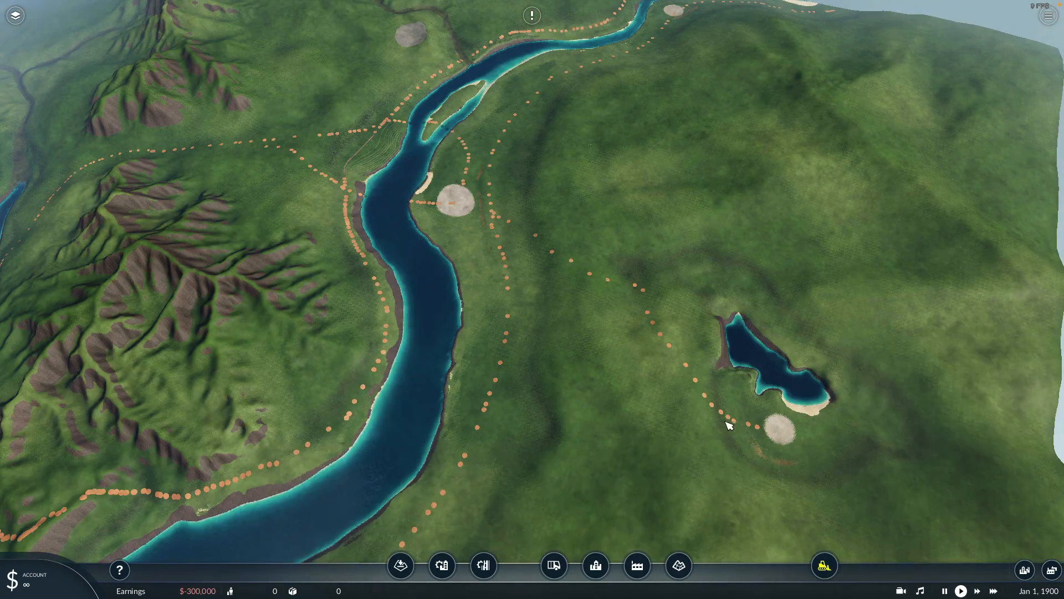
# Step: Examine the patches and trails from the river branch across the open slope to the bays and the long coastal peninsula
pyautogui.moveTo(659, 245); pyautogui.dragTo(603, 75, button='right')
pyautogui.moveTo(641, 298)
pyautogui.mouseDown(button='middle')
pyautogui.moveTo(633, 330)
pyautogui.moveTo(654, 364)
pyautogui.mouseUp(button='middle')
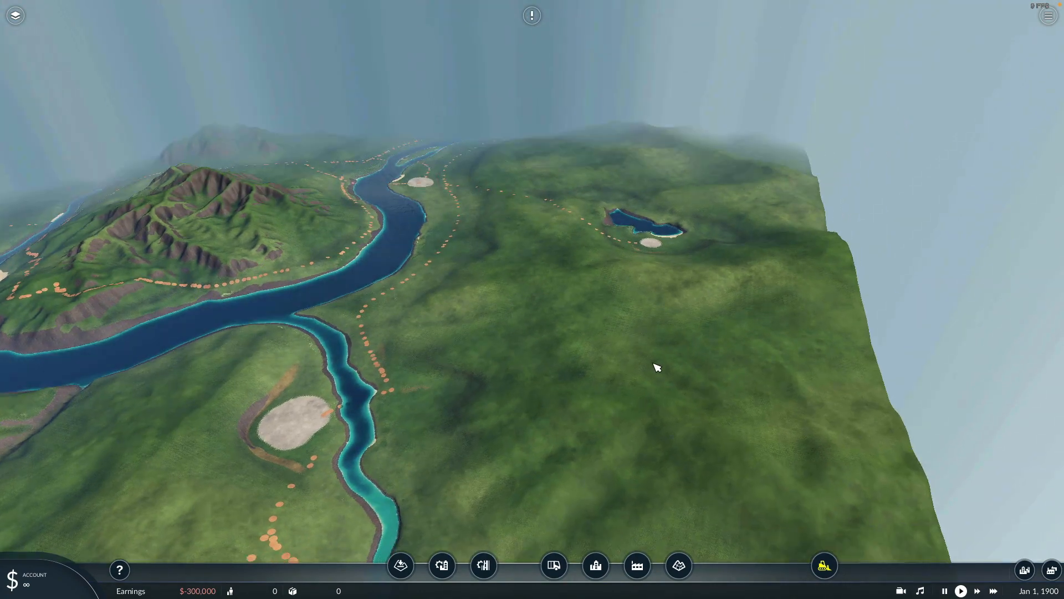
pyautogui.moveTo(656, 275); pyautogui.dragTo(662, 233, button='right')
pyautogui.moveTo(650, 319); pyautogui.dragTo(687, 221, button='right')
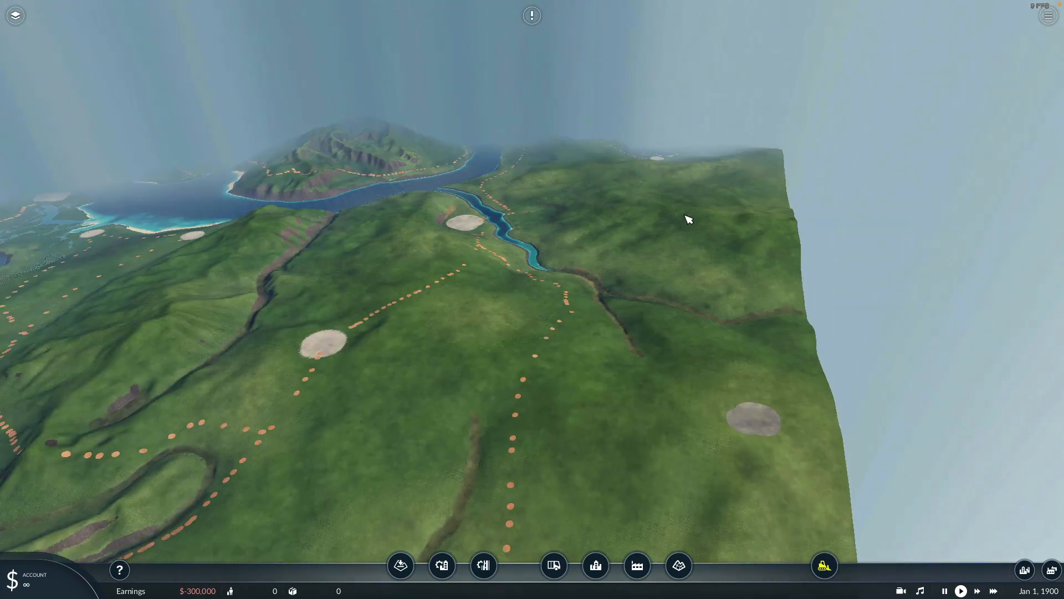
pyautogui.moveTo(730, 359); pyautogui.dragTo(757, 284, button='right')
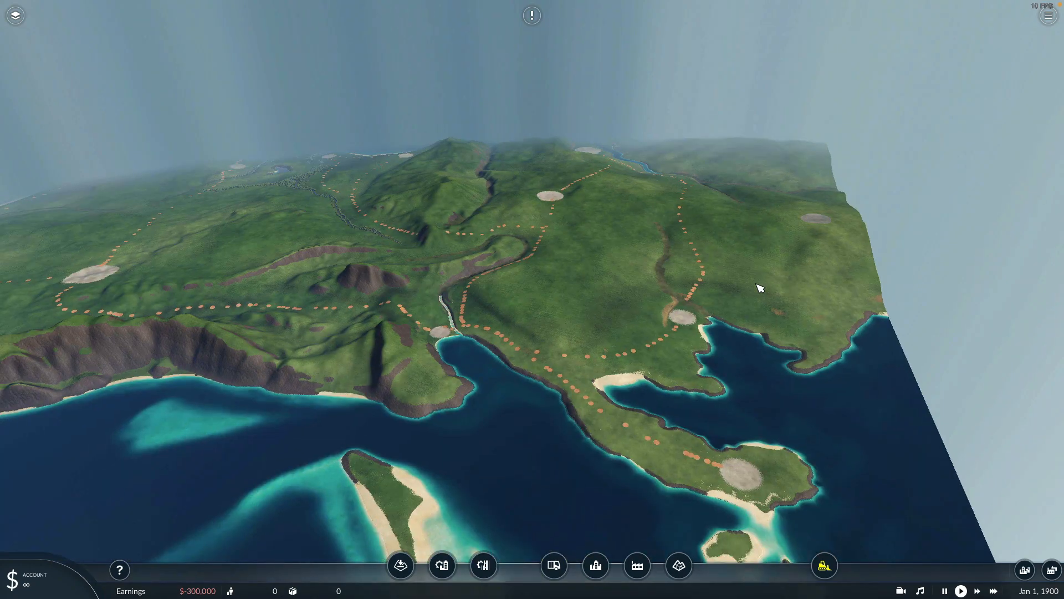
pyautogui.moveTo(654, 342); pyautogui.dragTo(655, 335, button='middle')
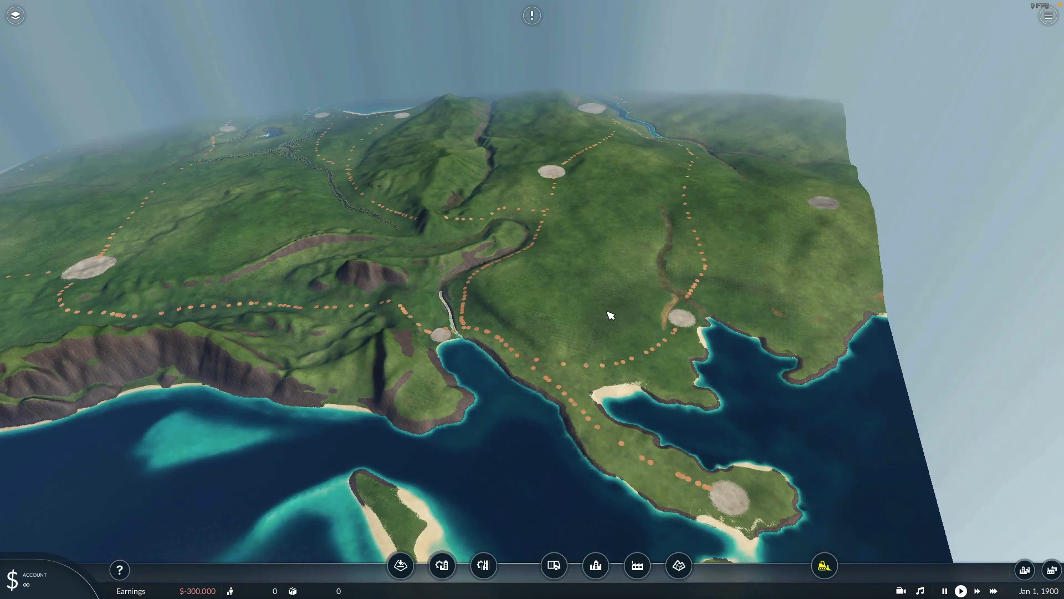
pyautogui.scroll(2, 714, 441)
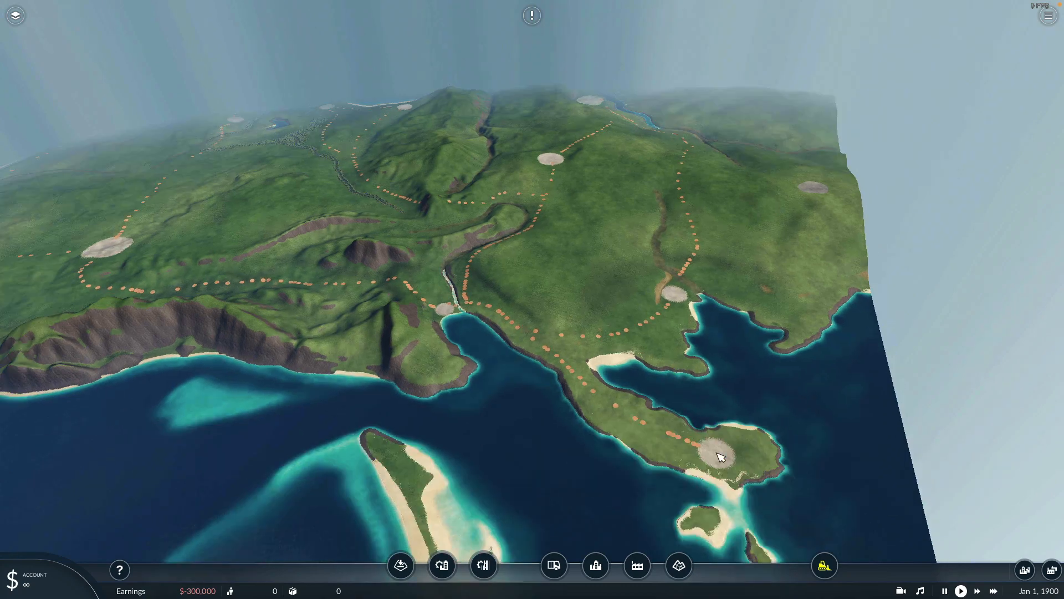
pyautogui.scroll(3, 710, 425)
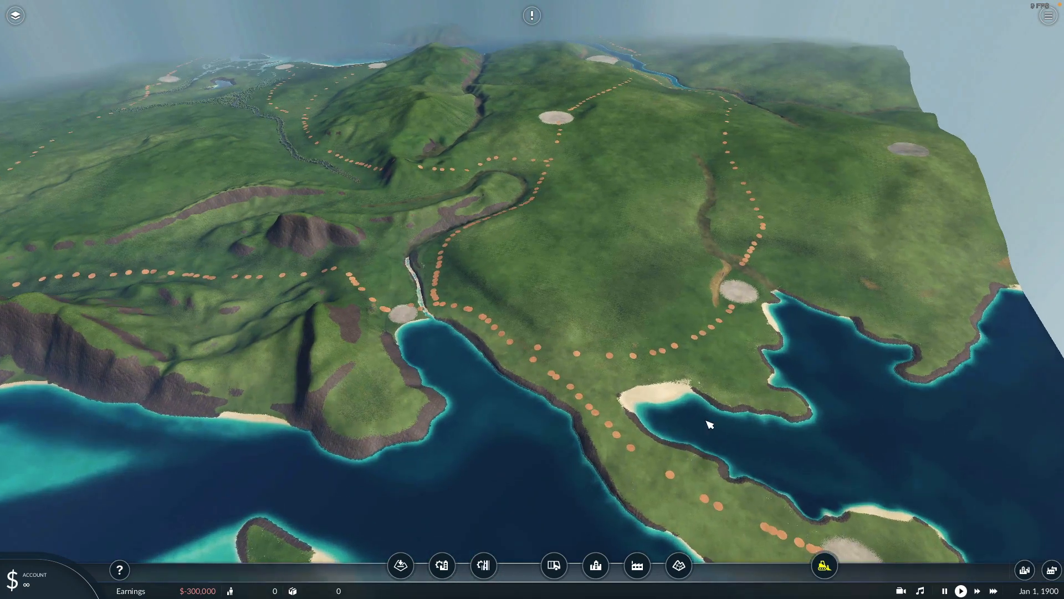
pyautogui.scroll(-2, 710, 425)
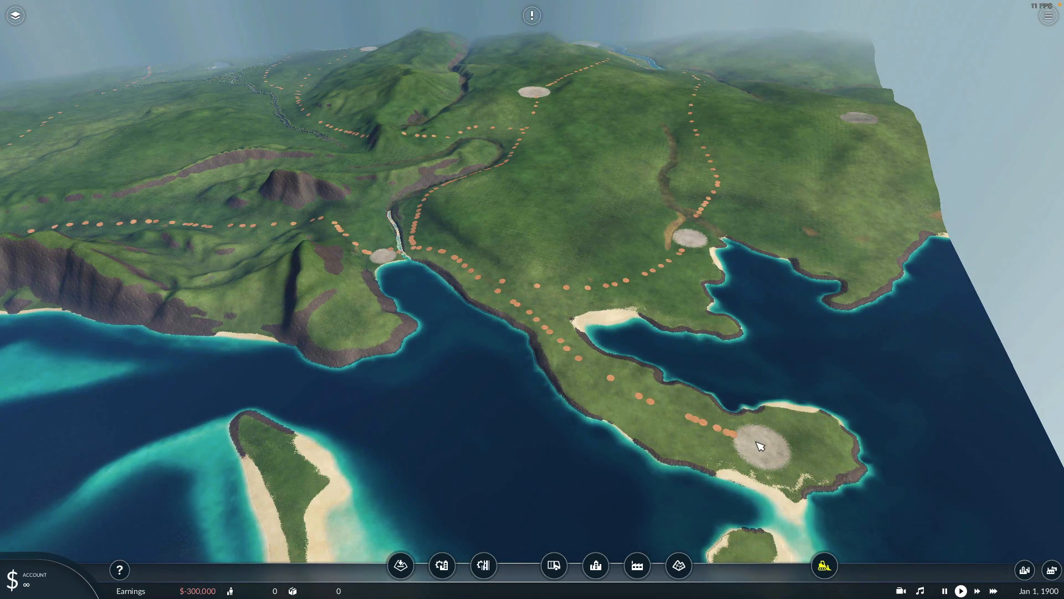
pyautogui.scroll(3, 760, 447)
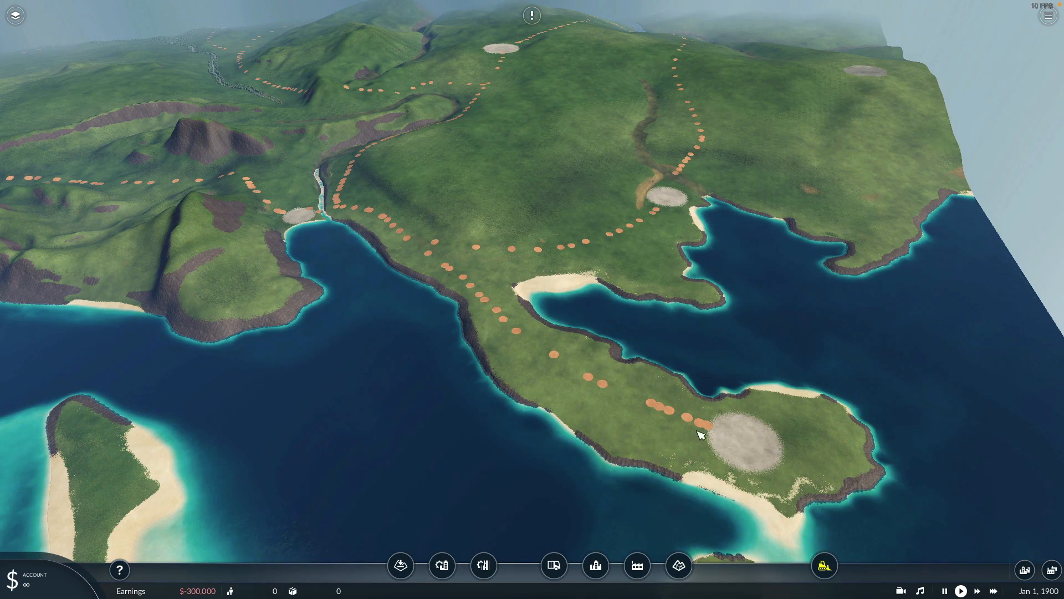
# Step: Erase the asphalt patch near the tip of the long coastal peninsula, and close the paint tools
pyautogui.moveTo(653, 427); pyautogui.dragTo(693, 508)
pyautogui.click(679, 565)
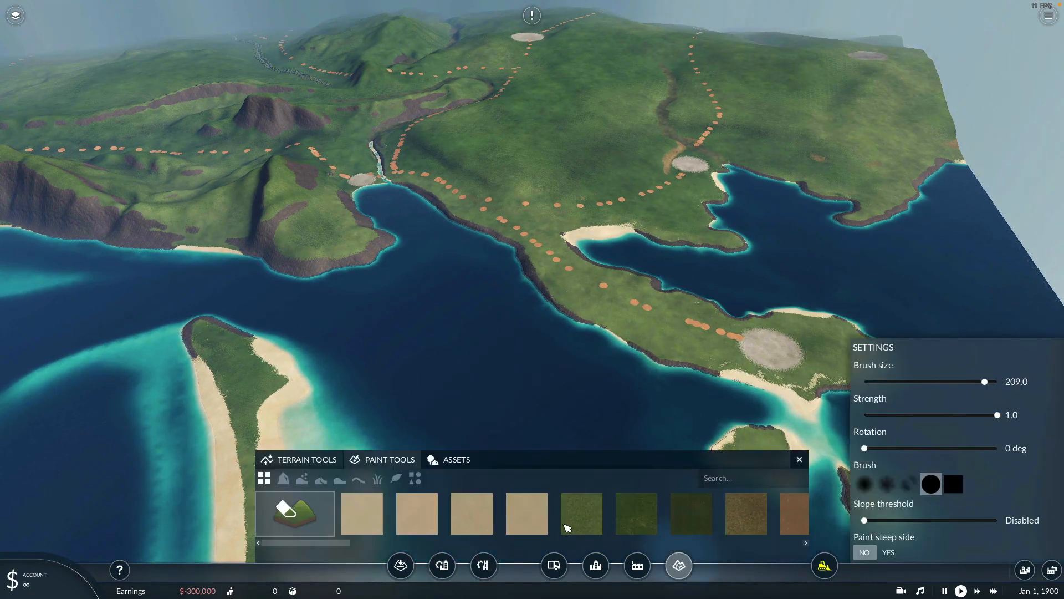
pyautogui.scroll(2, 779, 340)
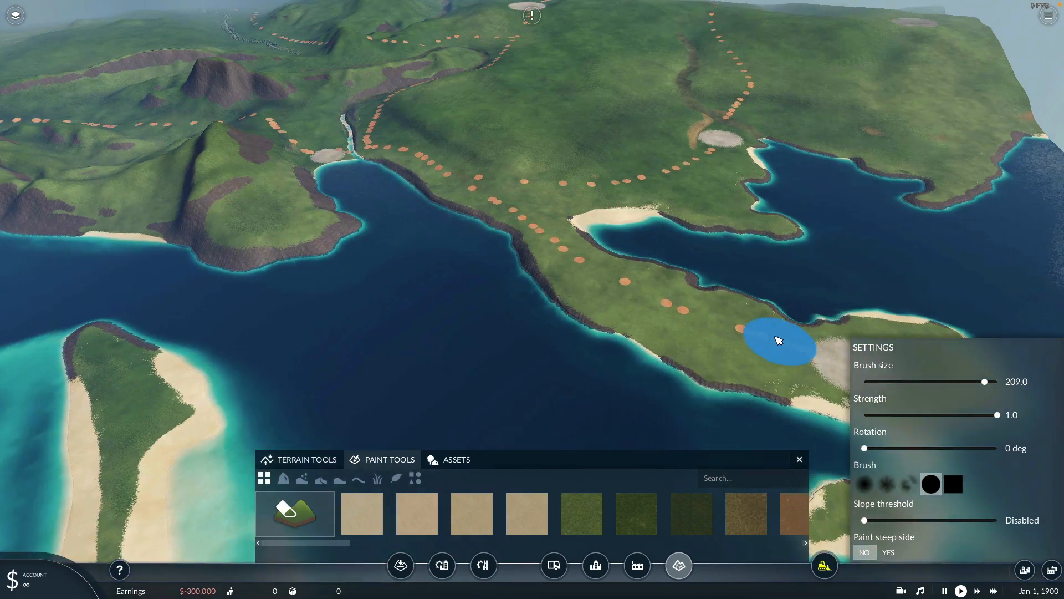
pyautogui.moveTo(777, 338); pyautogui.dragTo(632, 322, button='right')
pyautogui.moveTo(658, 339)
pyautogui.mouseDown()
pyautogui.moveTo(717, 354)
pyautogui.moveTo(682, 354)
pyautogui.moveTo(638, 323)
pyautogui.mouseUp()
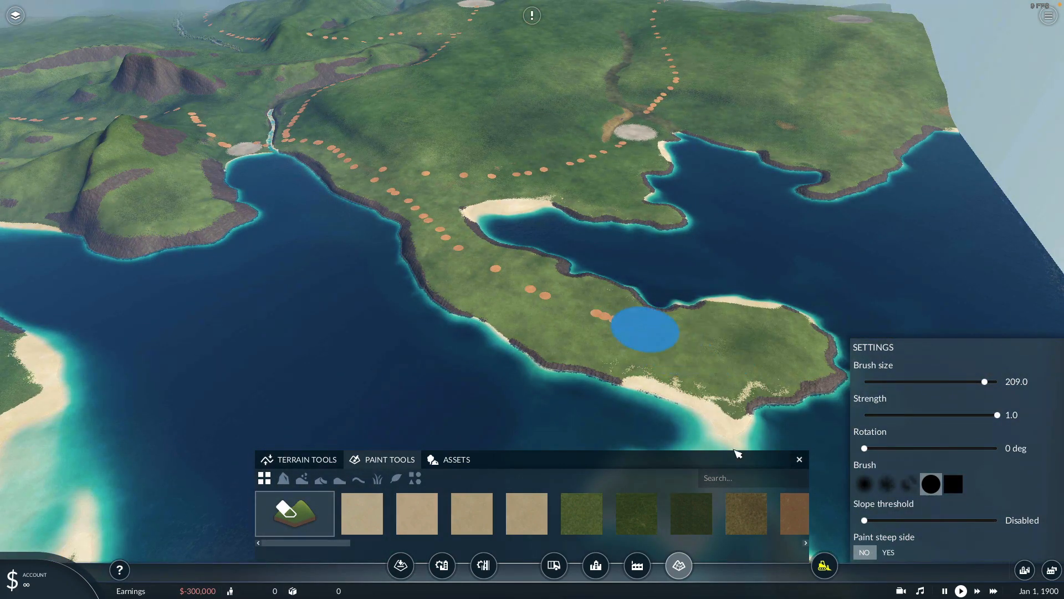
pyautogui.click(800, 459)
# Step: Save the map over the existing savegame OXG-Rostejo-TF2-6
pyautogui.scroll(-1, 597, 358)
pyautogui.scroll(-3, 598, 358)
pyautogui.moveTo(497, 308); pyautogui.dragTo(776, 331, button='right')
pyautogui.moveTo(340, 256); pyautogui.dragTo(719, 339, button='right')
pyautogui.scroll(-2, 715, 342)
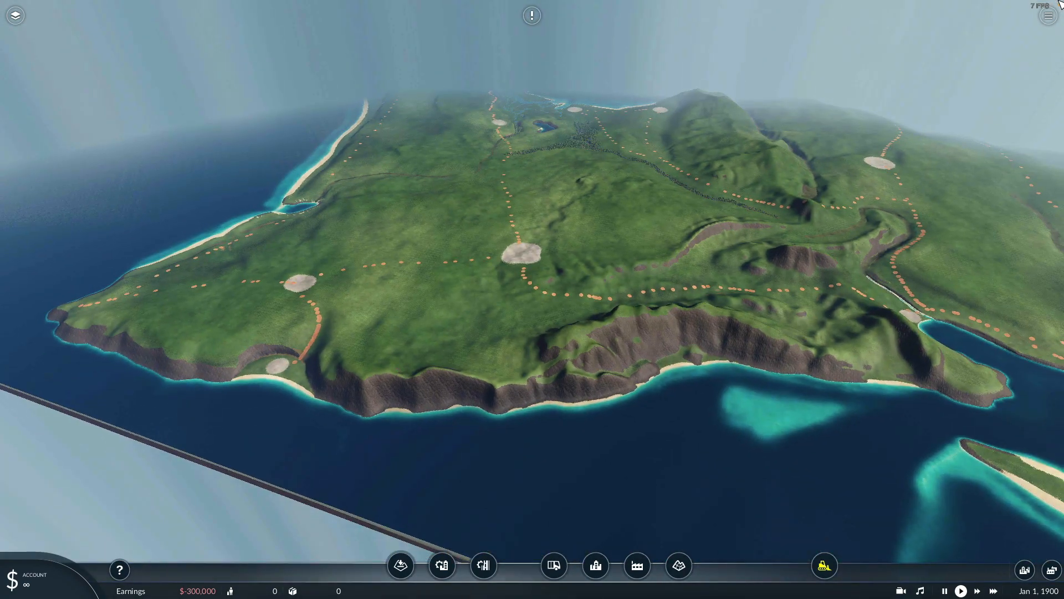
pyautogui.click(1049, 16)
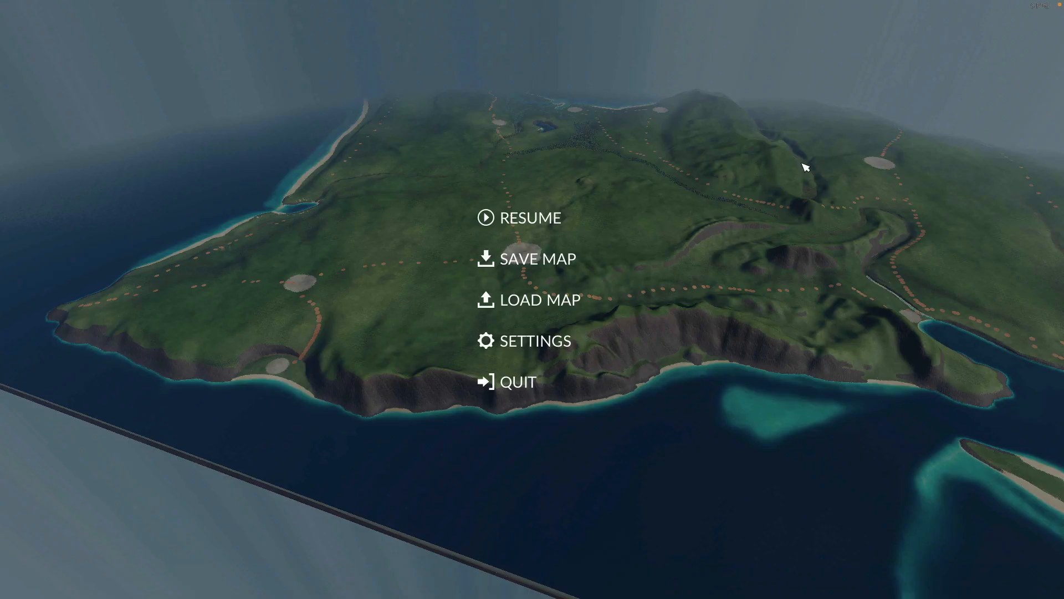
pyautogui.click(546, 260)
pyautogui.click(837, 499)
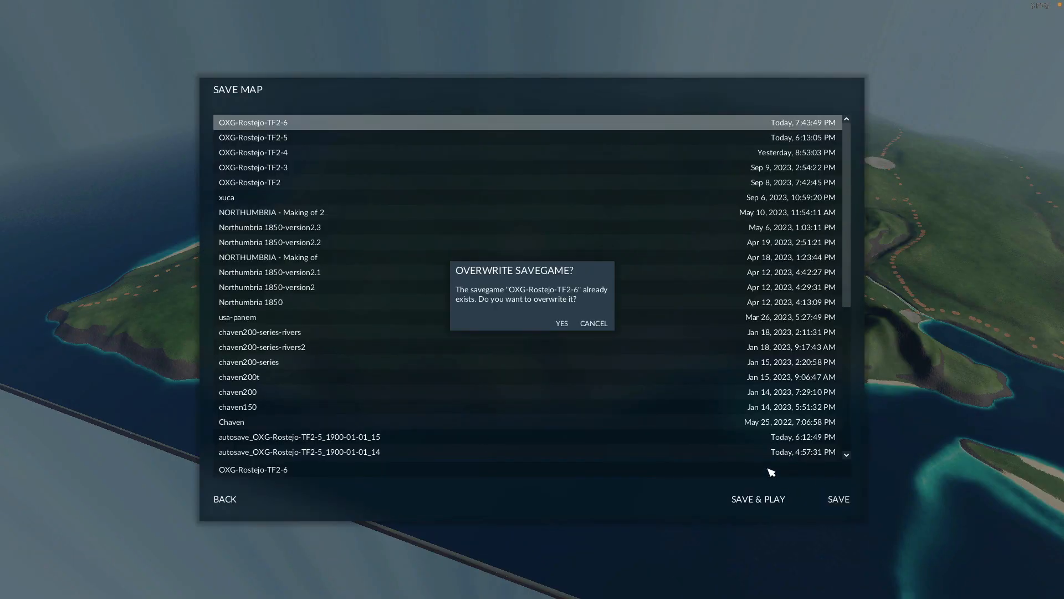
pyautogui.click(564, 325)
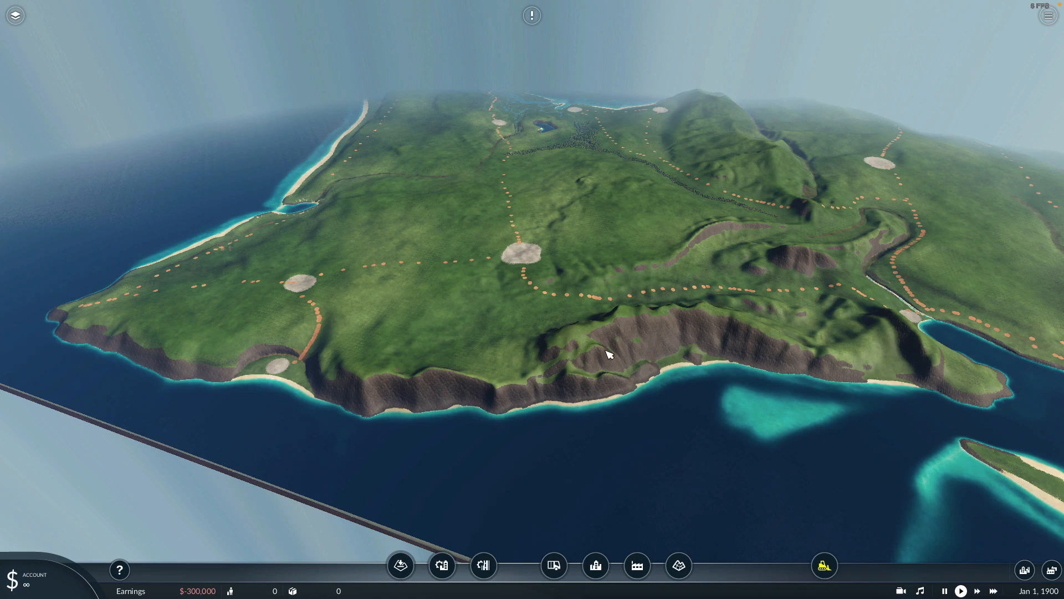
# Step: Examine the town patches and dotted trails from the cliff coast across the plain to the delta and the land beyond the main river
pyautogui.scroll(2, 604, 330)
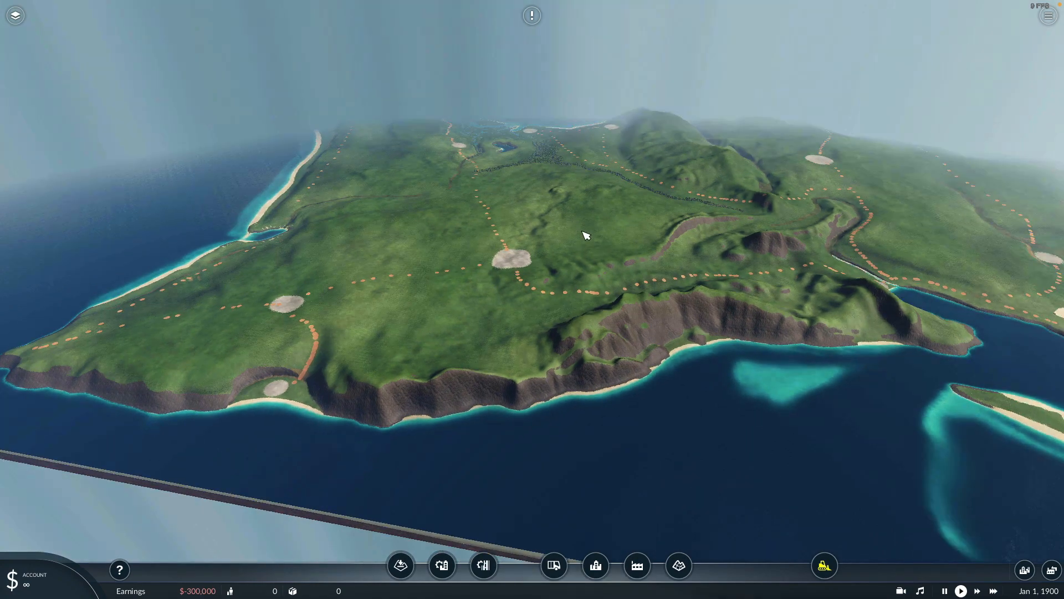
pyautogui.scroll(3, 588, 235)
pyautogui.scroll(1, 626, 269)
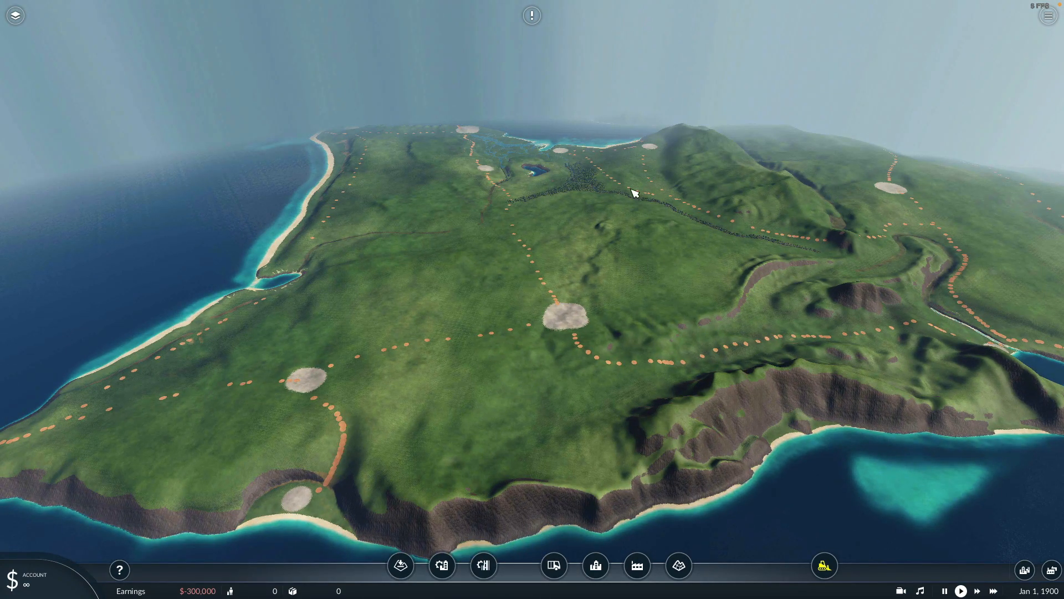
pyautogui.scroll(3, 635, 192)
pyautogui.scroll(2, 643, 300)
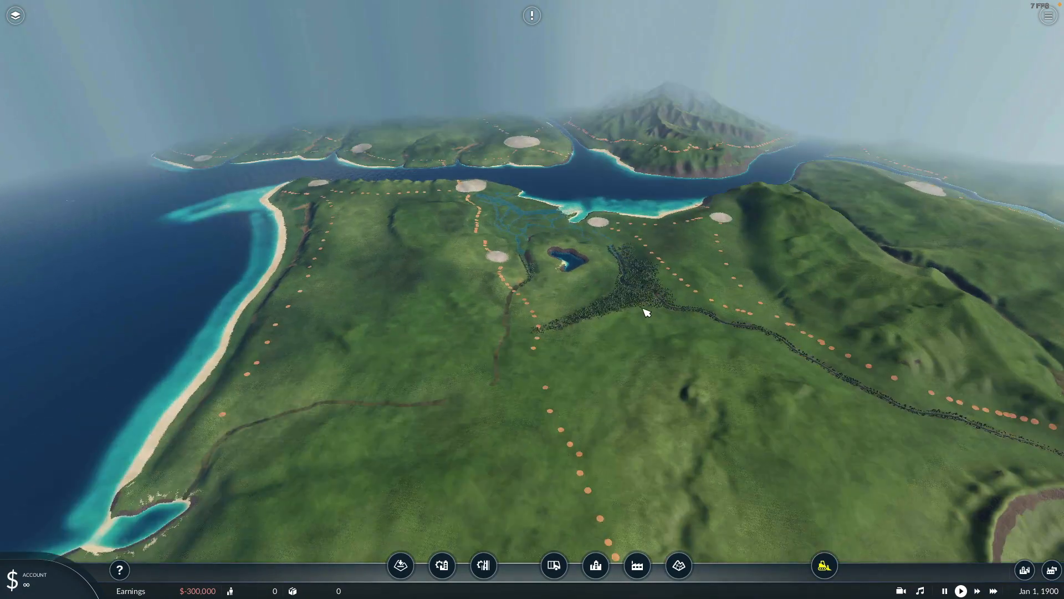
pyautogui.scroll(2, 647, 319)
pyautogui.scroll(2, 647, 325)
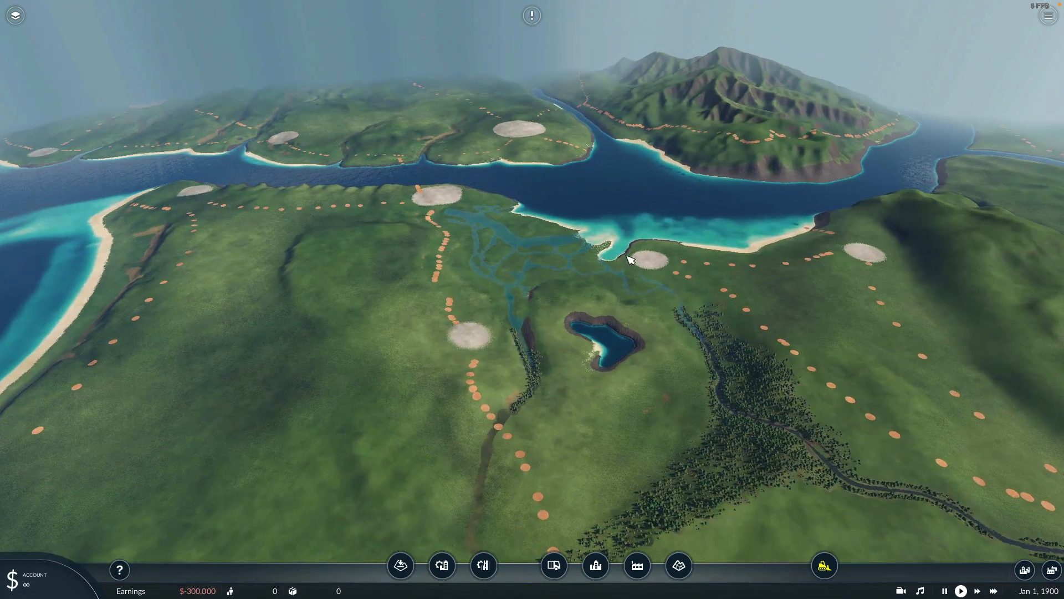
pyautogui.moveTo(630, 256); pyautogui.dragTo(672, 352)
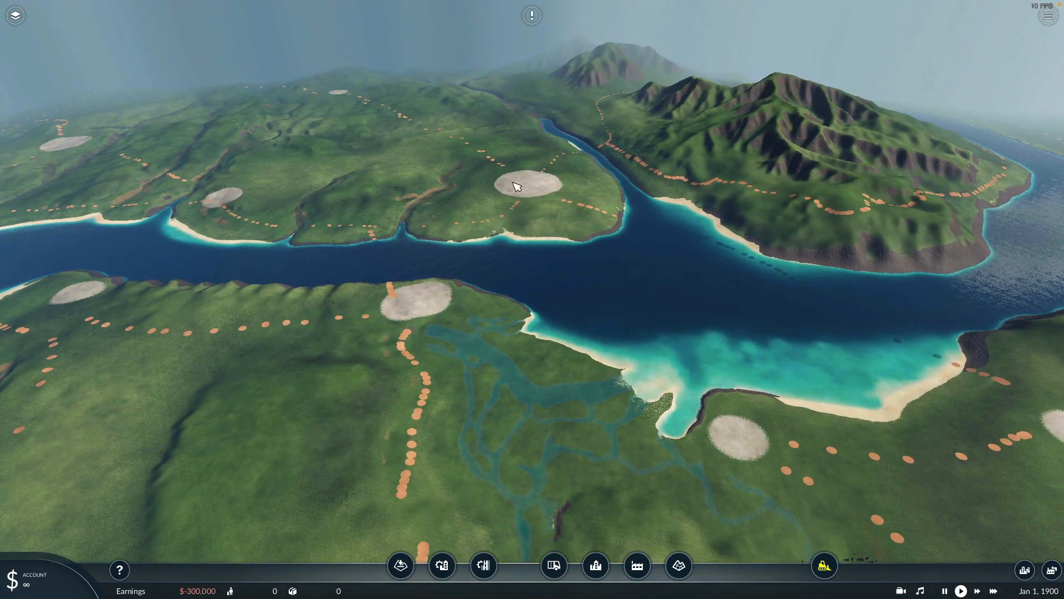
pyautogui.scroll(2, 535, 195)
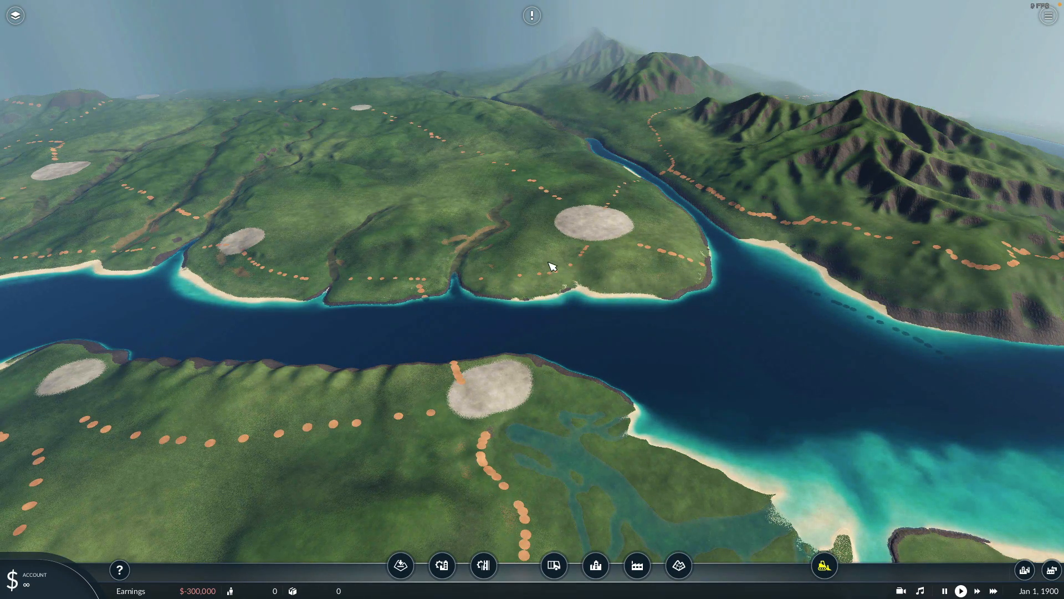
pyautogui.moveTo(539, 226); pyautogui.dragTo(537, 131)
pyautogui.moveTo(665, 314); pyautogui.dragTo(638, 291)
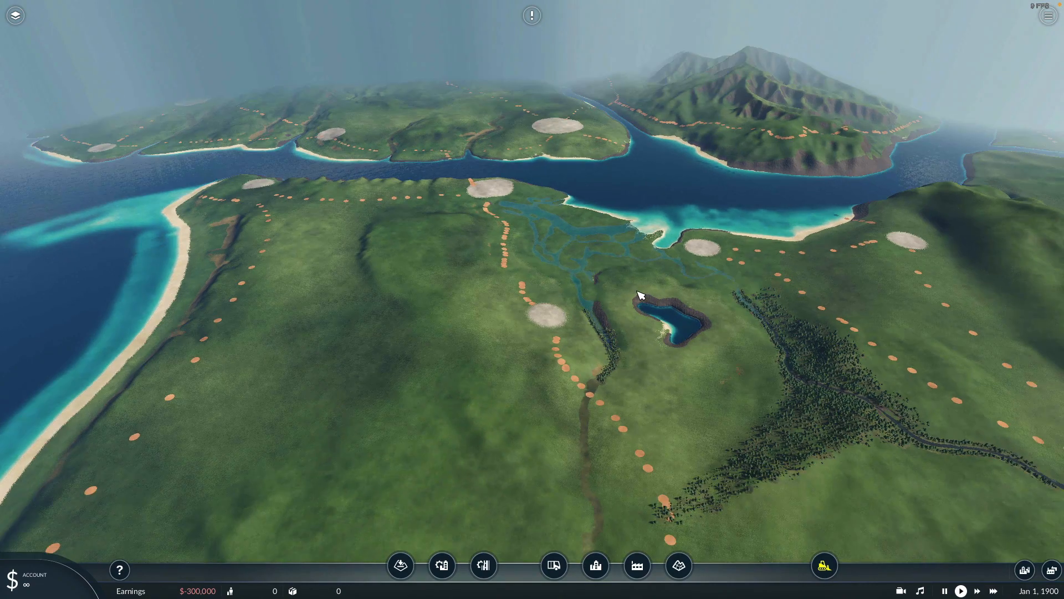
pyautogui.scroll(-2, 614, 251)
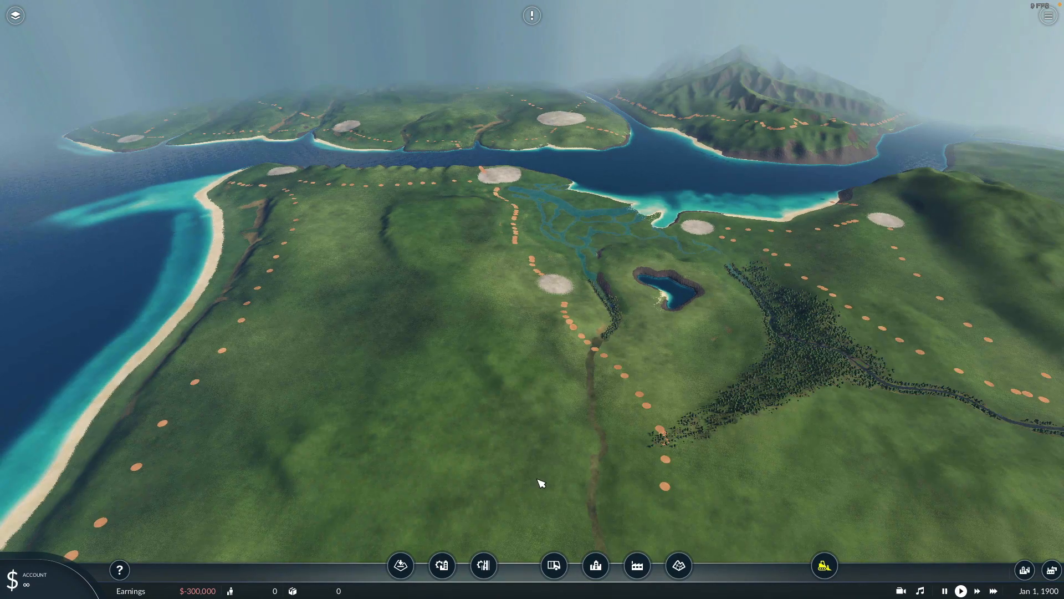
# Step: Preview an automatic town layout for the map with the number of towns set to 27
pyautogui.click(451, 566)
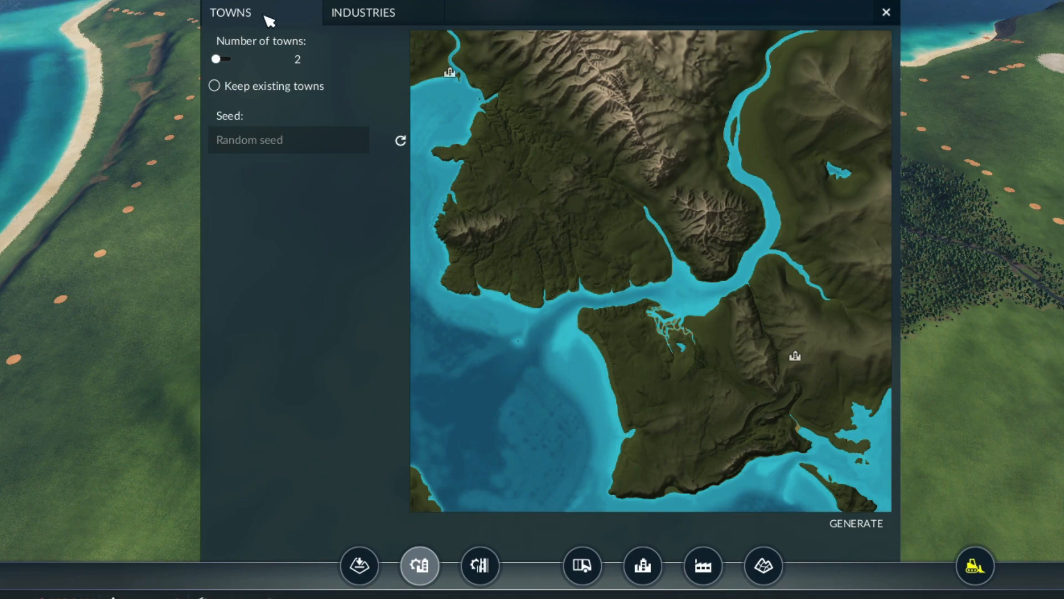
pyautogui.click(375, 12)
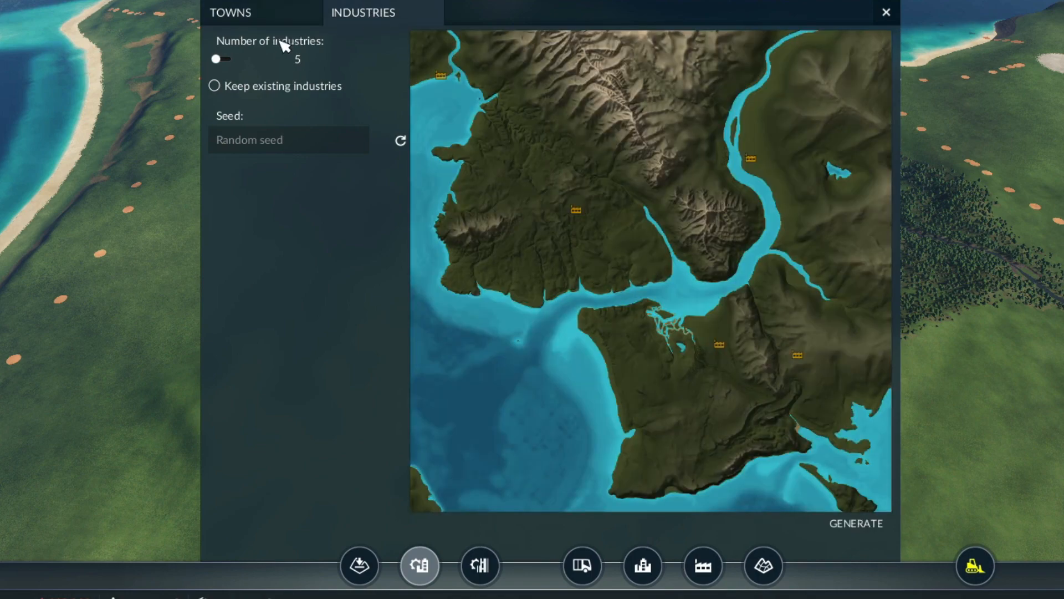
pyautogui.click(280, 14)
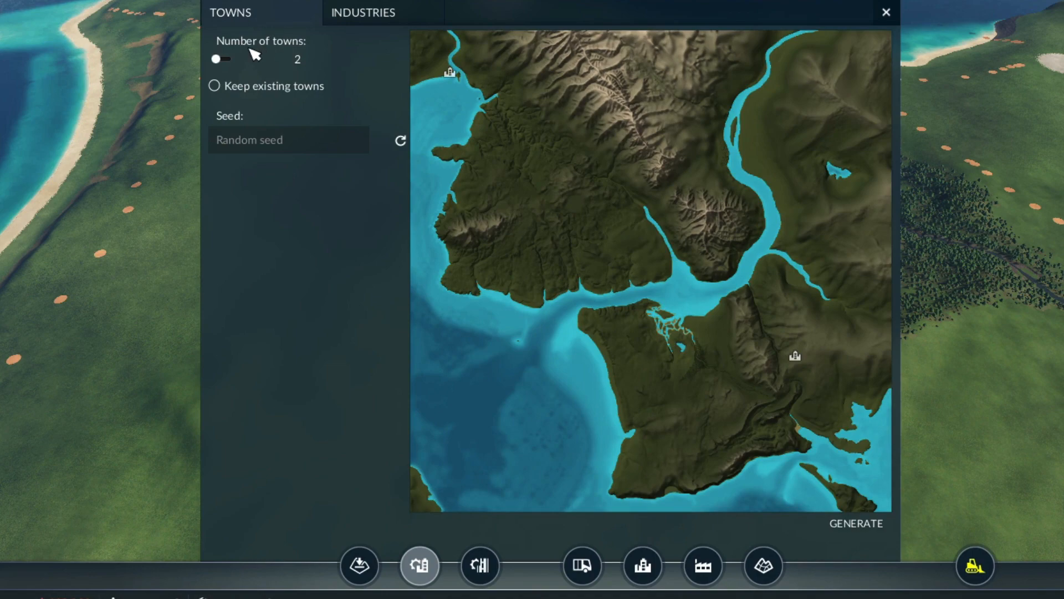
pyautogui.moveTo(222, 59); pyautogui.dragTo(228, 64)
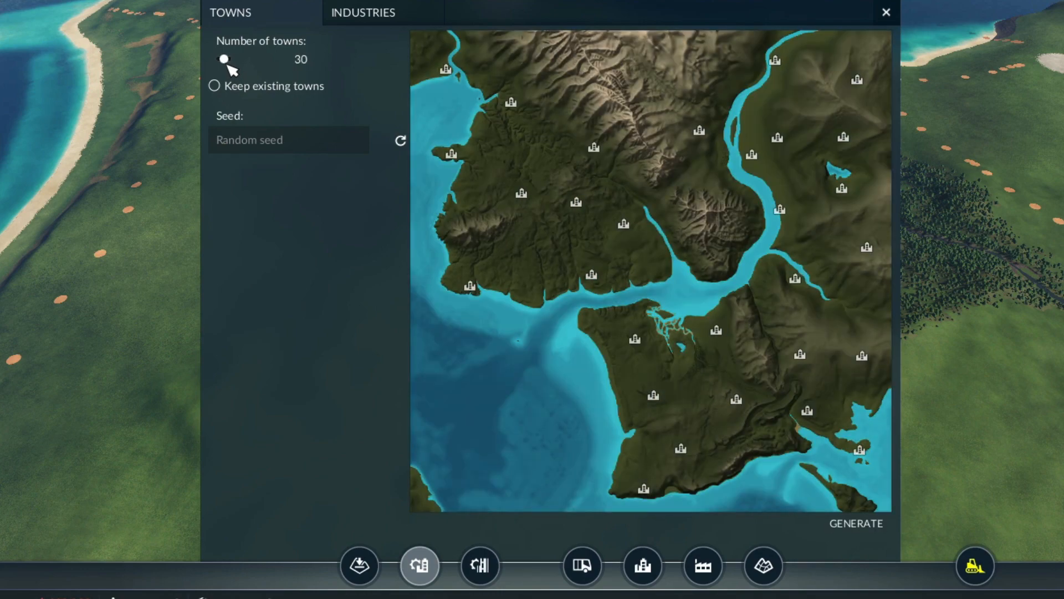
pyautogui.moveTo(226, 63); pyautogui.dragTo(224, 62)
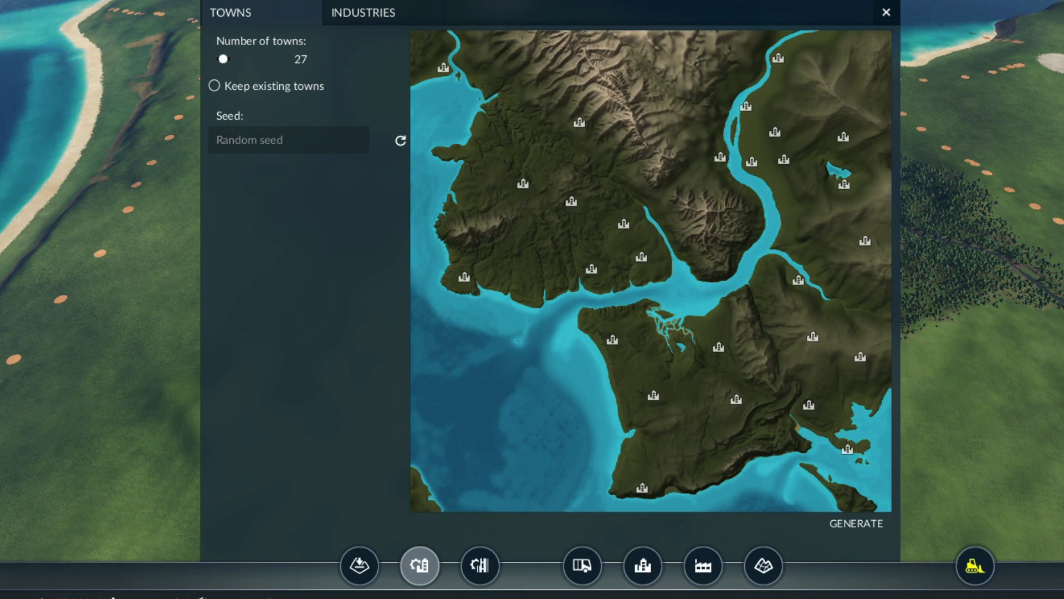
# Step: Generate 86 industries across the map with a random seed, and close the generator
pyautogui.click(352, 23)
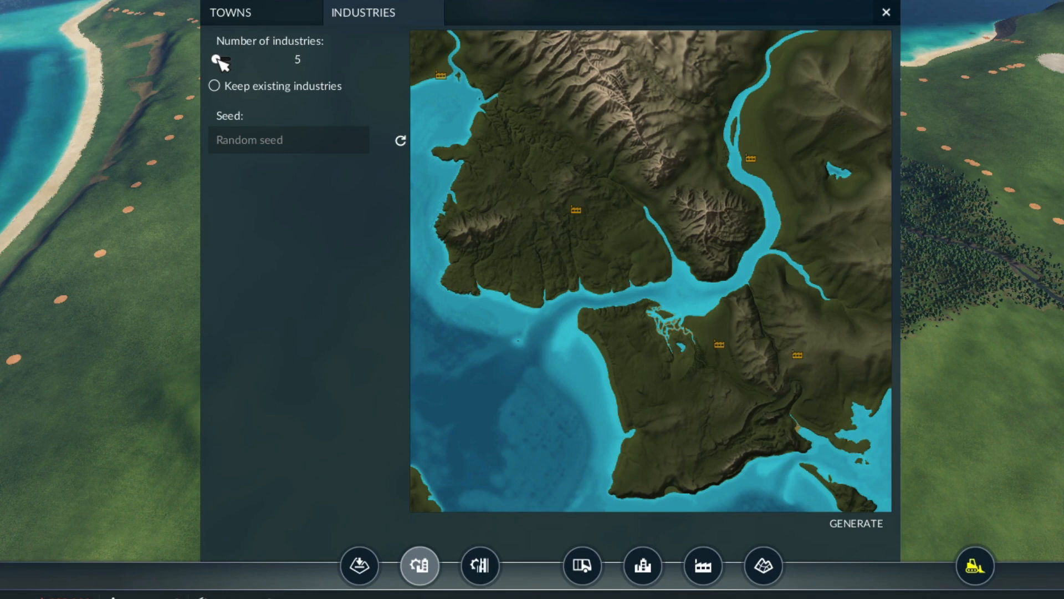
pyautogui.moveTo(218, 60); pyautogui.dragTo(226, 63)
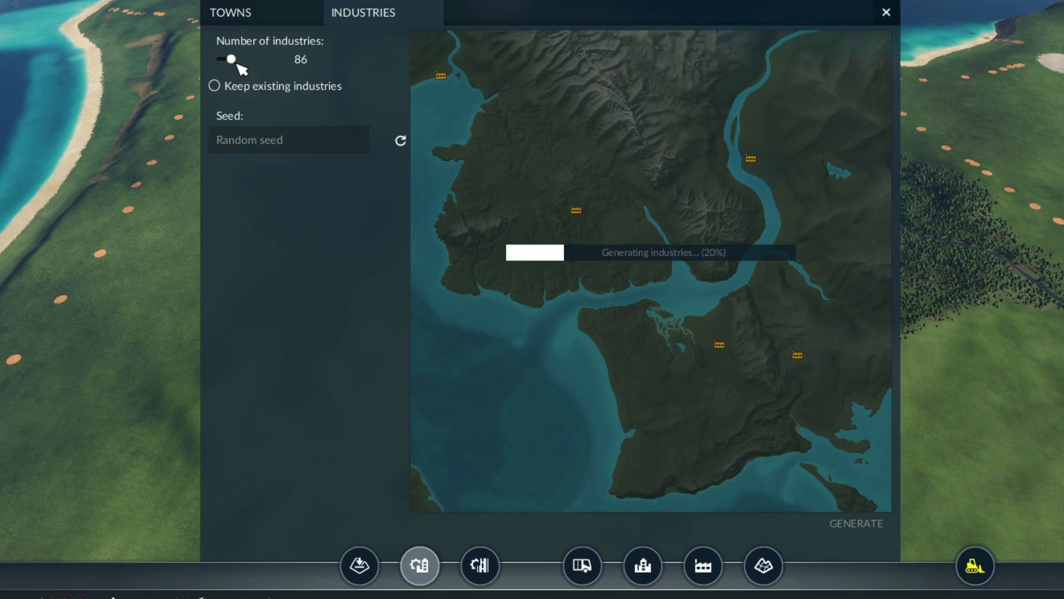
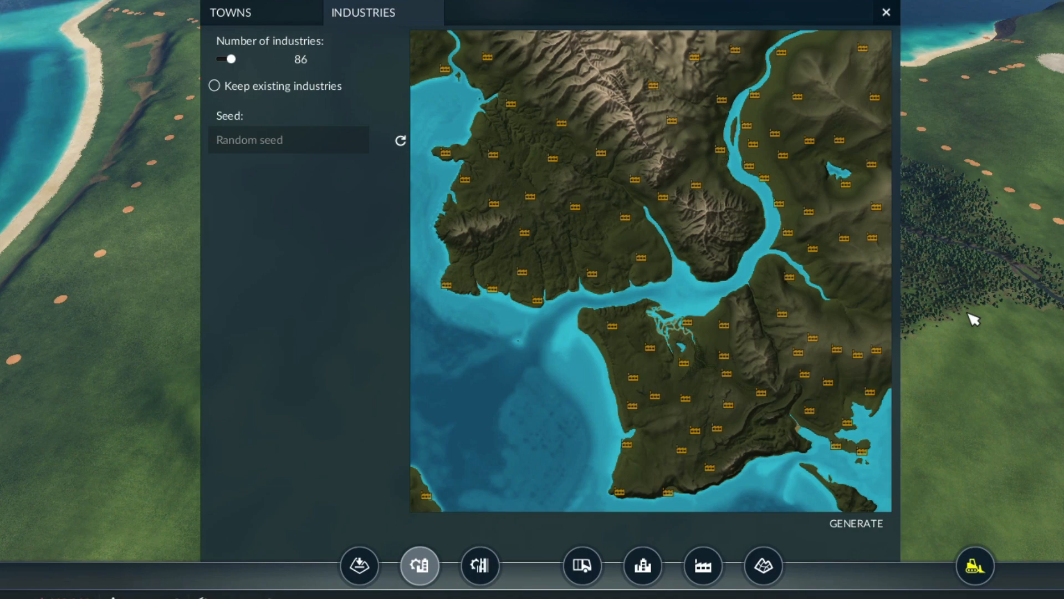
pyautogui.scroll(2, 968, 313)
pyautogui.scroll(2, 974, 320)
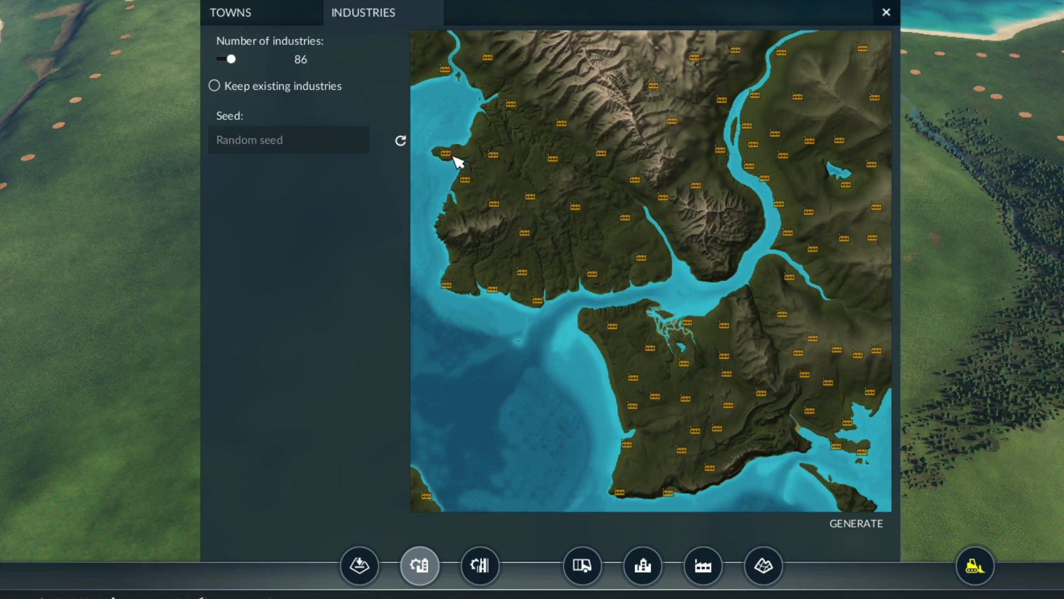
pyautogui.scroll(-5, 100, 278)
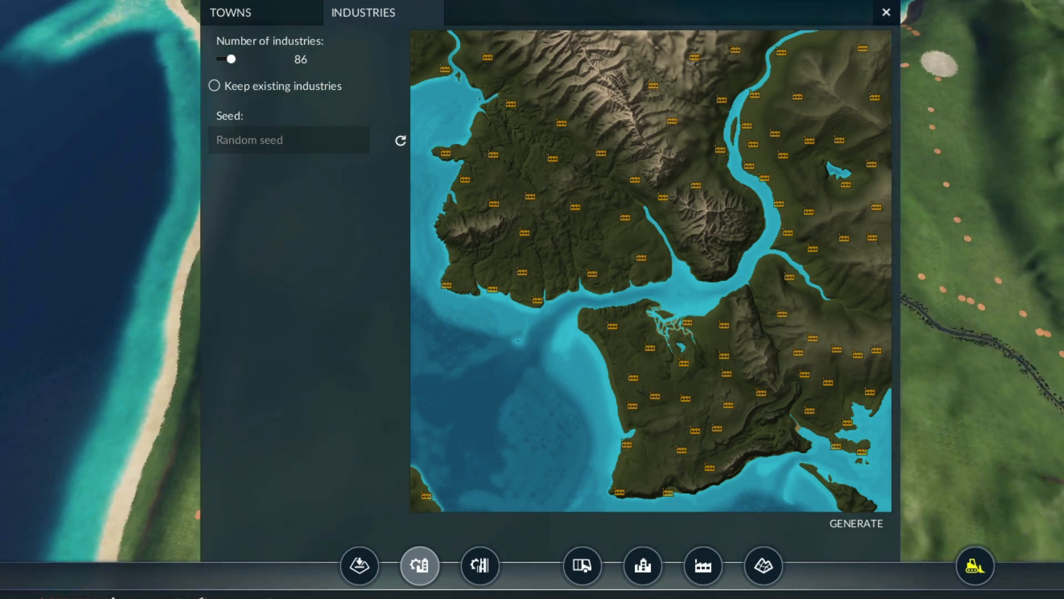
pyautogui.click(858, 523)
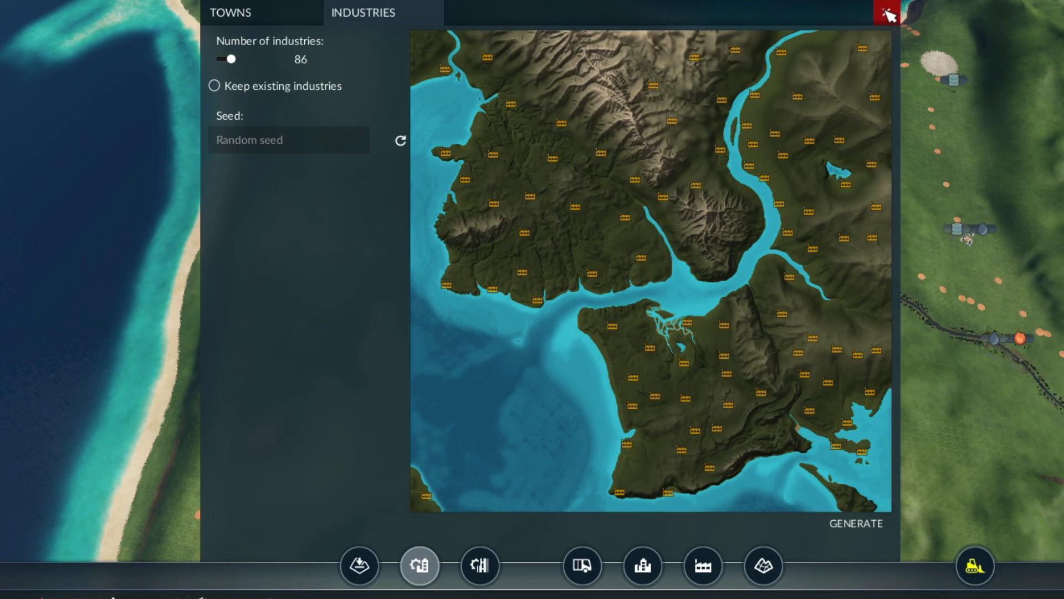
pyautogui.click(889, 15)
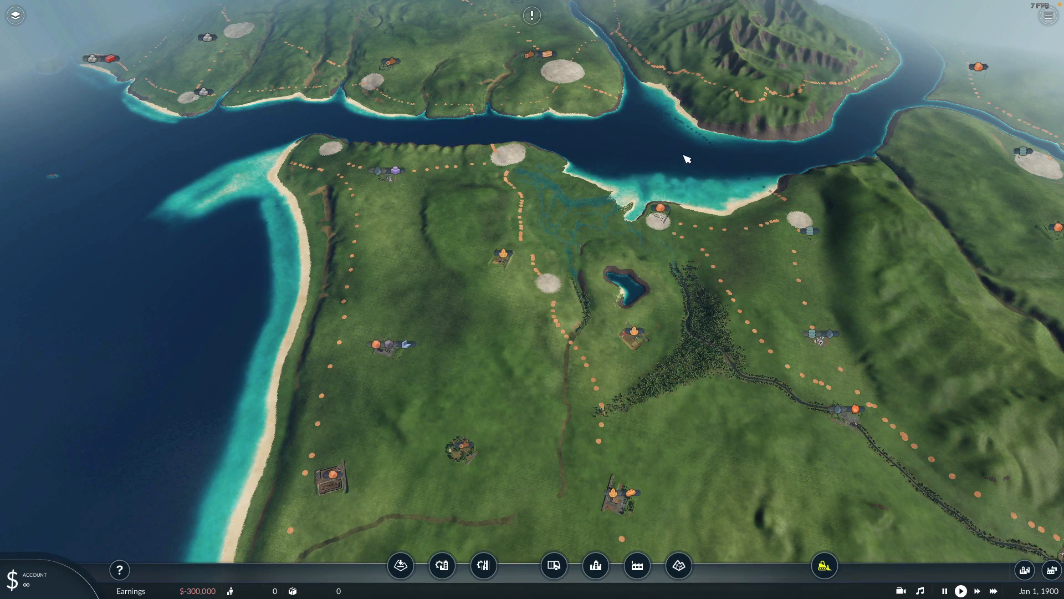
# Step: Examine the generated industries against the town patches and trails, from the delta past the mountains to the upper river and its island
pyautogui.moveTo(687, 159); pyautogui.dragTo(659, 158)
pyautogui.scroll(5, 651, 165)
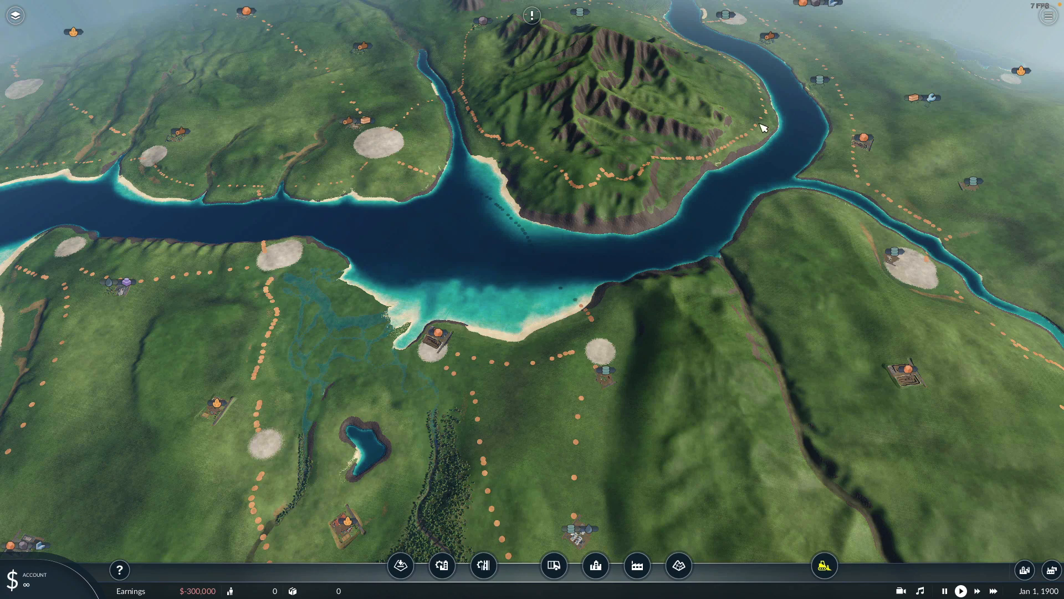
pyautogui.moveTo(761, 99); pyautogui.dragTo(744, 392)
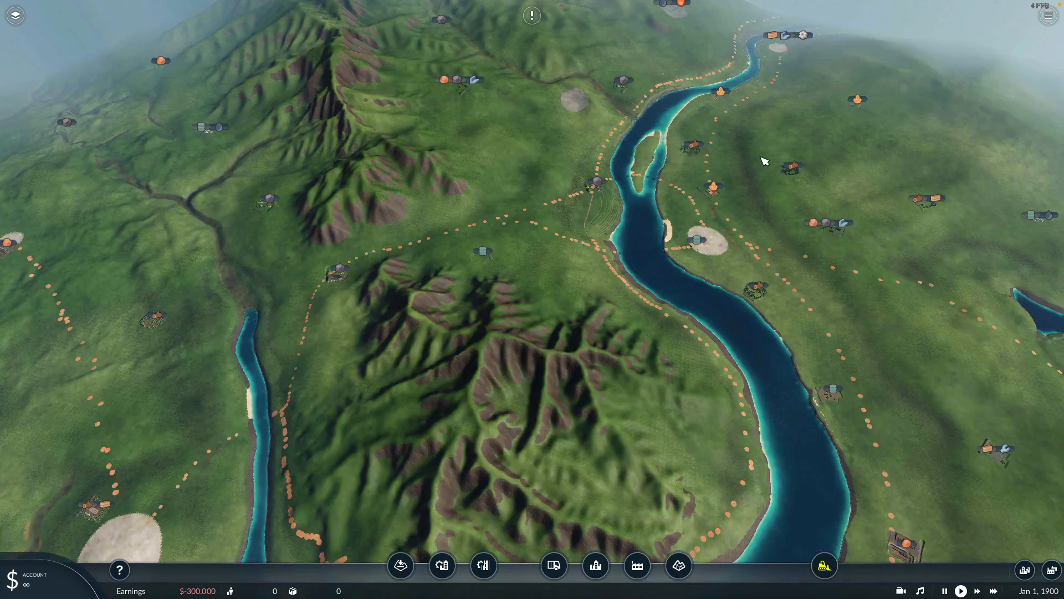
pyautogui.moveTo(726, 183); pyautogui.dragTo(665, 308)
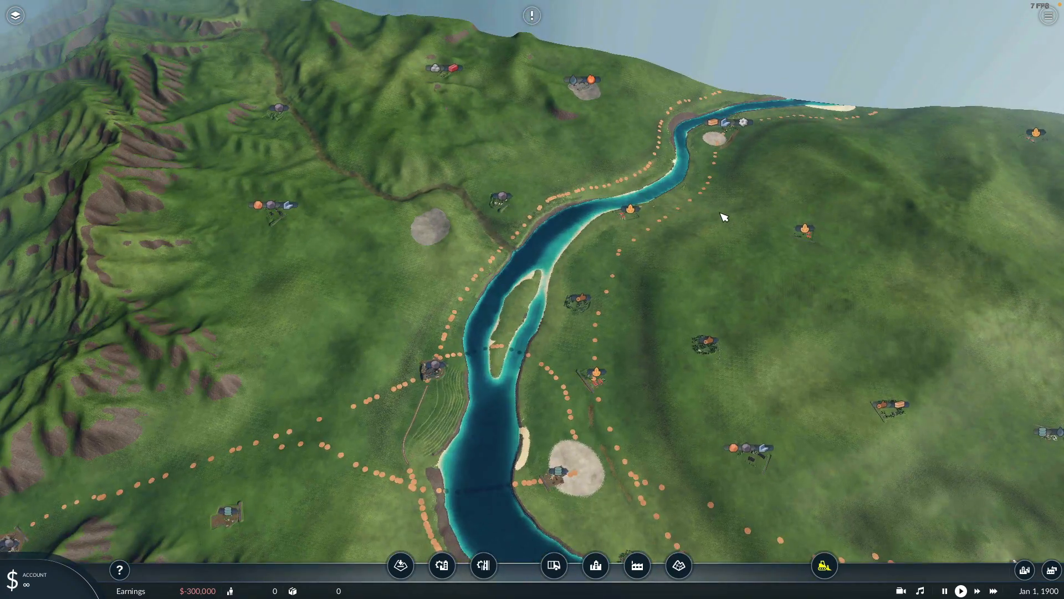
pyautogui.moveTo(720, 213); pyautogui.dragTo(713, 288)
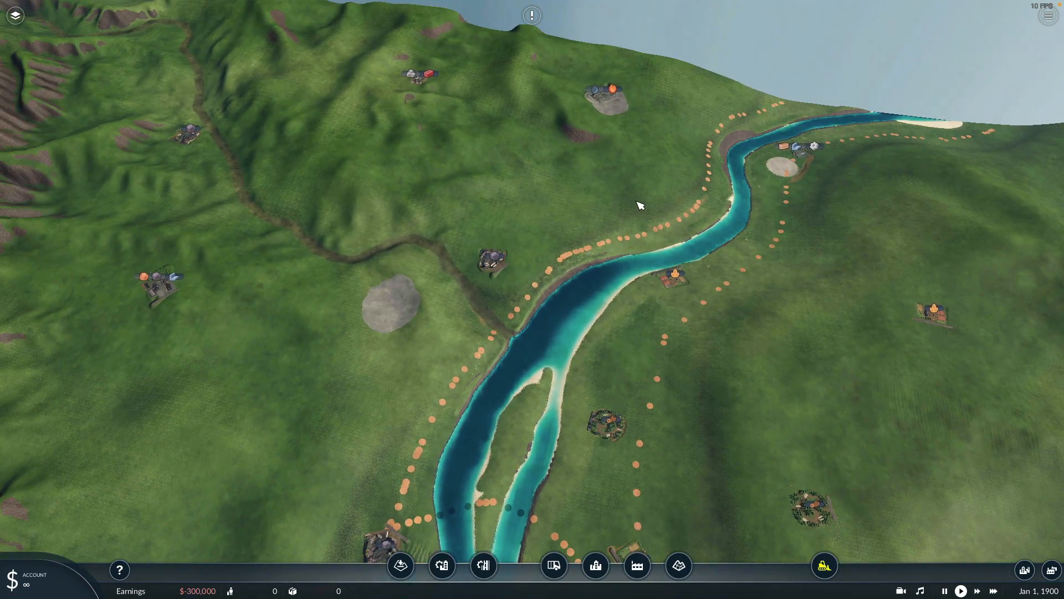
pyautogui.moveTo(634, 206); pyautogui.dragTo(686, 210)
pyautogui.moveTo(565, 216); pyautogui.dragTo(623, 218)
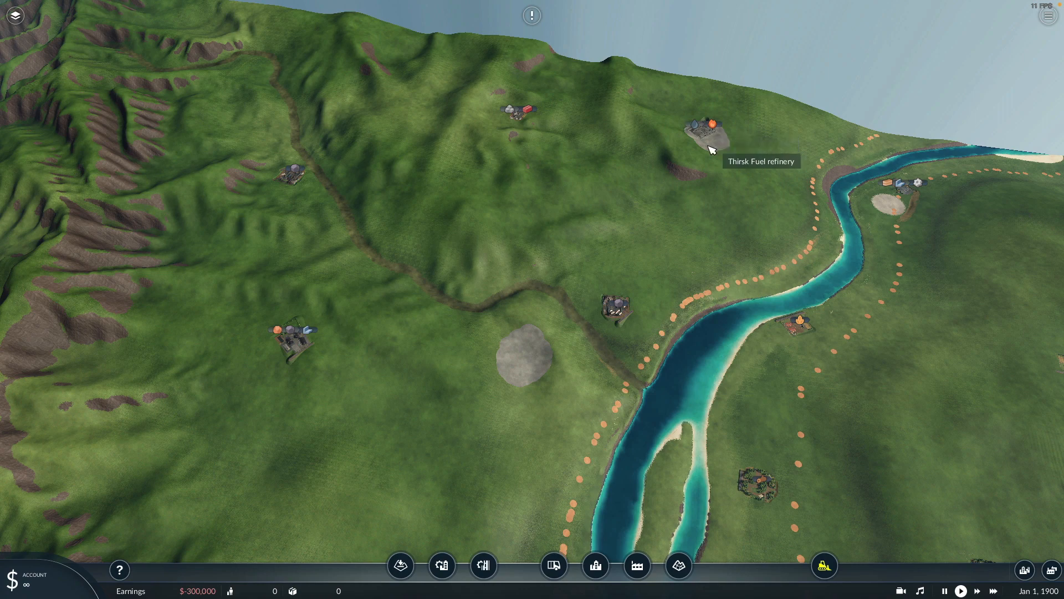
pyautogui.moveTo(773, 214); pyautogui.dragTo(644, 164)
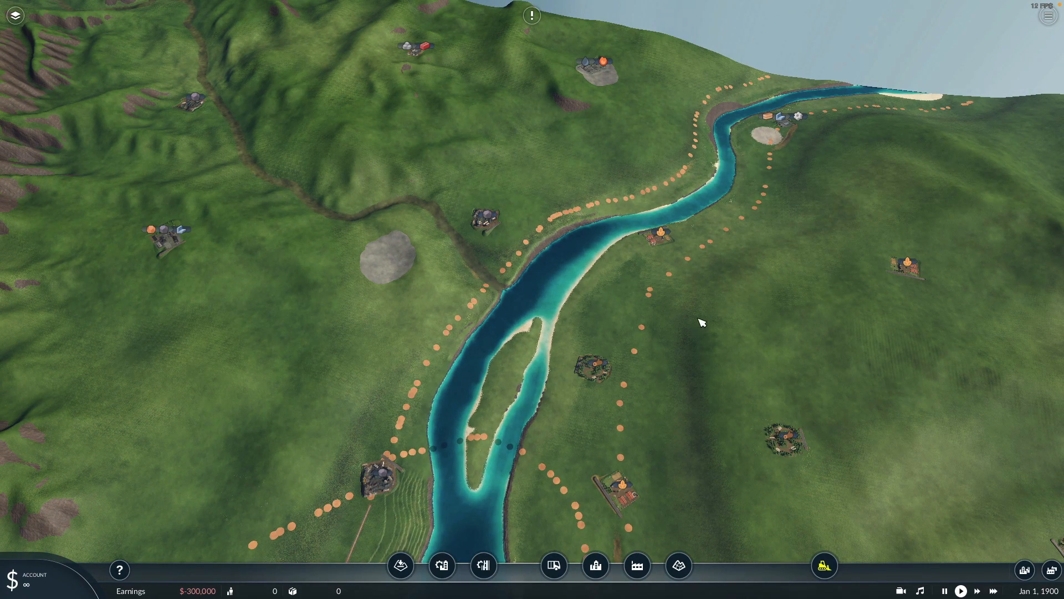
pyautogui.moveTo(701, 321); pyautogui.dragTo(703, 233)
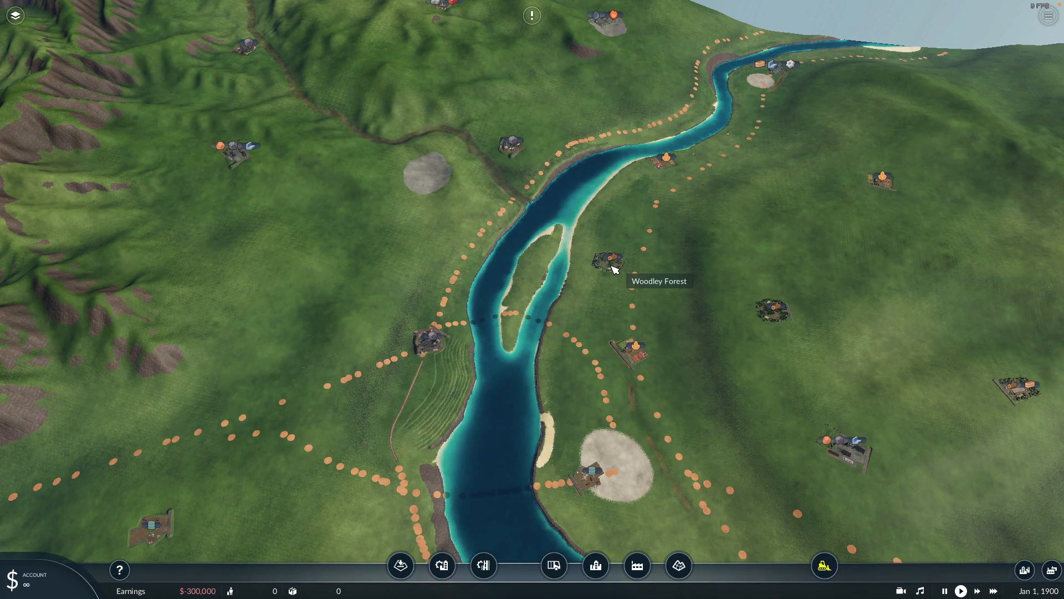
pyautogui.moveTo(614, 269); pyautogui.dragTo(614, 242)
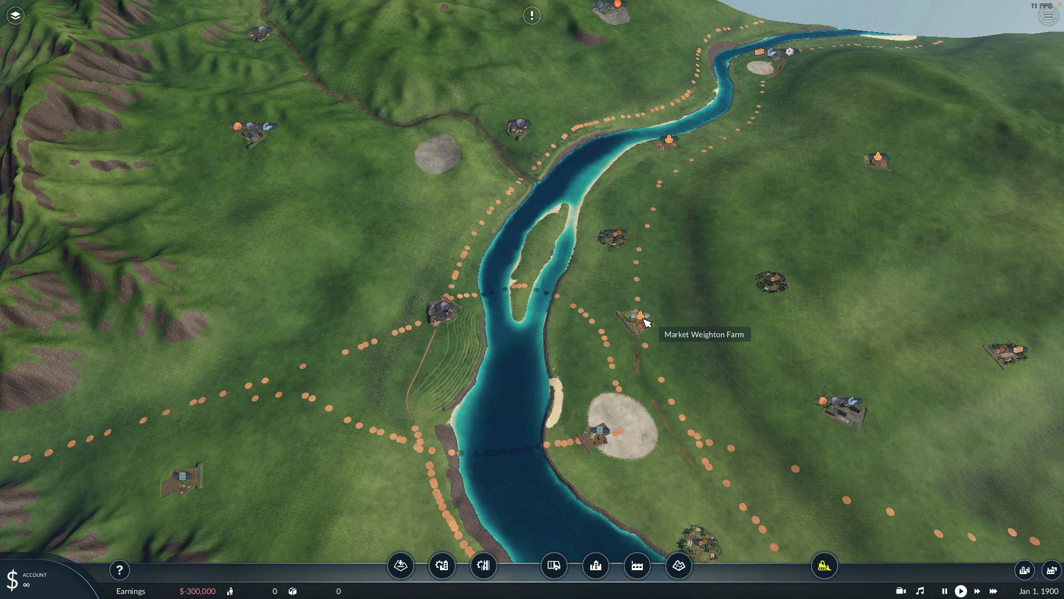
pyautogui.moveTo(641, 346); pyautogui.dragTo(715, 251)
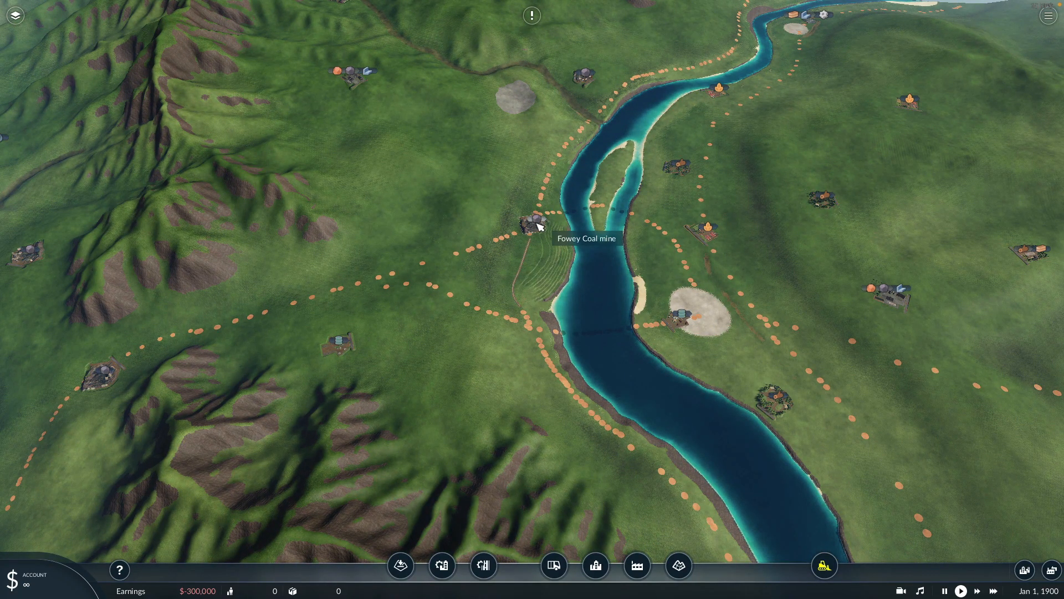
pyautogui.scroll(5, 540, 228)
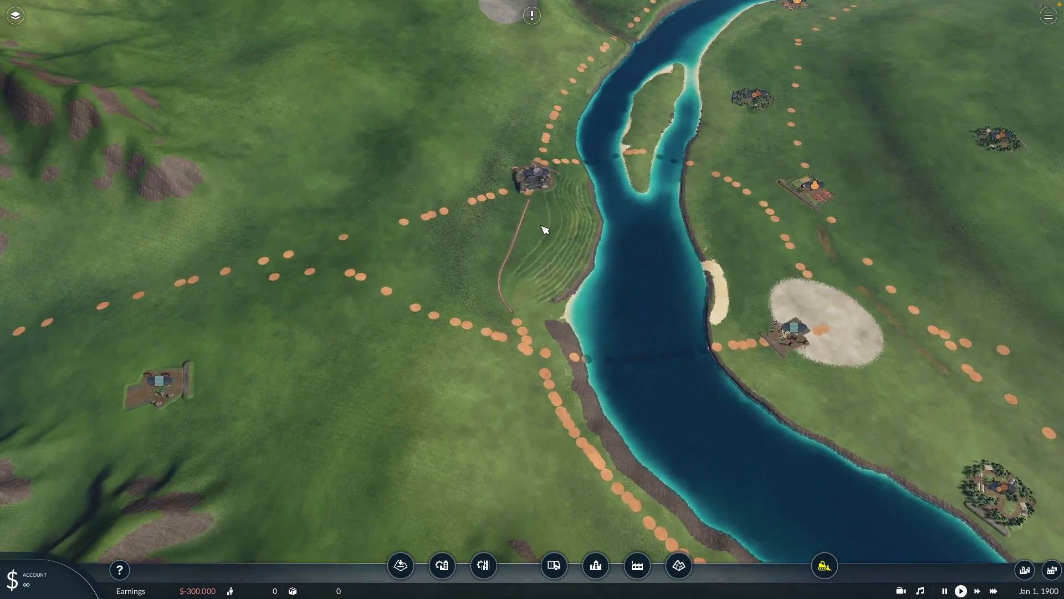
pyautogui.moveTo(545, 229); pyautogui.dragTo(708, 205)
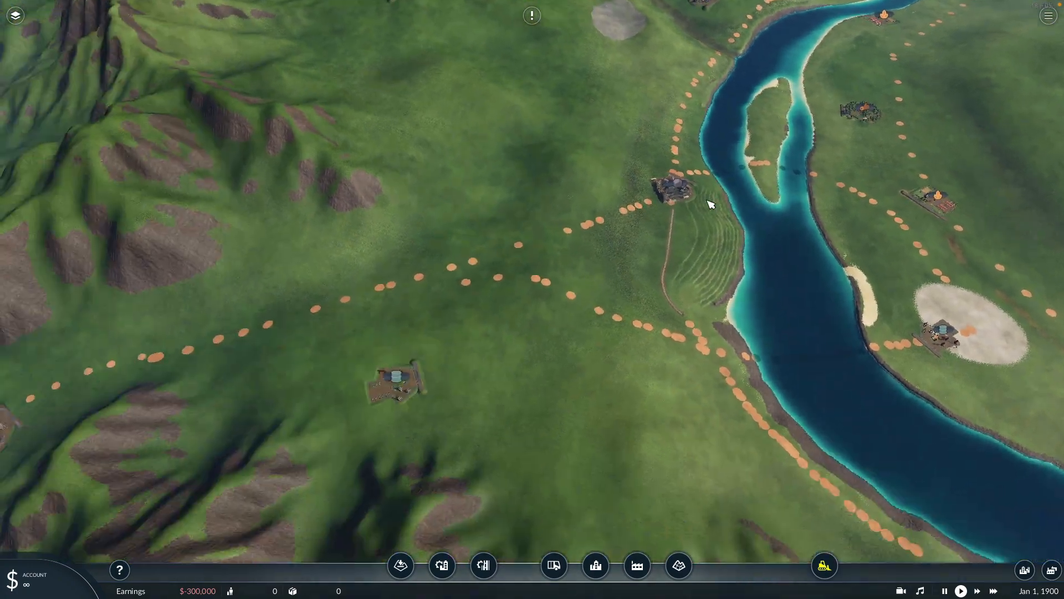
# Step: Examine the generated industries from the island river past the mountains to the bay and its coastal trail
pyautogui.scroll(-10, 472, 319)
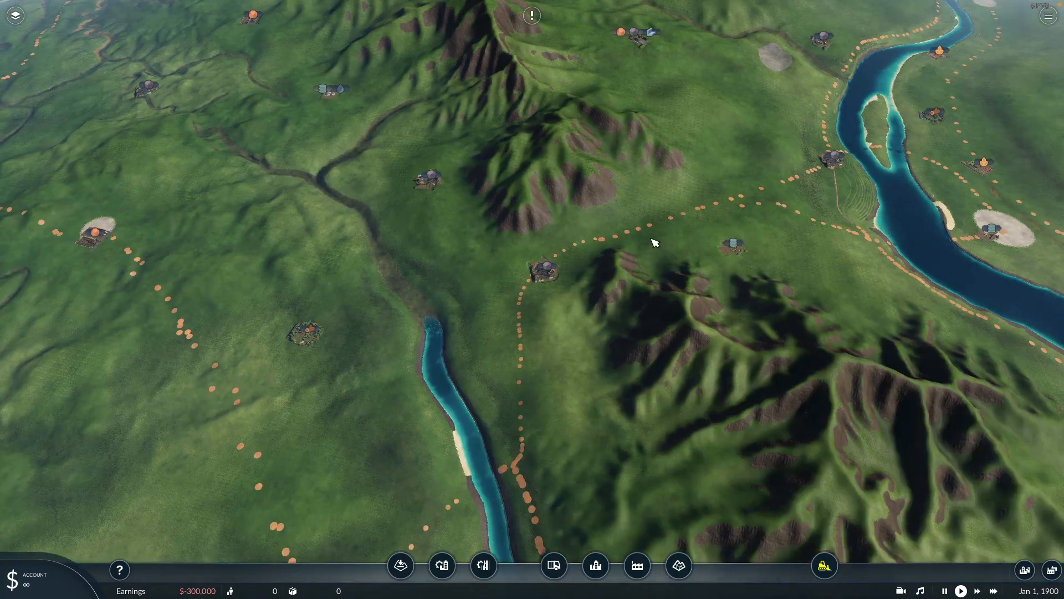
pyautogui.scroll(5, 653, 237)
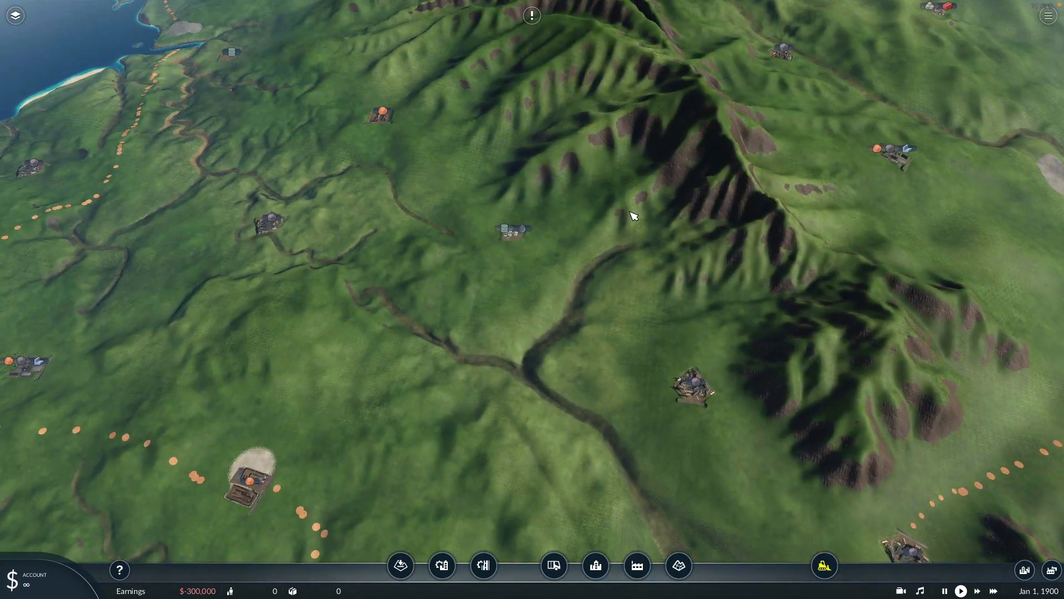
pyautogui.scroll(3, 643, 285)
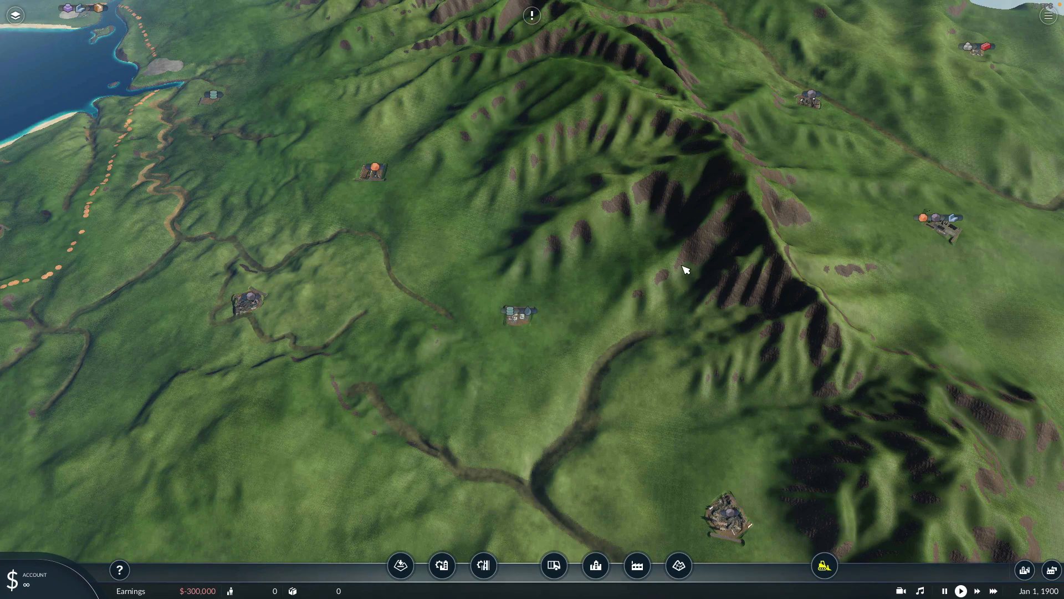
pyautogui.press('s')
pyautogui.press('a')
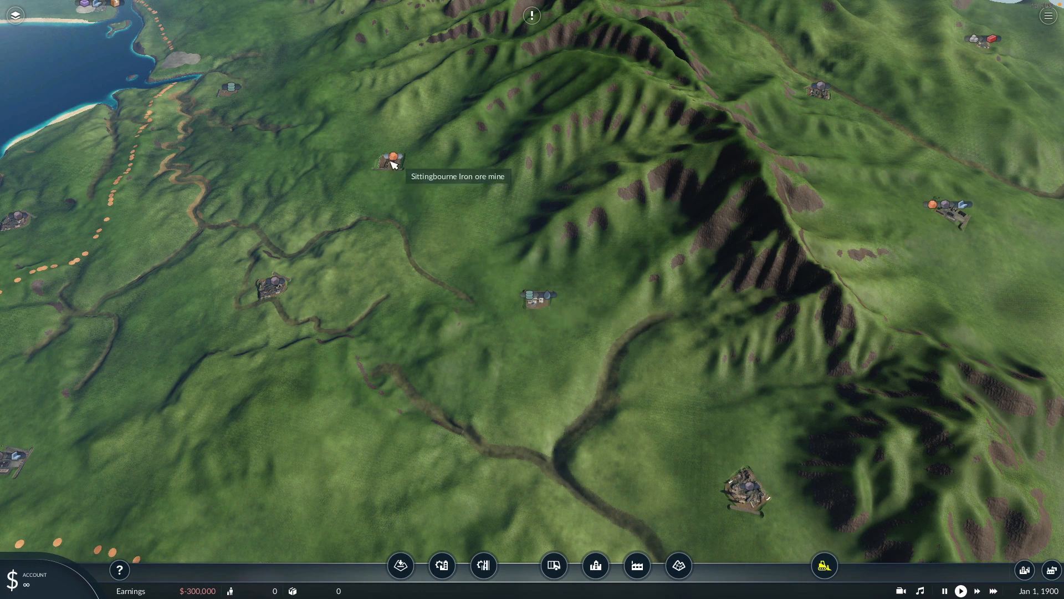
pyautogui.moveTo(414, 182); pyautogui.dragTo(670, 293)
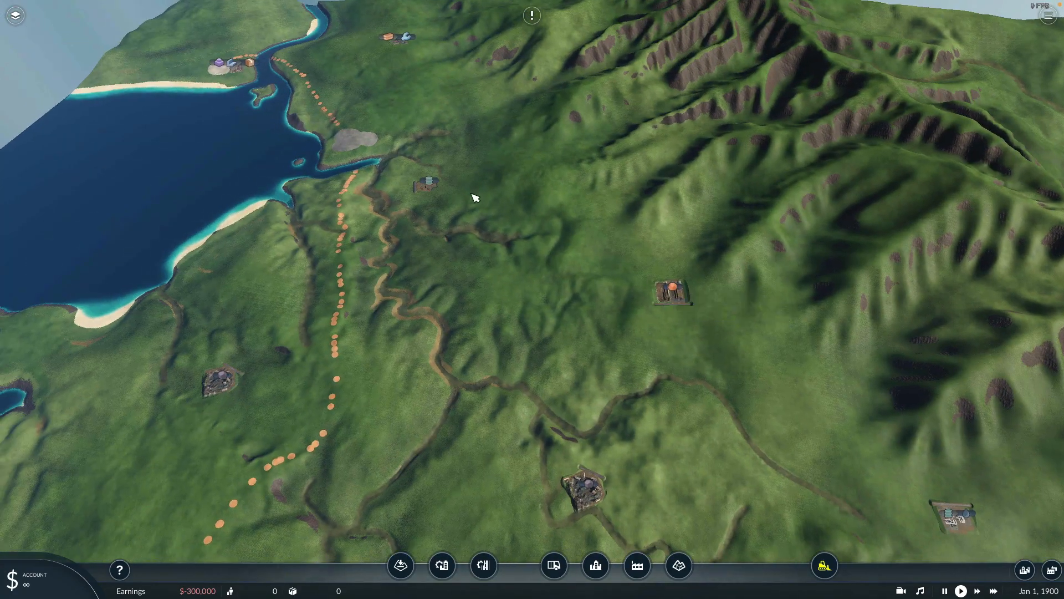
pyautogui.moveTo(430, 188); pyautogui.dragTo(600, 338)
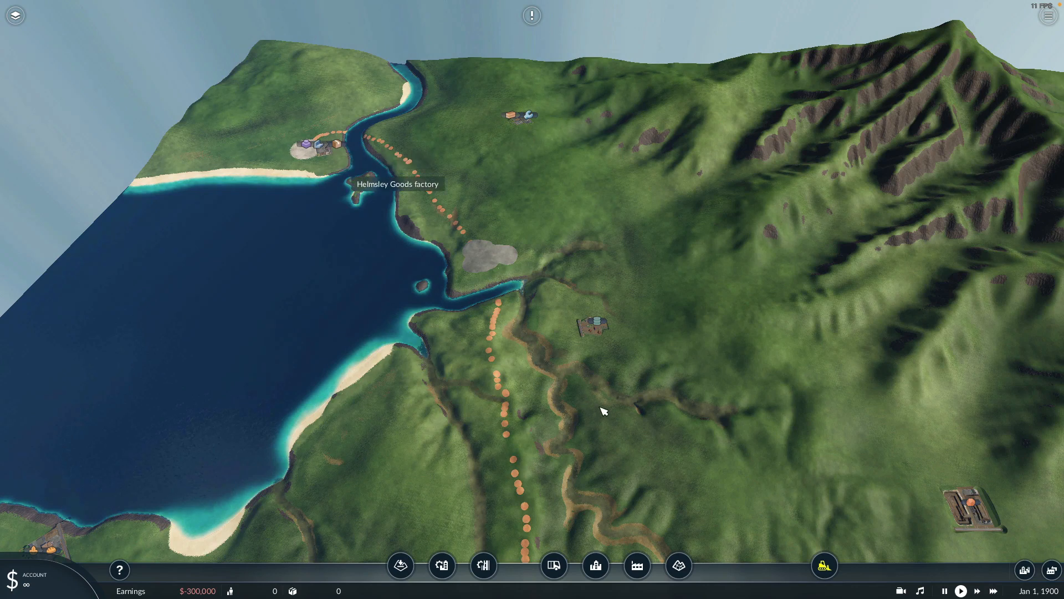
pyautogui.moveTo(610, 357); pyautogui.dragTo(639, 178)
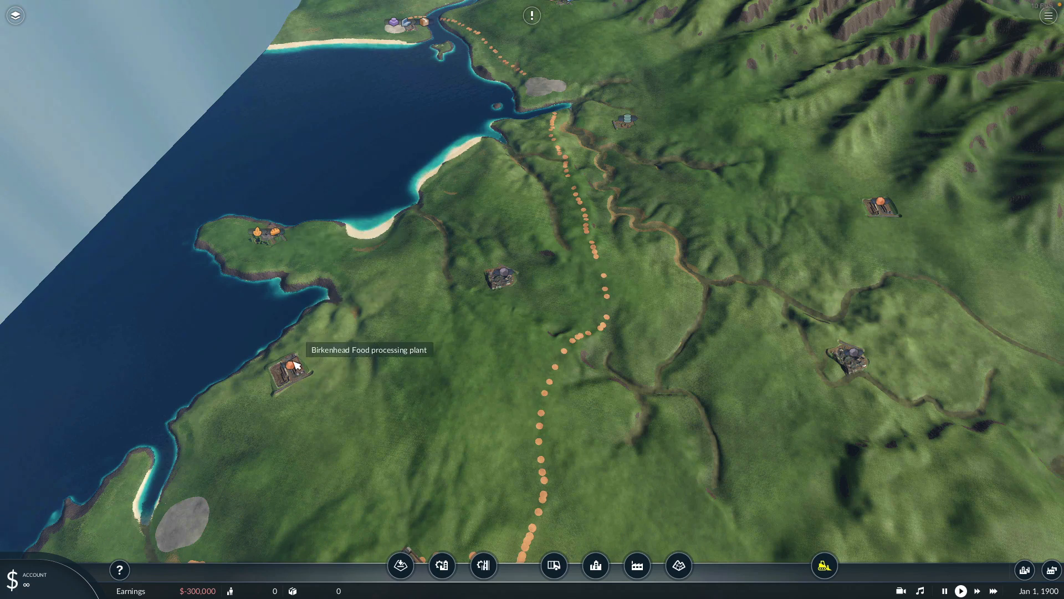
# Step: Examine the industries along the coast from the Birkenhead food processing plant over the cliff hills to the beaches facing the strait
pyautogui.moveTo(276, 238); pyautogui.dragTo(482, 219)
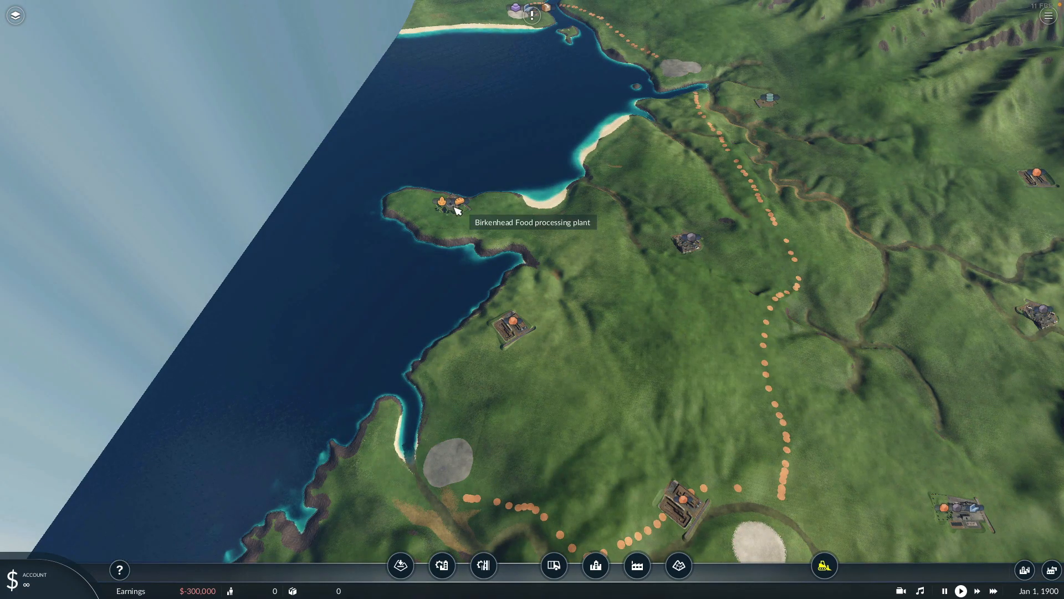
pyautogui.moveTo(672, 429); pyautogui.dragTo(589, 273)
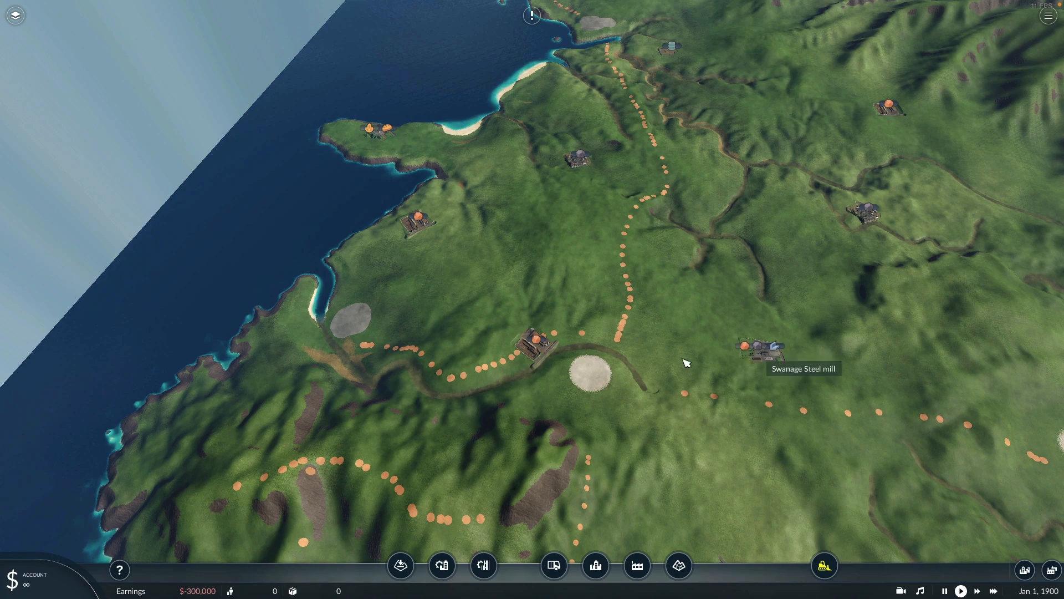
pyautogui.moveTo(664, 353); pyautogui.dragTo(688, 299)
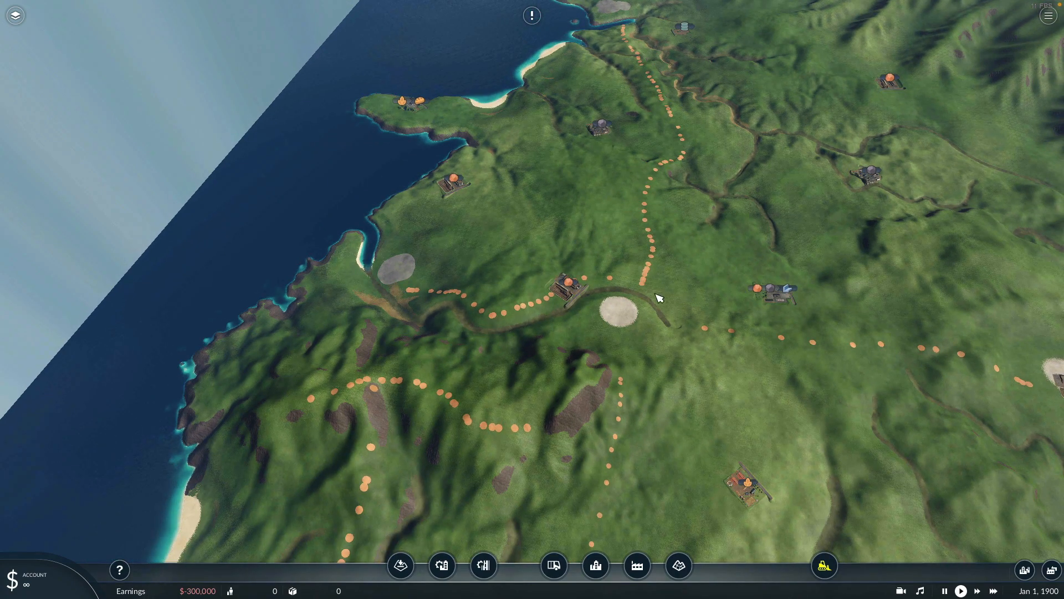
pyautogui.moveTo(718, 382); pyautogui.dragTo(714, 315)
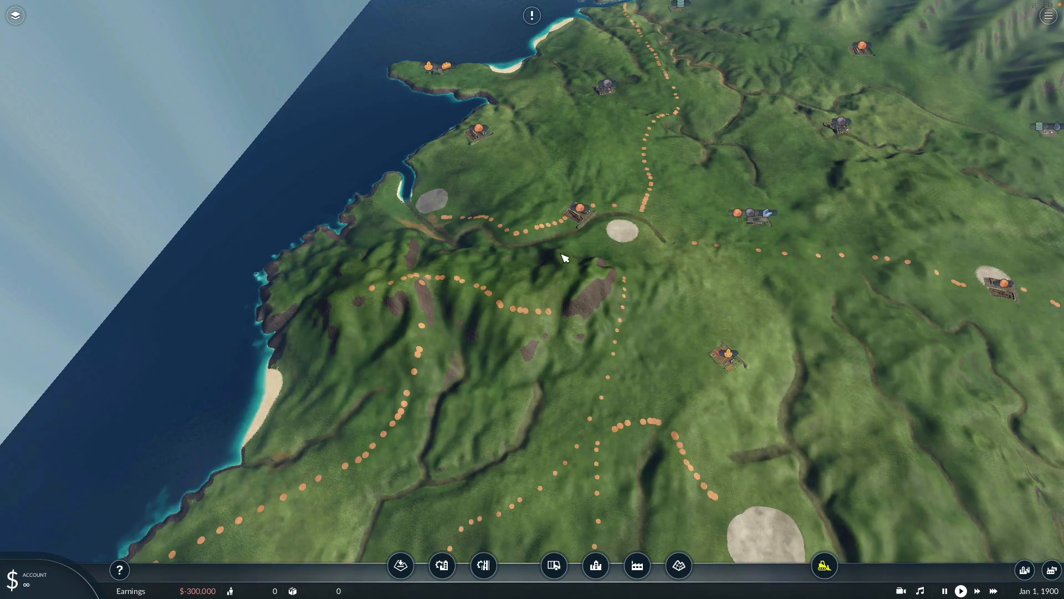
pyautogui.moveTo(554, 438); pyautogui.dragTo(560, 243)
pyautogui.moveTo(559, 342); pyautogui.dragTo(556, 295)
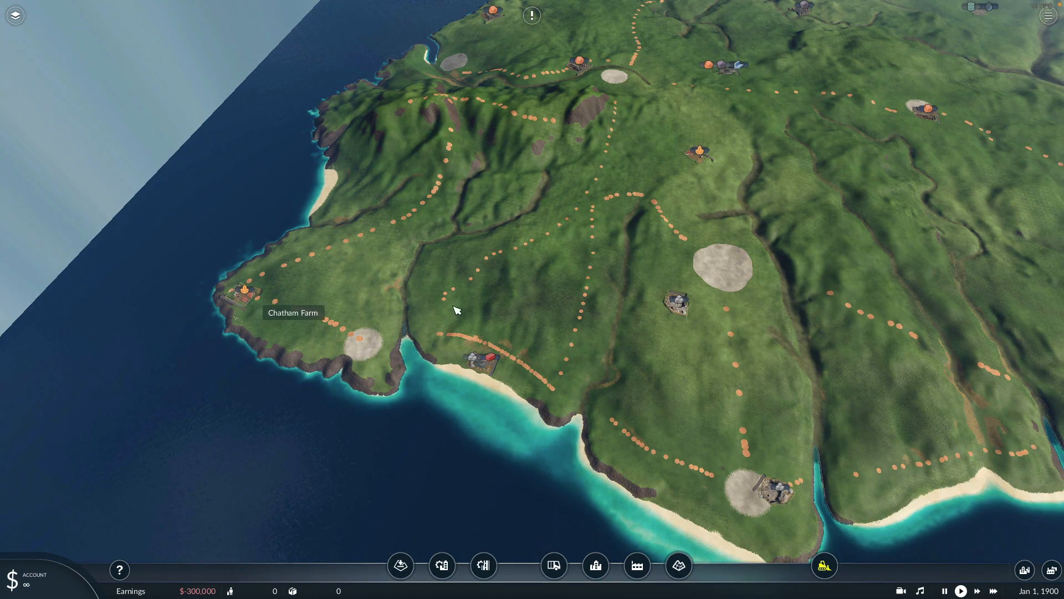
pyautogui.moveTo(667, 339); pyautogui.dragTo(537, 294)
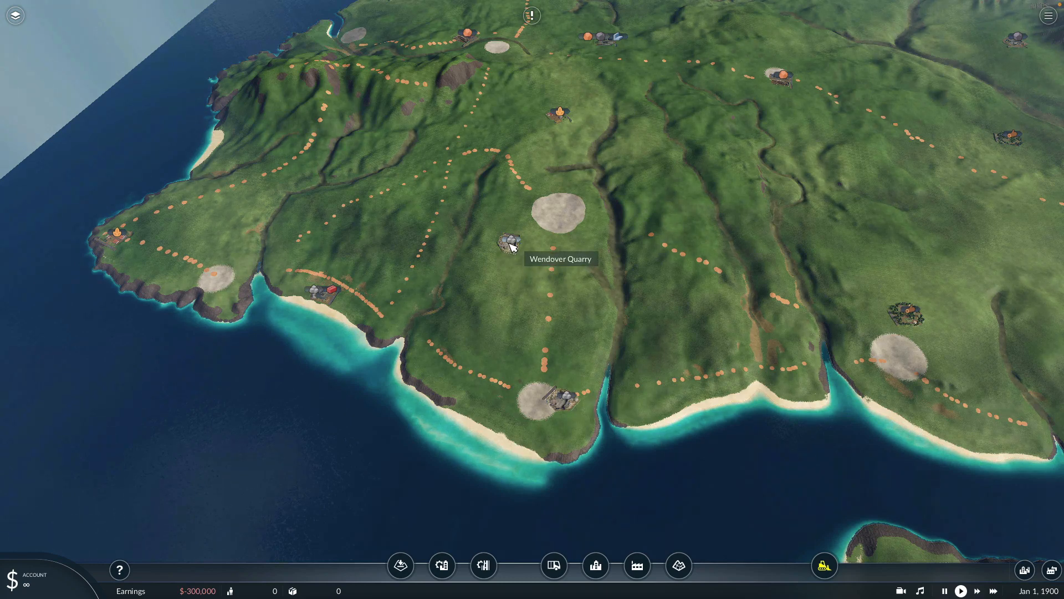
pyautogui.scroll(-2, 561, 399)
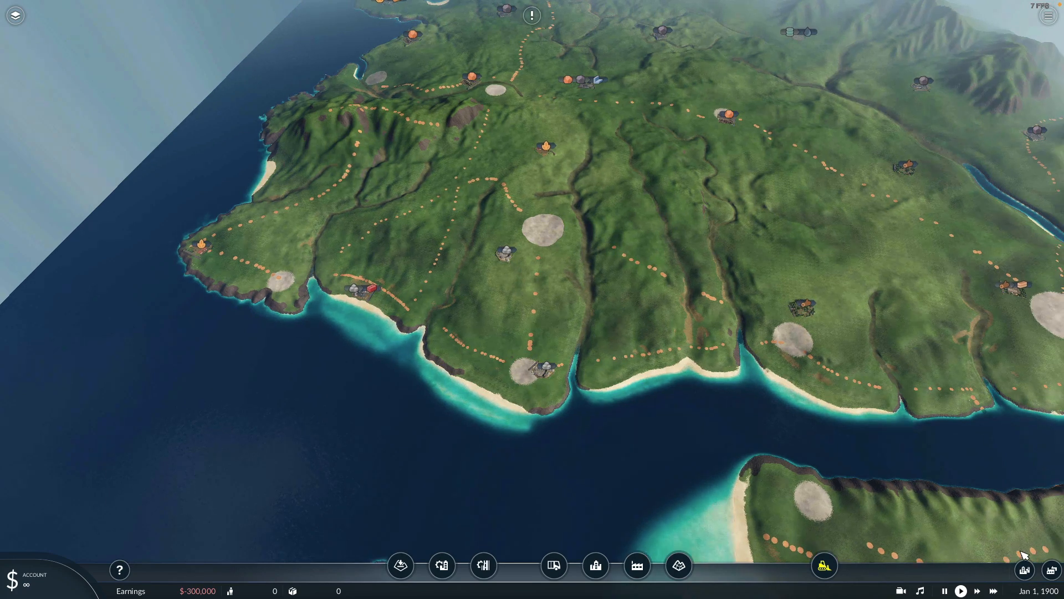
# Step: Review the industry statistics sorted by product, from the goods factories to the iron ore mines, and close the list
pyautogui.click(1051, 569)
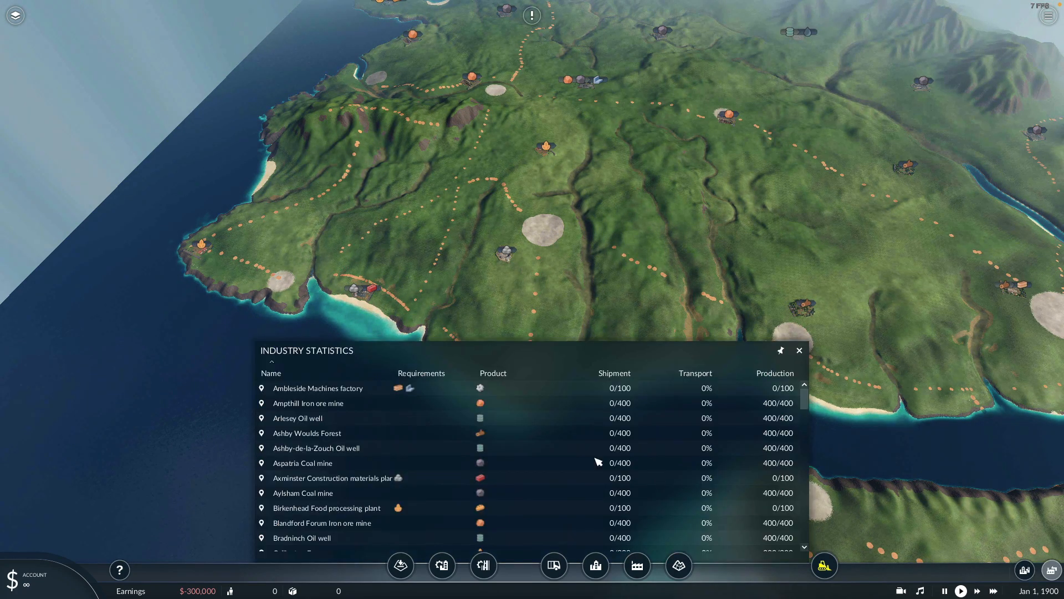
pyautogui.click(491, 377)
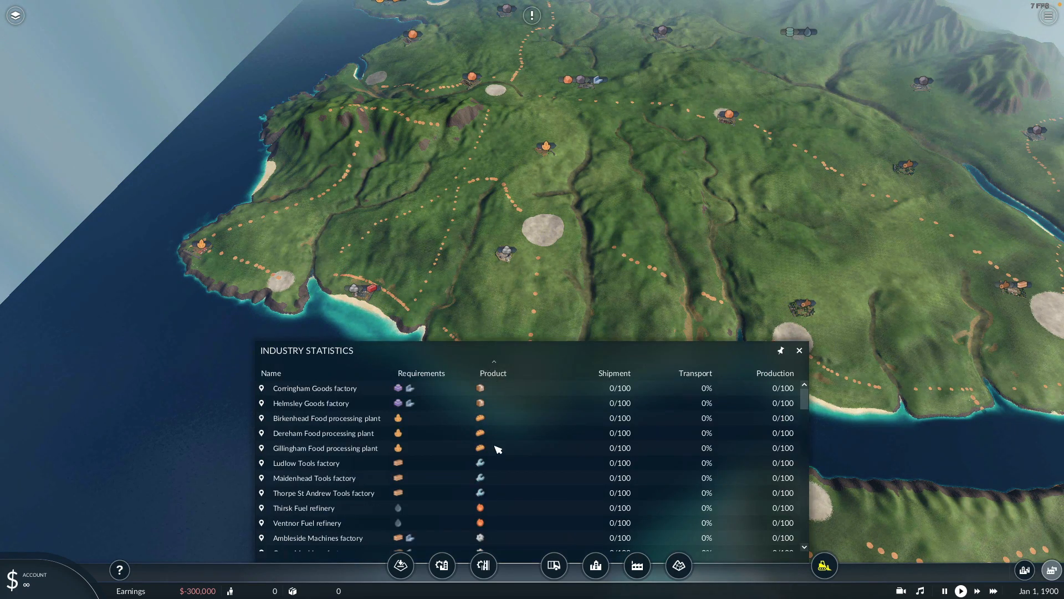
pyautogui.scroll(-3, 498, 444)
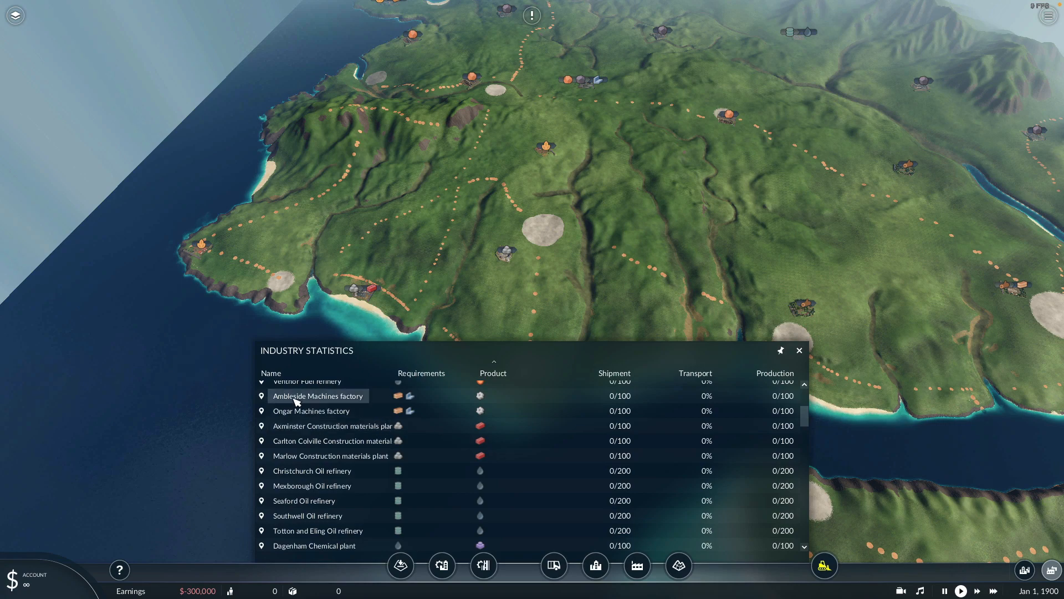
pyautogui.scroll(-2, 497, 432)
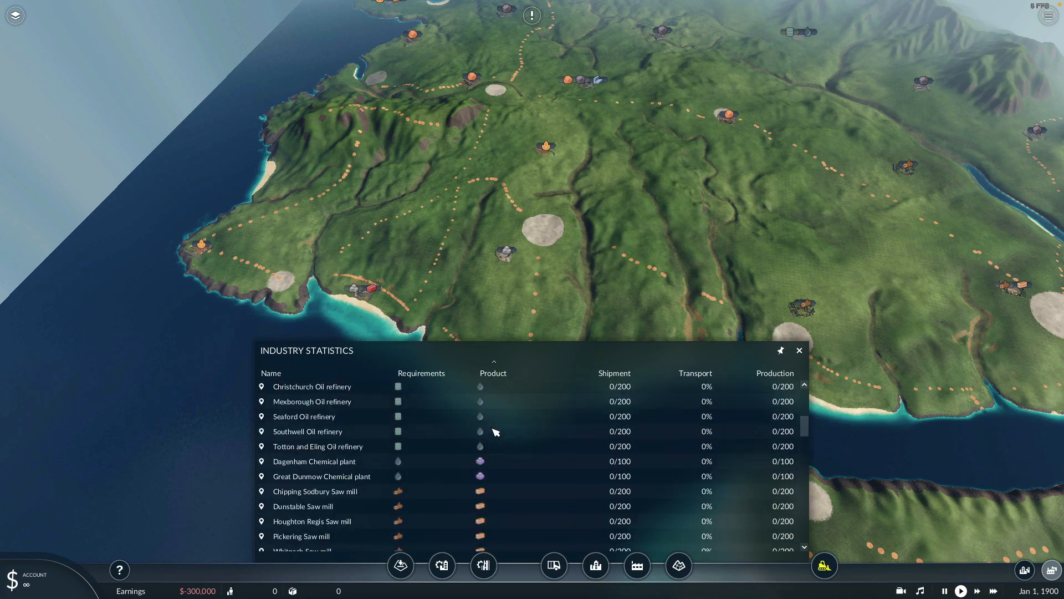
pyautogui.scroll(-2, 496, 431)
pyautogui.scroll(-8, 496, 432)
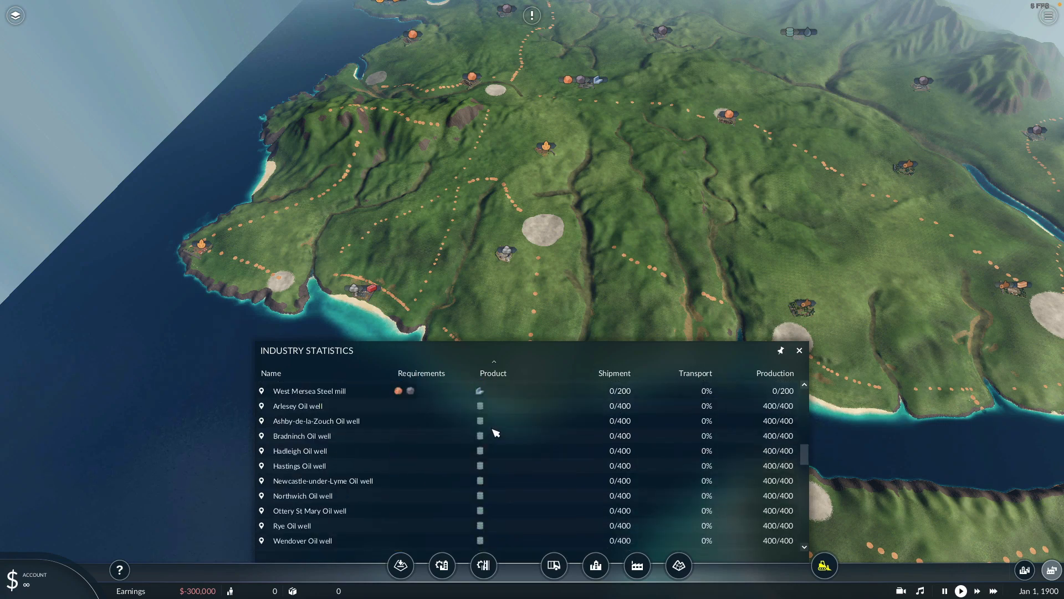
pyautogui.scroll(-5, 496, 432)
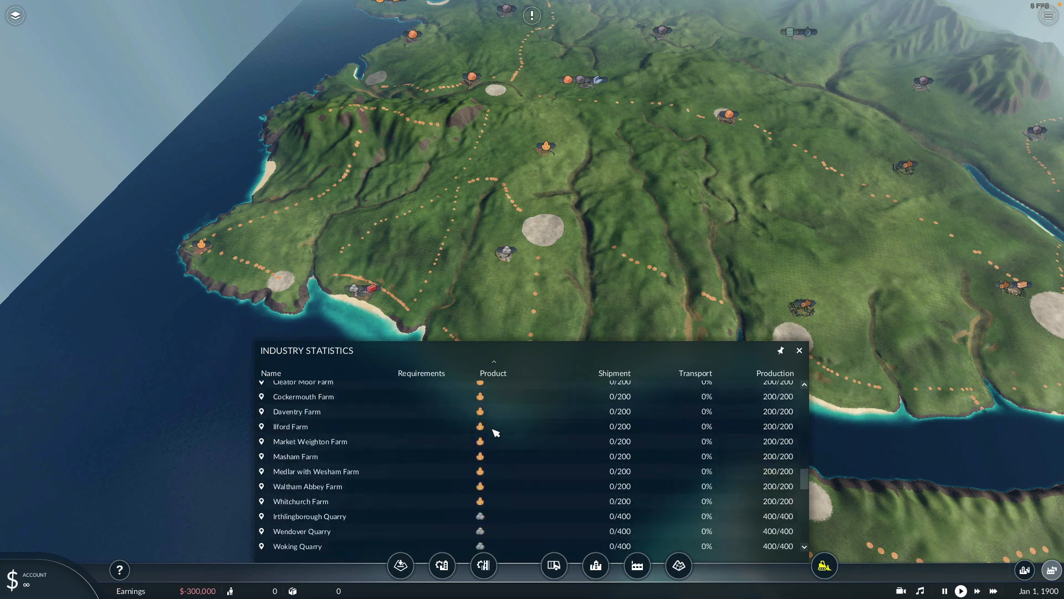
pyautogui.scroll(-2, 496, 432)
pyautogui.scroll(1, 496, 432)
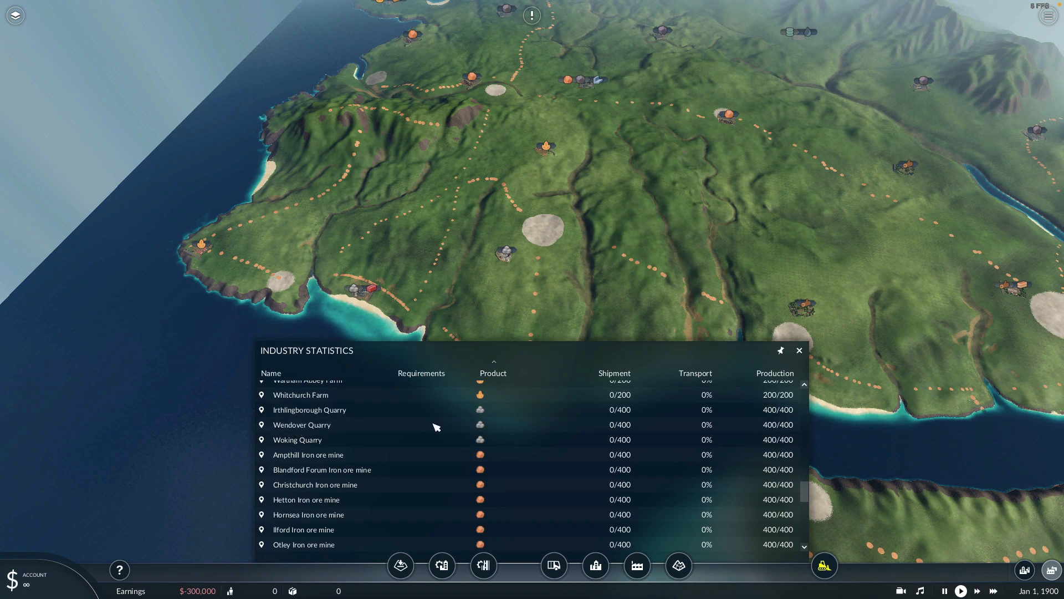
pyautogui.click(799, 350)
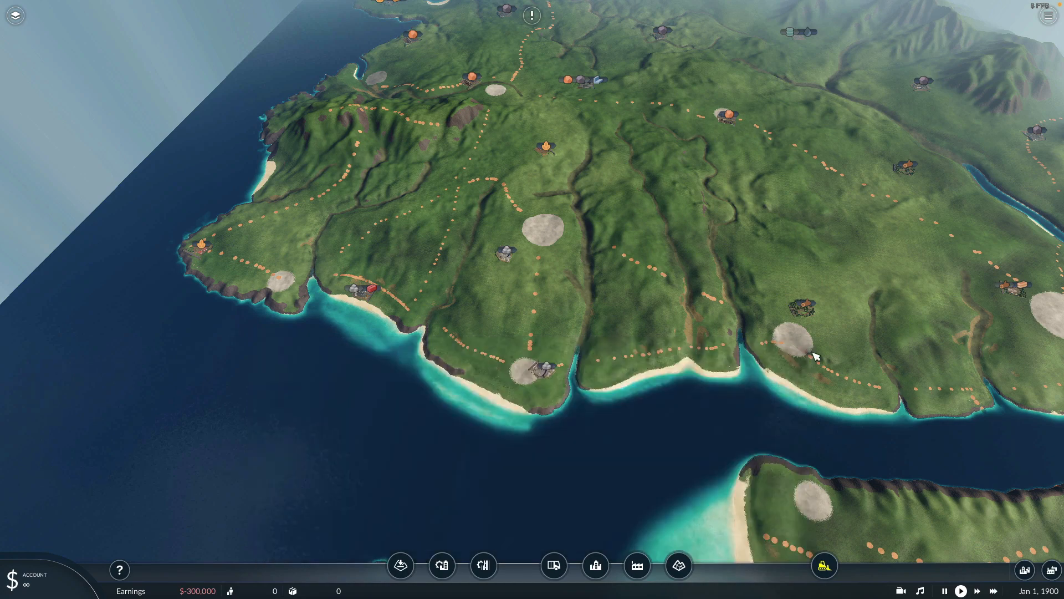
# Step: Examine the industries on the land across the strait, around the delta, the forest and the refinery on the tree-lined river
pyautogui.moveTo(852, 337); pyautogui.dragTo(608, 285)
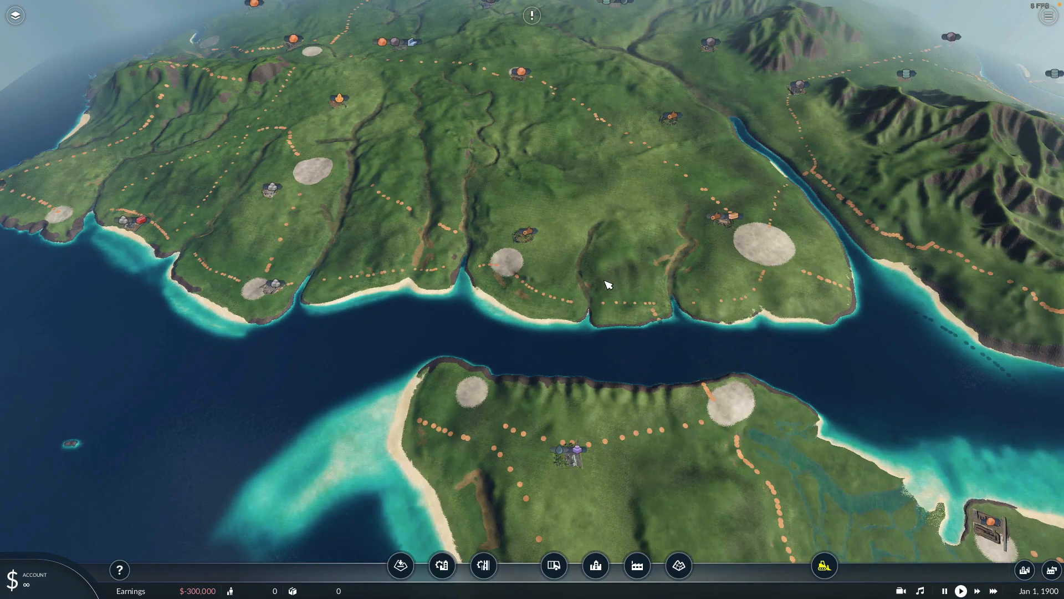
pyautogui.moveTo(593, 446); pyautogui.dragTo(554, 313)
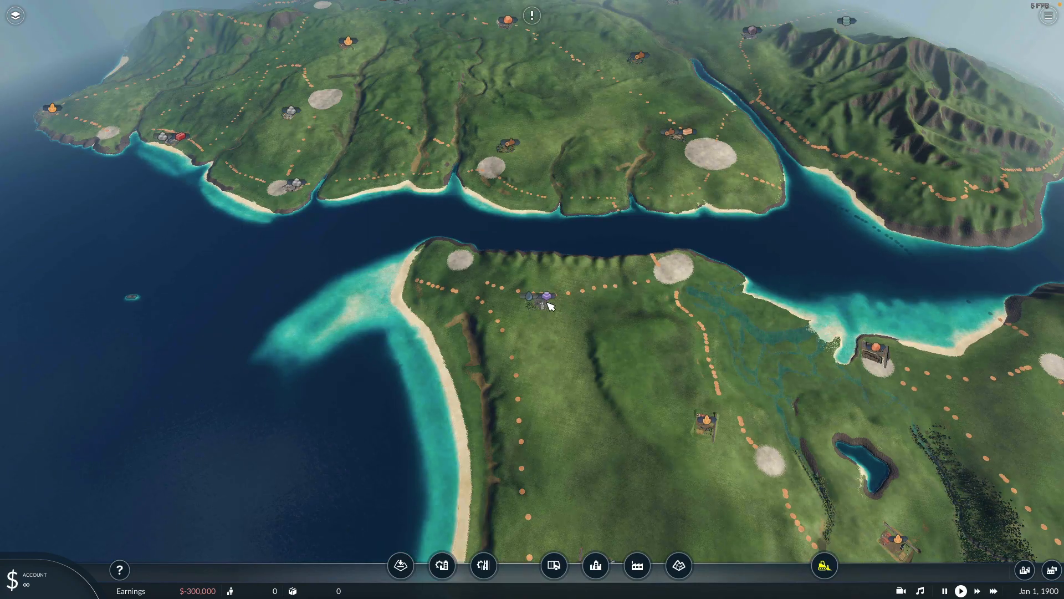
pyautogui.moveTo(608, 380); pyautogui.dragTo(534, 321)
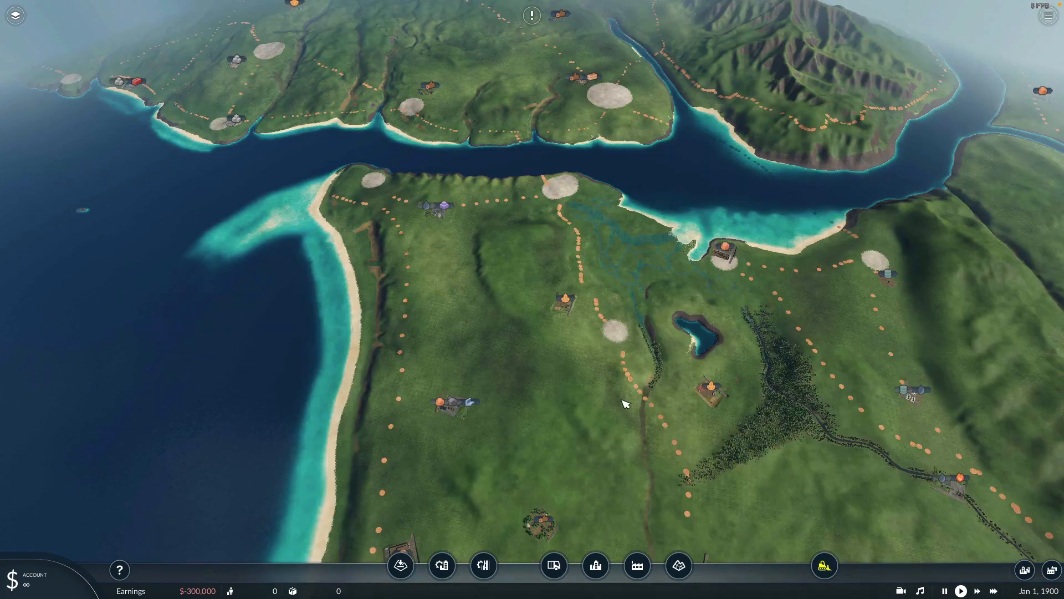
pyautogui.moveTo(749, 443); pyautogui.dragTo(660, 367)
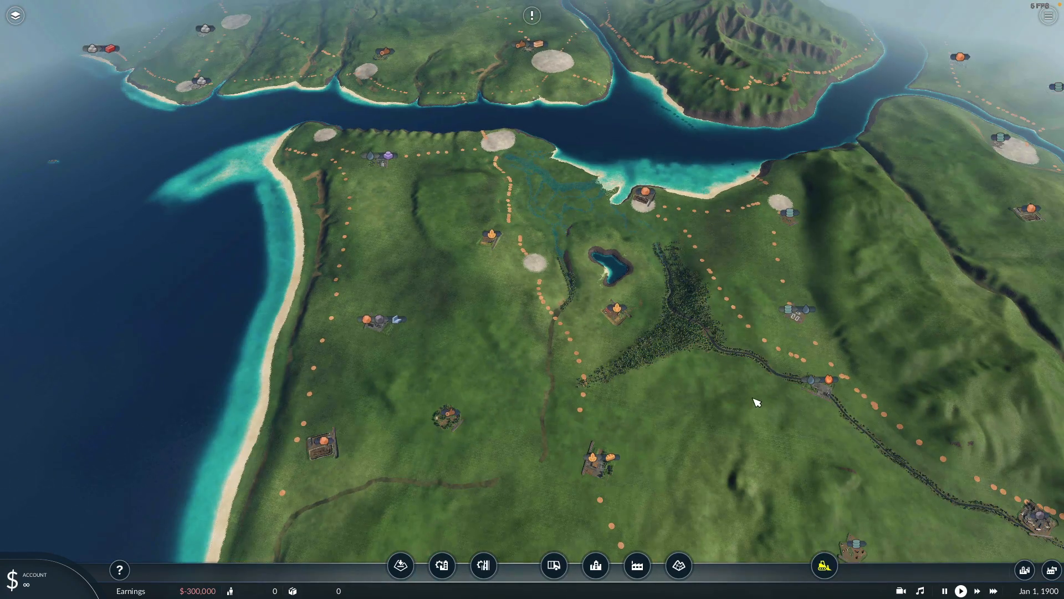
pyautogui.moveTo(756, 404); pyautogui.dragTo(651, 373)
pyautogui.scroll(5, 652, 373)
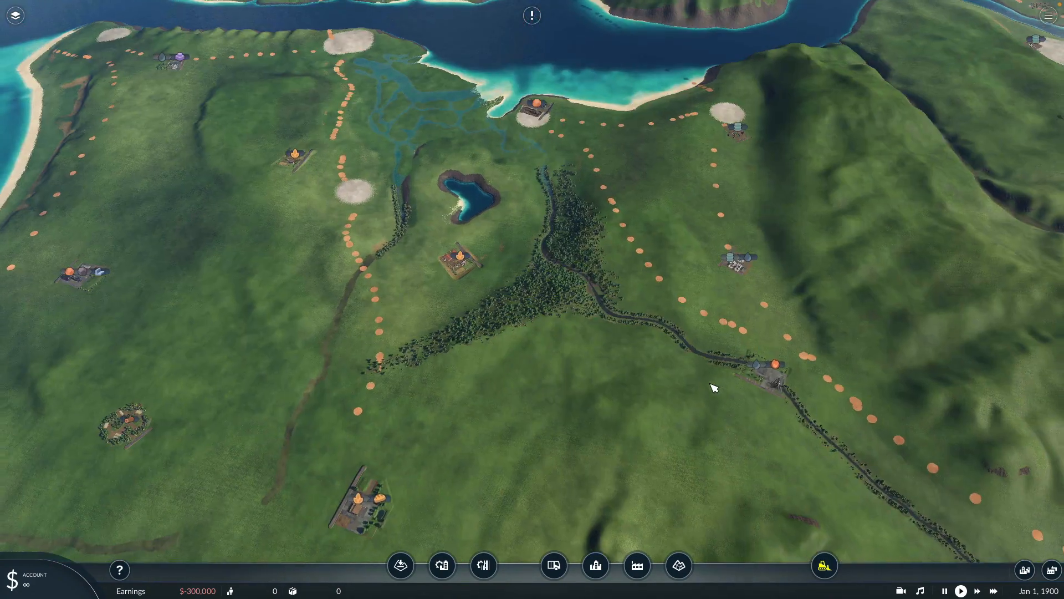
pyautogui.scroll(5, 582, 322)
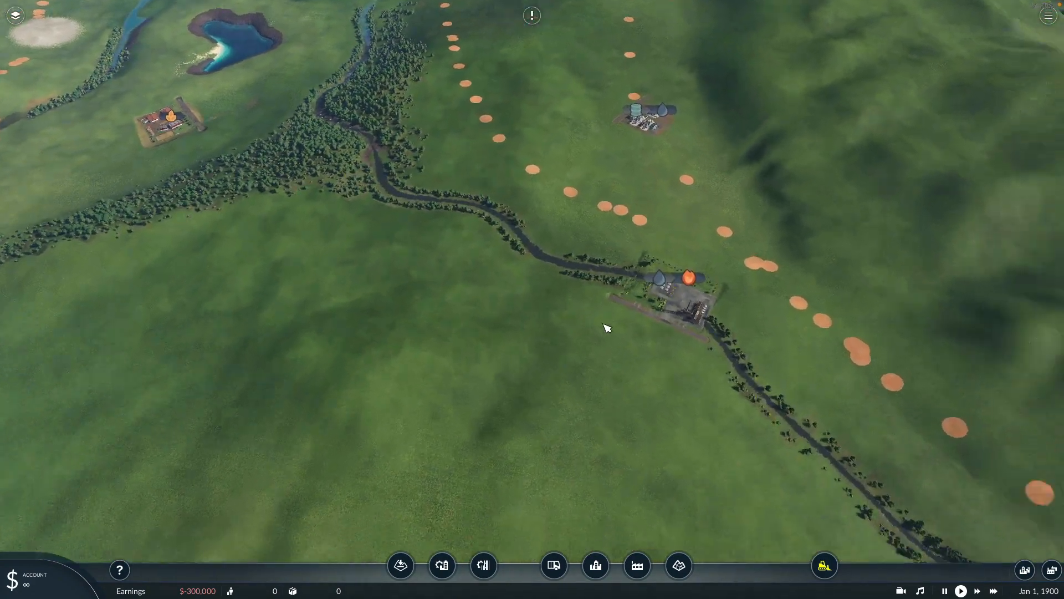
pyautogui.scroll(-5, 593, 323)
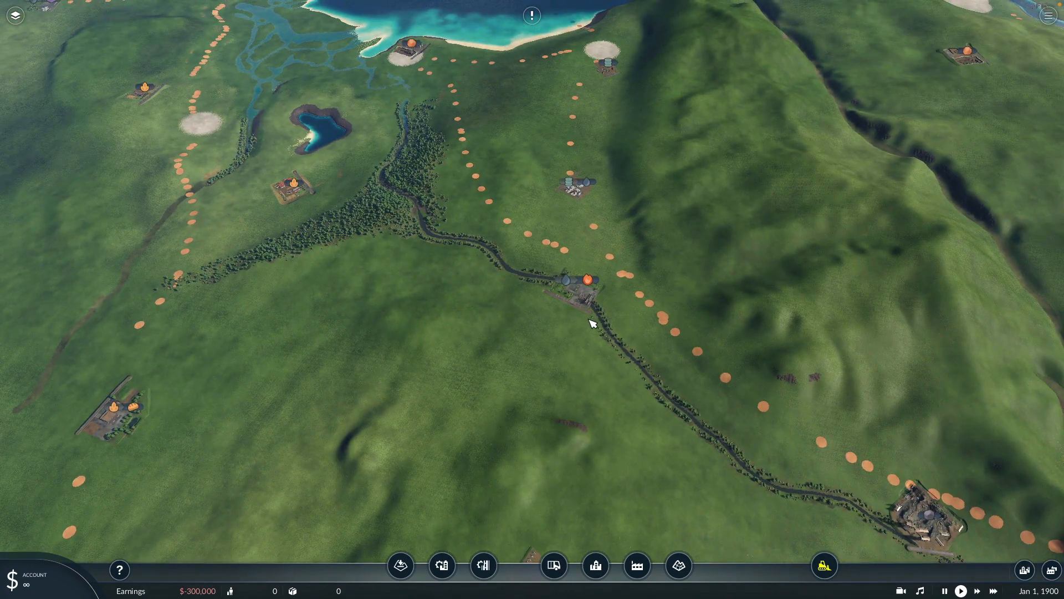
pyautogui.scroll(3, 590, 312)
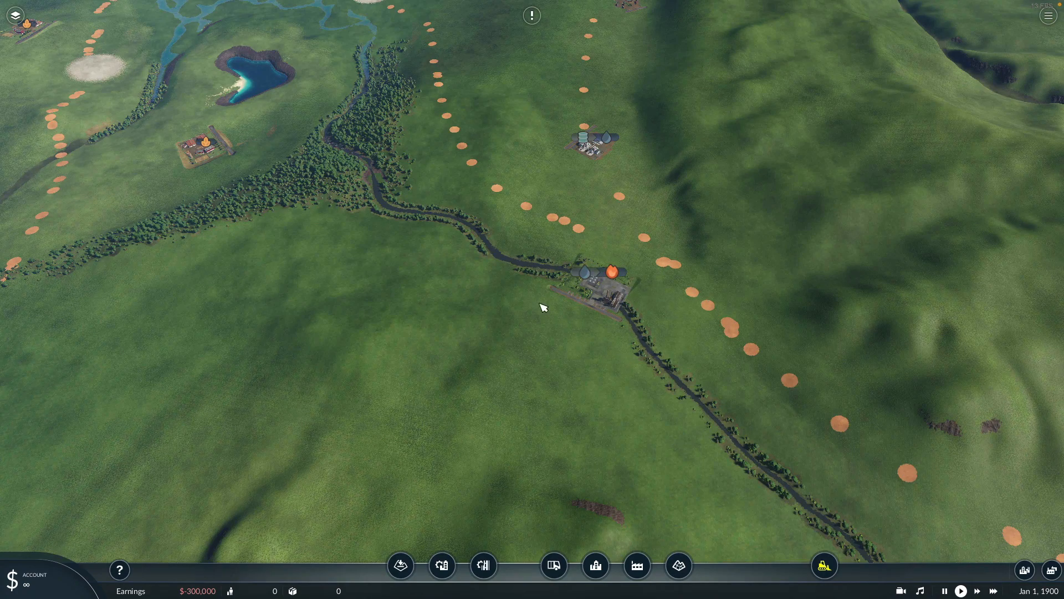
pyautogui.scroll(-2, 544, 308)
# Step: Examine the industries and trails from the Aspatria coal mine along the valley to the town patch at the lake's narrow inlet
pyautogui.press('s')
pyautogui.press('d')
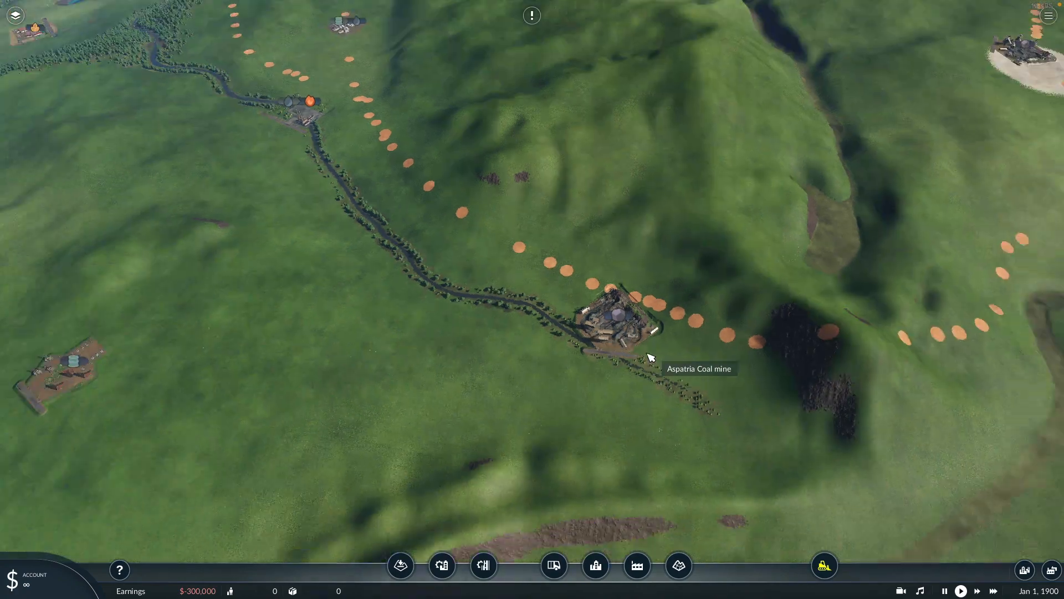
pyautogui.scroll(-2, 648, 354)
pyautogui.moveTo(260, 216); pyautogui.dragTo(678, 370, button='right')
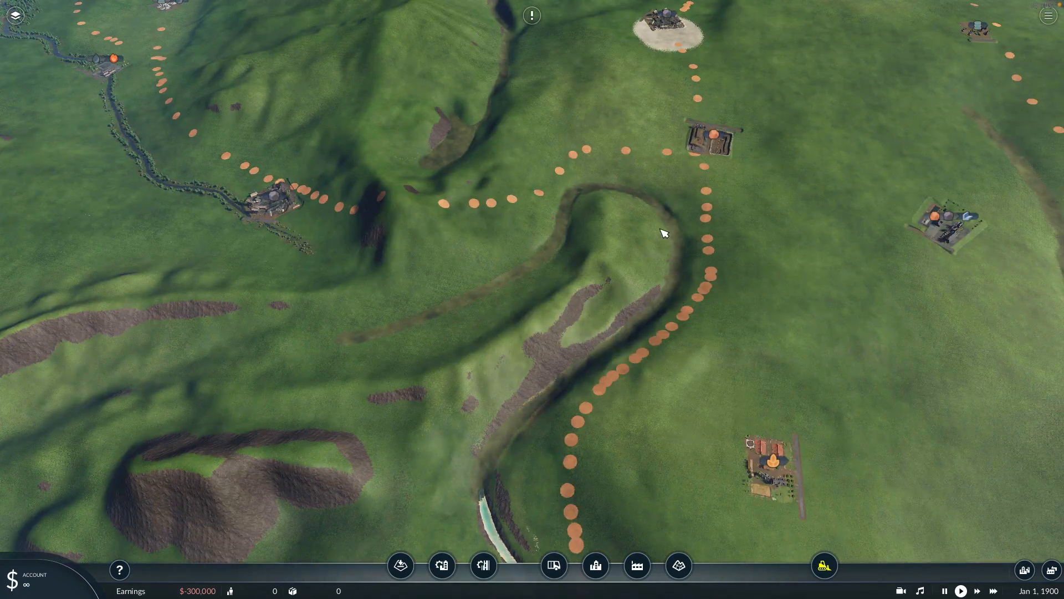
pyautogui.press('s')
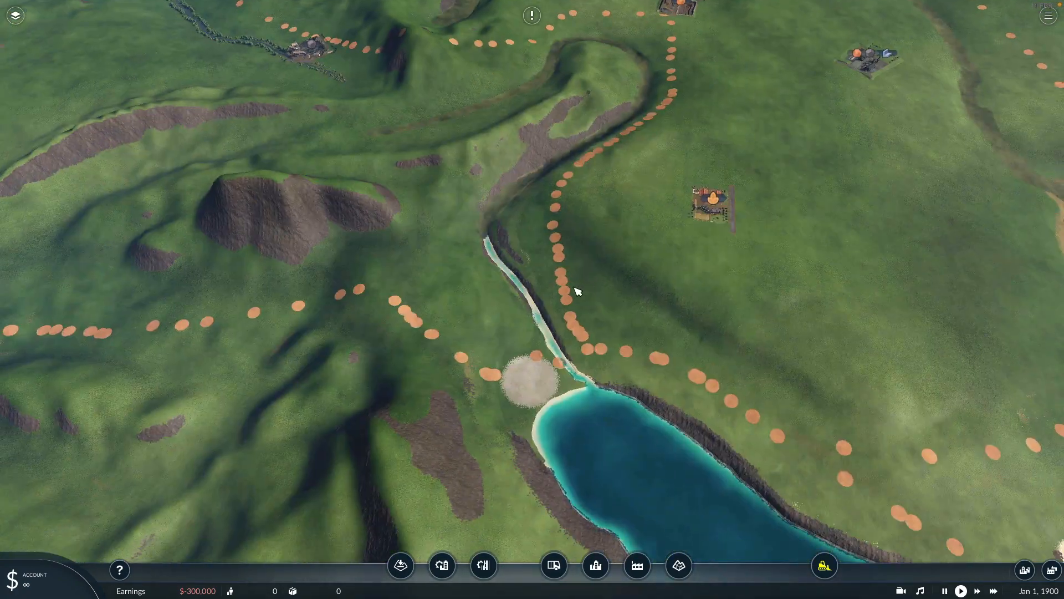
pyautogui.scroll(2, 574, 288)
pyautogui.moveTo(573, 288); pyautogui.dragTo(571, 333, button='middle')
pyautogui.scroll(2, 564, 322)
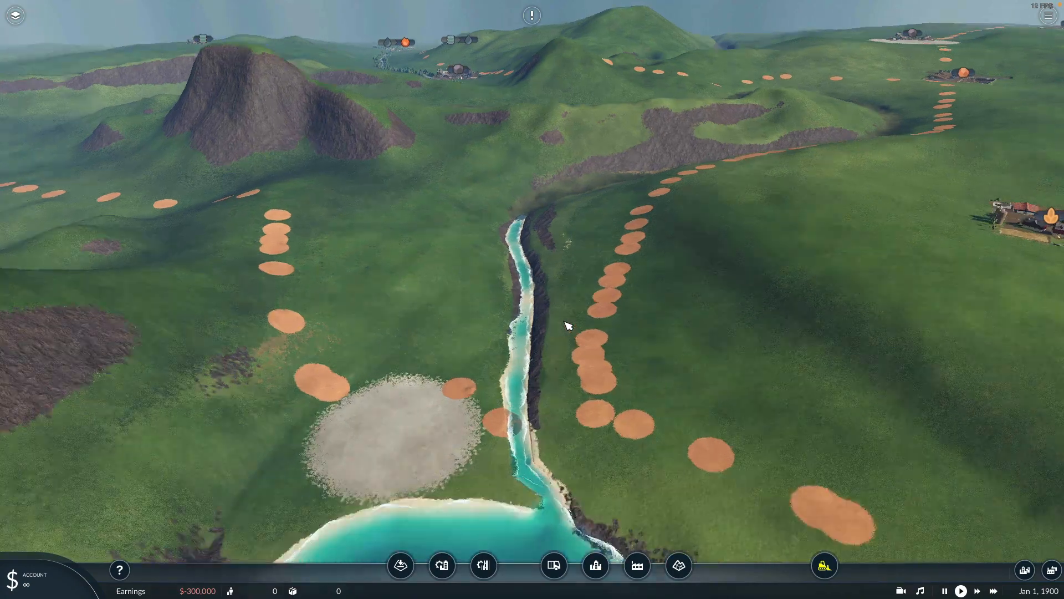
pyautogui.moveTo(571, 333); pyautogui.dragTo(634, 273, button='right')
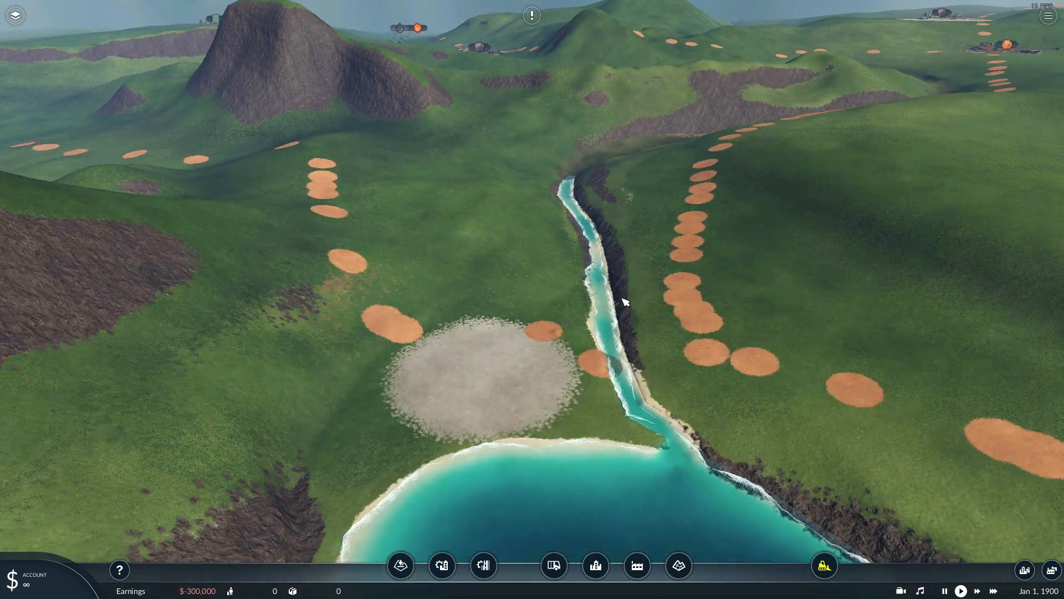
# Step: Examine the industries and trails from the lake inlet past the Ambleside Machines factory and peninsula to the inland area near the map edge
pyautogui.scroll(-5, 615, 296)
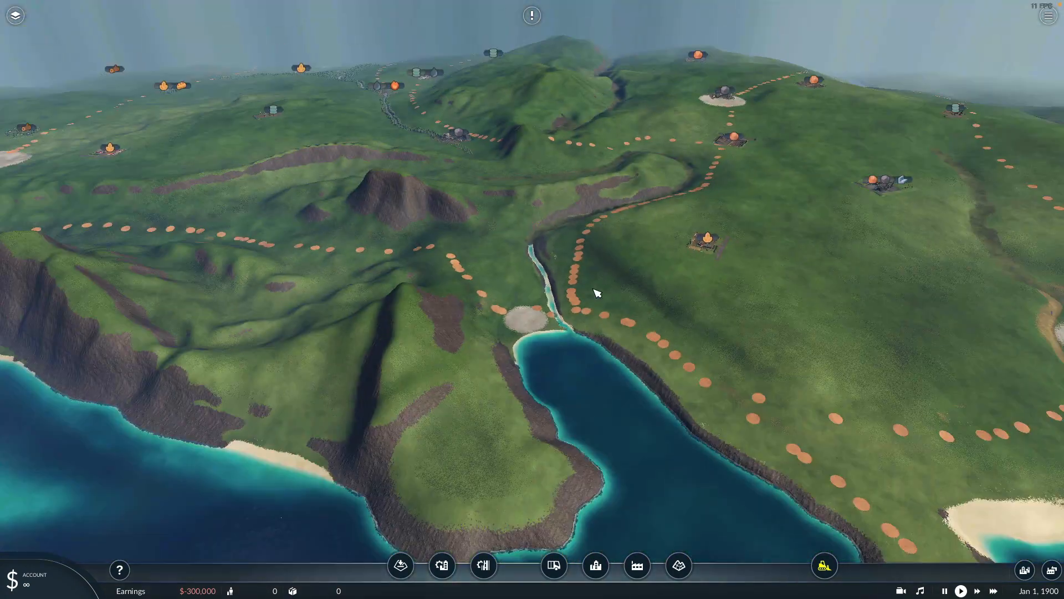
pyautogui.scroll(-2, 597, 293)
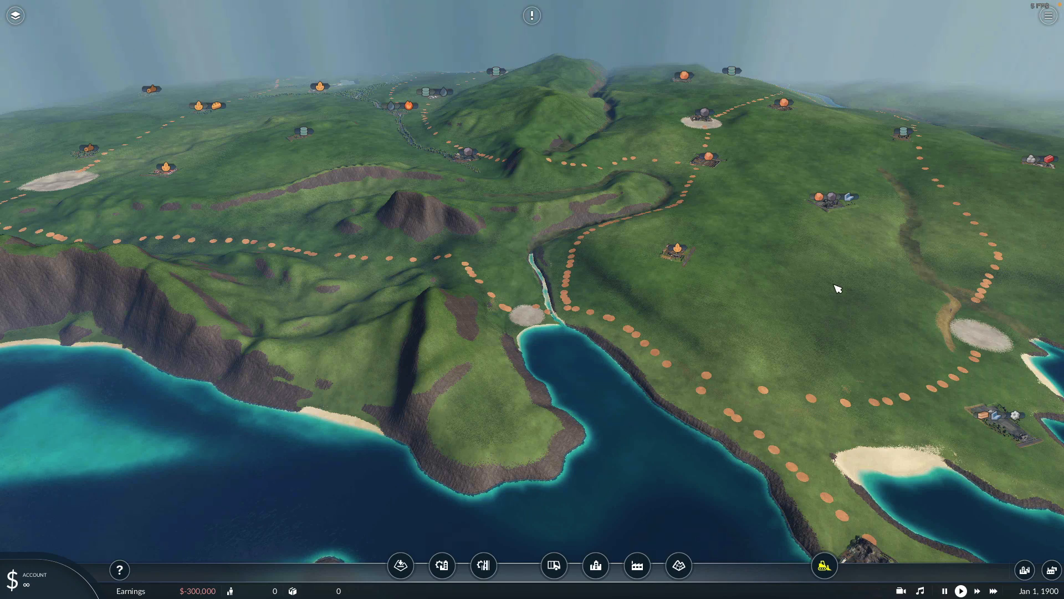
pyautogui.moveTo(838, 288); pyautogui.dragTo(632, 226, button='right')
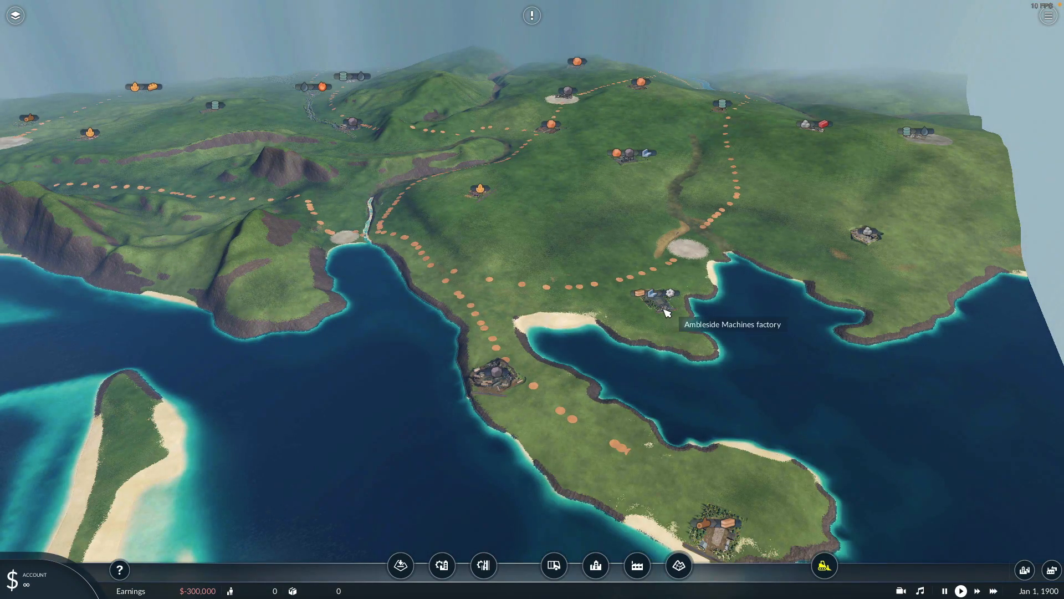
pyautogui.scroll(-2, 728, 490)
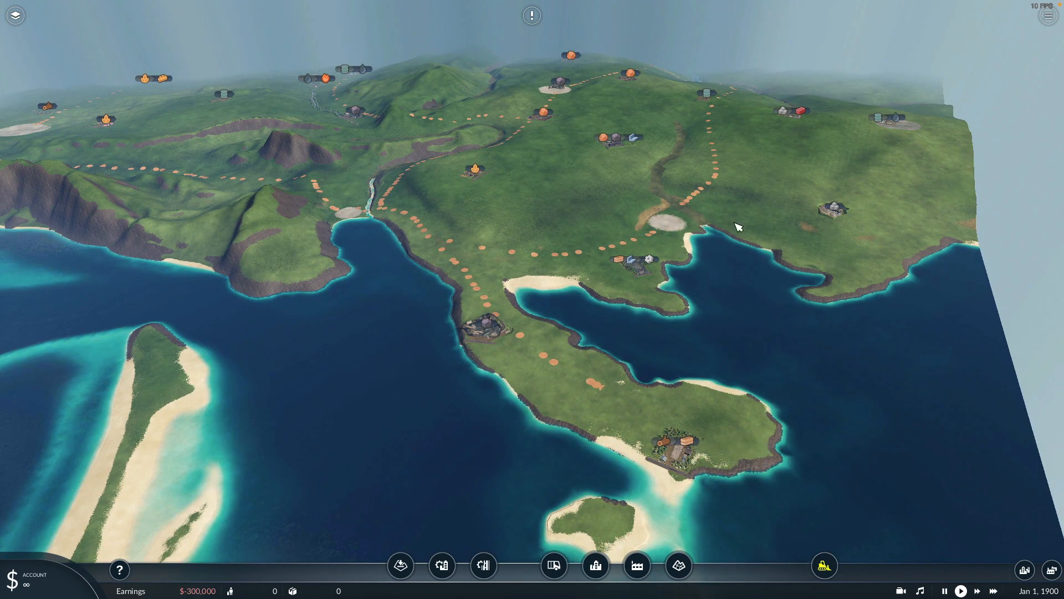
pyautogui.scroll(5, 767, 331)
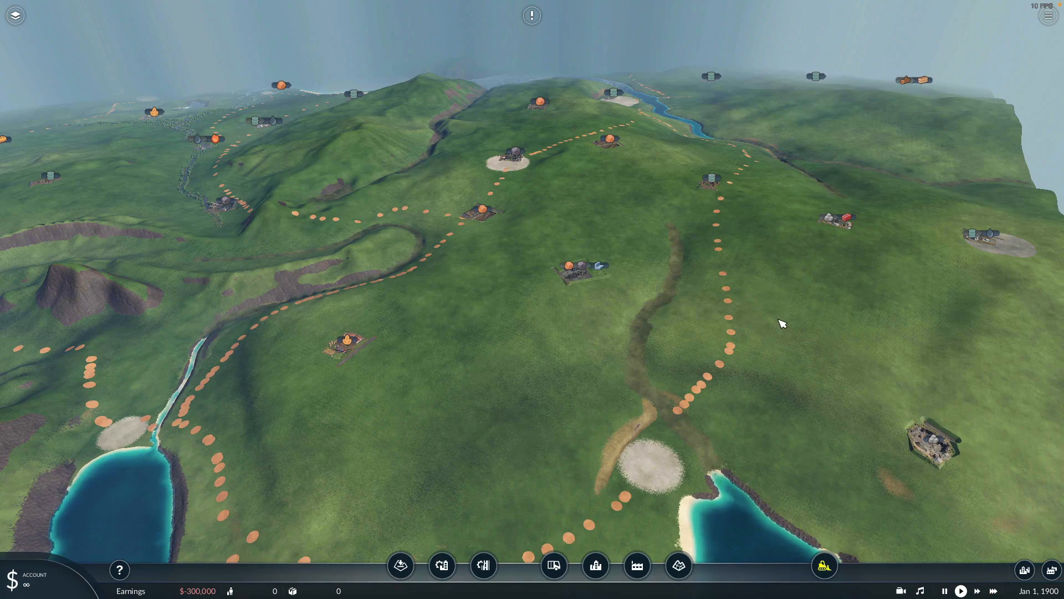
pyautogui.moveTo(779, 319); pyautogui.dragTo(724, 223, button='middle')
pyautogui.scroll(-3, 742, 203)
pyautogui.moveTo(741, 233); pyautogui.dragTo(738, 270)
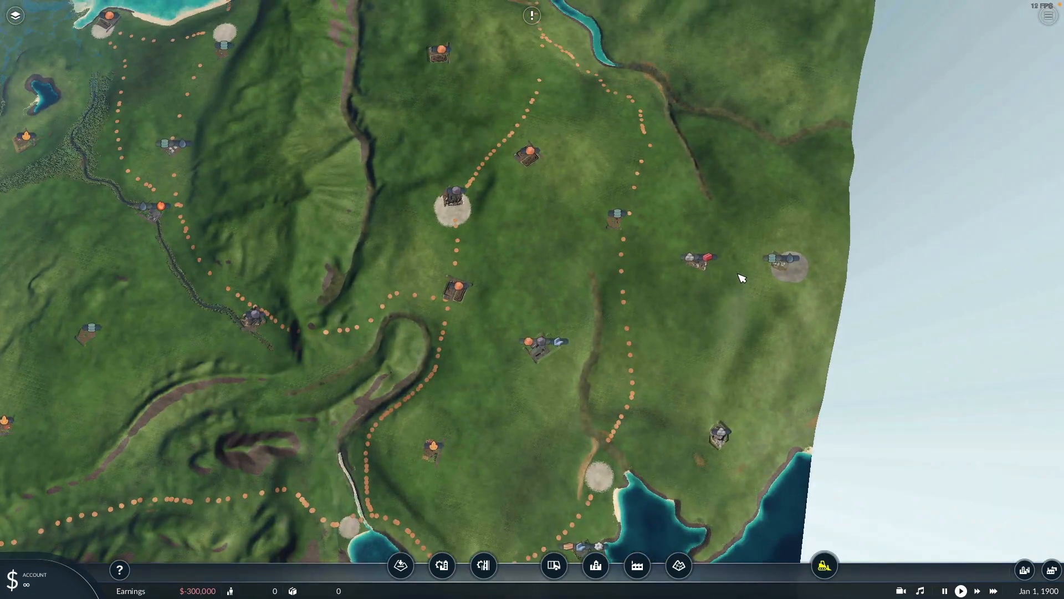
pyautogui.moveTo(739, 275); pyautogui.dragTo(740, 333, button='middle')
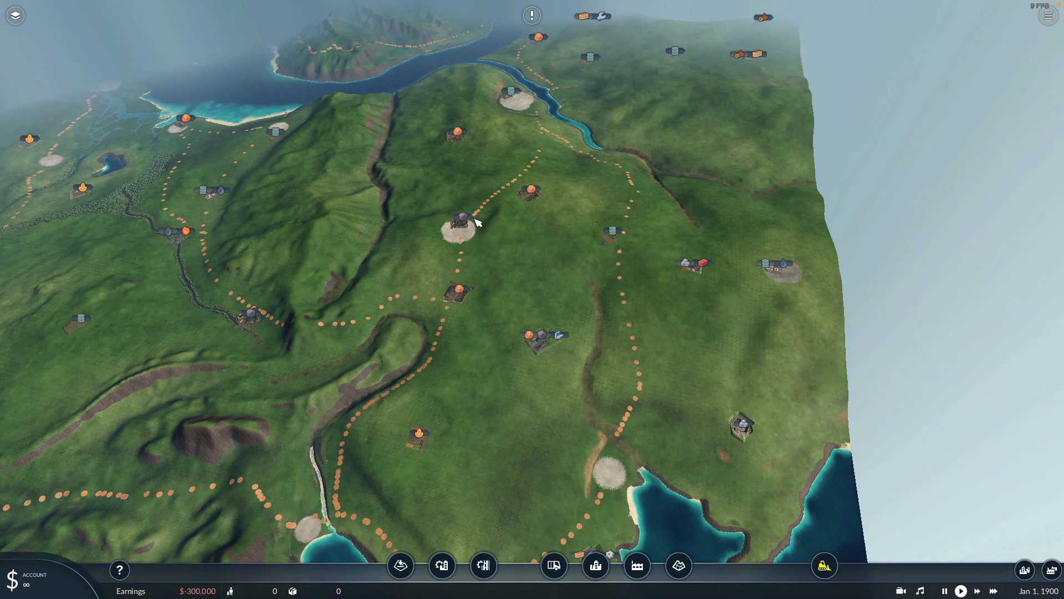
# Step: Examine the industries from the inland town patch across the narrow river branch and along the wide river to its small islands
pyautogui.moveTo(475, 219); pyautogui.dragTo(564, 267)
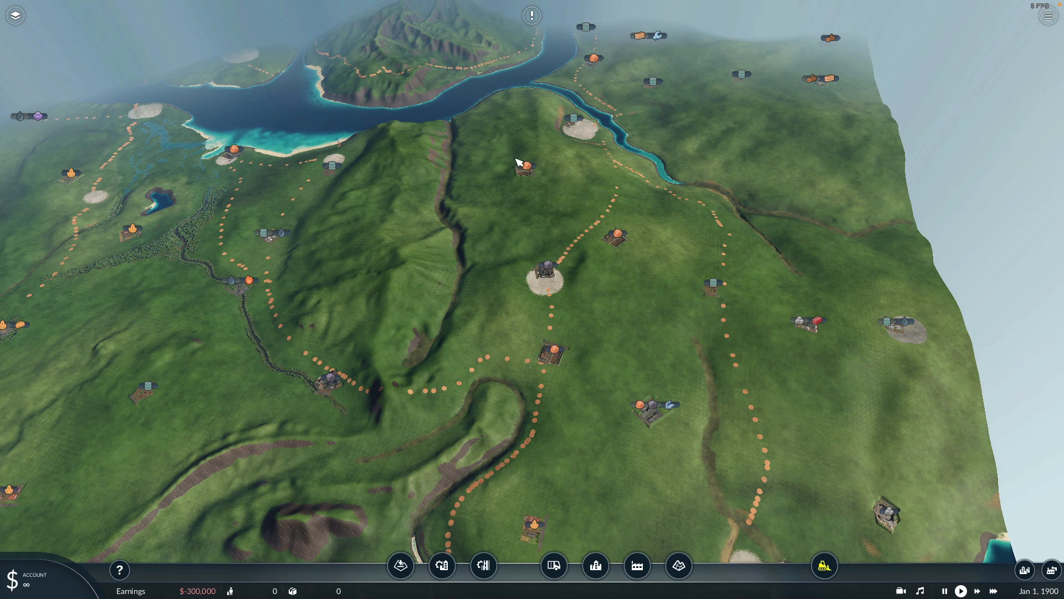
pyautogui.moveTo(618, 195); pyautogui.dragTo(617, 344)
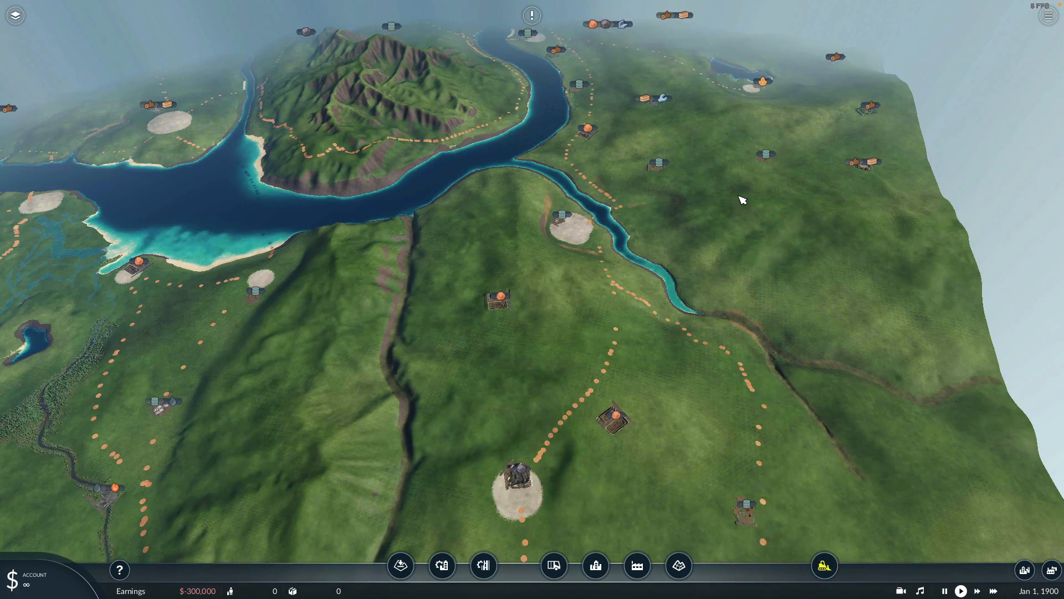
pyautogui.moveTo(736, 222); pyautogui.dragTo(746, 242)
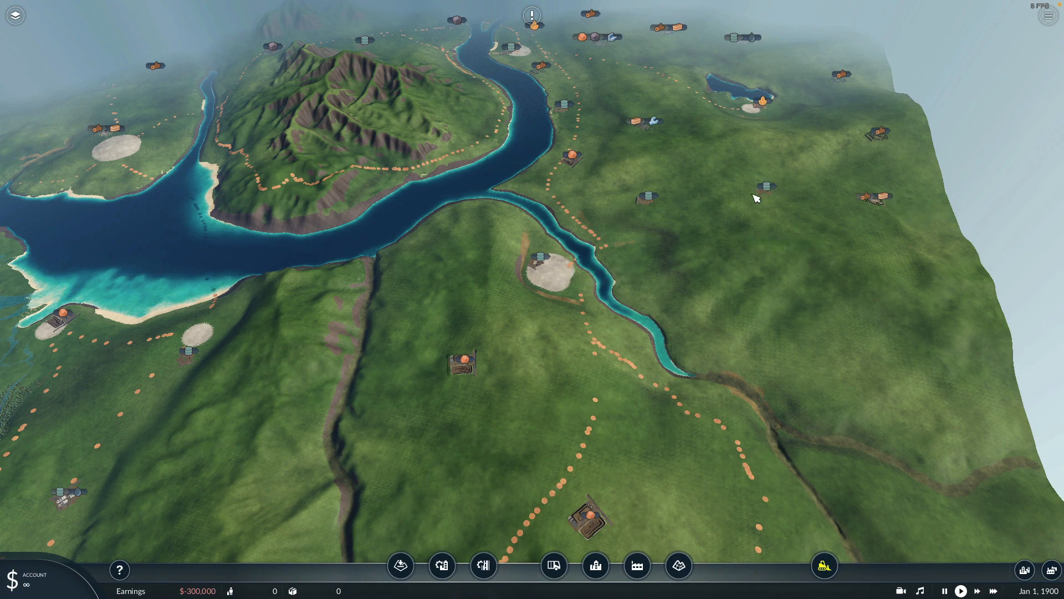
pyautogui.moveTo(723, 291); pyautogui.dragTo(695, 338, button='right')
pyautogui.moveTo(725, 270); pyautogui.dragTo(752, 336, button='right')
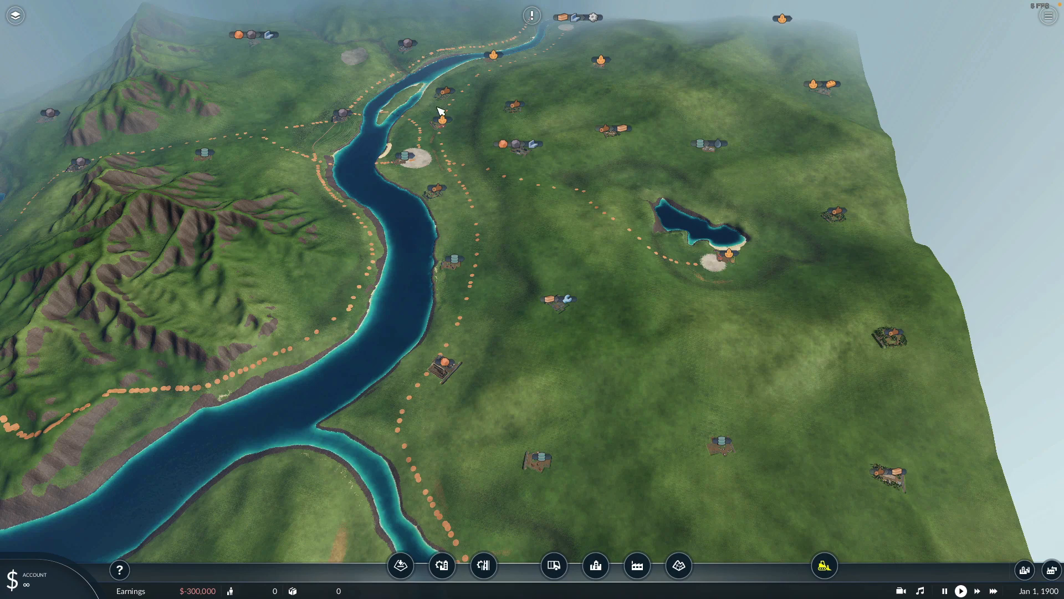
pyautogui.moveTo(559, 278); pyautogui.dragTo(723, 435, button='right')
pyautogui.moveTo(548, 155); pyautogui.dragTo(555, 250, button='right')
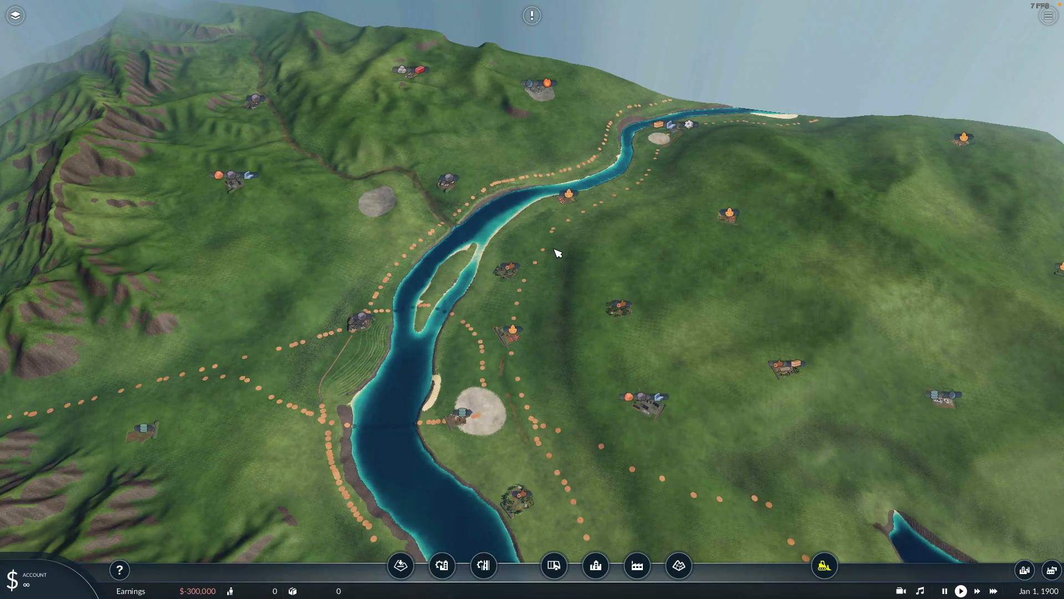
# Step: Examine the industries on the hills east of the river, from the Dereham food processing plant past the small lake to the Ludlow tools factory
pyautogui.moveTo(658, 212); pyautogui.dragTo(467, 262, button='right')
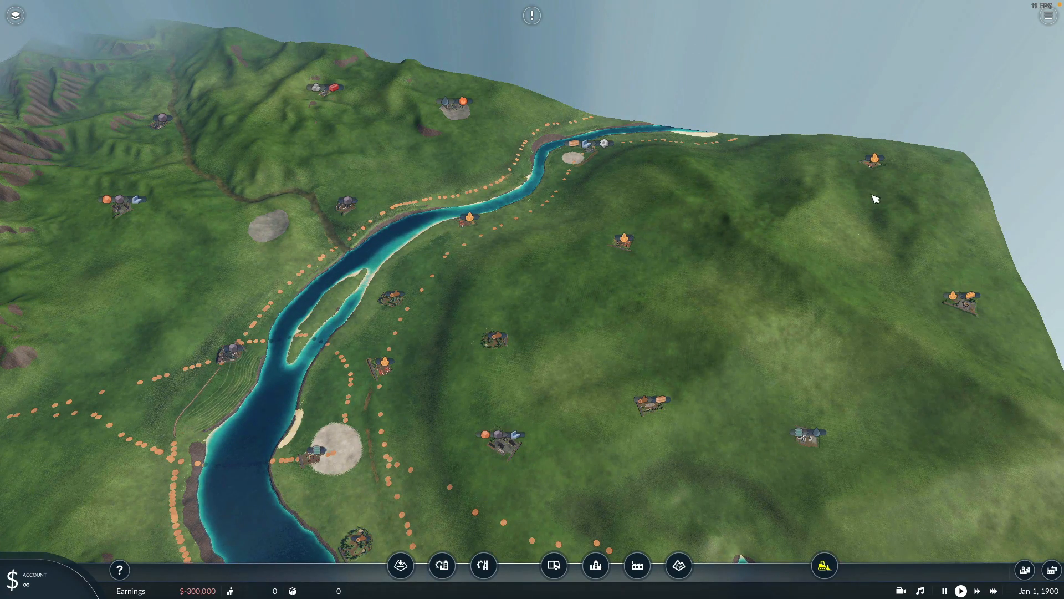
pyautogui.moveTo(781, 250); pyautogui.dragTo(727, 202, button='right')
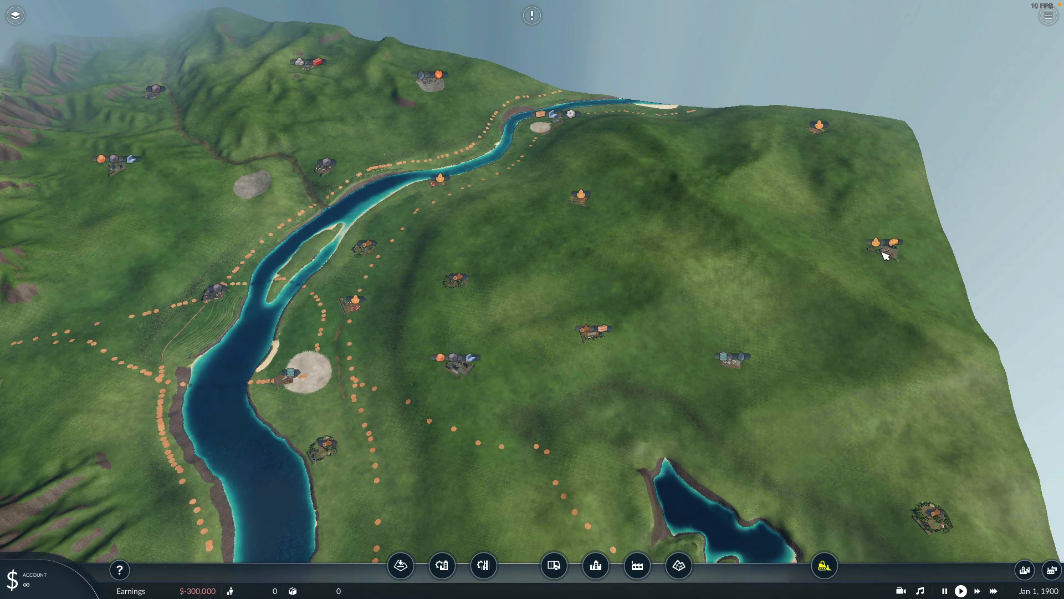
pyautogui.moveTo(887, 253); pyautogui.dragTo(876, 240, button='right')
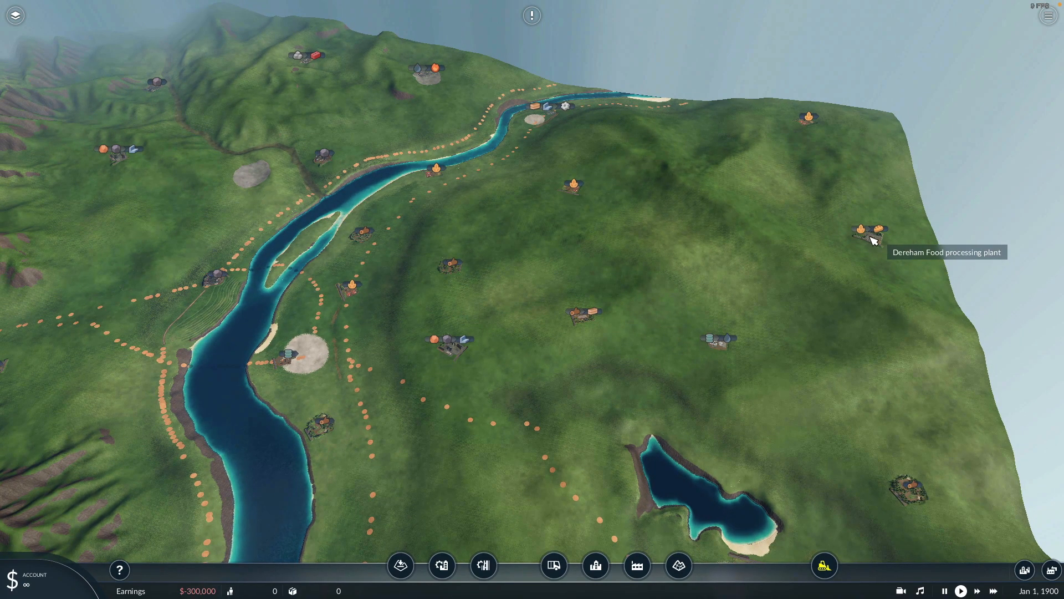
pyautogui.moveTo(876, 240); pyautogui.dragTo(840, 235, button='right')
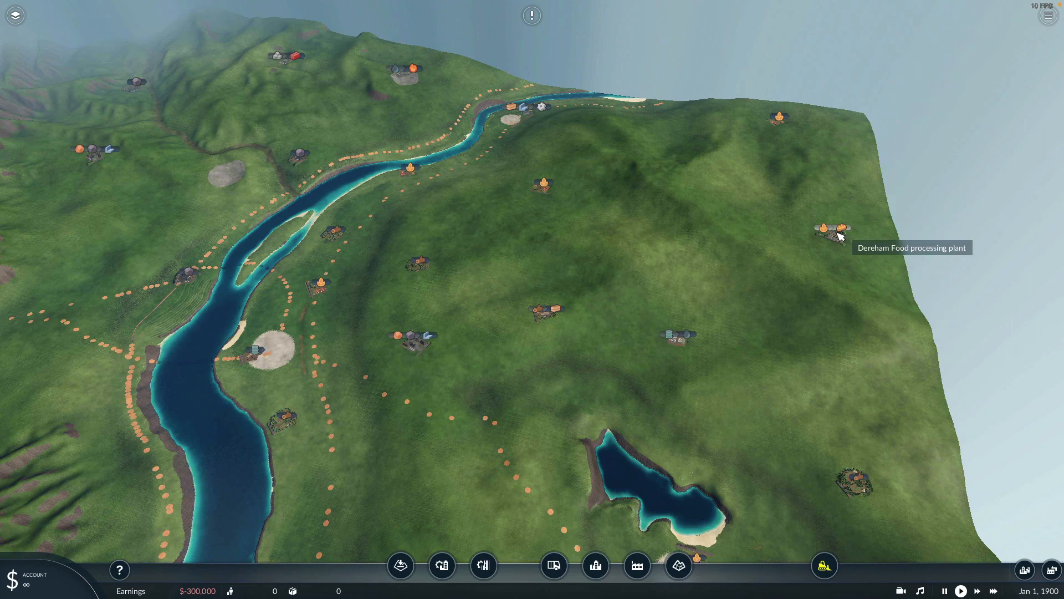
pyautogui.moveTo(839, 236); pyautogui.dragTo(853, 224)
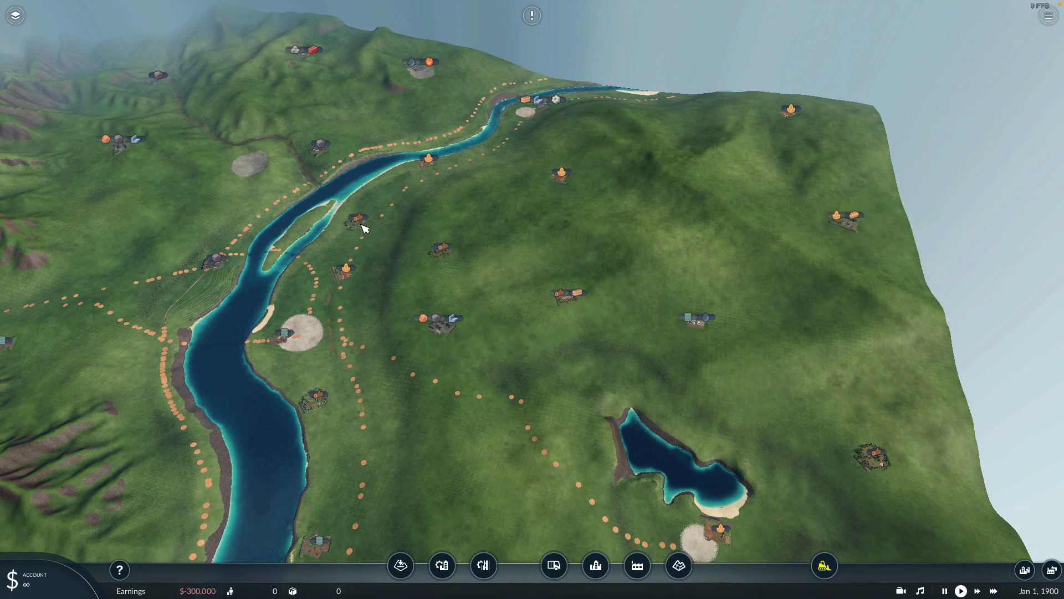
pyautogui.moveTo(346, 392); pyautogui.dragTo(420, 310)
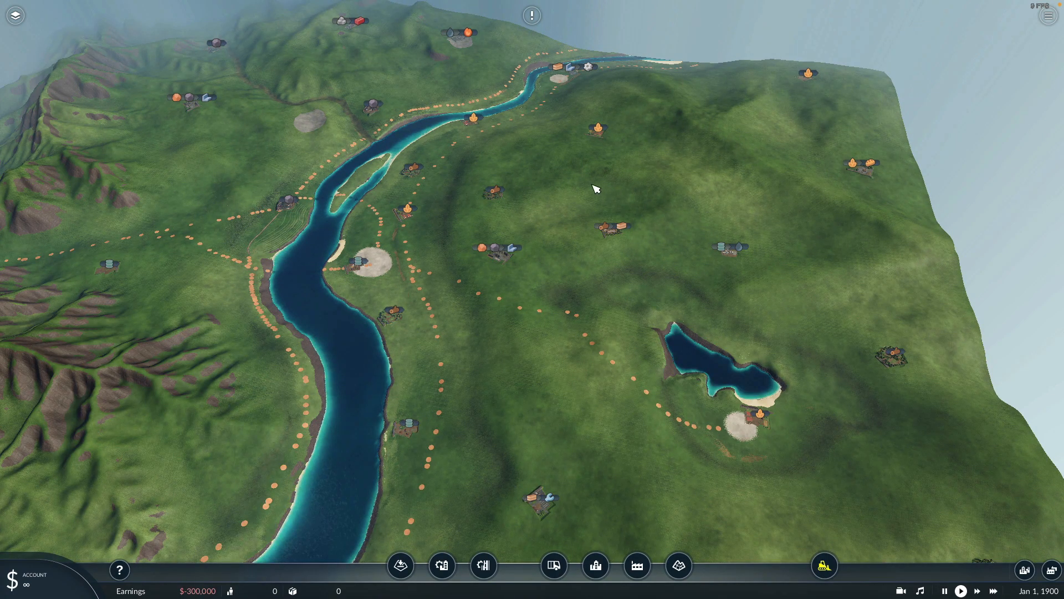
pyautogui.moveTo(647, 227); pyautogui.dragTo(708, 207)
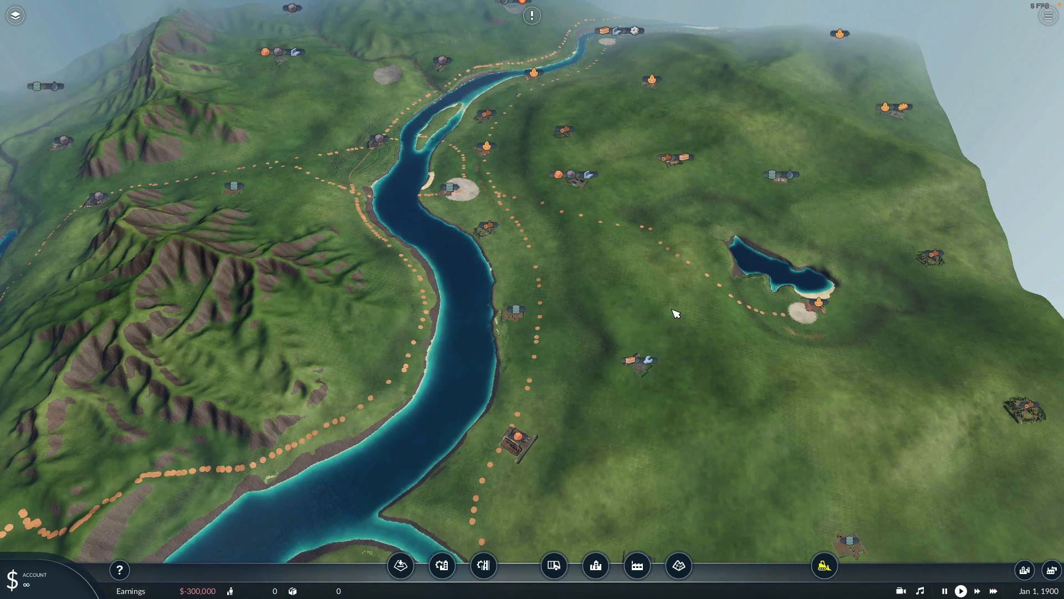
pyautogui.moveTo(675, 314); pyautogui.dragTo(665, 280)
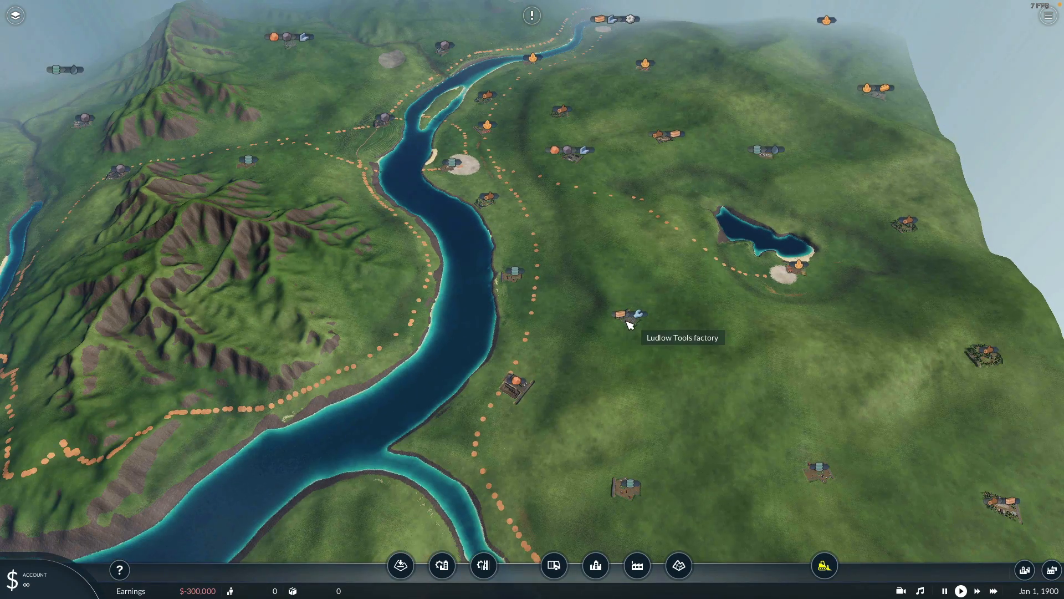
pyautogui.moveTo(629, 322); pyautogui.dragTo(639, 283)
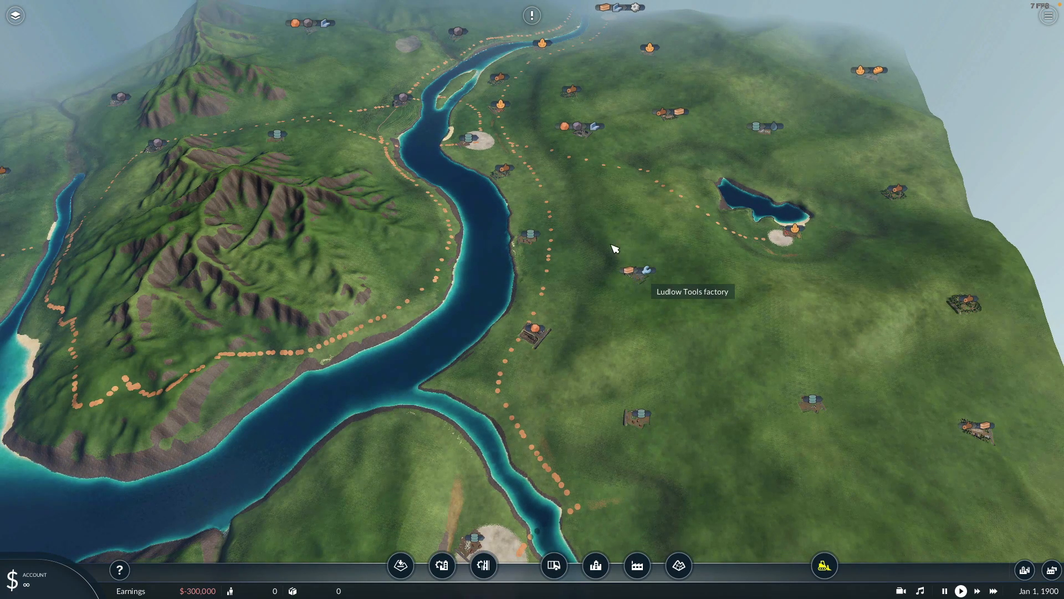
# Step: Examine the industries and trails along the winding river, around the mountain and strait, and back over the delta to the southern bays
pyautogui.scroll(2, 594, 172)
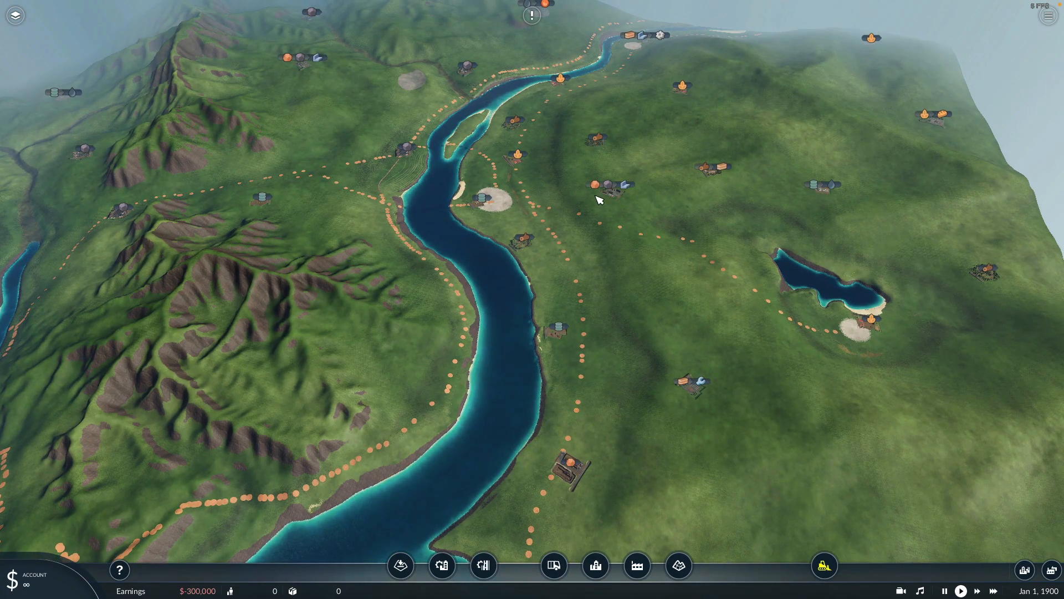
pyautogui.scroll(2, 649, 251)
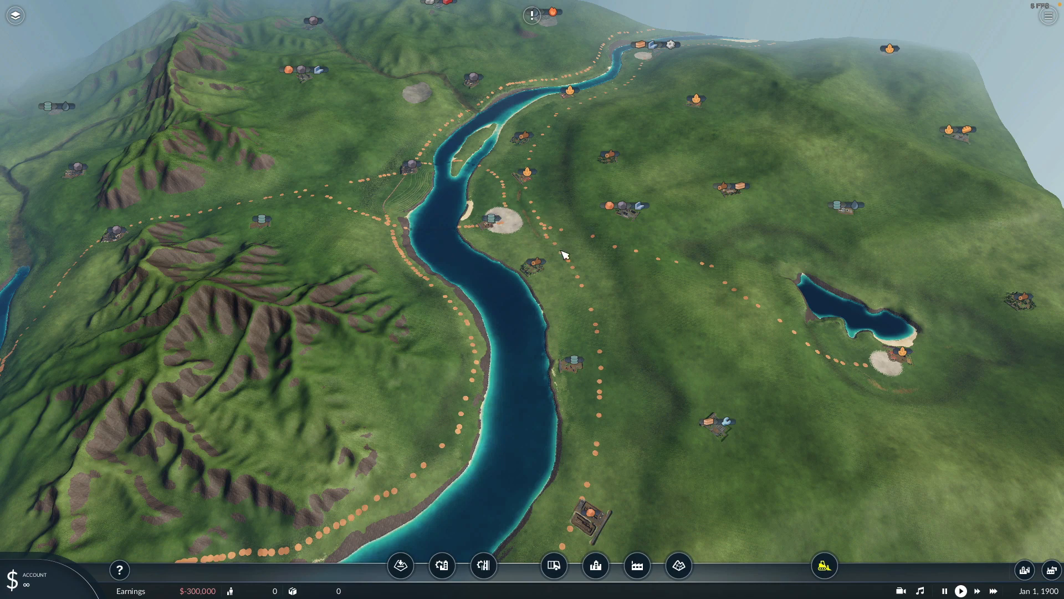
pyautogui.moveTo(631, 221); pyautogui.dragTo(637, 152)
pyautogui.moveTo(634, 331); pyautogui.dragTo(720, 171)
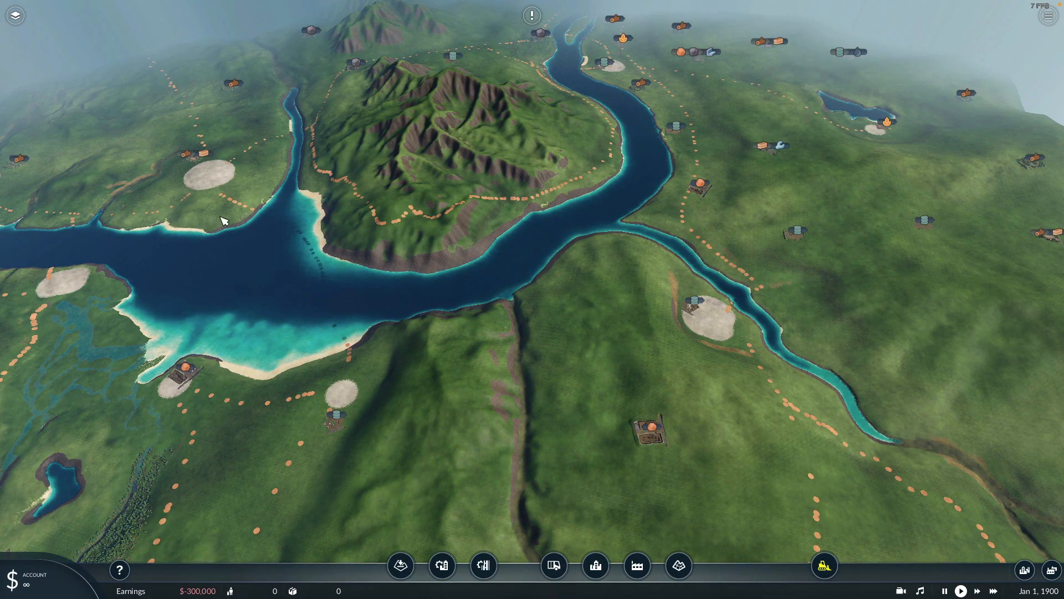
pyautogui.moveTo(308, 276); pyautogui.dragTo(344, 266)
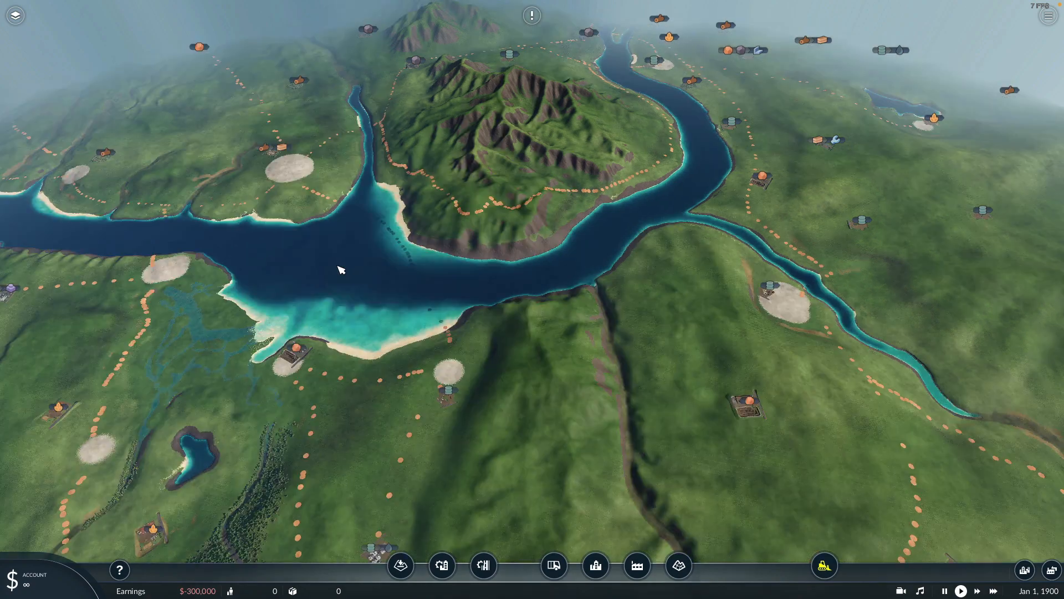
pyautogui.moveTo(765, 378); pyautogui.dragTo(521, 204)
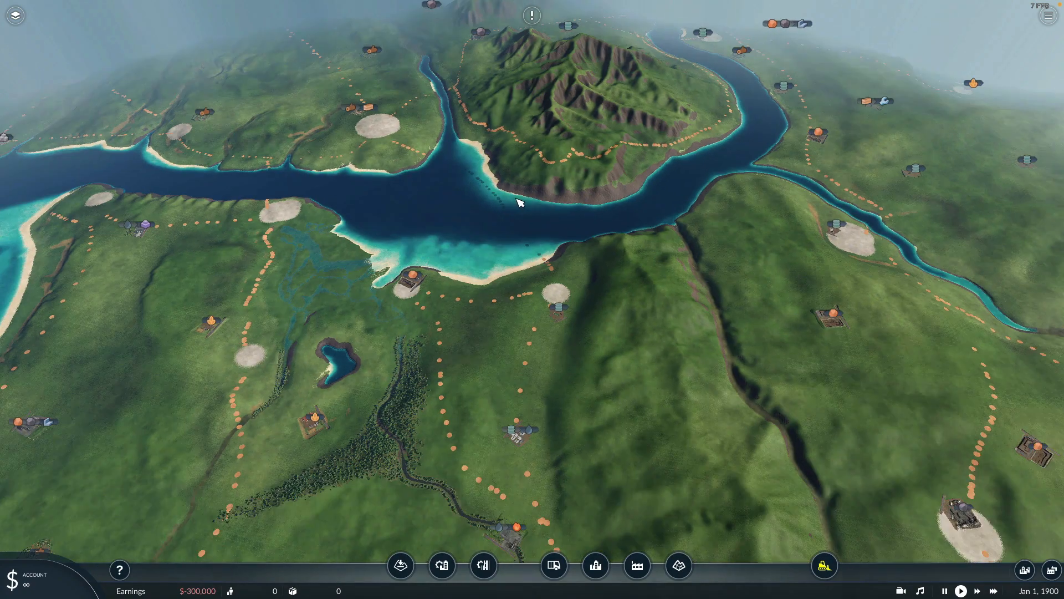
pyautogui.moveTo(739, 417); pyautogui.dragTo(689, 265)
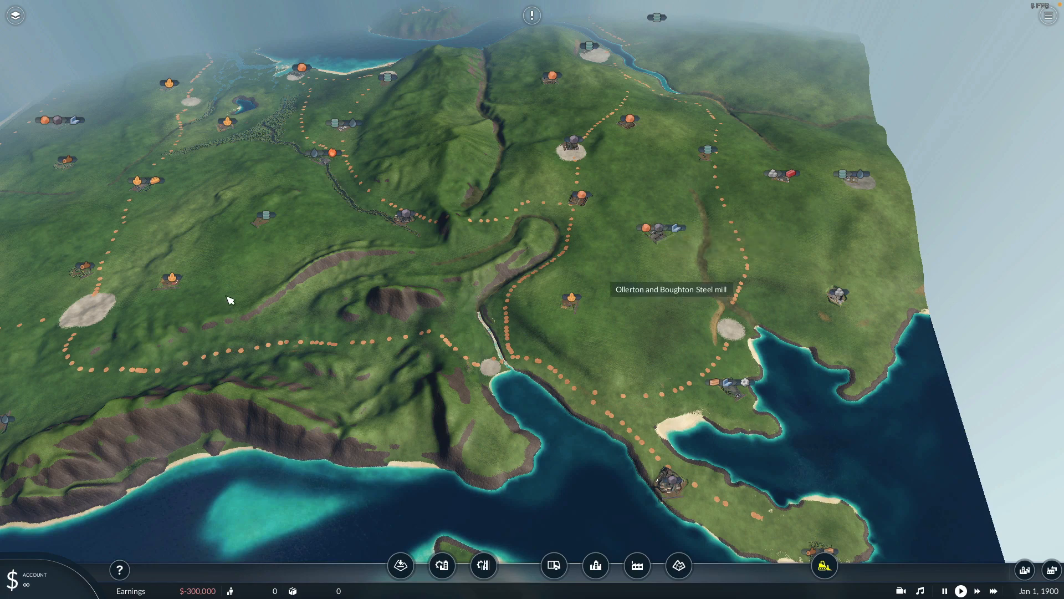
# Step: Examine the Great Dunmow chemical plant and the town patch beside it in the beach cove below the cliffs
pyautogui.moveTo(228, 300); pyautogui.dragTo(681, 215)
pyautogui.moveTo(314, 295); pyautogui.dragTo(445, 294)
pyautogui.scroll(2, 532, 252)
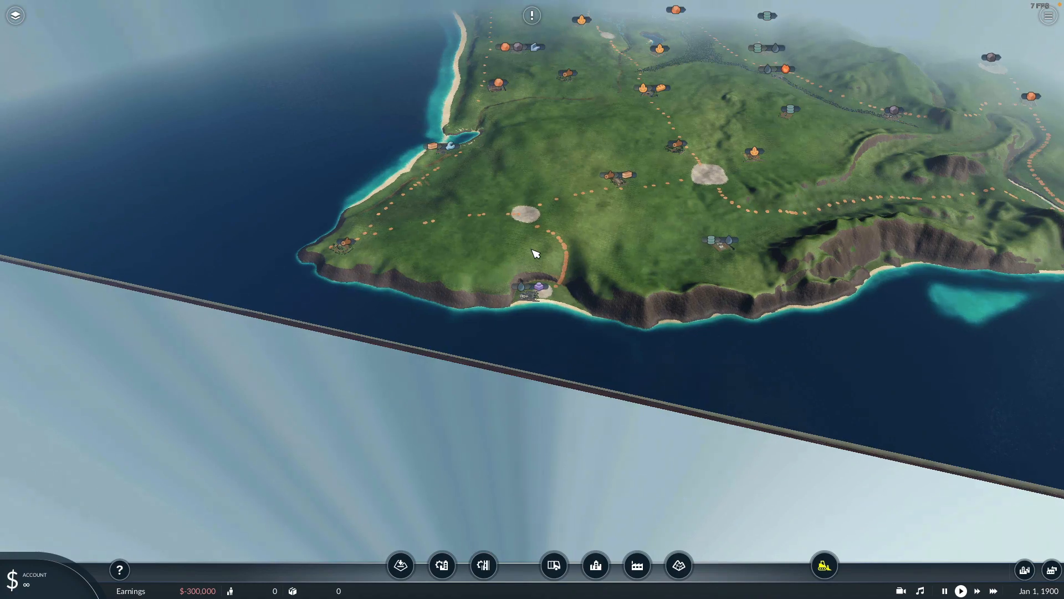
pyautogui.scroll(3, 529, 255)
pyautogui.scroll(3, 528, 256)
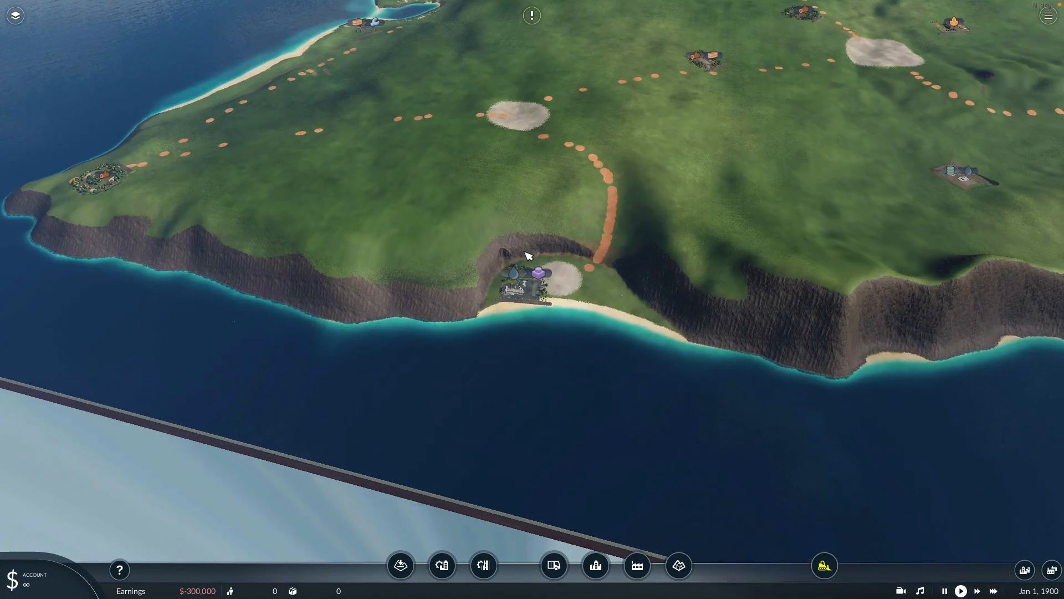
pyautogui.scroll(5, 526, 288)
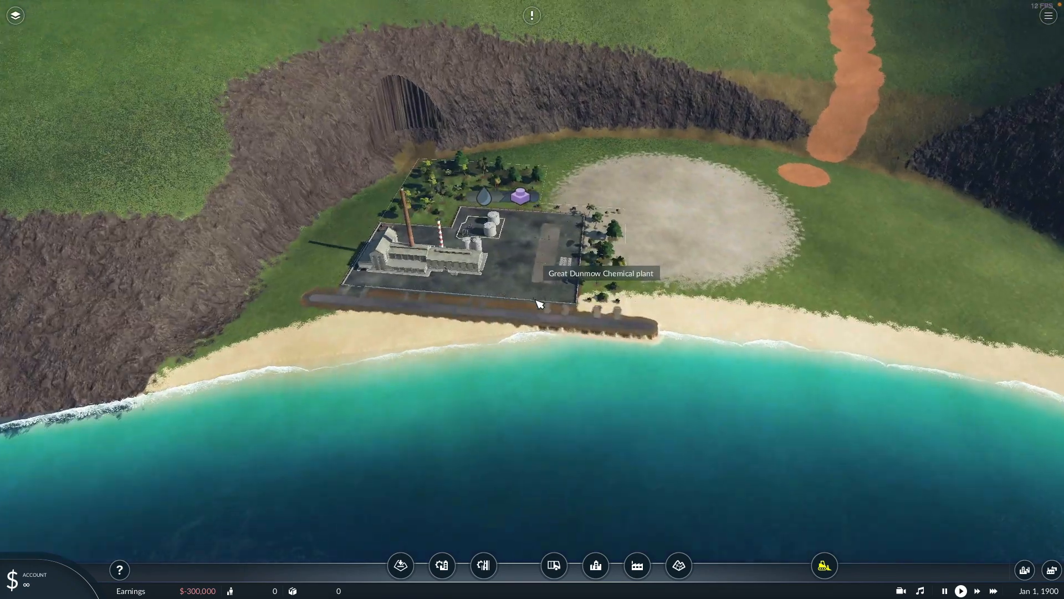
pyautogui.moveTo(526, 238); pyautogui.dragTo(536, 336, button='middle')
pyautogui.scroll(-1, 715, 281)
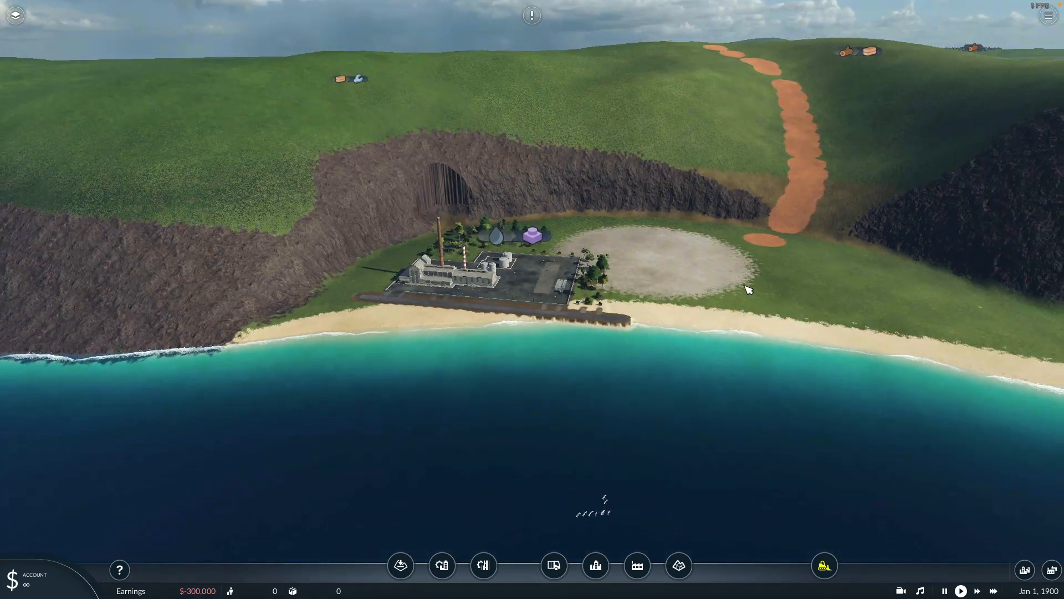
# Step: Examine the steep trail from the chemical plant's cove up to the plateau town patch and the industries towards the headland
pyautogui.scroll(-2, 715, 288)
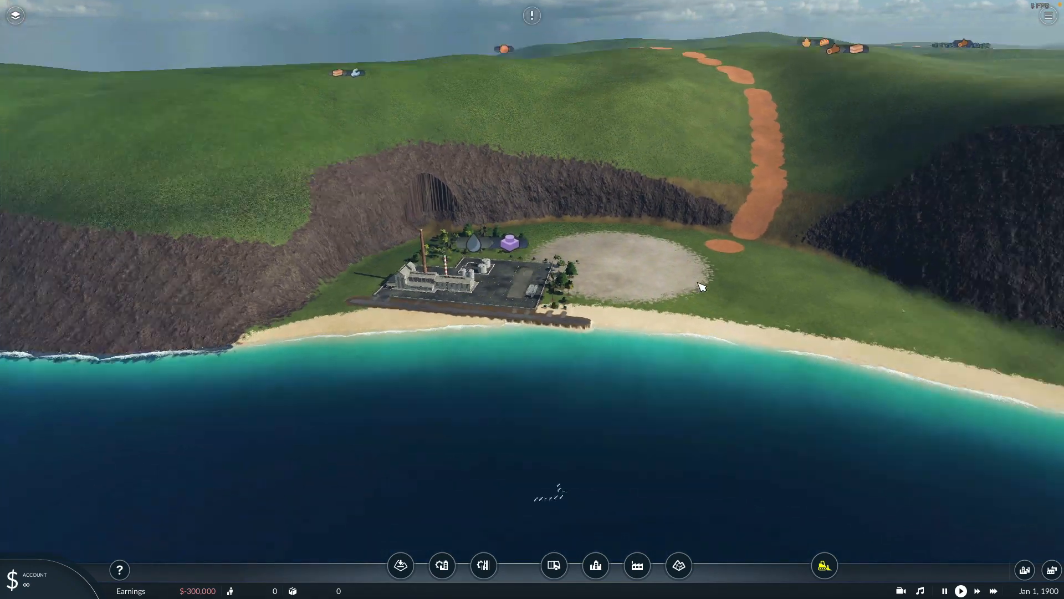
pyautogui.scroll(-2, 697, 282)
pyautogui.moveTo(698, 284); pyautogui.dragTo(690, 262, button='middle')
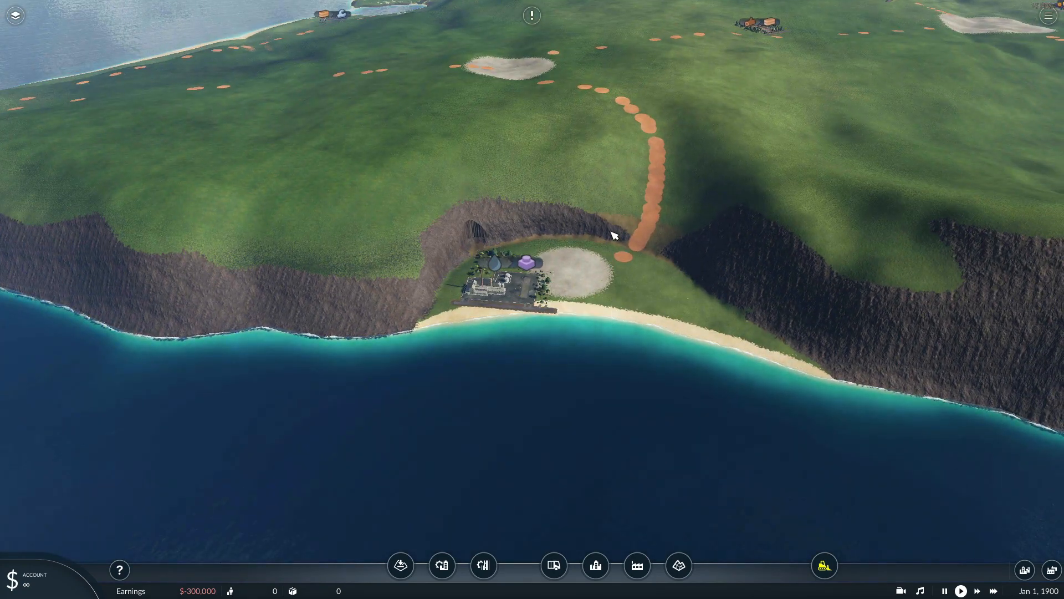
pyautogui.scroll(-2, 494, 240)
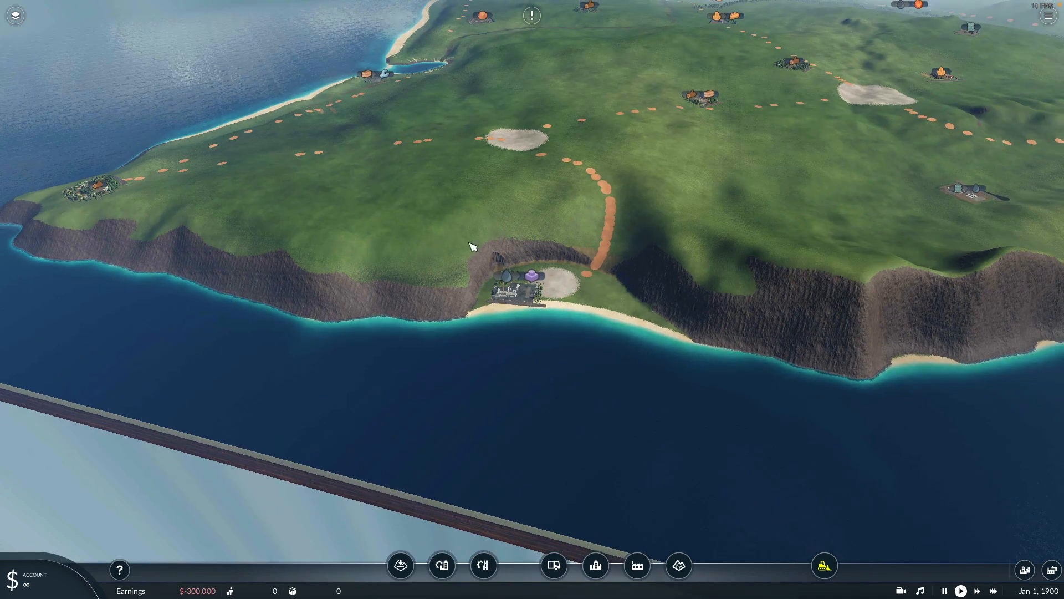
pyautogui.moveTo(471, 247); pyautogui.dragTo(591, 303)
pyautogui.scroll(-2, 553, 245)
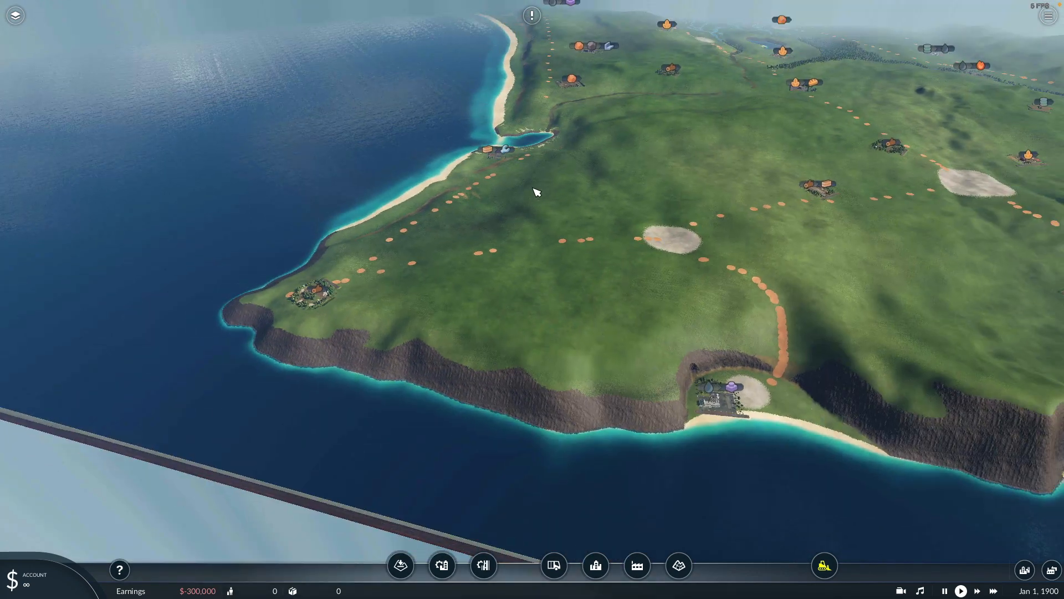
# Step: Examine the industries and trail along the beach coast from the Thorpe St Andrew tools factory to the sandy cape and across the strait
pyautogui.moveTo(534, 190); pyautogui.dragTo(553, 242)
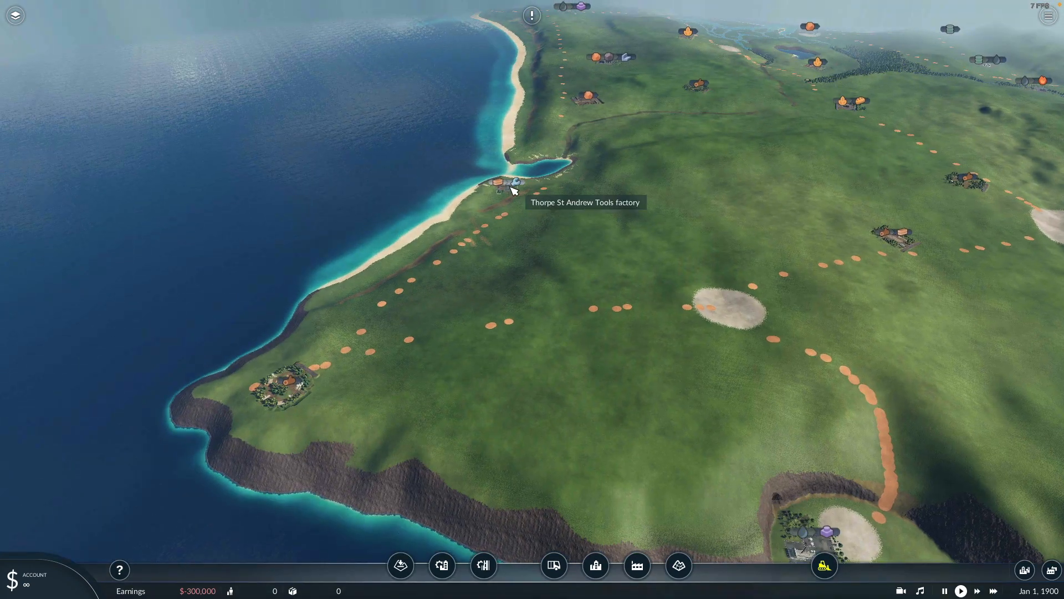
pyautogui.moveTo(503, 219); pyautogui.dragTo(476, 378)
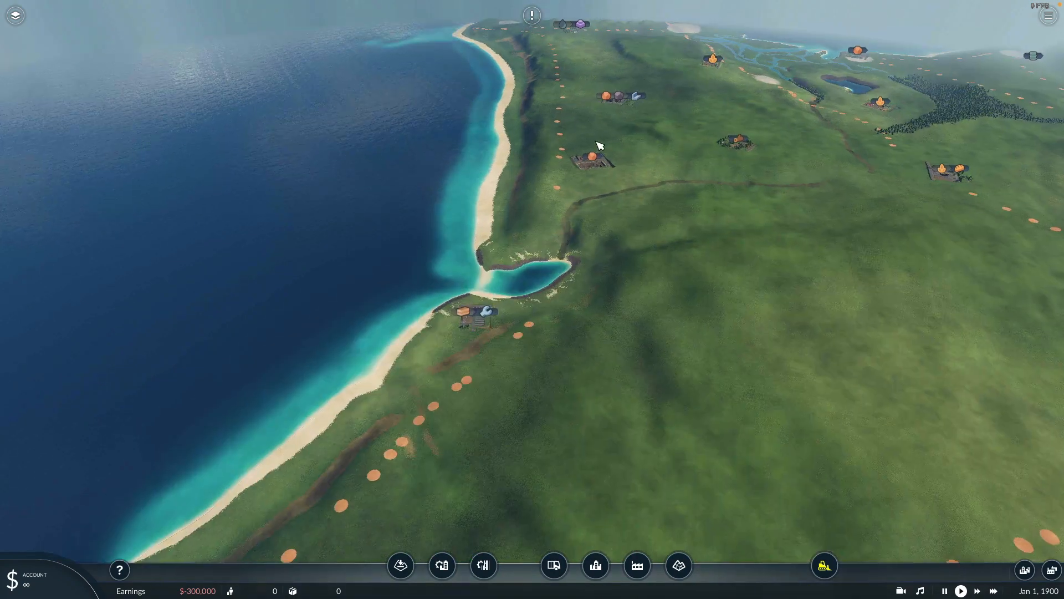
pyautogui.moveTo(597, 142); pyautogui.dragTo(558, 244)
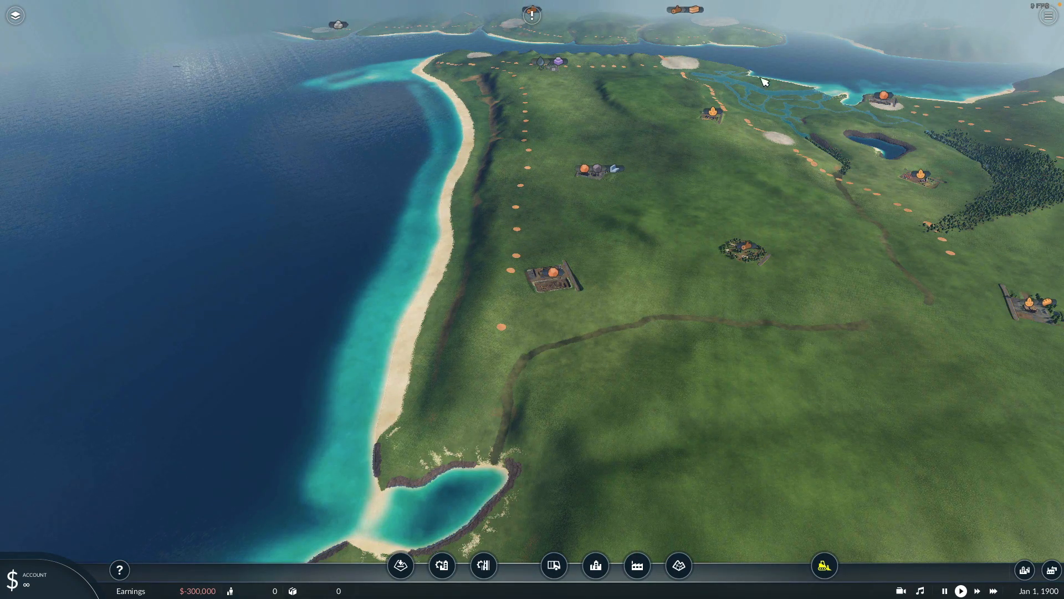
pyautogui.moveTo(633, 115); pyautogui.dragTo(660, 292)
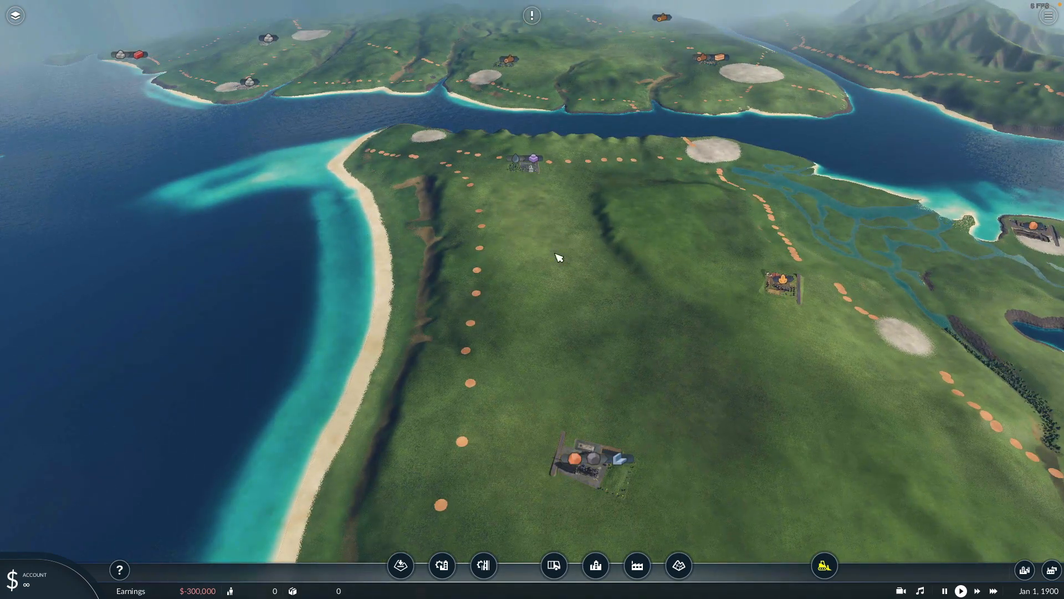
pyautogui.moveTo(557, 257); pyautogui.dragTo(682, 385)
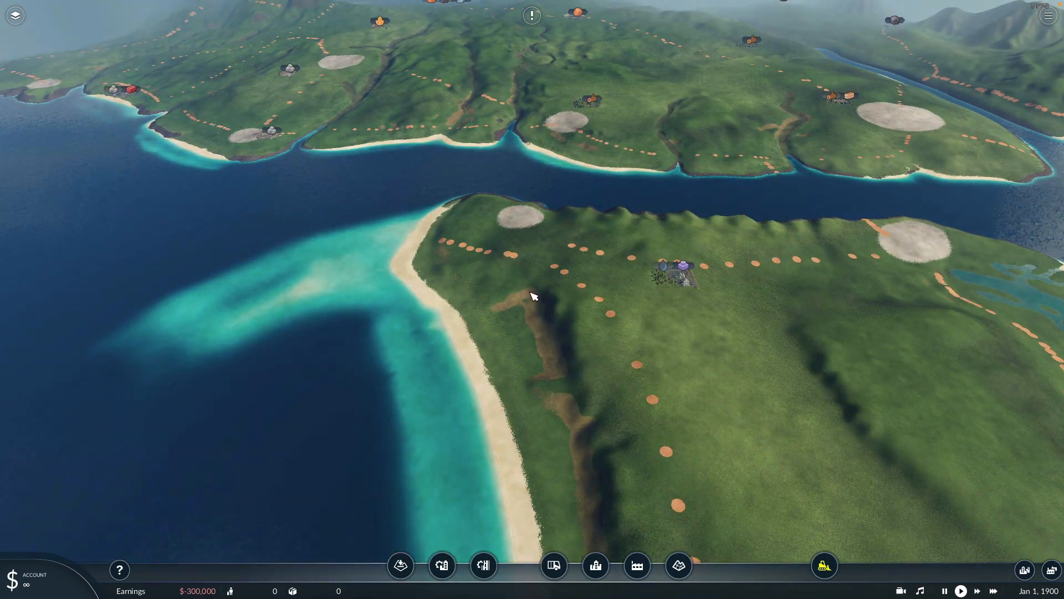
pyautogui.moveTo(365, 132); pyautogui.dragTo(734, 250)
pyautogui.moveTo(410, 260); pyautogui.dragTo(633, 244)
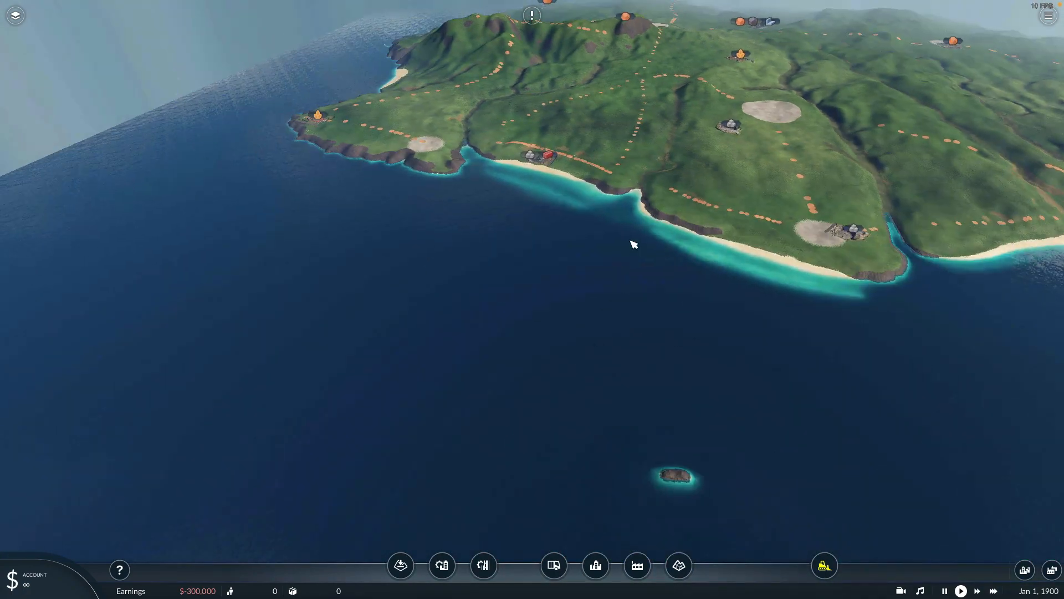
# Step: Locate the isolated land in the map corner and examine its goods factory, town patch and small cove
pyautogui.scroll(-3, 539, 258)
pyautogui.moveTo(413, 327); pyautogui.dragTo(616, 183)
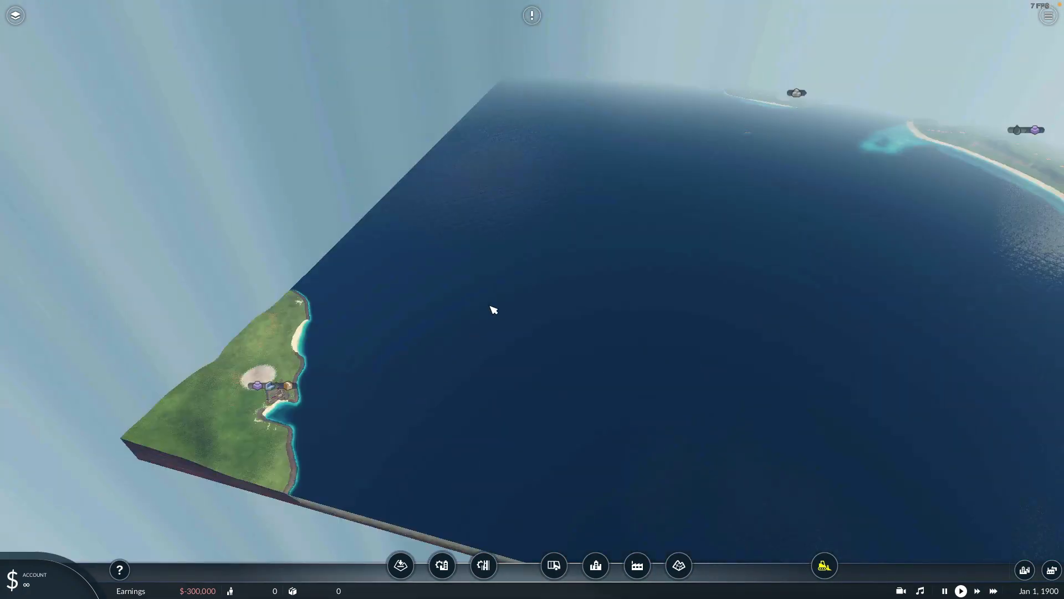
pyautogui.moveTo(492, 308); pyautogui.dragTo(691, 318)
pyautogui.scroll(5, 601, 313)
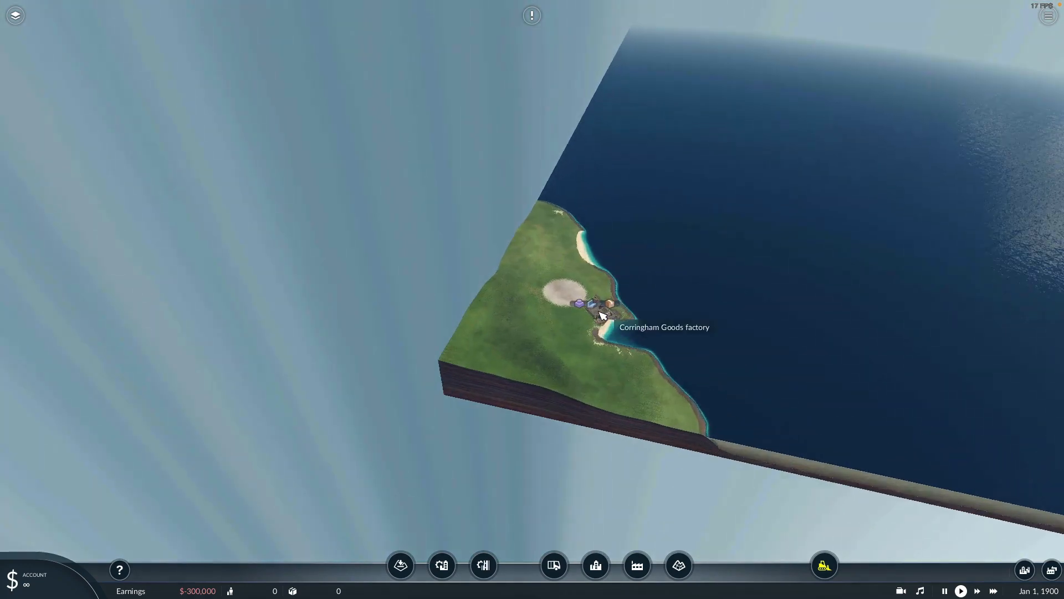
pyautogui.scroll(2, 599, 311)
pyautogui.moveTo(627, 256); pyautogui.dragTo(566, 274)
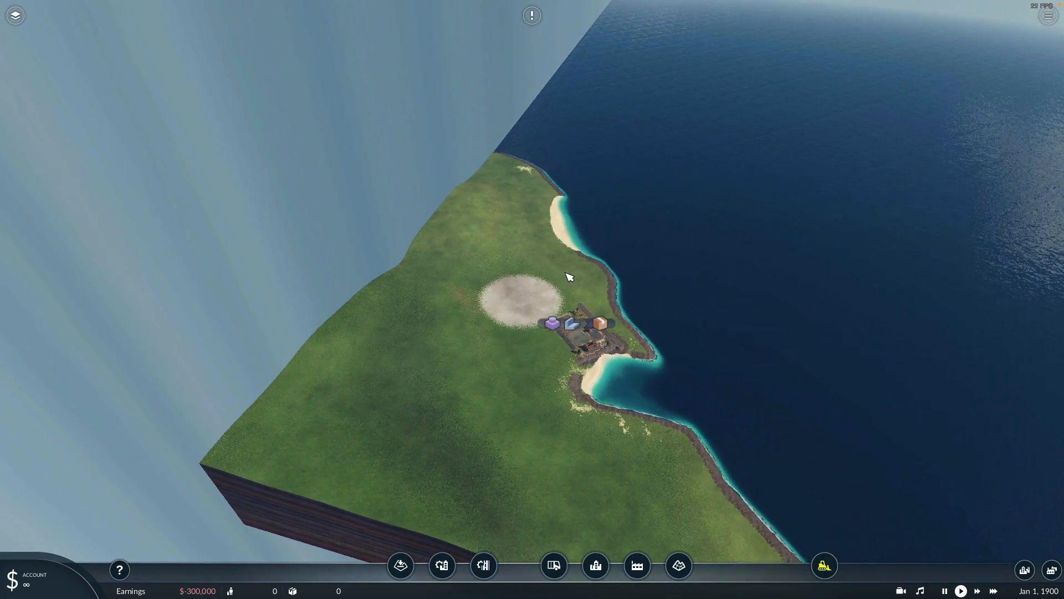
pyautogui.moveTo(565, 273); pyautogui.dragTo(587, 303, button='middle')
pyautogui.scroll(3, 580, 305)
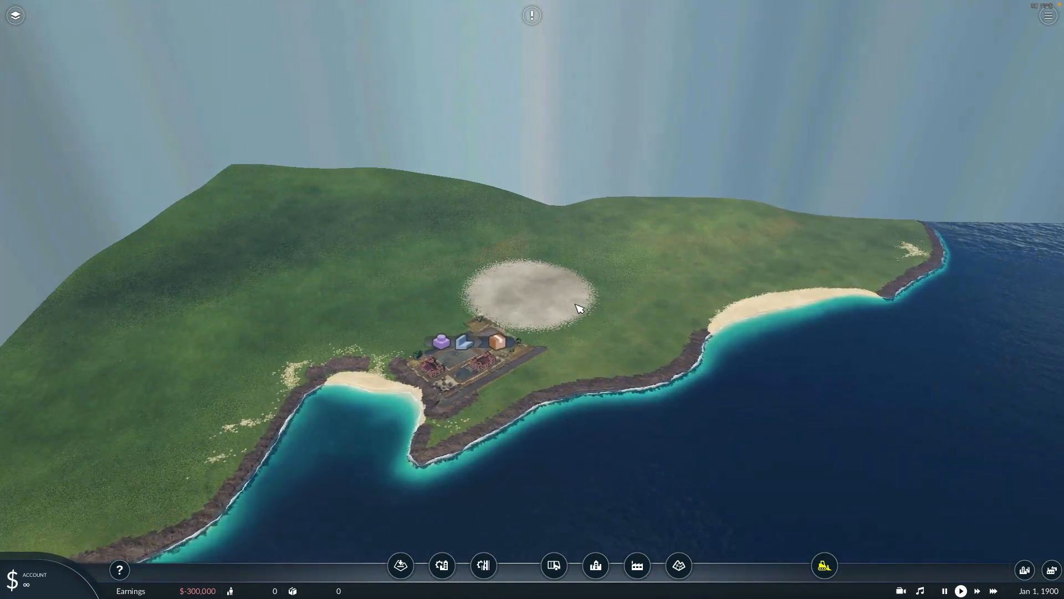
# Step: Examine the Corringham goods factory site from several sides, including the corner land's coastline and the surrounding open sea
pyautogui.scroll(-5, 593, 316)
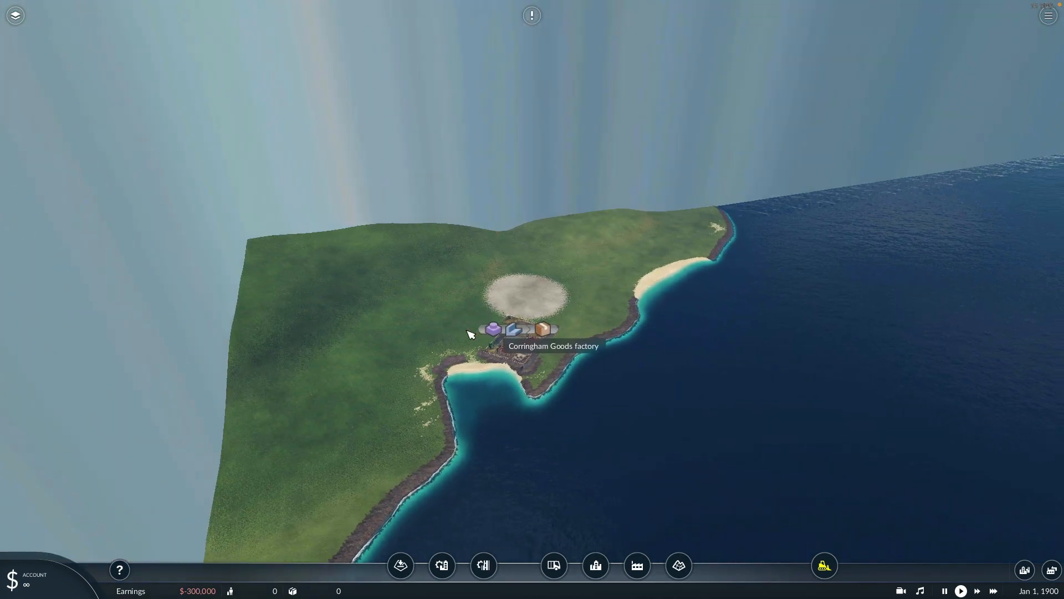
pyautogui.moveTo(495, 333); pyautogui.dragTo(438, 345, button='middle')
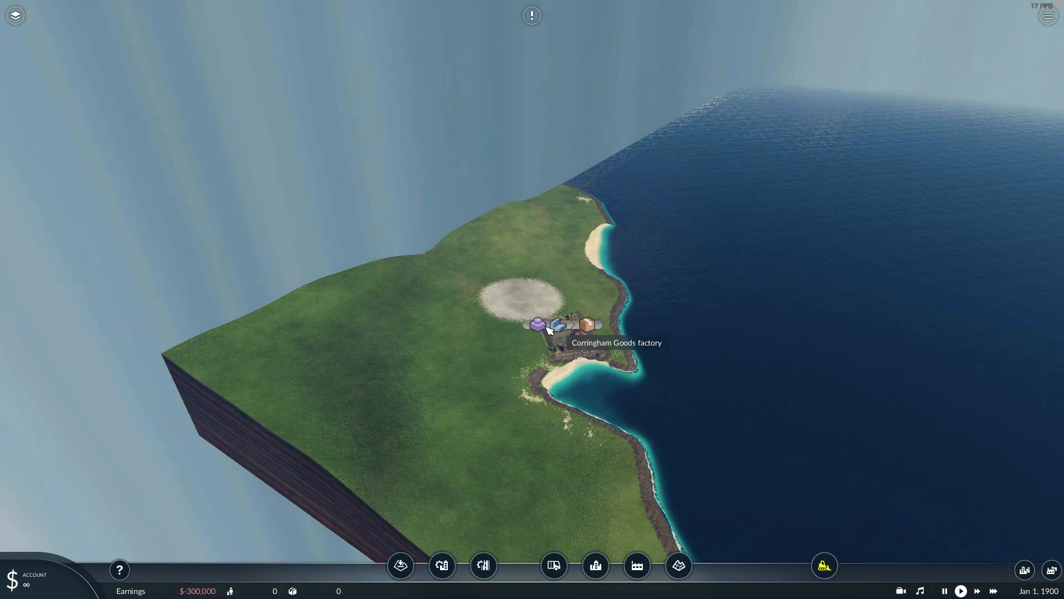
pyautogui.moveTo(543, 332); pyautogui.dragTo(447, 357, button='middle')
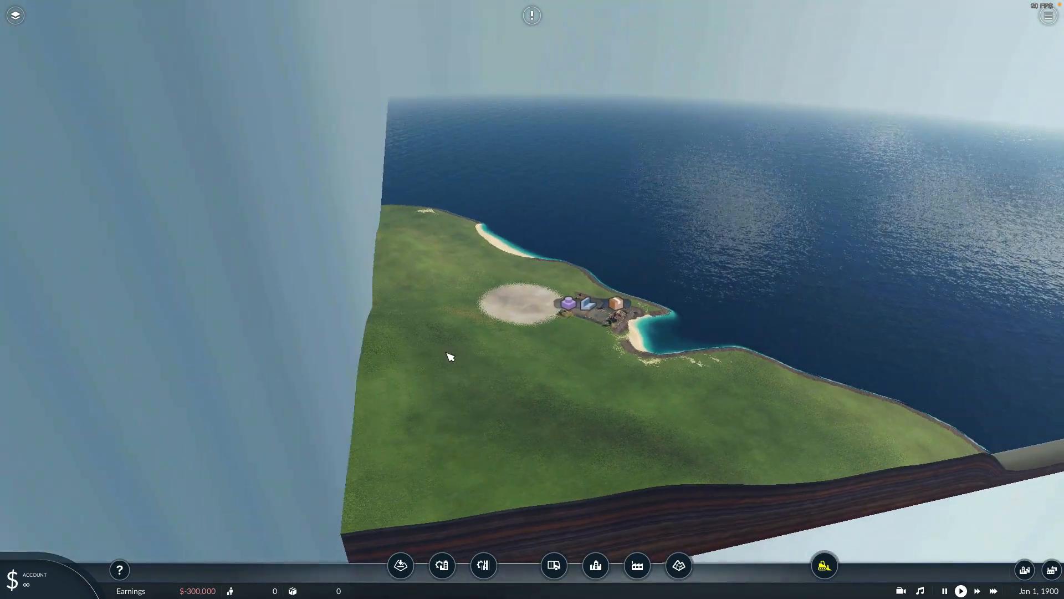
pyautogui.moveTo(802, 281); pyautogui.dragTo(773, 240, button='middle')
pyautogui.scroll(5, 715, 137)
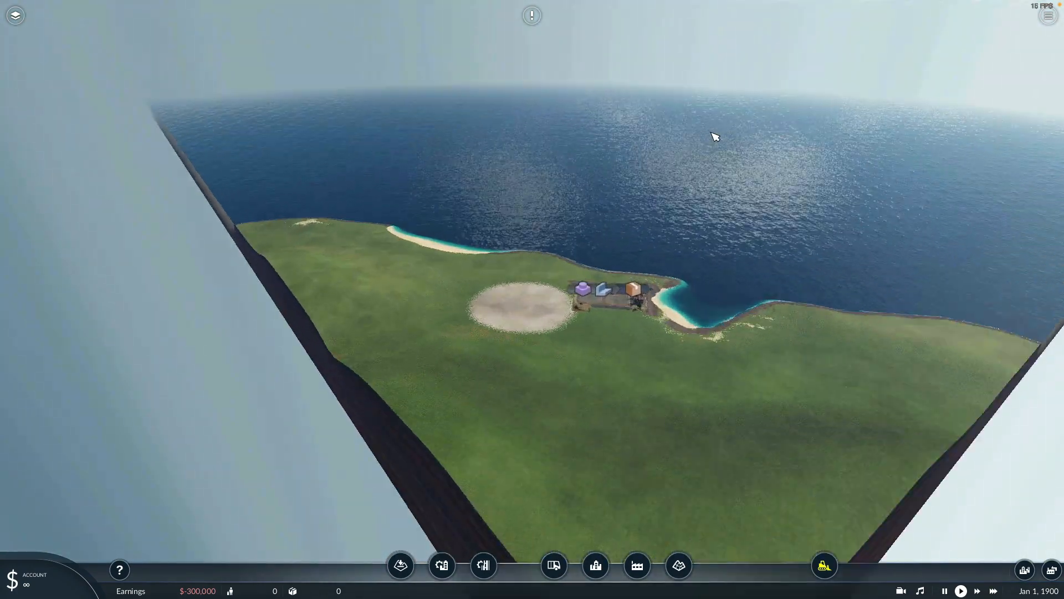
pyautogui.moveTo(715, 74)
pyautogui.mouseDown()
pyautogui.moveTo(675, 146)
pyautogui.moveTo(702, 89)
pyautogui.mouseUp()
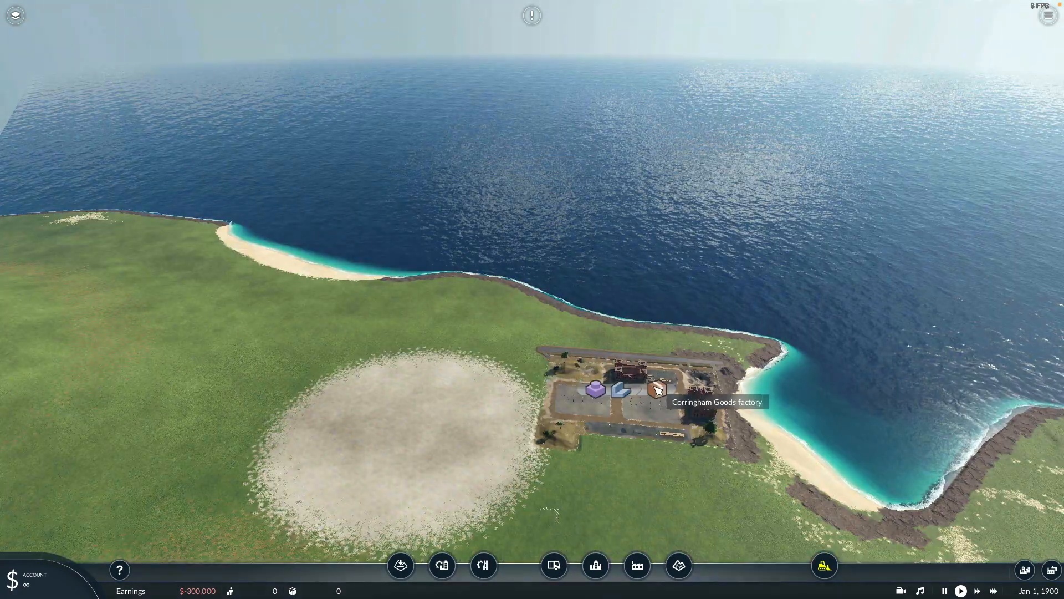
pyautogui.scroll(-6, 711, 227)
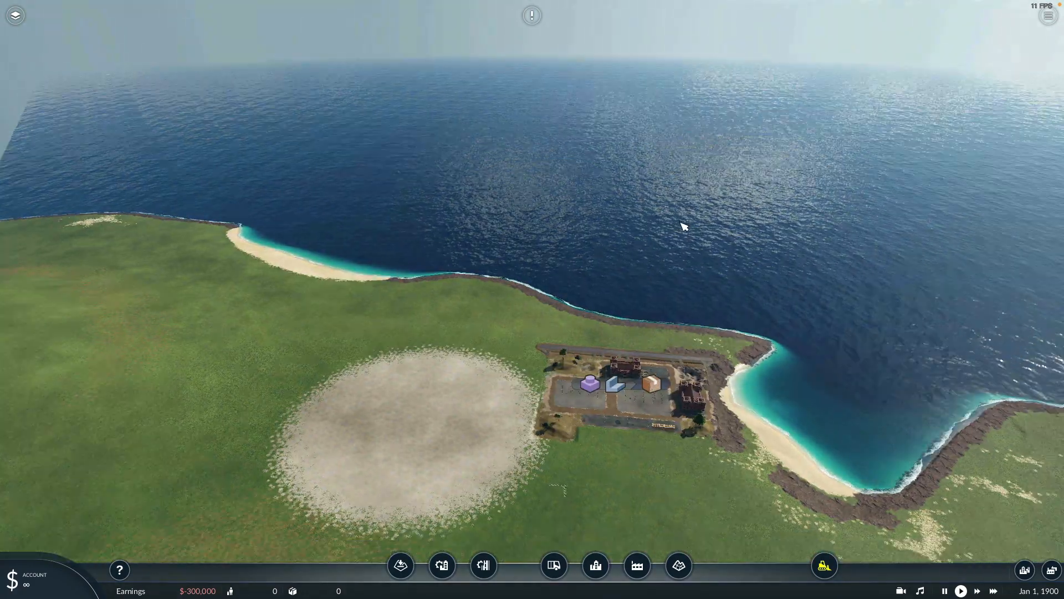
pyautogui.moveTo(708, 227); pyautogui.dragTo(651, 273, button='middle')
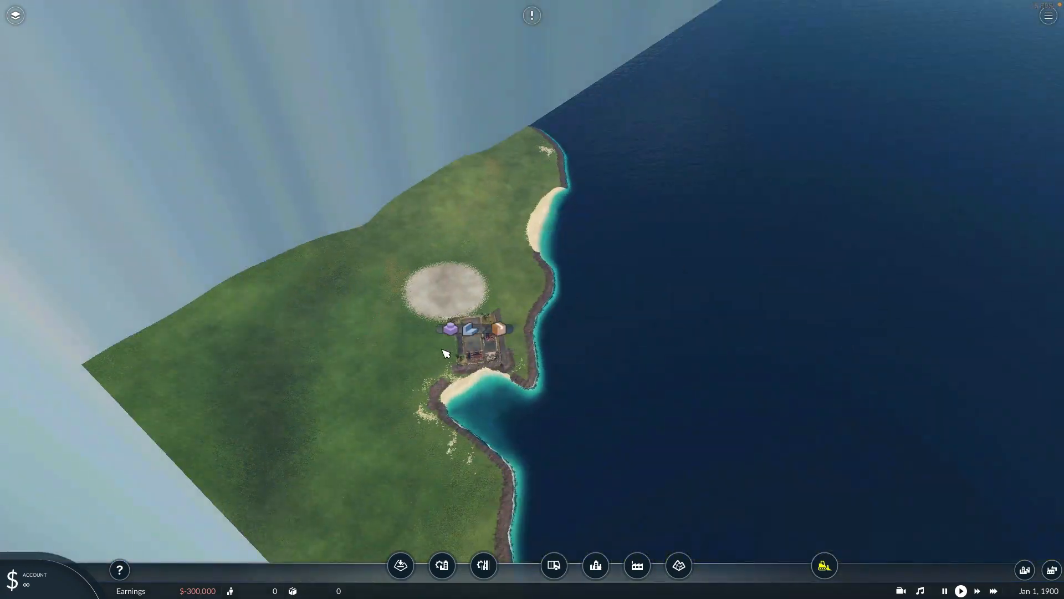
pyautogui.scroll(-3, 508, 335)
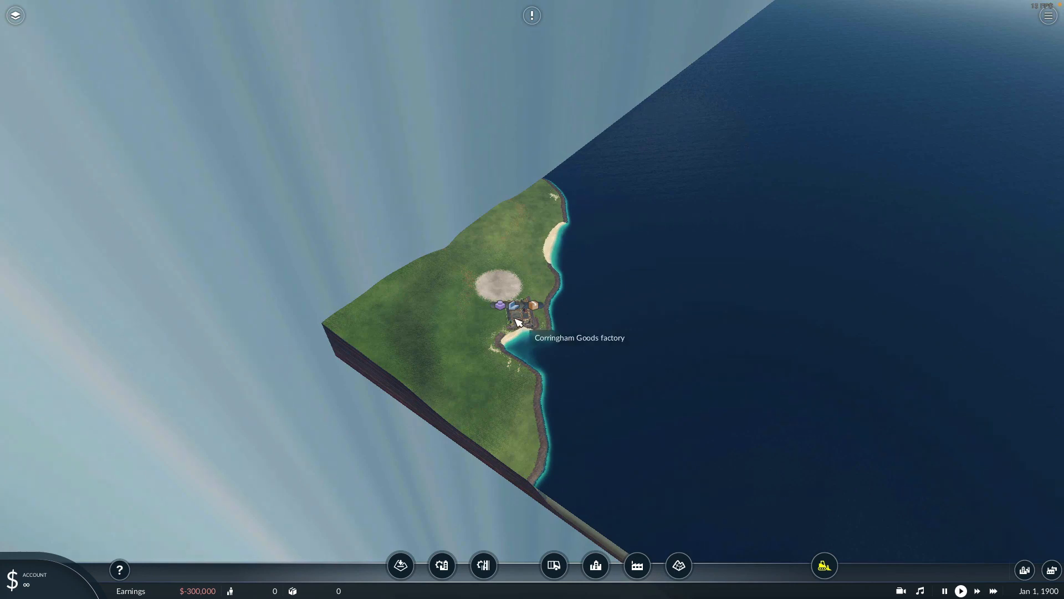
pyautogui.scroll(5, 506, 289)
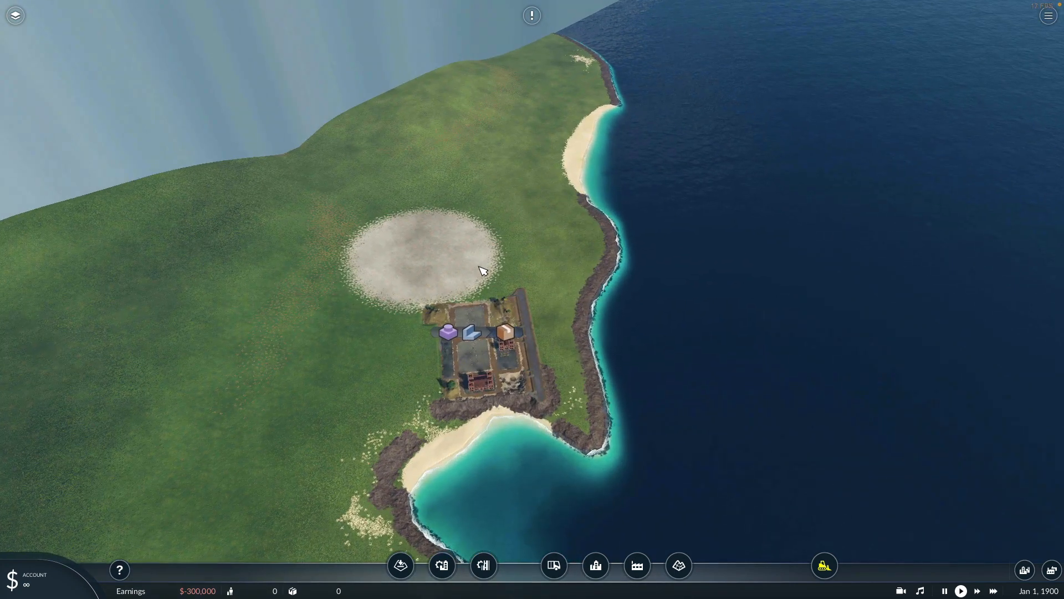
pyautogui.scroll(-5, 483, 270)
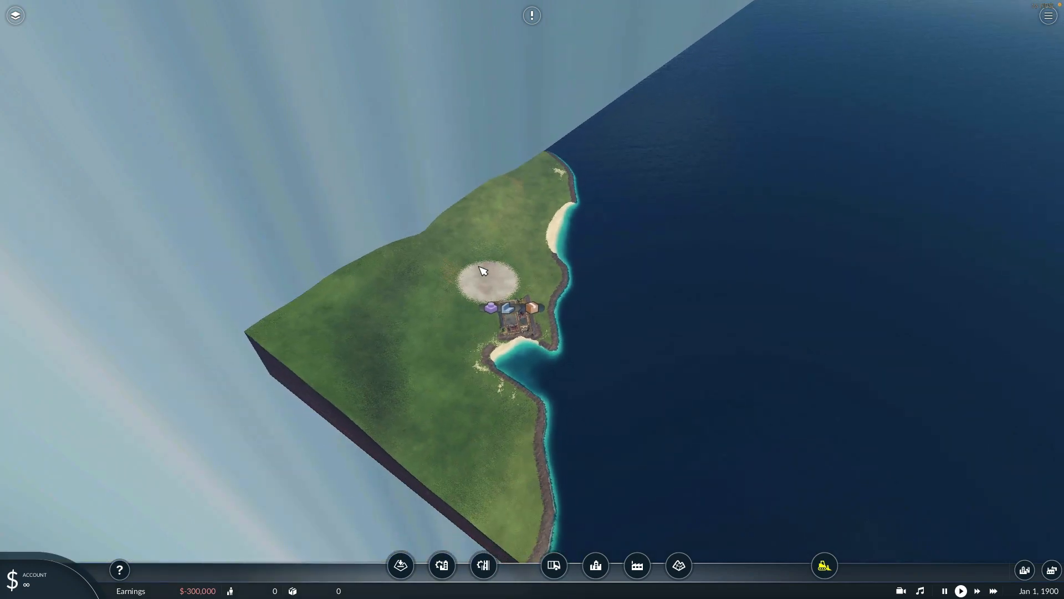
pyautogui.moveTo(463, 268); pyautogui.dragTo(453, 274, button='middle')
pyautogui.scroll(-4, 704, 234)
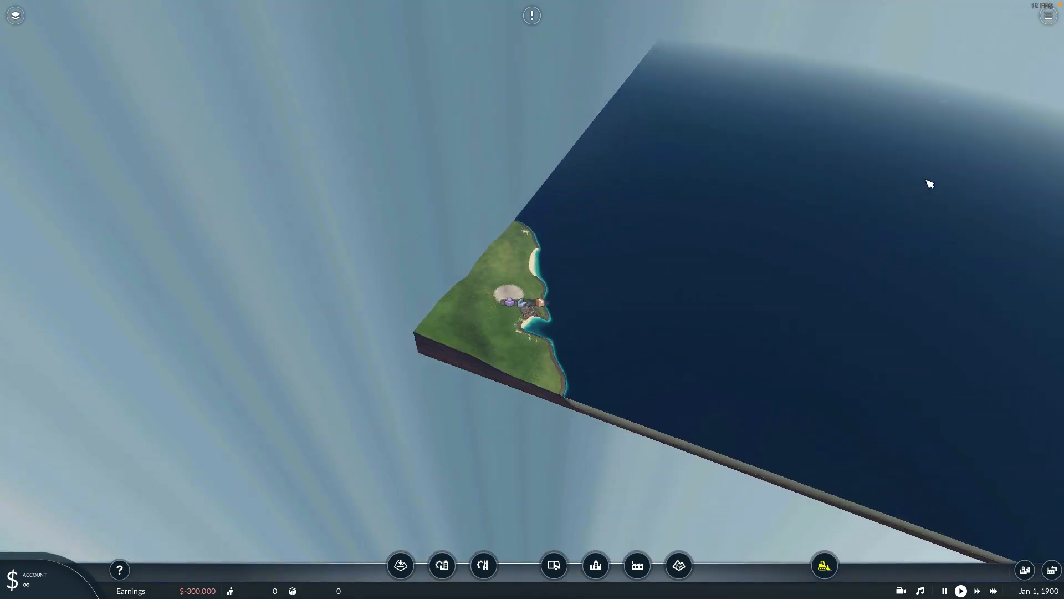
# Step: Examine the sandy cape, its town patch and the dotted trails leading to the nearby industry on the strait's southern shore
pyautogui.moveTo(746, 221); pyautogui.dragTo(501, 285)
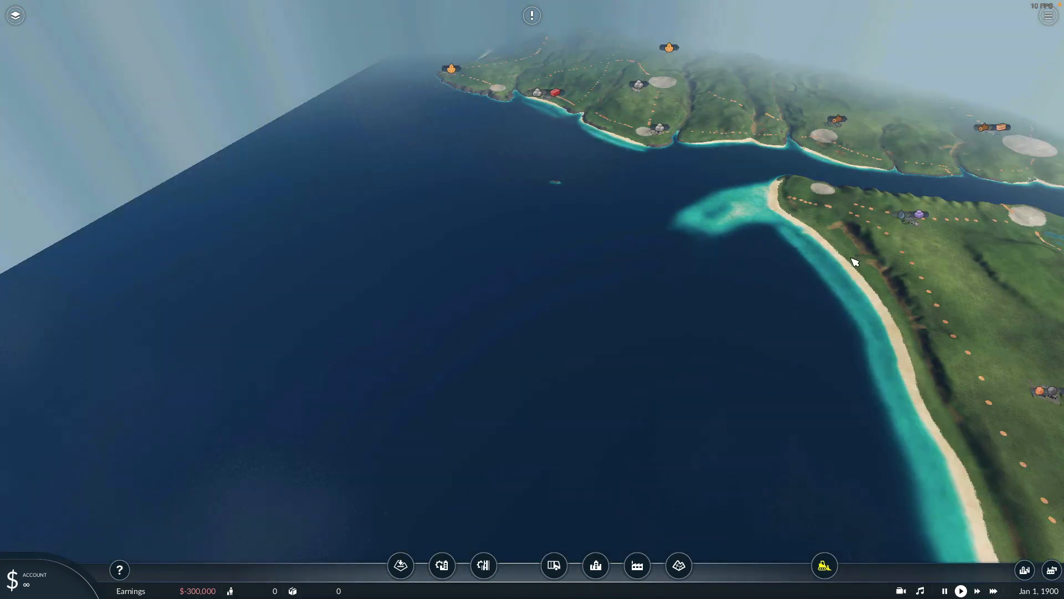
pyautogui.moveTo(853, 262); pyautogui.dragTo(626, 287)
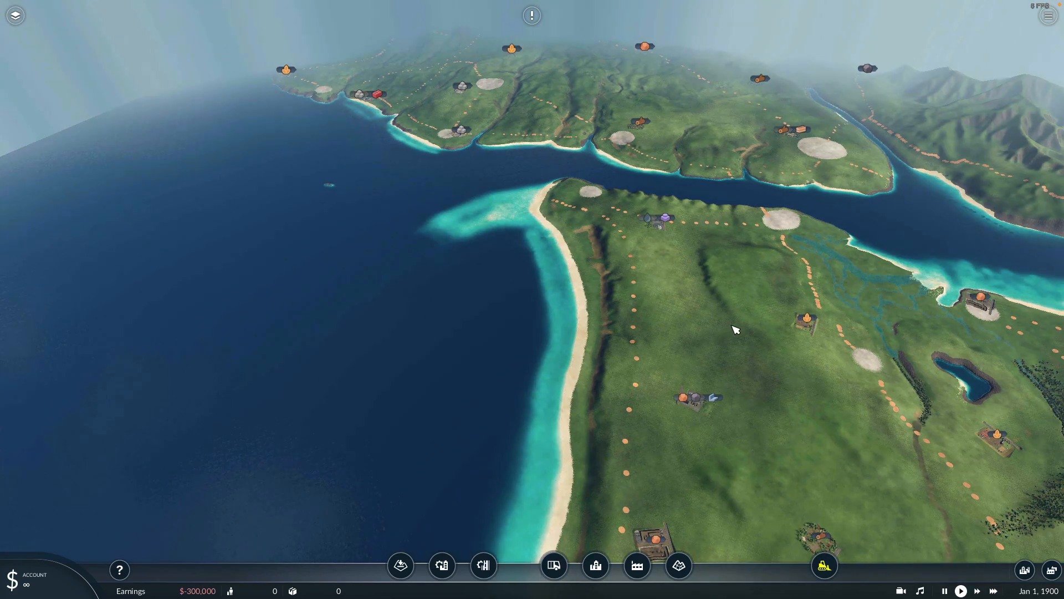
pyautogui.scroll(3, 736, 330)
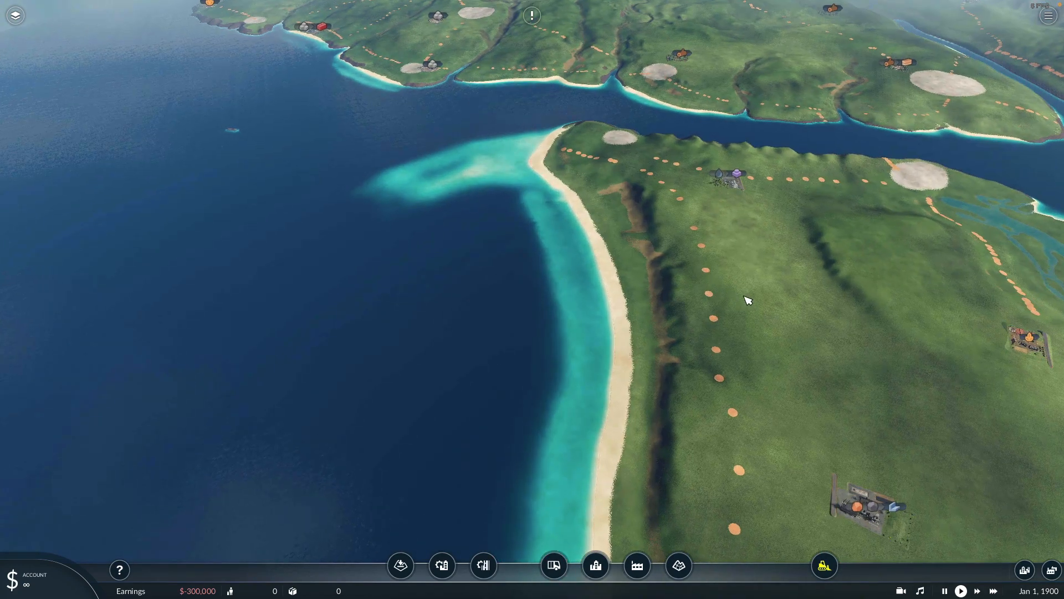
pyautogui.scroll(-3, 764, 300)
pyautogui.scroll(-2, 760, 388)
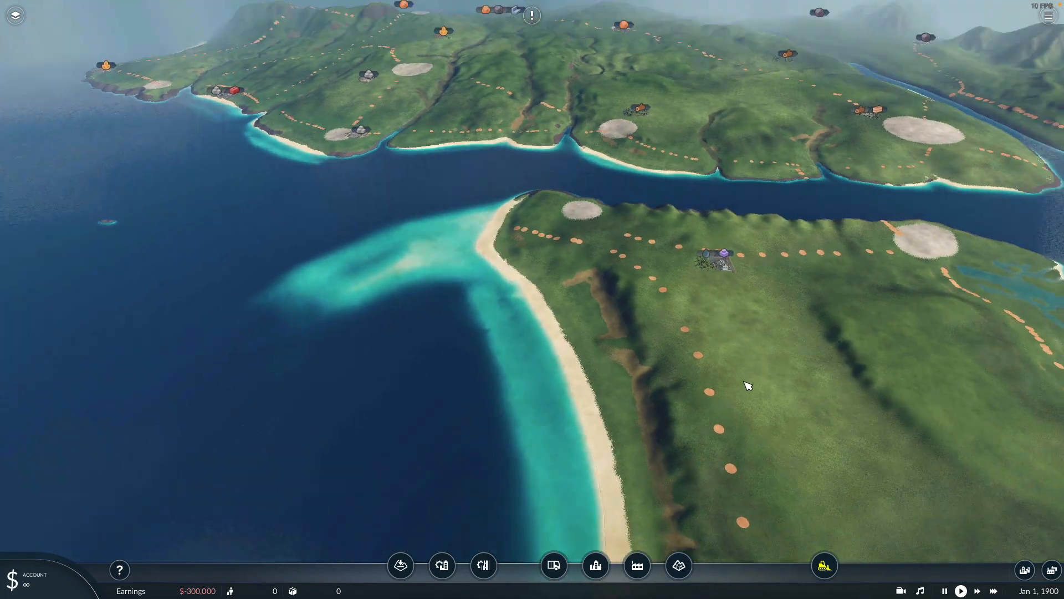
pyautogui.scroll(2, 745, 382)
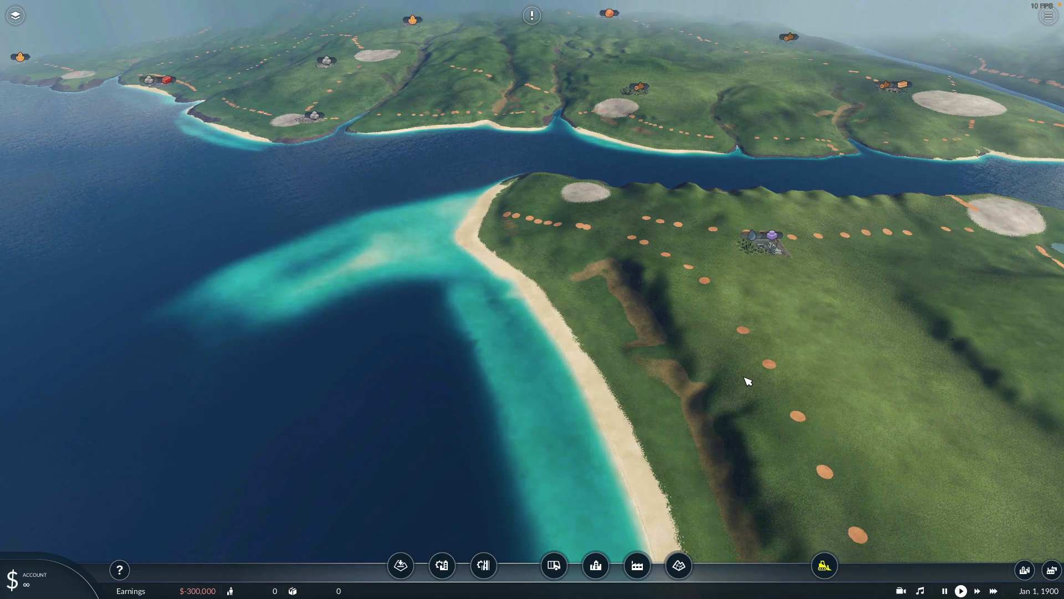
pyautogui.scroll(-3, 743, 385)
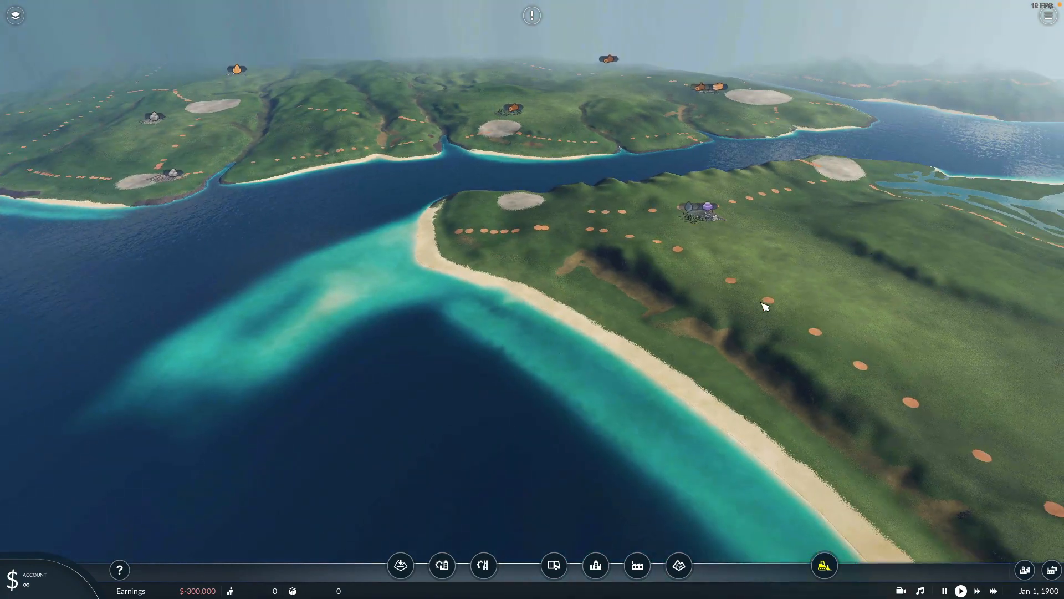
pyautogui.scroll(2, 765, 311)
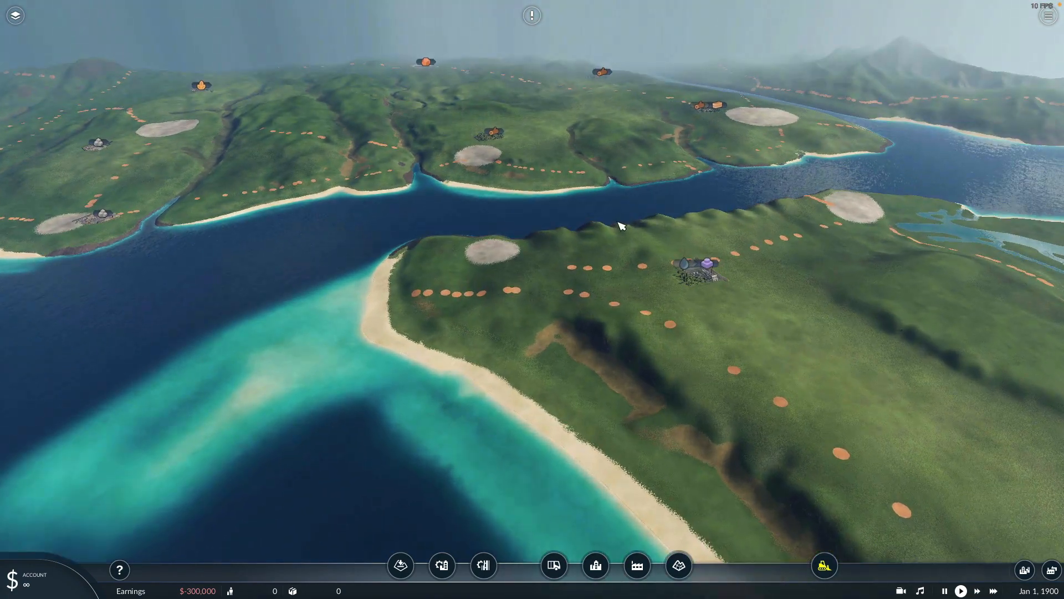
# Step: Examine the industries, town patches and trails on the far shore of the strait and in the hills behind it
pyautogui.moveTo(622, 226); pyautogui.dragTo(829, 290)
pyautogui.moveTo(461, 235); pyautogui.dragTo(713, 314)
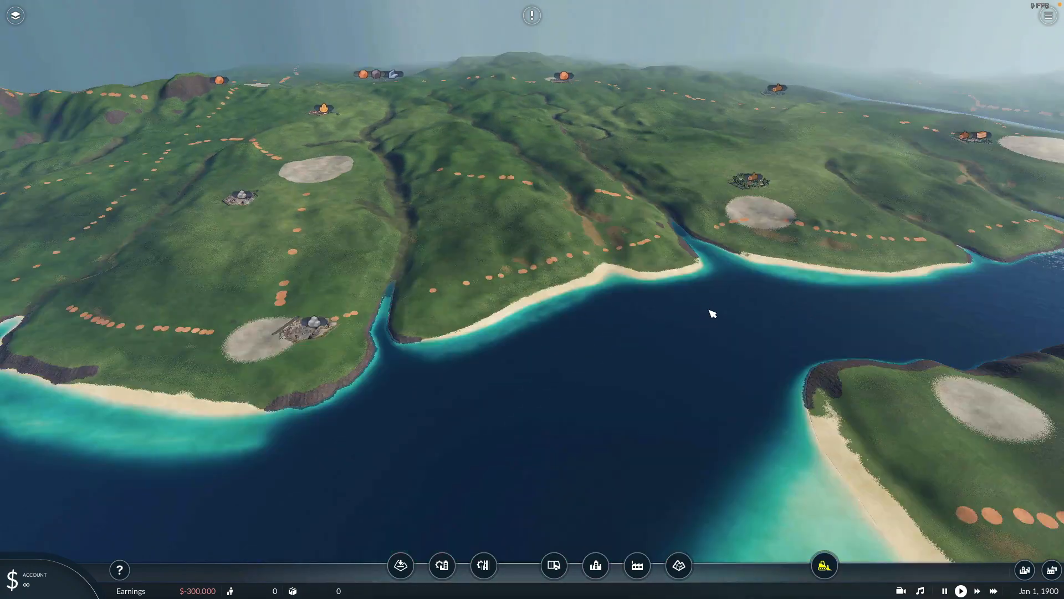
pyautogui.moveTo(490, 130); pyautogui.dragTo(392, 261)
pyautogui.scroll(-4, 683, 287)
pyautogui.moveTo(677, 293); pyautogui.dragTo(531, 277)
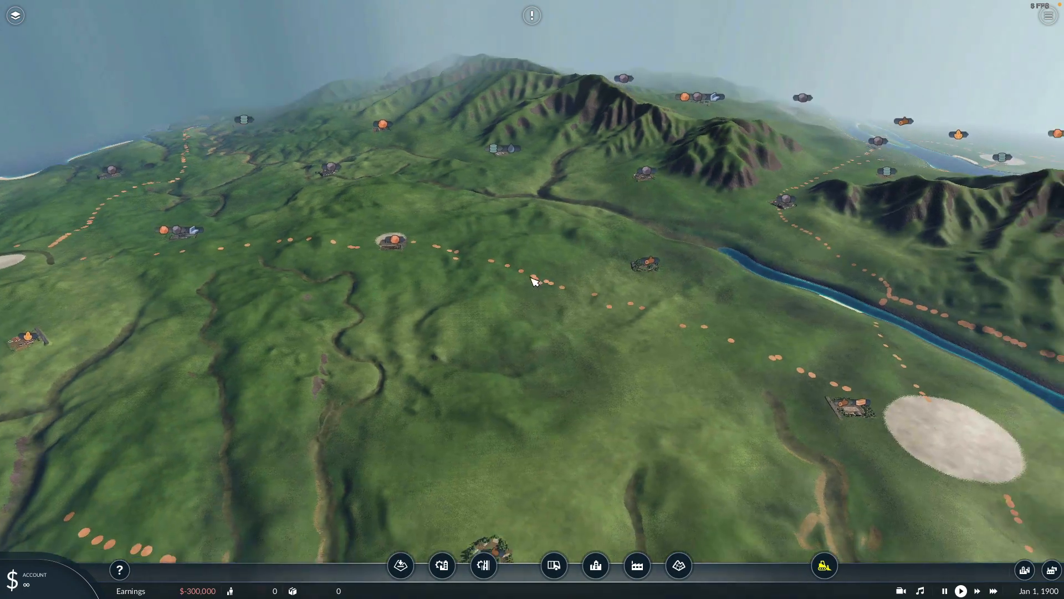
pyautogui.moveTo(640, 289); pyautogui.dragTo(532, 254)
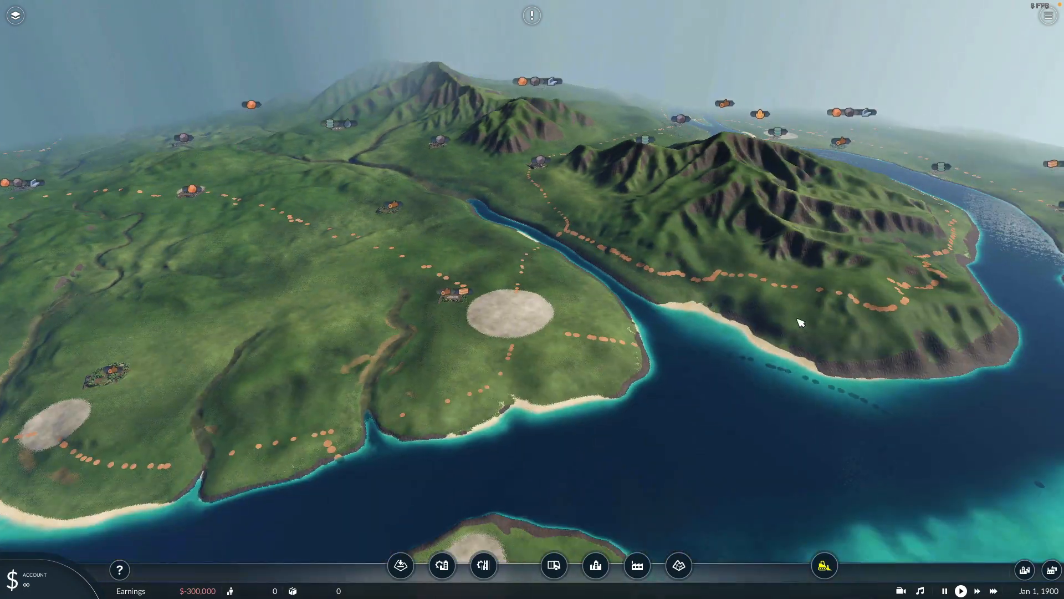
# Step: Examine the trail around the mountain between the inlet and the river, and the industries around the strait
pyautogui.moveTo(800, 325); pyautogui.dragTo(668, 329)
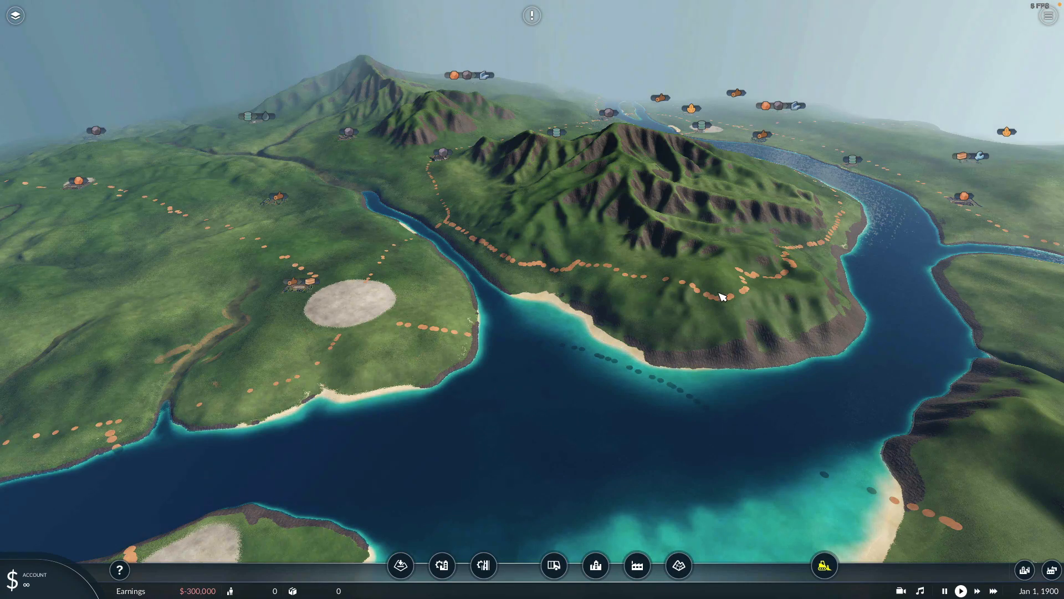
pyautogui.scroll(5, 829, 240)
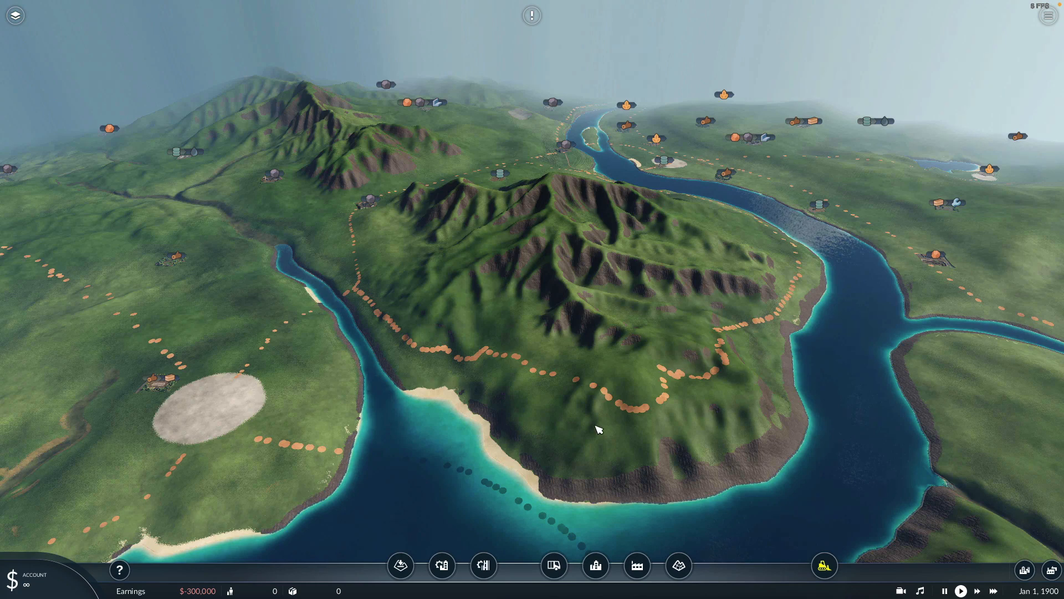
pyautogui.scroll(-3, 674, 325)
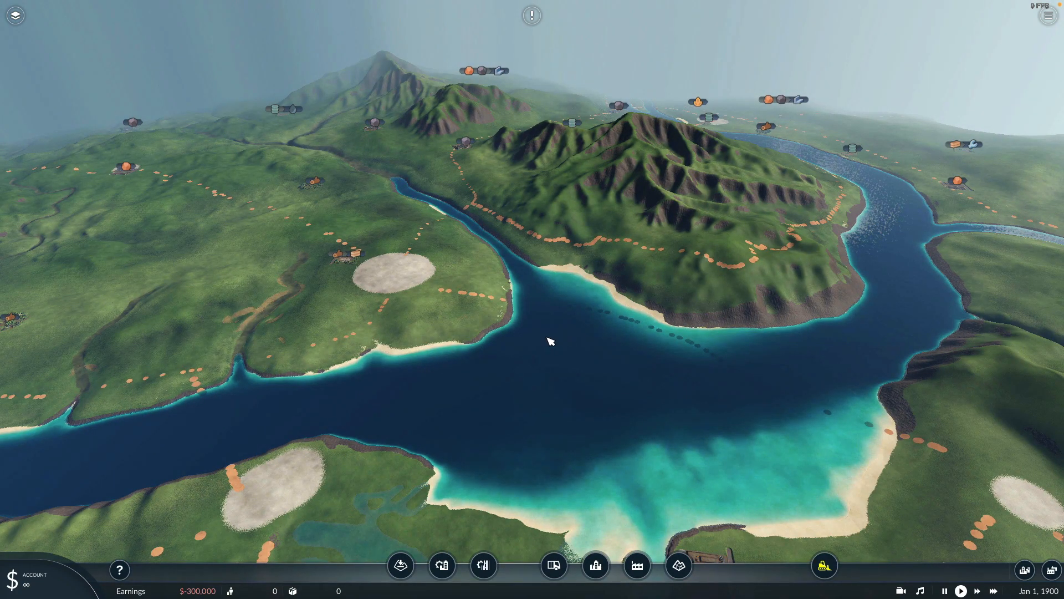
pyautogui.scroll(-3, 526, 339)
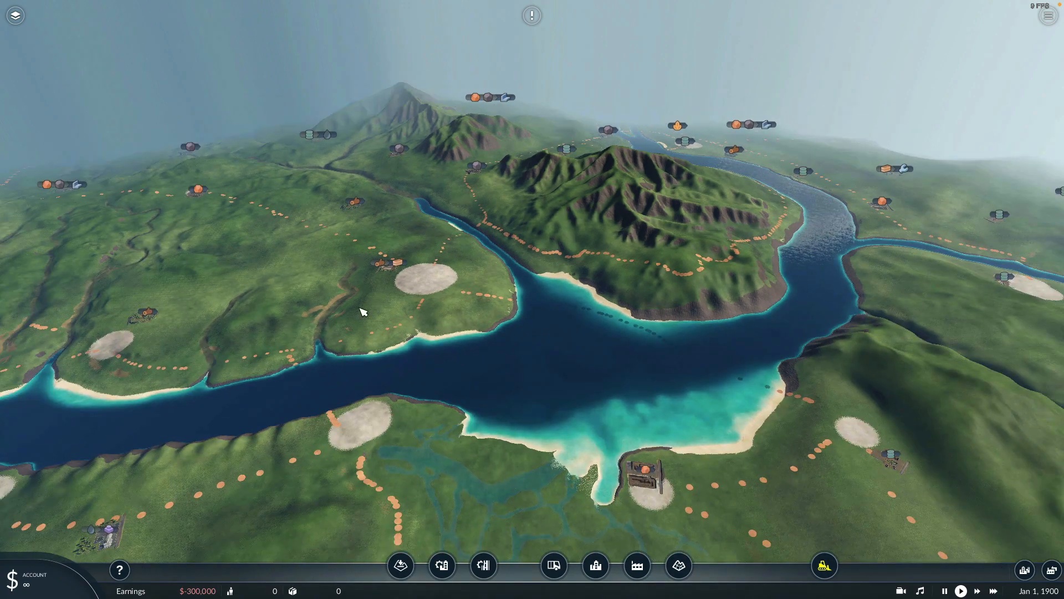
# Step: Examine the strait, the town patches and trails on both its shores, and the mountain headland beyond it
pyautogui.moveTo(360, 311); pyautogui.dragTo(665, 283)
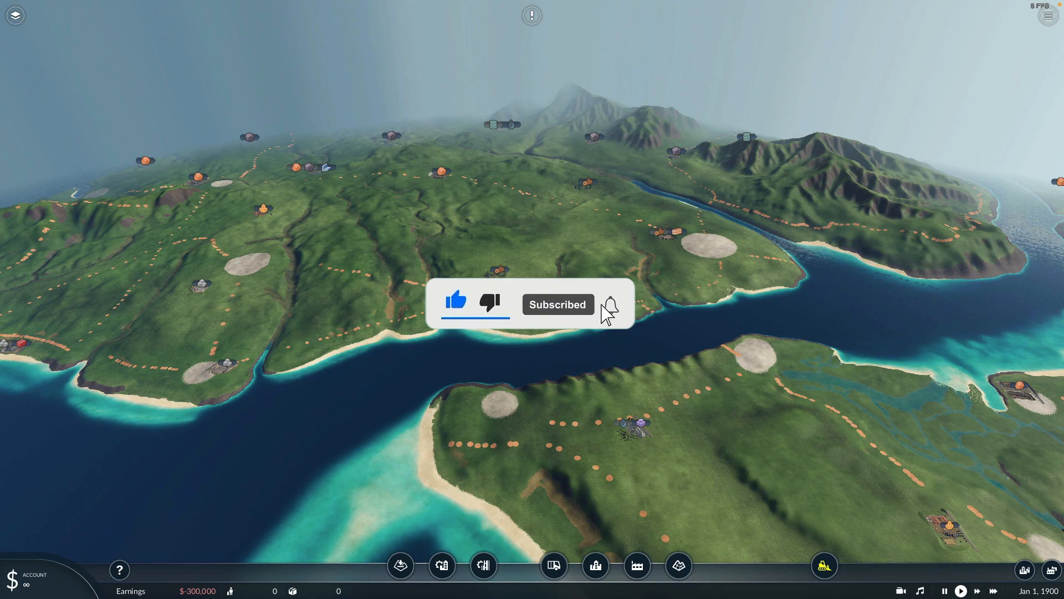
pyautogui.moveTo(809, 295); pyautogui.dragTo(714, 307)
pyautogui.scroll(3, 714, 315)
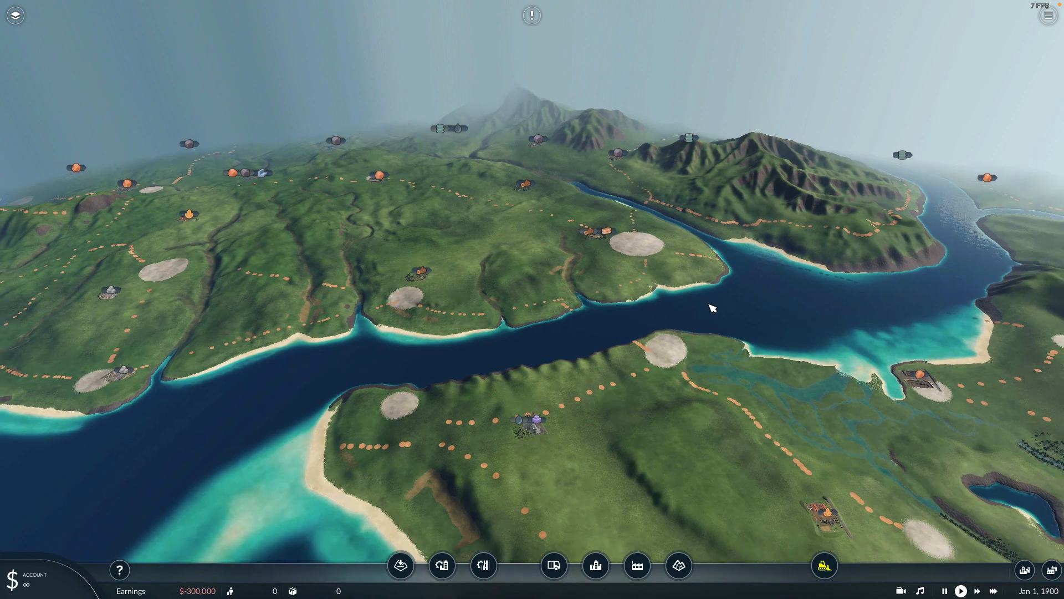
pyautogui.scroll(5, 760, 304)
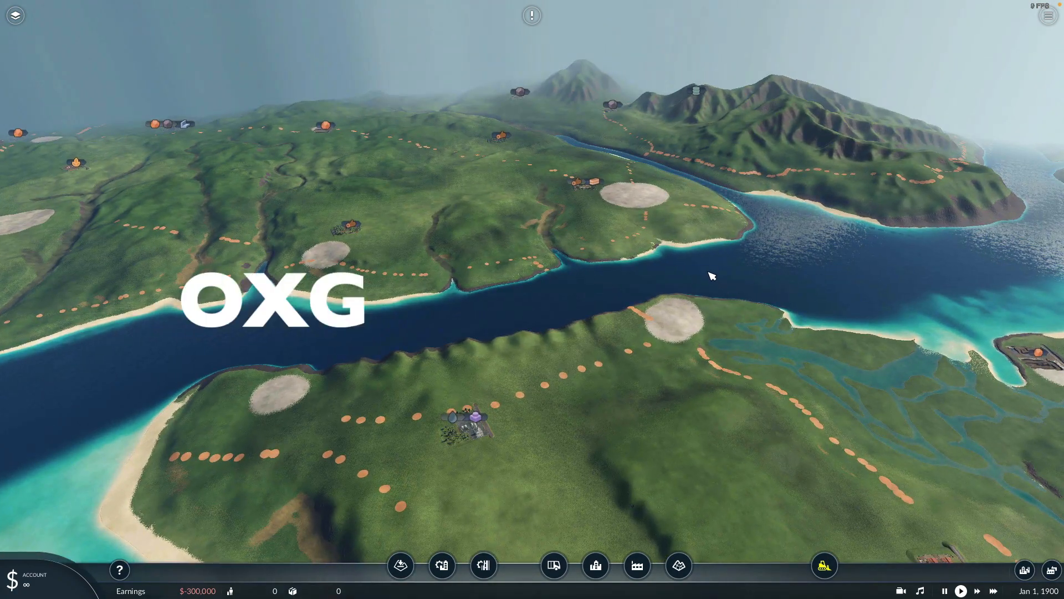
pyautogui.scroll(2, 712, 276)
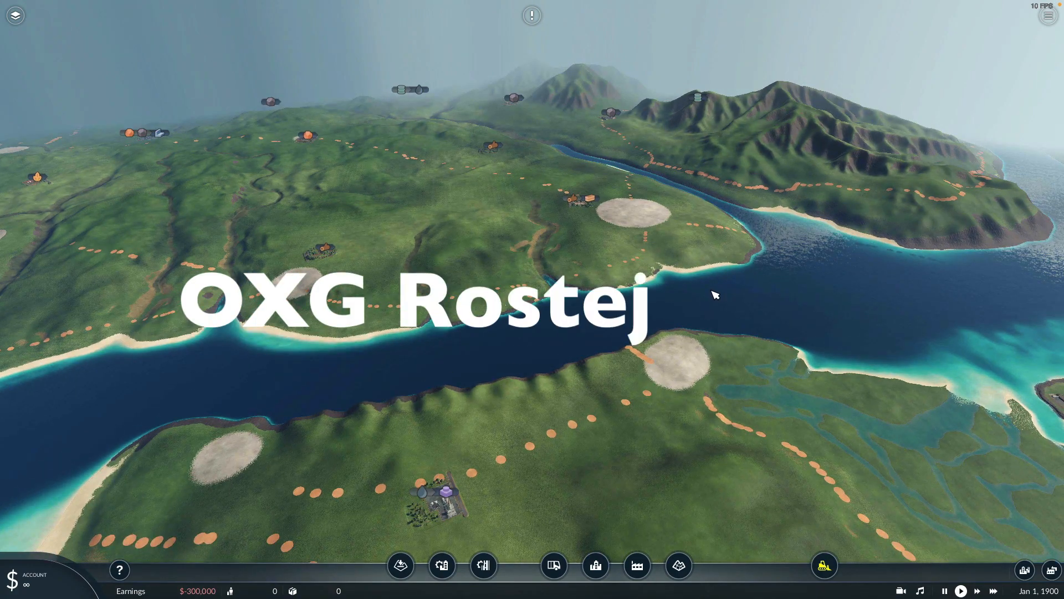
pyautogui.scroll(2, 715, 295)
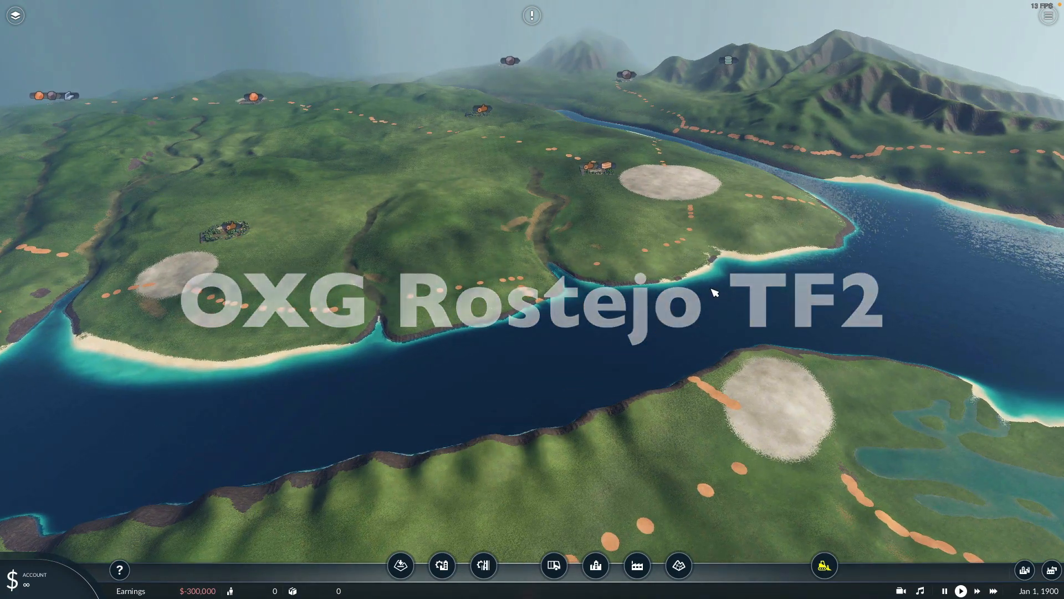
pyautogui.scroll(-2, 699, 296)
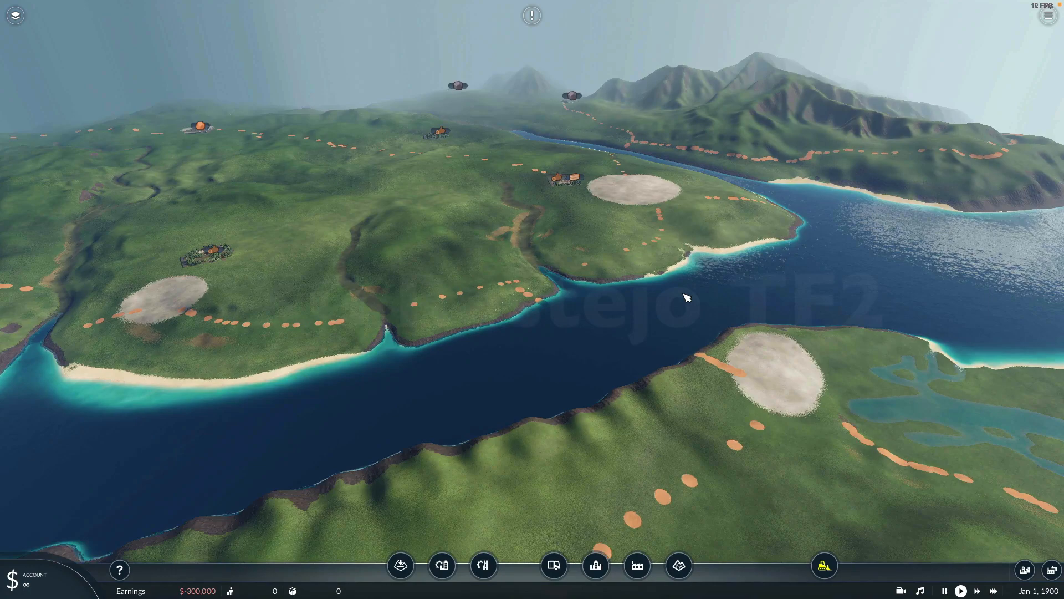
pyautogui.scroll(-2, 728, 270)
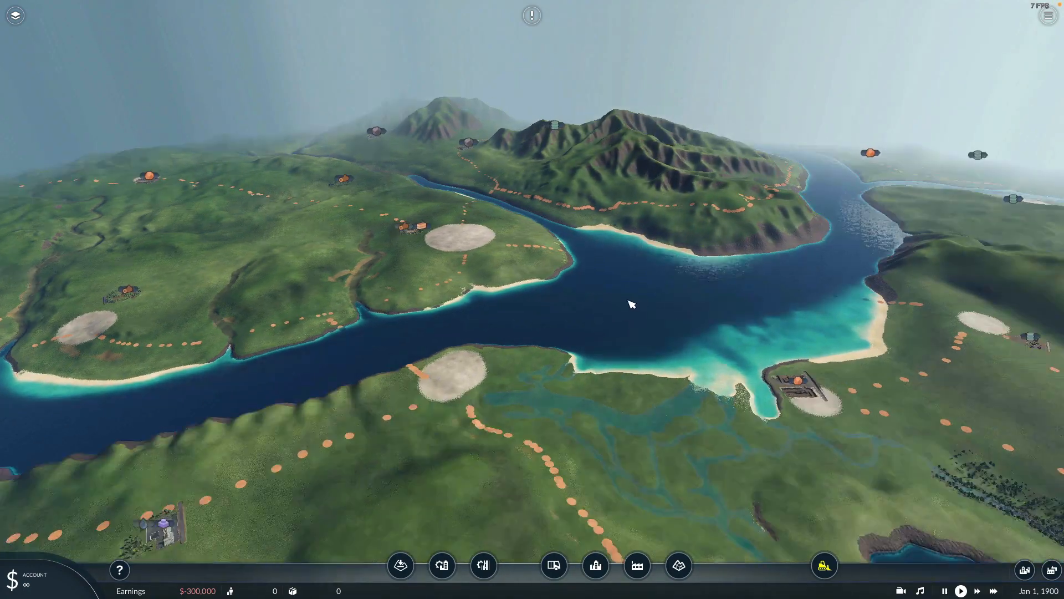
pyautogui.scroll(2, 632, 316)
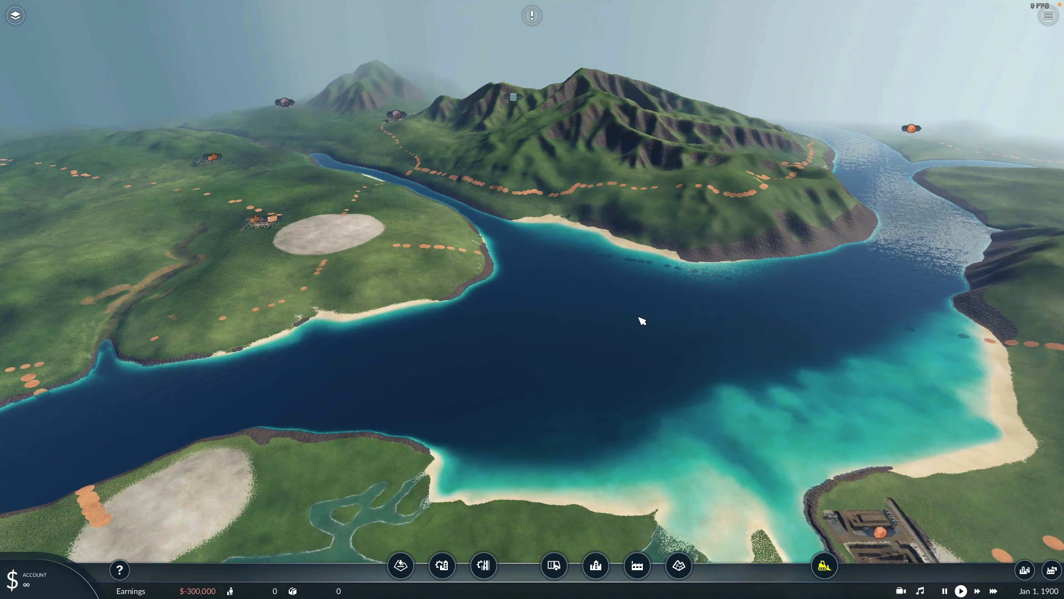
pyautogui.scroll(-2, 642, 321)
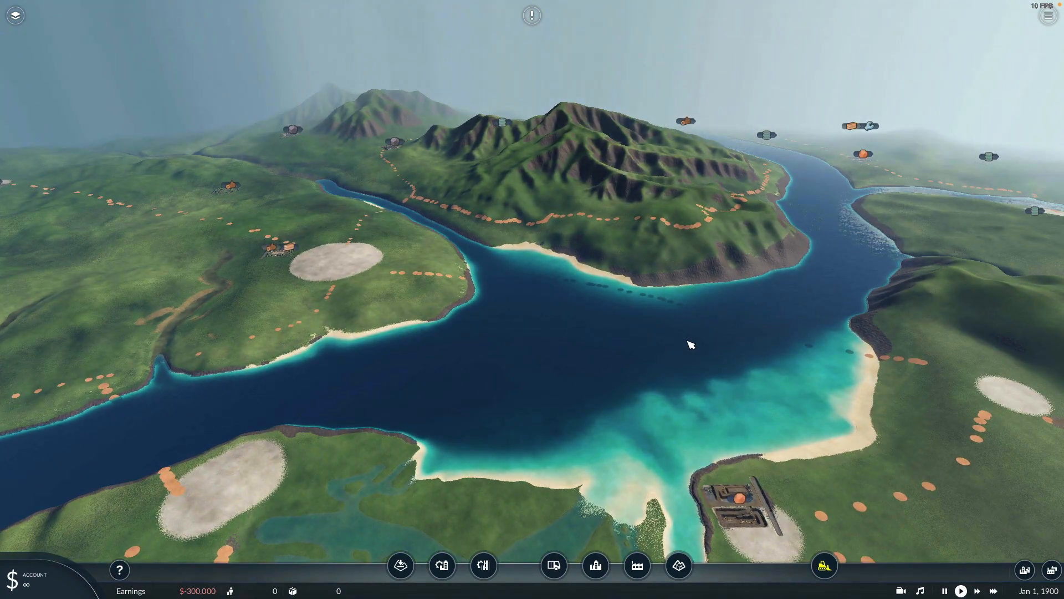
pyautogui.moveTo(674, 330); pyautogui.dragTo(657, 335, button='middle')
pyautogui.moveTo(573, 322); pyautogui.dragTo(708, 261)
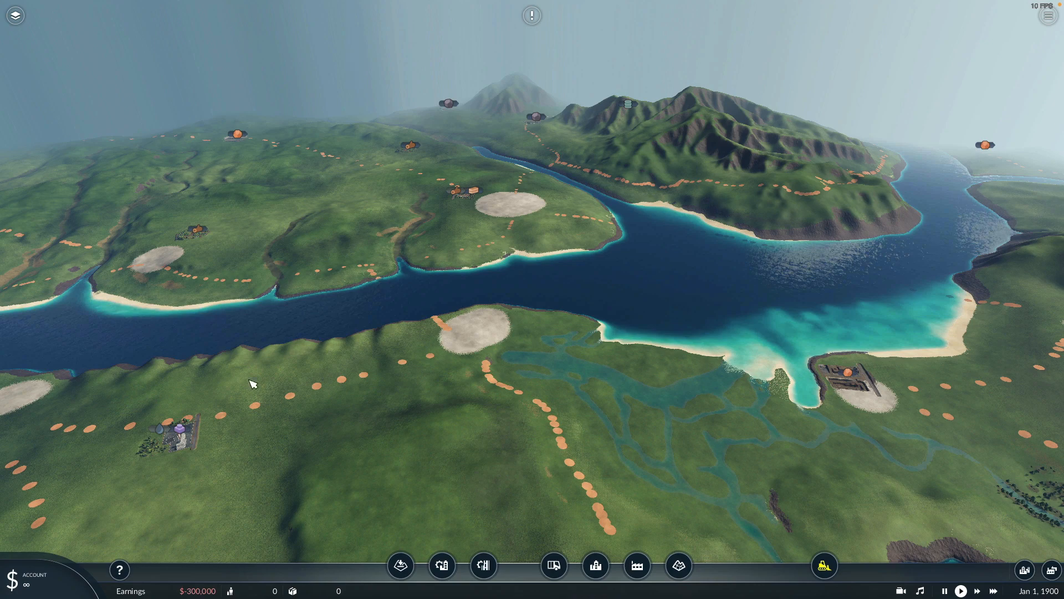
# Step: Examine the sandy coast south of the cape and the industries and dotted trail running inland beside it
pyautogui.scroll(-3, 252, 370)
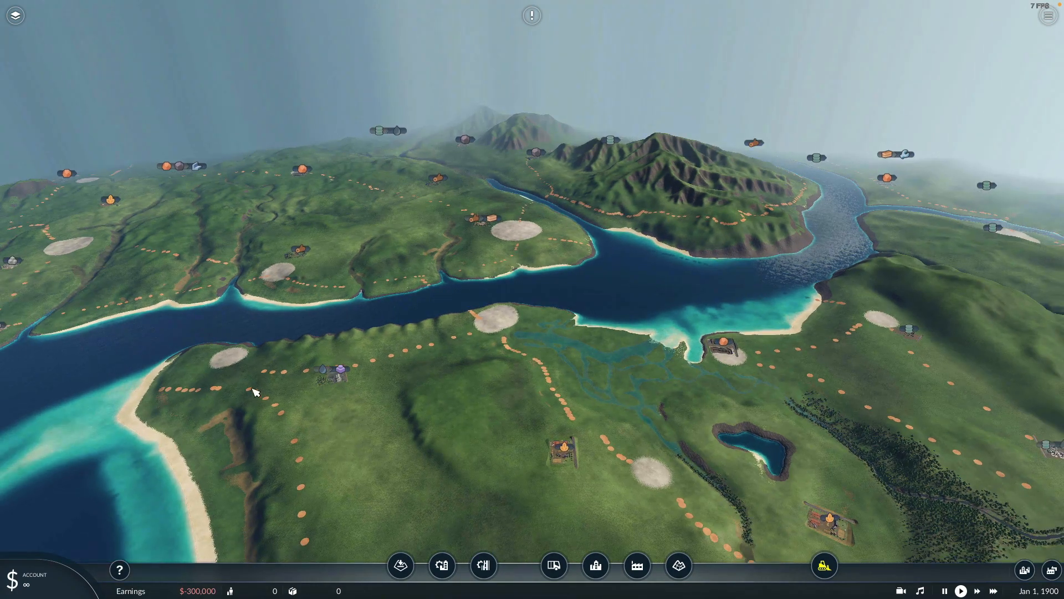
pyautogui.moveTo(421, 331); pyautogui.dragTo(436, 326)
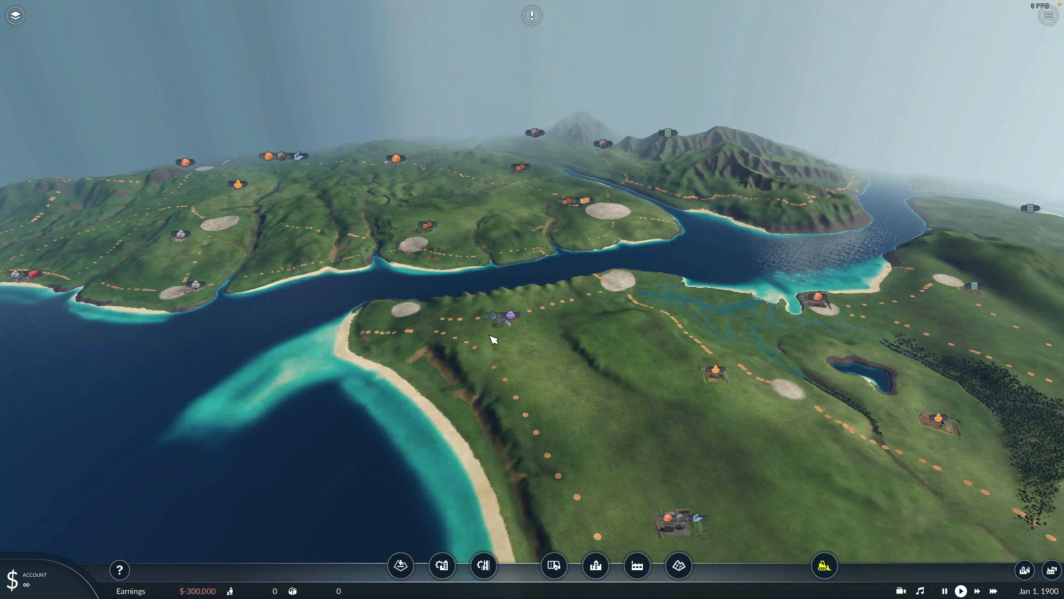
pyautogui.scroll(-1, 493, 339)
pyautogui.scroll(-2, 613, 352)
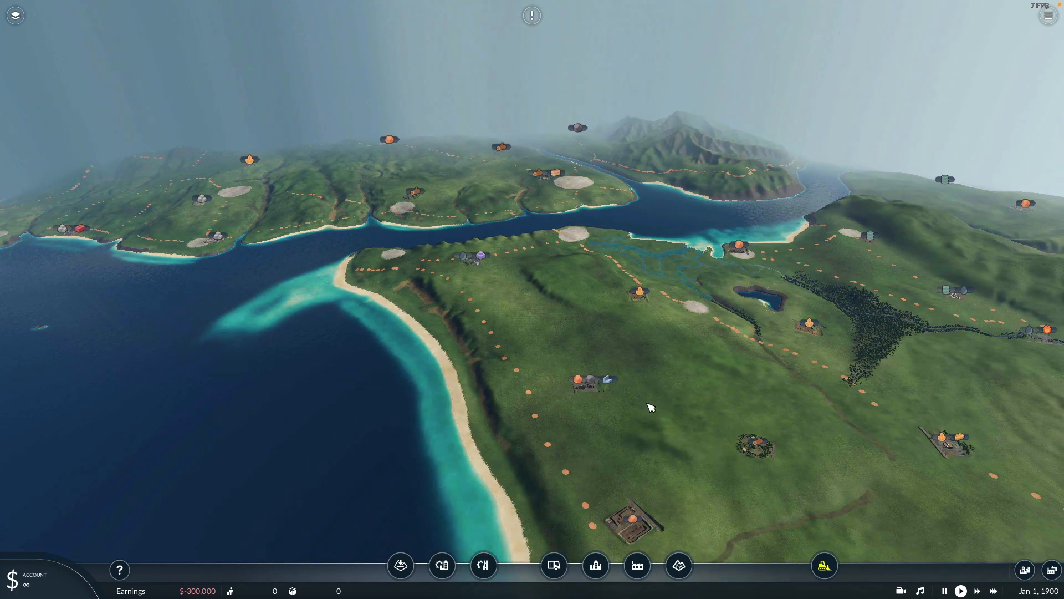
pyautogui.scroll(-2, 644, 387)
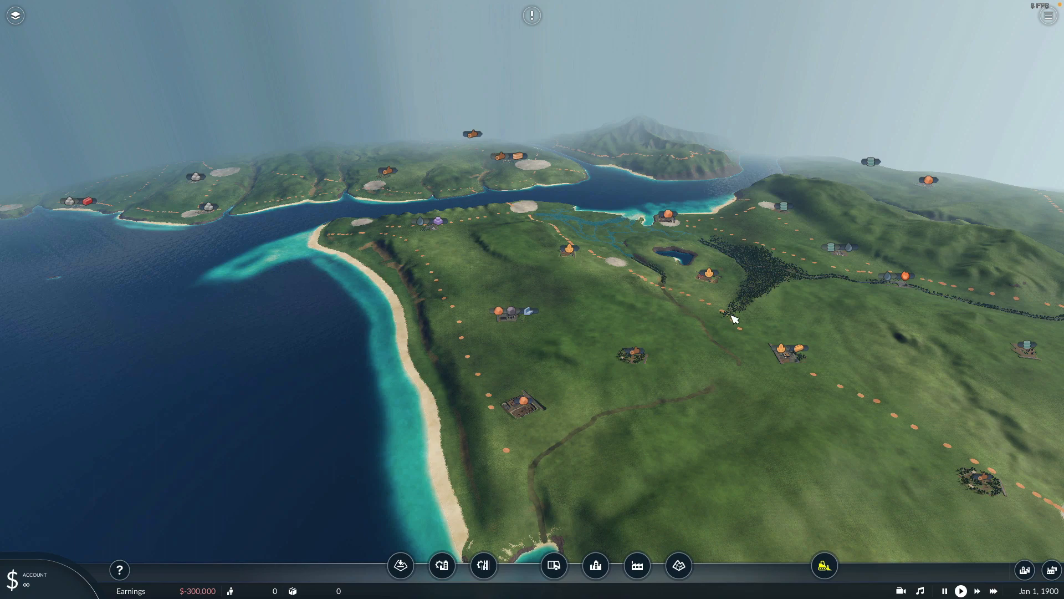
# Step: Examine the dotted trail from the river delta past the town patch, lake and farms to the forest's edge
pyautogui.scroll(2, 733, 318)
pyautogui.scroll(1, 662, 353)
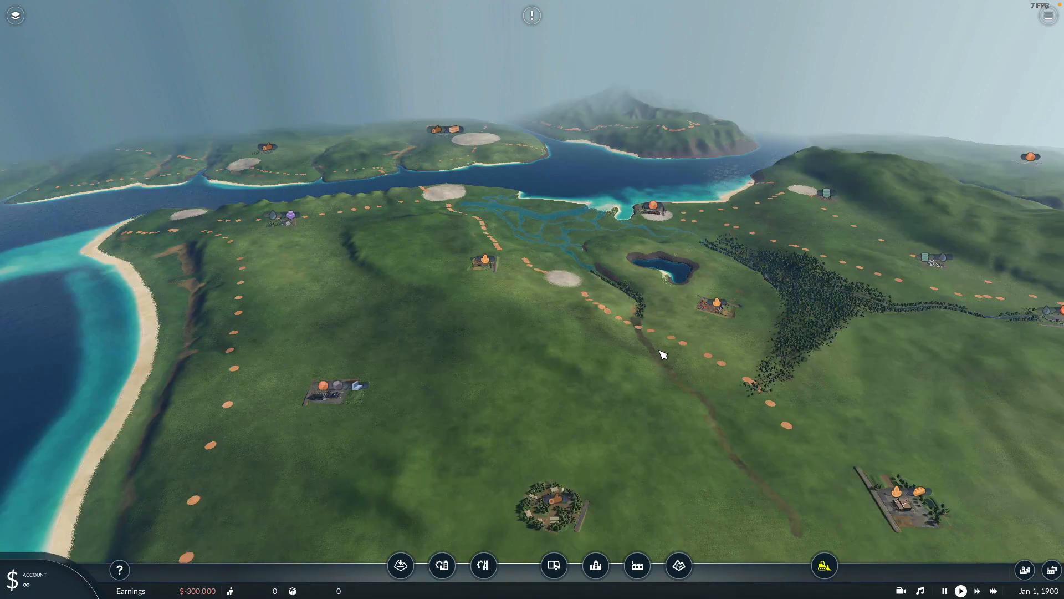
pyautogui.scroll(1, 660, 350)
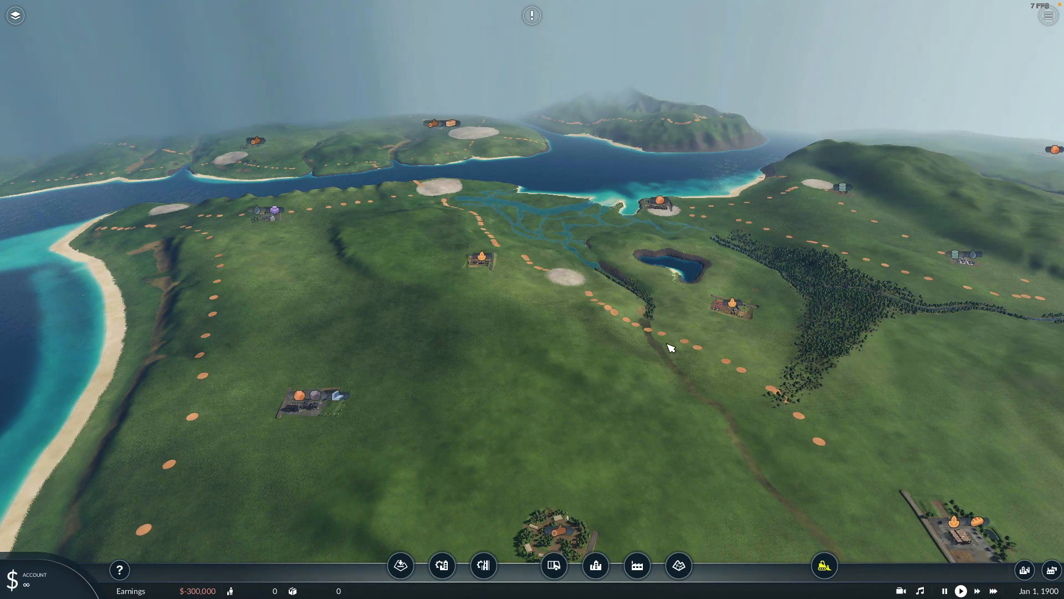
pyautogui.scroll(1, 670, 347)
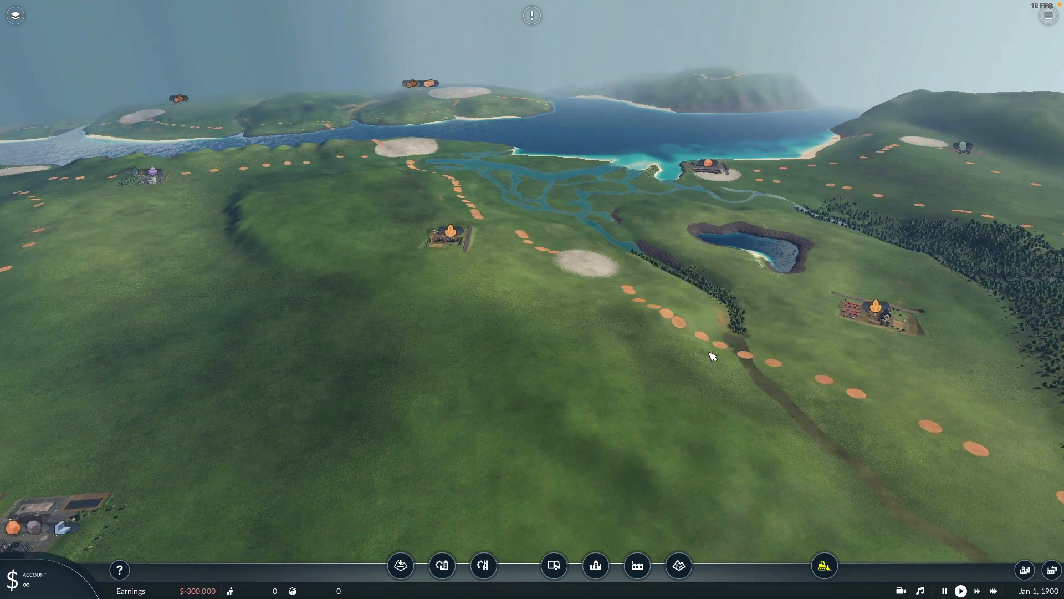
pyautogui.scroll(1, 682, 360)
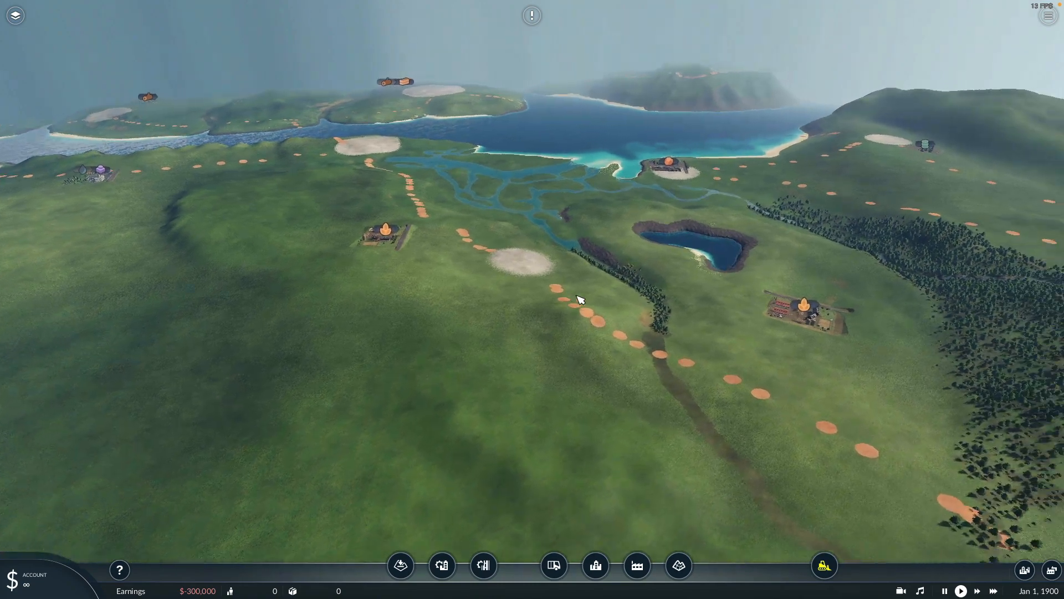
pyautogui.scroll(-1, 576, 296)
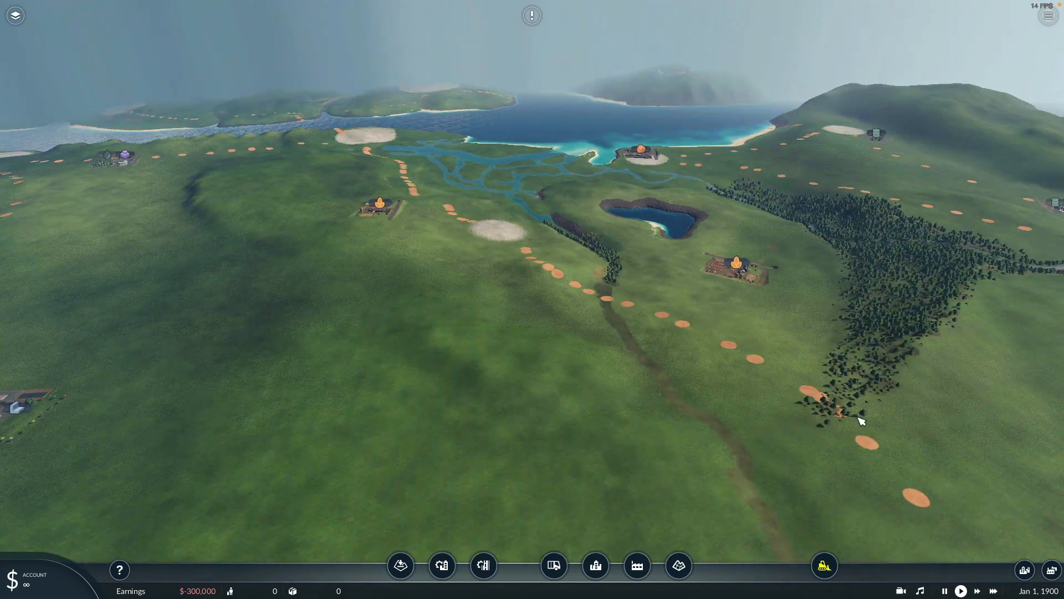
pyautogui.scroll(1, 785, 379)
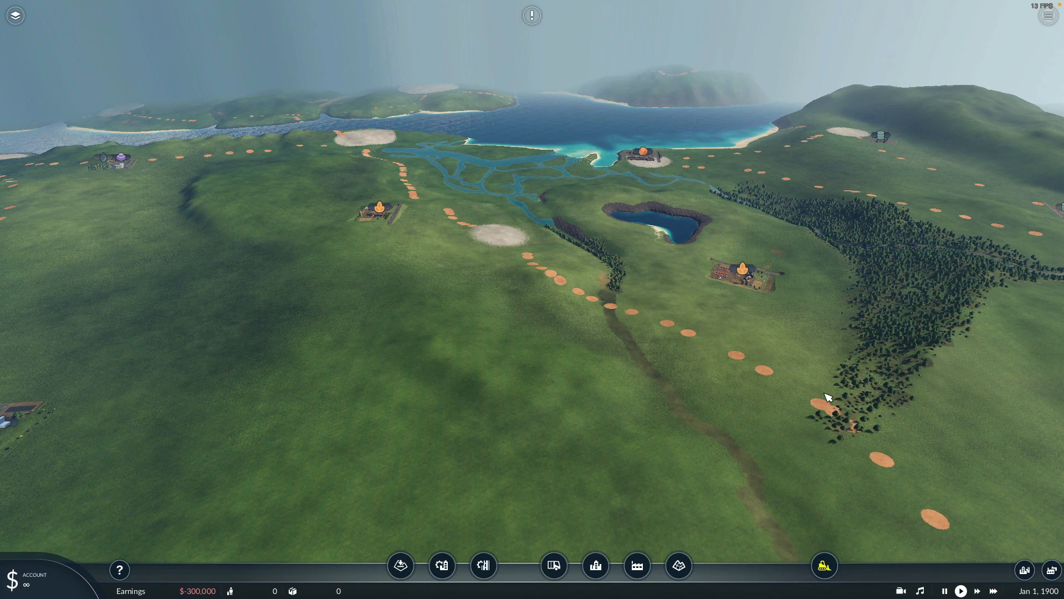
pyautogui.press('d')
pyautogui.scroll(1, 777, 326)
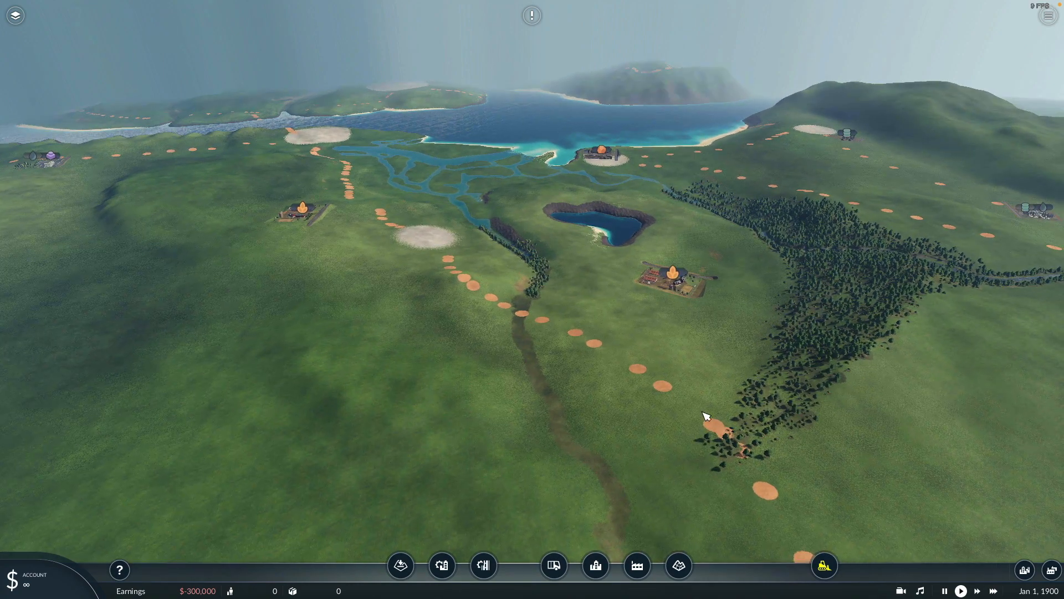
pyautogui.press('w')
pyautogui.press('d')
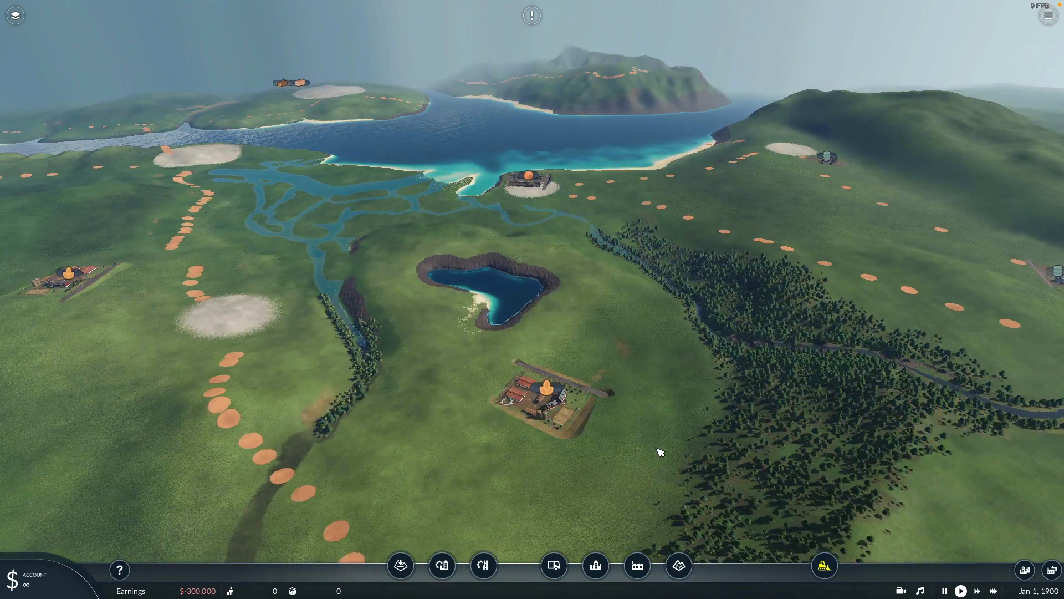
pyautogui.scroll(-1, 703, 323)
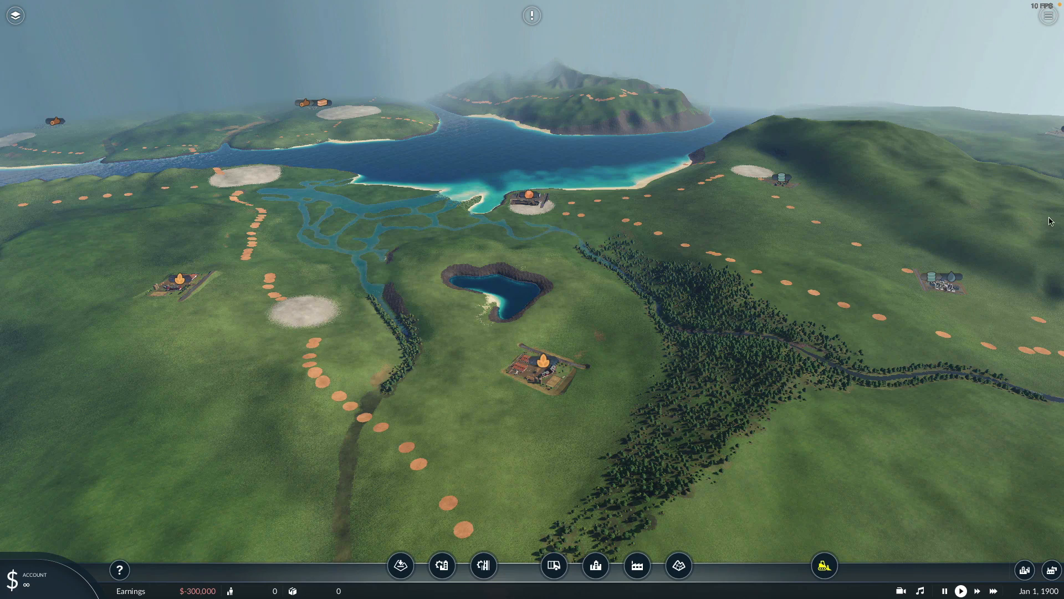
# Step: Examine the river valley beyond the forest, with its dotted trails and the industries around the Ventnor Fuel refinery
pyautogui.moveTo(850, 237); pyautogui.dragTo(605, 208)
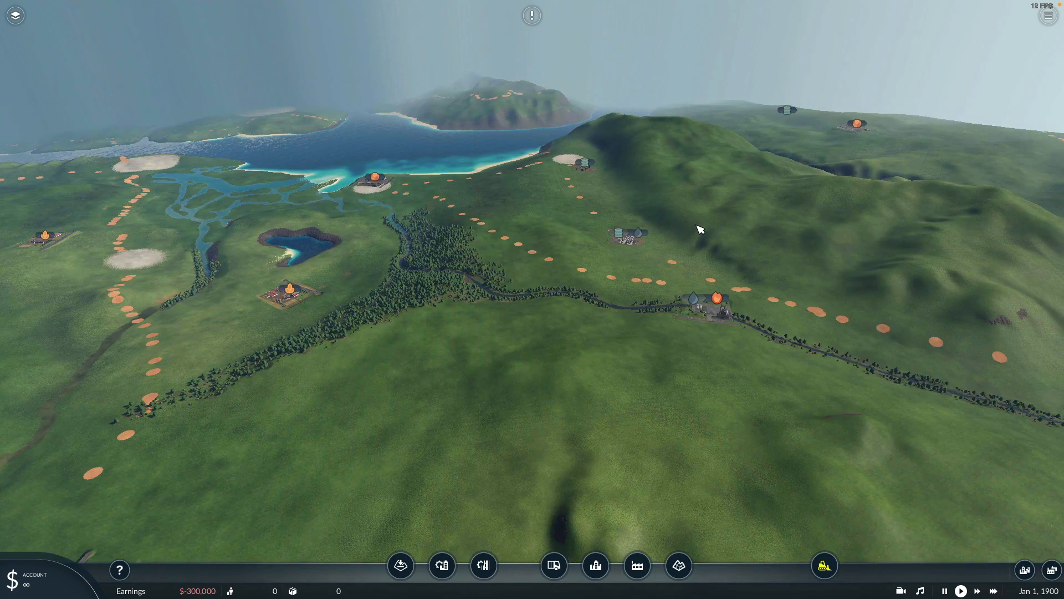
pyautogui.moveTo(700, 230); pyautogui.dragTo(559, 242, button='middle')
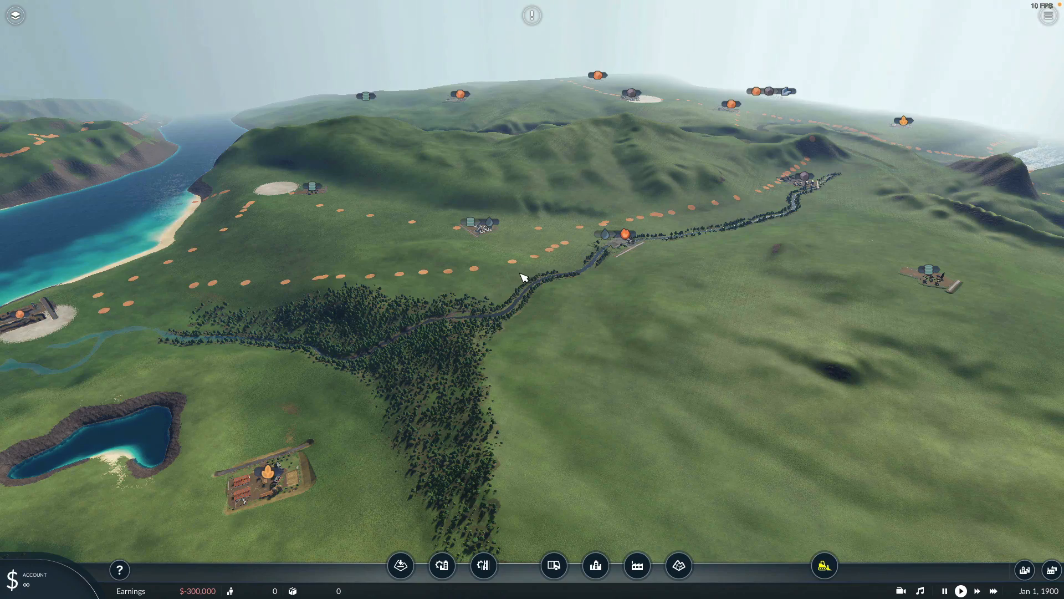
pyautogui.moveTo(522, 277); pyautogui.dragTo(711, 260)
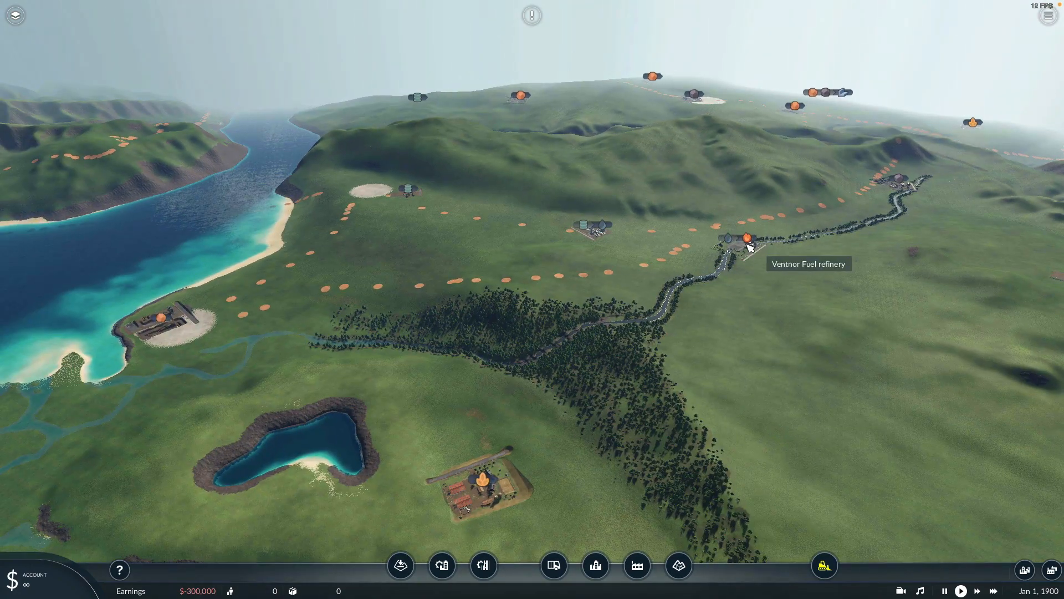
pyautogui.scroll(5, 731, 281)
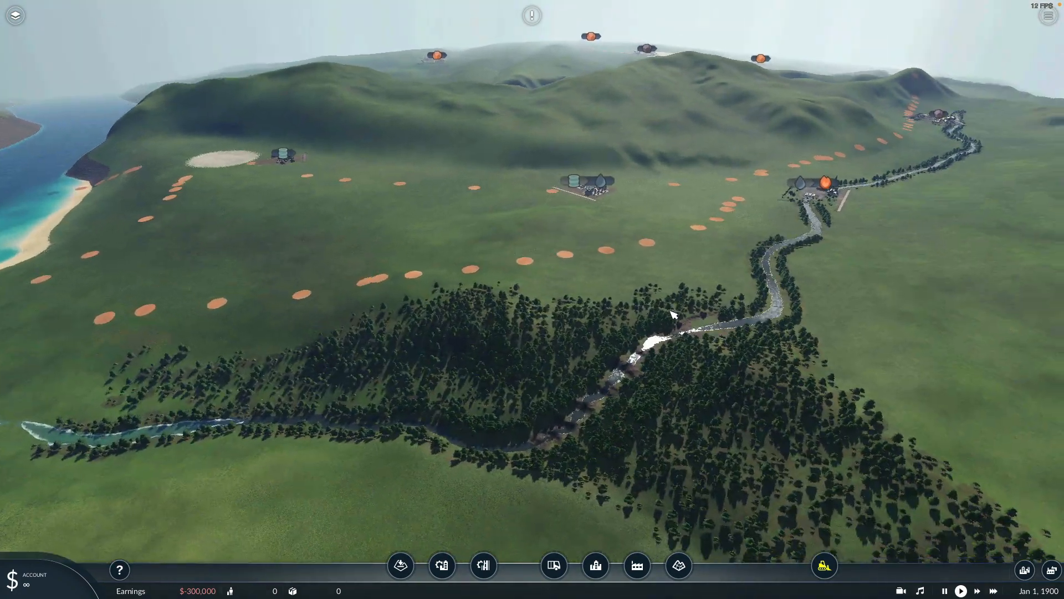
# Step: Examine the forested river bend and its stepped rapids up close, with the nearby trail and refinery upstream
pyautogui.moveTo(662, 314); pyautogui.dragTo(623, 327, button='middle')
pyautogui.moveTo(623, 328); pyautogui.dragTo(688, 270)
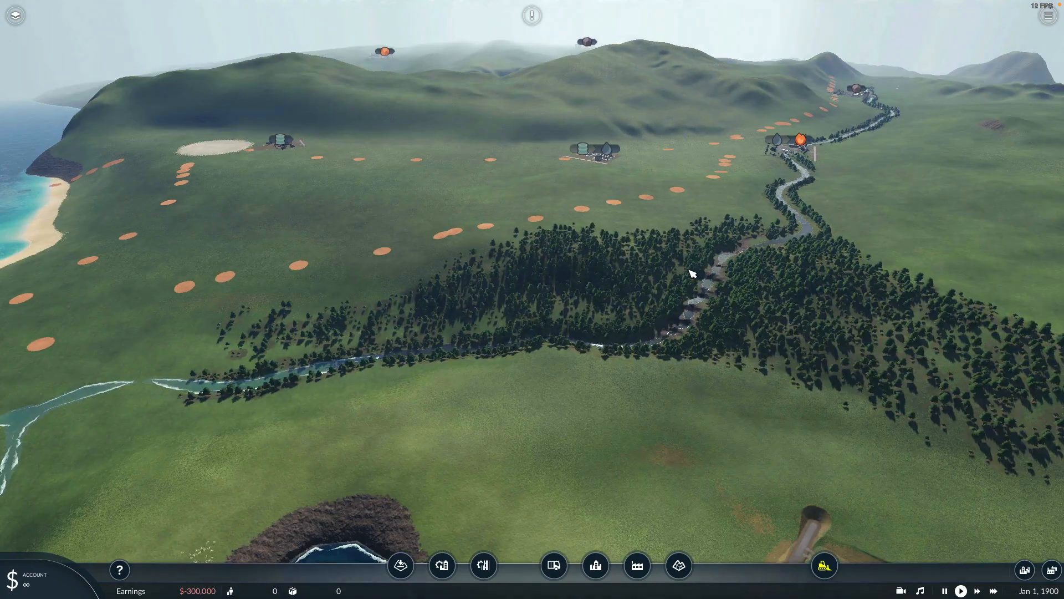
pyautogui.scroll(2, 689, 270)
pyautogui.scroll(1, 689, 270)
pyautogui.moveTo(739, 245); pyautogui.dragTo(703, 281, button='middle')
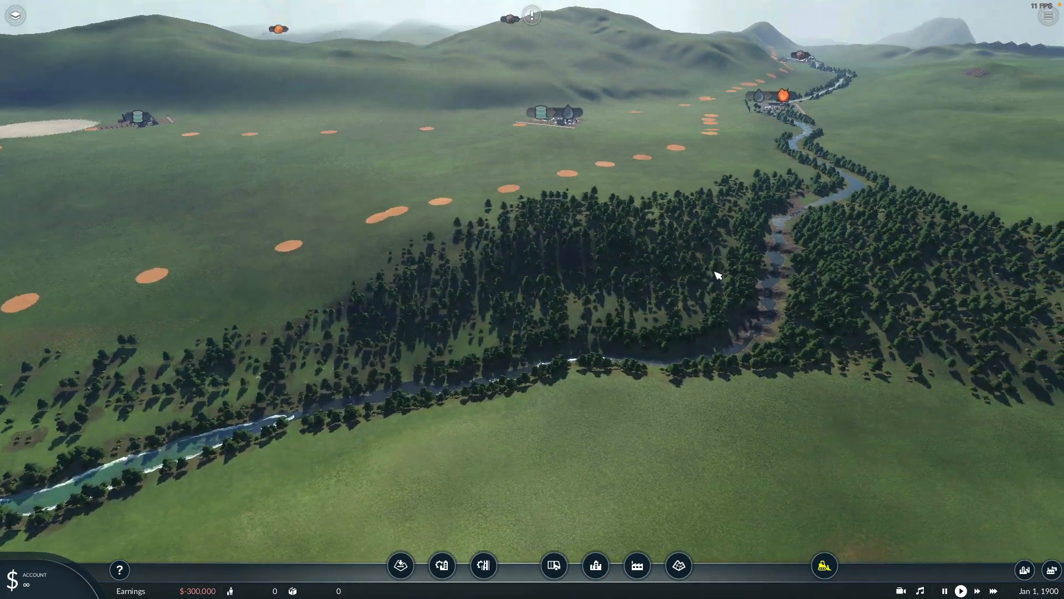
pyautogui.scroll(3, 701, 278)
pyautogui.moveTo(701, 277); pyautogui.dragTo(732, 198)
pyautogui.scroll(3, 729, 197)
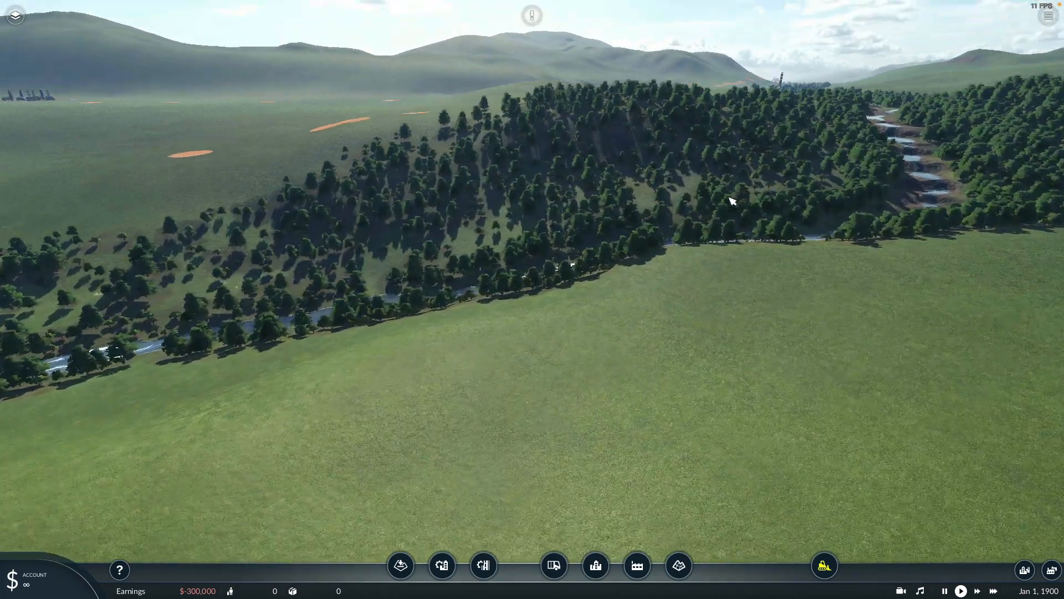
pyautogui.moveTo(721, 269); pyautogui.dragTo(683, 330)
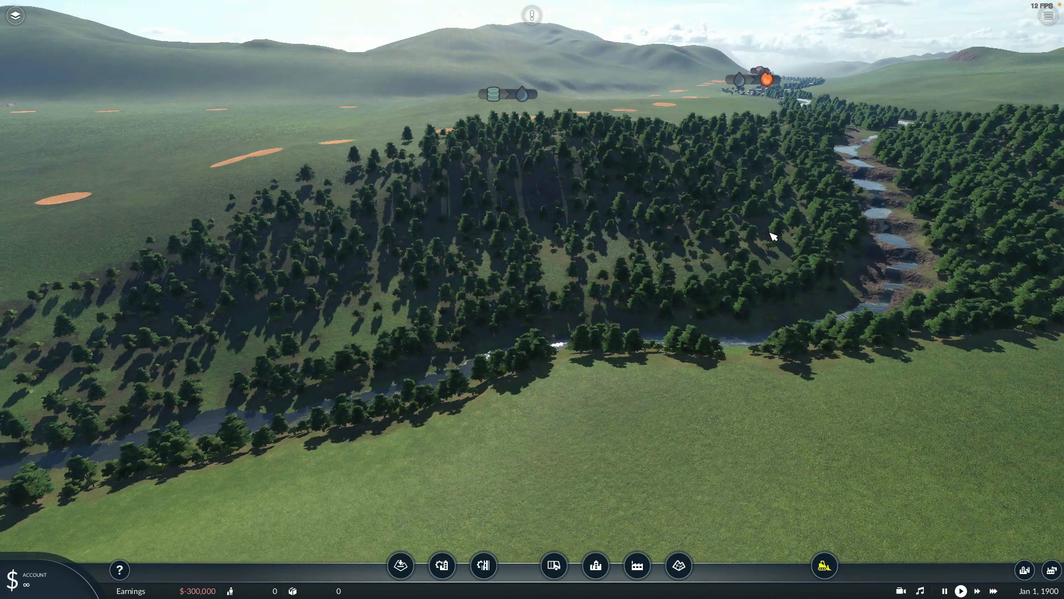
pyautogui.moveTo(770, 233); pyautogui.dragTo(805, 201, button='middle')
pyautogui.moveTo(872, 209); pyautogui.dragTo(831, 203, button='middle')
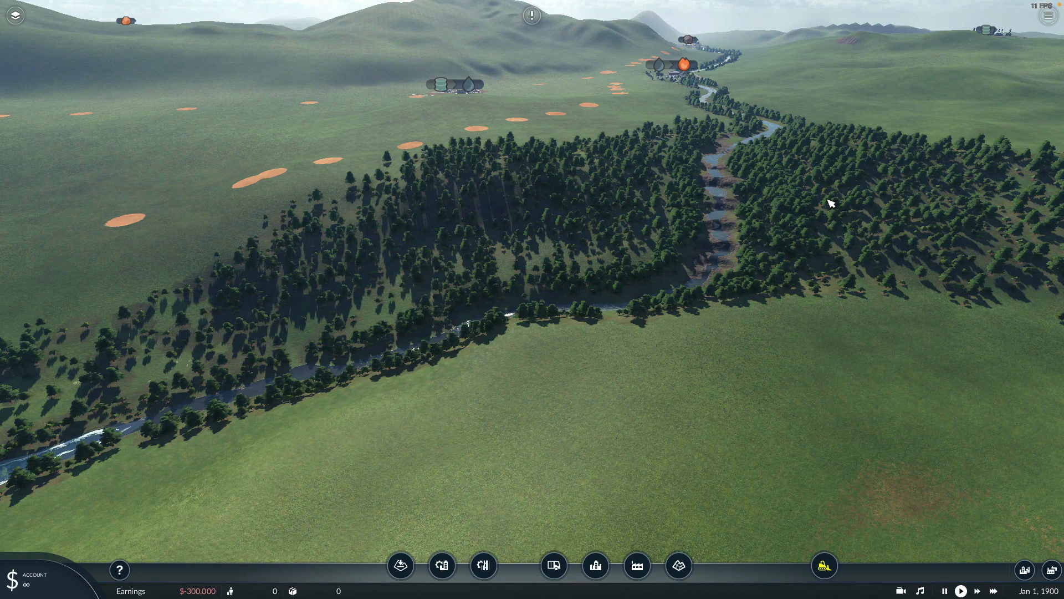
pyautogui.scroll(-1, 827, 199)
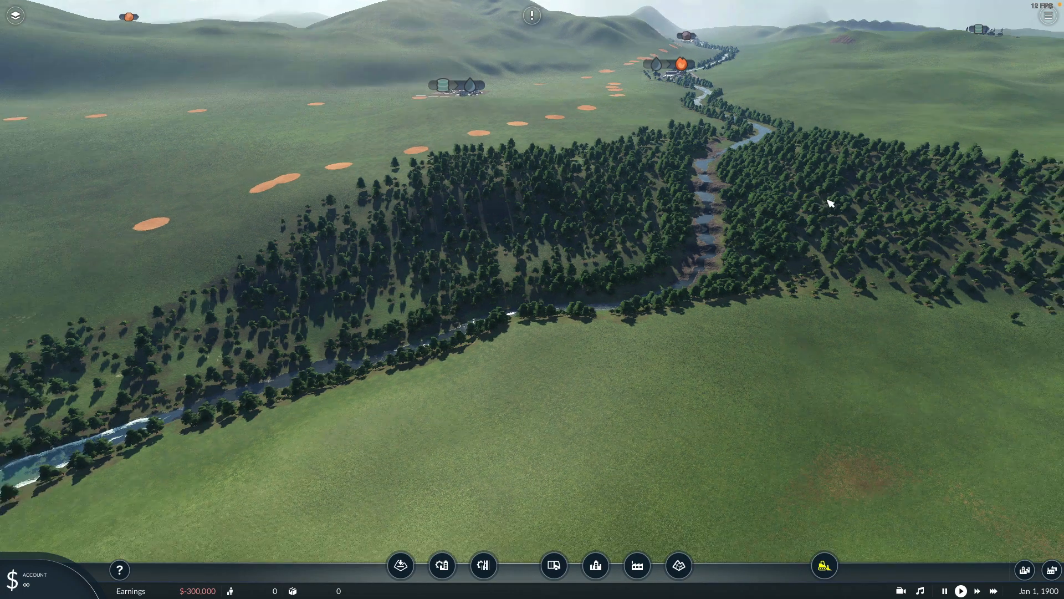
# Step: Examine the river's branching channels down to the delta and the mine and town patch beside the turquoise bay
pyautogui.moveTo(295, 248); pyautogui.dragTo(730, 133)
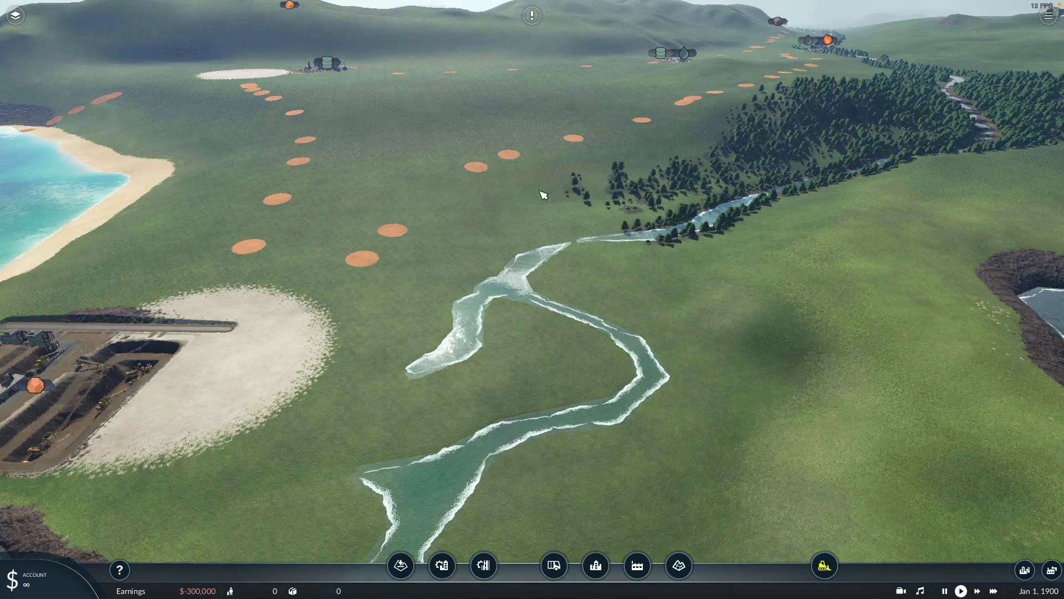
pyautogui.moveTo(455, 237); pyautogui.dragTo(658, 179)
pyautogui.moveTo(657, 178); pyautogui.dragTo(856, 207, button='middle')
pyautogui.moveTo(826, 205); pyautogui.dragTo(770, 173)
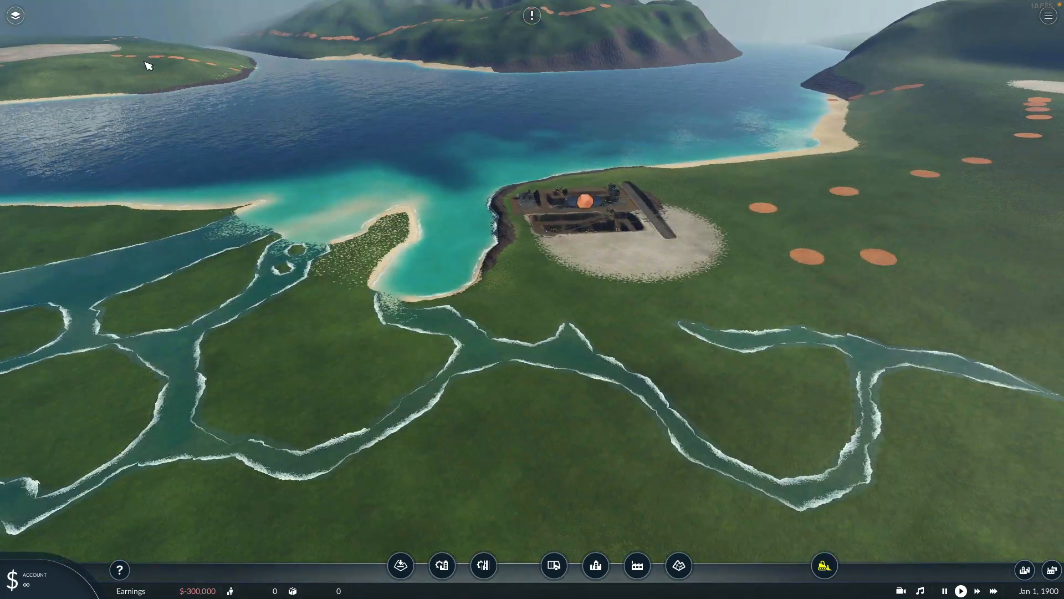
# Step: Examine the coast from the river delta's mouths past the turquoise inlet to the Blandford Forum Iron ore mine and its town patch
pyautogui.moveTo(202, 70); pyautogui.dragTo(521, 141)
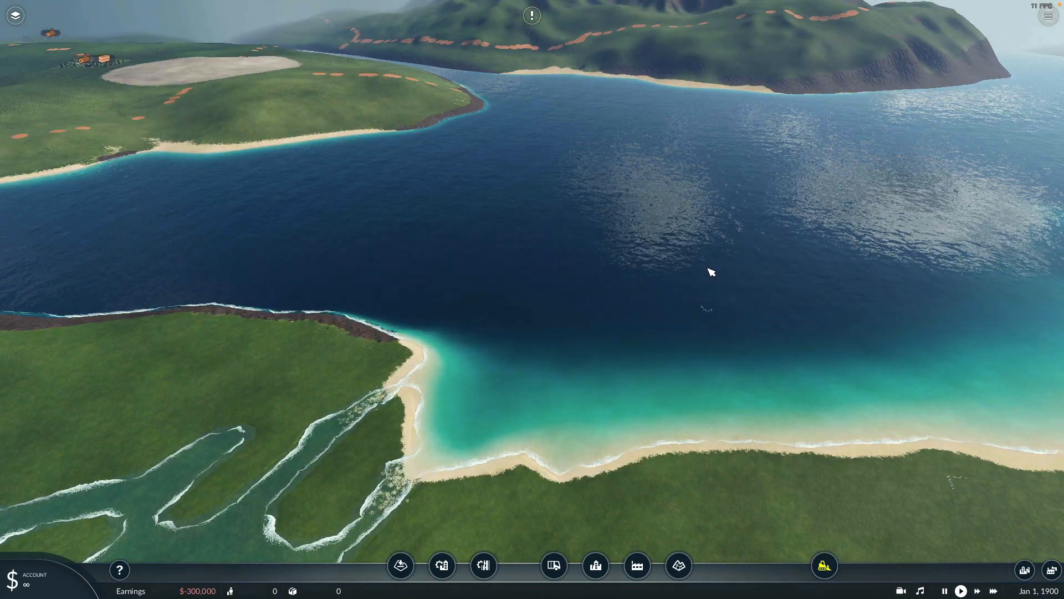
pyautogui.scroll(-2, 758, 323)
pyautogui.moveTo(815, 294); pyautogui.dragTo(597, 261)
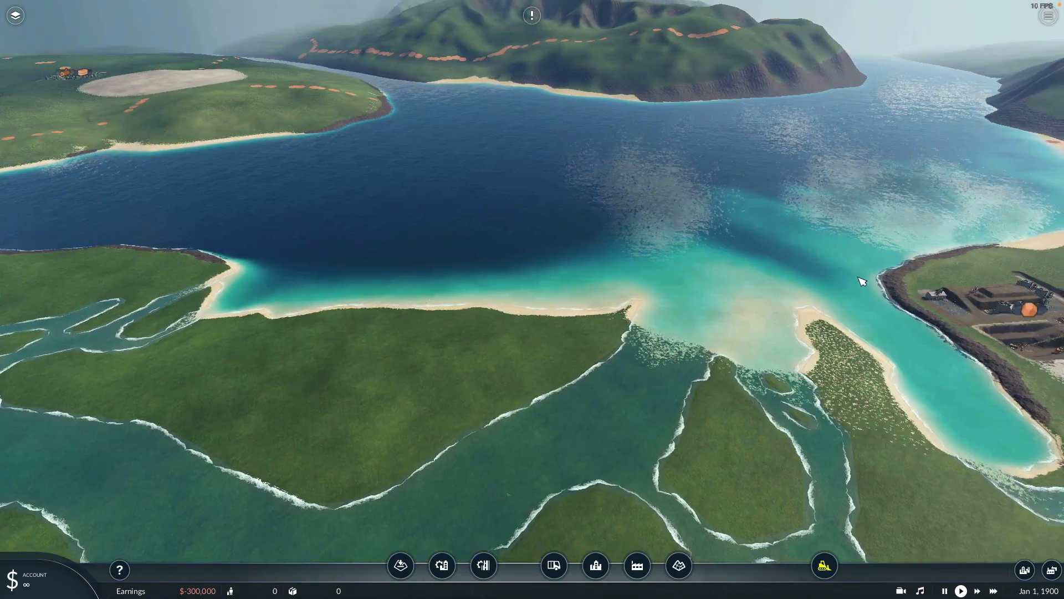
pyautogui.moveTo(862, 282); pyautogui.dragTo(690, 274)
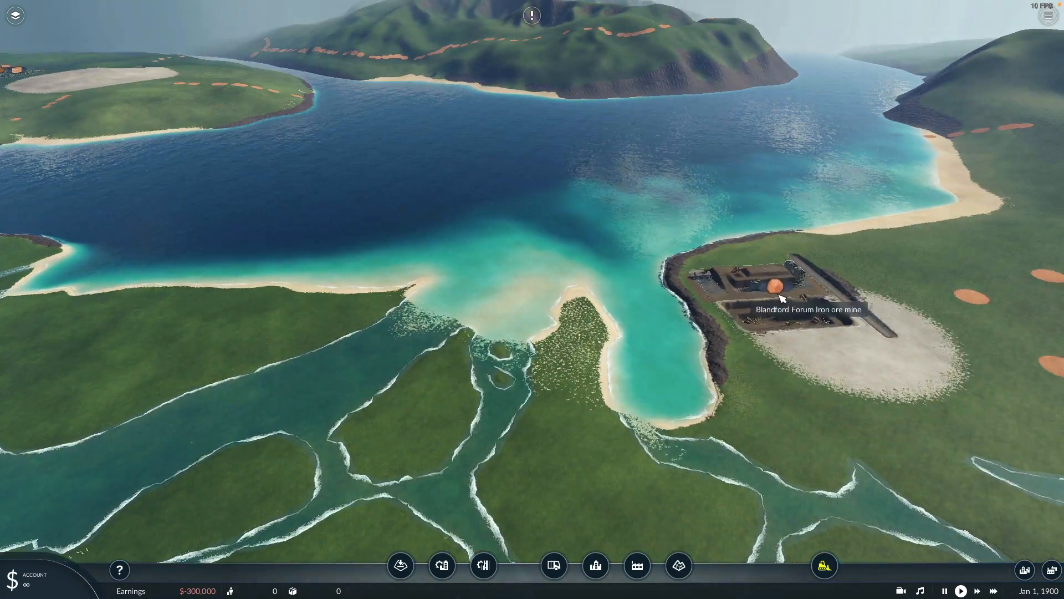
pyautogui.scroll(3, 779, 297)
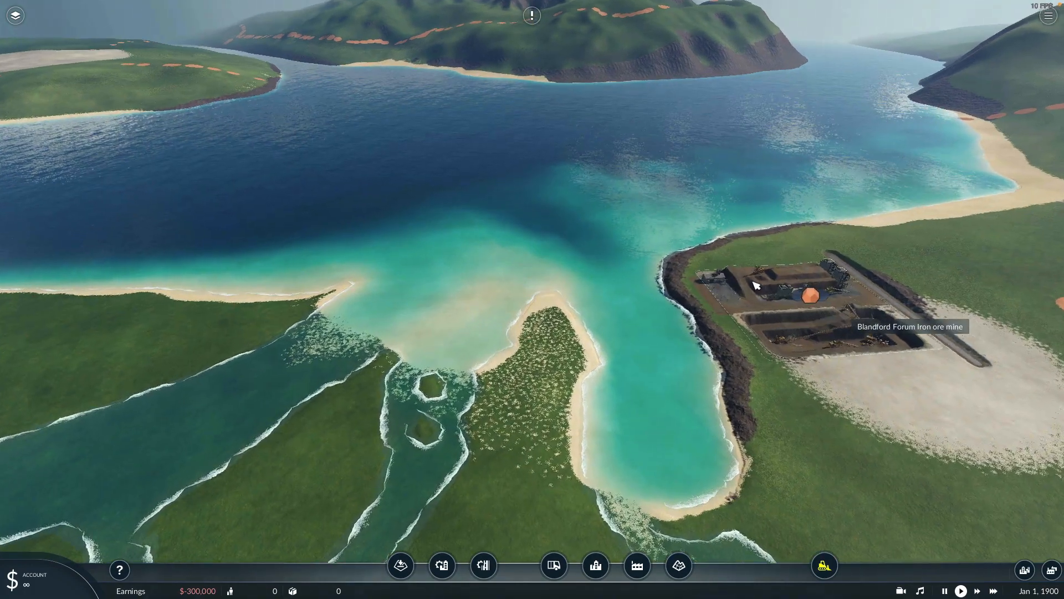
pyautogui.moveTo(752, 286); pyautogui.dragTo(682, 294)
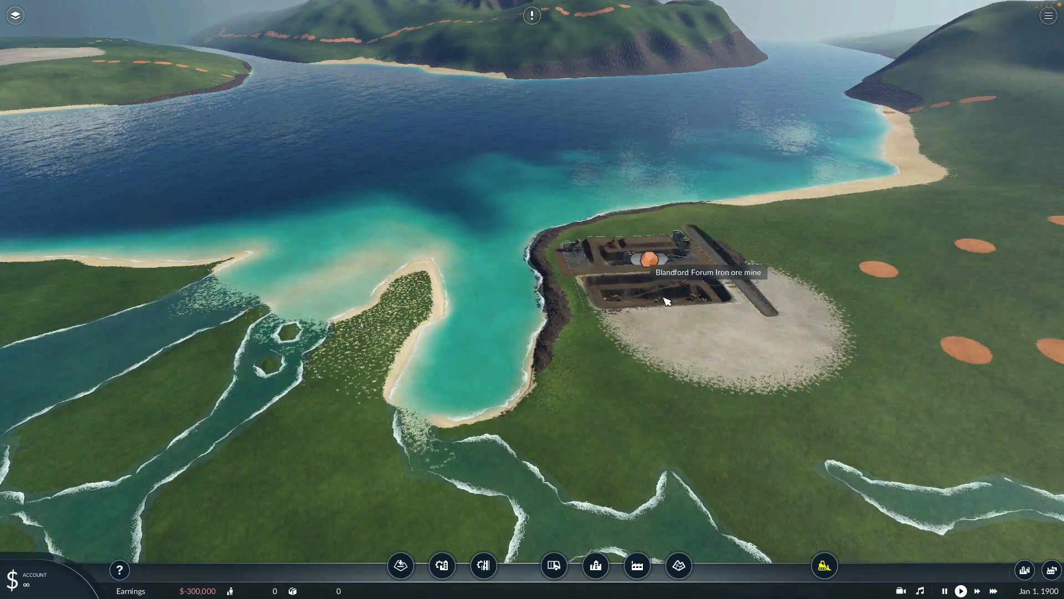
pyautogui.moveTo(666, 302); pyautogui.dragTo(602, 172, button='right')
pyautogui.scroll(3, 608, 222)
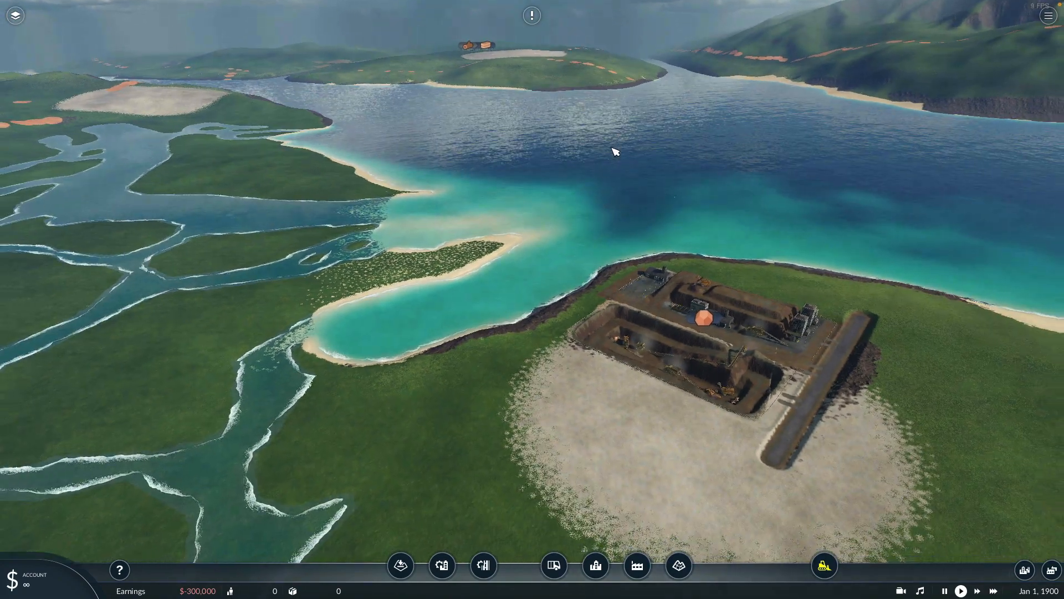
# Step: Examine the headland across the bay, with its pale town patch, dotted trails and nearby industries
pyautogui.scroll(3, 616, 151)
pyautogui.scroll(5, 584, 252)
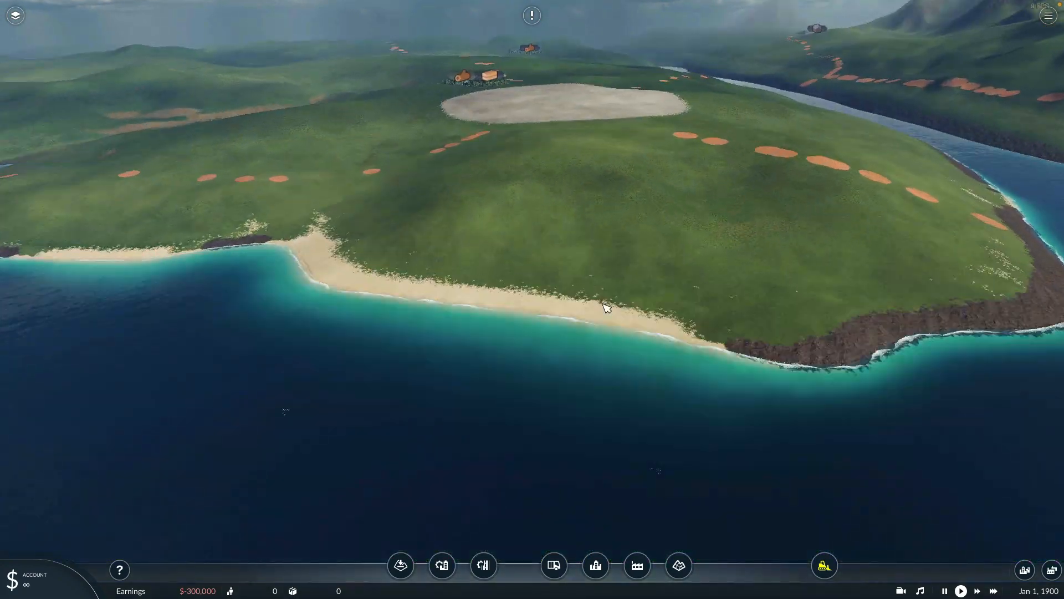
pyautogui.scroll(3, 642, 169)
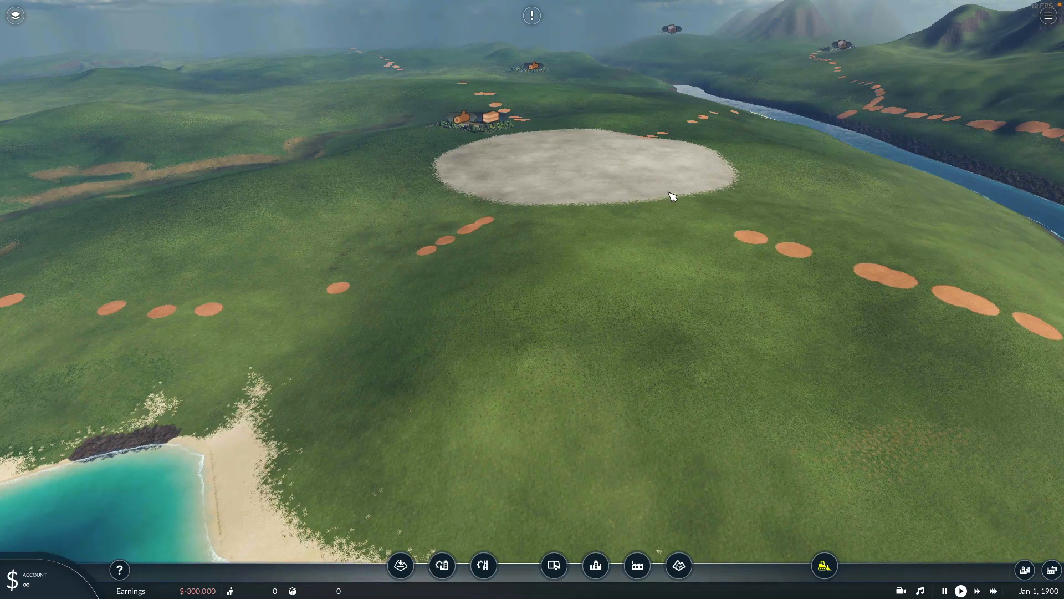
pyautogui.scroll(-2, 665, 214)
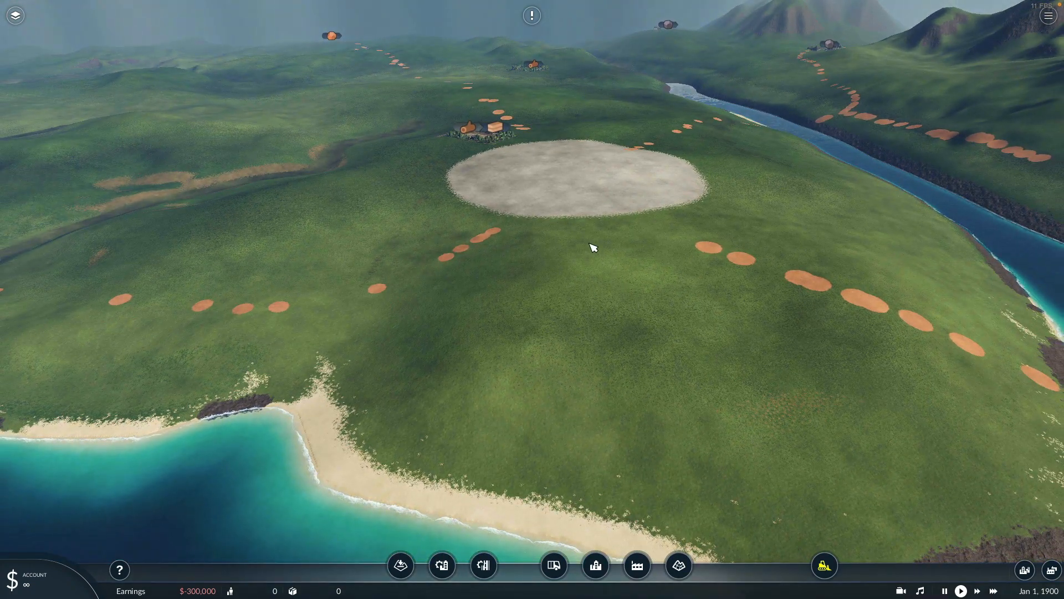
pyautogui.scroll(3, 593, 248)
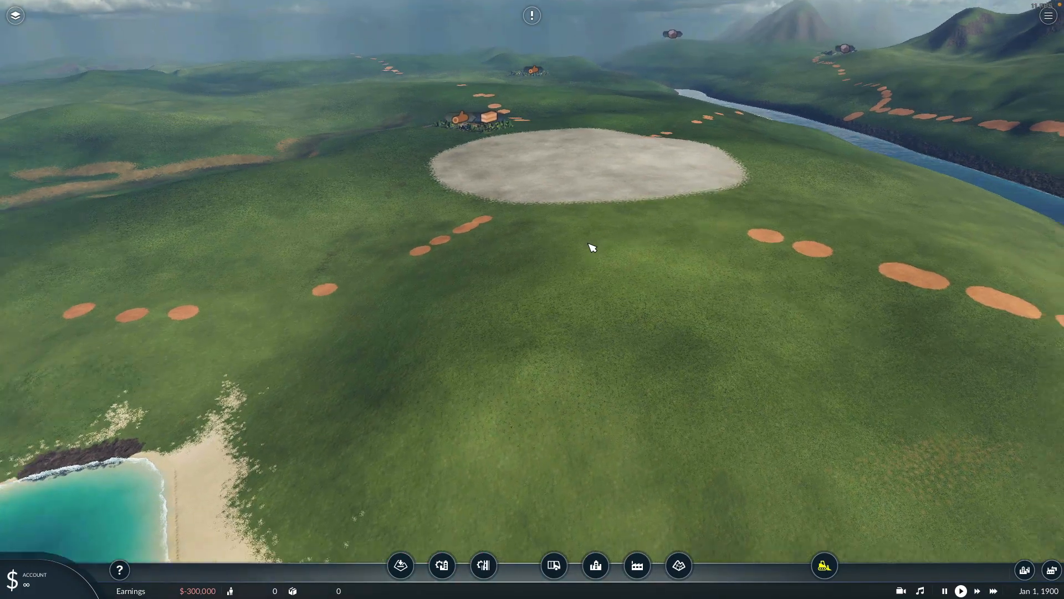
pyautogui.scroll(-1, 589, 243)
pyautogui.moveTo(599, 247); pyautogui.dragTo(673, 279, button='middle')
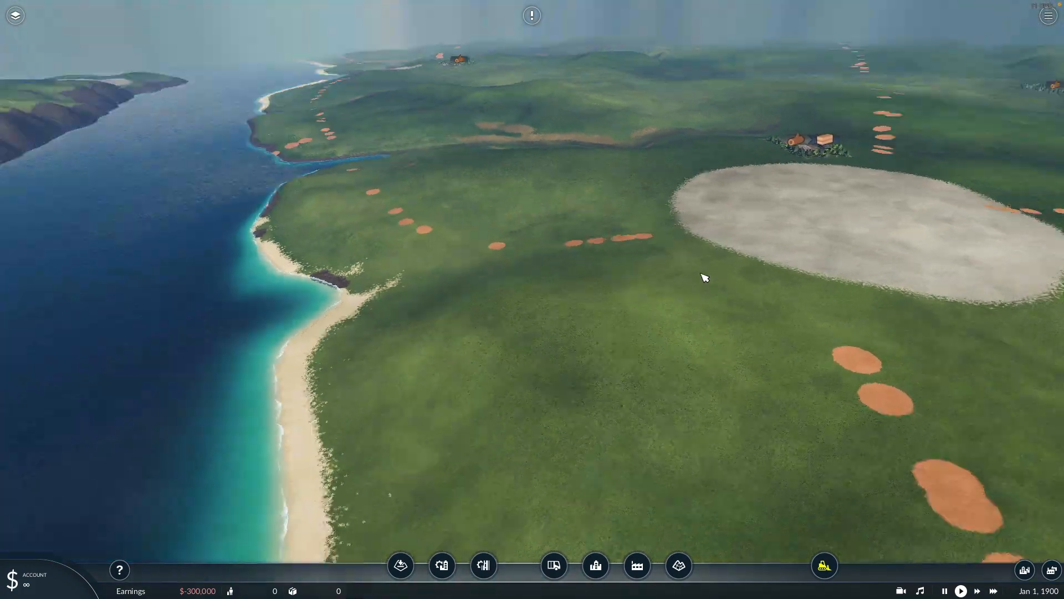
# Step: Examine the strait between the two shores, with the river delta, cliffside town patch and beaches along its coast
pyautogui.moveTo(439, 224); pyautogui.dragTo(466, 213, button='middle')
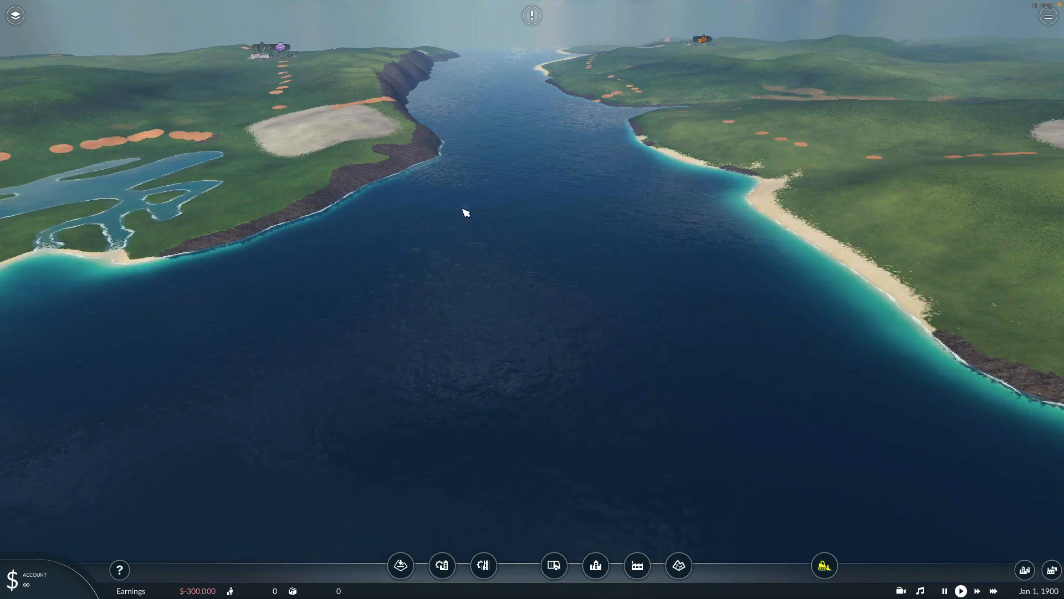
pyautogui.moveTo(481, 163); pyautogui.dragTo(651, 168, button='middle')
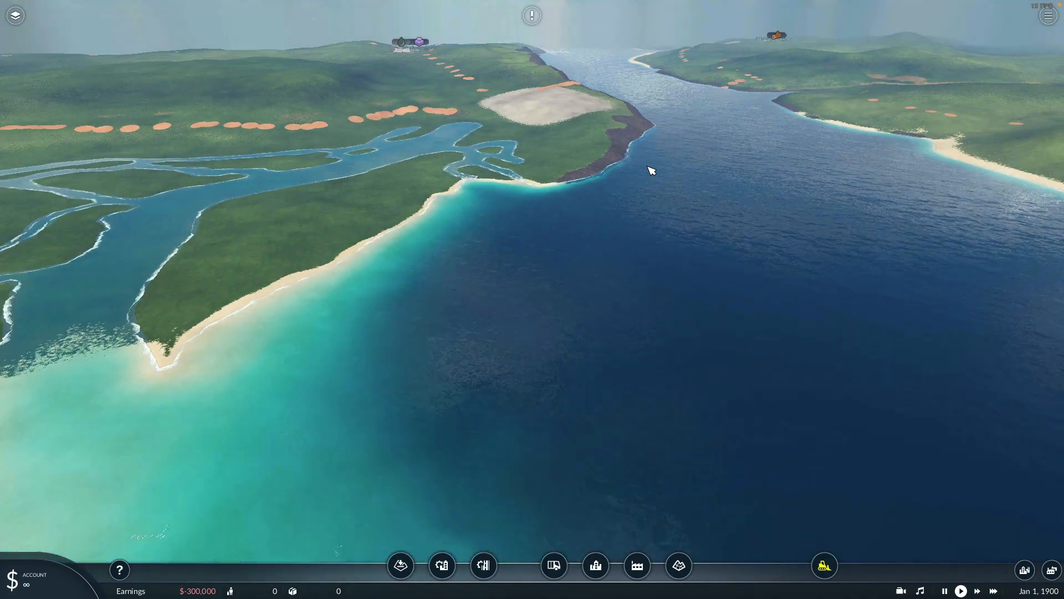
pyautogui.scroll(-3, 649, 166)
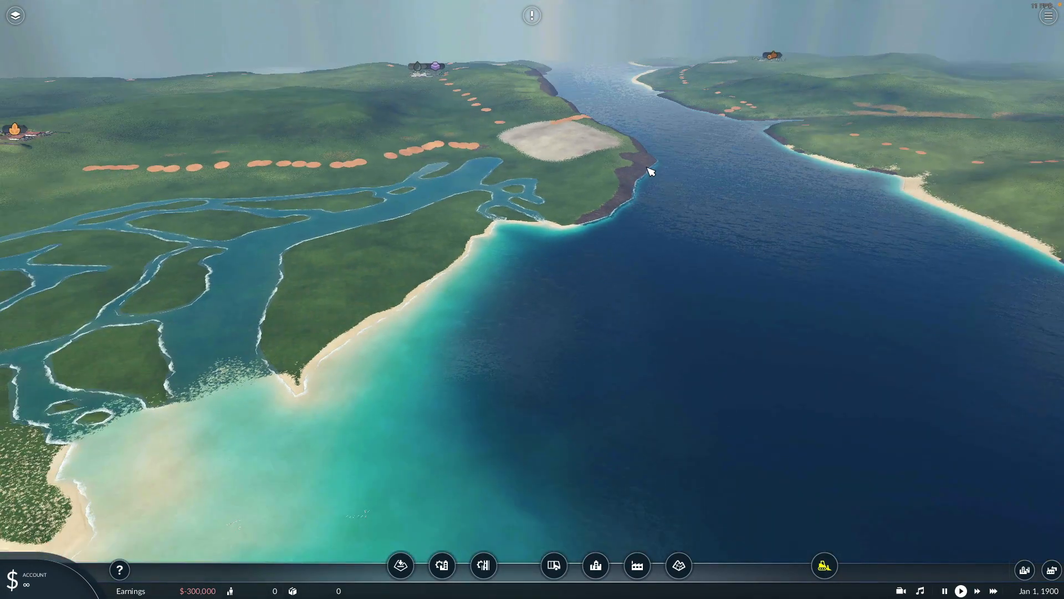
pyautogui.moveTo(638, 170); pyautogui.dragTo(508, 192, button='middle')
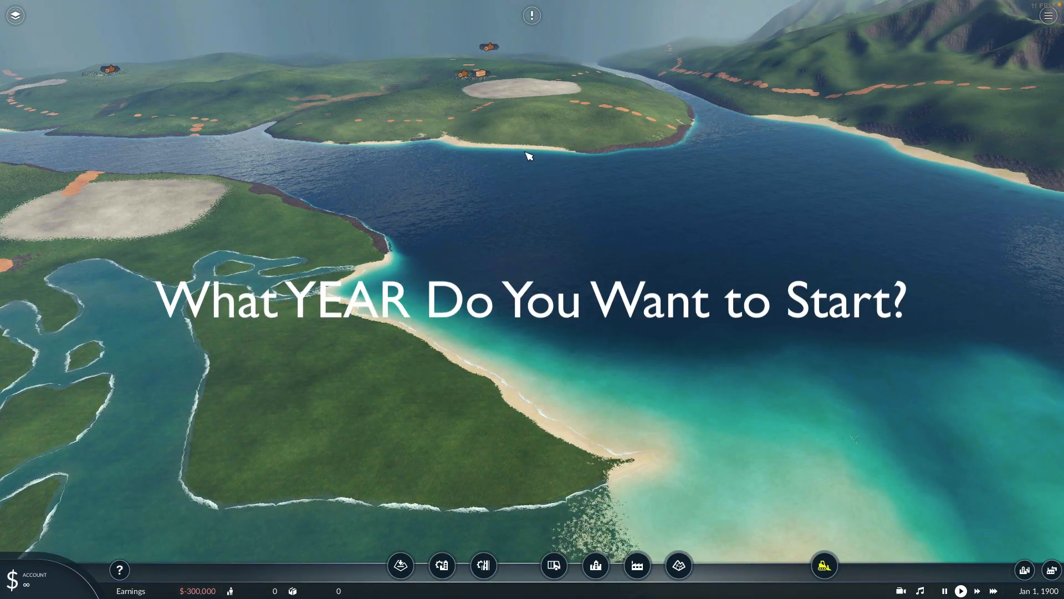
pyautogui.scroll(2, 529, 157)
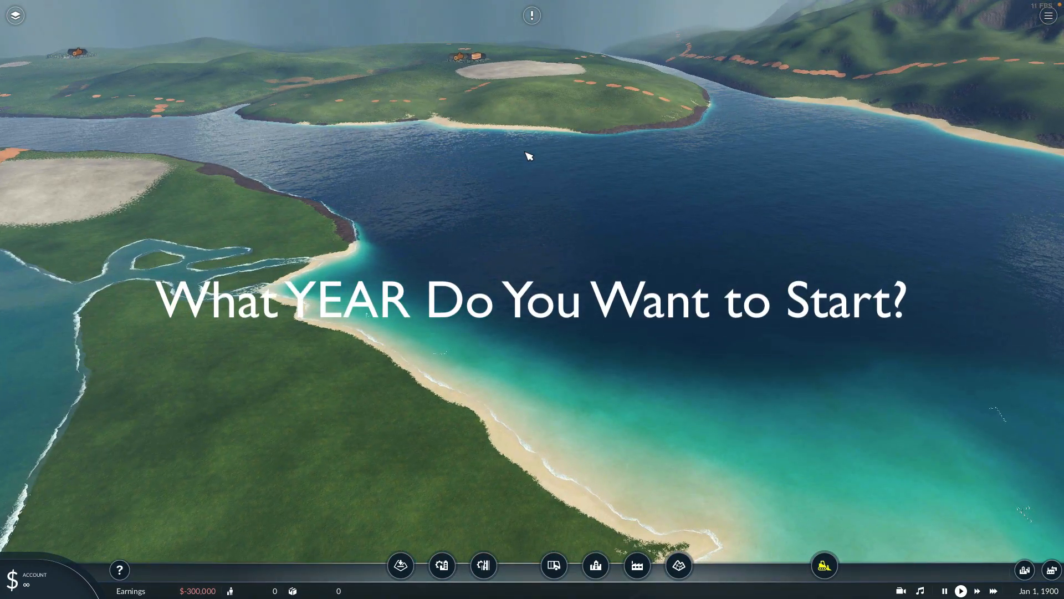